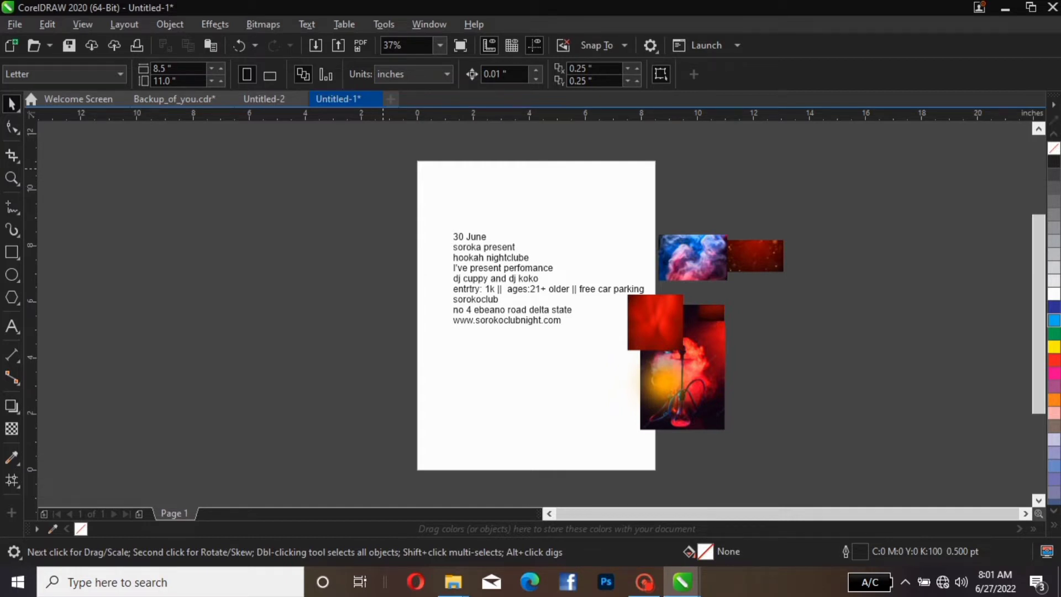
# Step: Copy all the event text and images from the Untitled-1 document and paste them into Untitled-2
pyautogui.moveTo(381, 167); pyautogui.dragTo(822, 507)
pyautogui.rightClick(469, 276)
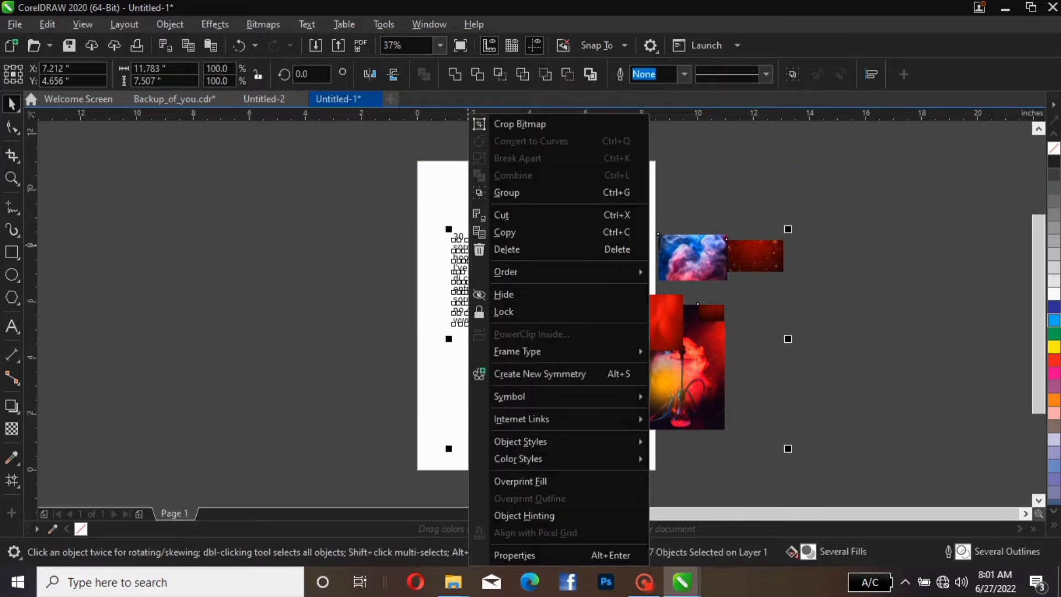
pyautogui.click(504, 232)
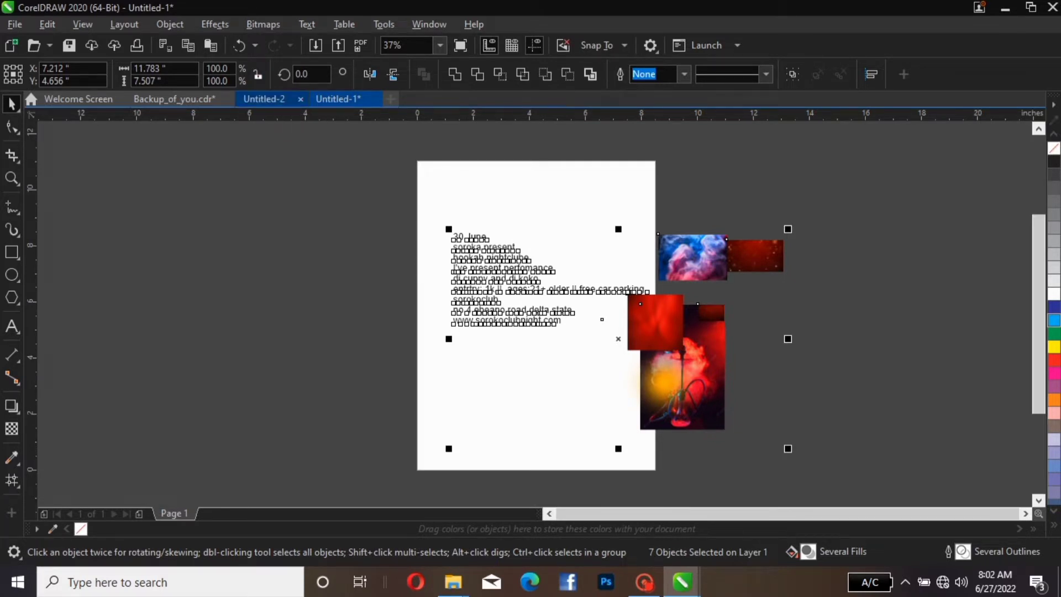
pyautogui.click(267, 99)
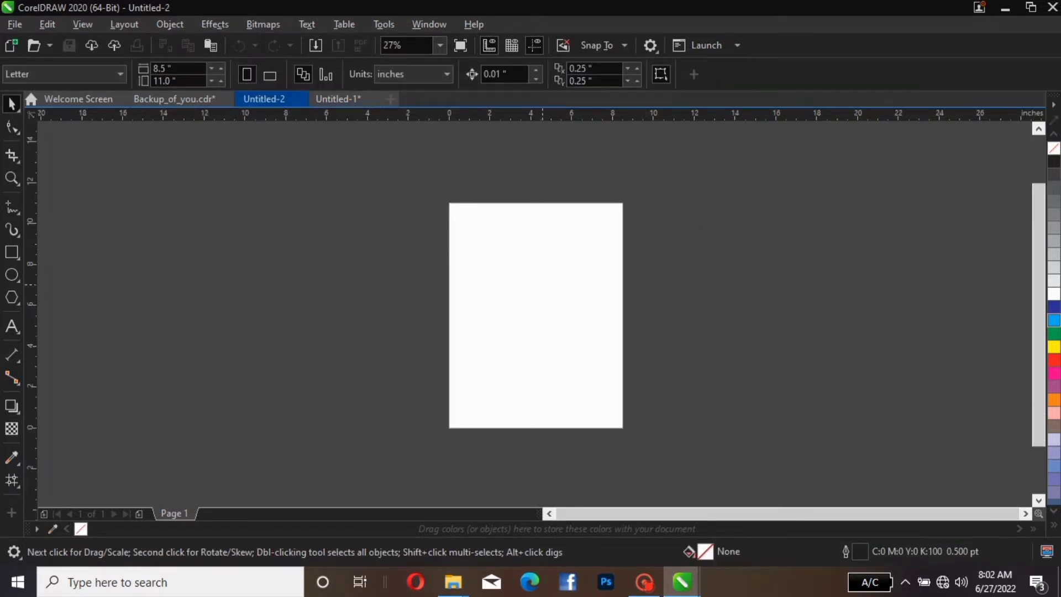
pyautogui.rightClick(325, 251)
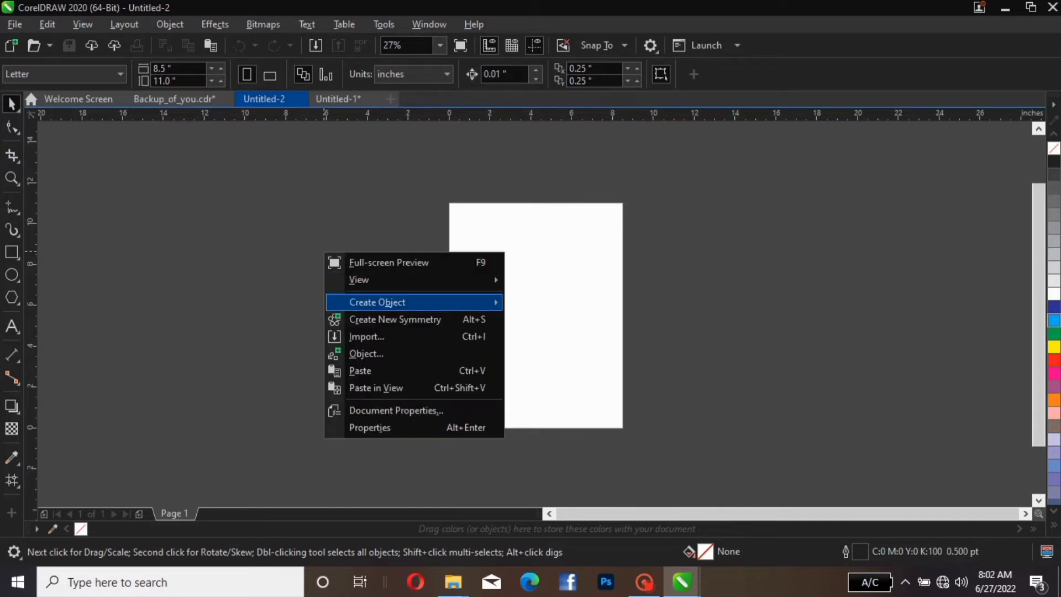
pyautogui.click(355, 370)
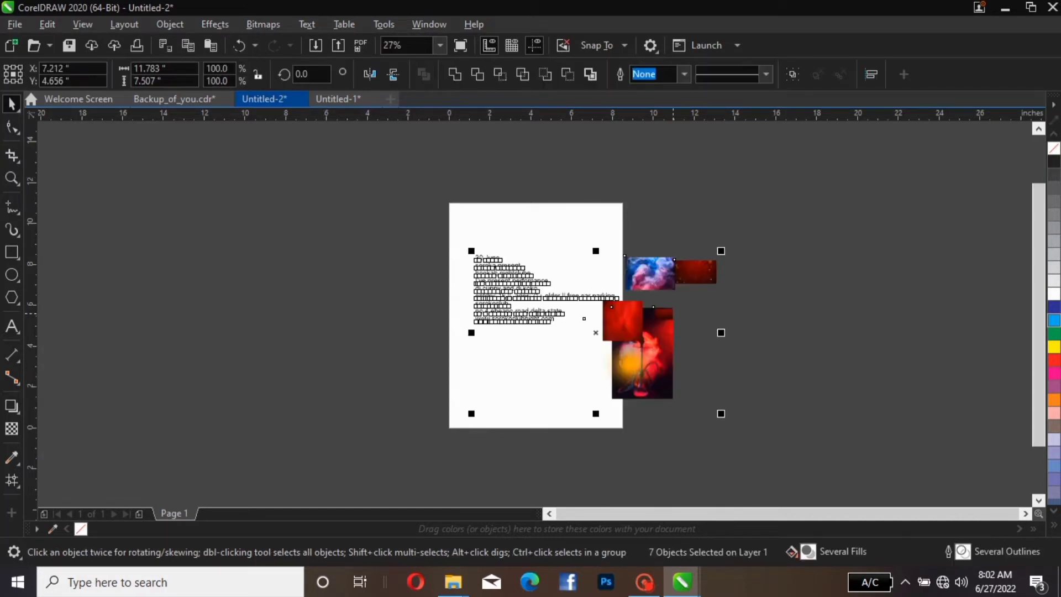
# Step: Move the pasted text and images off the page into the empty area to its left
pyautogui.moveTo(550, 320); pyautogui.dragTo(293, 319)
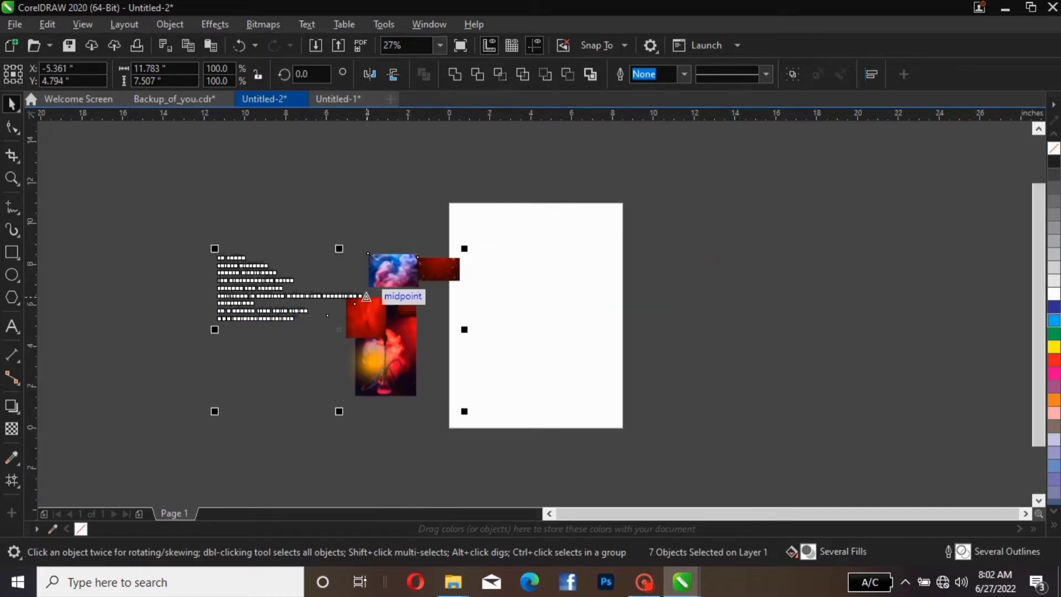
pyautogui.moveTo(366, 297); pyautogui.dragTo(329, 297)
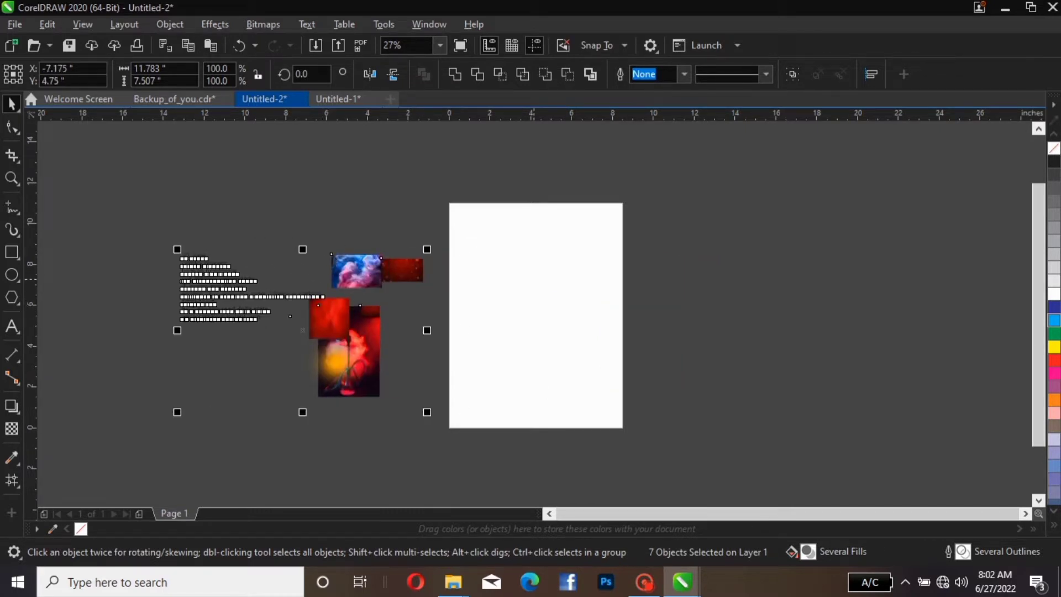
pyautogui.click(519, 298)
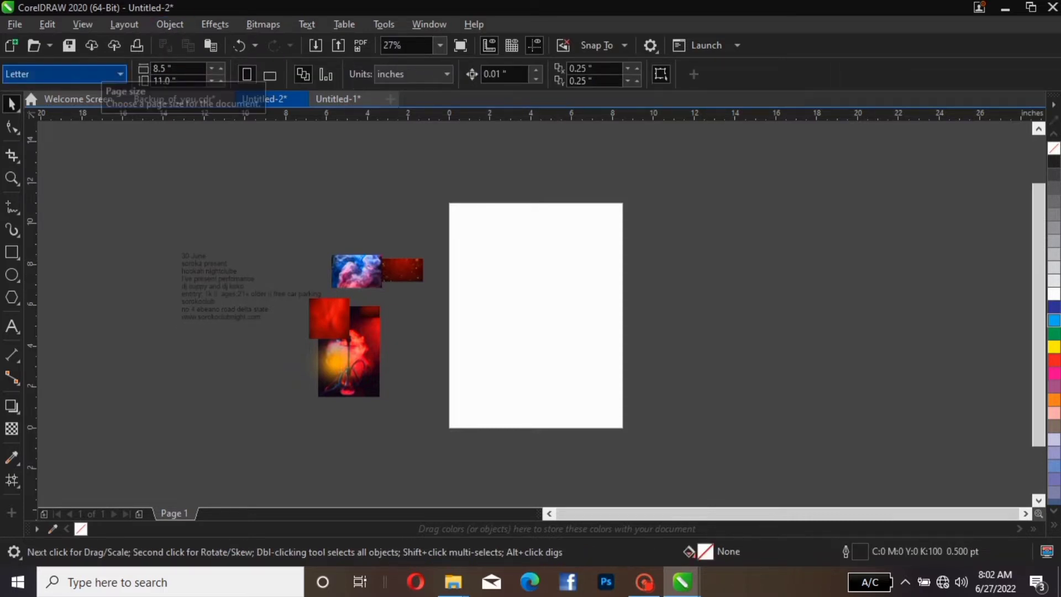
# Step: Set the page size to A5 and the document units to inches
pyautogui.click(94, 74)
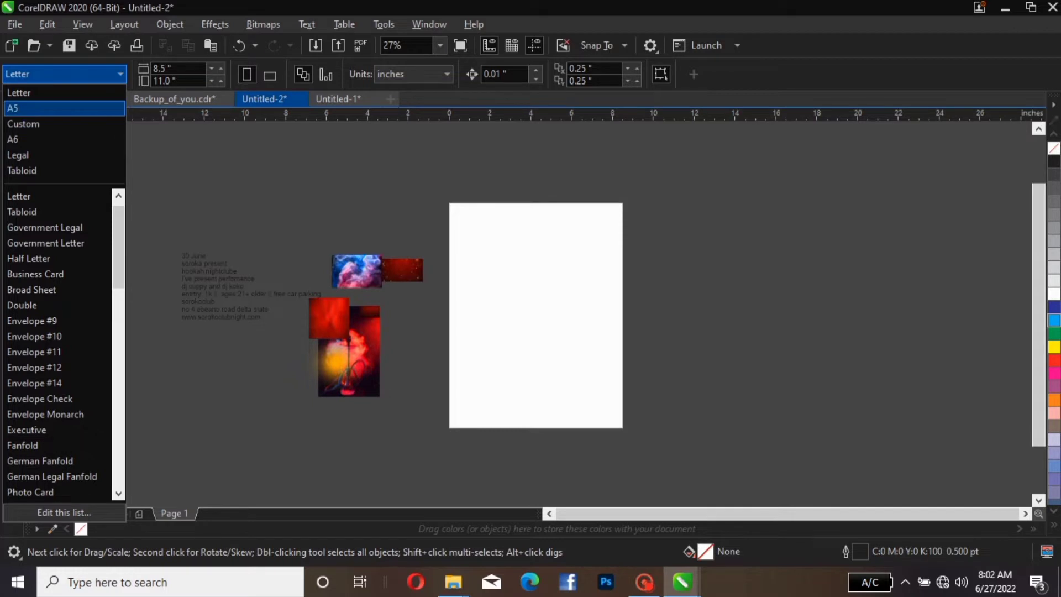
pyautogui.click(63, 108)
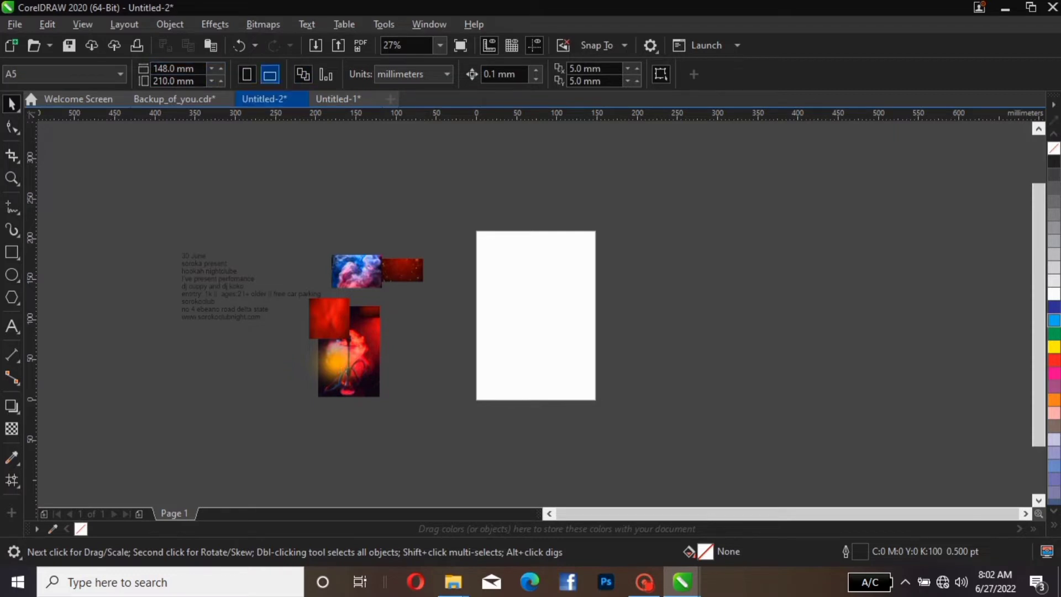
pyautogui.click(446, 74)
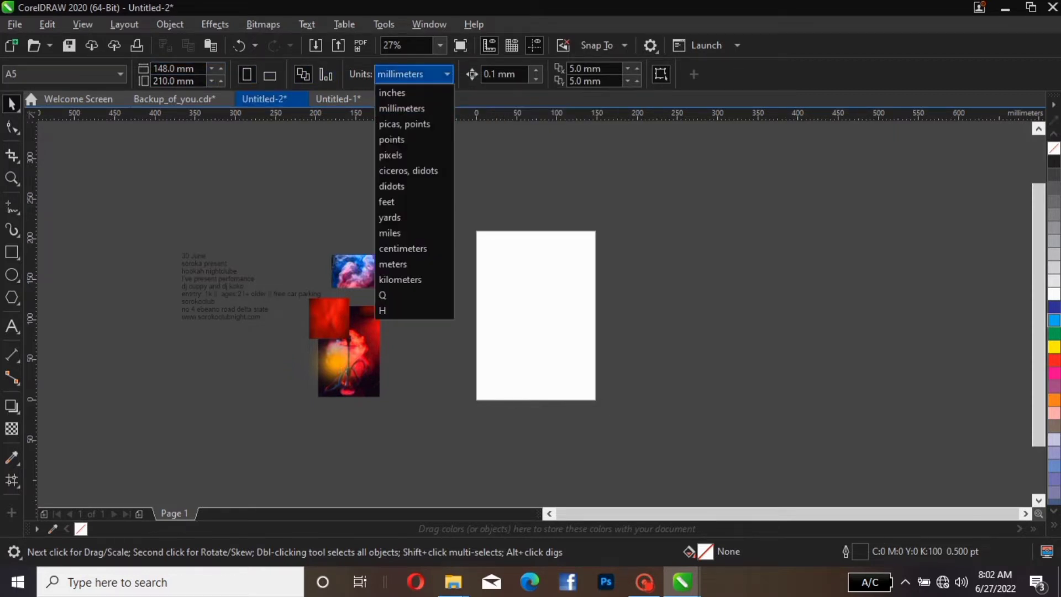
pyautogui.click(392, 92)
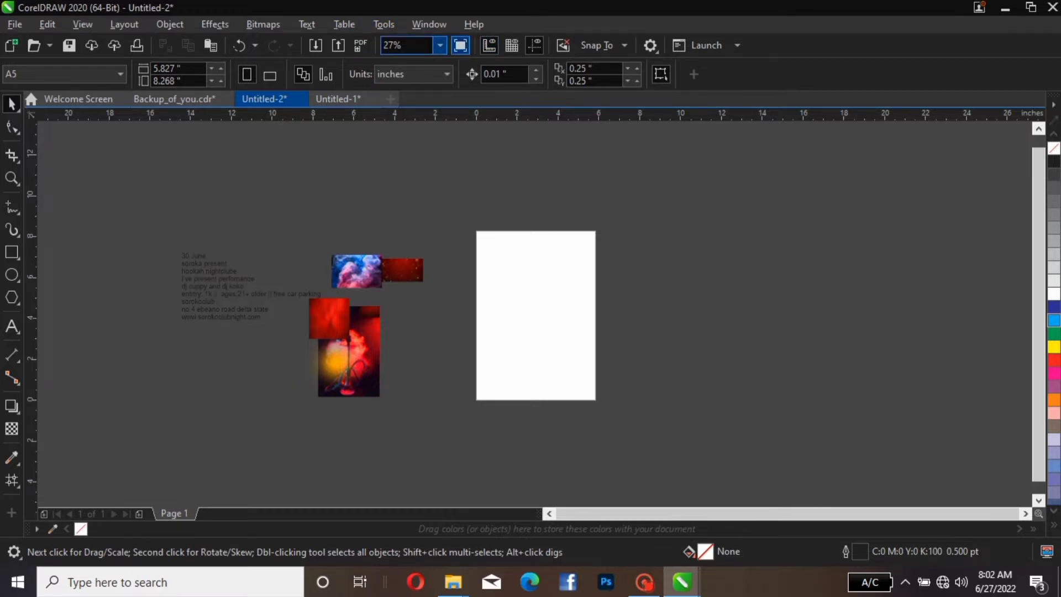
# Step: Scale the text and images down together to about 7.87 by 5.01 inches and place them nearer the page's left side
pyautogui.click(440, 46)
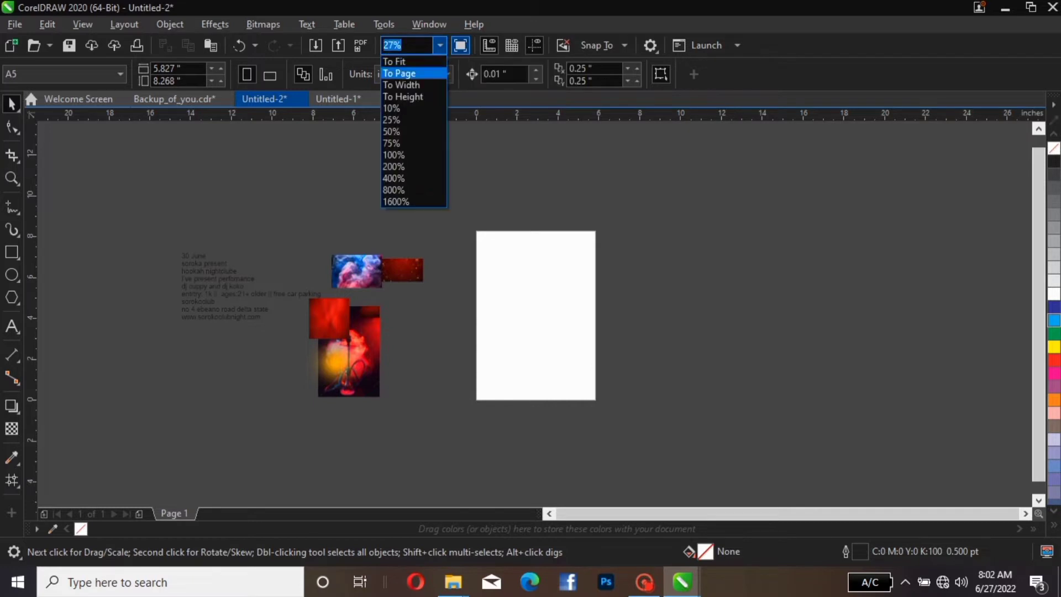
pyautogui.click(391, 131)
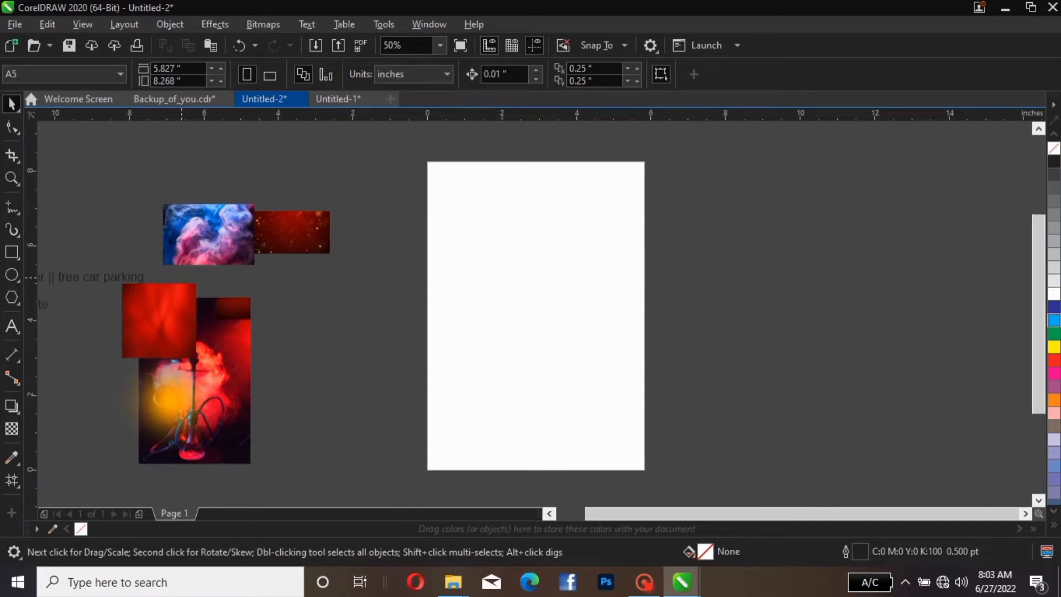
pyautogui.click(276, 237)
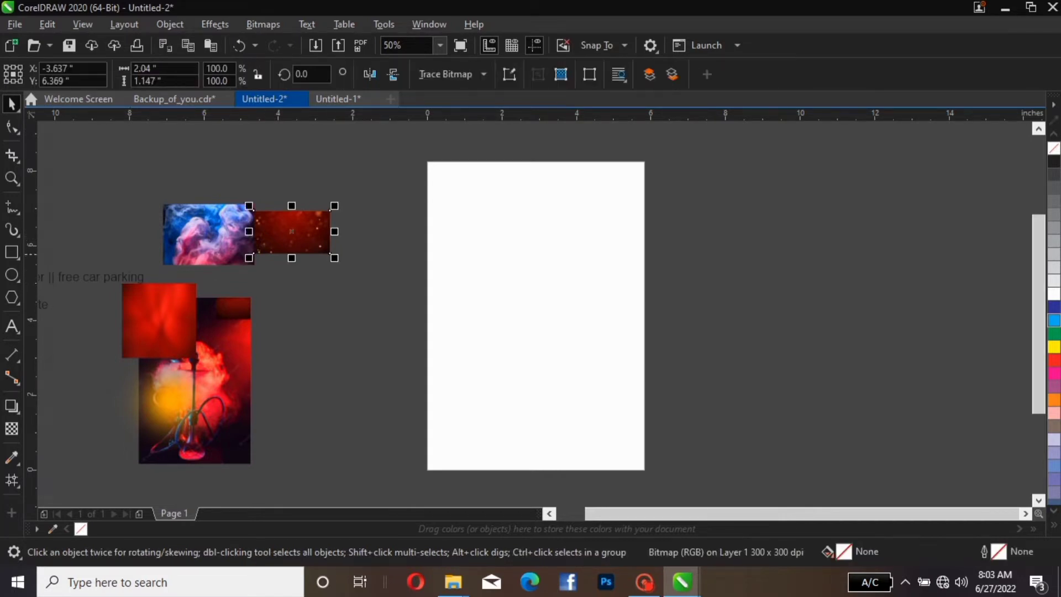
pyautogui.hscroll(-5, 530, 310)
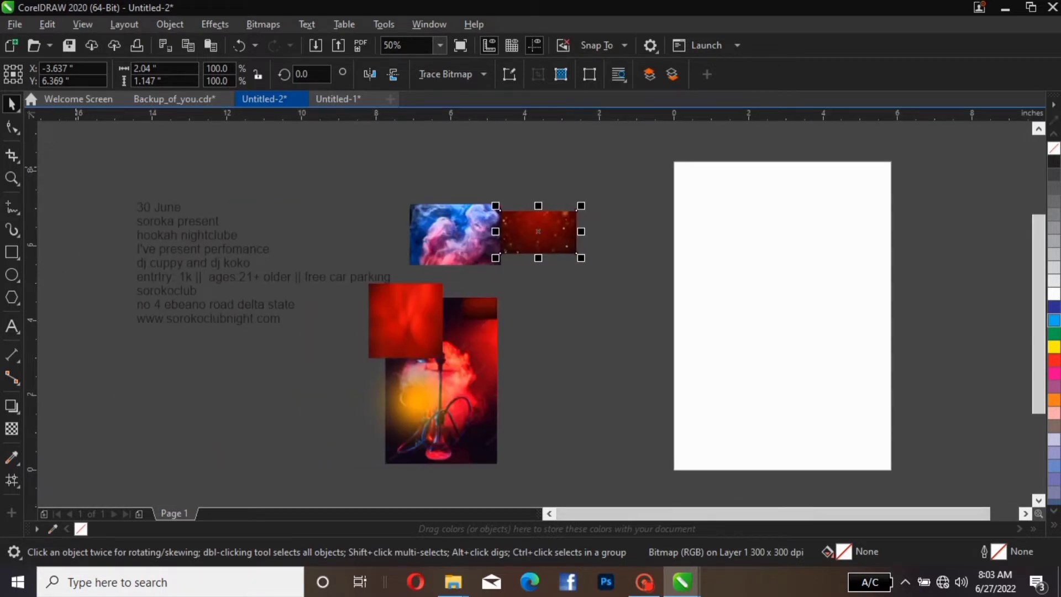
pyautogui.moveTo(75, 167); pyautogui.dragTo(615, 489)
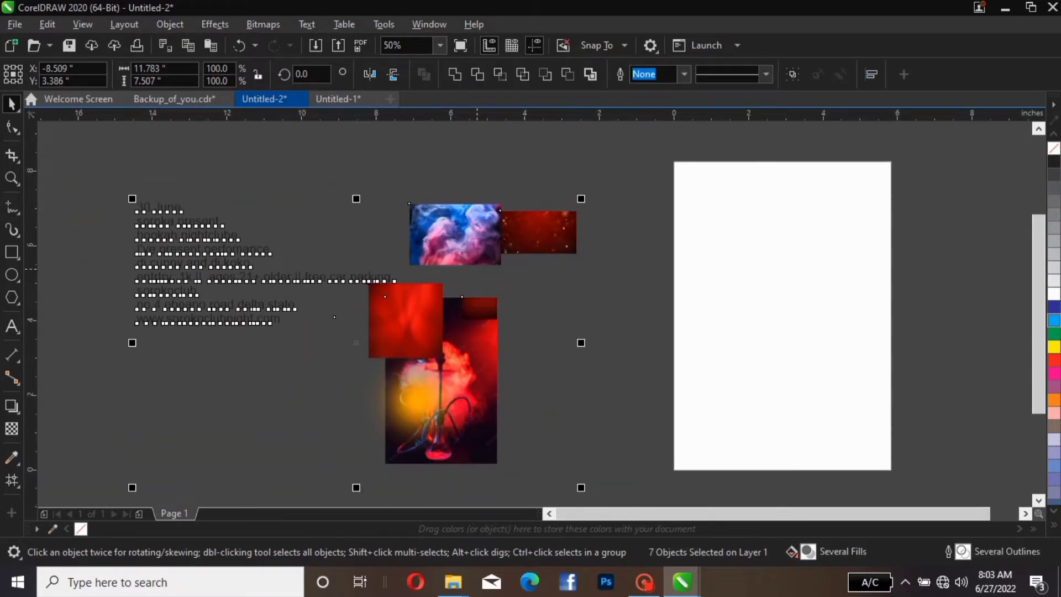
pyautogui.moveTo(580, 198); pyautogui.dragTo(434, 291)
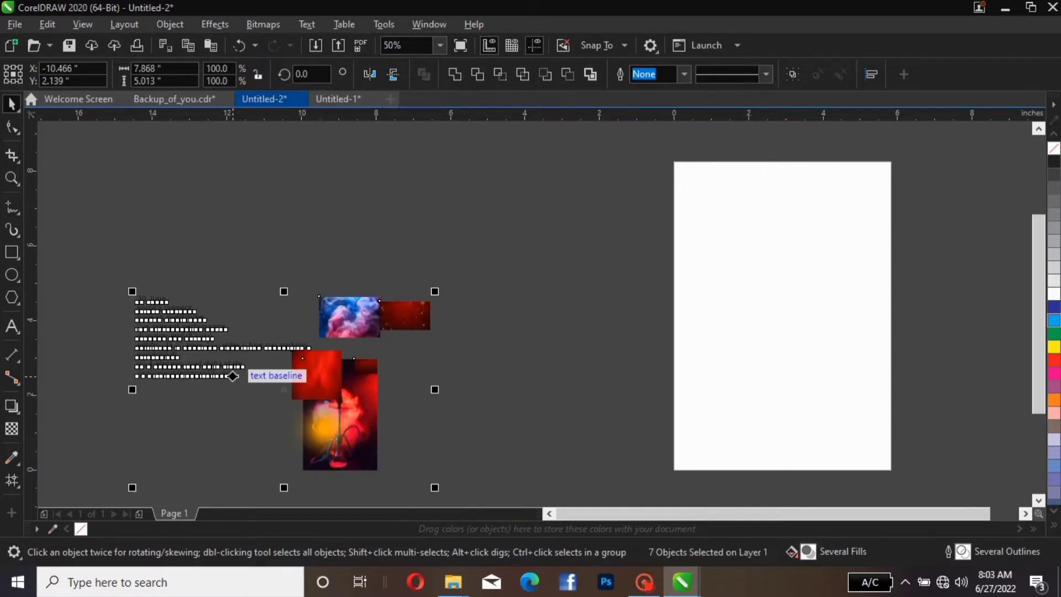
pyautogui.moveTo(248, 371); pyautogui.dragTo(420, 300)
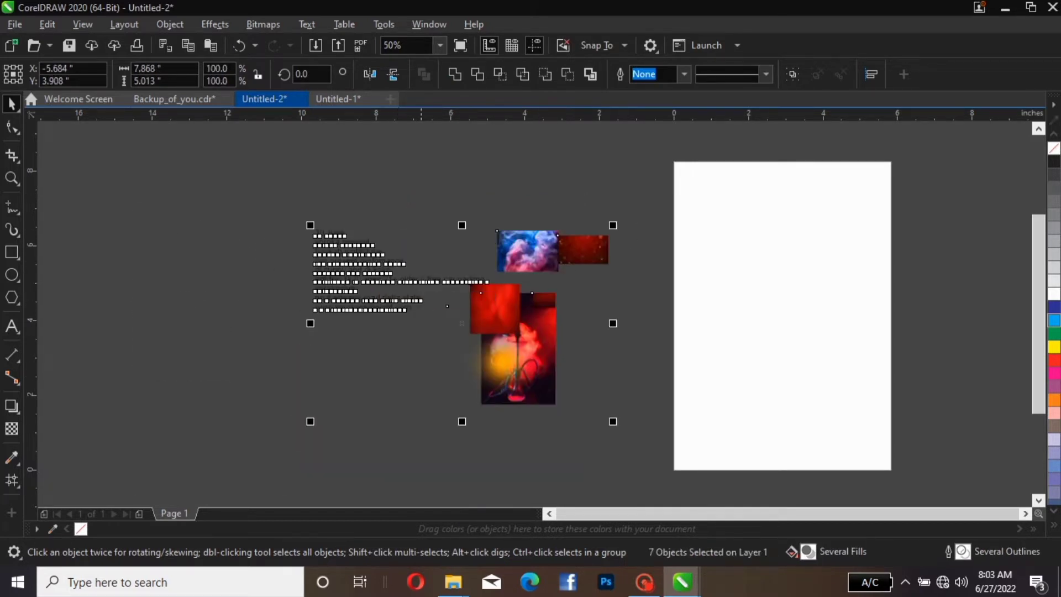
pyautogui.click(725, 259)
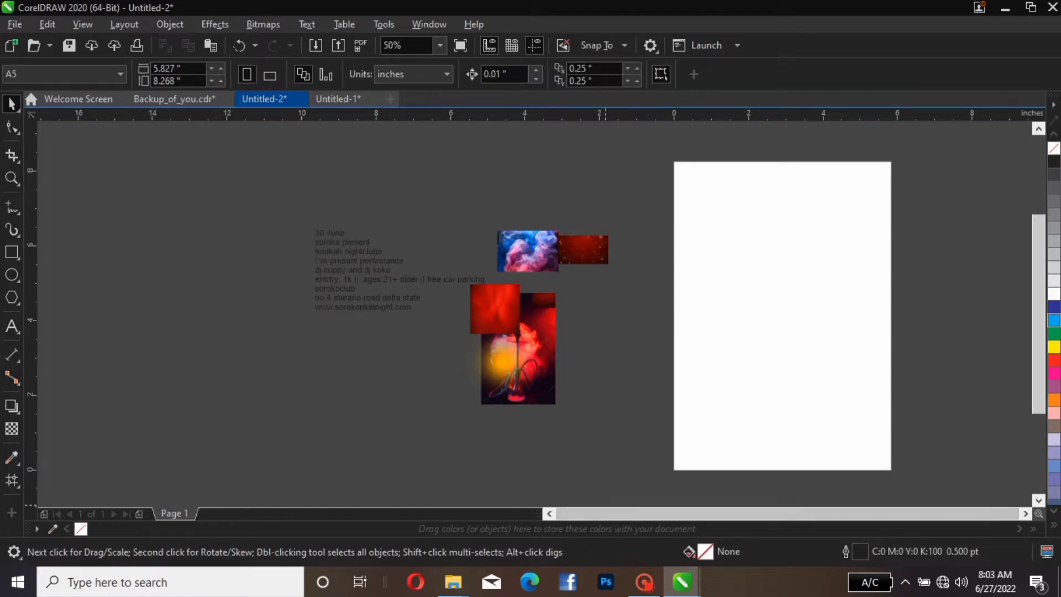
# Step: Fill the event text block with white
pyautogui.scroll(-3, 607, 505)
pyautogui.scroll(-2, 680, 304)
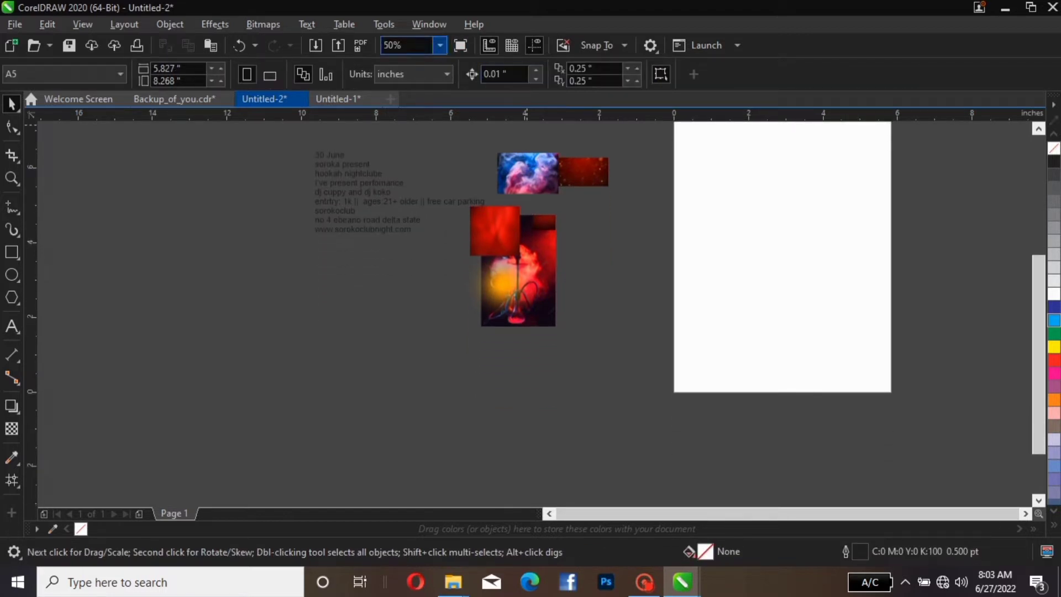
pyautogui.click(439, 45)
pyautogui.click(402, 72)
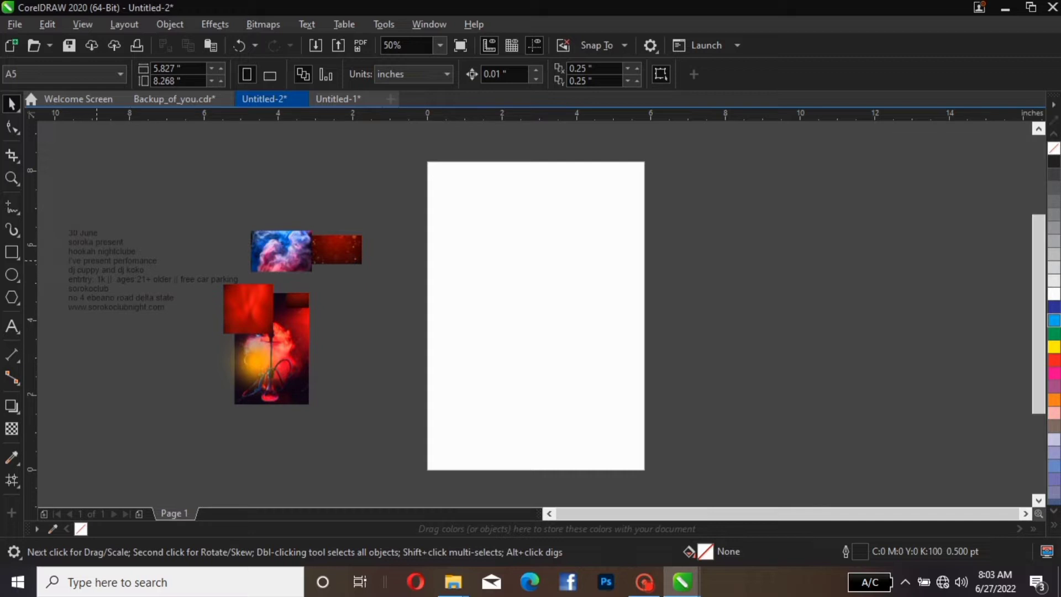
pyautogui.click(97, 259)
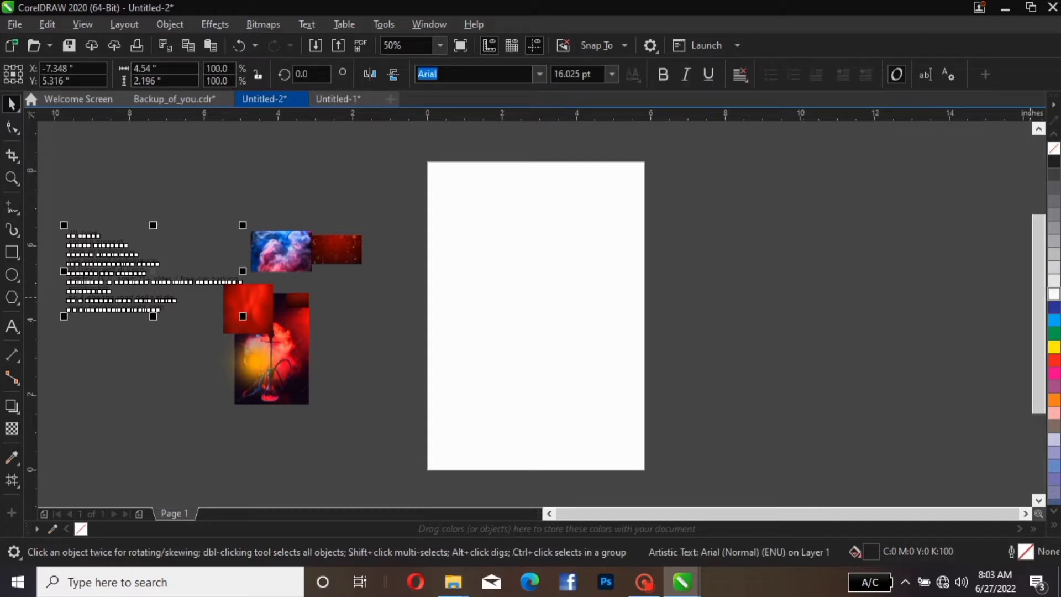
pyautogui.click(1053, 294)
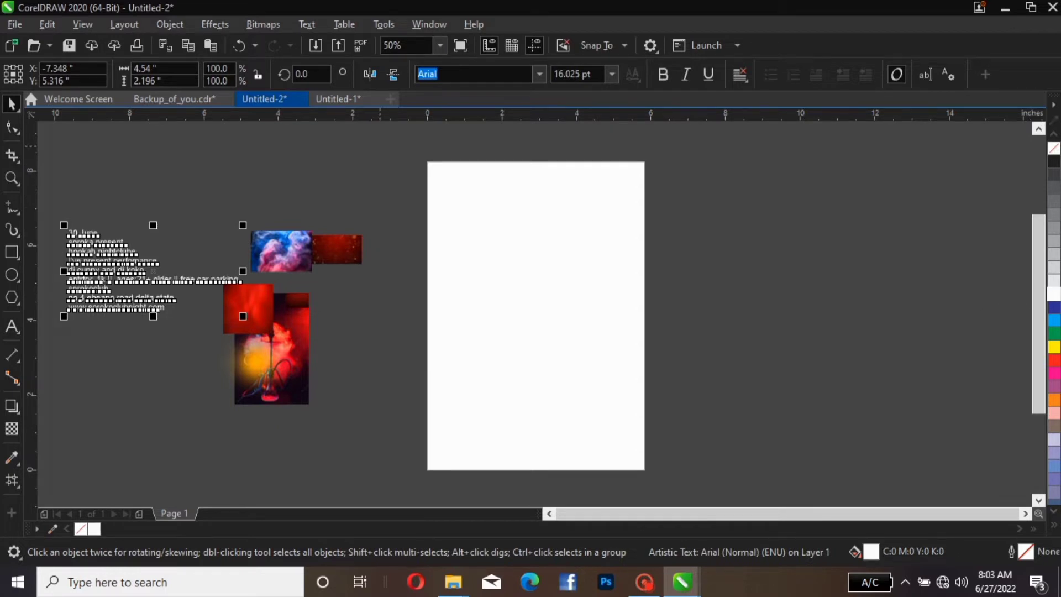
pyautogui.press('Escape')
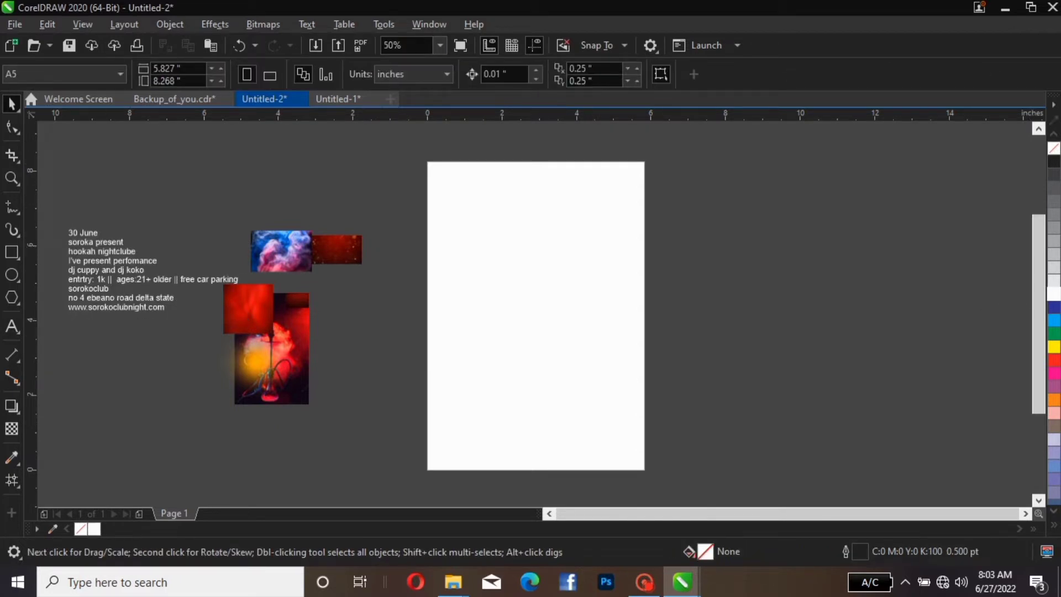
# Step: Create a page-sized rectangle that frames the whole A5 page
pyautogui.click(11, 252)
pyautogui.doubleClick(11, 252)
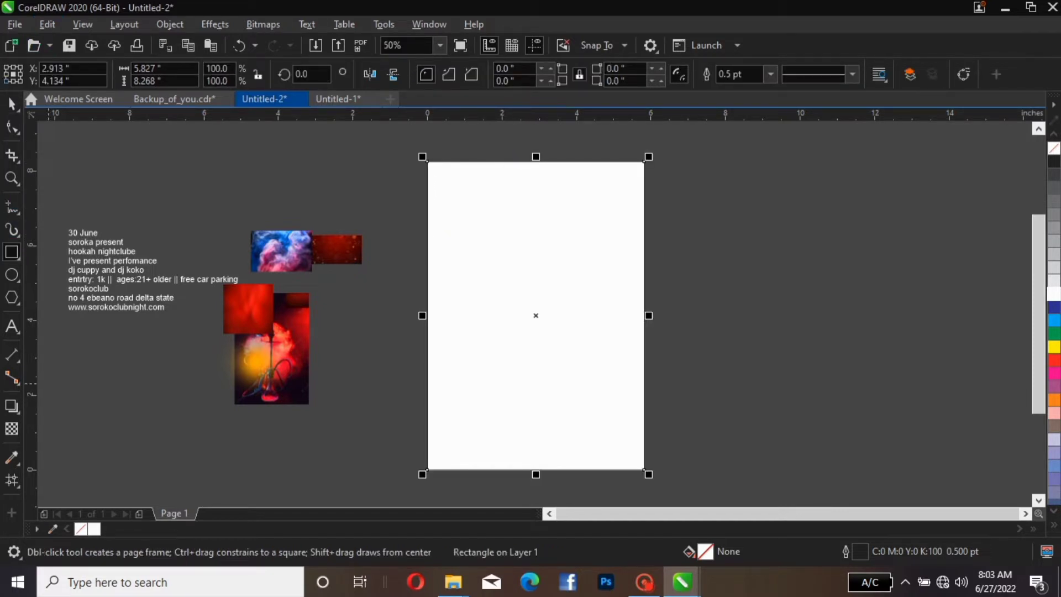
pyautogui.press('space')
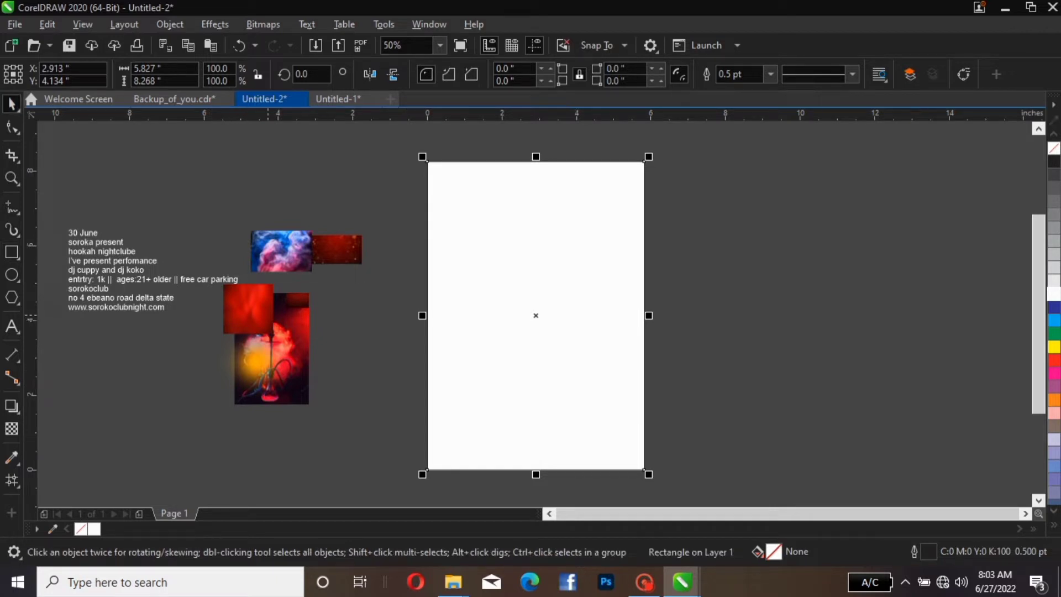
# Step: Move the square red texture image clear of the hookah photo and PowerClip it inside the page rectangle
pyautogui.click(256, 326)
pyautogui.moveTo(260, 310); pyautogui.dragTo(352, 335)
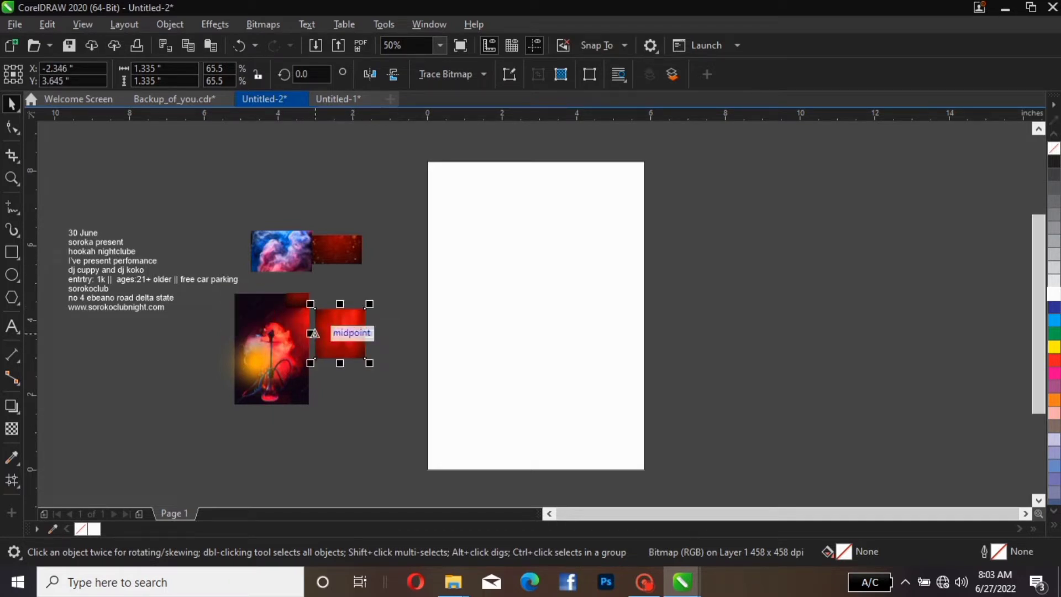
pyautogui.moveTo(314, 332); pyautogui.dragTo(355, 280)
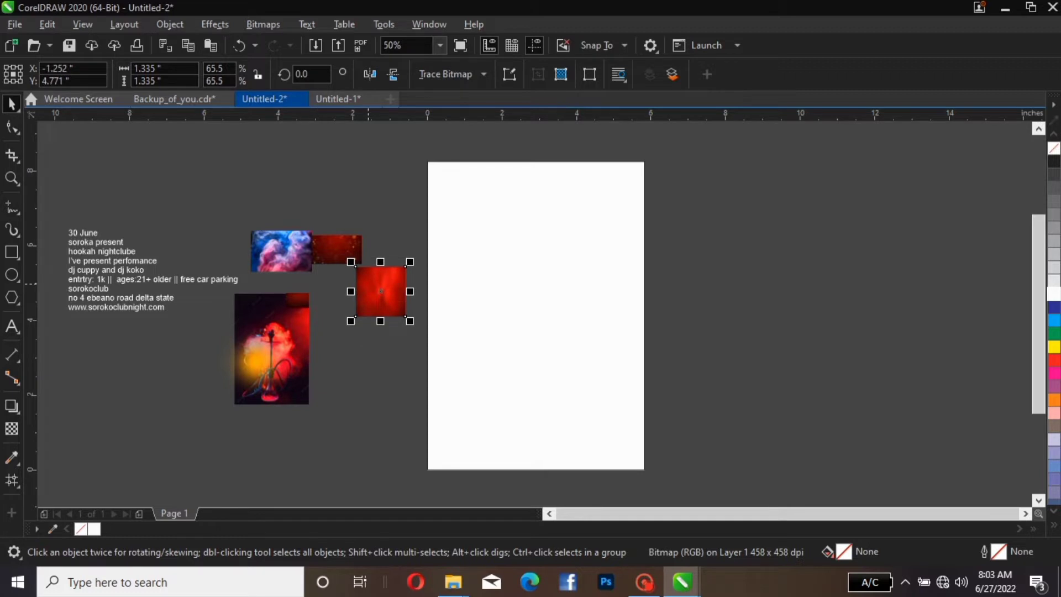
pyautogui.rightClick(369, 287)
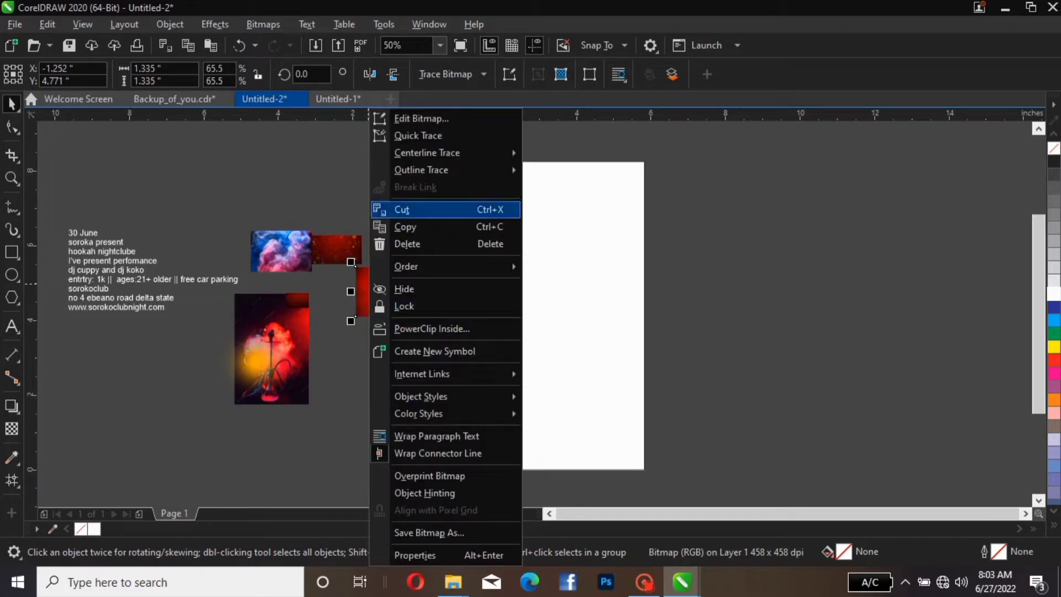
pyautogui.click(431, 329)
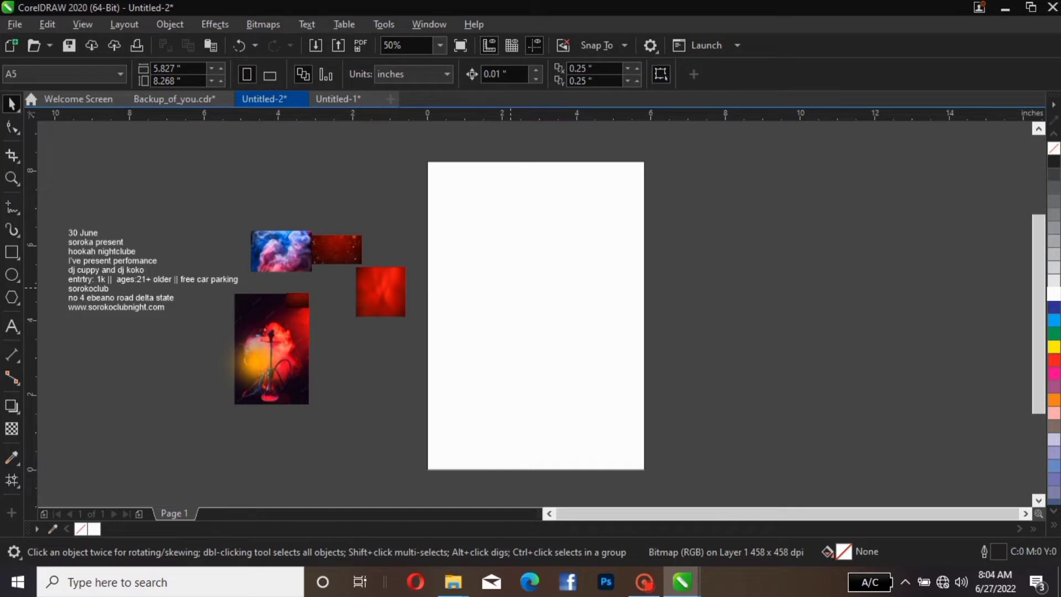
pyautogui.click(509, 288)
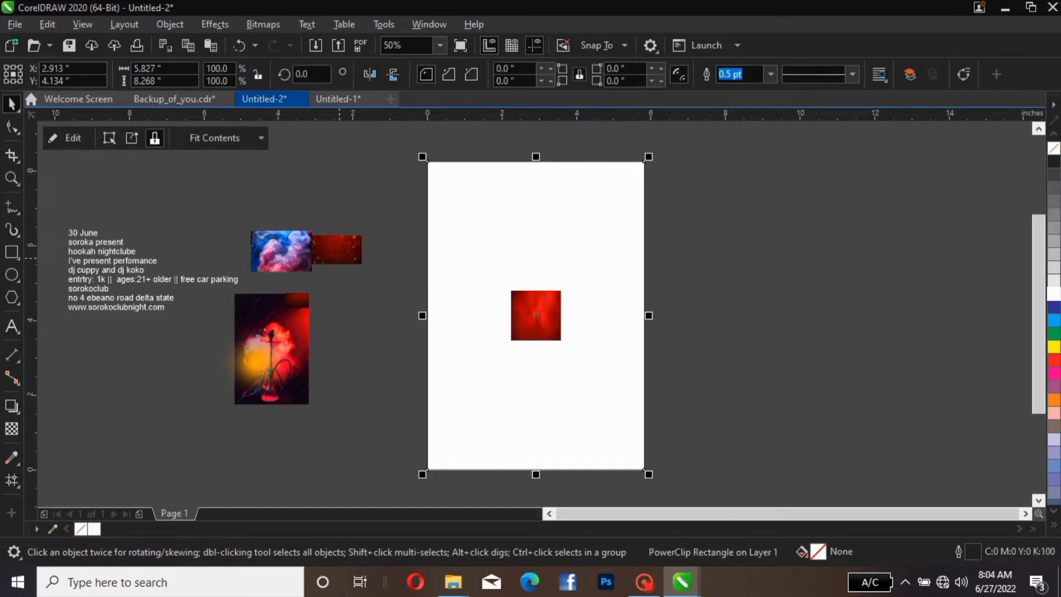
# Step: PowerClip the dark red speckled image inside the page rectangle
pyautogui.click(336, 251)
pyautogui.rightClick(338, 254)
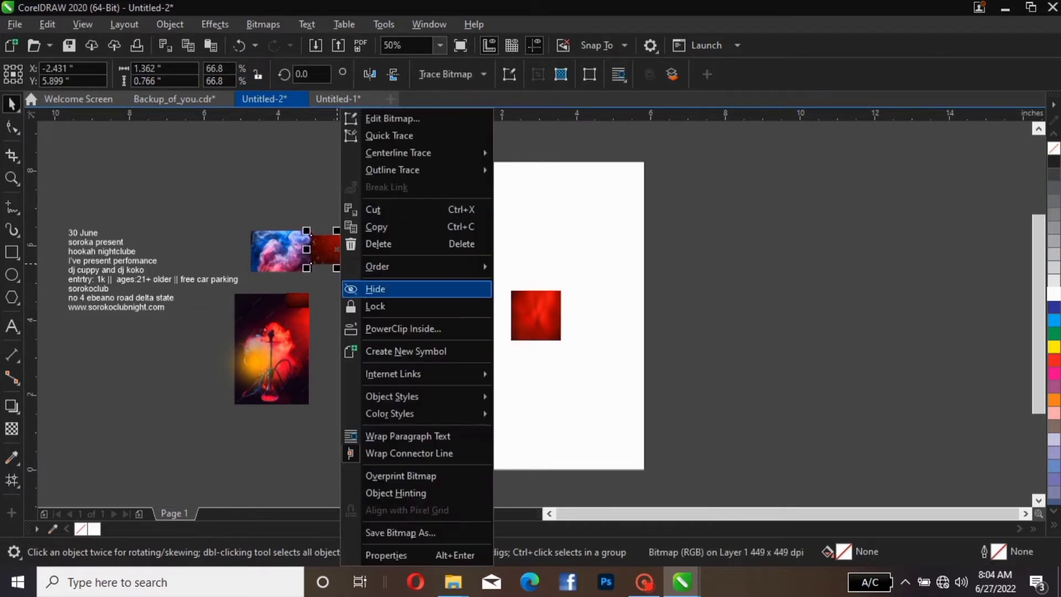
pyautogui.click(403, 328)
pyautogui.click(494, 243)
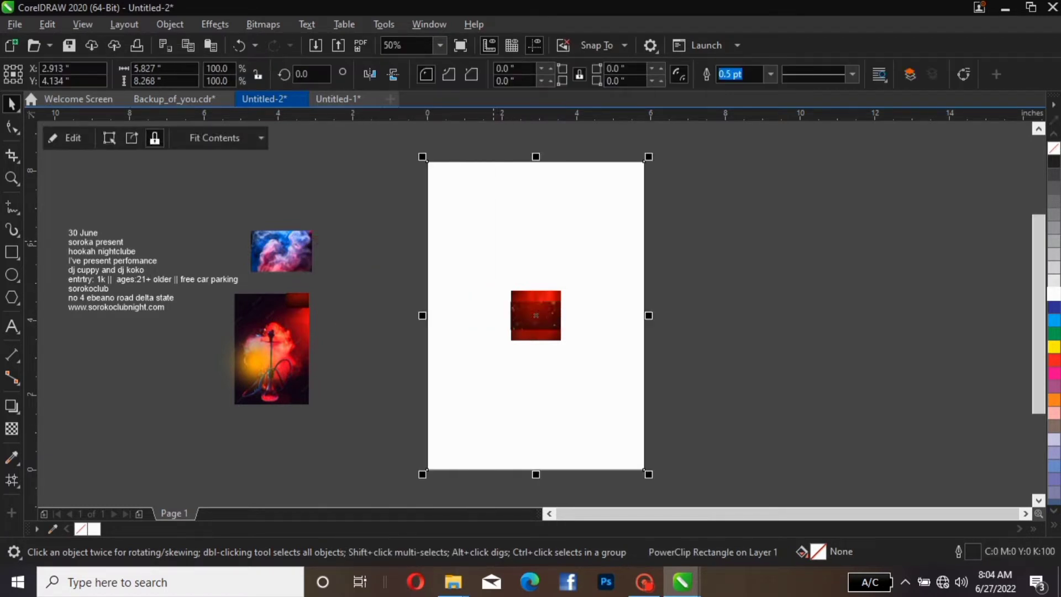
# Step: Try to PowerClip the blue and pink smoke image inside the page rectangle
pyautogui.click(277, 240)
pyautogui.rightClick(277, 239)
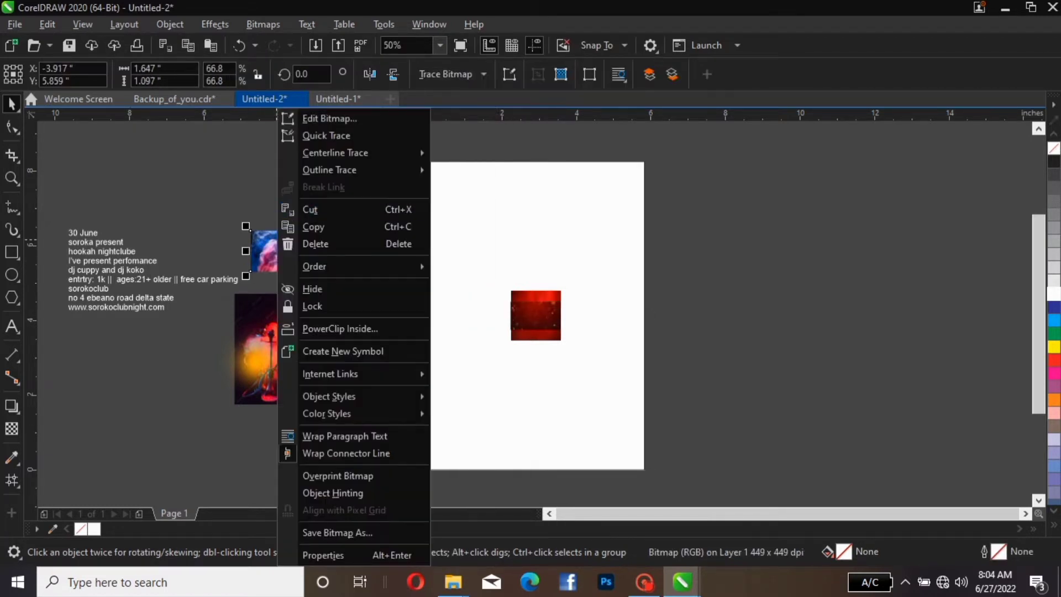
pyautogui.click(376, 328)
pyautogui.click(475, 309)
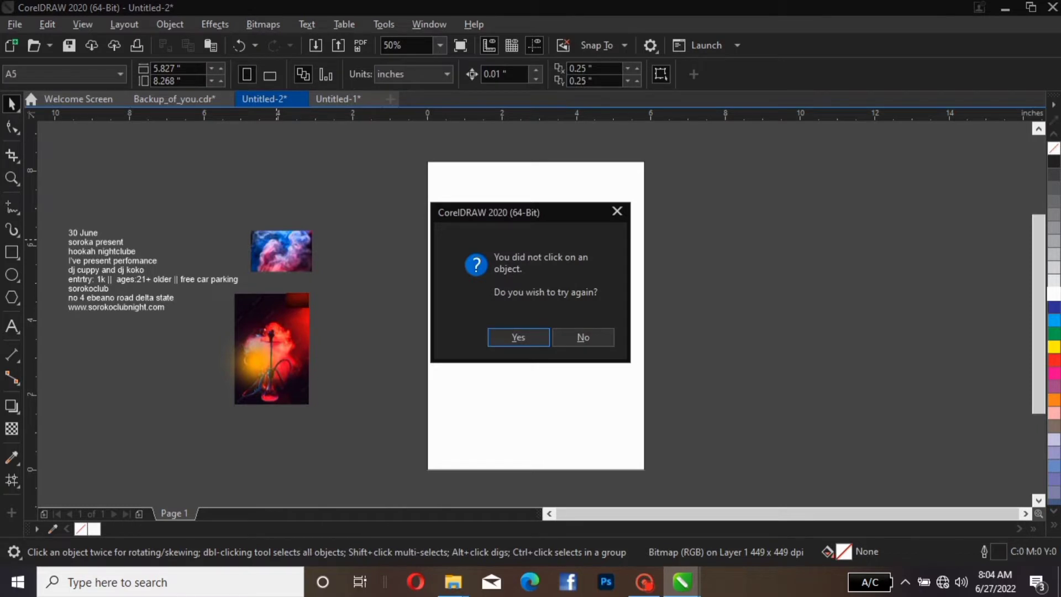
pyautogui.click(583, 337)
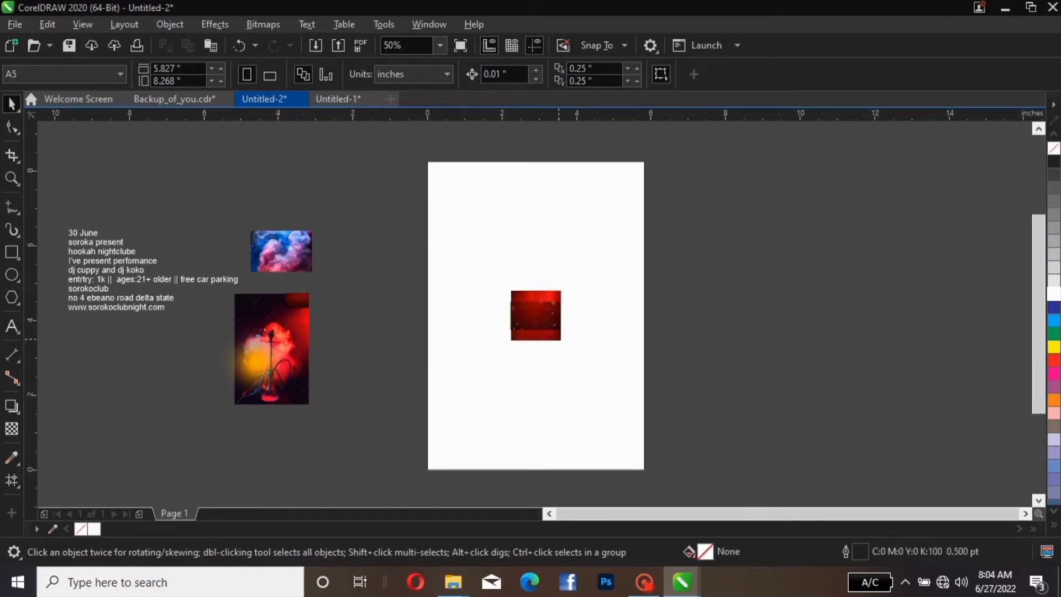
# Step: PowerClip the blue and pink smoke image inside the page rectangle on top of the red images
pyautogui.click(281, 251)
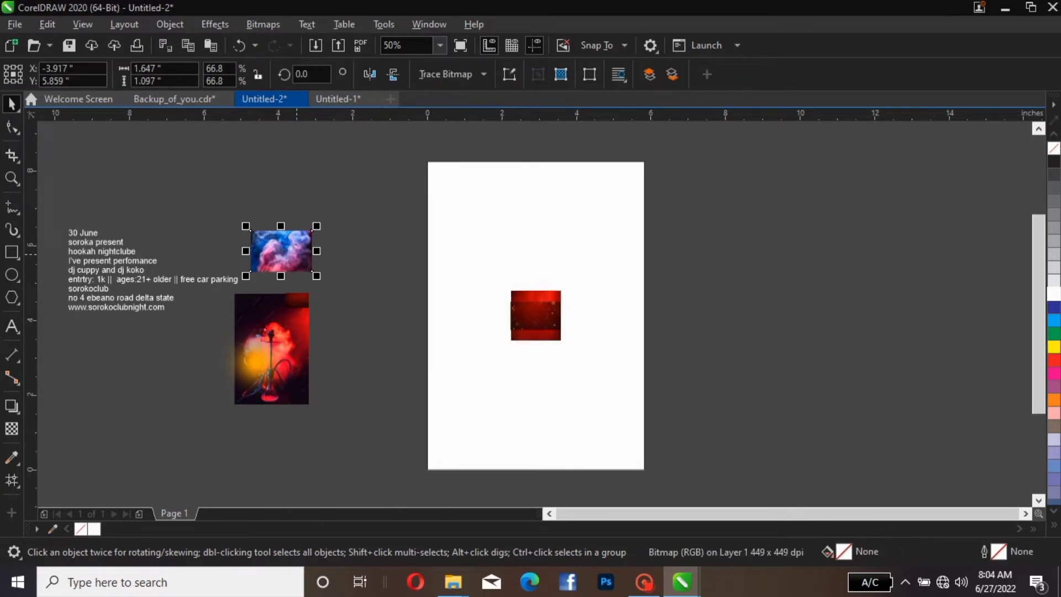
pyautogui.rightClick(298, 251)
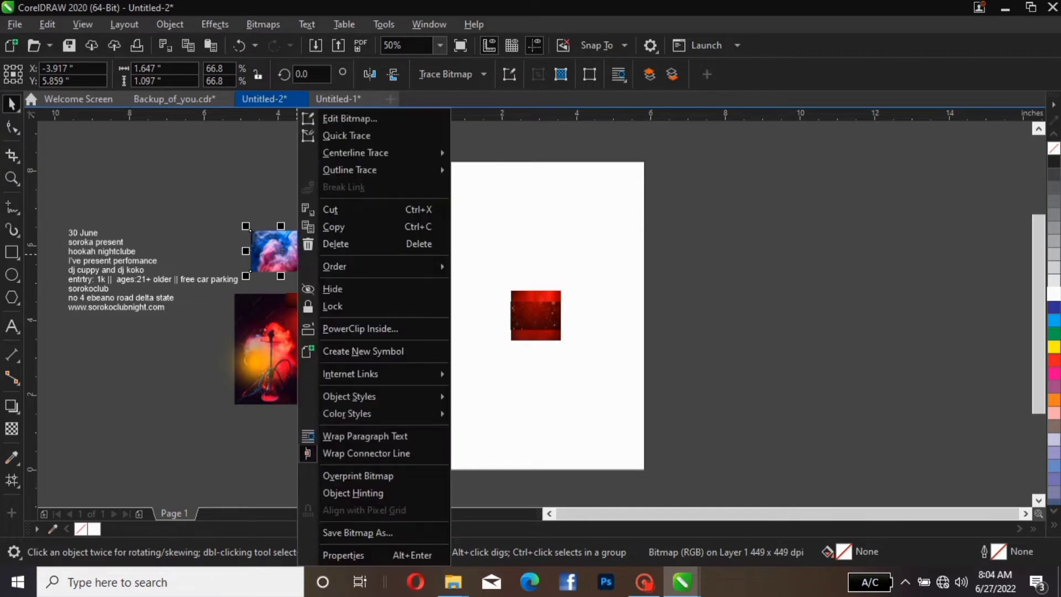
pyautogui.press('Escape')
pyautogui.rightClick(298, 251)
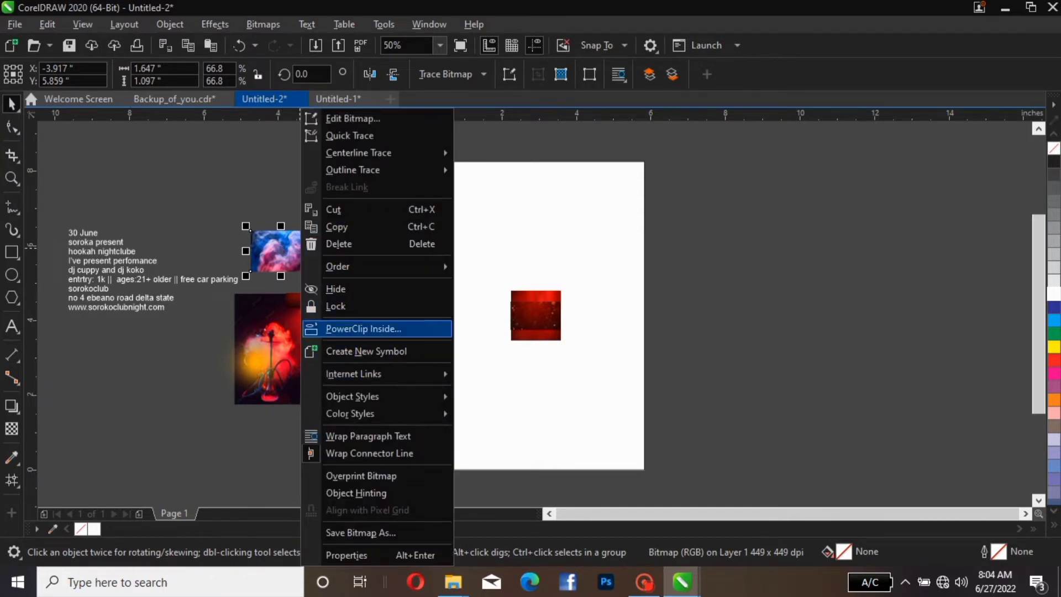
pyautogui.press('Escape')
pyautogui.press('Escape')
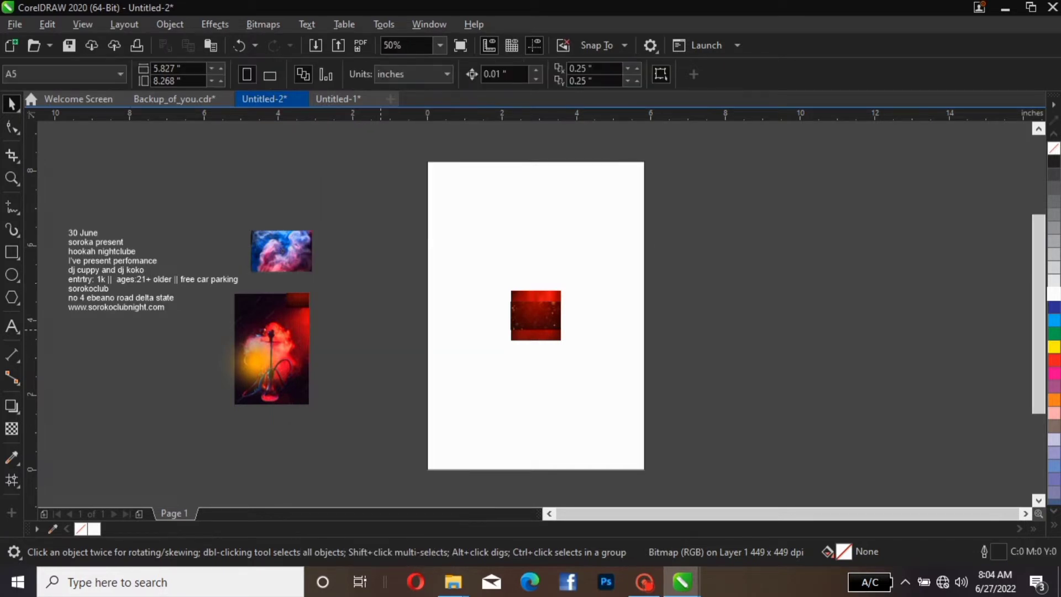
pyautogui.moveTo(281, 251); pyautogui.dragTo(535, 315)
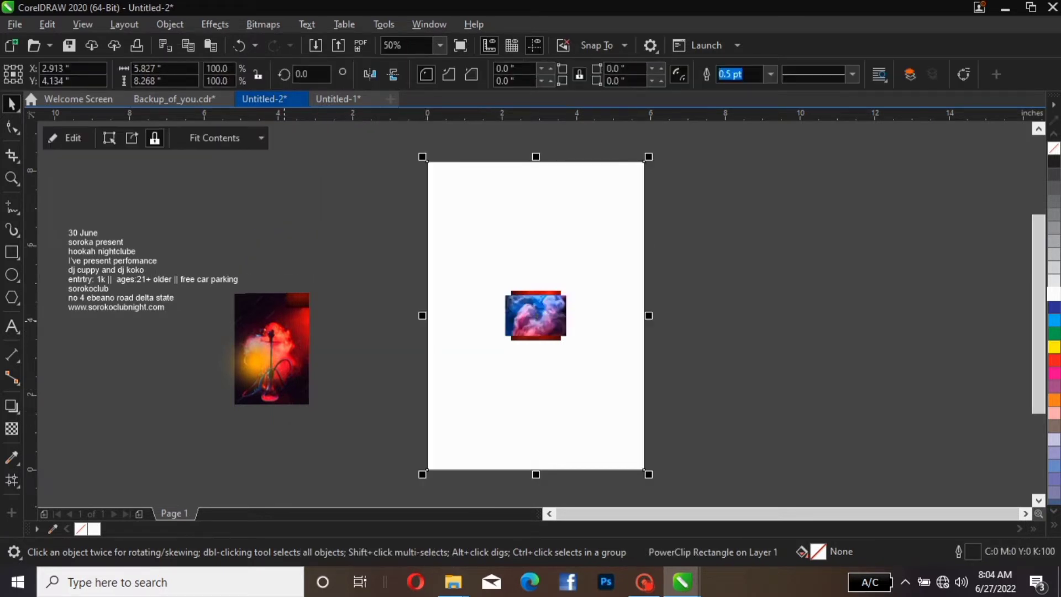
# Step: PowerClip the yellow glow image over the hookah photo inside the page rectangle
pyautogui.click(285, 342)
pyautogui.rightClick(286, 342)
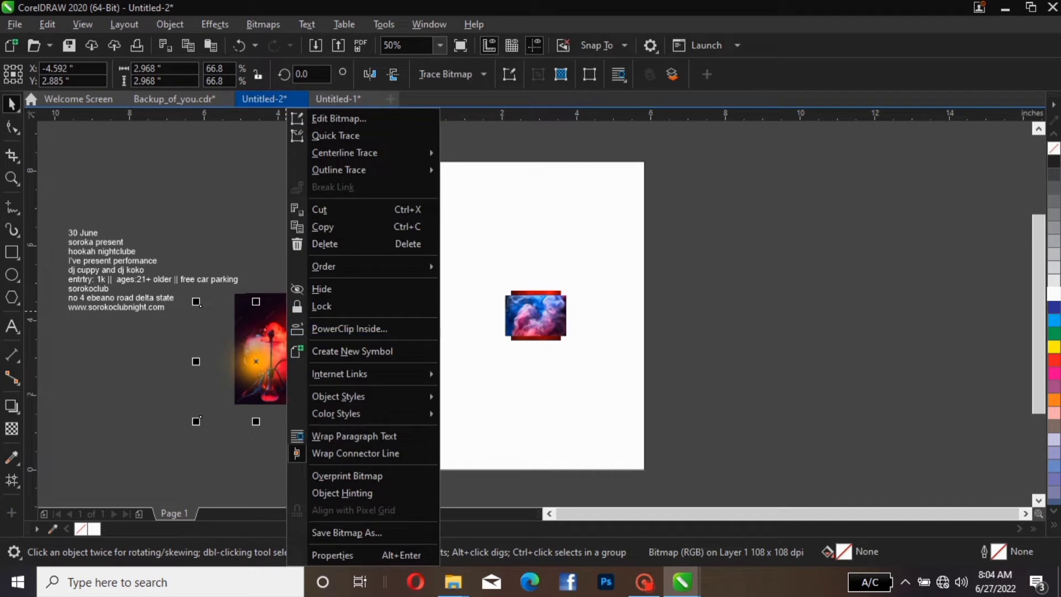
pyautogui.press('Escape')
pyautogui.press('Escape')
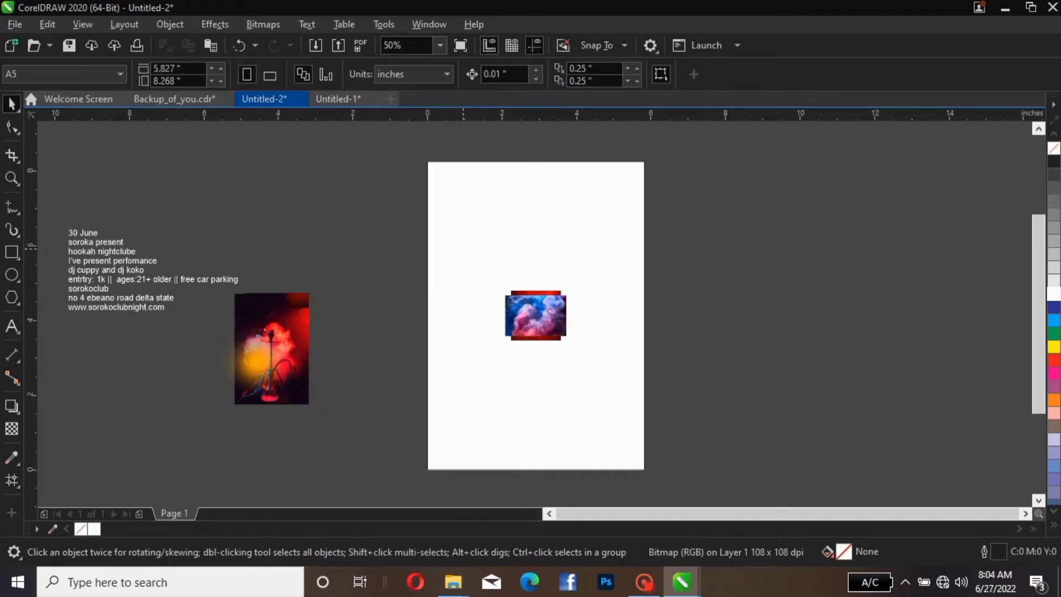
pyautogui.press('Tab')
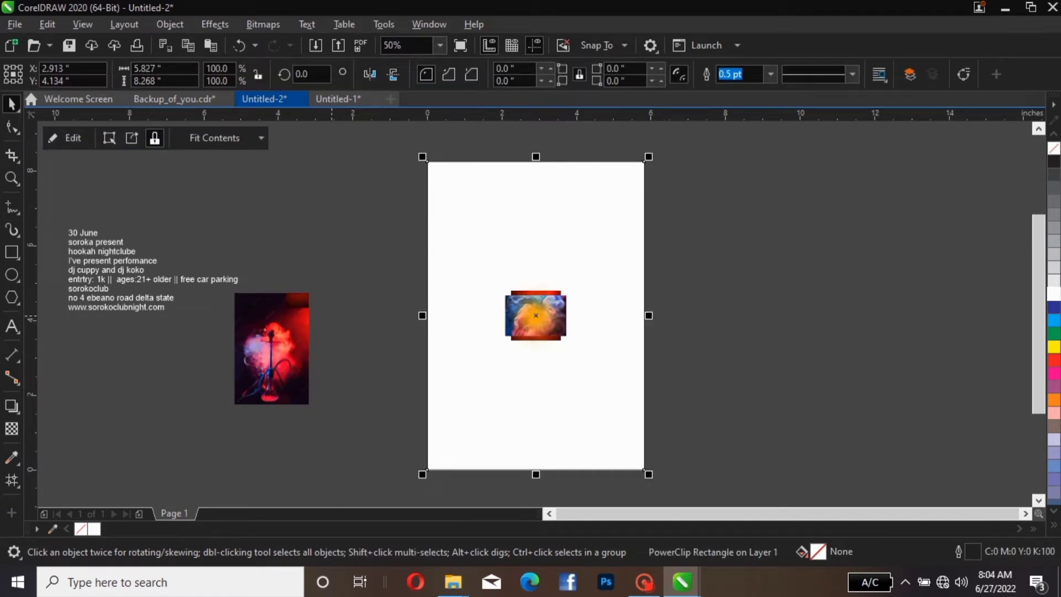
# Step: PowerClip the hookah photo inside the page rectangle
pyautogui.press('Tab')
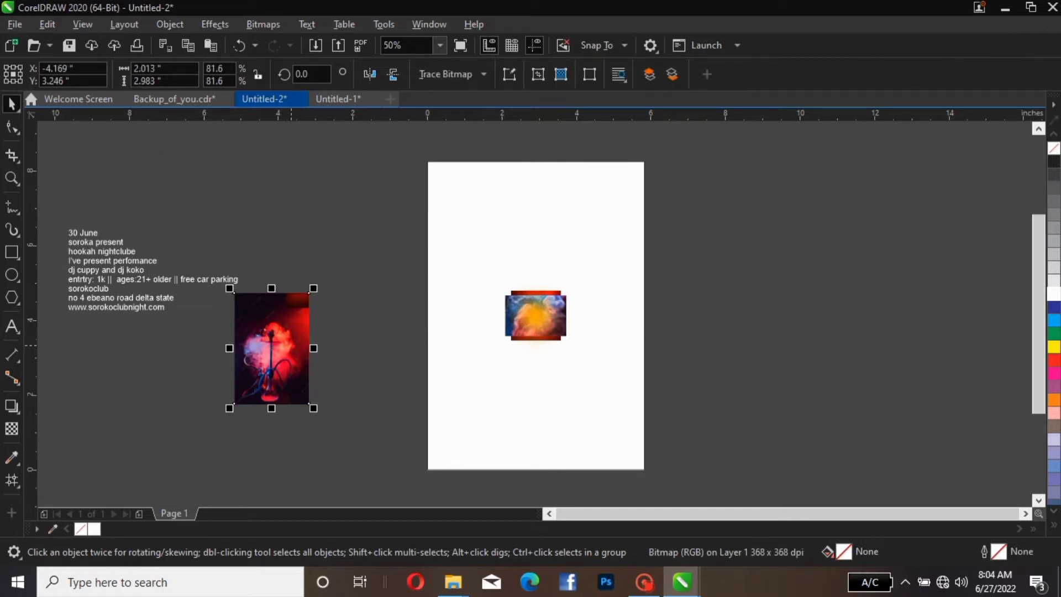
pyautogui.hotkey('shift', 'F10')
pyautogui.press('Down')
pyautogui.press('Down')
pyautogui.press('Down')
pyautogui.press('Down')
pyautogui.press('Down')
pyautogui.press('Down')
pyautogui.press('Down')
pyautogui.press('Down')
pyautogui.press('Down')
pyautogui.press('Down')
pyautogui.press('Down')
pyautogui.press('Down')
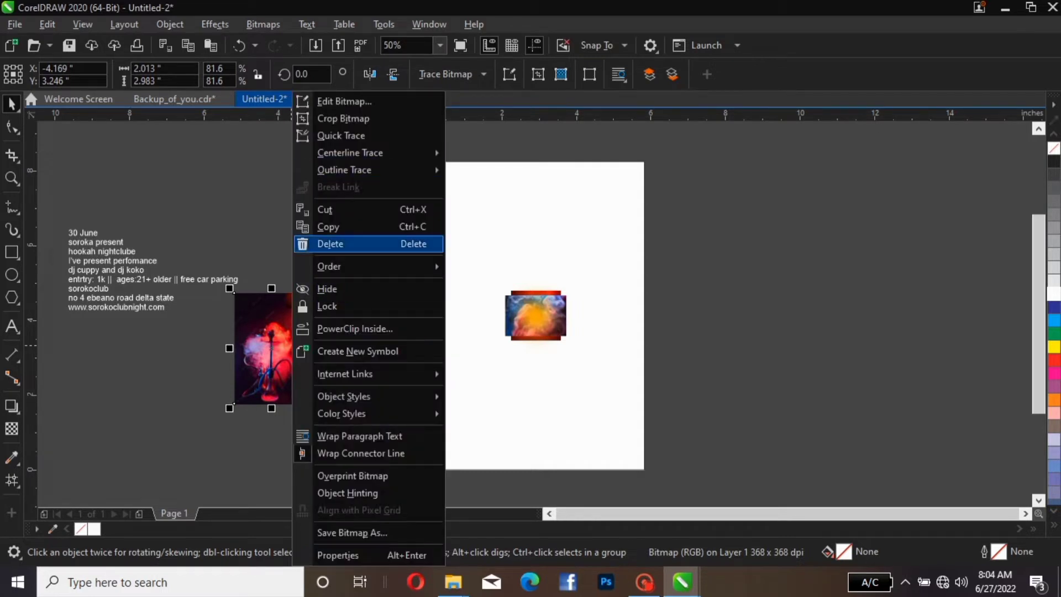
pyautogui.press('Return')
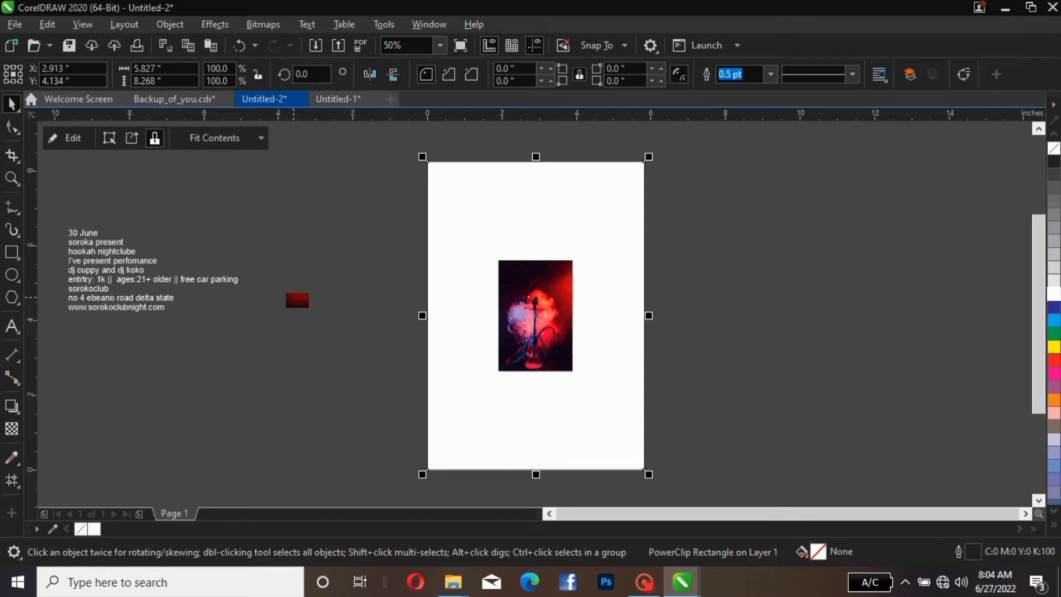
# Step: PowerClip the remaining small dark red image inside the page rectangle
pyautogui.click(298, 300)
pyautogui.hotkey('shift', 'F10')
pyautogui.press('Down')
pyautogui.press('Down')
pyautogui.press('Down')
pyautogui.press('Down')
pyautogui.press('Down')
pyautogui.press('Down')
pyautogui.press('Down')
pyautogui.press('Down')
pyautogui.press('Down')
pyautogui.press('Down')
pyautogui.press('Down')
pyautogui.press('Down')
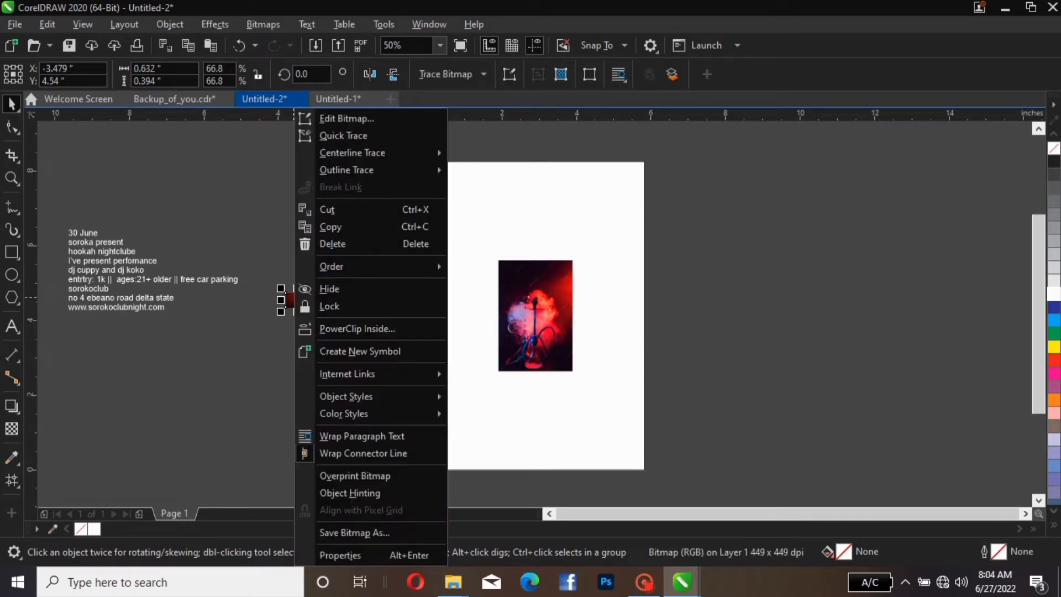
pyautogui.press('Return')
pyautogui.click(536, 309)
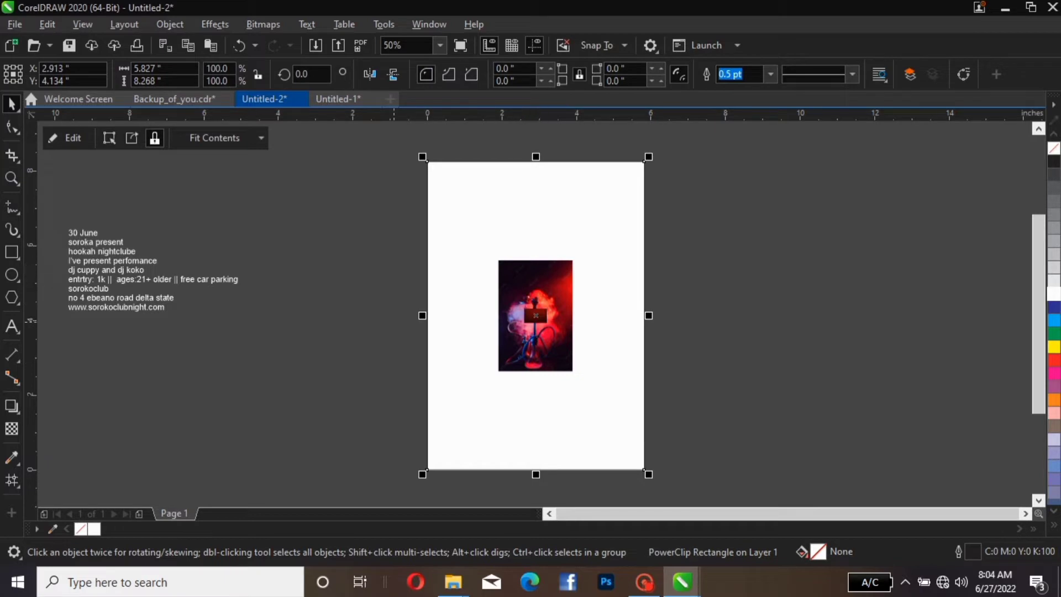
# Step: Move the event text block closer to the page
pyautogui.press('Escape')
pyautogui.click(105, 279)
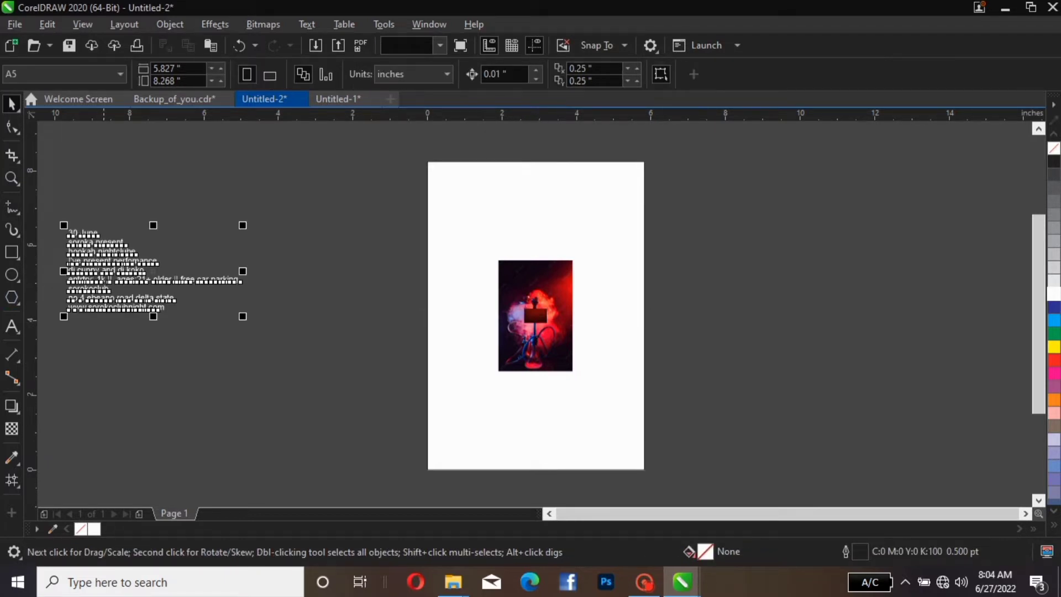
pyautogui.moveTo(105, 279); pyautogui.dragTo(252, 291)
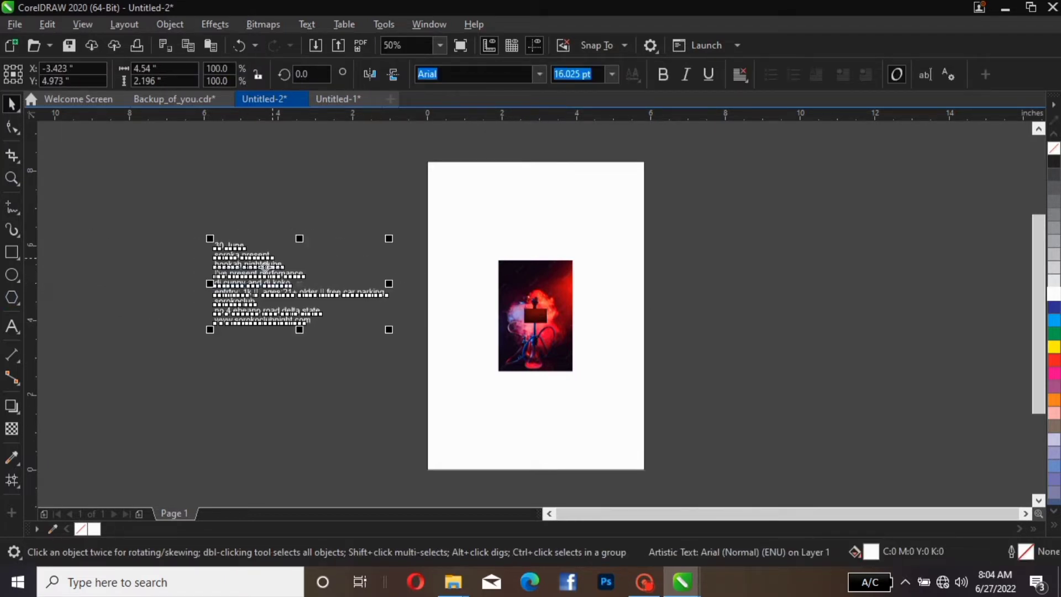
# Step: Open the page rectangle's PowerClip contents for editing and move the small dark red image, hookah photo and yellow glow beside the page
pyautogui.click(523, 205)
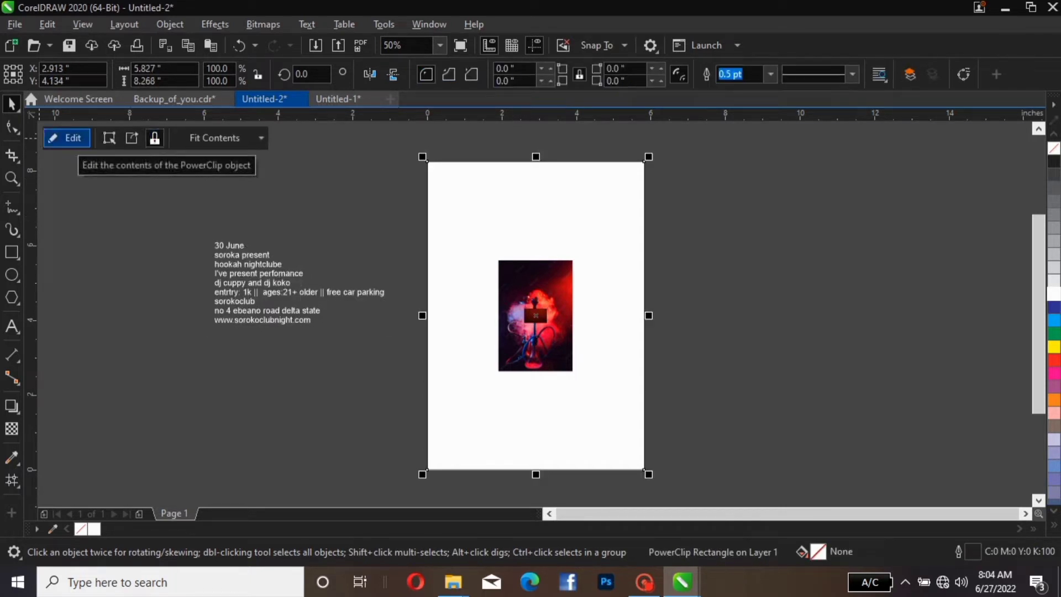
pyautogui.click(66, 138)
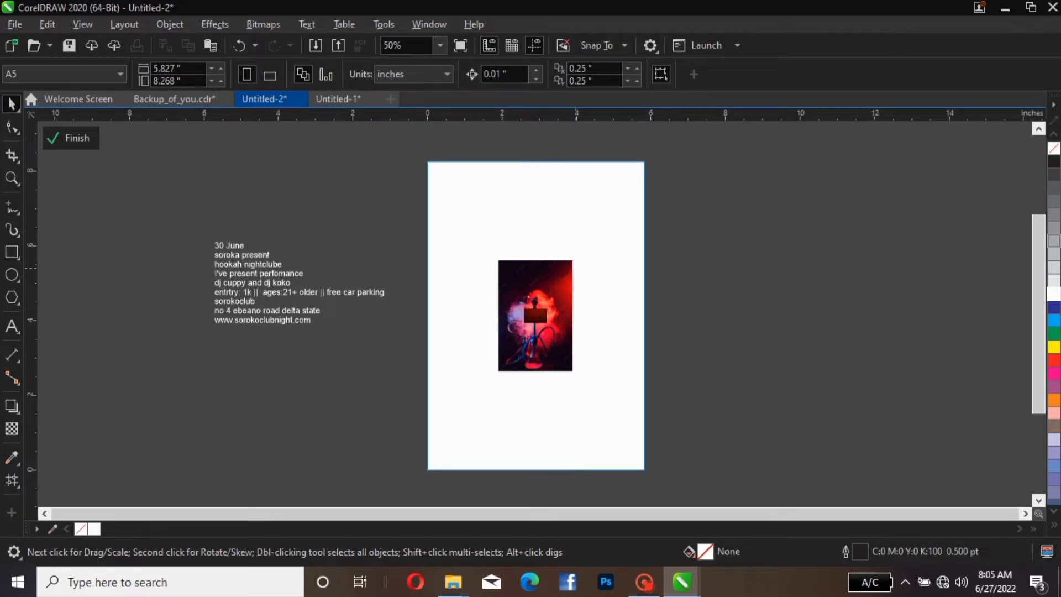
pyautogui.click(535, 315)
pyautogui.moveTo(535, 315); pyautogui.dragTo(727, 299)
pyautogui.moveTo(535, 316); pyautogui.dragTo(811, 312)
pyautogui.moveTo(535, 315); pyautogui.dragTo(722, 199)
# Step: Move the smoke image, the speckled image and the bright red texture out of the frame, spread out beside the page
pyautogui.click(535, 316)
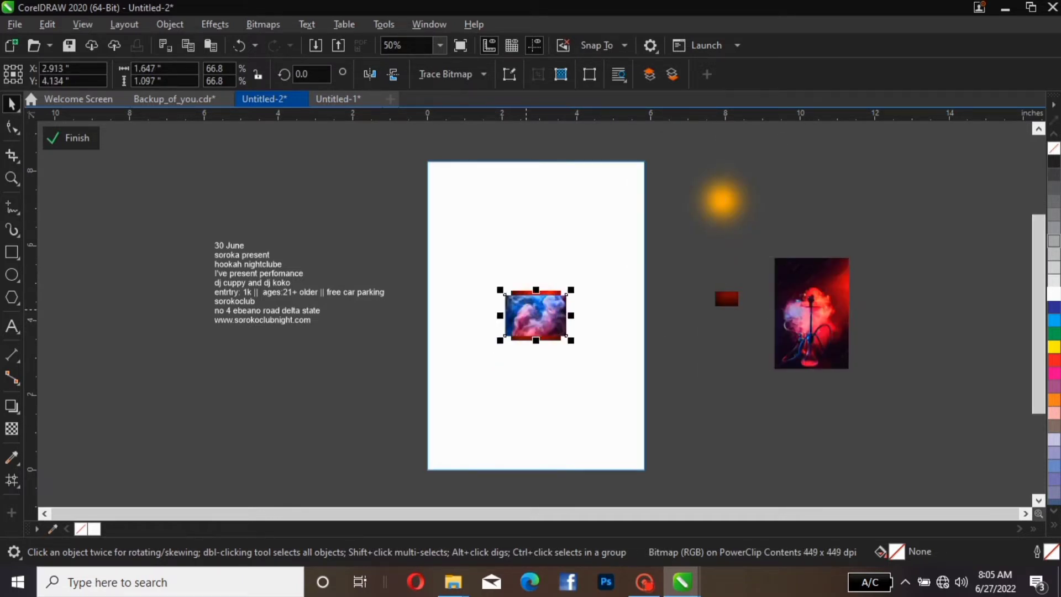
pyautogui.moveTo(536, 315); pyautogui.dragTo(730, 357)
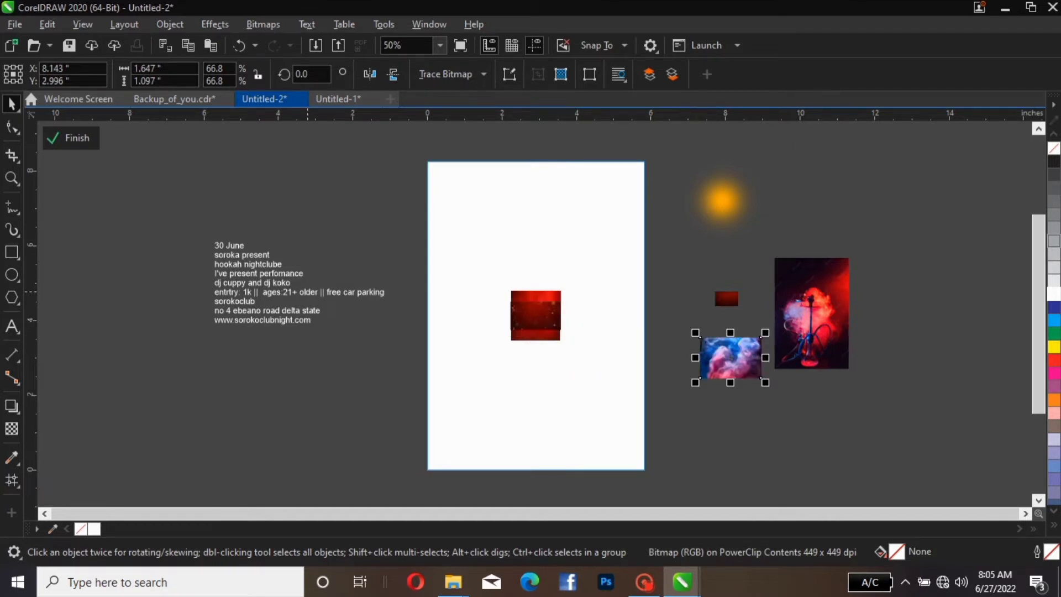
pyautogui.moveTo(535, 315); pyautogui.dragTo(915, 211)
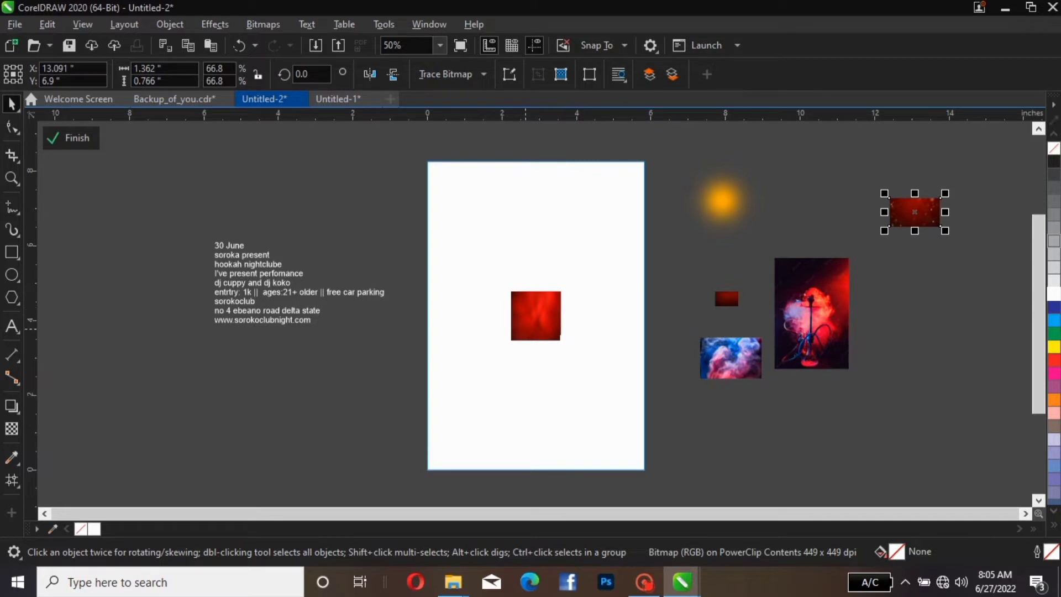
pyautogui.moveTo(535, 316); pyautogui.dragTo(750, 209)
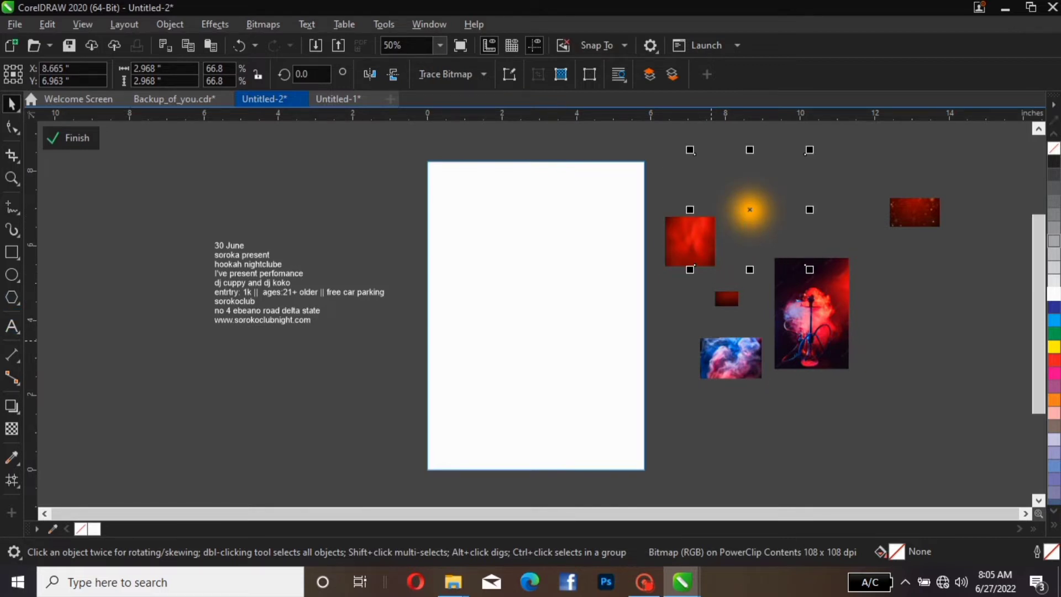
pyautogui.moveTo(730, 358); pyautogui.dragTo(707, 345)
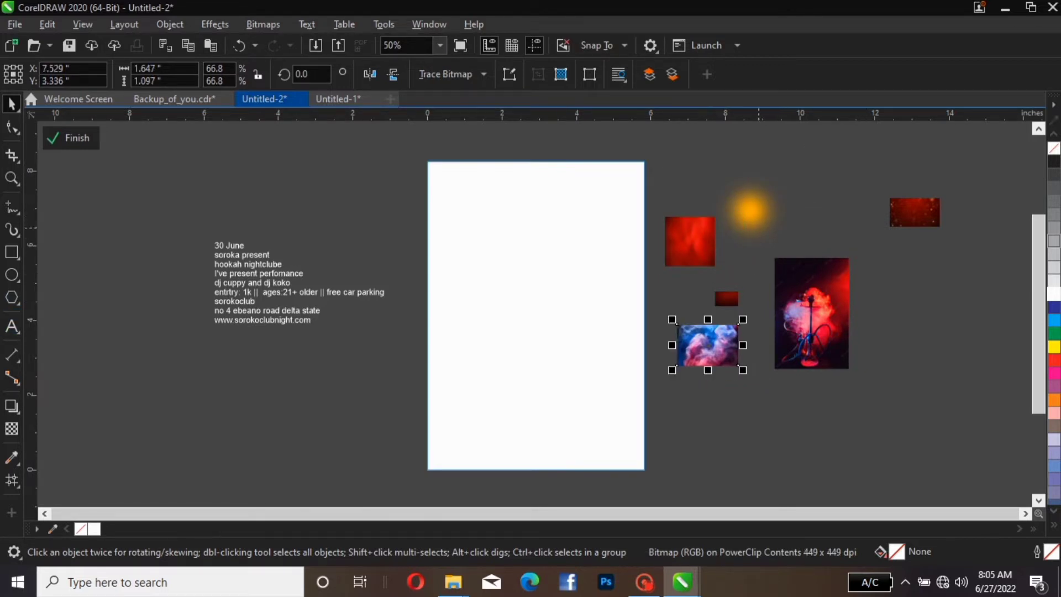
# Step: Place the dark red speckled image across the top of the page and enlarge it to about 6.7 x 3.8 inches
pyautogui.click(914, 212)
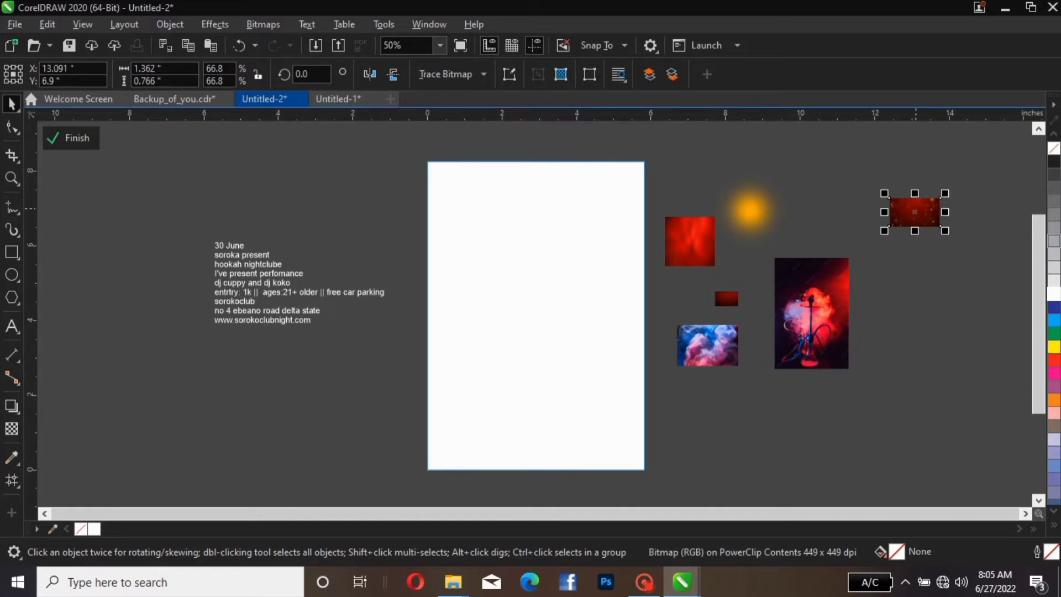
pyautogui.moveTo(914, 212); pyautogui.dragTo(629, 157)
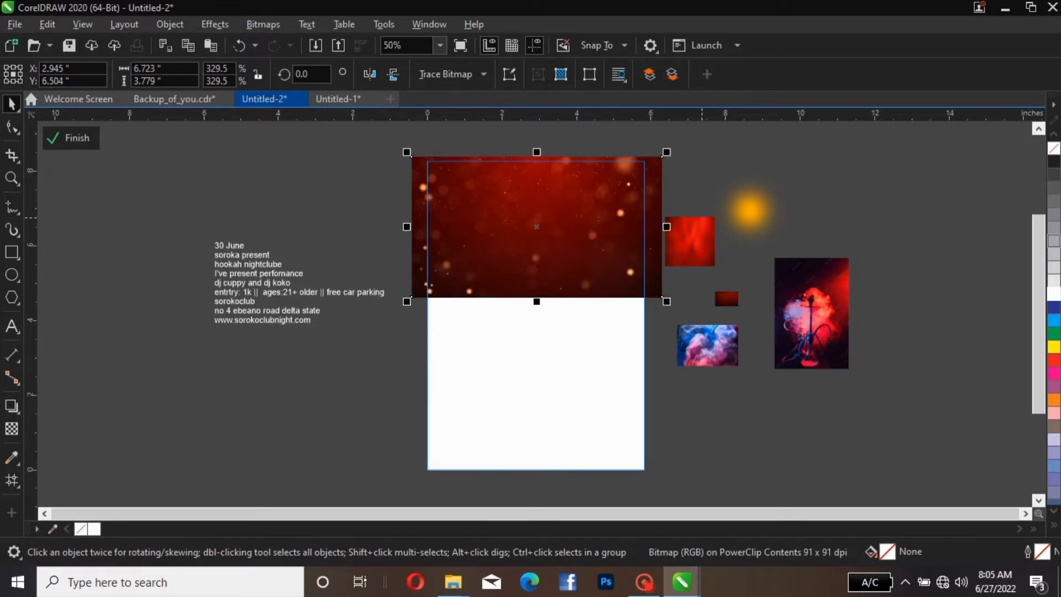
# Step: Place the bright red texture across the middle of the page and stretch it to about 7.6 x 3 inches
pyautogui.moveTo(689, 240); pyautogui.dragTo(451, 352)
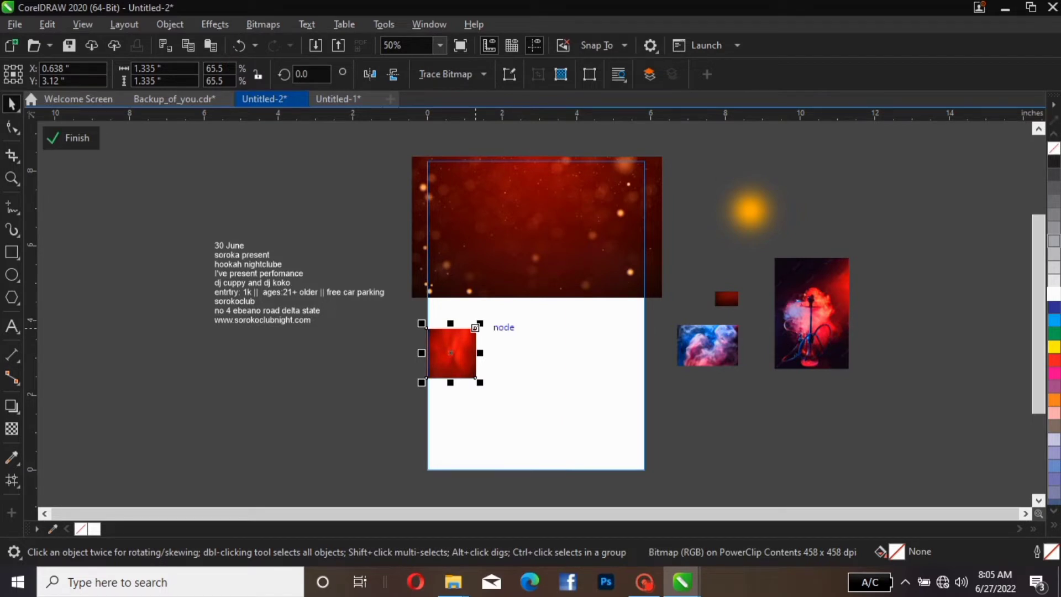
pyautogui.moveTo(475, 327); pyautogui.dragTo(663, 295)
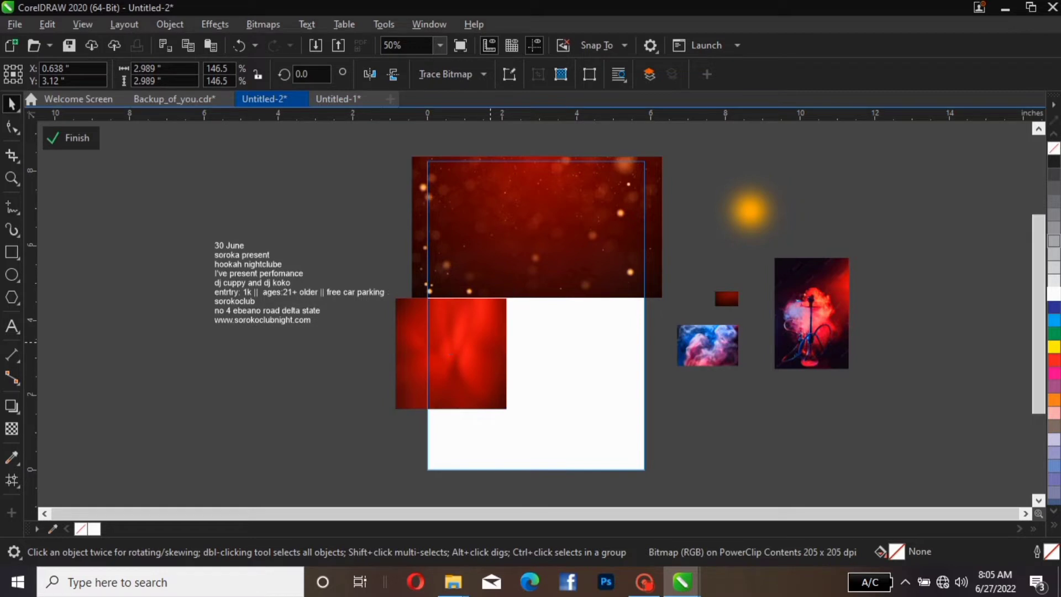
pyautogui.moveTo(452, 352); pyautogui.dragTo(693, 344)
pyautogui.moveTo(563, 356); pyautogui.dragTo(555, 356)
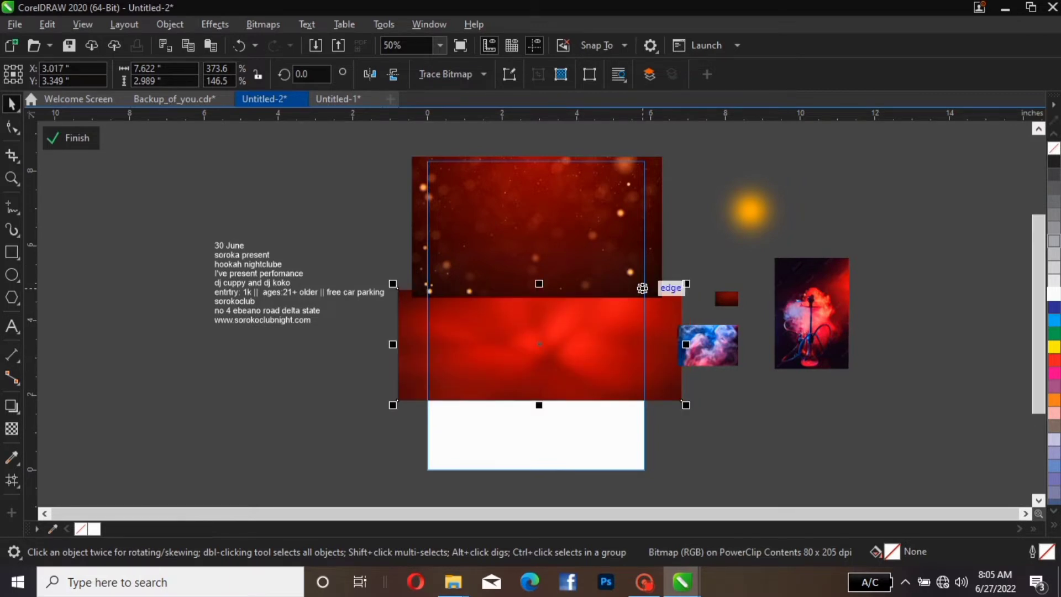
# Step: Stretch the small dark red image across the page bottom to about 6.6 x 2.5 inches and nudge the bright red texture up
pyautogui.click(726, 298)
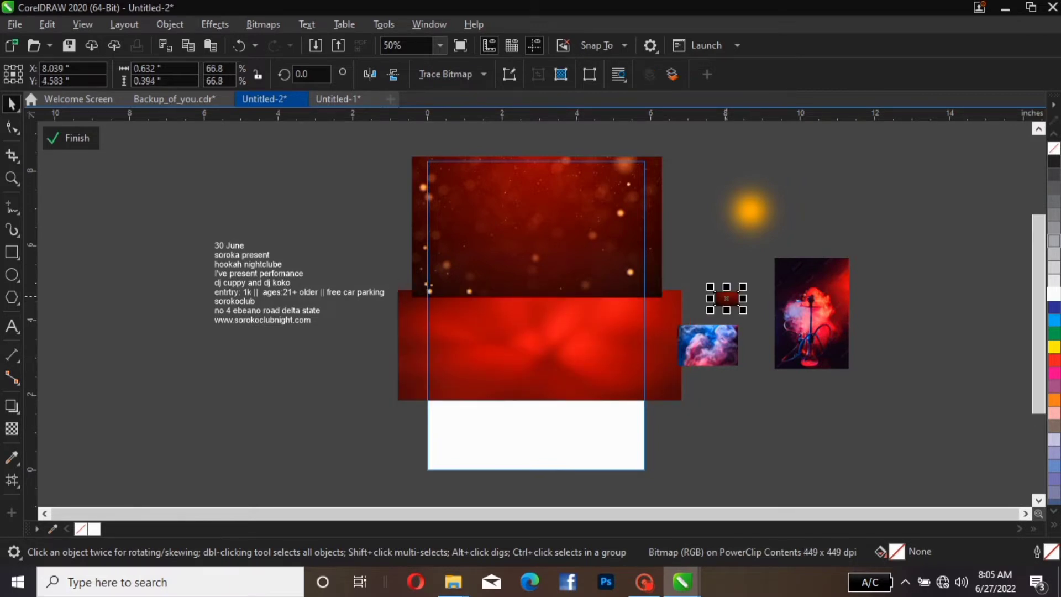
pyautogui.moveTo(726, 298); pyautogui.dragTo(661, 433)
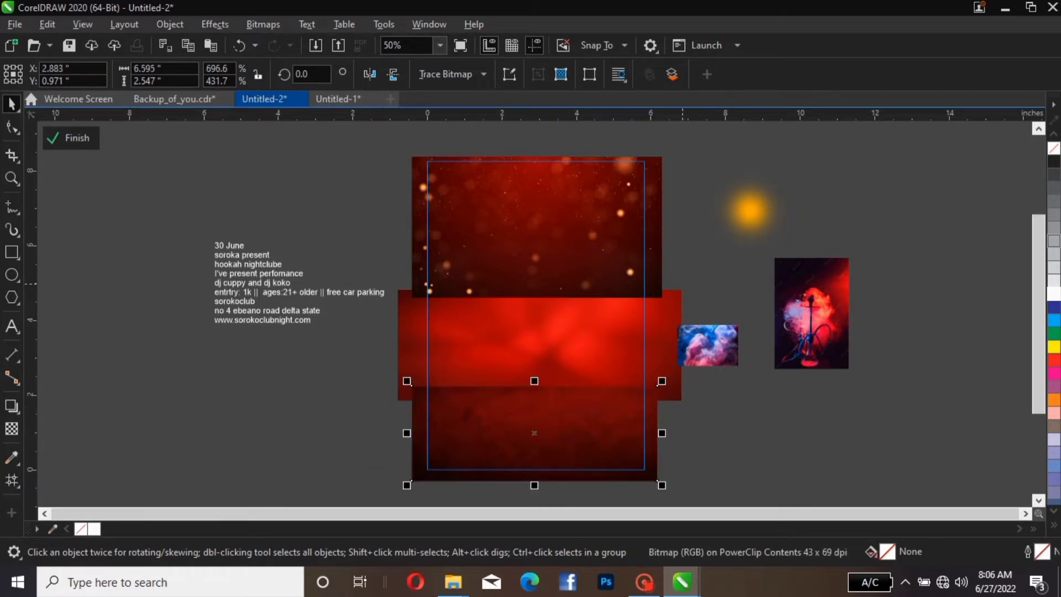
pyautogui.click(557, 319)
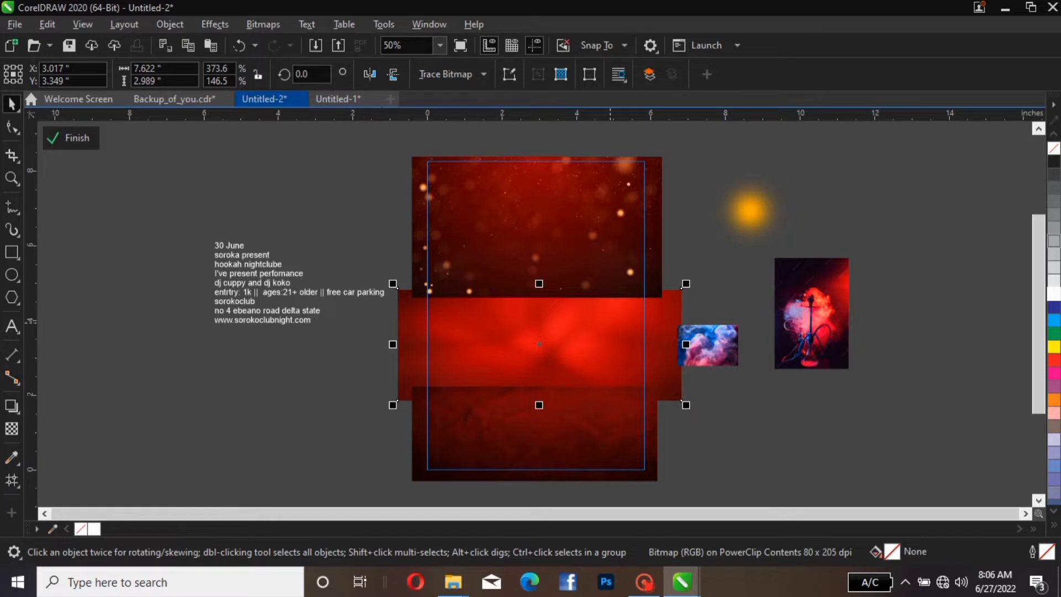
pyautogui.moveTo(574, 349); pyautogui.dragTo(574, 335)
# Step: Fade out the lower edge of the dark red speckled image with a vertical linear fountain transparency
pyautogui.click(616, 233)
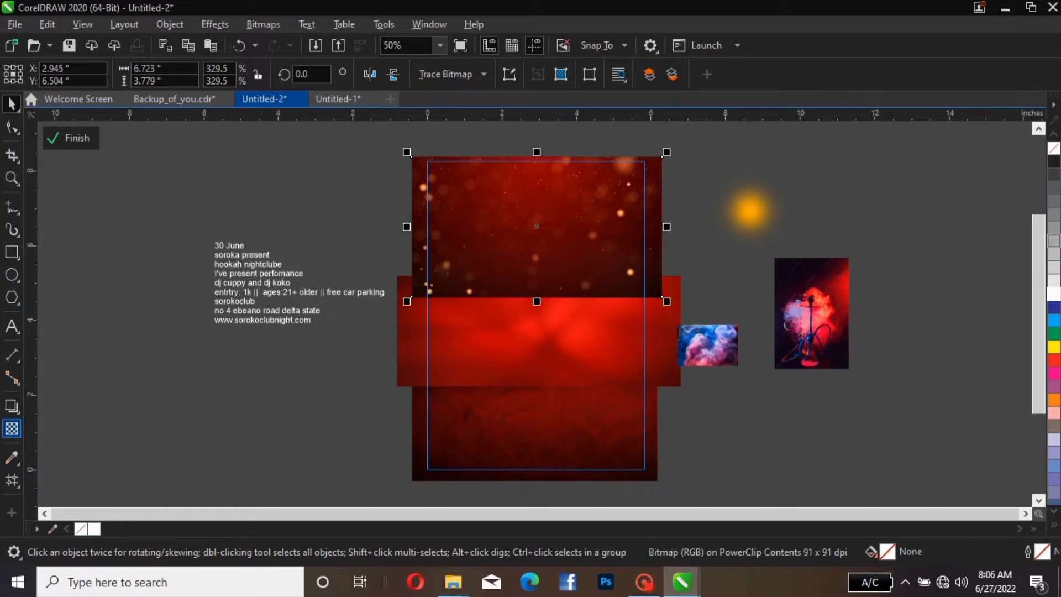
pyautogui.click(12, 429)
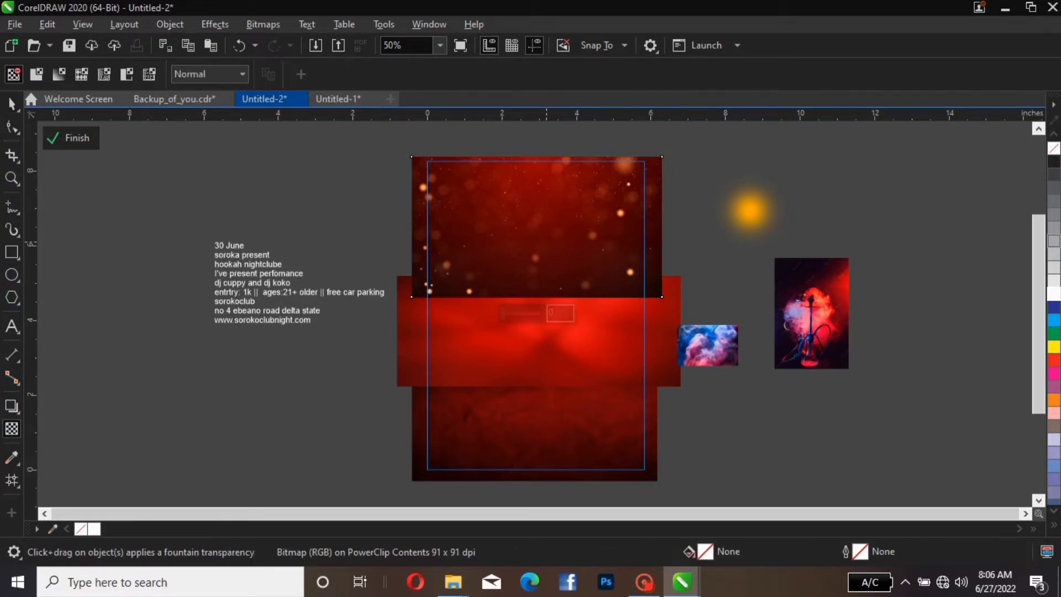
pyautogui.moveTo(546, 241); pyautogui.dragTo(546, 302)
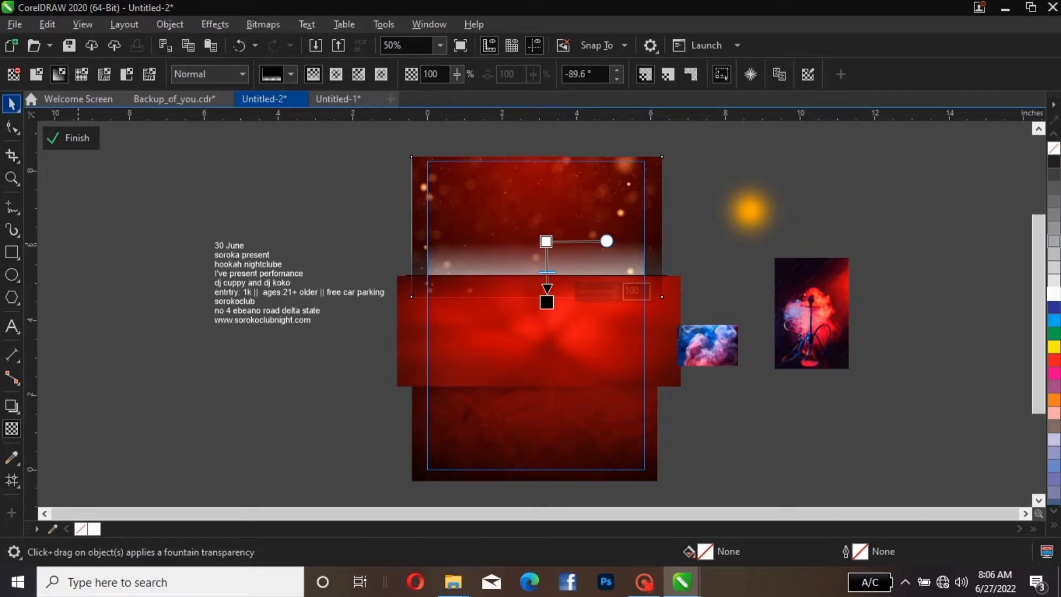
pyautogui.click(12, 104)
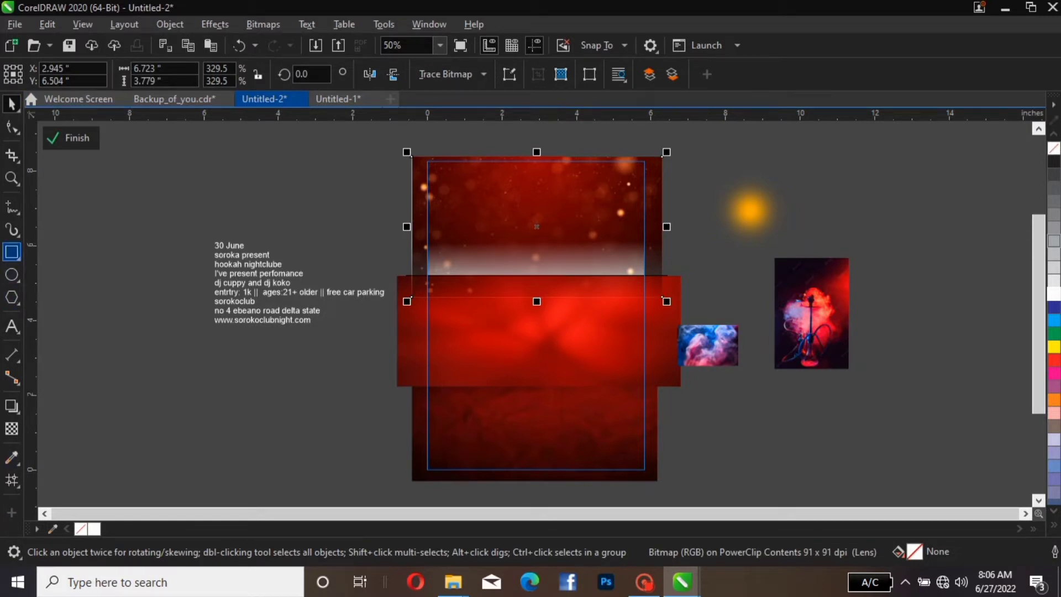
# Step: Draw a rectangle about 7 x 9.6 inches beside the page, over the text notes, and fill it with black
pyautogui.click(11, 252)
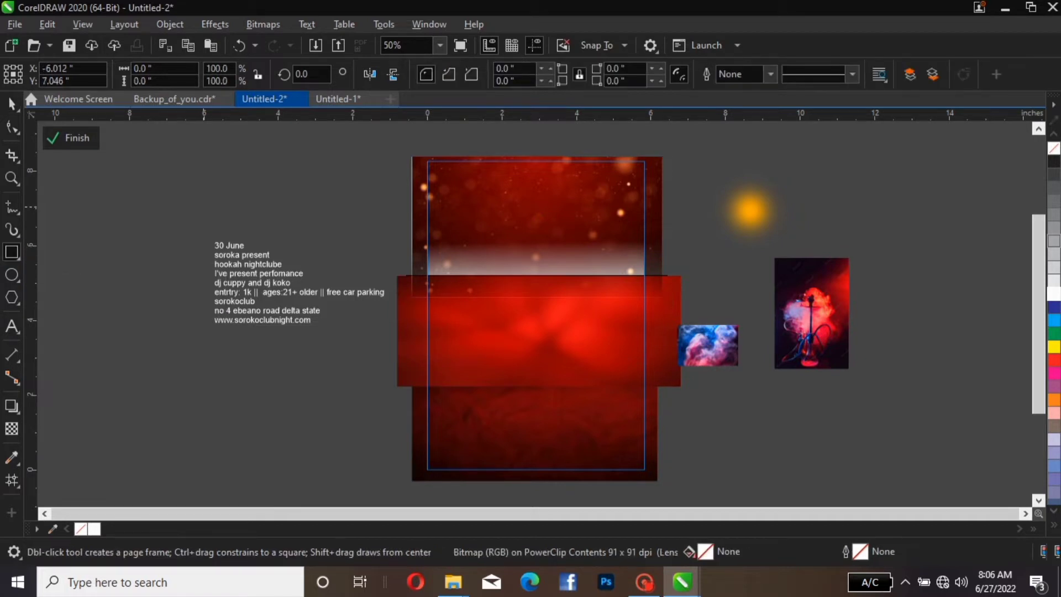
pyautogui.moveTo(203, 207); pyautogui.dragTo(452, 502)
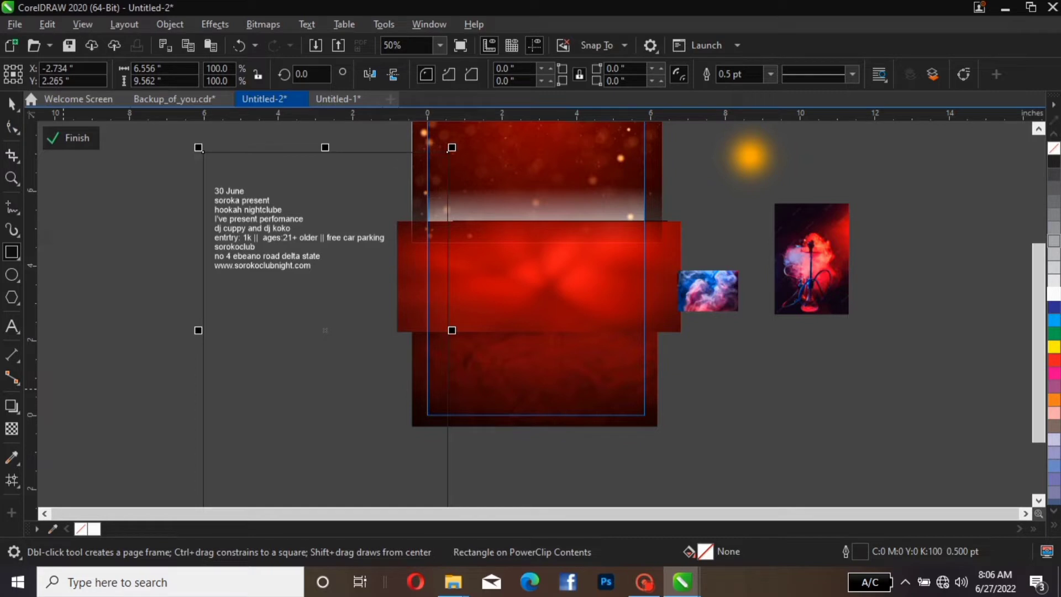
pyautogui.click(11, 104)
pyautogui.moveTo(325, 330); pyautogui.dragTo(321, 294)
pyautogui.moveTo(448, 293); pyautogui.dragTo(464, 293)
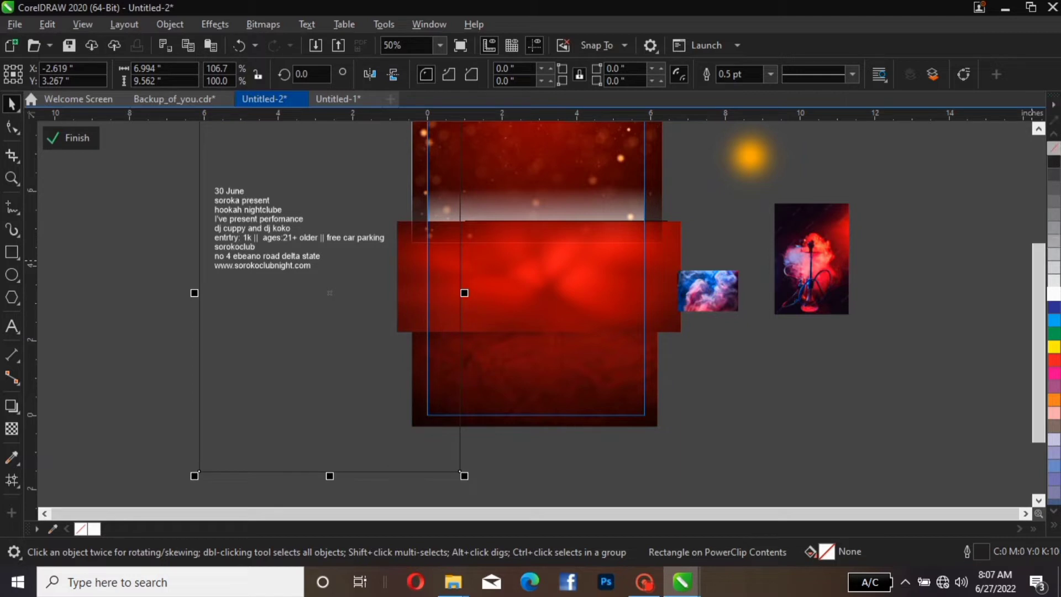
pyautogui.click(1054, 161)
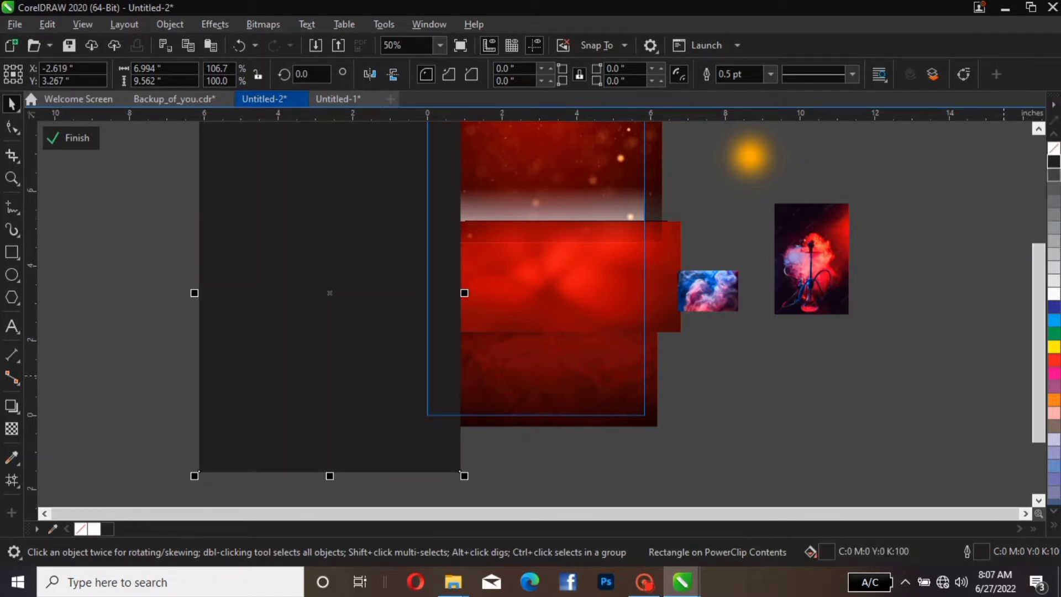
# Step: Center the black rectangle on the page and send it behind the red images
pyautogui.moveTo(1038, 375); pyautogui.dragTo(1039, 353)
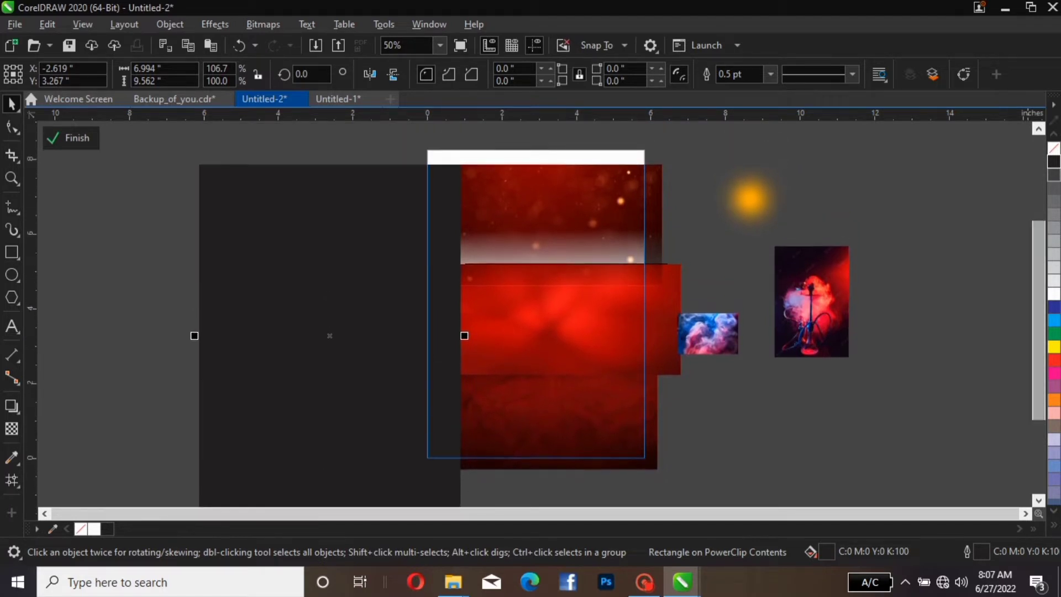
pyautogui.moveTo(361, 300); pyautogui.dragTo(385, 282)
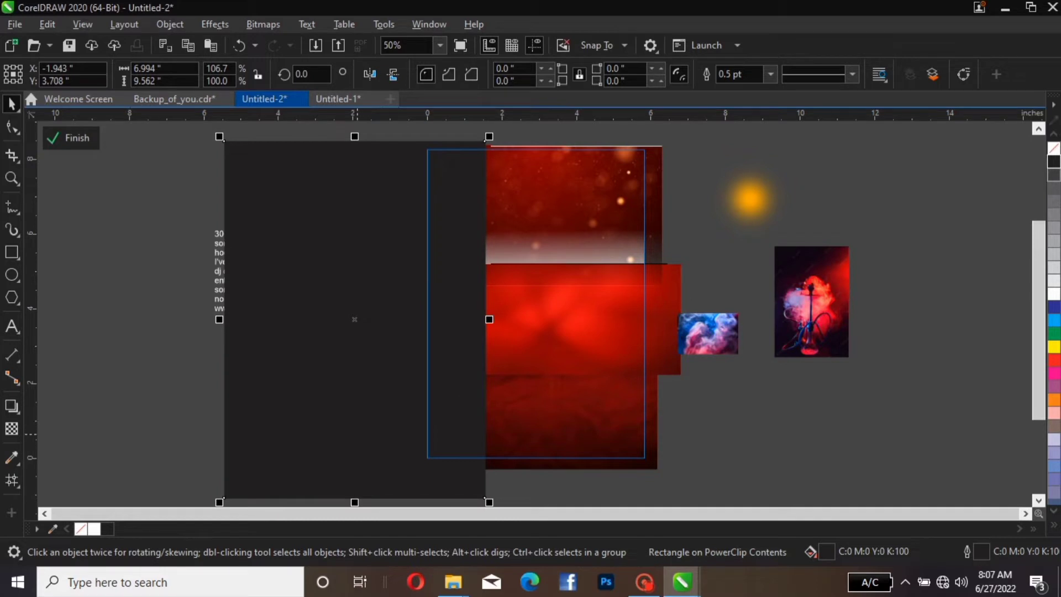
pyautogui.click(361, 423)
pyautogui.press('p')
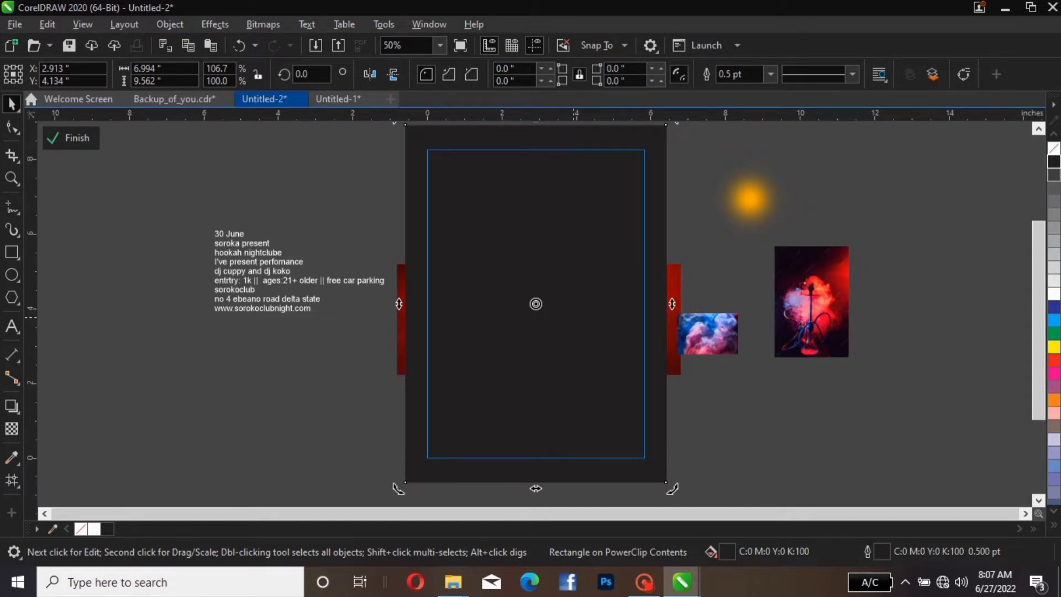
pyautogui.hotkey('shift', 'pagedown')
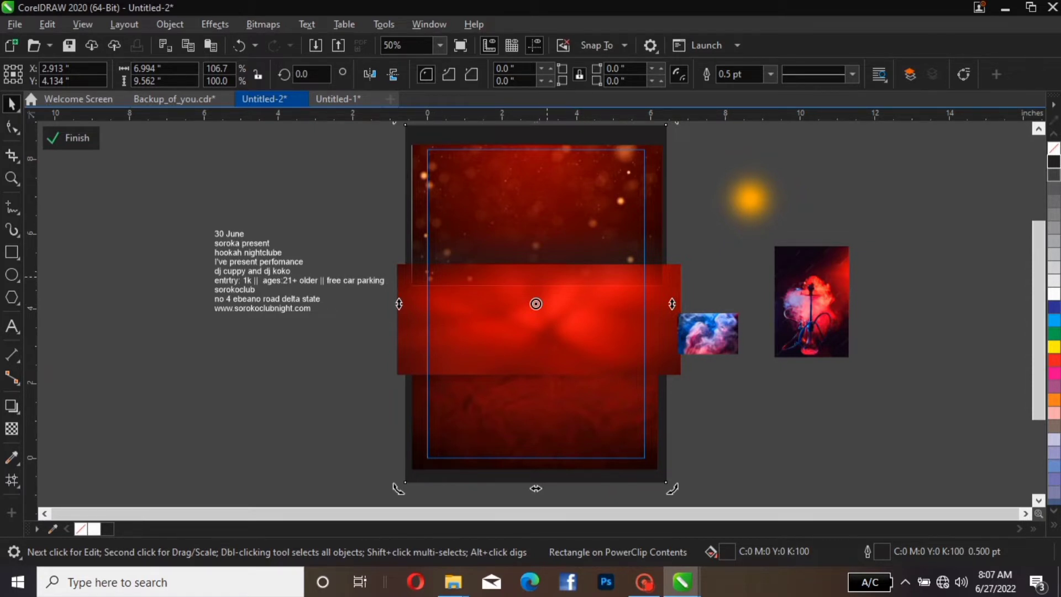
# Step: Shorten the transparency fade on the speckled image's lower edge and move the image down about 0.3 inch
pyautogui.click(523, 240)
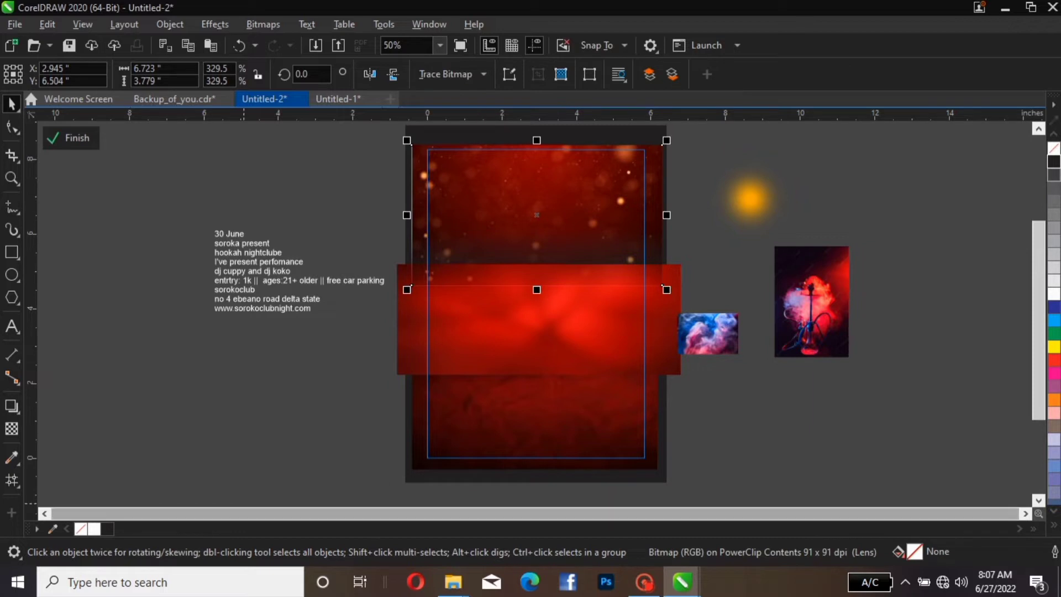
pyautogui.click(12, 428)
pyautogui.moveTo(546, 229); pyautogui.dragTo(546, 290)
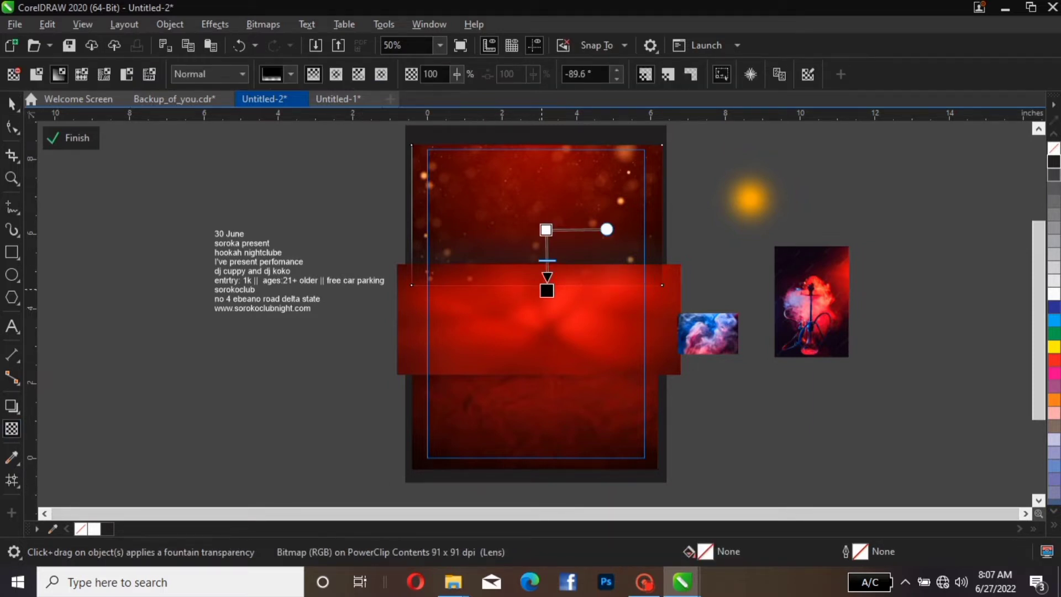
pyautogui.moveTo(546, 290)
pyautogui.mouseDown()
pyautogui.moveTo(536, 285)
pyautogui.moveTo(546, 280)
pyautogui.mouseUp()
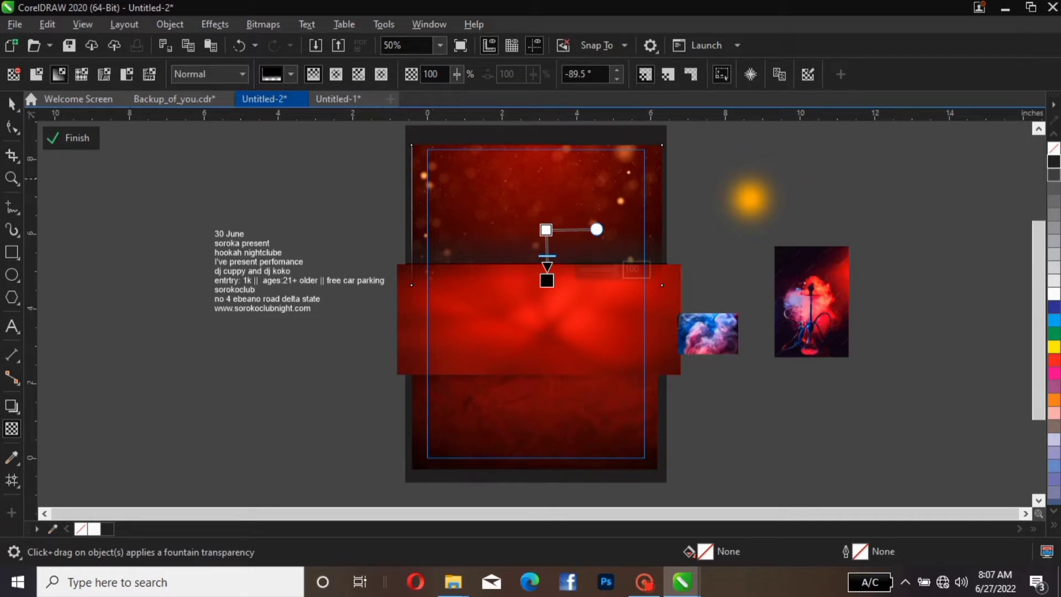
pyautogui.press('space')
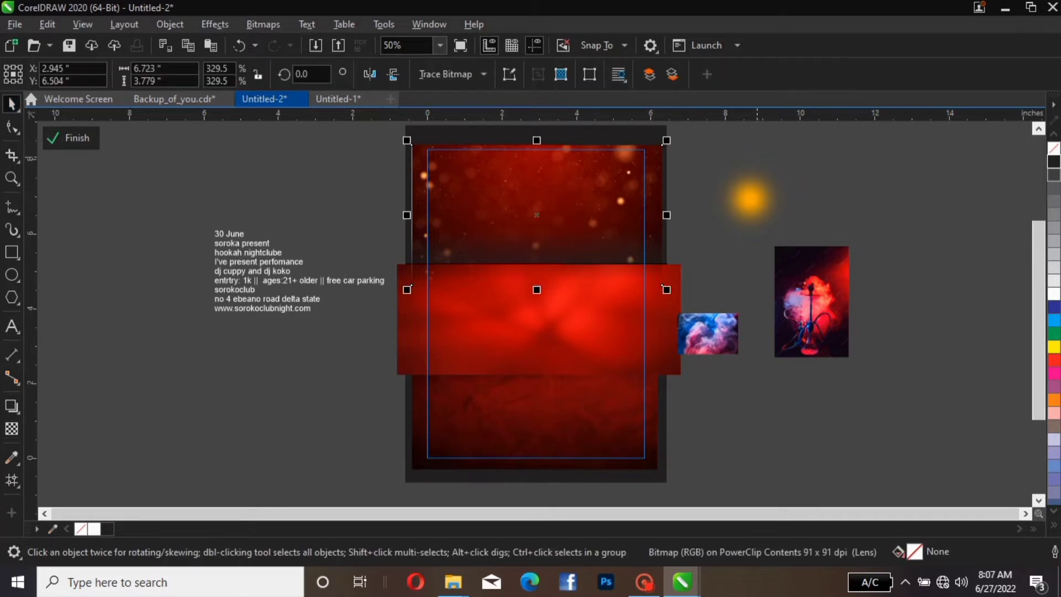
pyautogui.moveTo(500, 193); pyautogui.dragTo(500, 200)
pyautogui.press('Down')
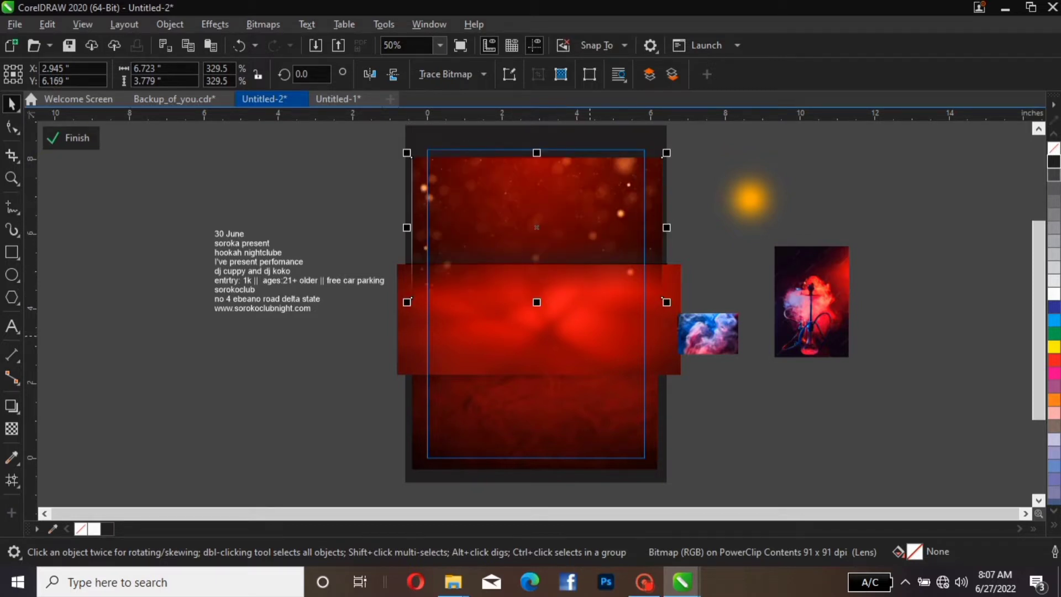
# Step: Fade out the upper edge of the bright red texture with a vertical linear transparency and move it up about 0.9 inch
pyautogui.click(614, 298)
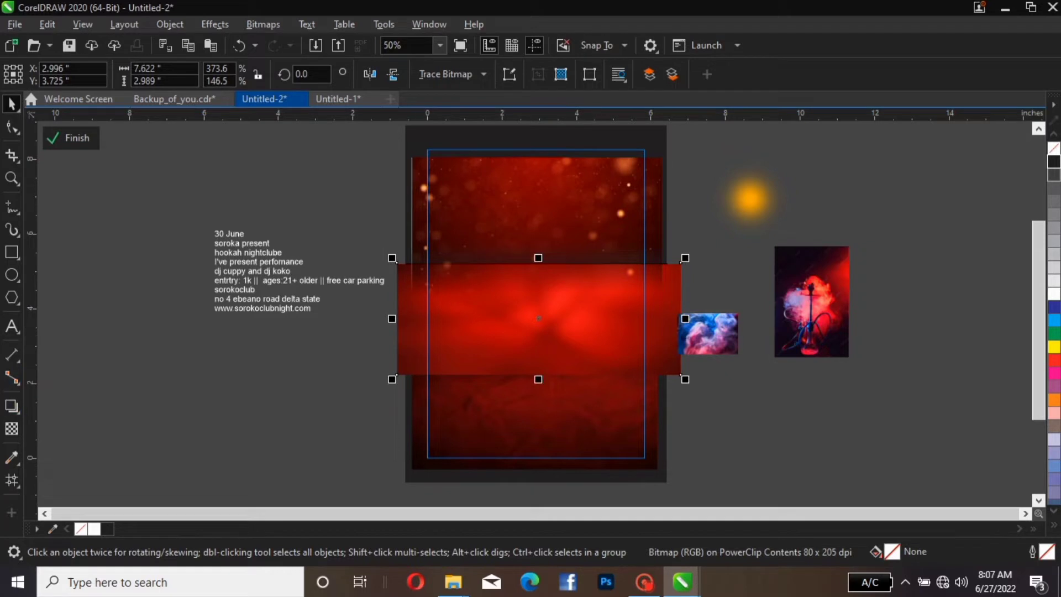
pyautogui.click(11, 429)
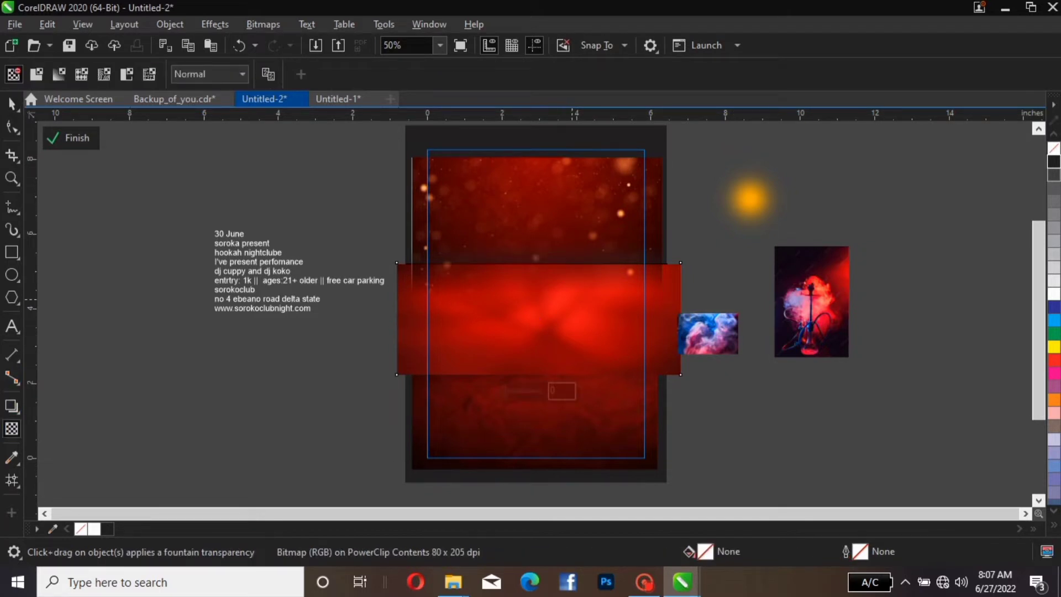
pyautogui.moveTo(566, 298); pyautogui.dragTo(565, 257)
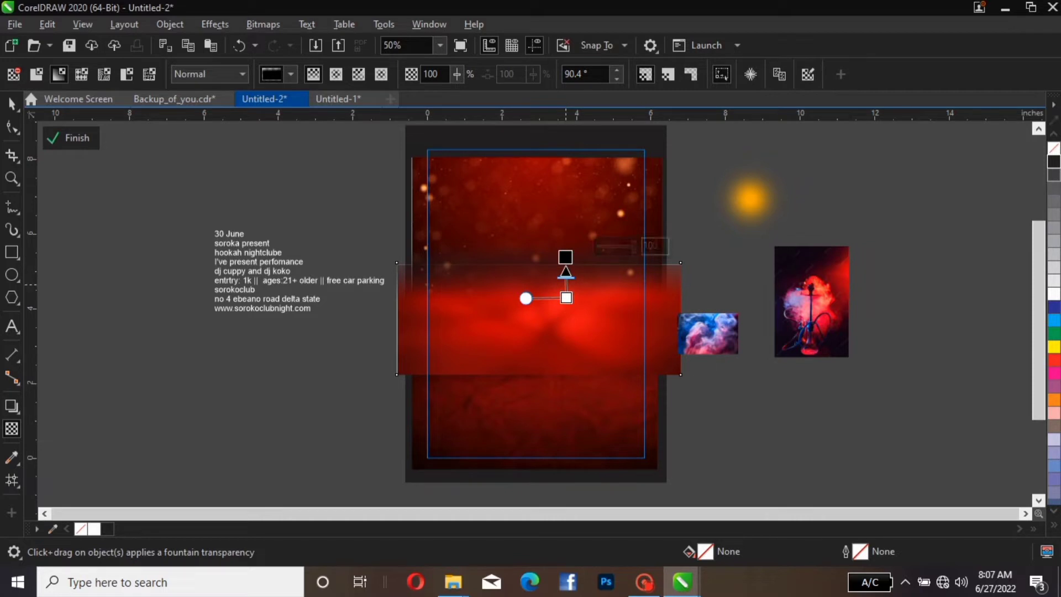
pyautogui.moveTo(565, 298); pyautogui.dragTo(572, 314)
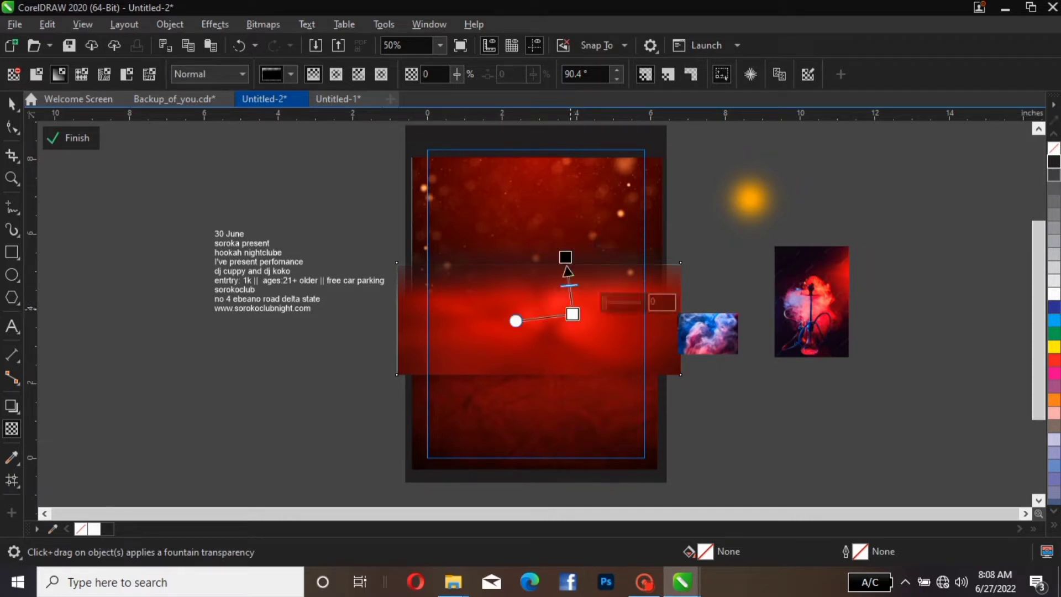
pyautogui.moveTo(565, 257); pyautogui.dragTo(569, 269)
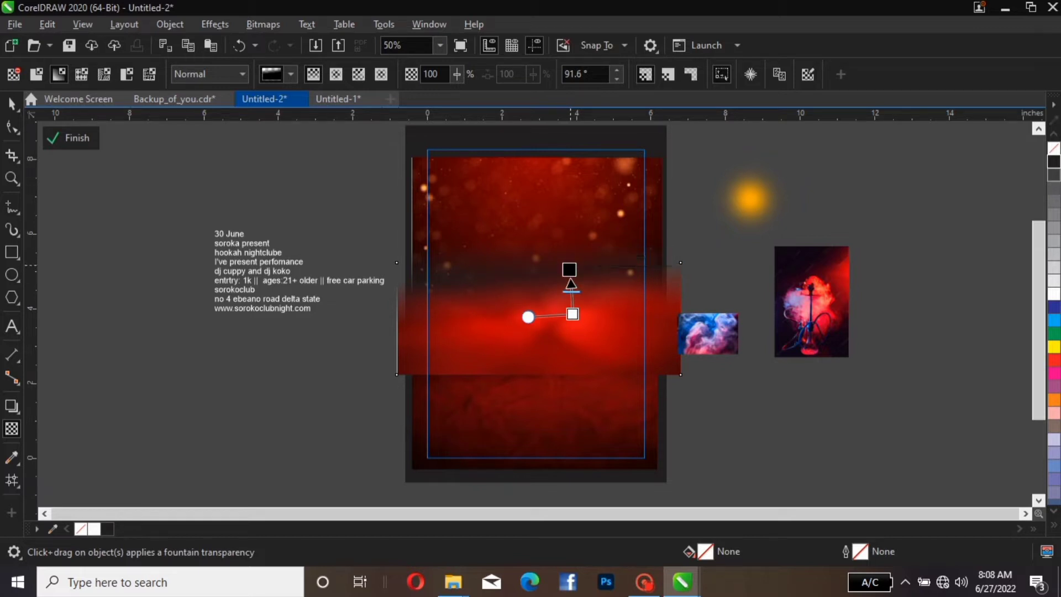
pyautogui.moveTo(569, 269); pyautogui.dragTo(571, 269)
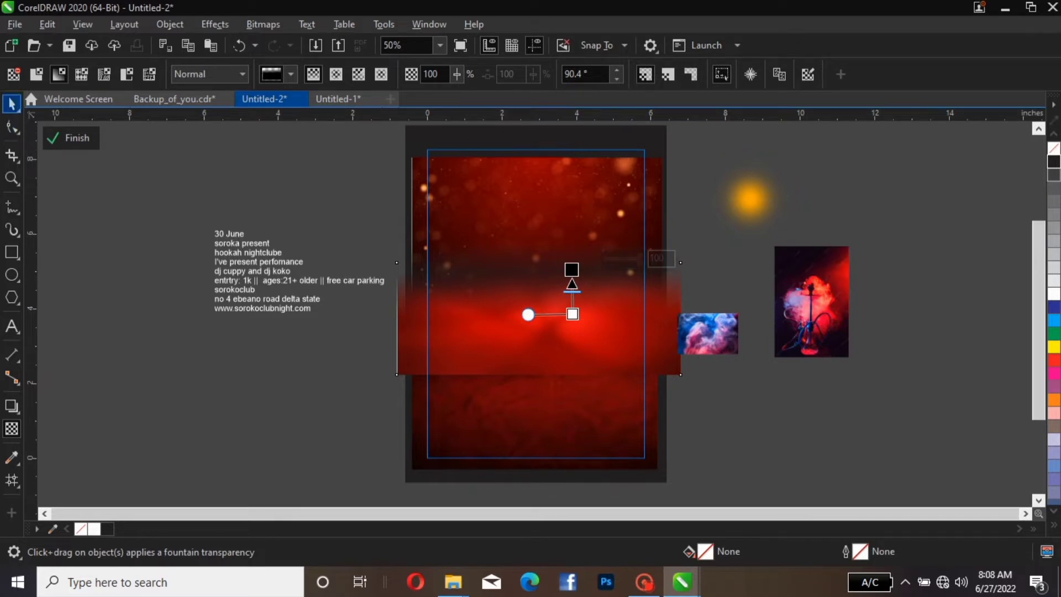
pyautogui.click(11, 103)
pyautogui.moveTo(525, 372); pyautogui.dragTo(526, 343)
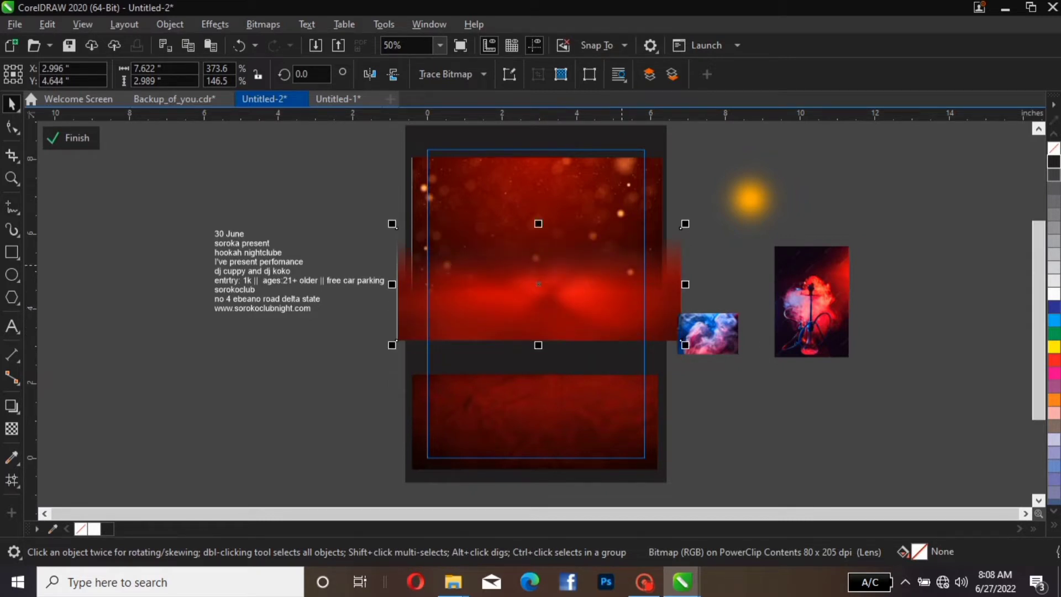
# Step: Stretch the dark red image at the page bottom upward to about 6.6 x 3.7 inches, overlapping the bright red texture
pyautogui.click(539, 370)
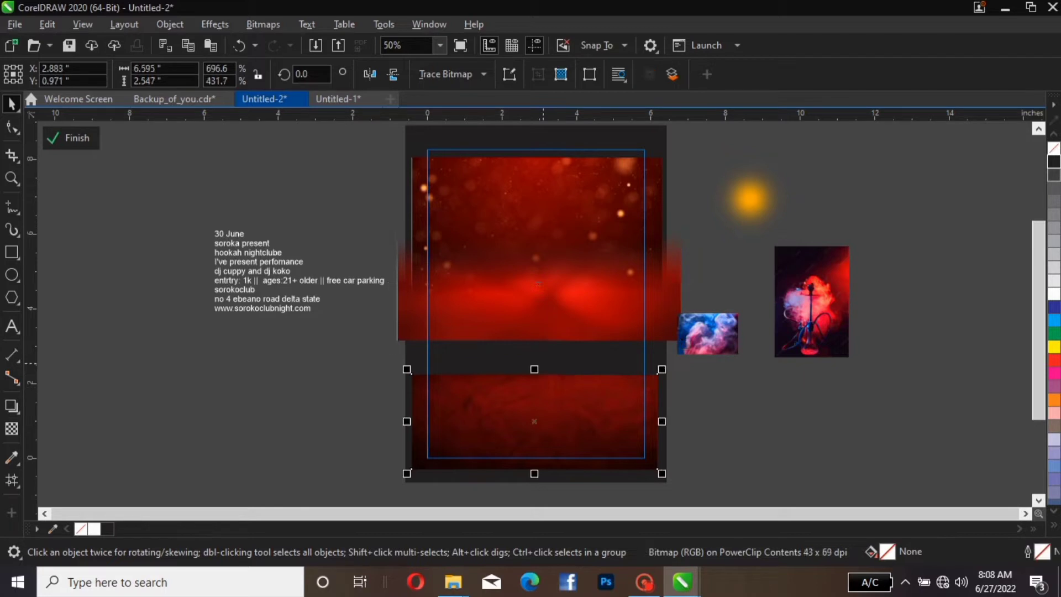
pyautogui.moveTo(533, 374); pyautogui.dragTo(534, 326)
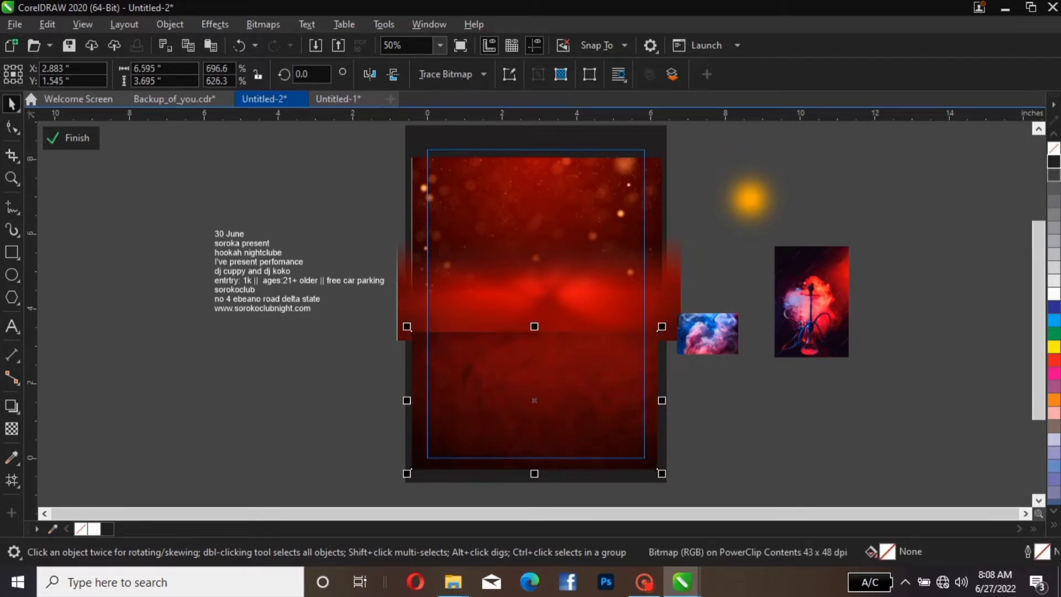
# Step: Try fading the upper edge of the bottom dark red image with a vertical linear transparency, and undo it
pyautogui.click(12, 429)
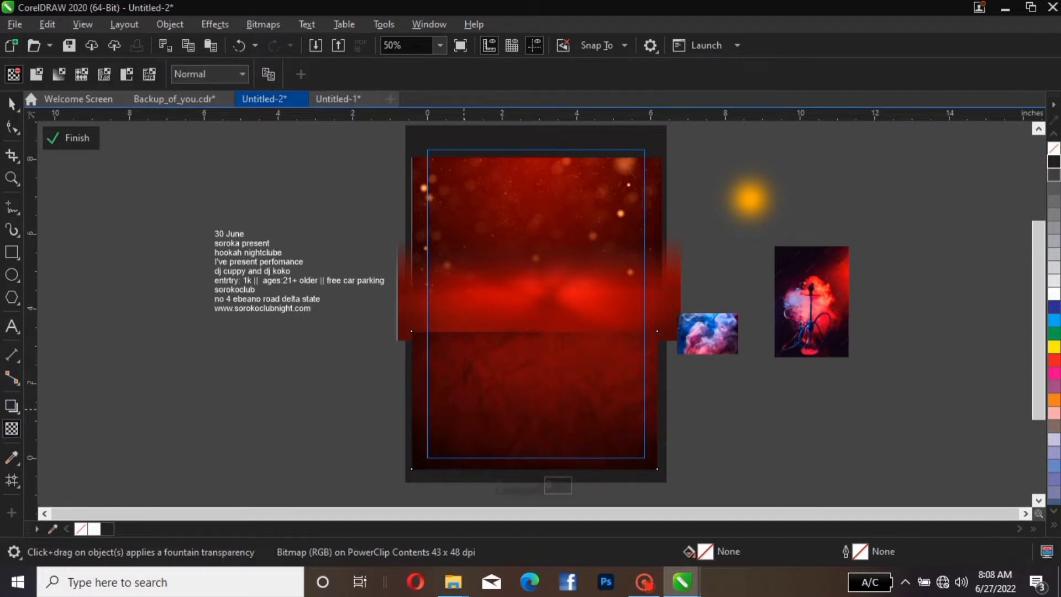
pyautogui.moveTo(535, 361); pyautogui.dragTo(532, 315)
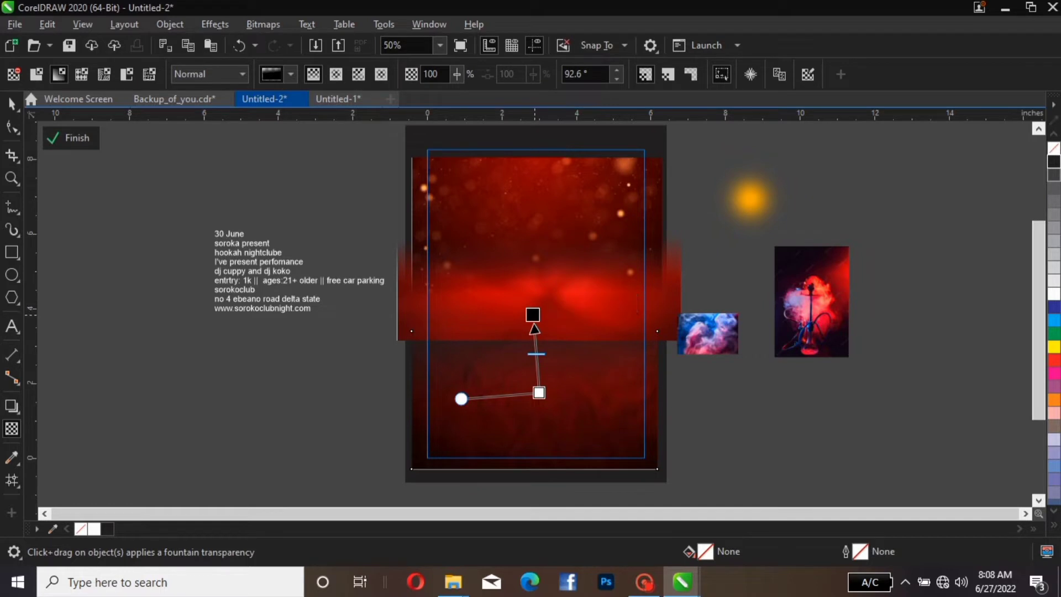
pyautogui.moveTo(533, 314); pyautogui.dragTo(543, 327)
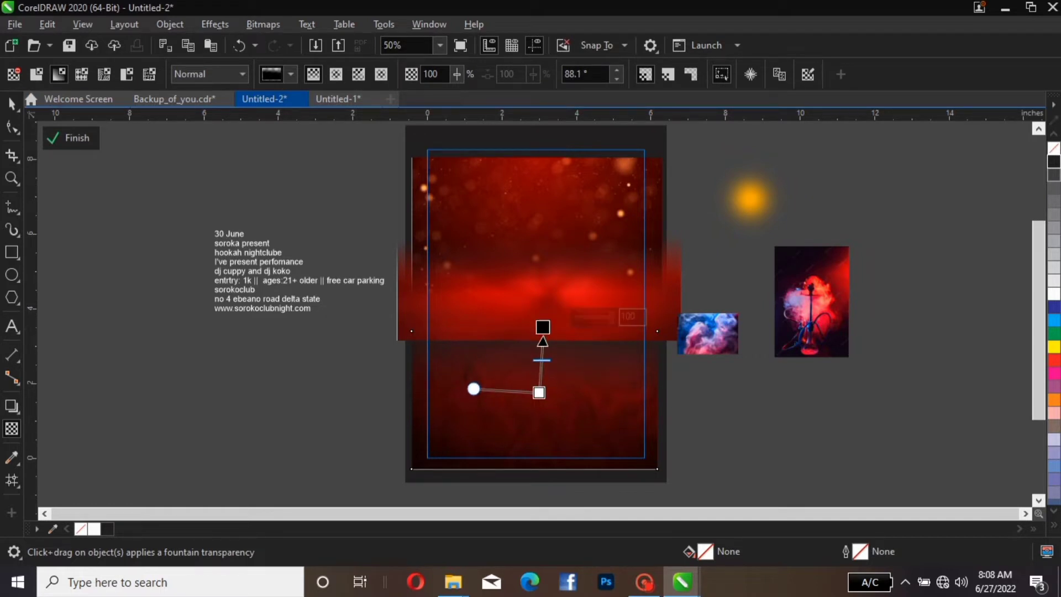
pyautogui.click(12, 103)
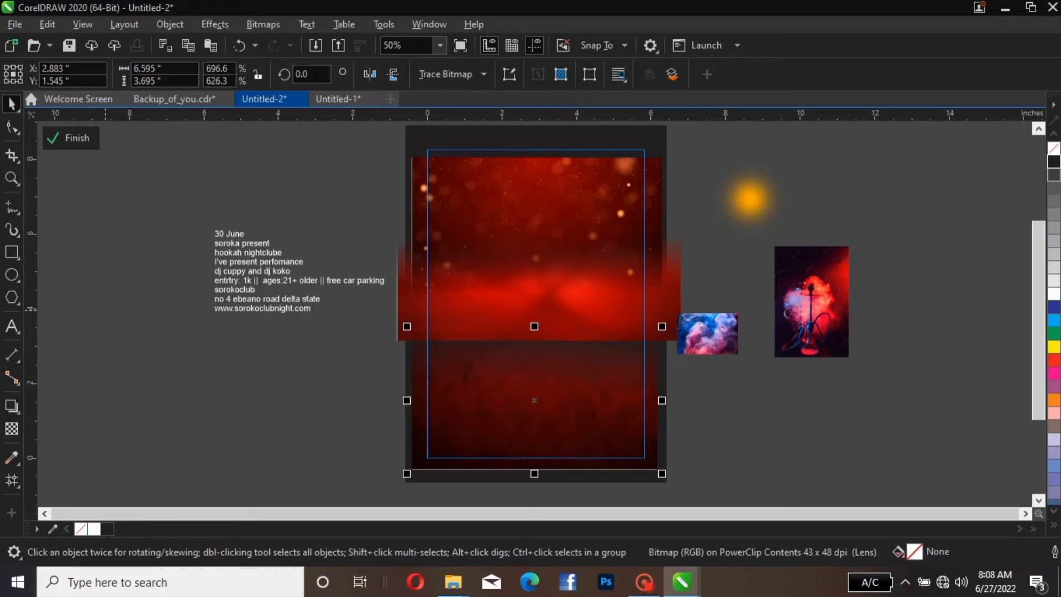
pyautogui.hotkey('ctrl', 'z')
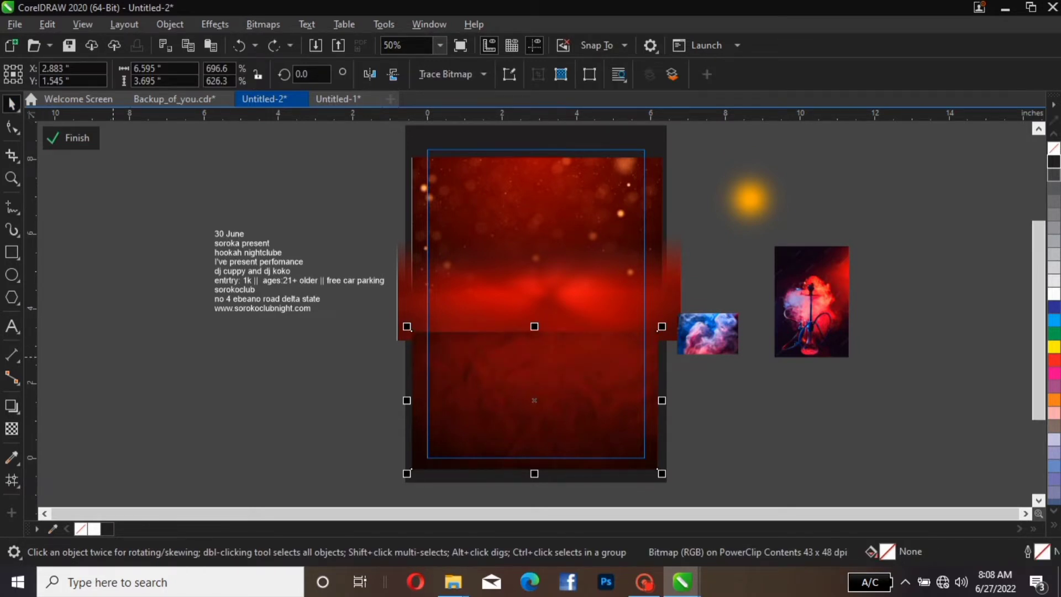
# Step: Shorten the bottom dark red image to about 3.45 inches high and apply a Gaussian blur with a radius of about 3.1 pixels
pyautogui.moveTo(534, 326)
pyautogui.mouseDown()
pyautogui.moveTo(533, 369)
pyautogui.moveTo(537, 340)
pyautogui.mouseUp()
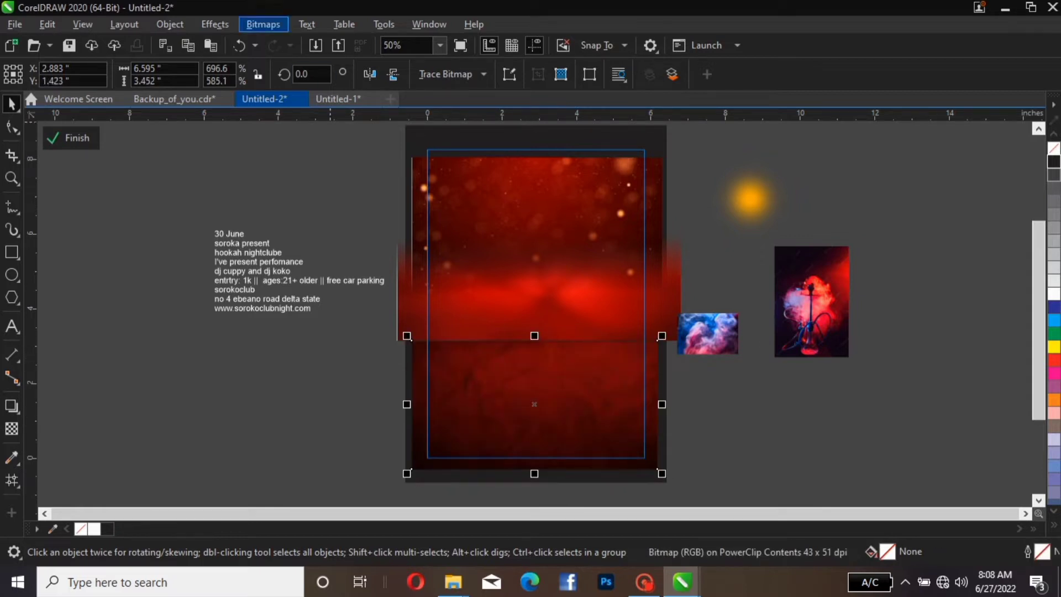
pyautogui.click(215, 24)
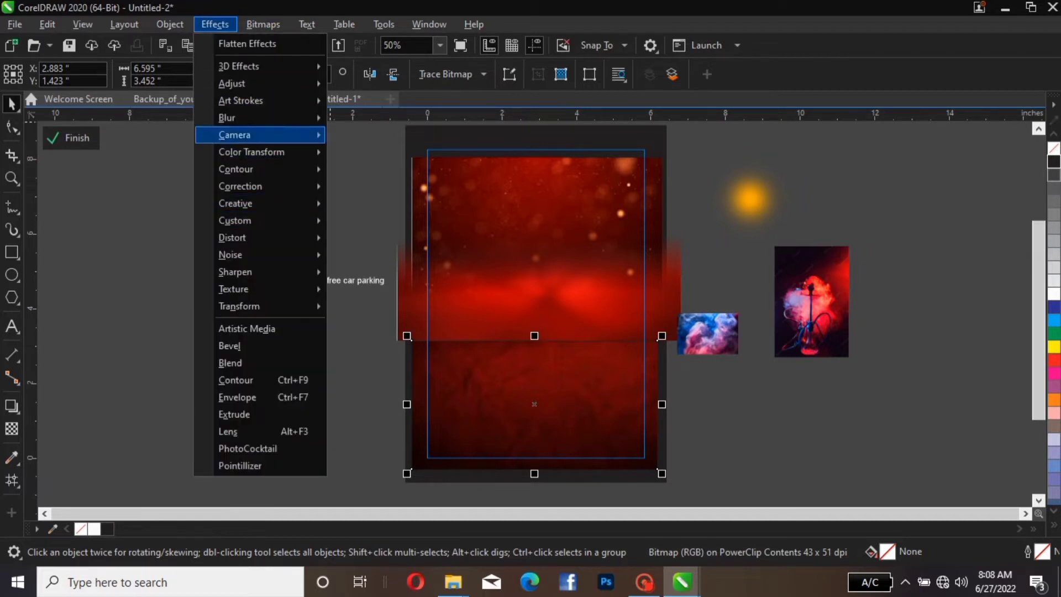
pyautogui.moveTo(227, 118)
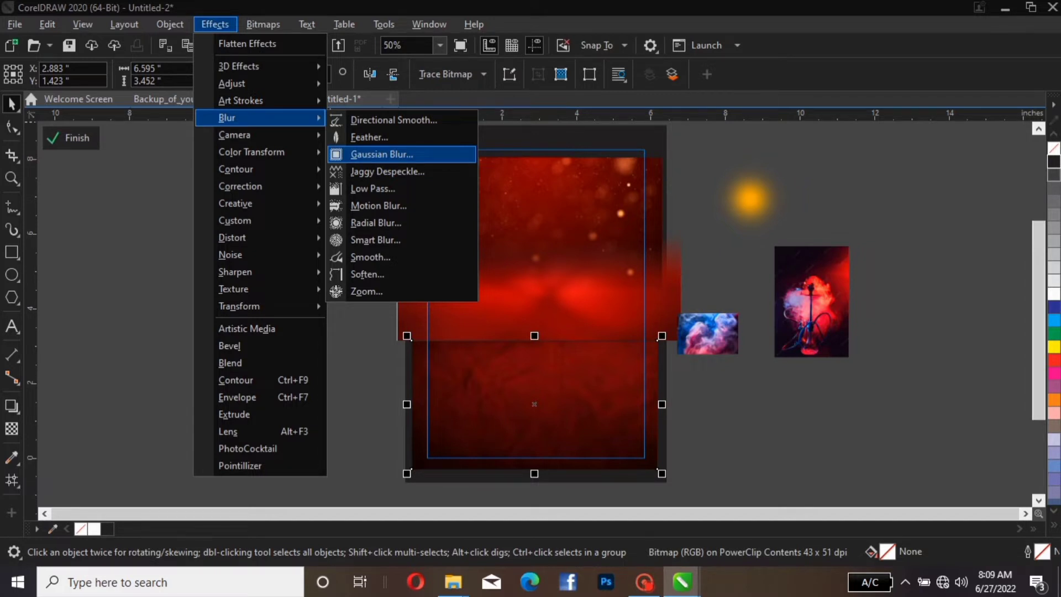
pyautogui.click(381, 154)
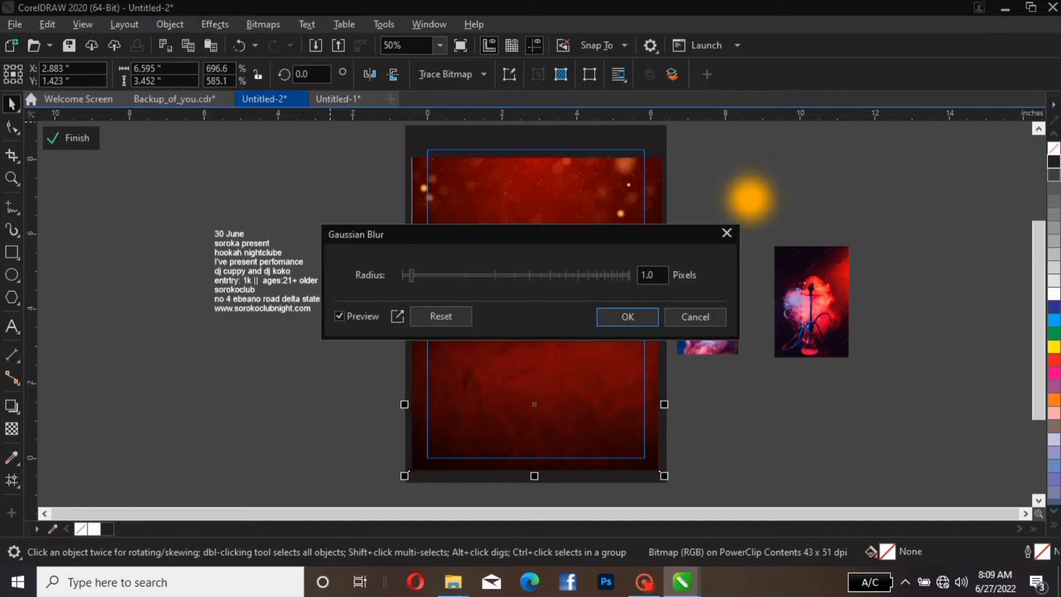
pyautogui.moveTo(387, 234); pyautogui.dragTo(136, 201)
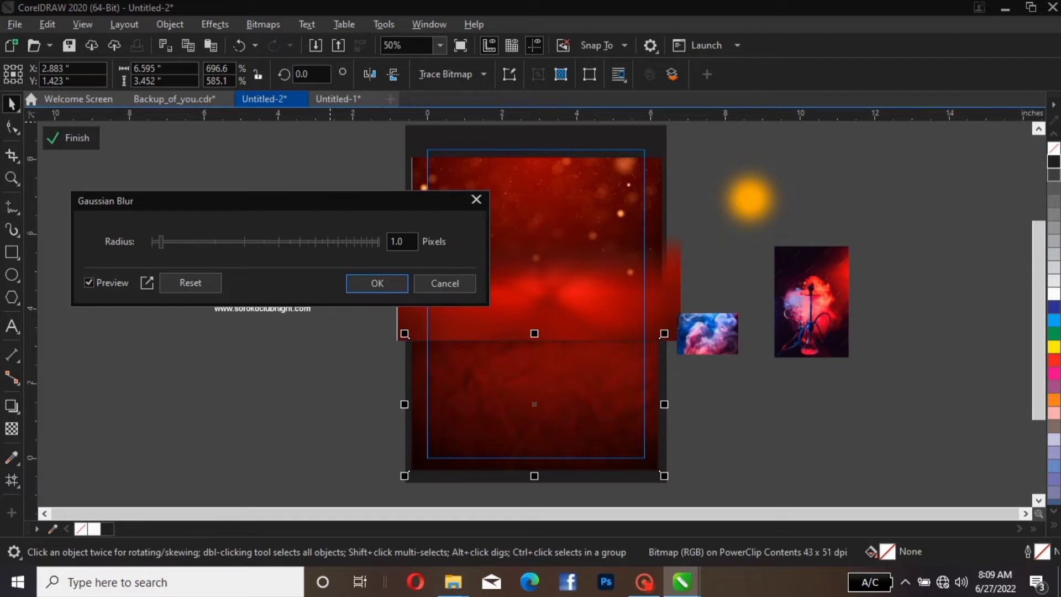
pyautogui.doubleClick(395, 241)
pyautogui.write('12')
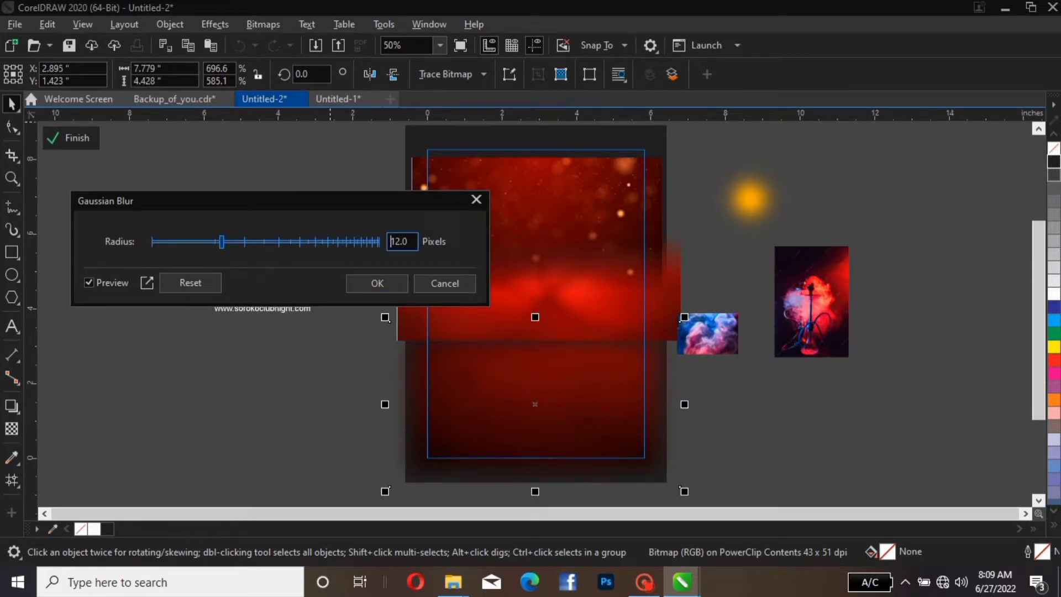
pyautogui.moveTo(221, 242); pyautogui.dragTo(178, 241)
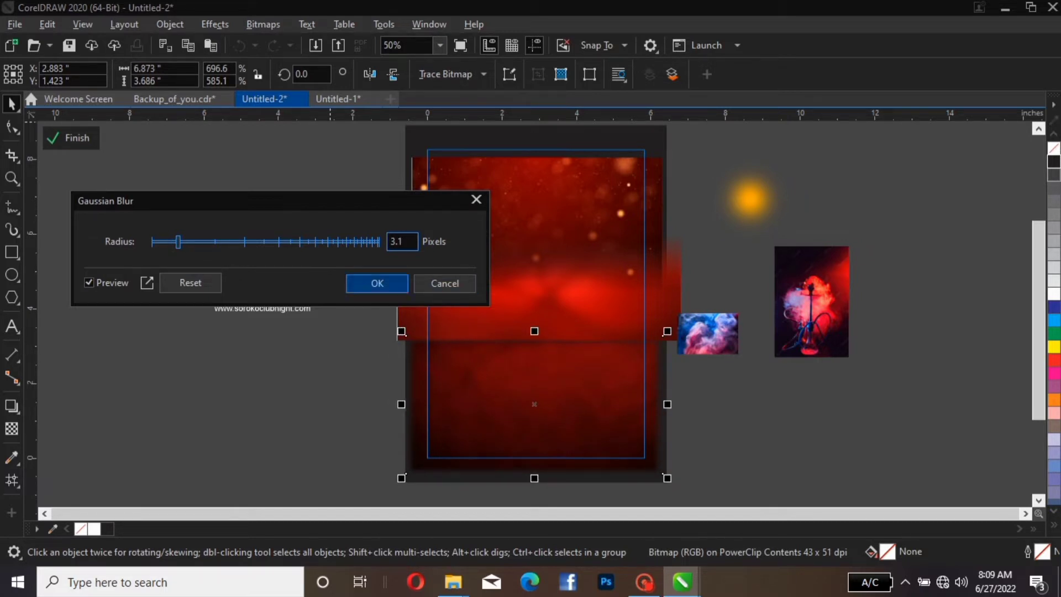
pyautogui.click(377, 282)
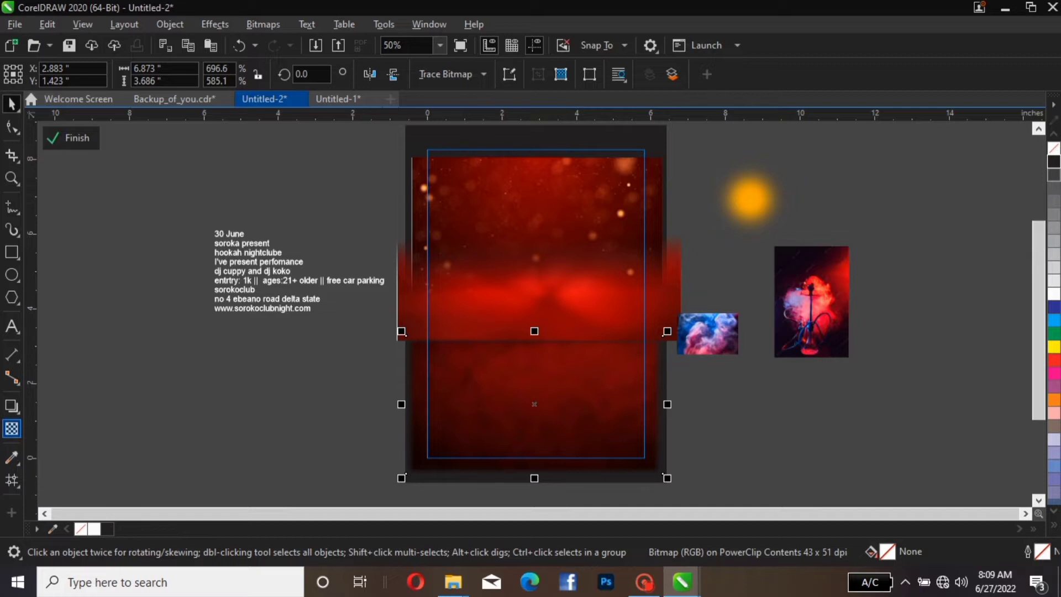
# Step: Fade the upper edge of the blurred bottom image with a vertical linear transparency and stretch it upward to about 4.55 inches high
pyautogui.click(11, 428)
pyautogui.moveTo(548, 387); pyautogui.dragTo(547, 346)
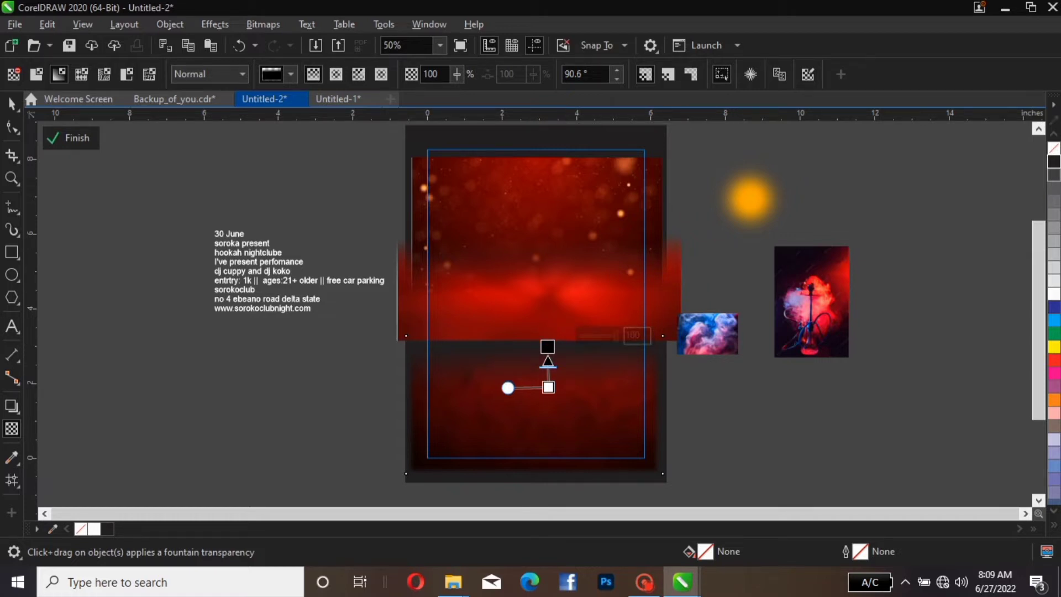
pyautogui.click(11, 103)
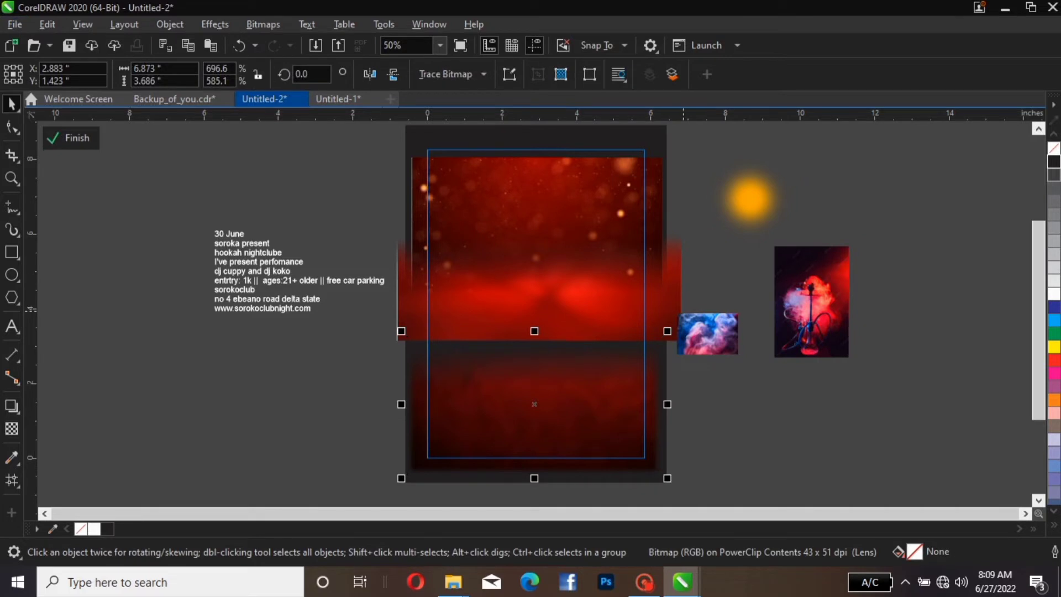
pyautogui.click(611, 320)
pyautogui.click(612, 383)
pyautogui.moveTo(534, 331); pyautogui.dragTo(534, 298)
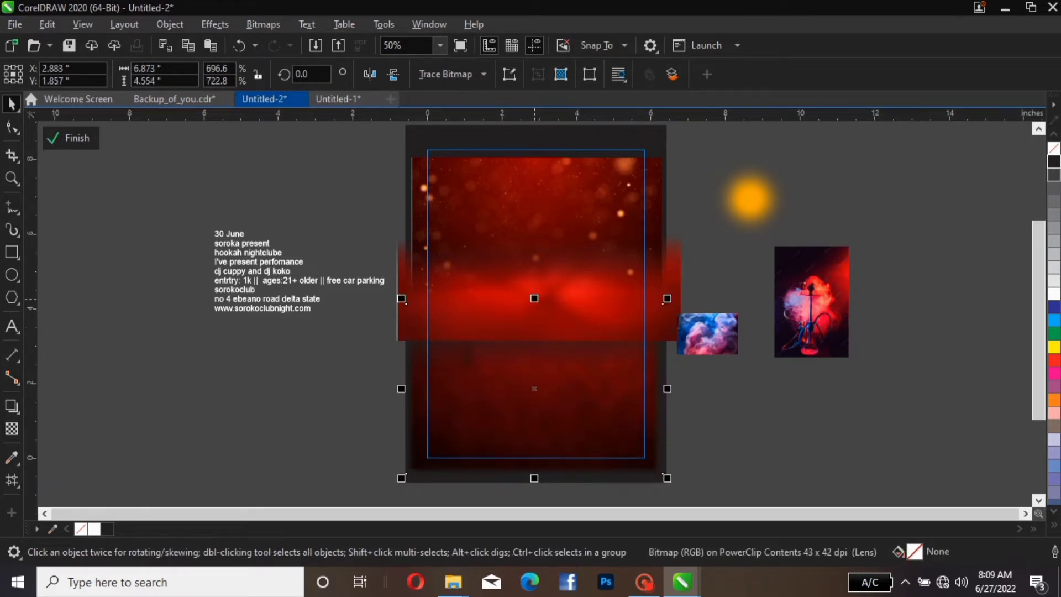
pyautogui.click(697, 190)
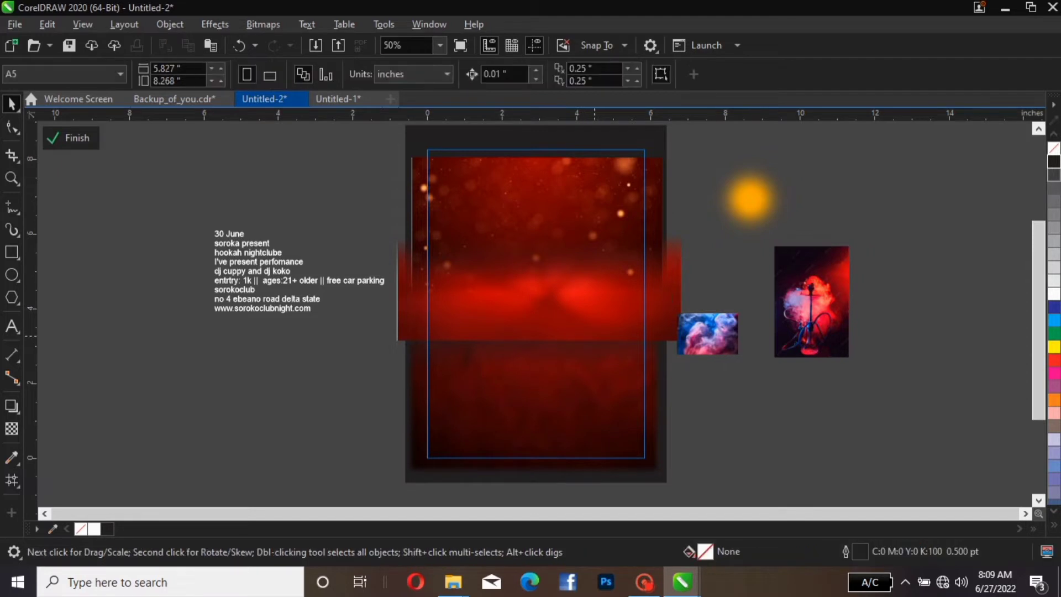
# Step: Try converting the bright red texture to a 300 dpi CMYK bitmap, and undo the conversion
pyautogui.click(605, 332)
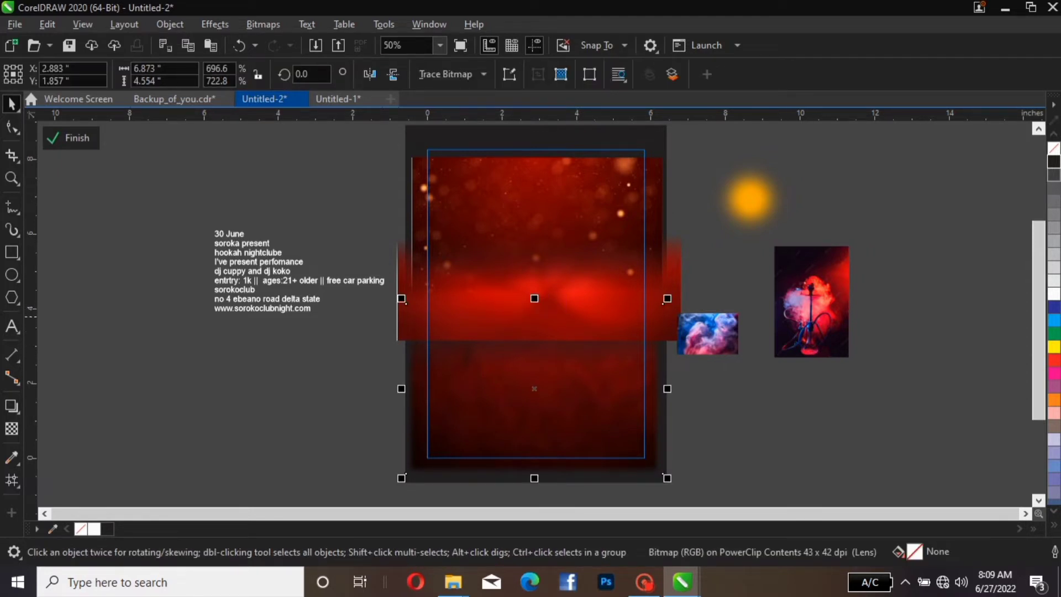
pyautogui.click(680, 289)
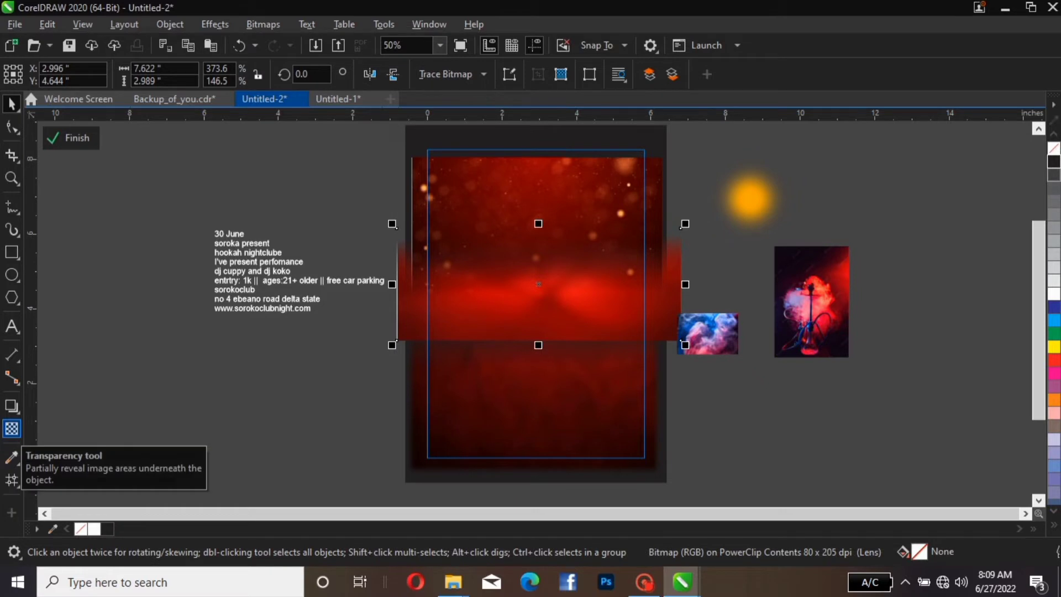
pyautogui.click(11, 429)
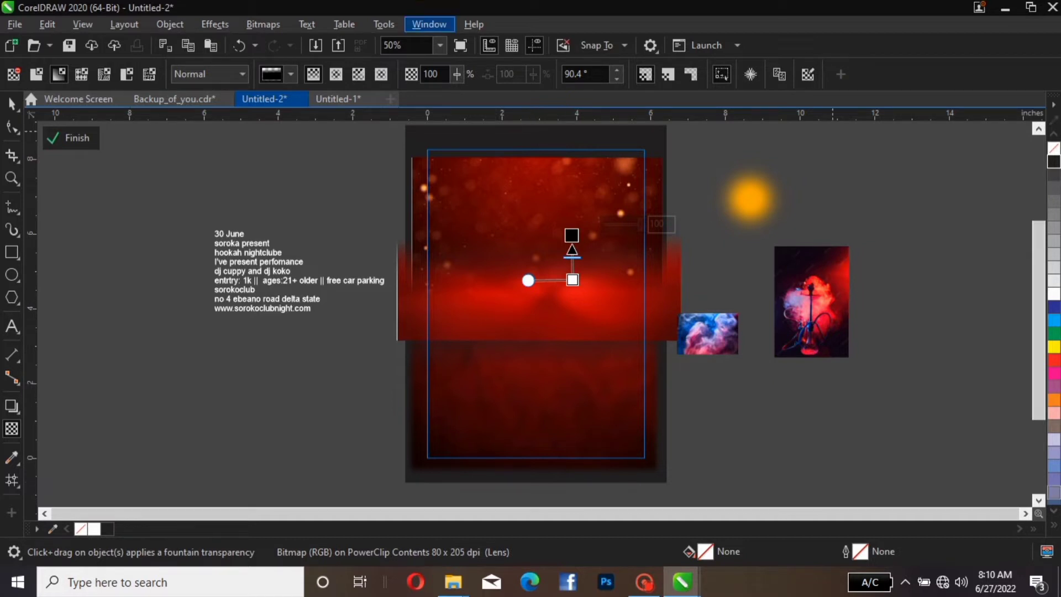
pyautogui.click(263, 24)
pyautogui.click(305, 44)
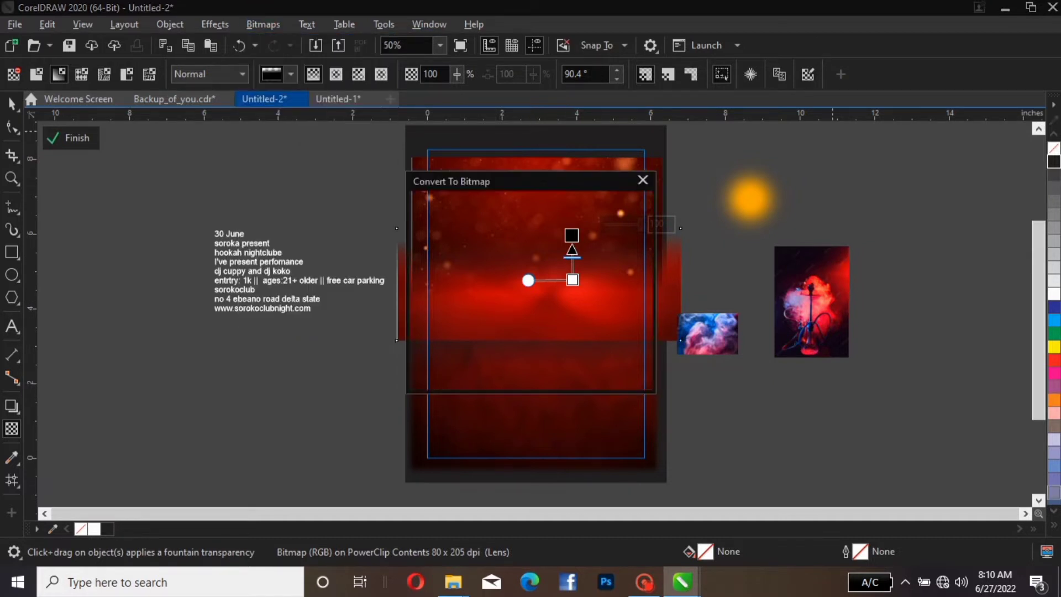
pyautogui.click(551, 376)
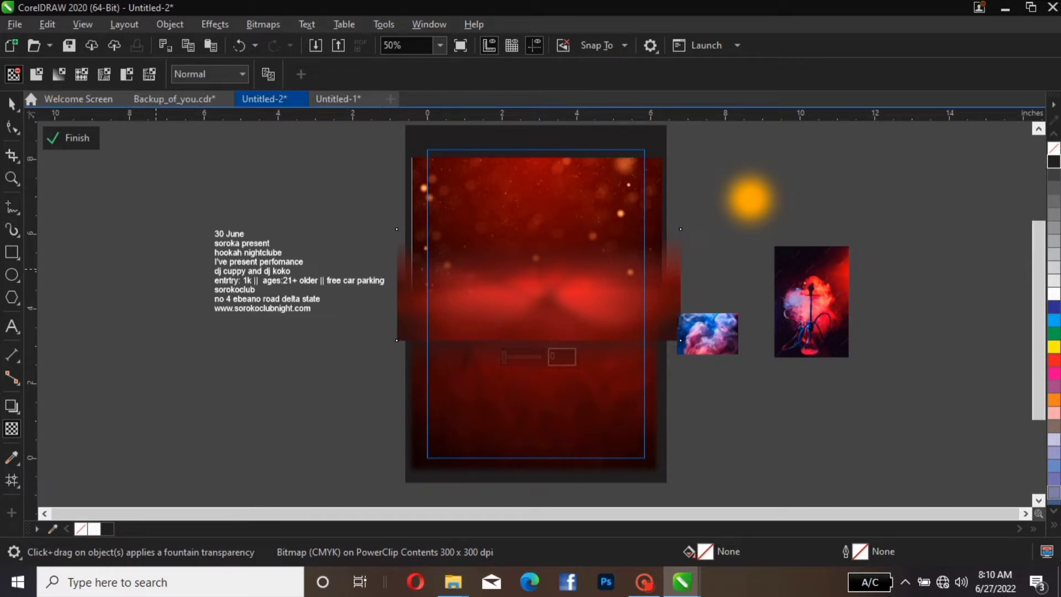
pyautogui.hotkey('ctrl', 'z')
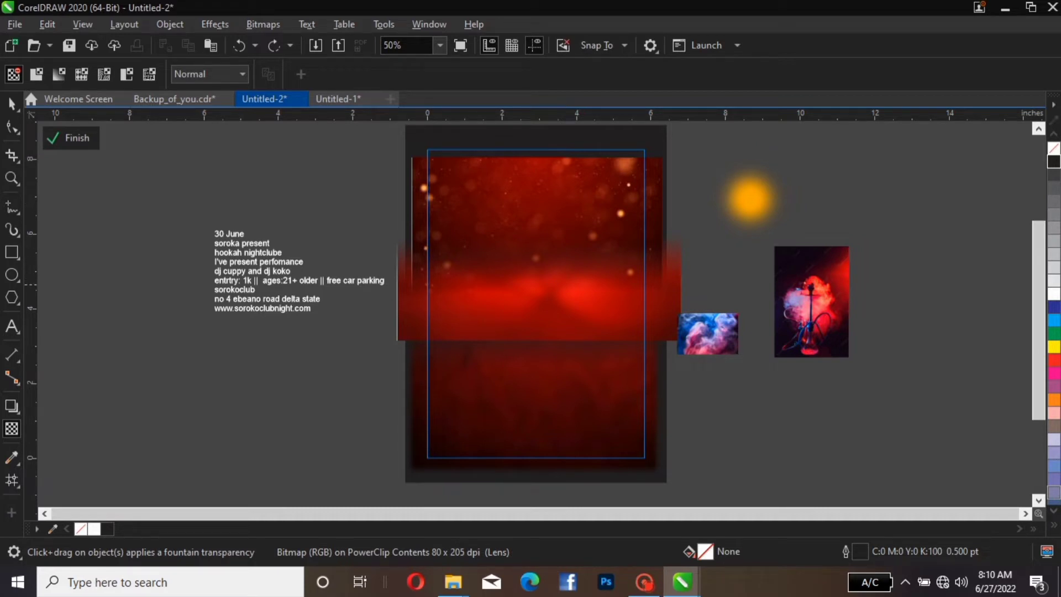
# Step: Convert the speckled image in the upper half of the page to a 300 dpi RGB Color (24-bit) bitmap with transparent background
pyautogui.click(568, 286)
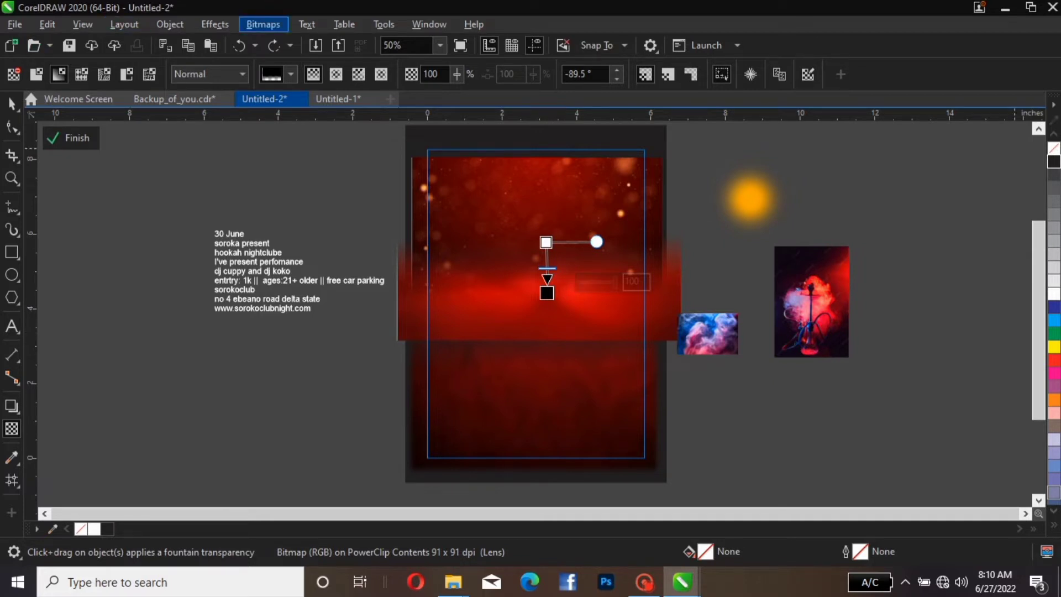
pyautogui.click(263, 25)
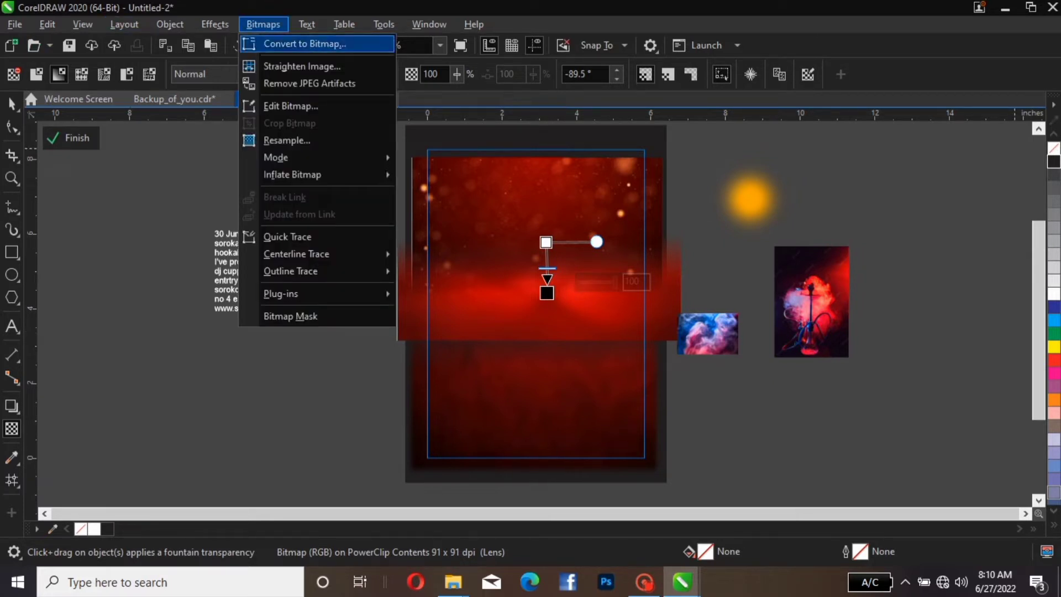
pyautogui.click(305, 44)
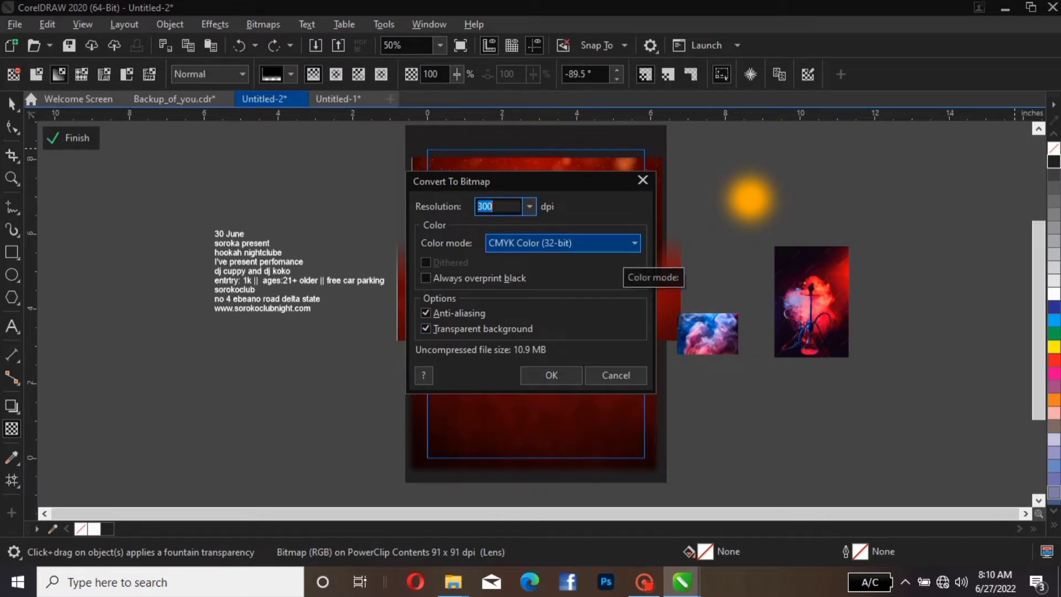
pyautogui.click(625, 243)
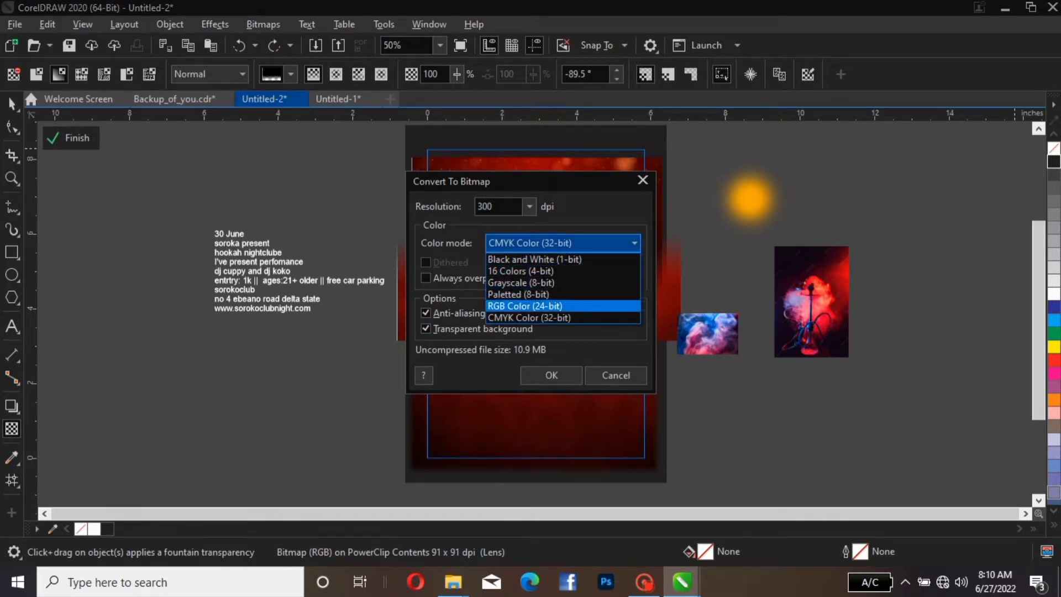
pyautogui.click(532, 306)
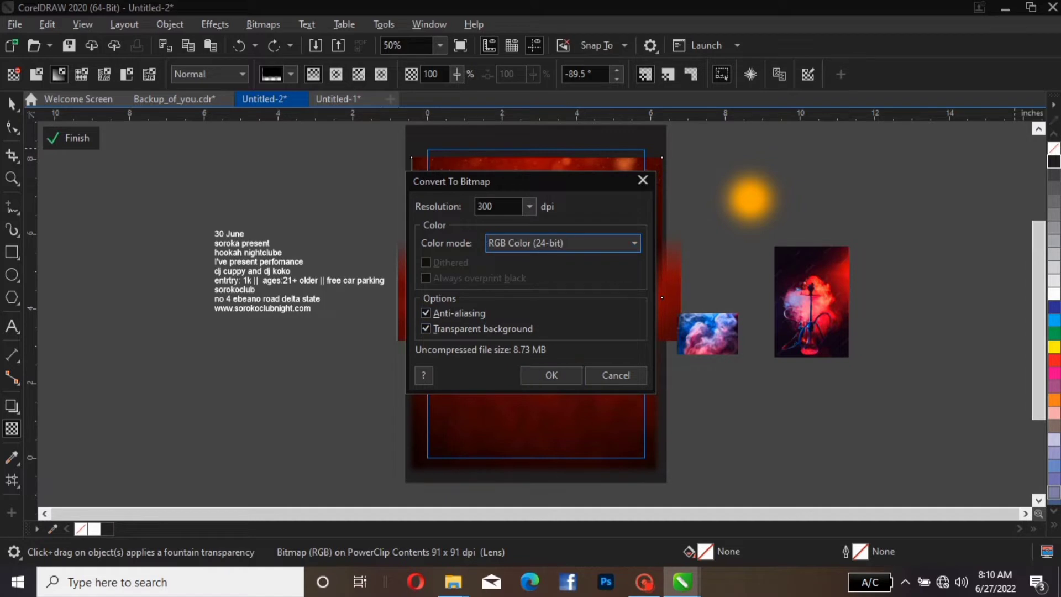
pyautogui.press('Return')
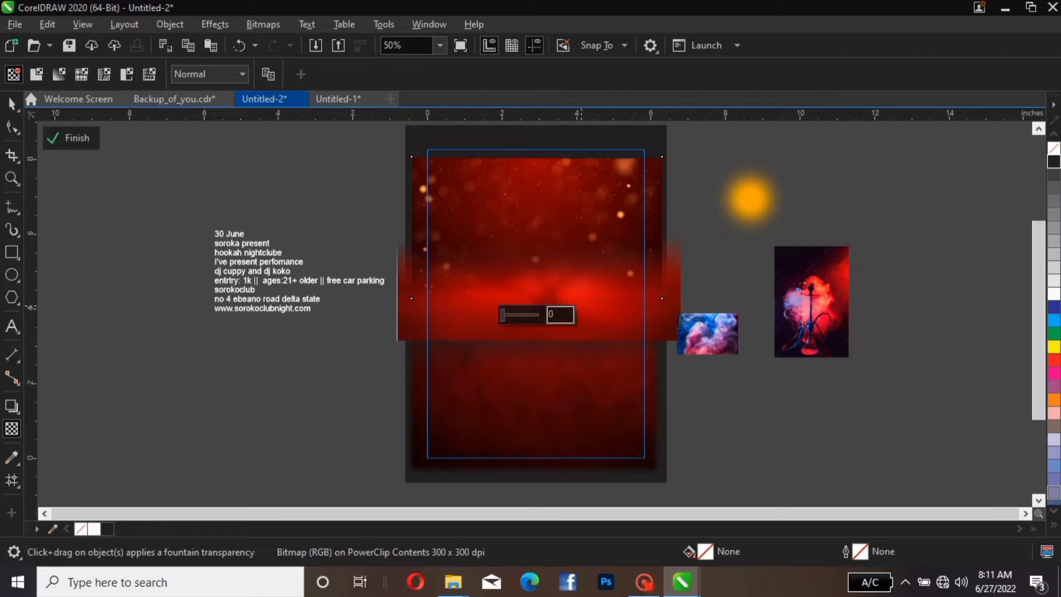
# Step: Try shifting the transparency fade of the bottom dark red image upward, and undo the change
pyautogui.moveTo(547, 316); pyautogui.dragTo(546, 367)
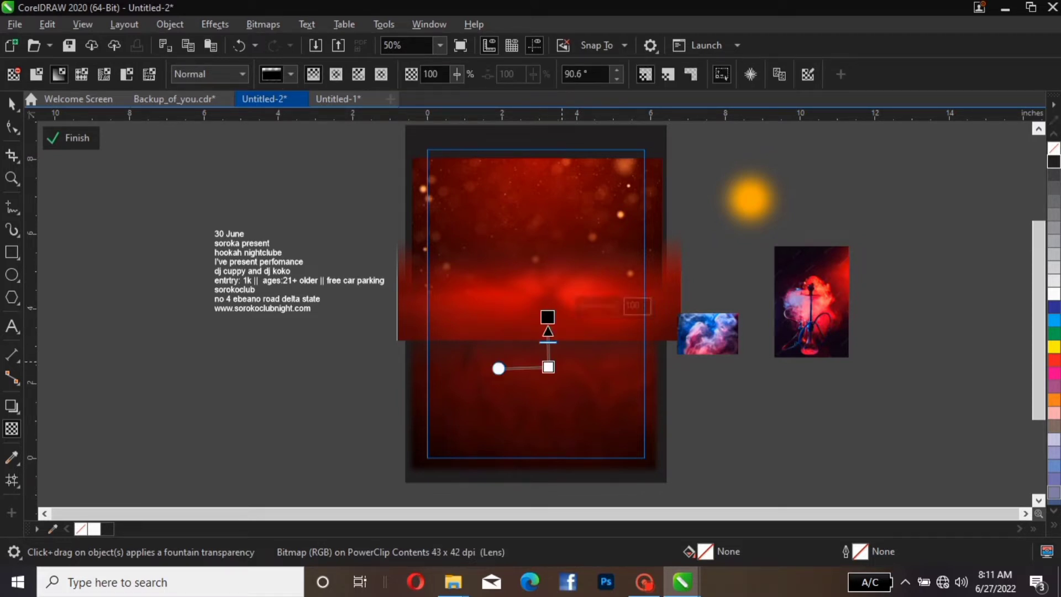
pyautogui.moveTo(548, 367); pyautogui.dragTo(553, 268)
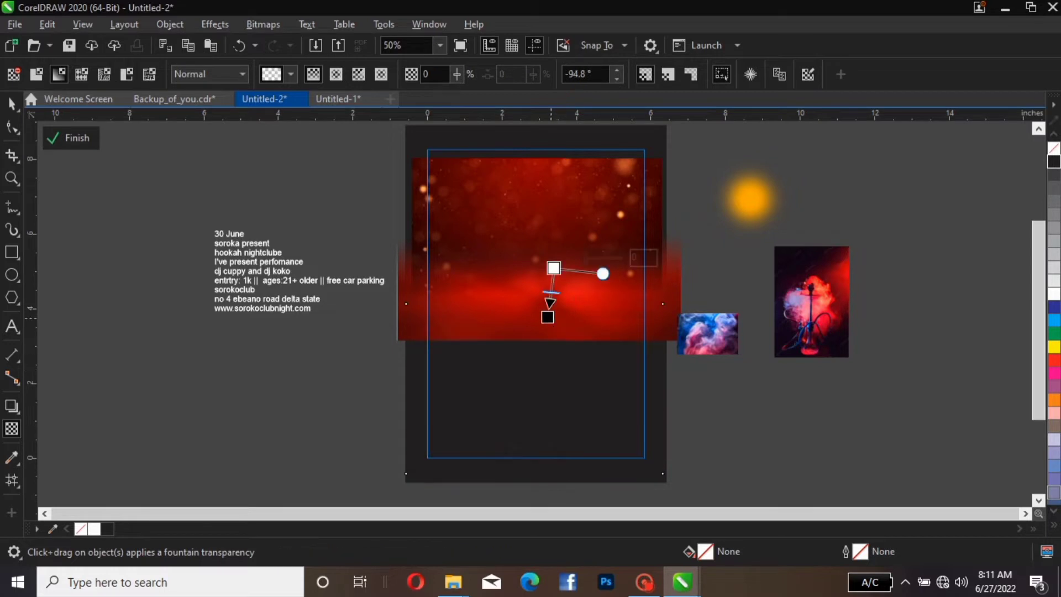
pyautogui.moveTo(547, 317); pyautogui.dragTo(550, 356)
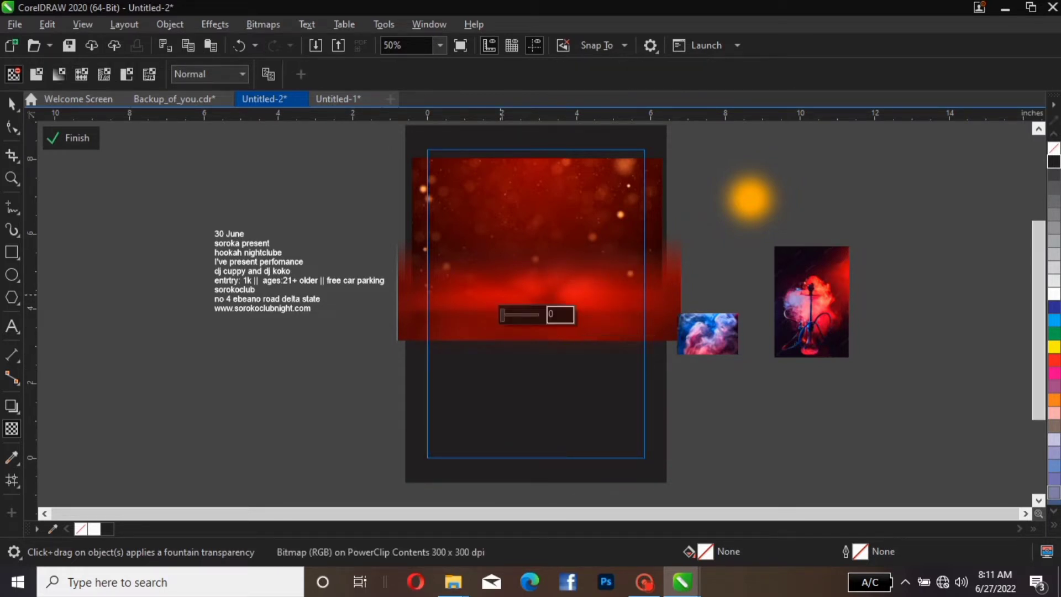
pyautogui.hotkey('ctrl', 'z')
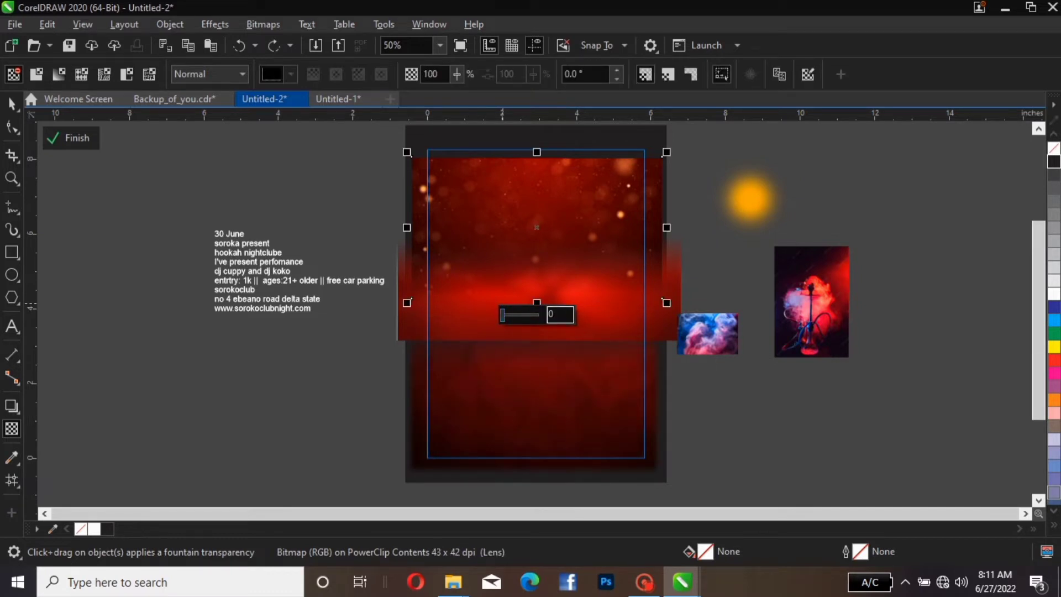
pyautogui.moveTo(548, 367); pyautogui.dragTo(547, 317)
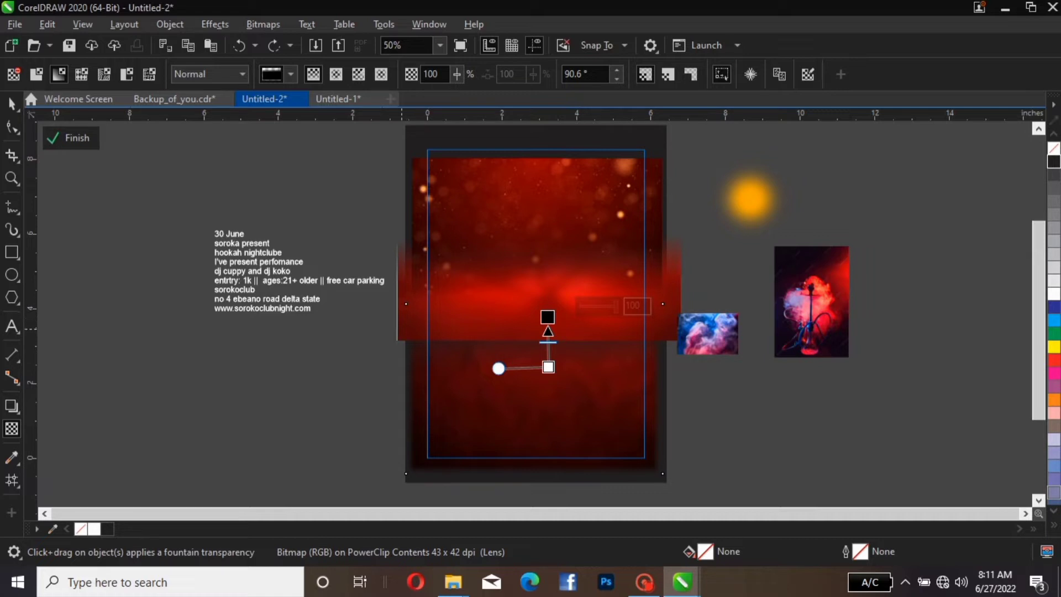
# Step: Fade out the lower edge of the bright red texture with a vertical linear transparency, adjusting both ends to blend into the bottom image
pyautogui.moveTo(558, 308); pyautogui.dragTo(560, 362)
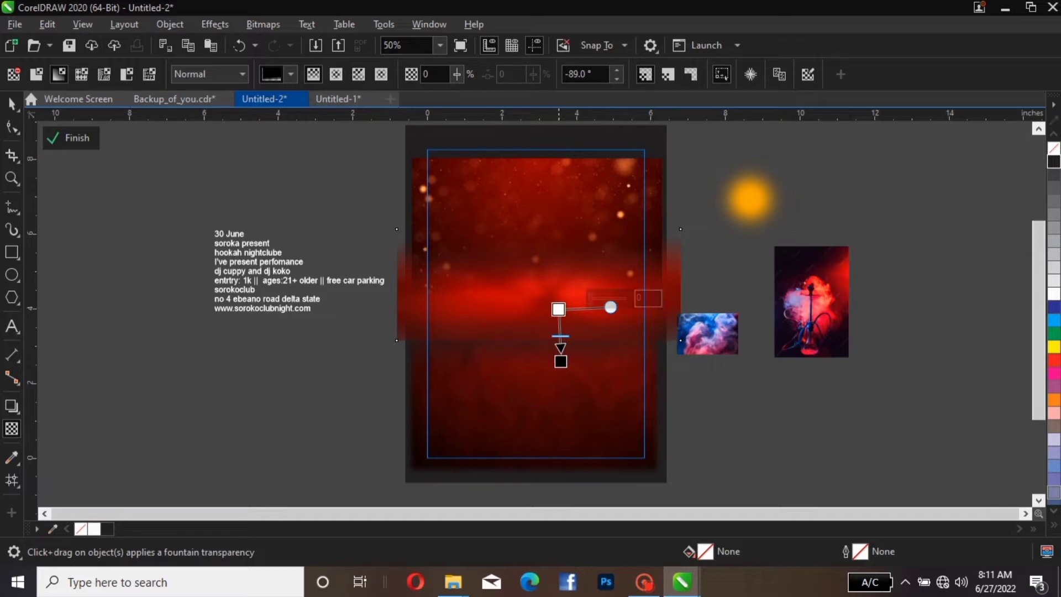
pyautogui.moveTo(560, 362); pyautogui.dragTo(557, 341)
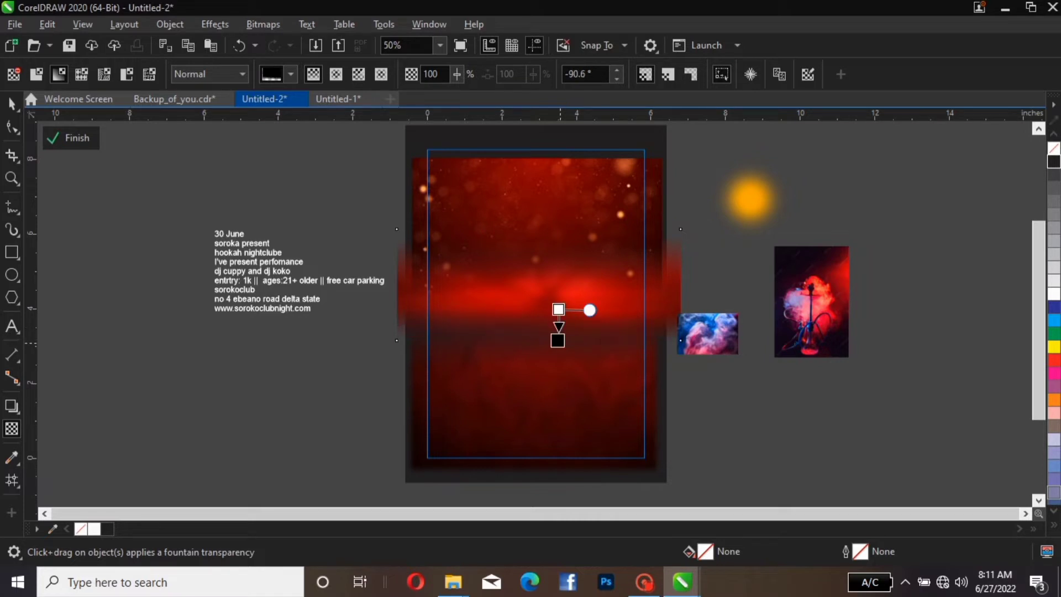
pyautogui.moveTo(558, 341); pyautogui.dragTo(560, 340)
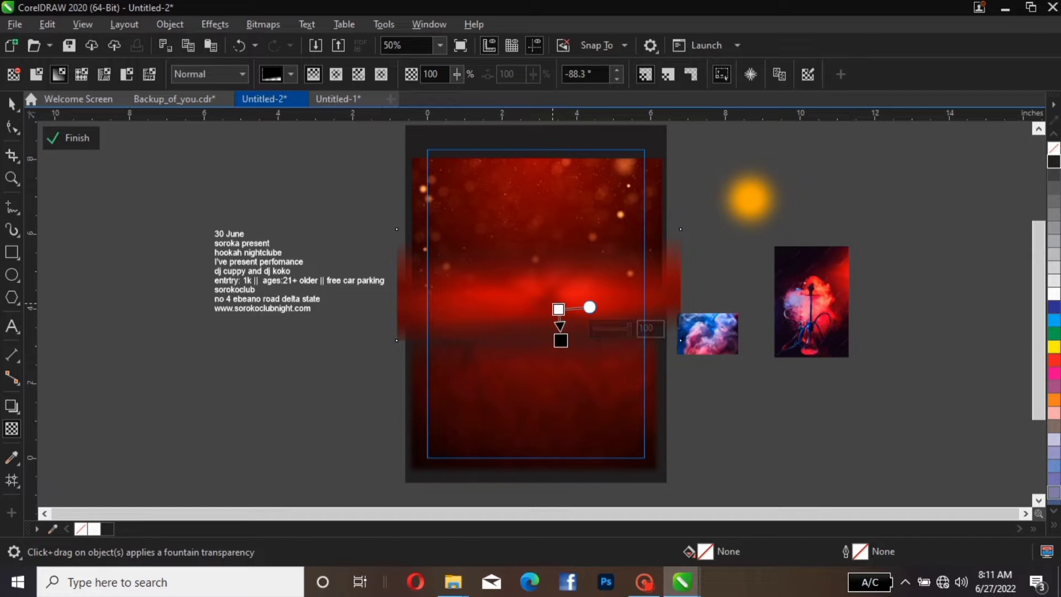
pyautogui.moveTo(558, 309); pyautogui.dragTo(560, 298)
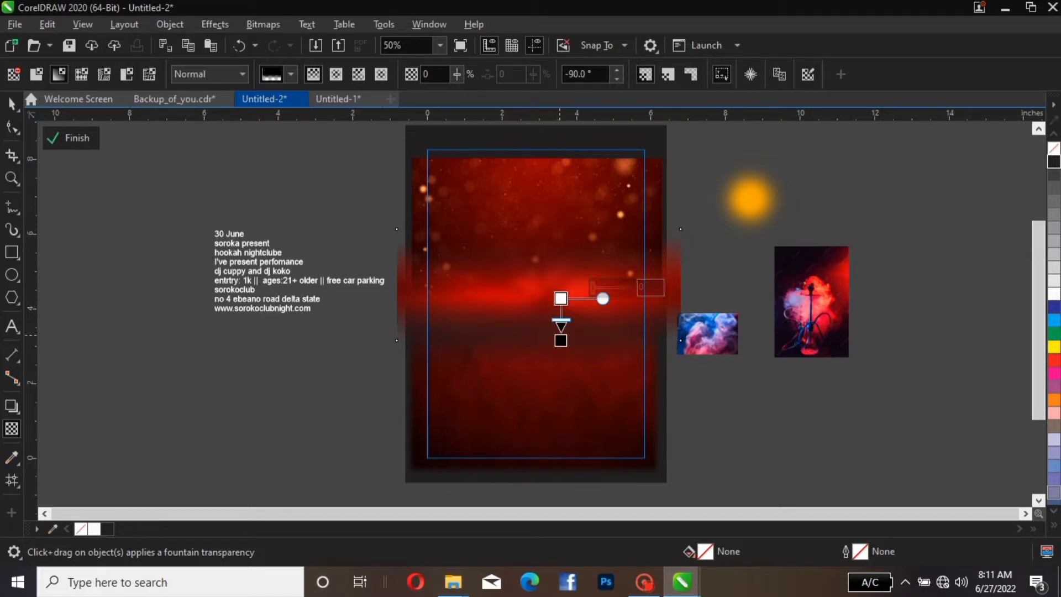
pyautogui.moveTo(560, 340); pyautogui.dragTo(561, 353)
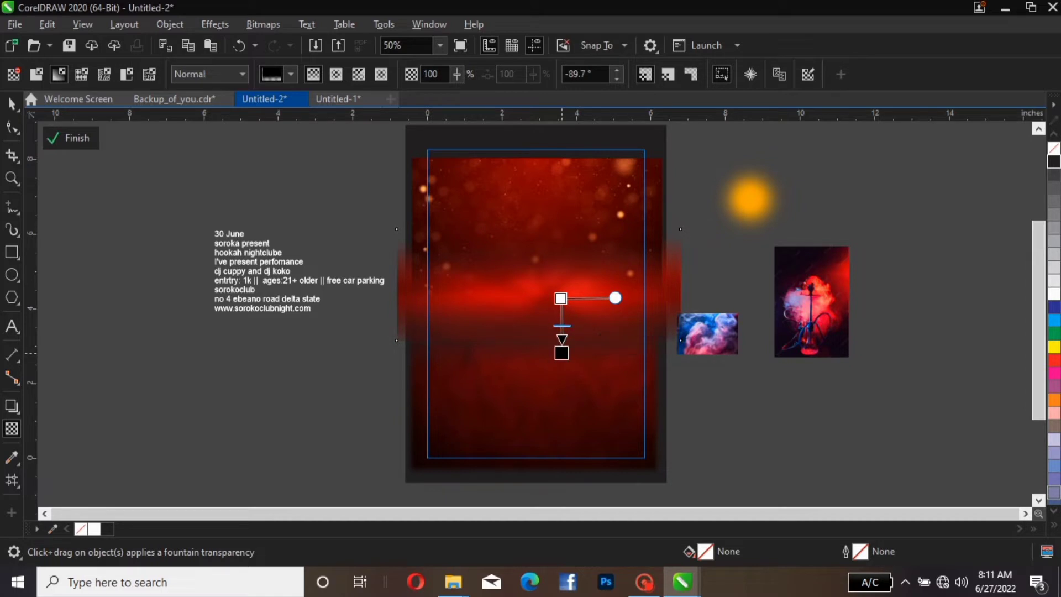
pyautogui.moveTo(561, 353); pyautogui.dragTo(562, 358)
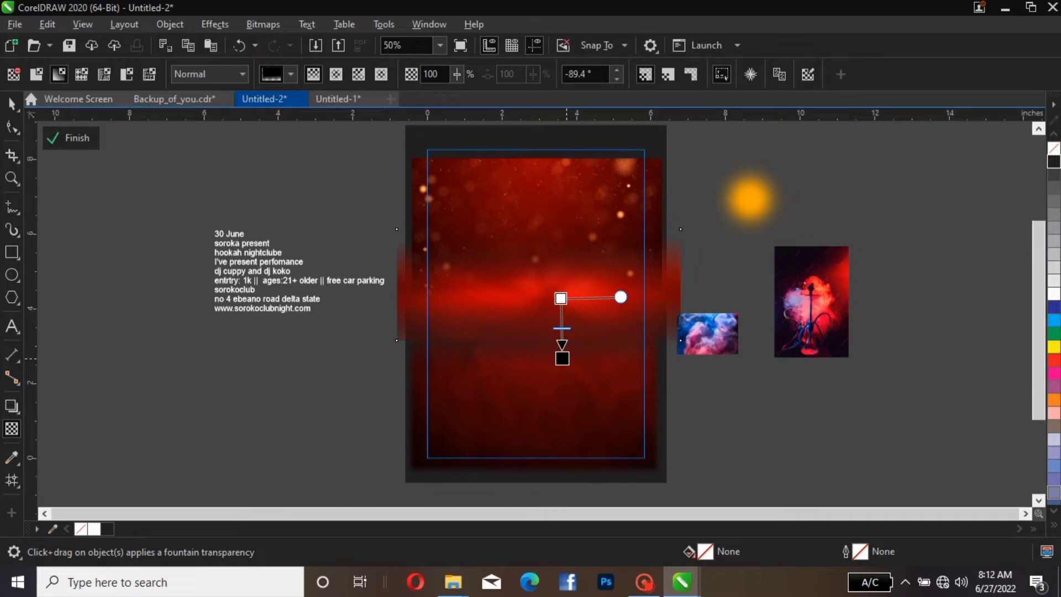
# Step: Shorten and straighten the vertical transparency fade on the lower edge of the bright red texture
pyautogui.moveTo(561, 358)
pyautogui.mouseDown()
pyautogui.moveTo(554, 345)
pyautogui.moveTo(565, 362)
pyautogui.moveTo(561, 354)
pyautogui.mouseUp()
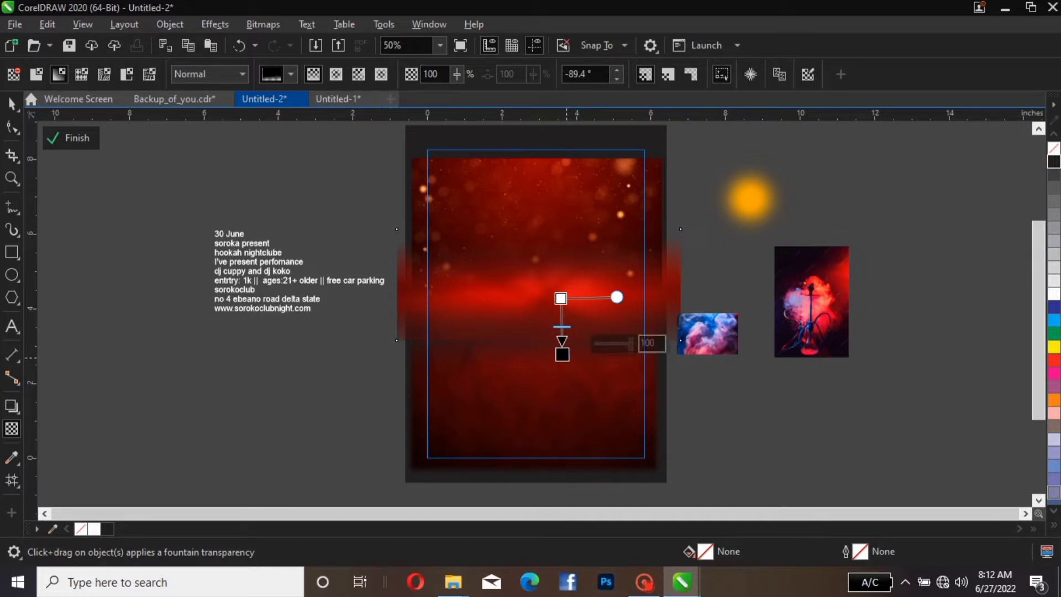
pyautogui.moveTo(566, 357); pyautogui.dragTo(565, 354)
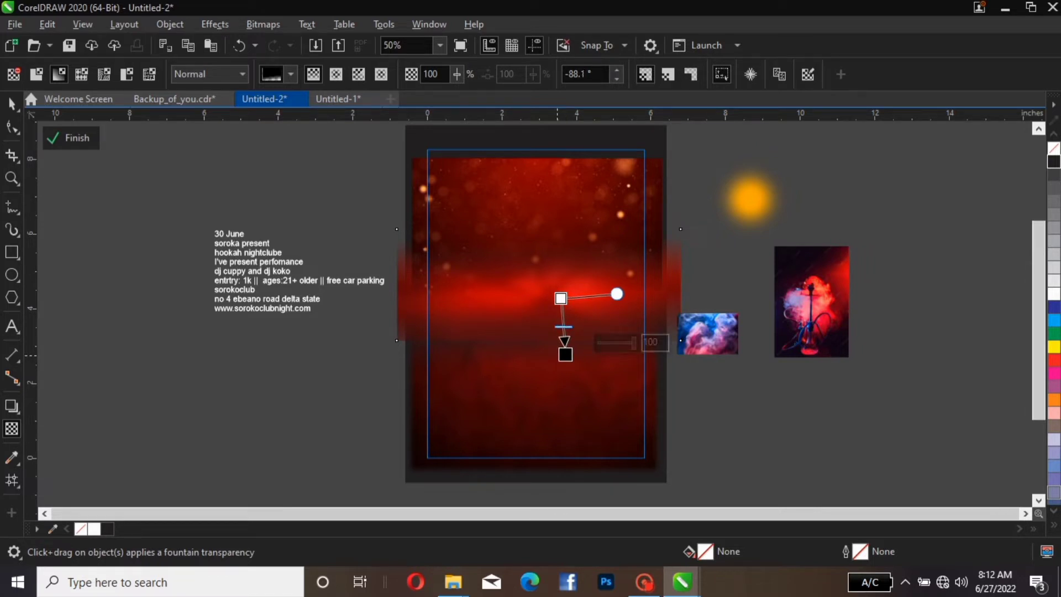
pyautogui.click(487, 328)
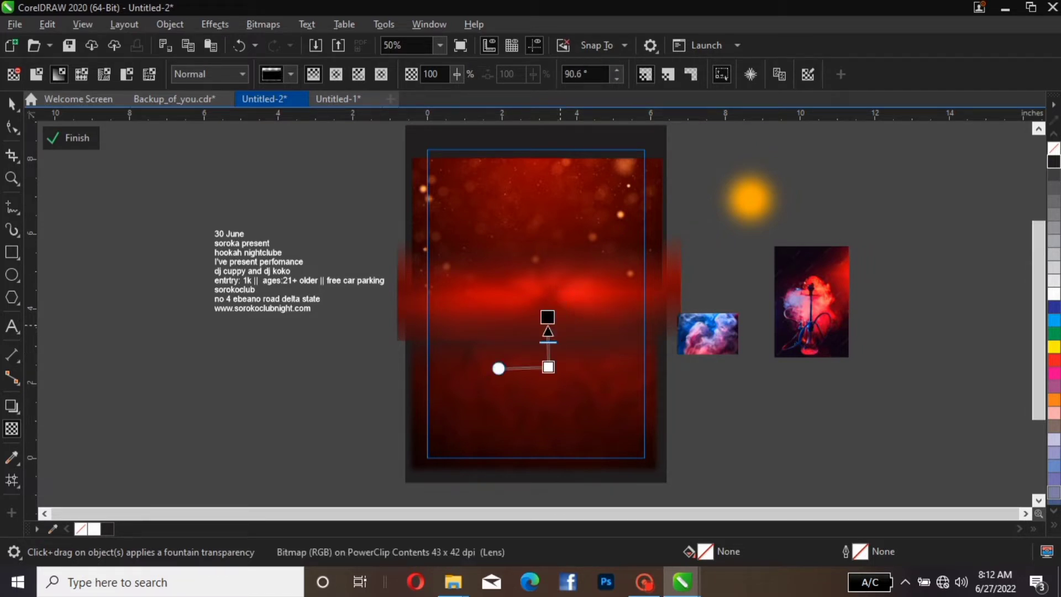
pyautogui.click(400, 321)
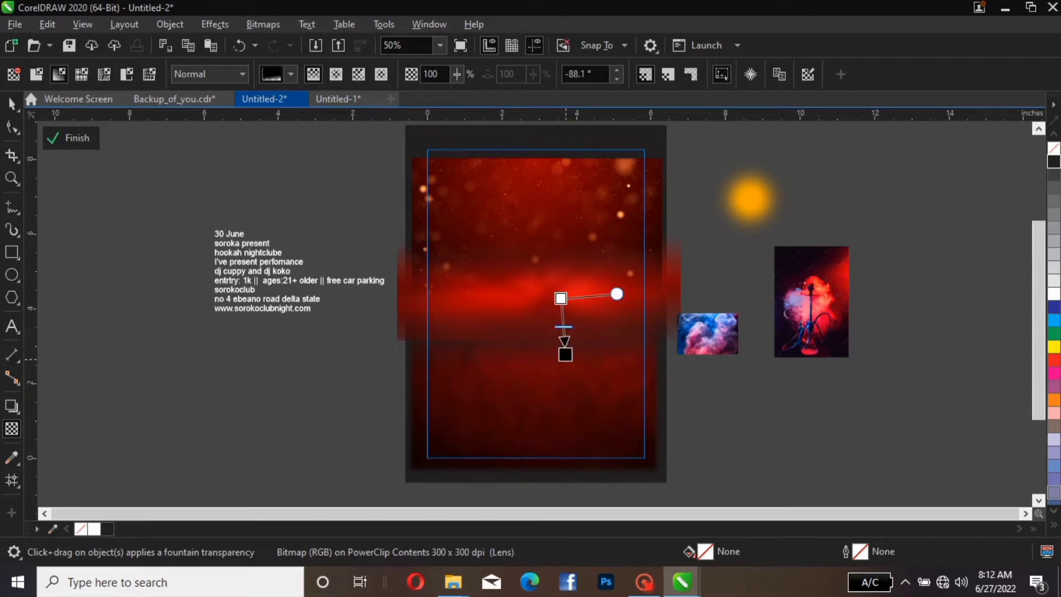
pyautogui.moveTo(565, 354); pyautogui.dragTo(563, 340)
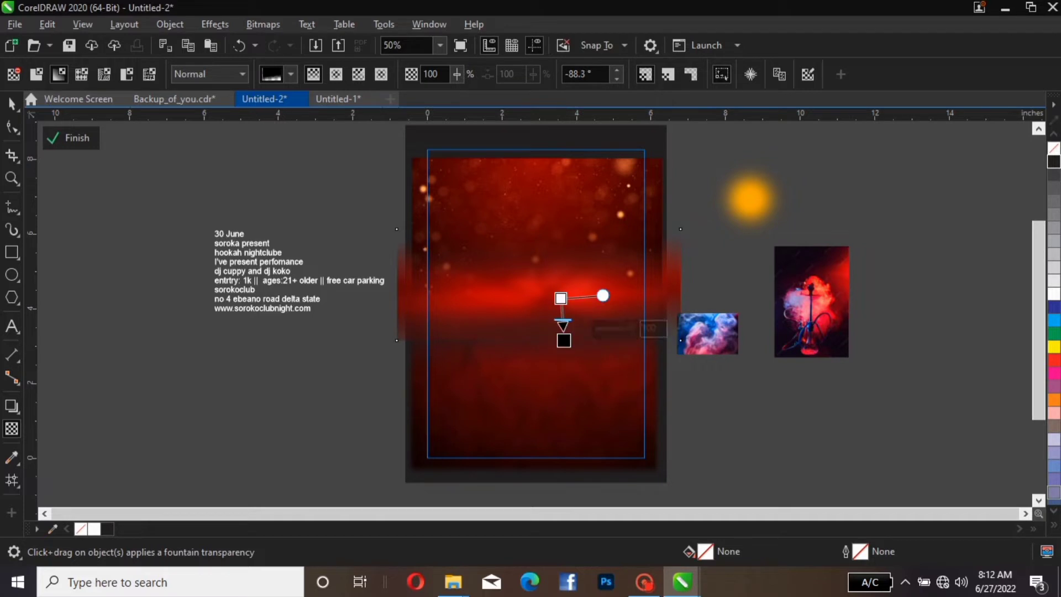
# Step: Stretch the bottom dark red image upward to about 5.4 inches tall so it overlaps the bright red texture
pyautogui.click(12, 103)
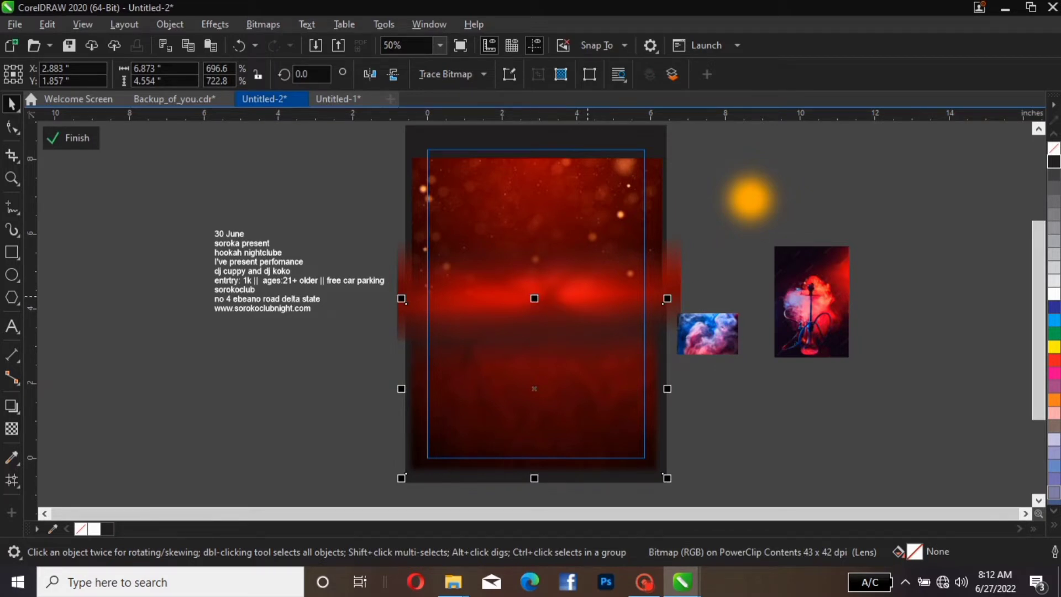
pyautogui.click(565, 322)
pyautogui.click(565, 322)
pyautogui.moveTo(530, 303); pyautogui.dragTo(533, 267)
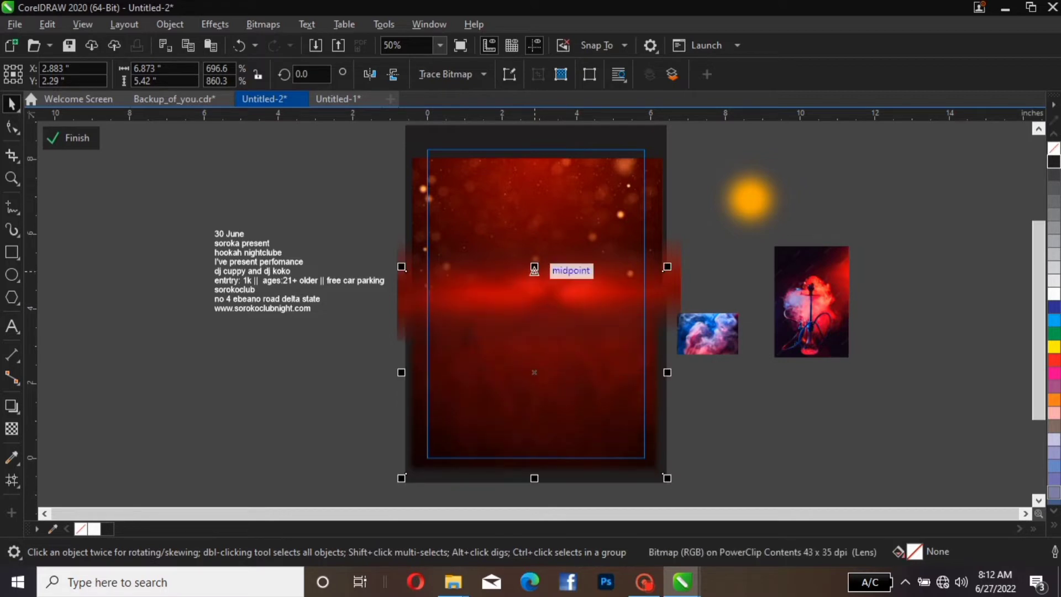
# Step: Stretch the bright red texture vertically, extending its lower edge well down over the dark red image and its upper edge slightly up
pyautogui.click(746, 199)
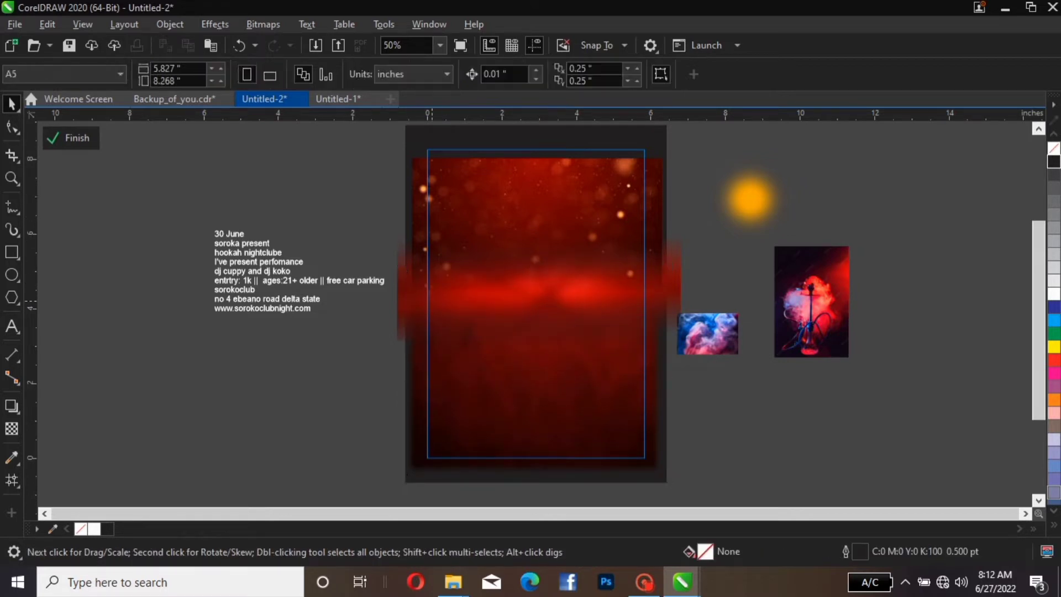
pyautogui.click(421, 307)
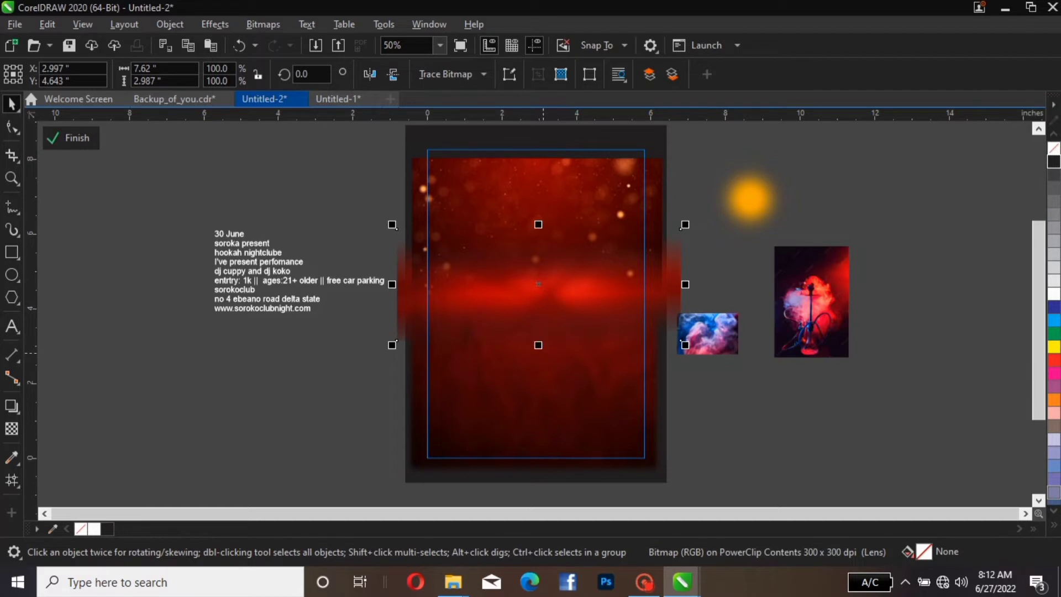
pyautogui.moveTo(538, 345); pyautogui.dragTo(538, 389)
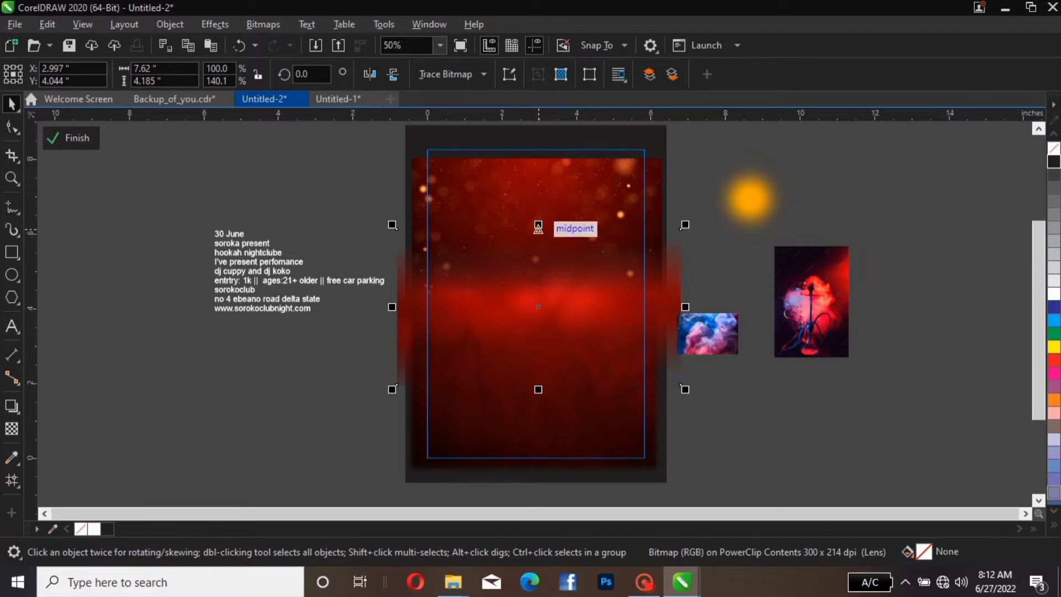
pyautogui.moveTo(539, 227); pyautogui.dragTo(538, 213)
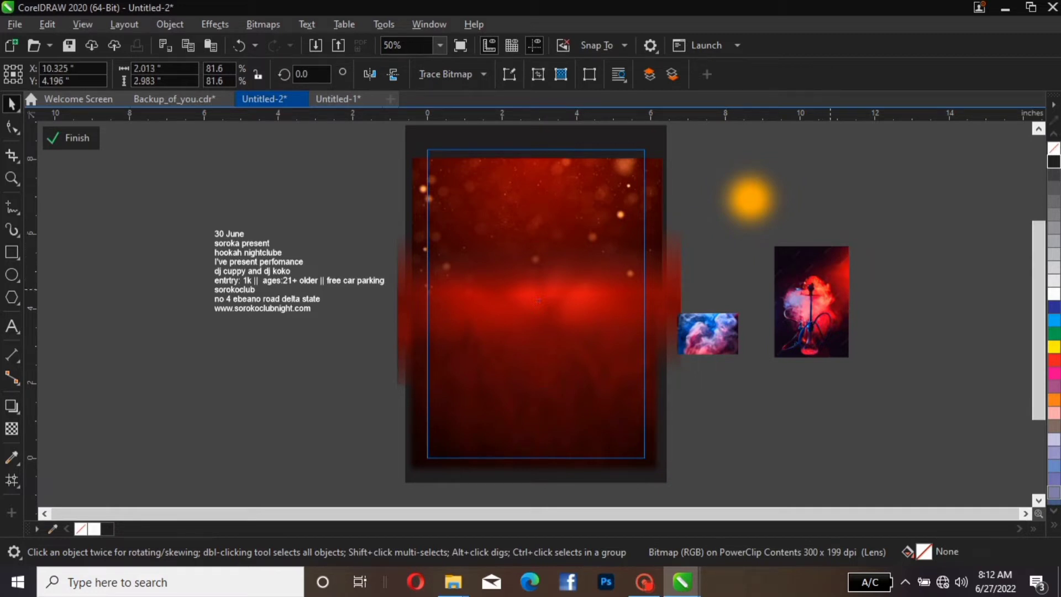
# Step: Move the blue and pink smoke image onto the upper half of the page and enlarge it to about 4.8 by 3.2 inches
pyautogui.click(811, 302)
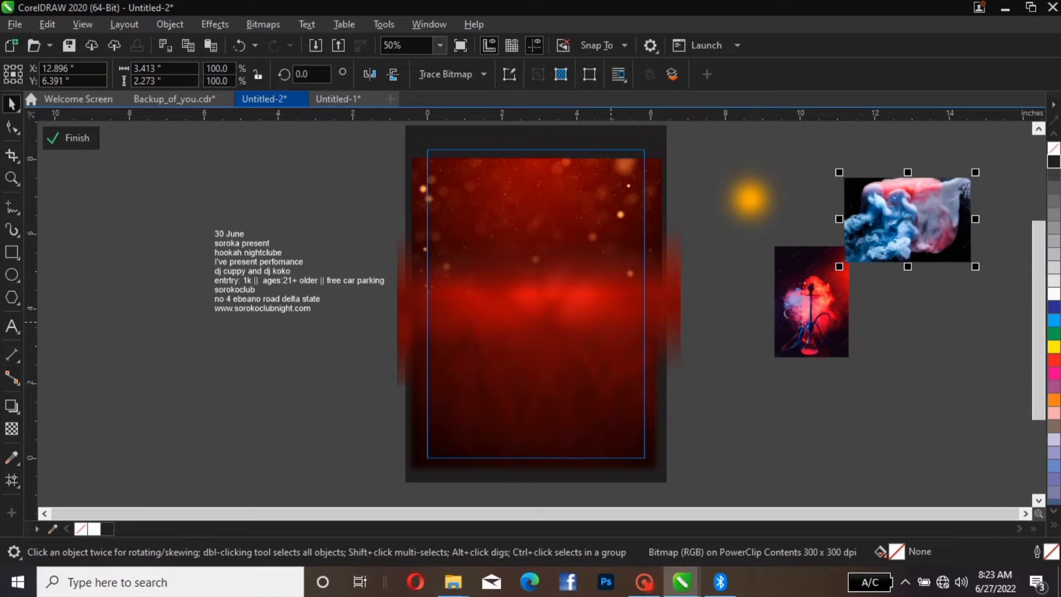
pyautogui.moveTo(907, 219); pyautogui.dragTo(530, 250)
pyautogui.moveTo(598, 204); pyautogui.dragTo(602, 231)
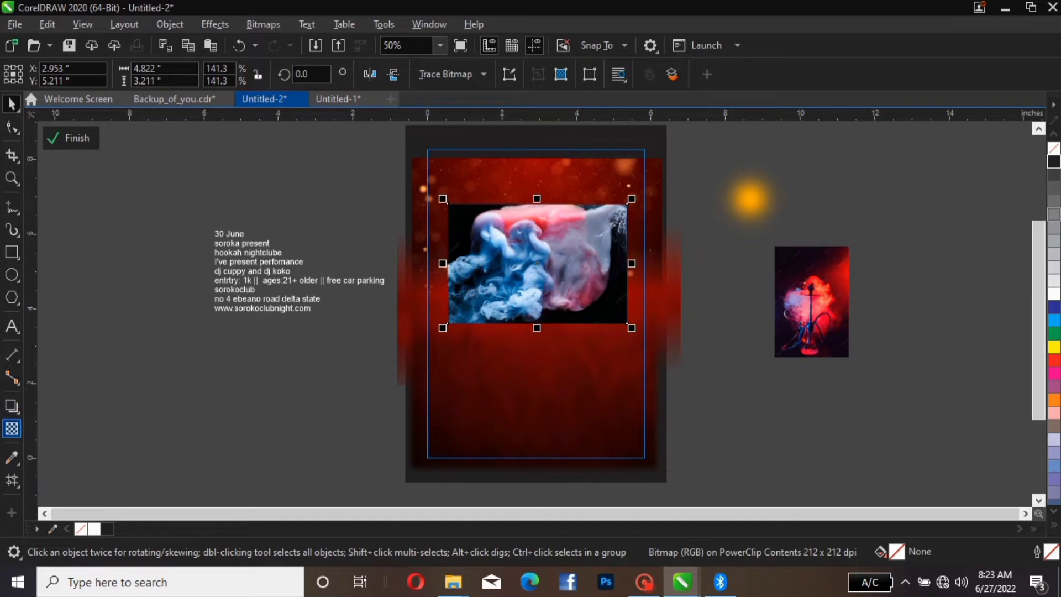
# Step: Fade out the smoke image's lower edge with a linear transparency and convert it to a 300 dpi RGB bitmap with transparent background
pyautogui.click(11, 428)
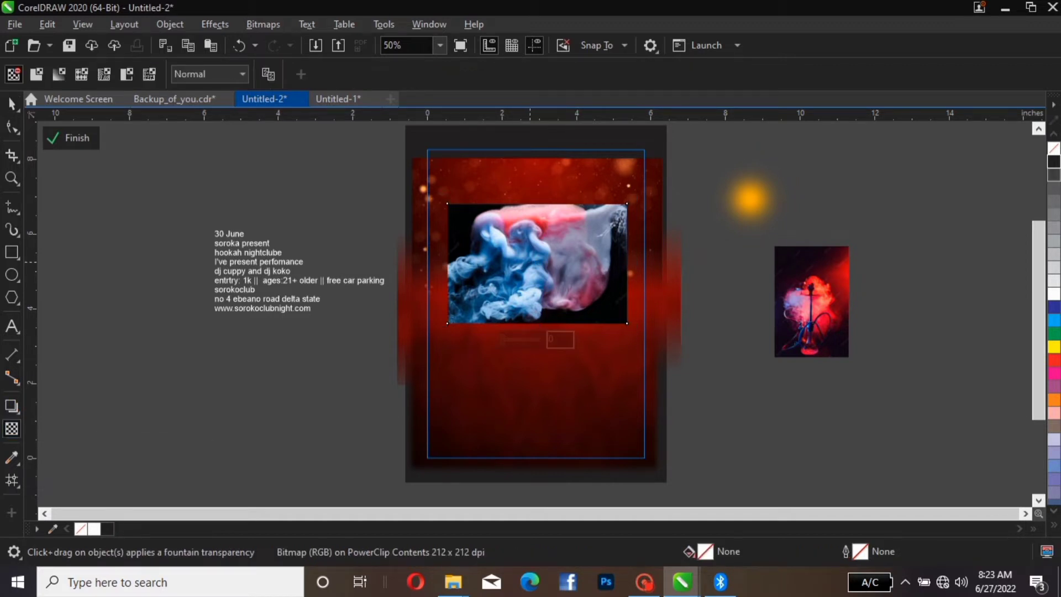
pyautogui.moveTo(537, 263)
pyautogui.mouseDown()
pyautogui.moveTo(574, 337)
pyautogui.moveTo(539, 254)
pyautogui.mouseUp()
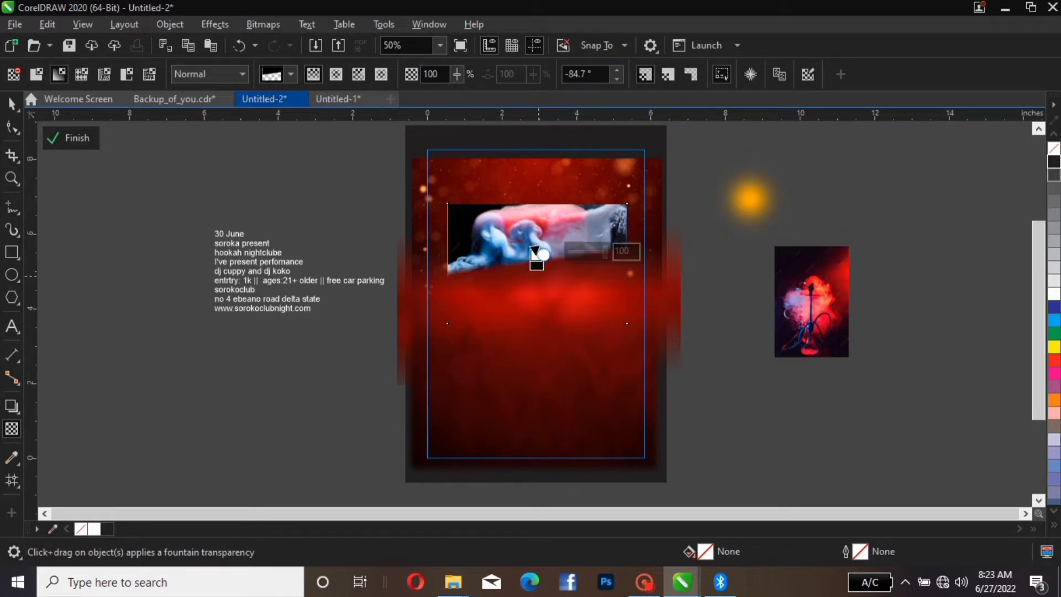
pyautogui.moveTo(536, 264); pyautogui.dragTo(554, 323)
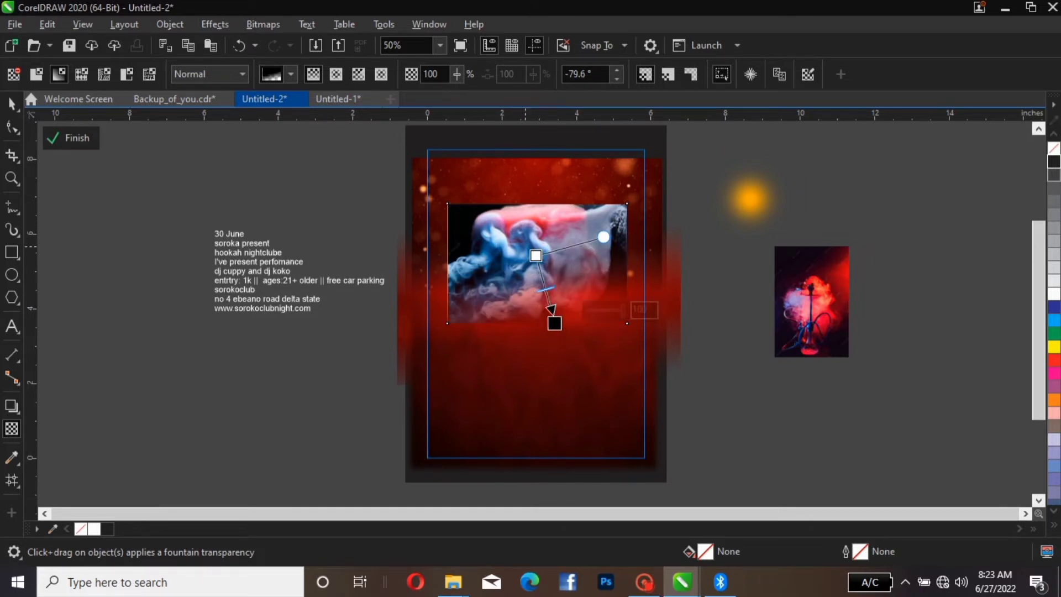
pyautogui.moveTo(535, 255); pyautogui.dragTo(541, 283)
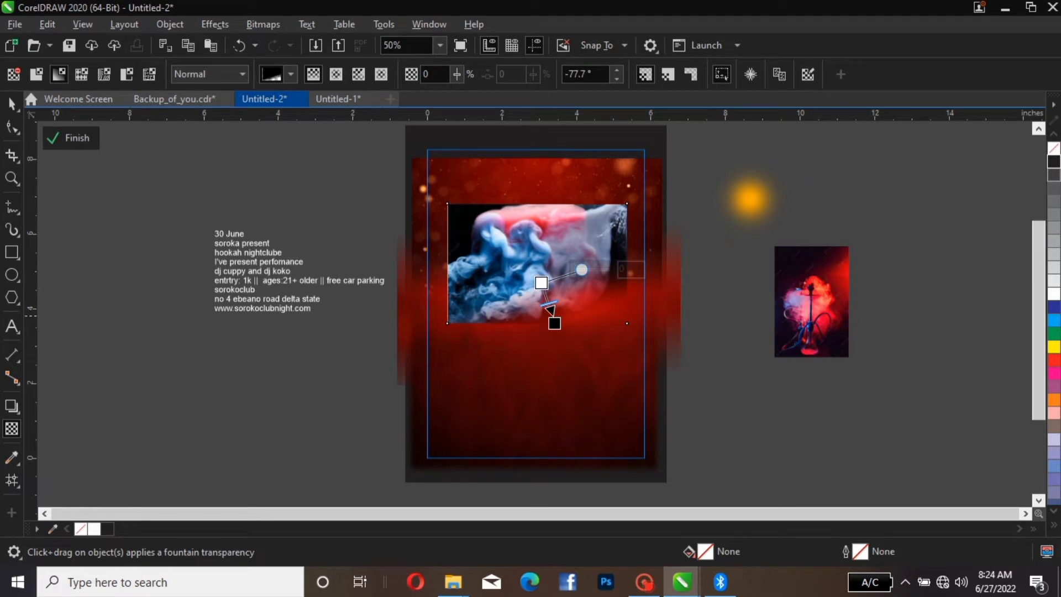
pyautogui.moveTo(554, 324); pyautogui.dragTo(550, 323)
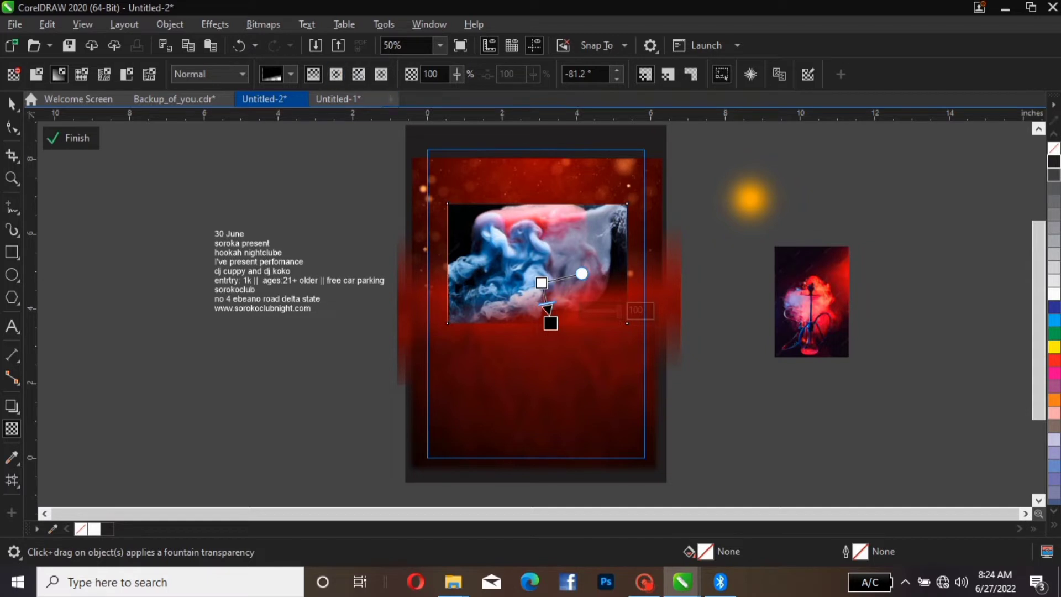
pyautogui.click(263, 24)
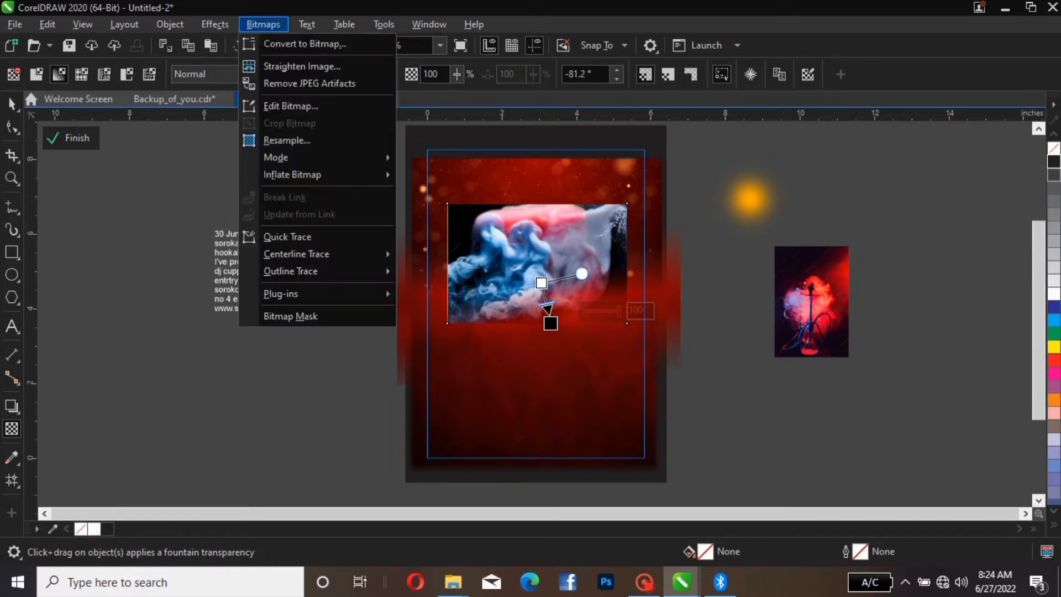
pyautogui.click(305, 44)
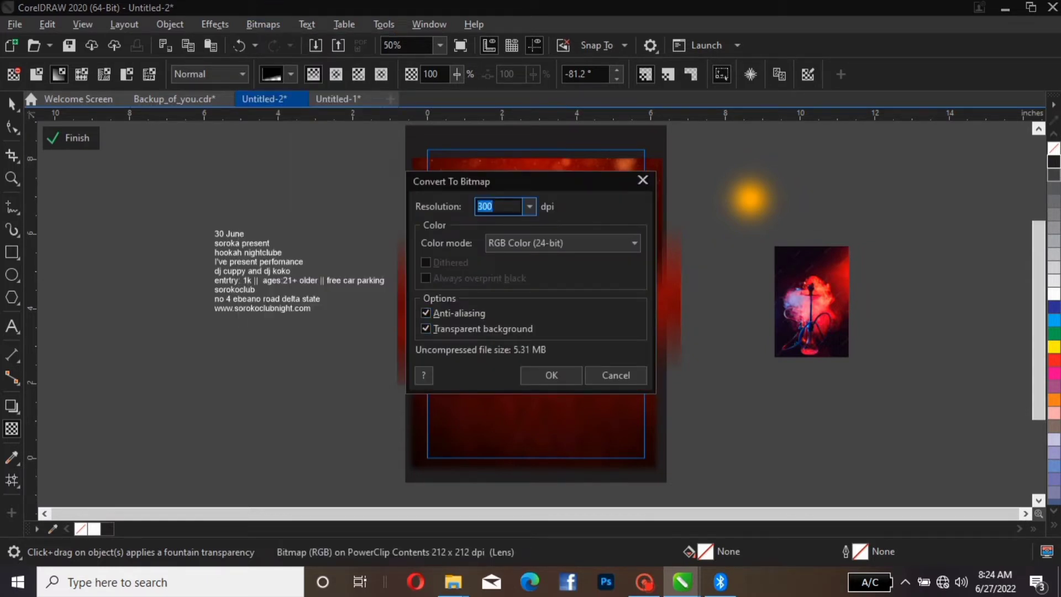
pyautogui.press('Return')
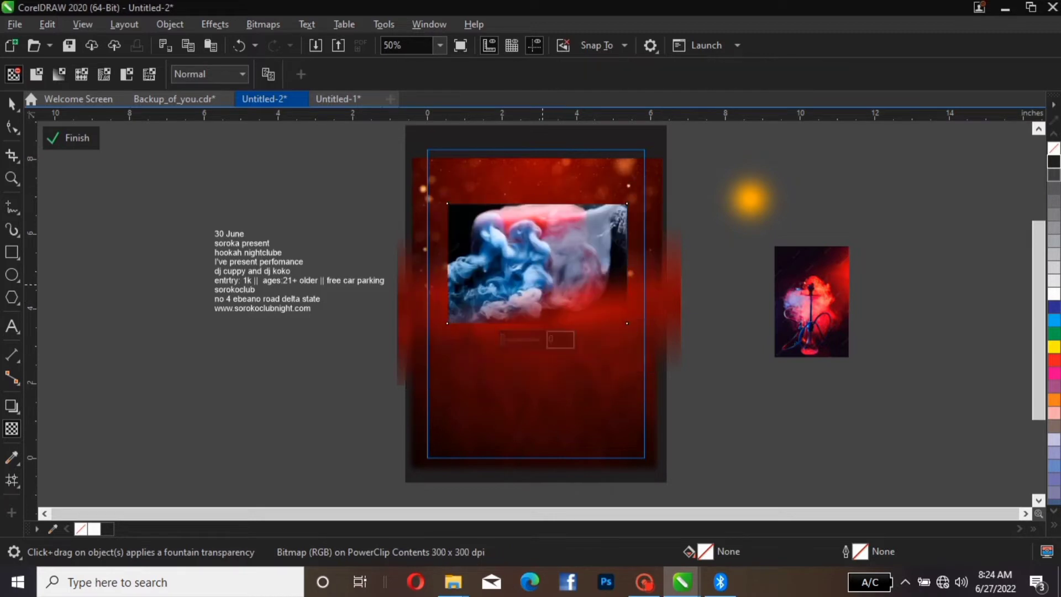
# Step: Fade out the smoke image's right edge with a horizontal linear transparency and convert it to a 300 dpi RGB bitmap with transparent background
pyautogui.moveTo(546, 258); pyautogui.dragTo(626, 263)
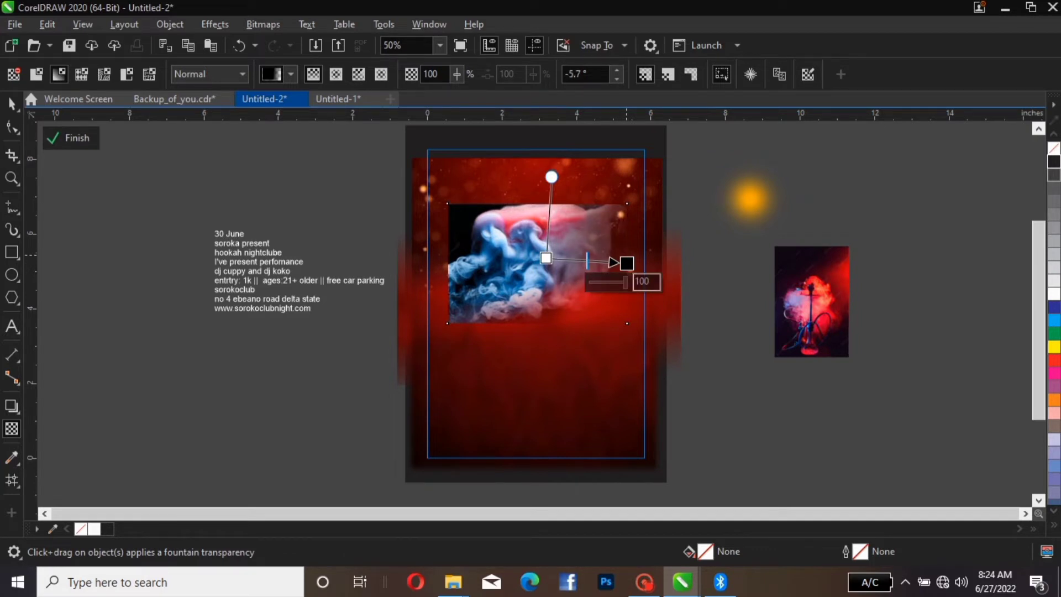
pyautogui.moveTo(626, 263); pyautogui.dragTo(618, 261)
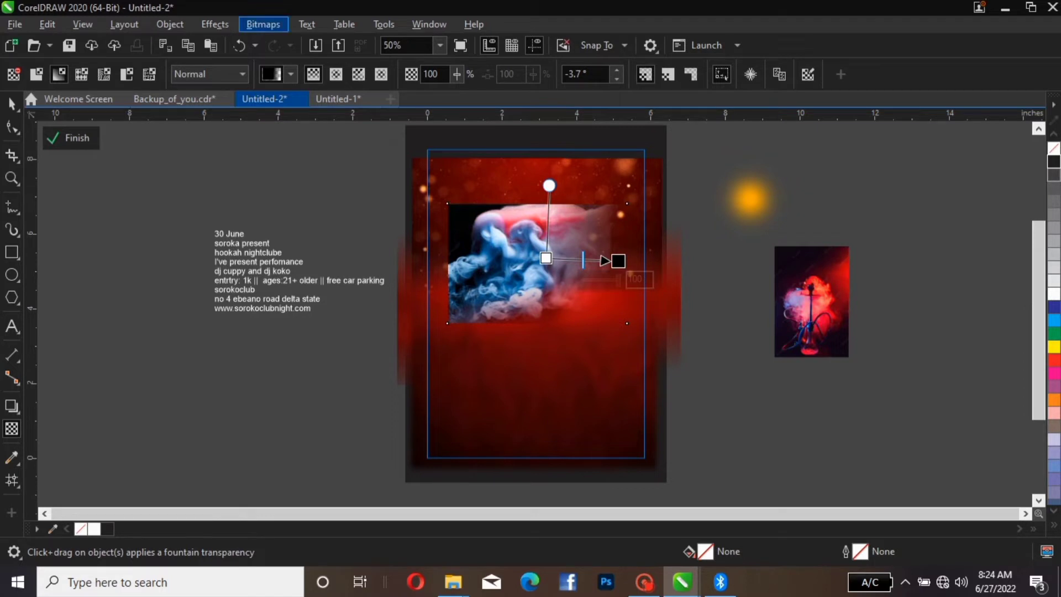
pyautogui.click(262, 24)
pyautogui.click(304, 43)
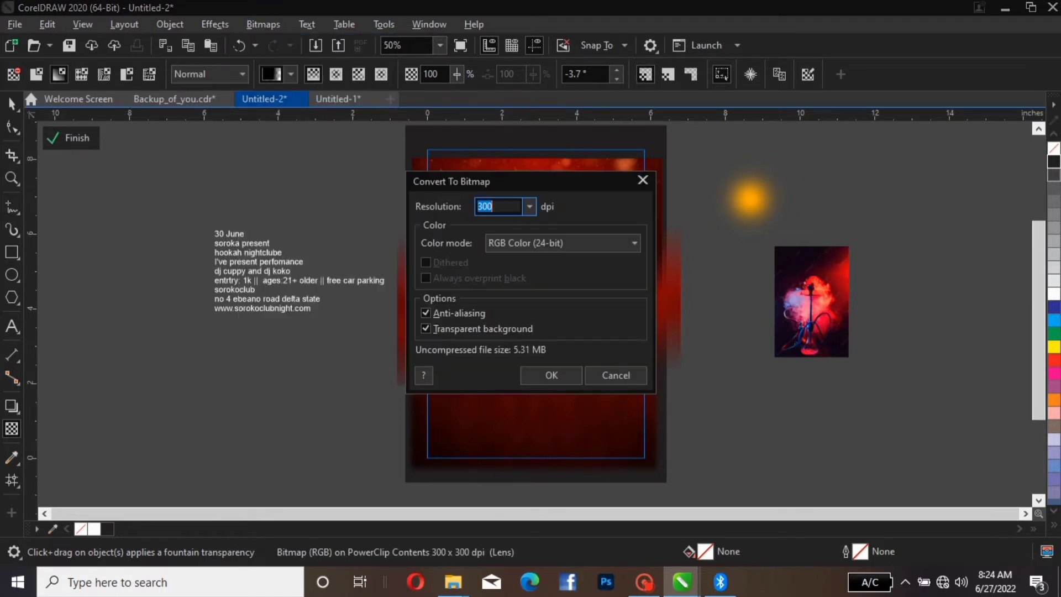
pyautogui.click(551, 375)
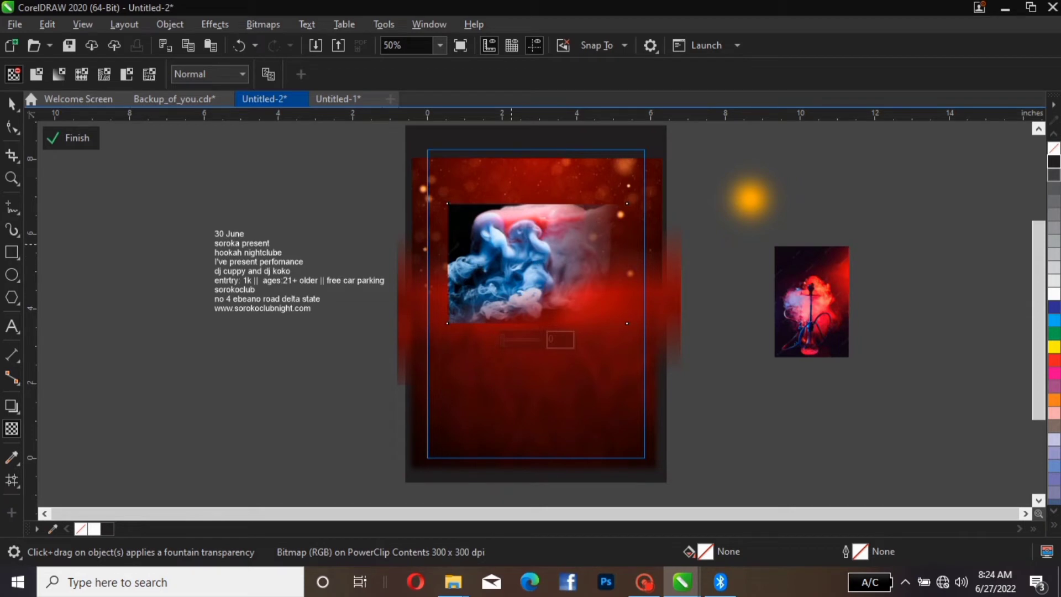
# Step: Fade out the smoke image's upper edge with a vertical linear transparency and convert it to a 300 dpi RGB bitmap with transparent background
pyautogui.moveTo(511, 244); pyautogui.dragTo(510, 198)
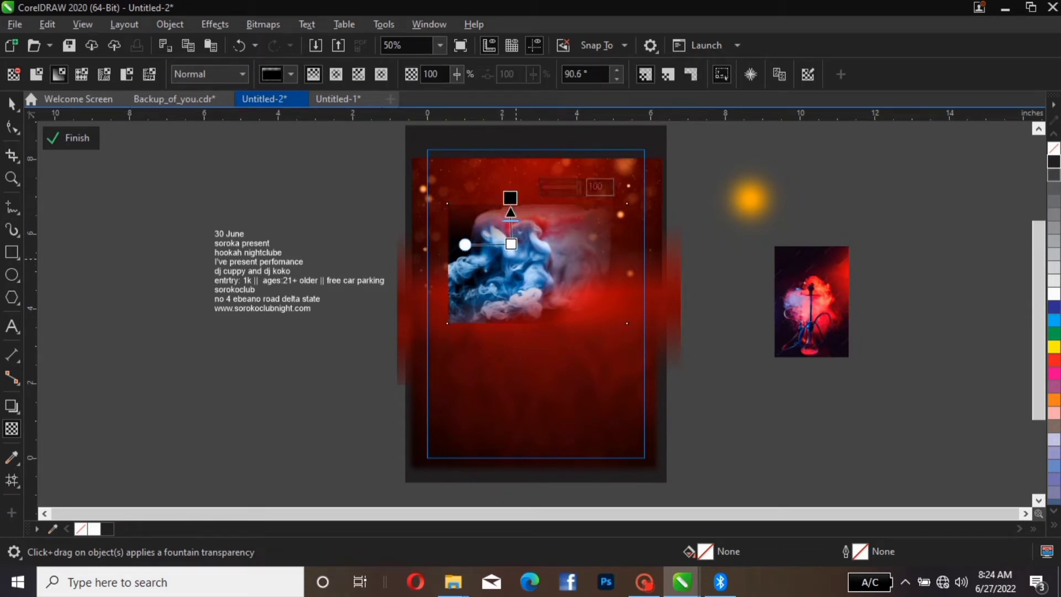
pyautogui.moveTo(511, 244); pyautogui.dragTo(511, 251)
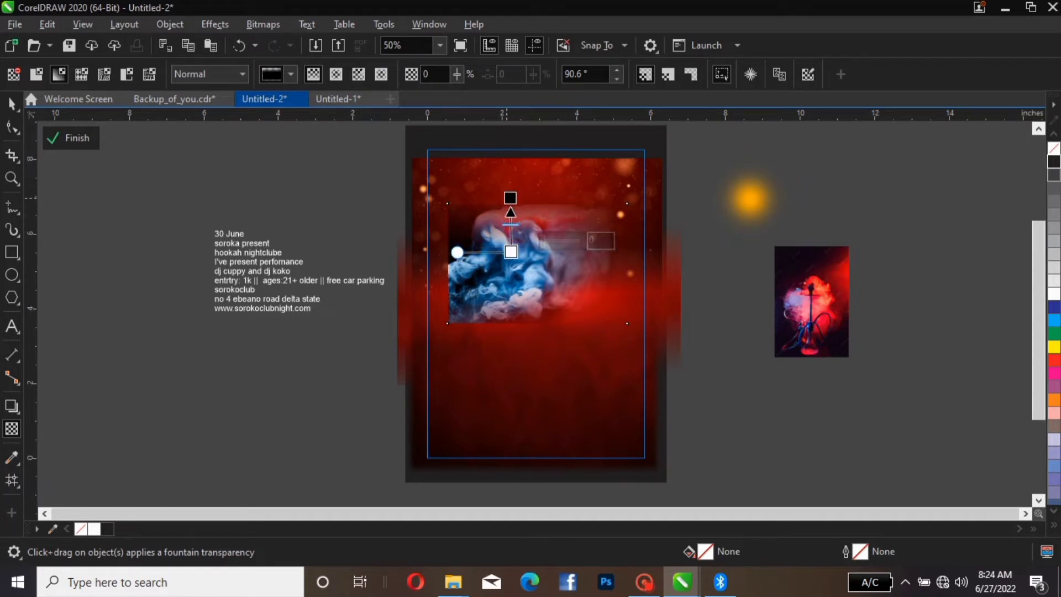
pyautogui.moveTo(510, 198); pyautogui.dragTo(506, 203)
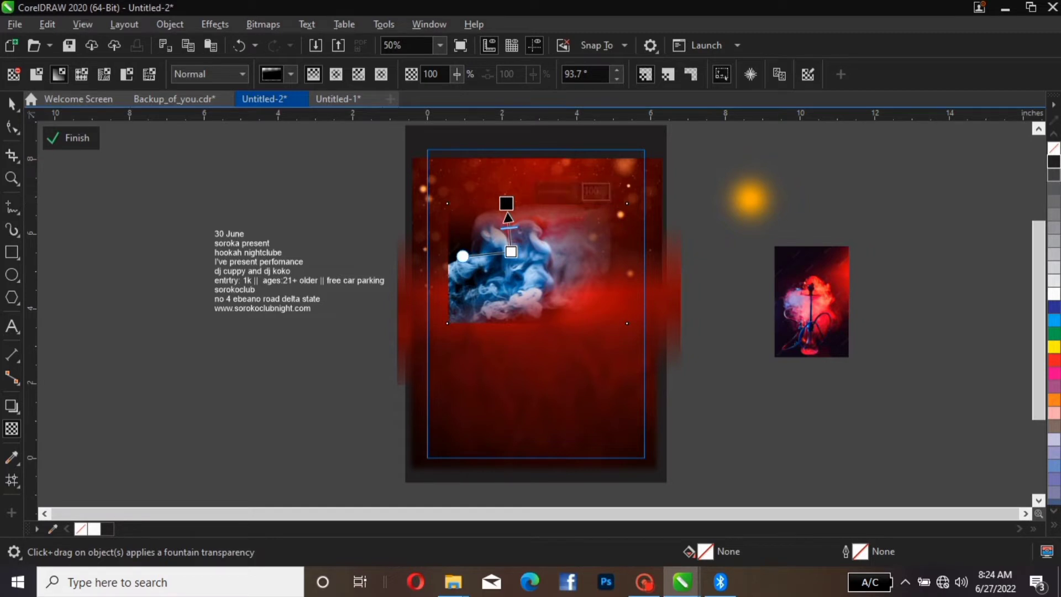
pyautogui.click(263, 25)
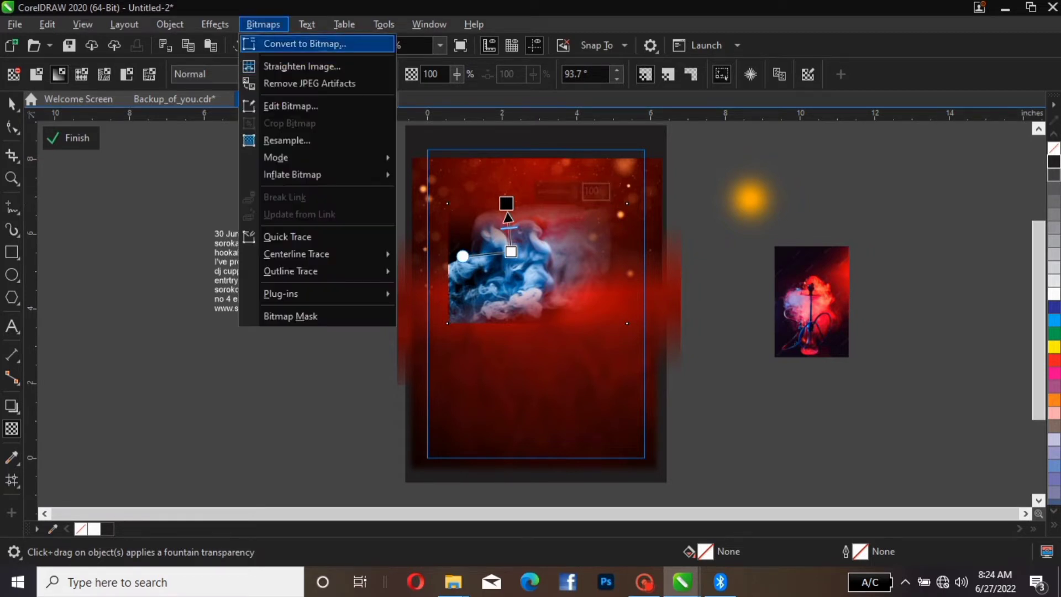
pyautogui.click(304, 44)
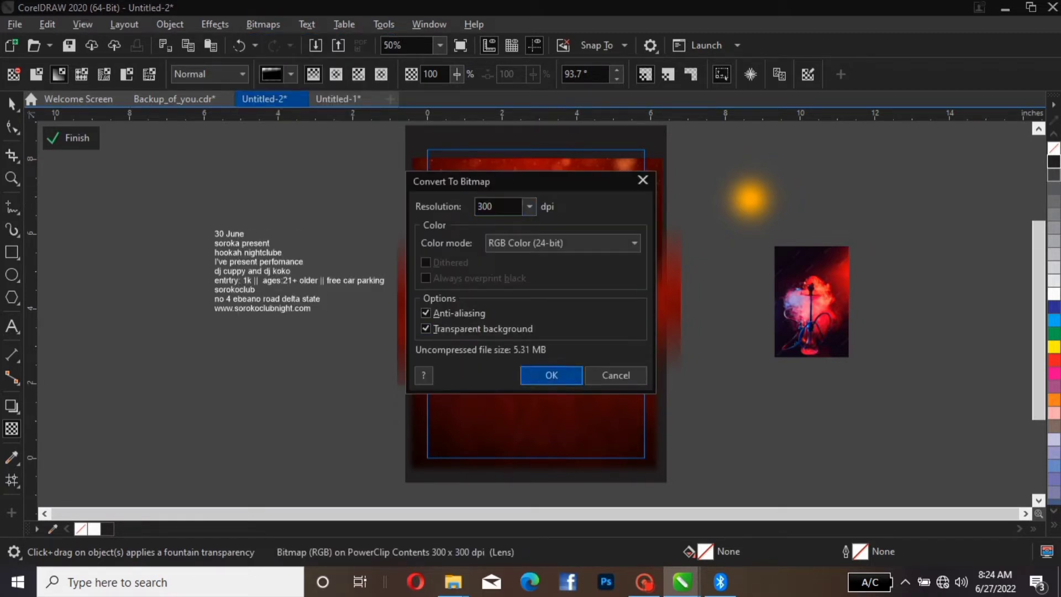
pyautogui.click(551, 376)
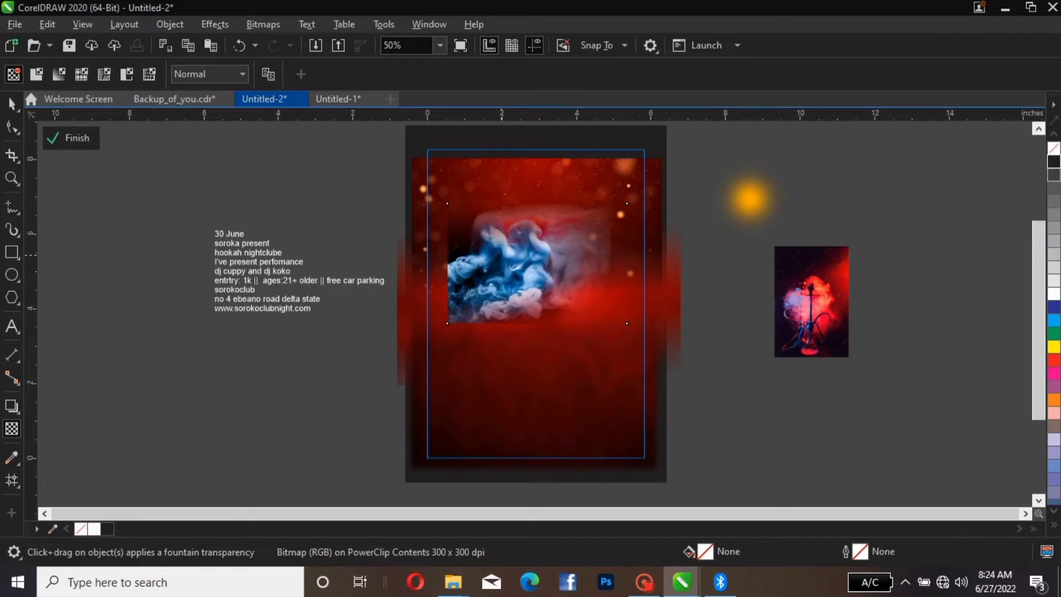
# Step: Fade out the smoke image's left edge with a horizontal linear transparency and convert it to a 300 dpi RGB bitmap with transparent background
pyautogui.moveTo(500, 255); pyautogui.dragTo(422, 259)
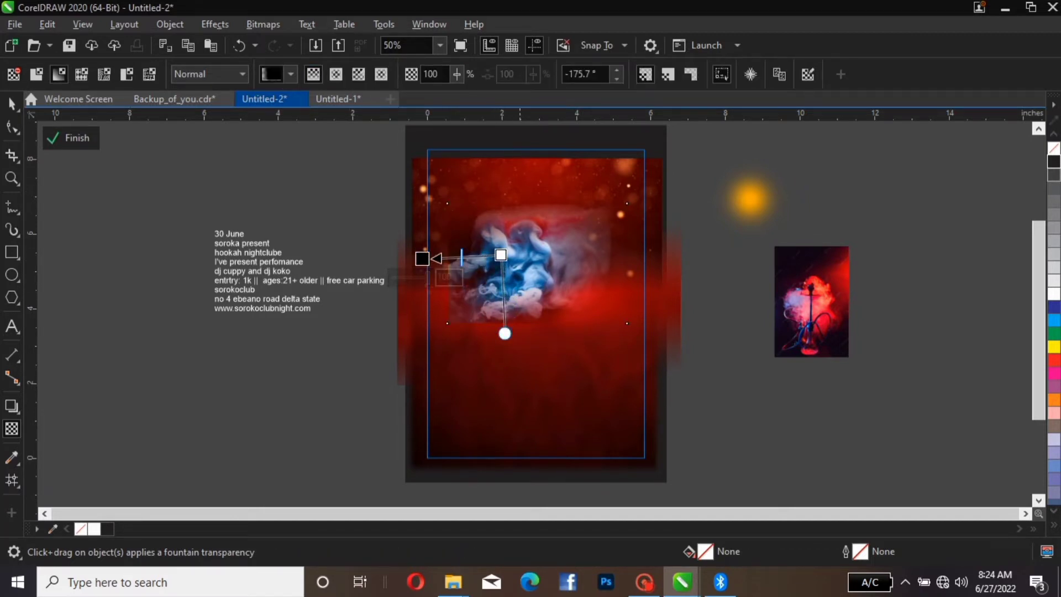
pyautogui.moveTo(422, 258); pyautogui.dragTo(441, 257)
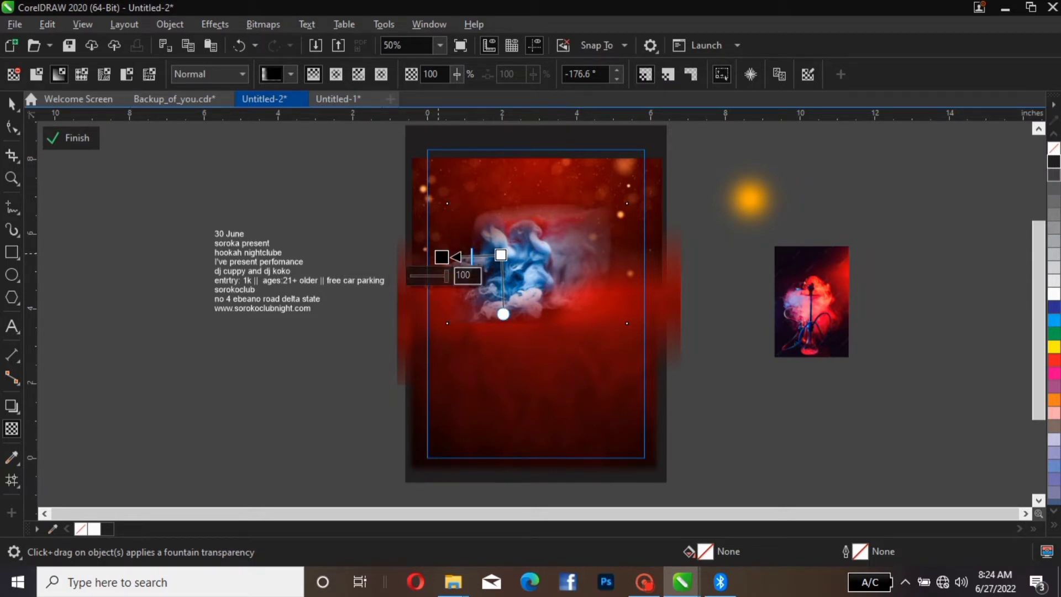
pyautogui.moveTo(441, 256); pyautogui.dragTo(447, 256)
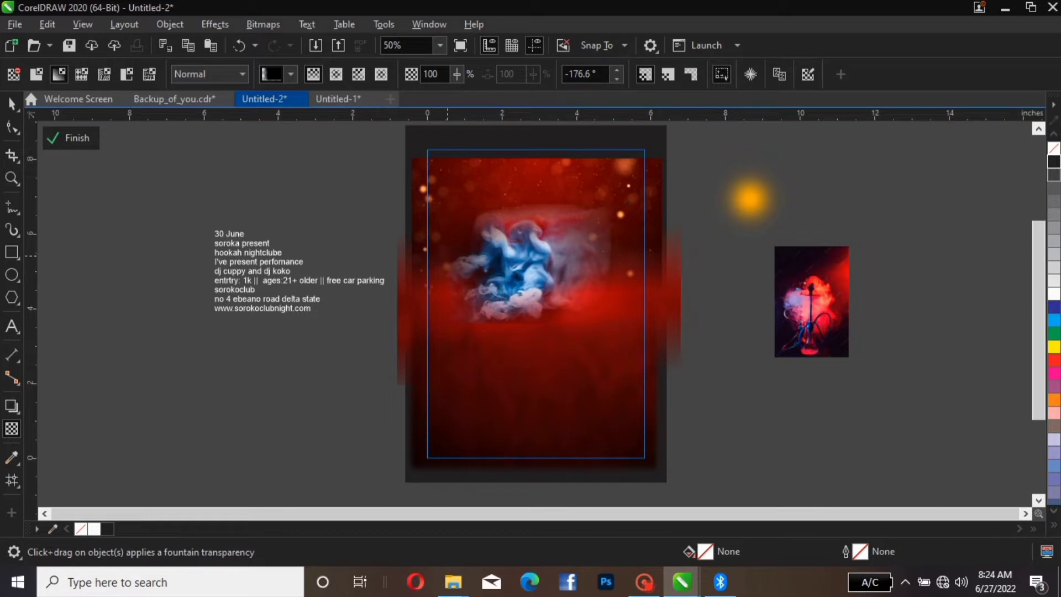
pyautogui.click(263, 24)
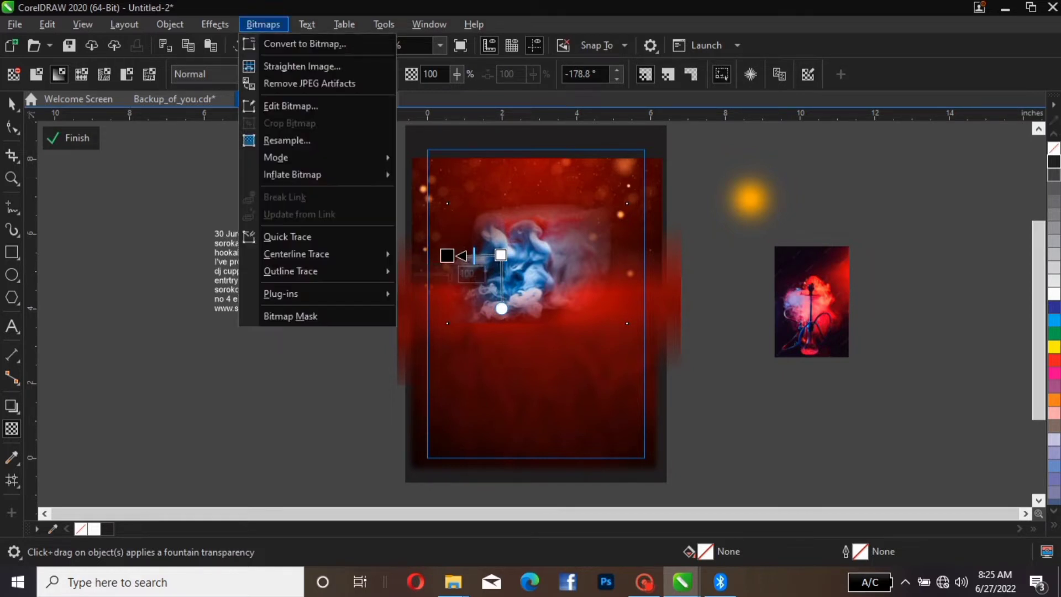
pyautogui.click(305, 44)
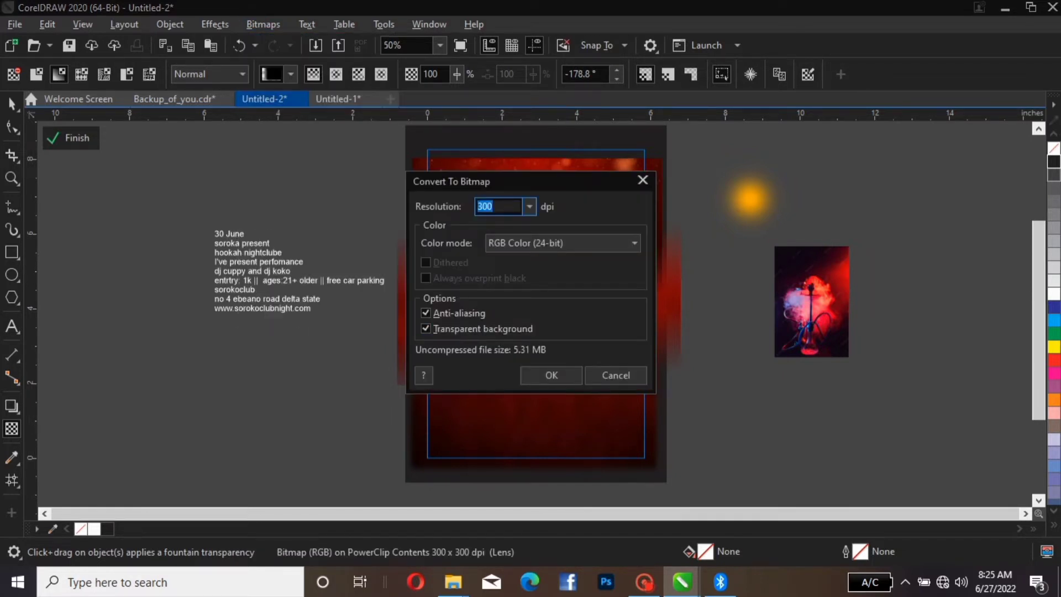
pyautogui.press('Return')
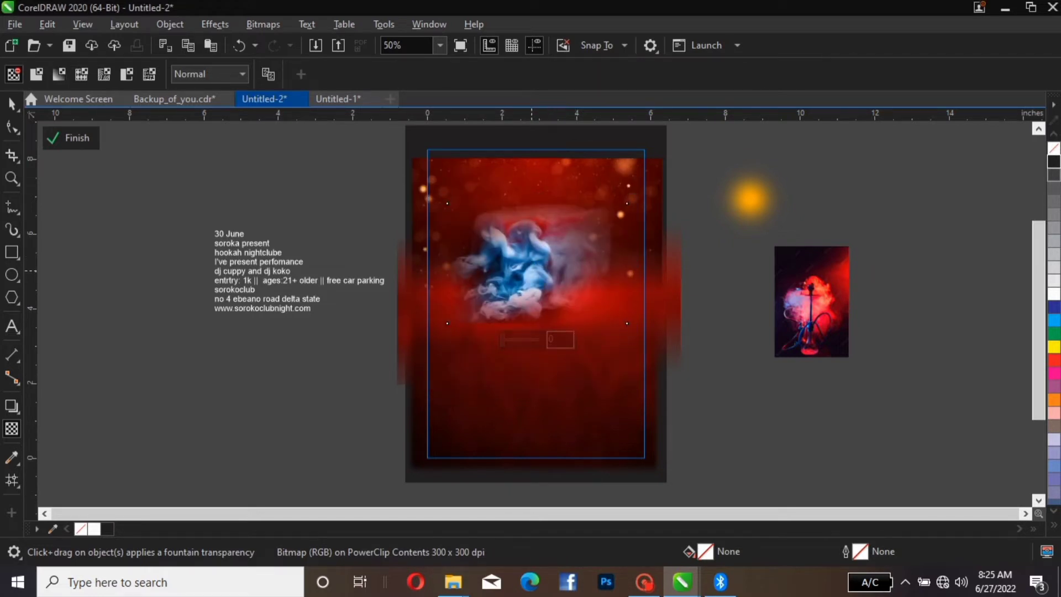
# Step: Soften the smoke image's lower edge again with a vertical linear transparency and convert it to a bitmap
pyautogui.moveTo(534, 271); pyautogui.dragTo(532, 324)
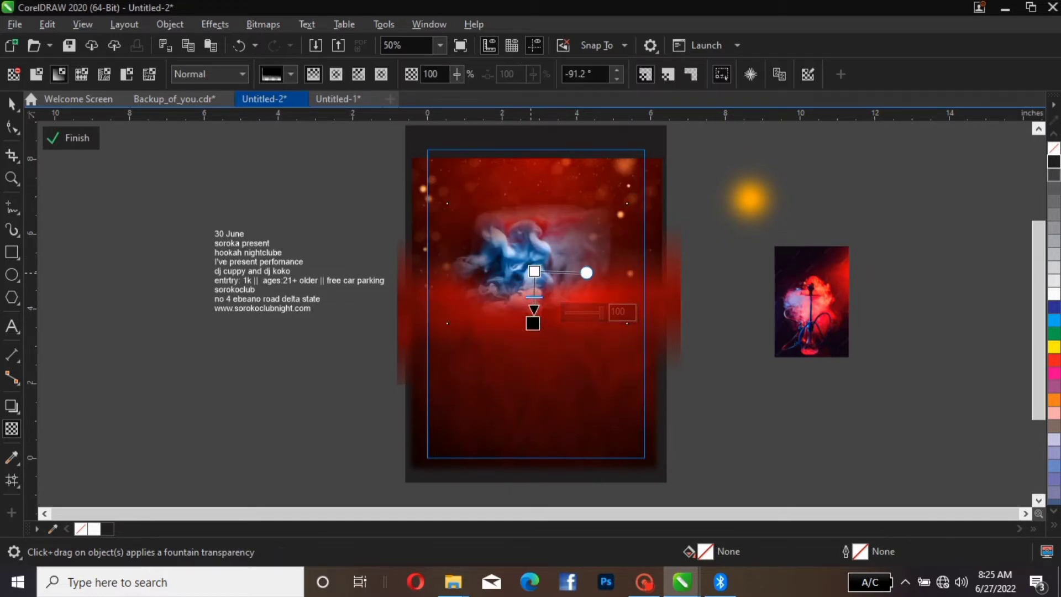
pyautogui.click(263, 24)
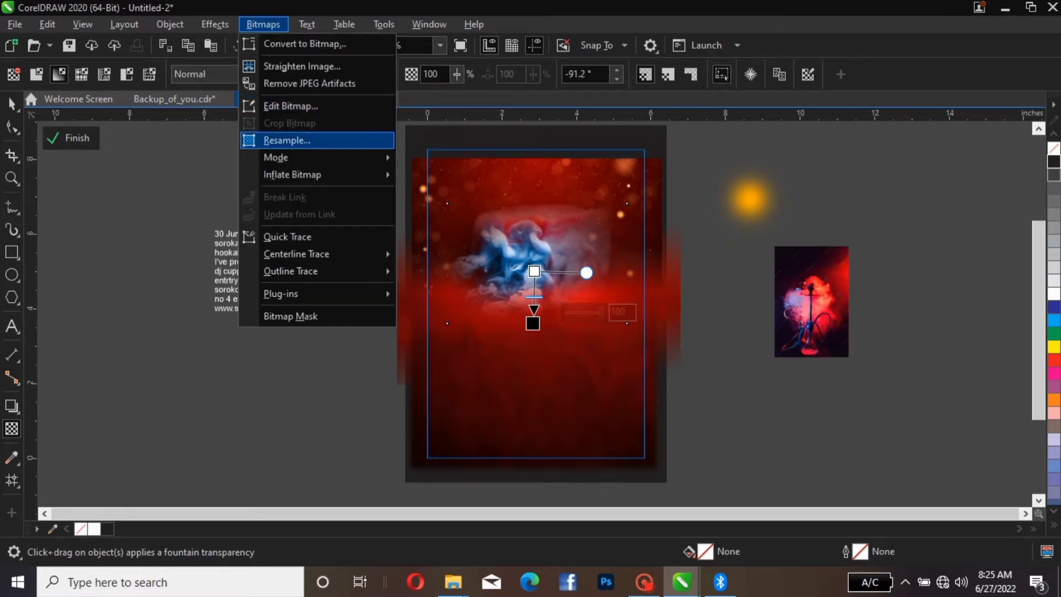
pyautogui.click(304, 44)
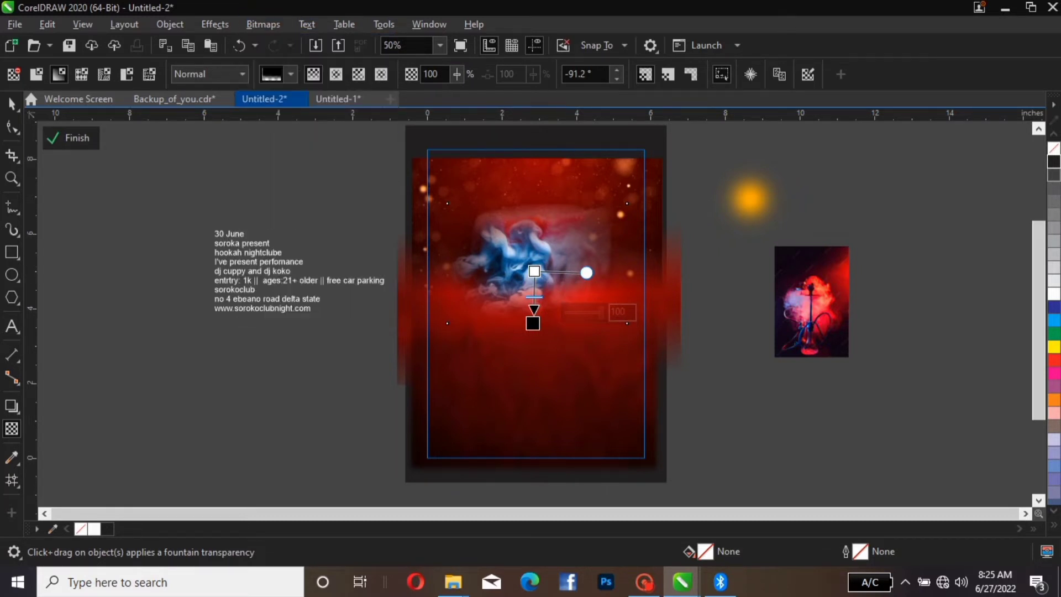
pyautogui.click(552, 375)
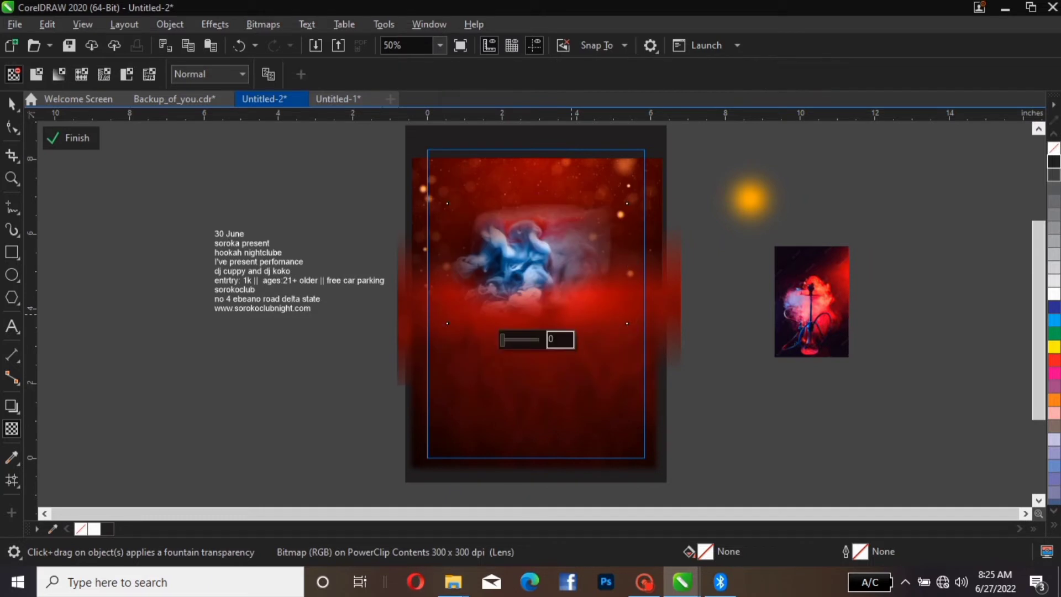
# Step: Soften the smoke image's right side again with a horizontal linear transparency and convert it to a 300 dpi RGB bitmap with transparent background
pyautogui.moveTo(548, 233); pyautogui.dragTo(637, 232)
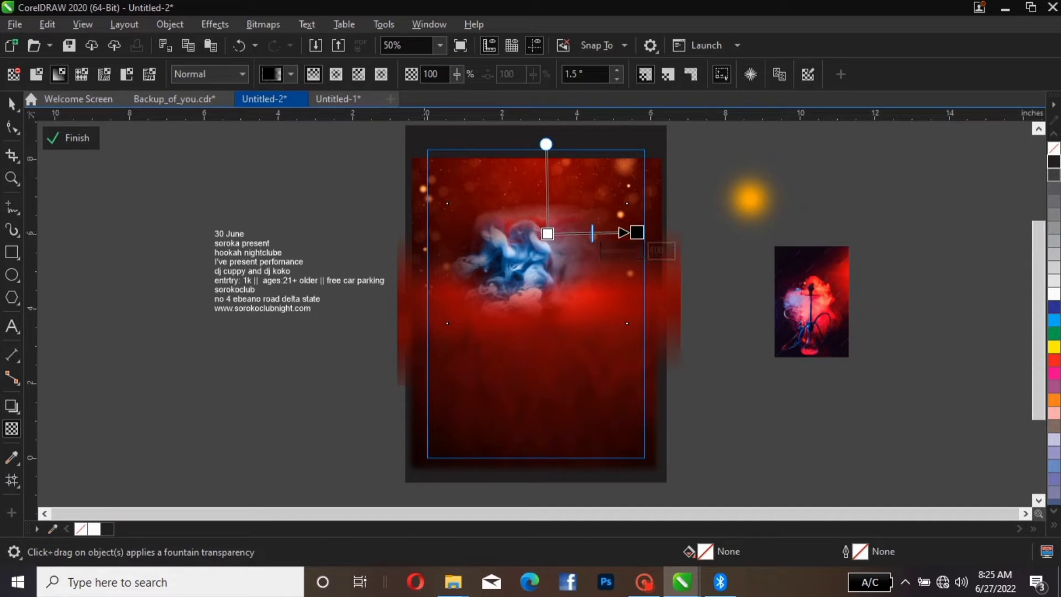
pyautogui.click(263, 24)
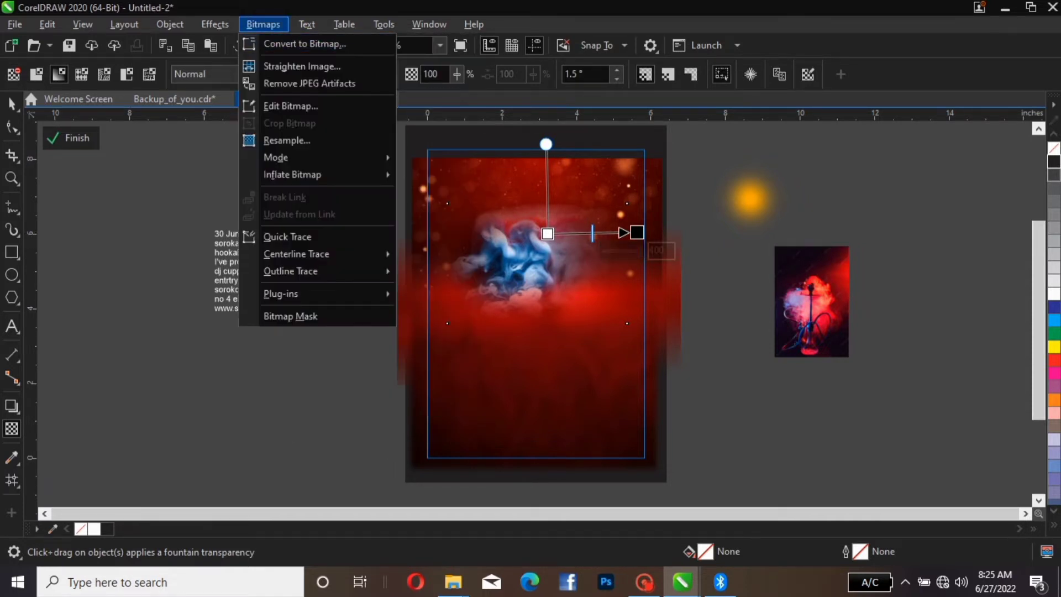
pyautogui.click(305, 44)
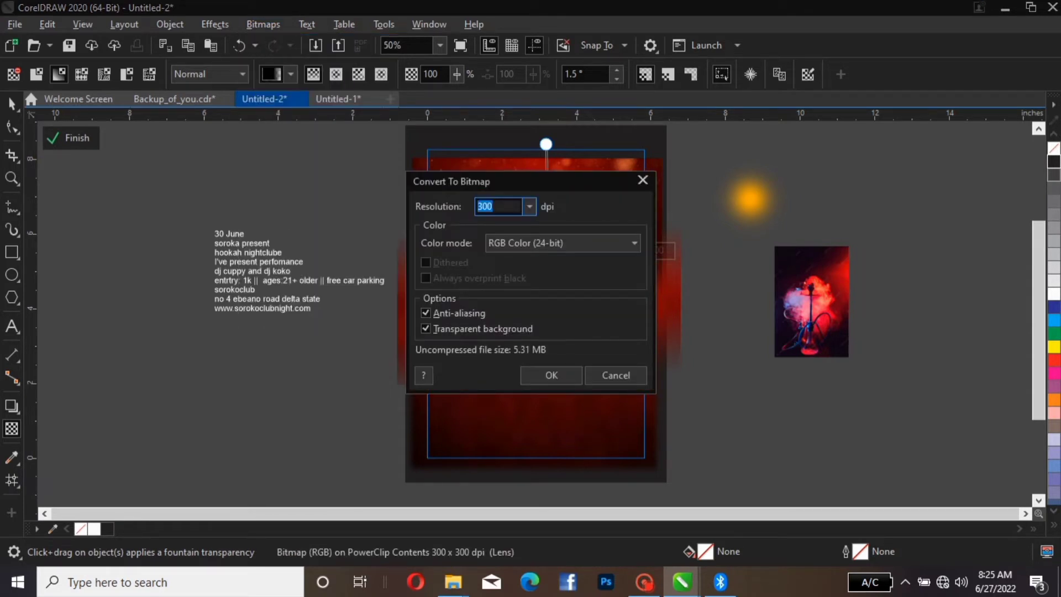
pyautogui.click(552, 375)
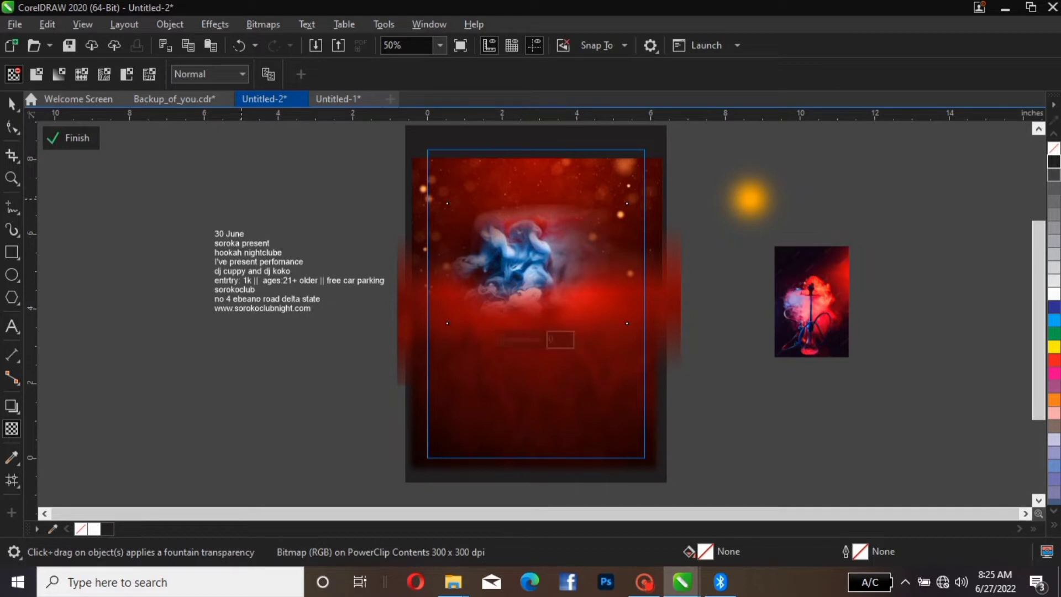
# Step: Move the smoke image slightly up and to the right and enlarge it to about 5.7 by 3.8 inches
pyautogui.click(11, 103)
pyautogui.click(448, 290)
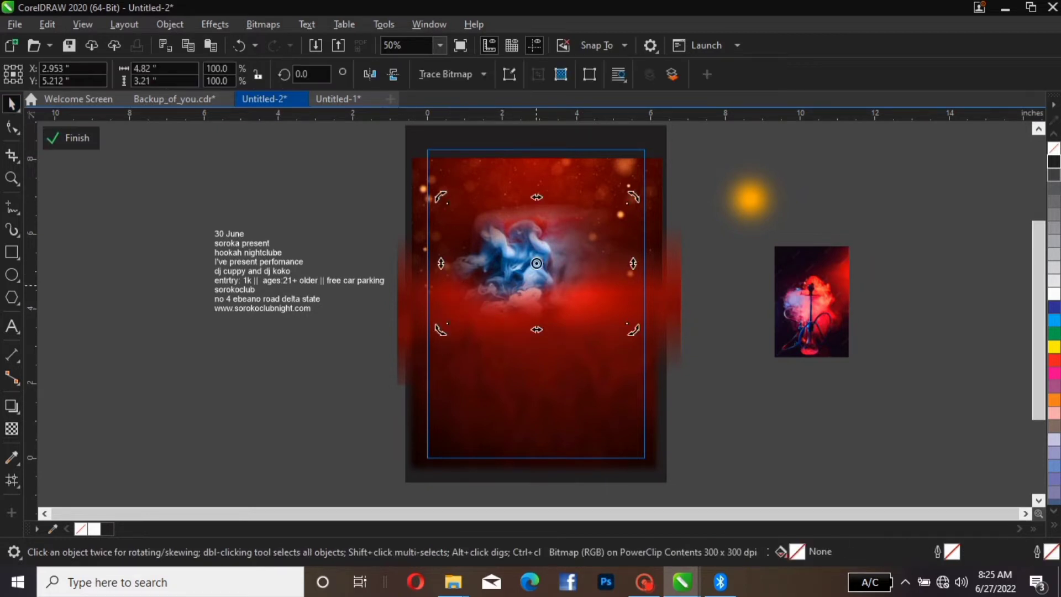
pyautogui.click(539, 265)
pyautogui.moveTo(539, 265); pyautogui.dragTo(543, 257)
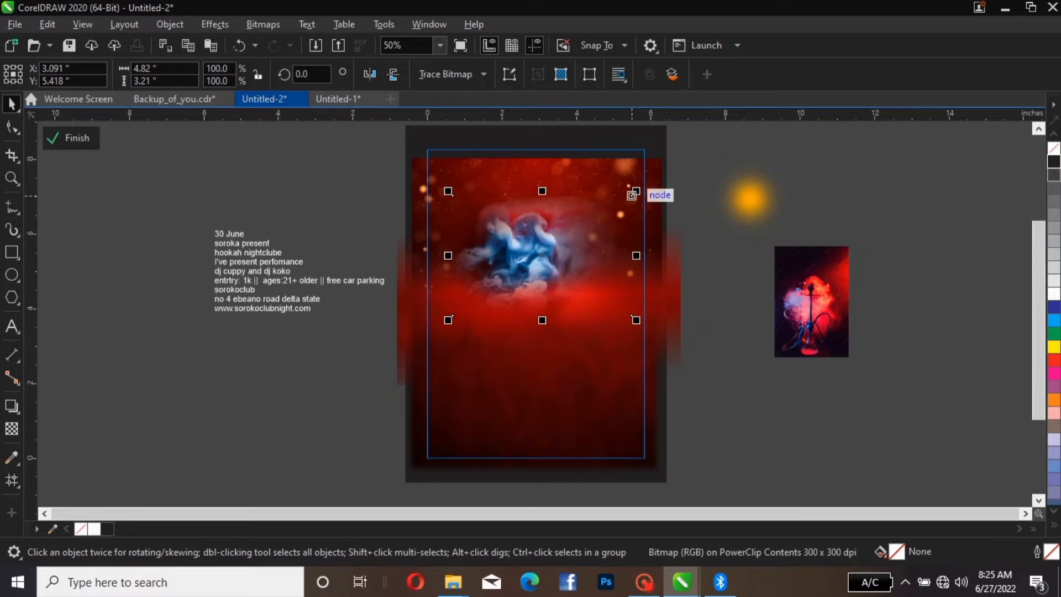
pyautogui.moveTo(633, 194); pyautogui.dragTo(653, 181)
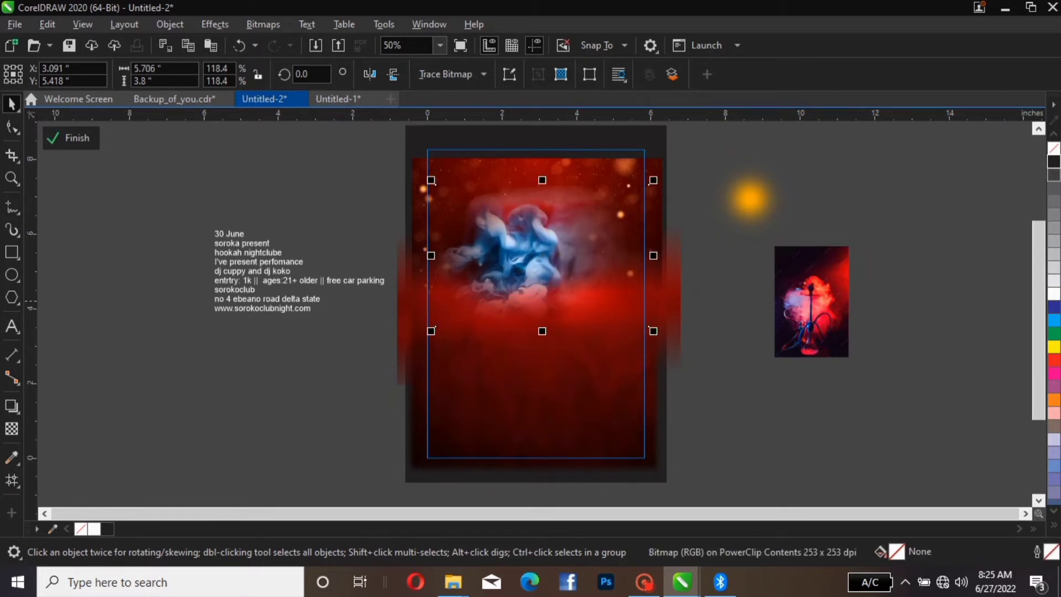
# Step: Move the hookah photo onto the page over the smoke and enlarge it to about 2.4 by 3.5 inches
pyautogui.click(811, 301)
pyautogui.moveTo(811, 301); pyautogui.dragTo(517, 293)
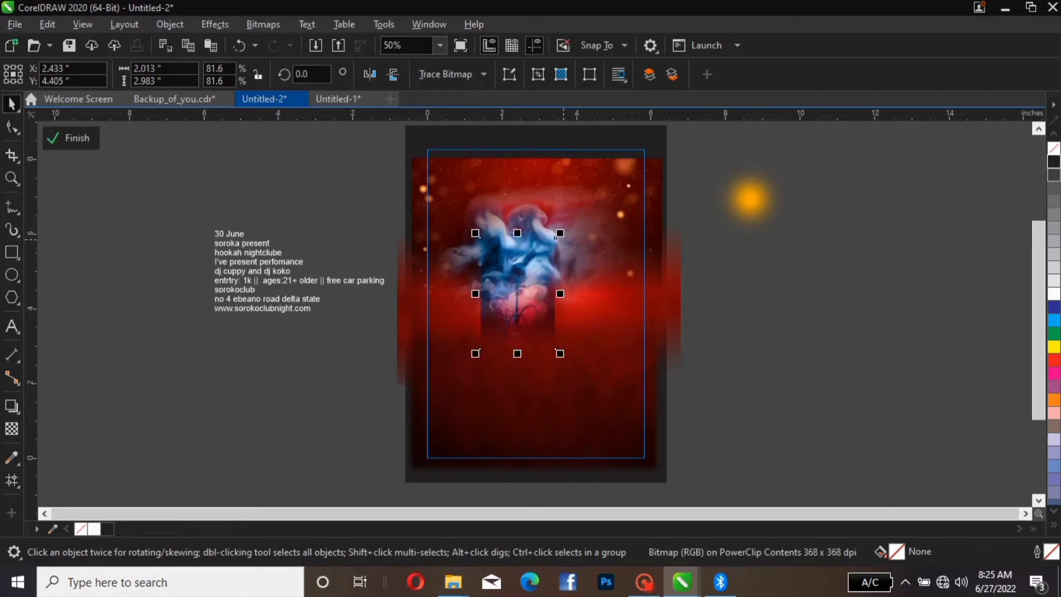
pyautogui.moveTo(559, 234); pyautogui.dragTo(574, 213)
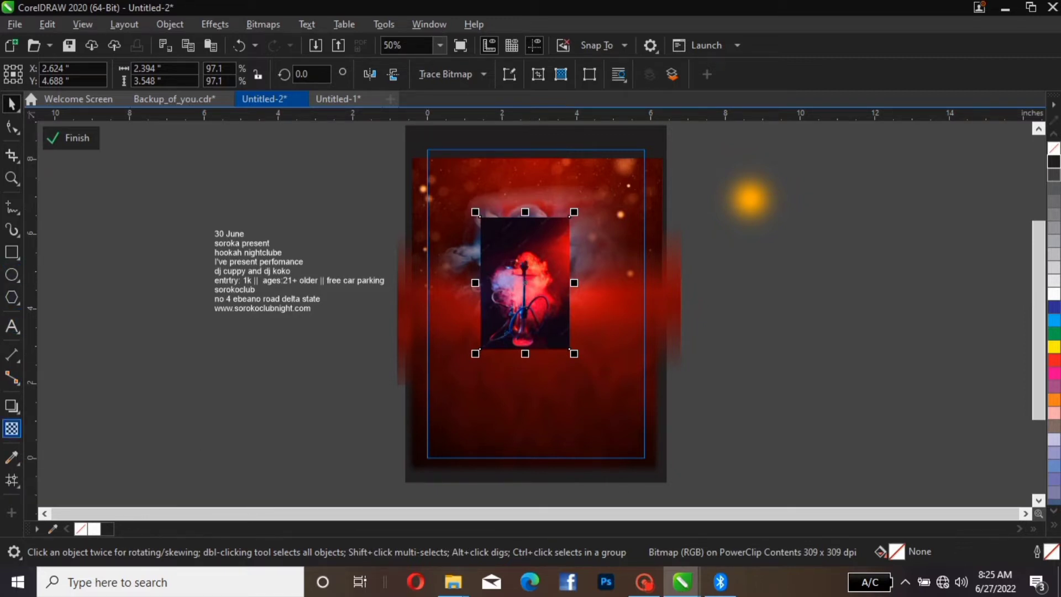
# Step: Fade out the hookah photo's upper edge with a vertical linear transparency and convert it to a 300 dpi RGB bitmap with transparent background
pyautogui.click(12, 428)
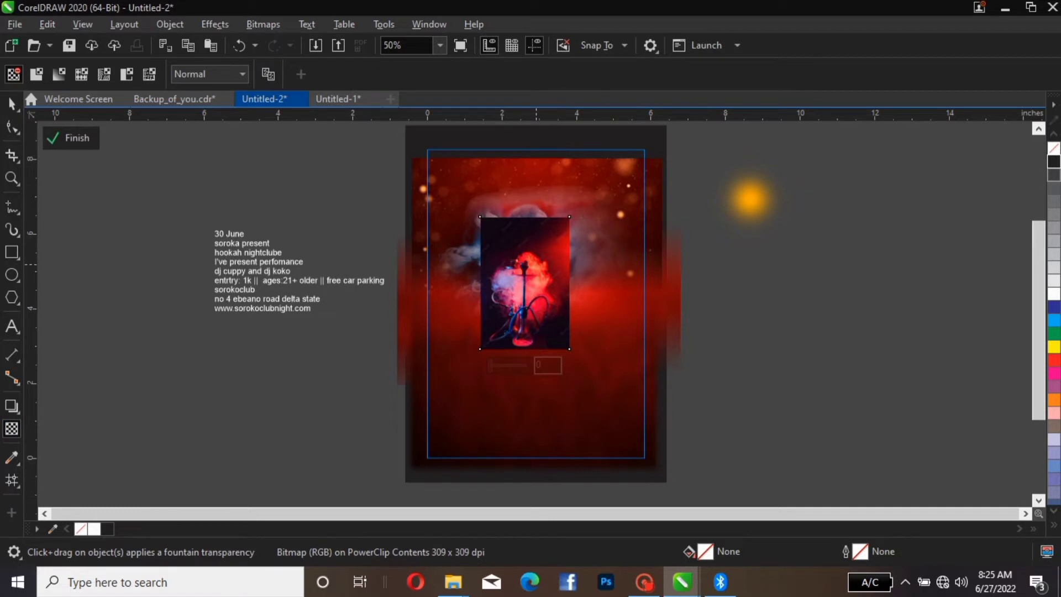
pyautogui.moveTo(534, 271); pyautogui.dragTo(538, 215)
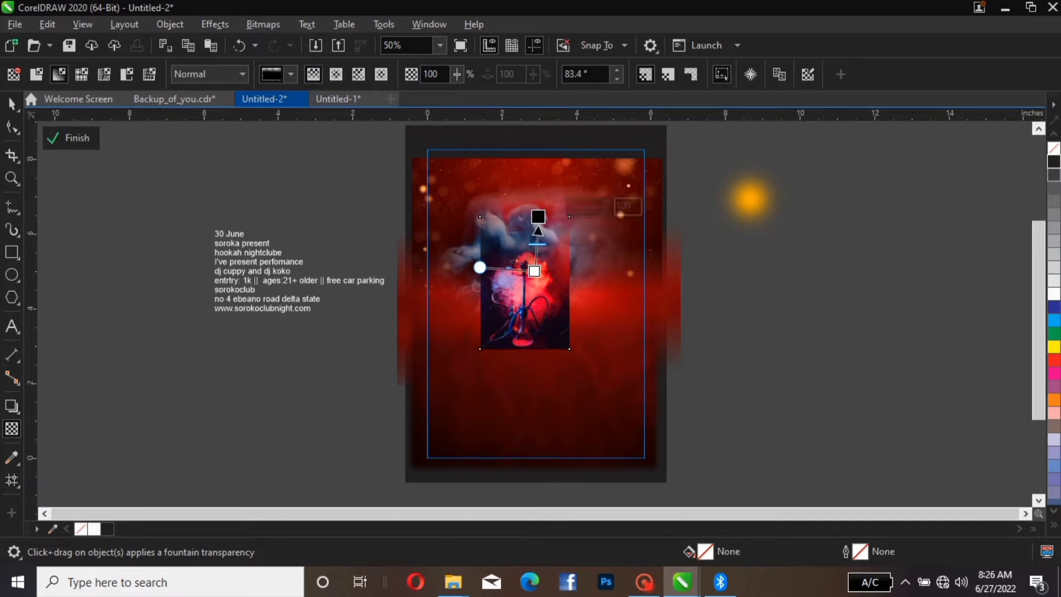
pyautogui.click(263, 25)
pyautogui.press('Up')
pyautogui.press('Up')
pyautogui.press('Up')
pyautogui.press('Up')
pyautogui.press('Up')
pyautogui.press('Up')
pyautogui.press('Up')
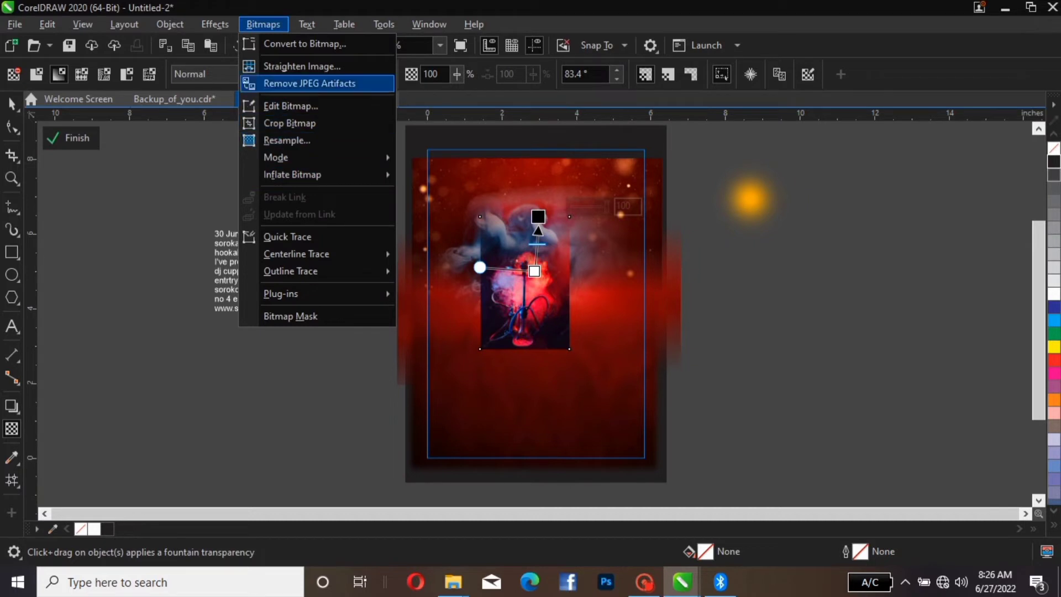
pyautogui.press('Return')
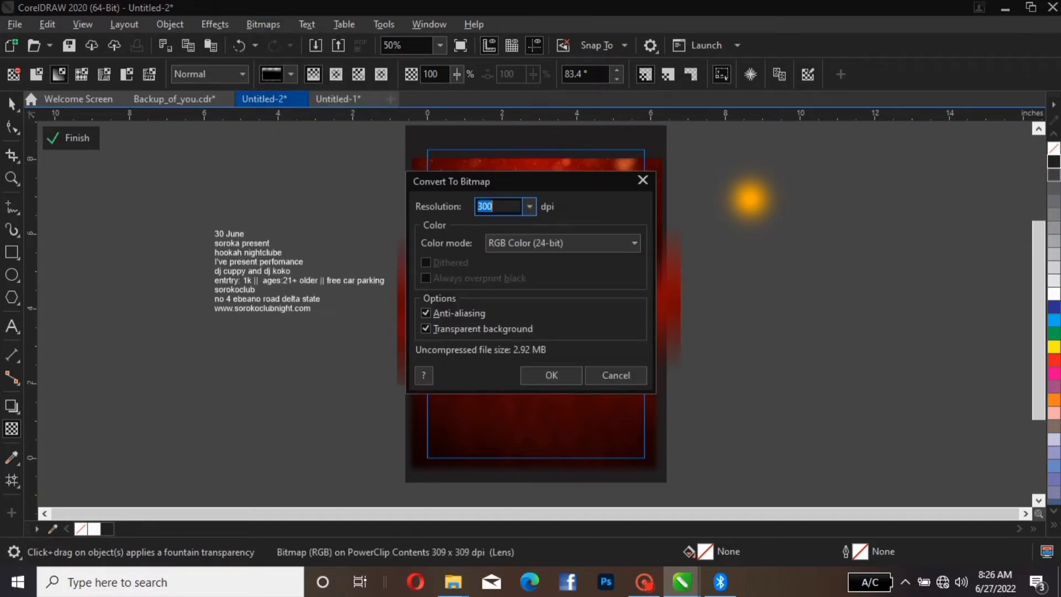
pyautogui.press('Return')
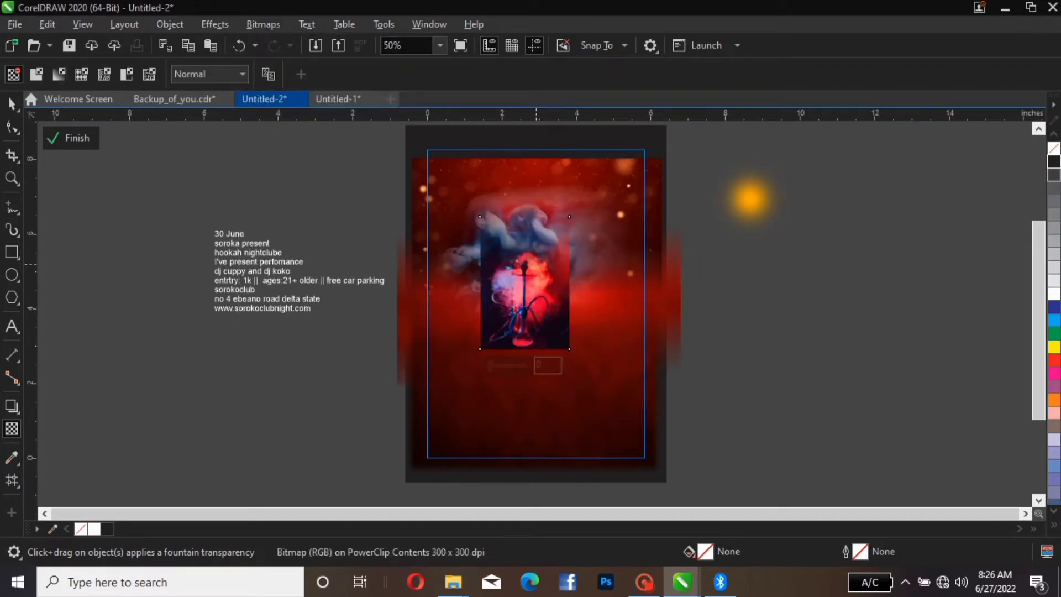
# Step: Fade out the hookah photo's right edge with a horizontal linear transparency and convert it to a 300 dpi RGB bitmap with transparent background
pyautogui.moveTo(533, 271)
pyautogui.mouseDown()
pyautogui.moveTo(592, 275)
pyautogui.moveTo(524, 283)
pyautogui.mouseUp()
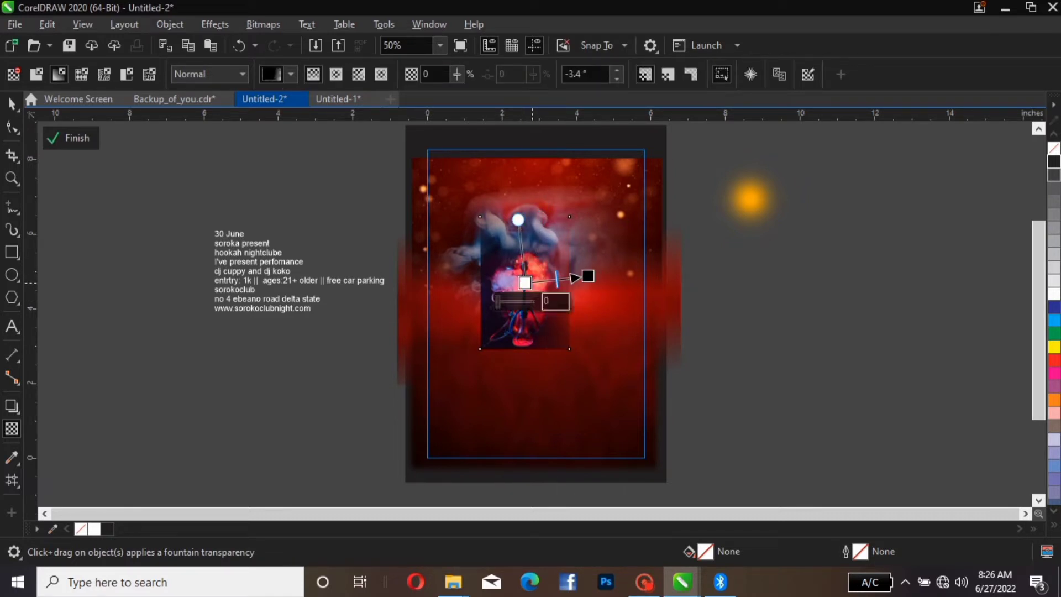
pyautogui.moveTo(588, 276); pyautogui.dragTo(569, 283)
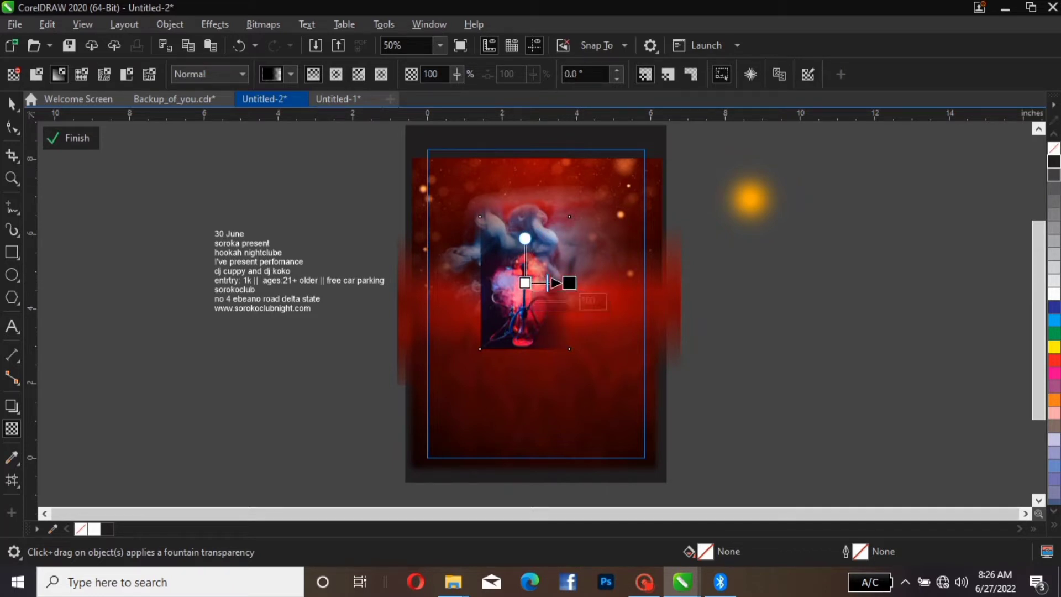
pyautogui.click(263, 24)
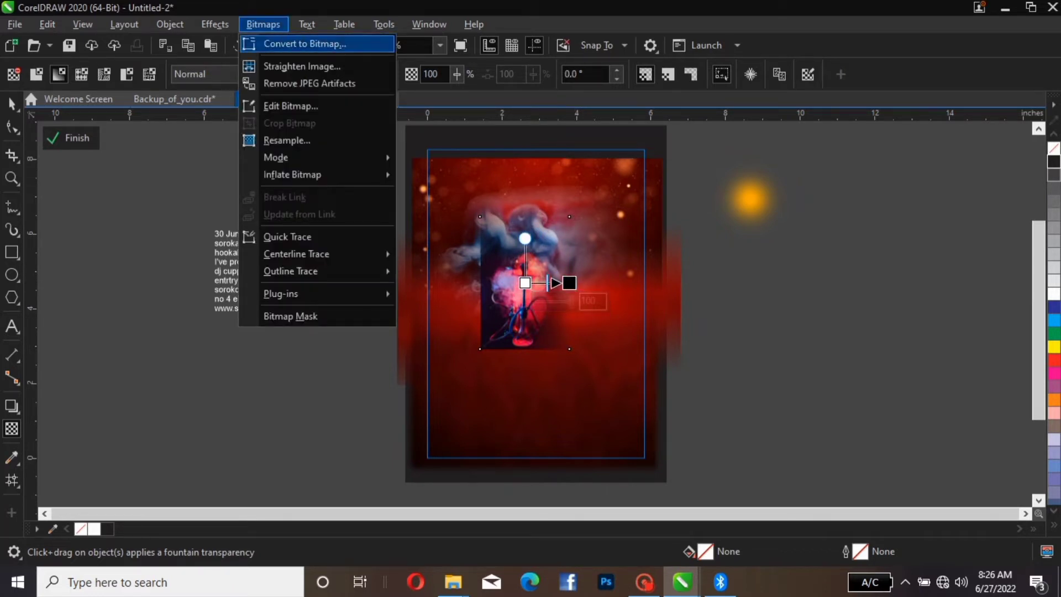
pyautogui.click(305, 44)
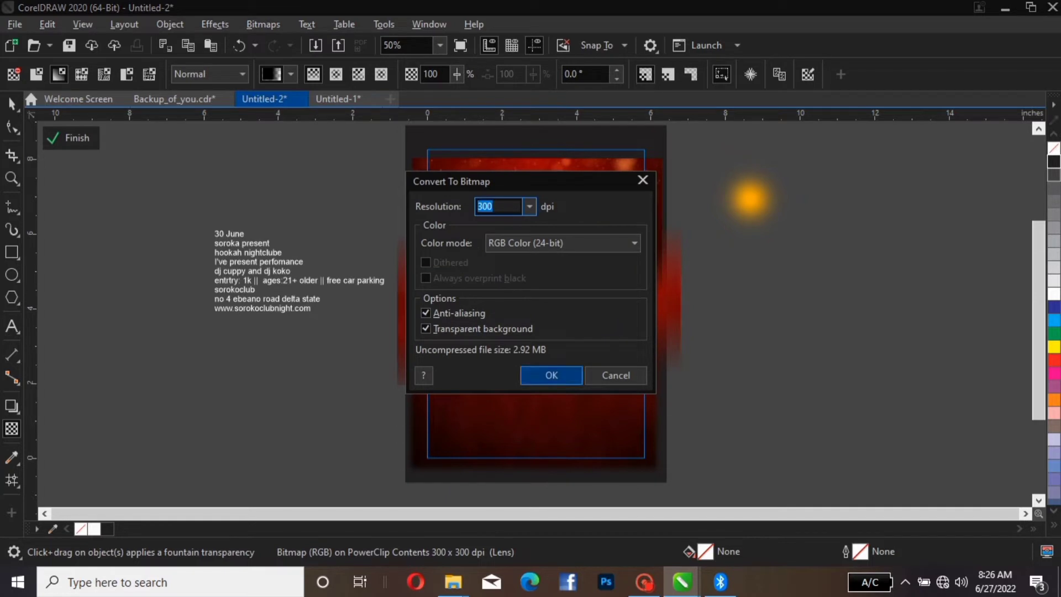
pyautogui.click(552, 375)
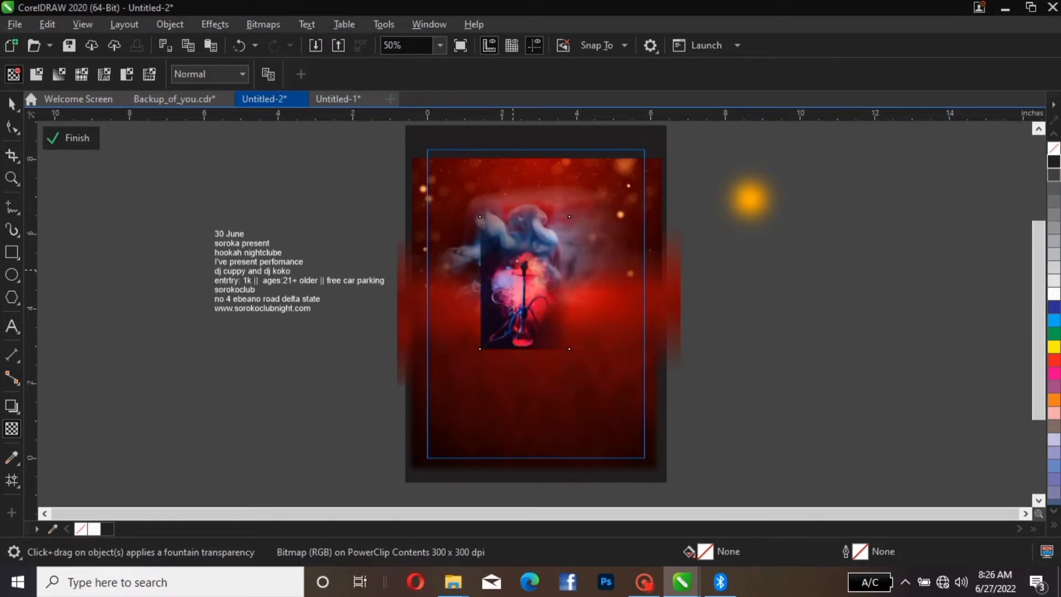
# Step: Fade out the hookah photo's left edge with a nearly horizontal linear transparency and convert it to a 300 dpi bitmap
pyautogui.moveTo(512, 271); pyautogui.dragTo(480, 275)
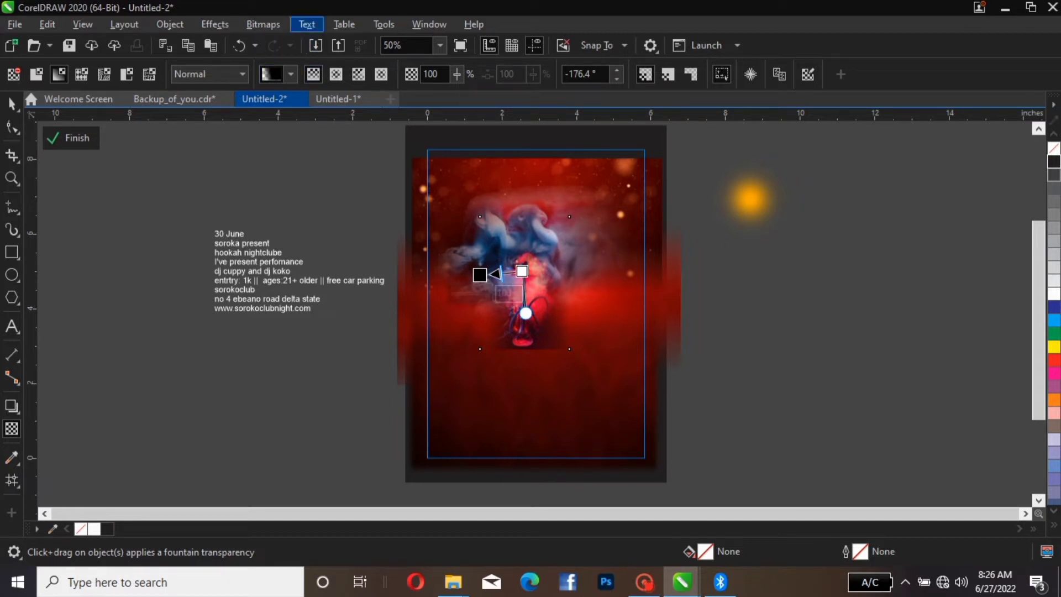
pyautogui.click(263, 24)
pyautogui.click(298, 42)
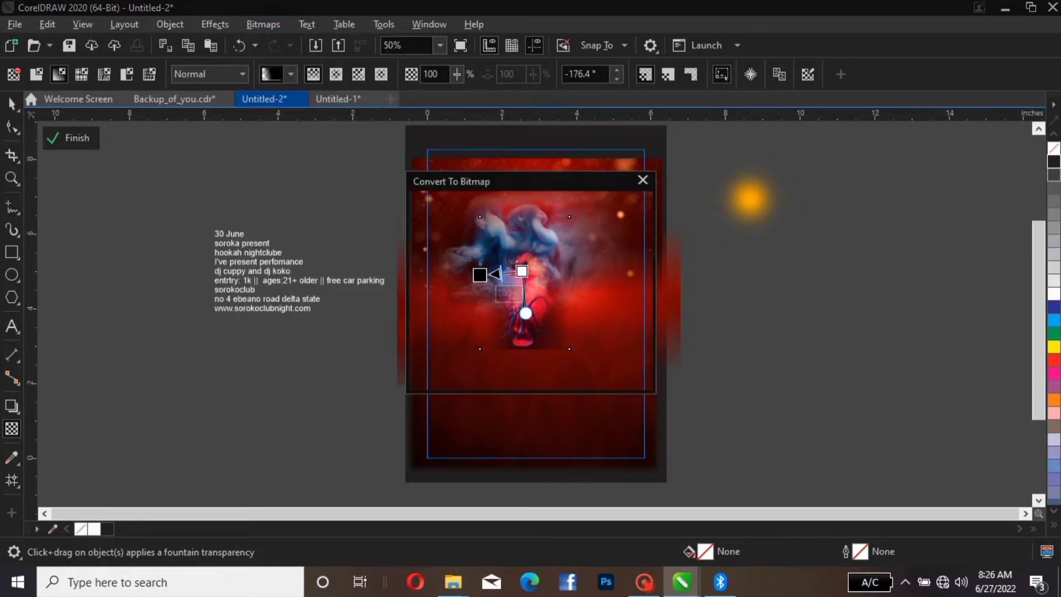
pyautogui.click(552, 375)
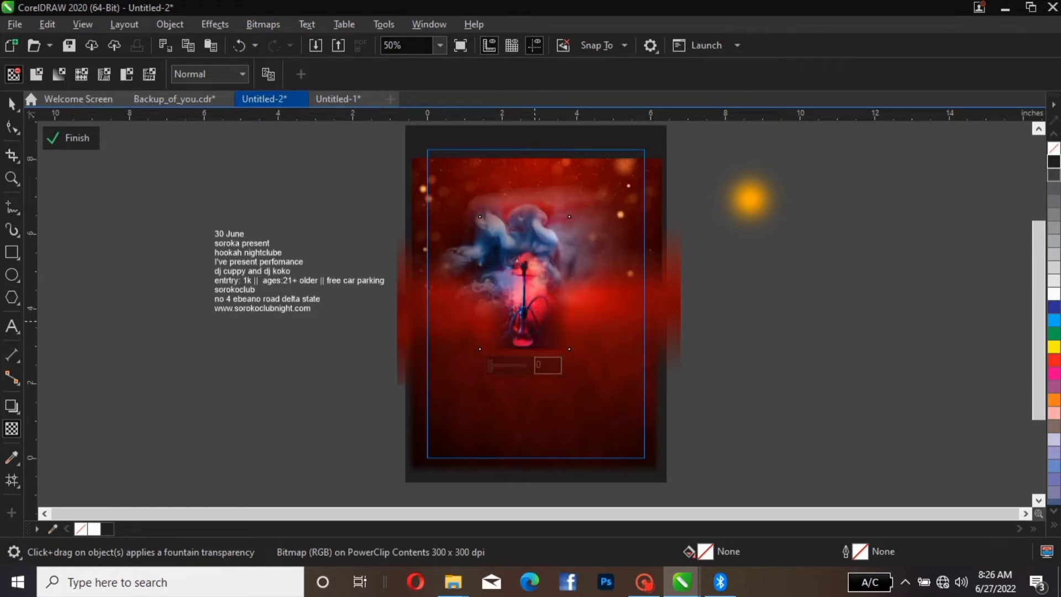
# Step: Fade out the hookah photo's lower edge with a nearly vertical linear transparency and convert it to a 300 dpi RGB bitmap with transparent background
pyautogui.moveTo(530, 314); pyautogui.dragTo(533, 362)
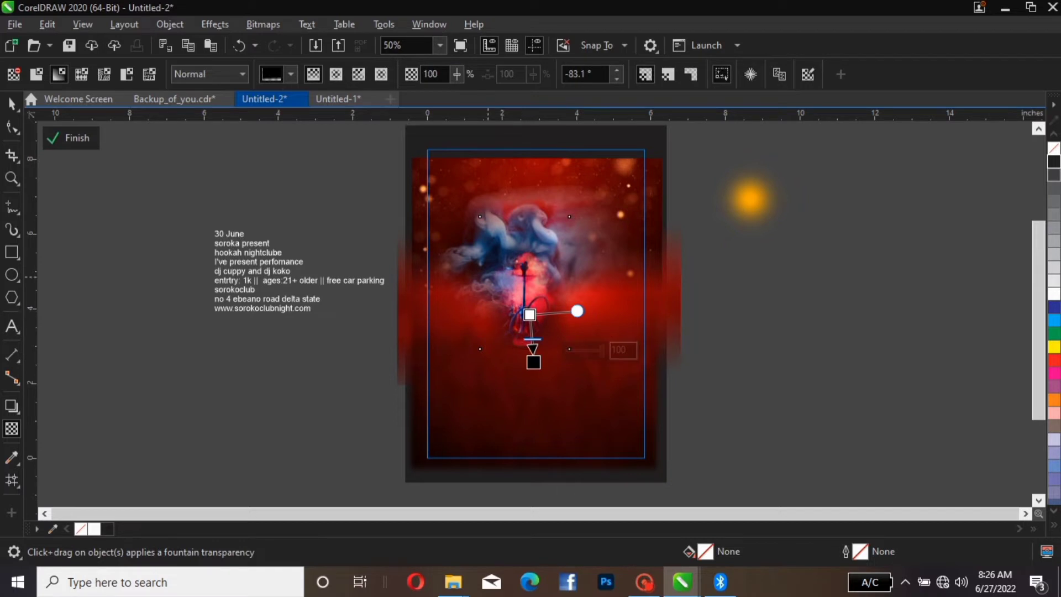
pyautogui.click(263, 24)
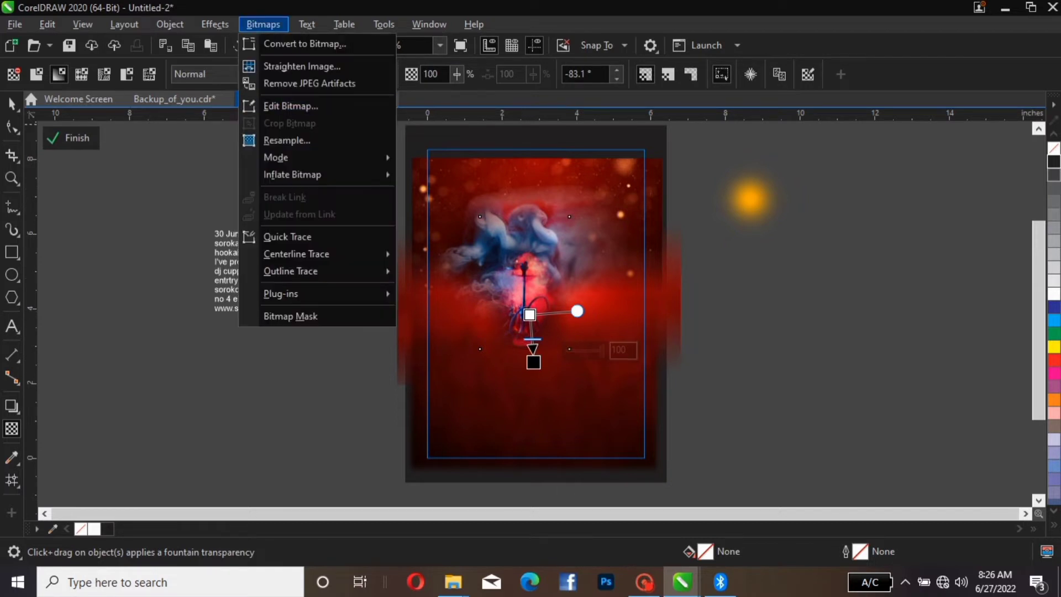
pyautogui.click(304, 44)
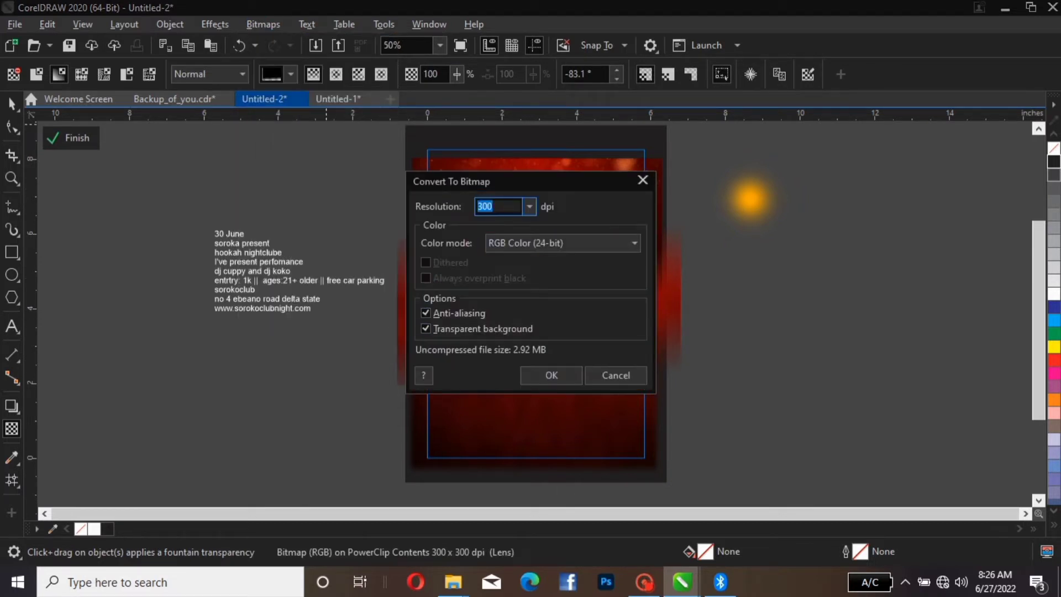
pyautogui.click(551, 375)
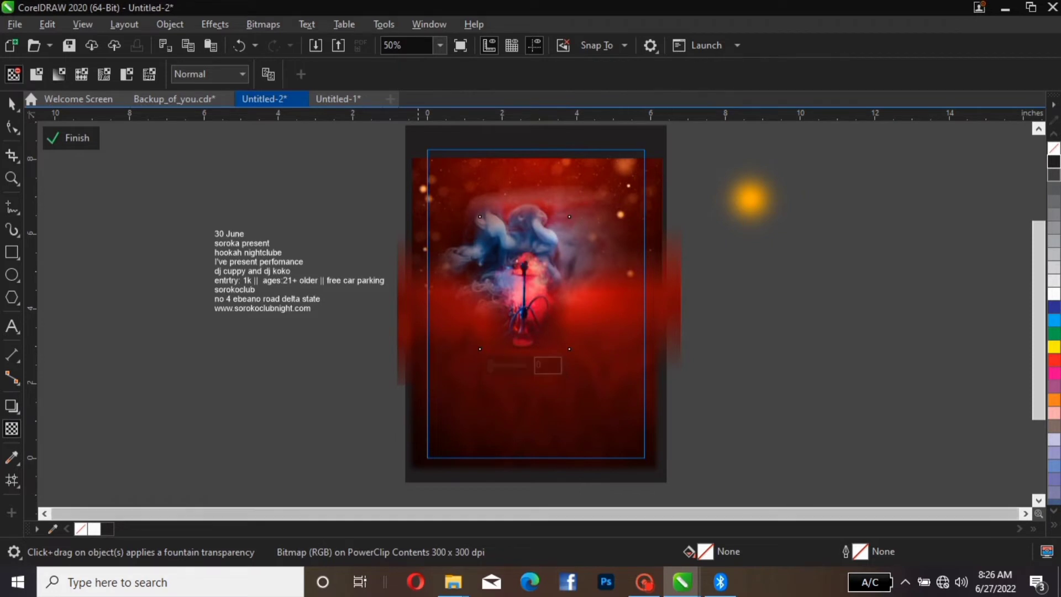
# Step: Apply another nearly vertical linear transparency to the hookah photo, starting higher, to soften its base further
pyautogui.click(12, 103)
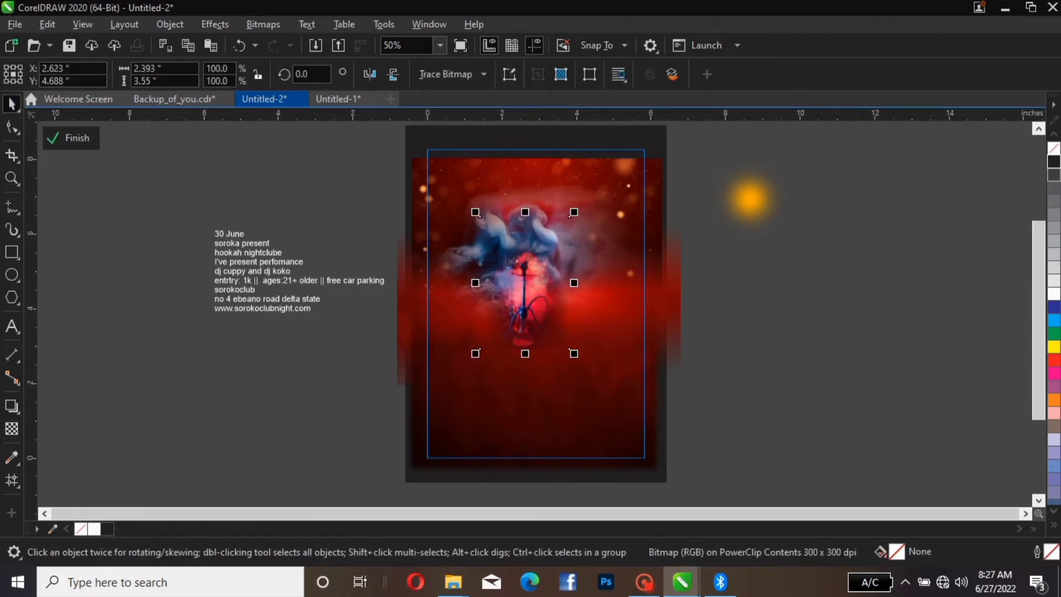
pyautogui.click(11, 428)
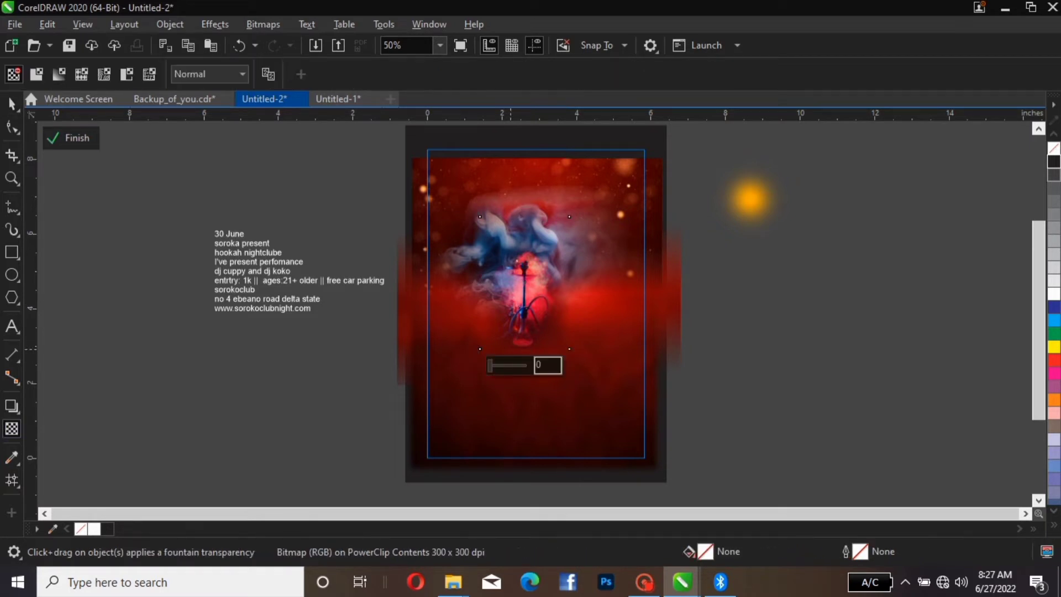
pyautogui.moveTo(526, 303); pyautogui.dragTo(534, 372)
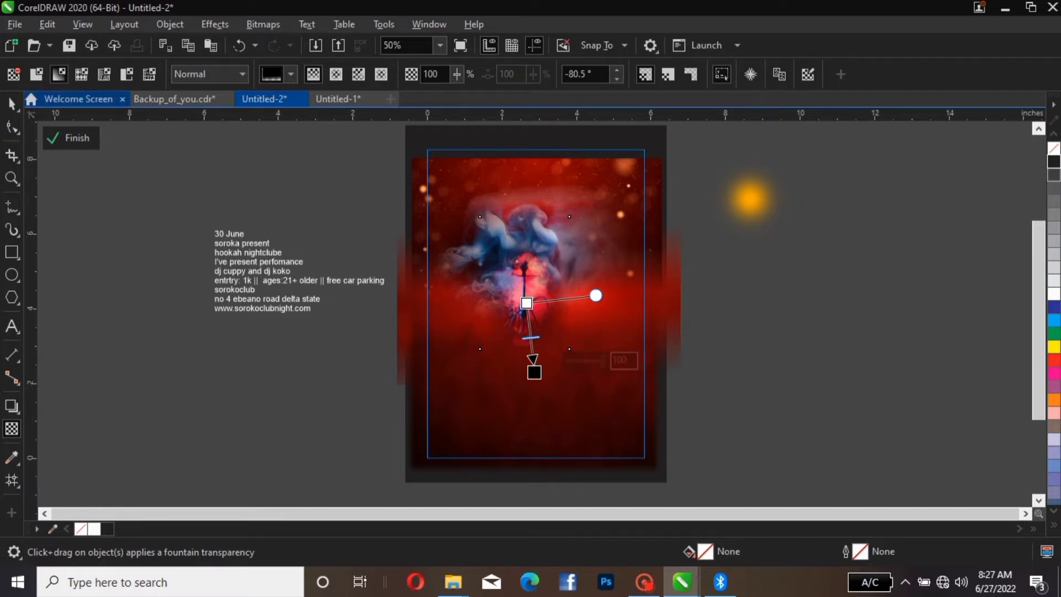
# Step: Move the hookah photo slightly up over the smoke and enlarge it to about 3.6 by 5.3 inches
pyautogui.click(11, 103)
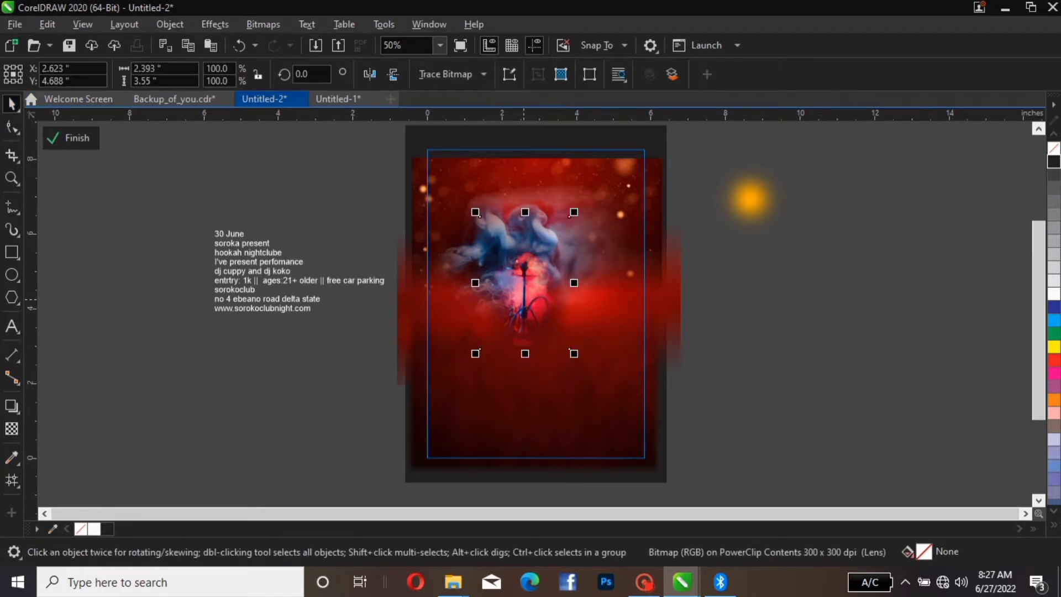
pyautogui.moveTo(523, 302); pyautogui.dragTo(525, 284)
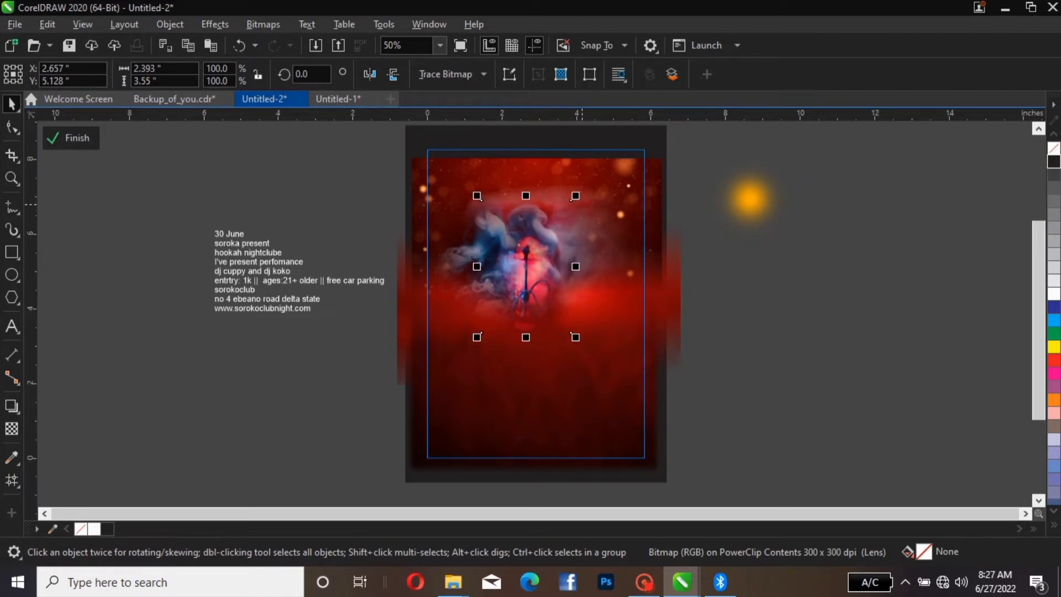
pyautogui.moveTo(576, 196); pyautogui.dragTo(596, 165)
pyautogui.keyDown('shift'); pyautogui.click(537, 280); pyautogui.keyUp('shift')
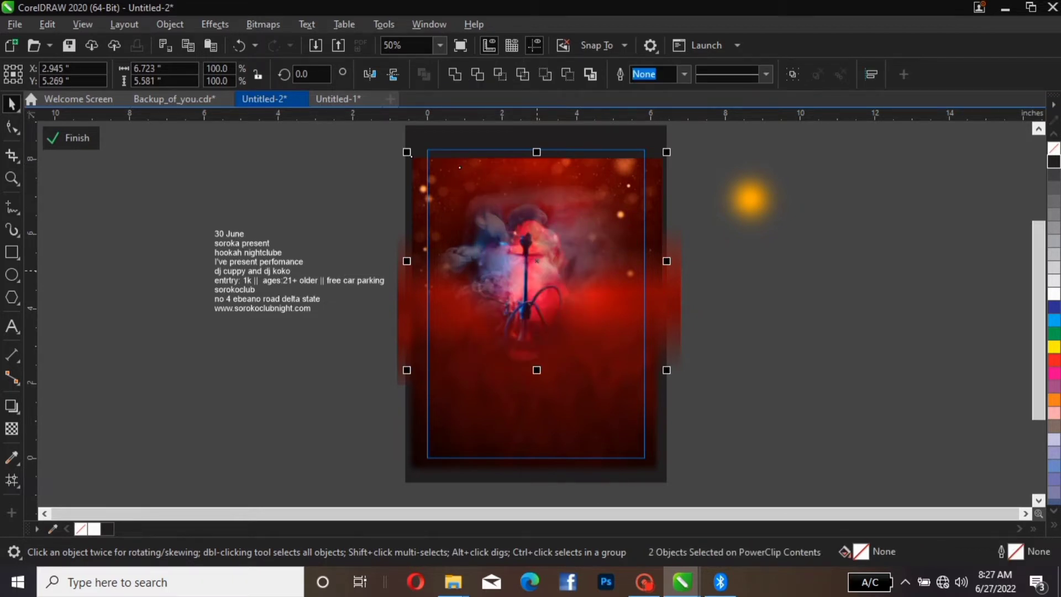
pyautogui.moveTo(537, 279); pyautogui.dragTo(544, 280)
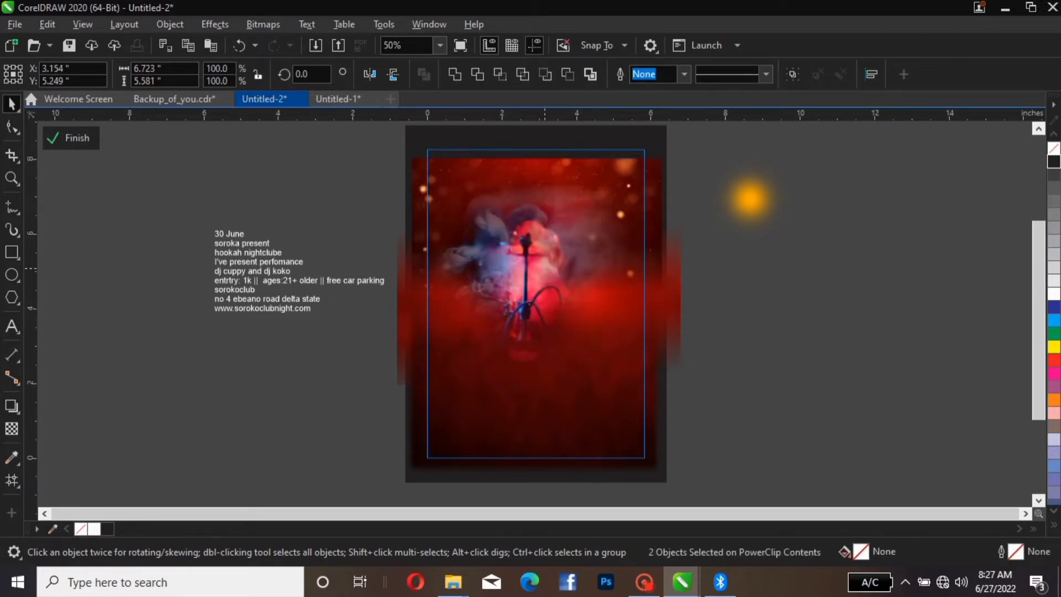
pyautogui.hotkey('ctrl', 'z')
pyautogui.click(865, 214)
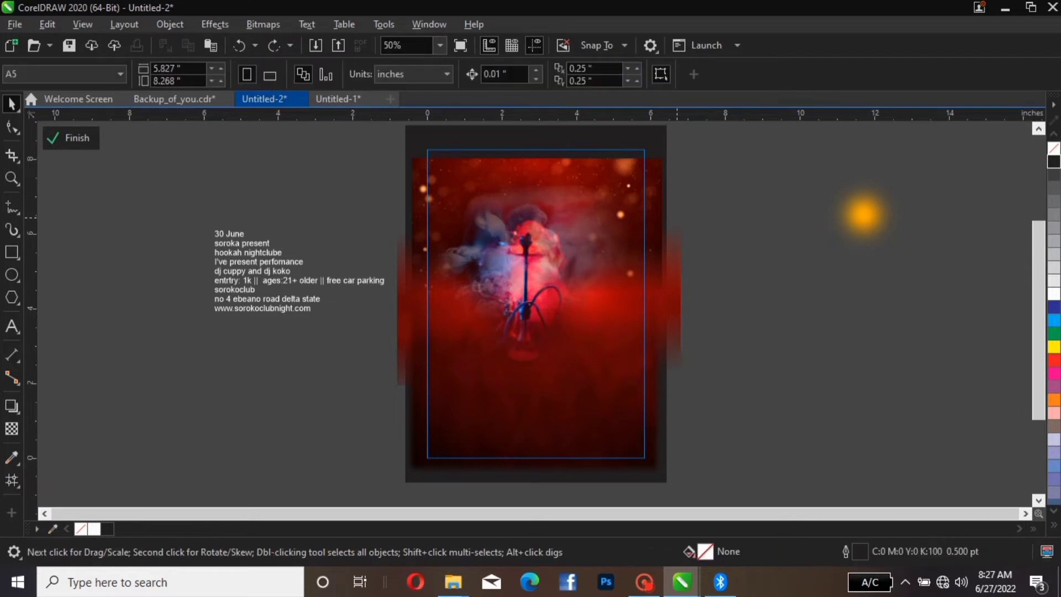
# Step: Move the hookah photo and the smoke image off the page into the empty area beside the flyer
pyautogui.click(526, 294)
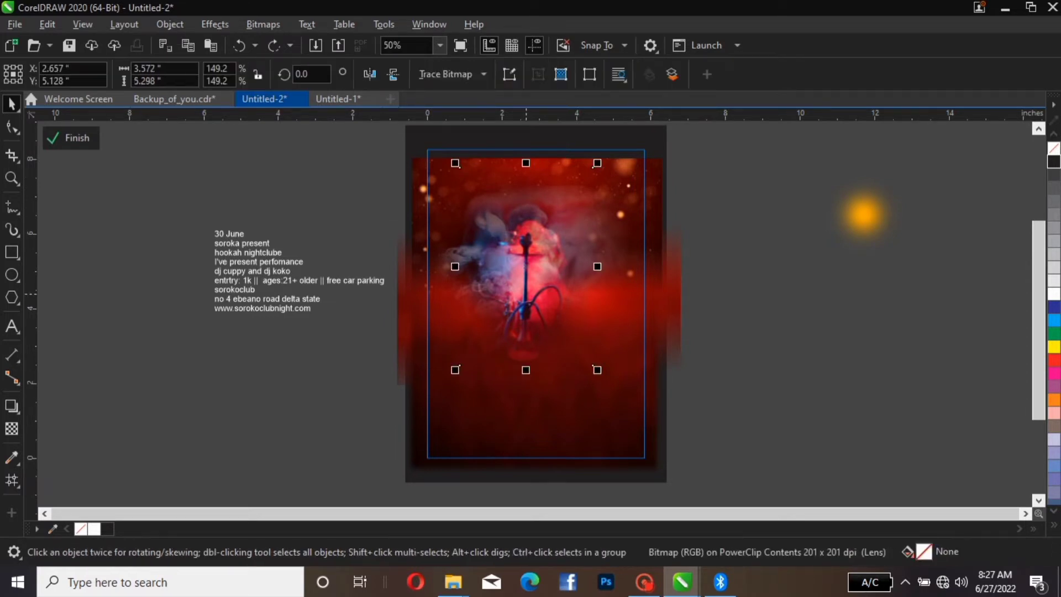
pyautogui.moveTo(526, 294); pyautogui.dragTo(725, 320)
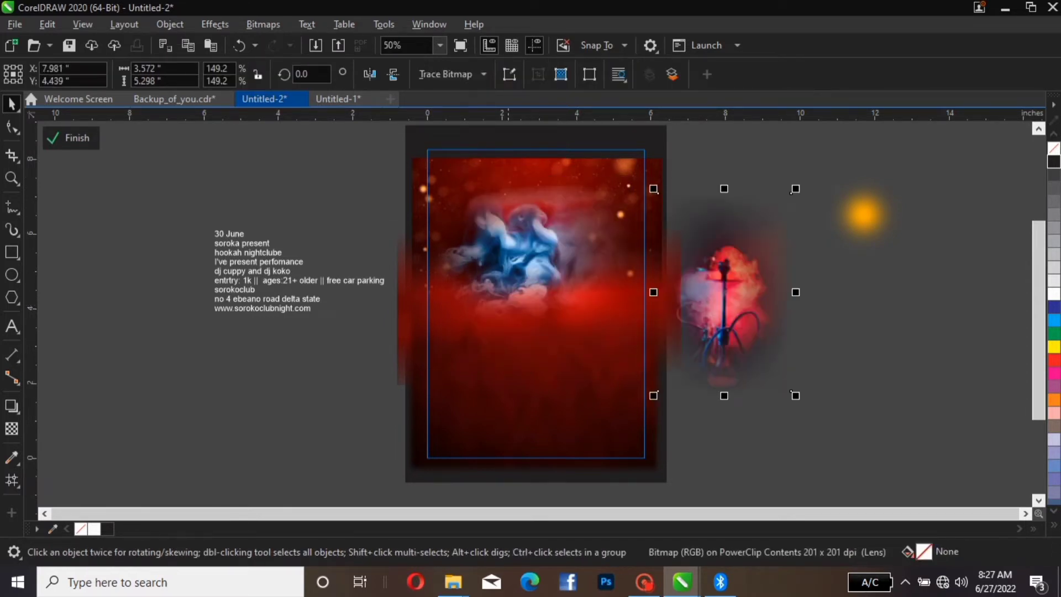
pyautogui.click(504, 247)
pyautogui.moveTo(504, 247); pyautogui.dragTo(721, 205)
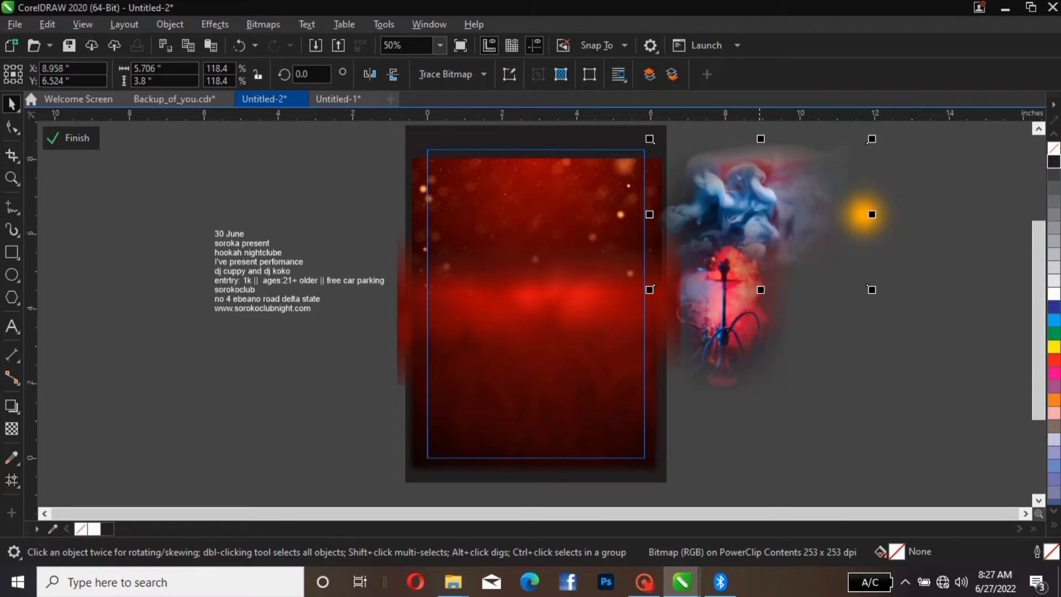
# Step: Overlap the hookah photo and smoke image beside the page, and move the orange glow away from them
pyautogui.click(741, 314)
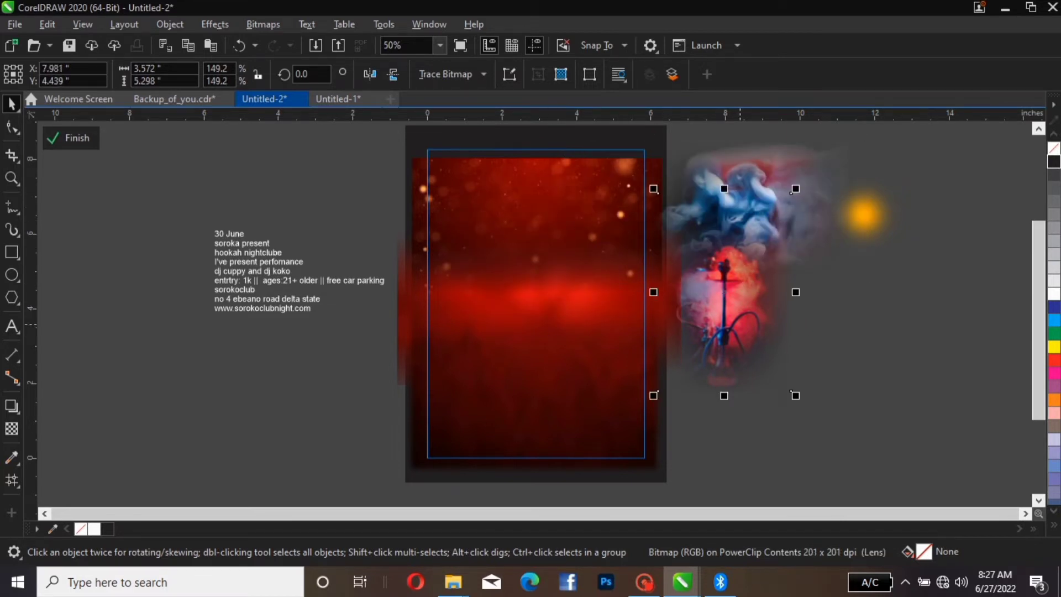
pyautogui.moveTo(725, 325); pyautogui.dragTo(743, 308)
pyautogui.moveTo(765, 201); pyautogui.dragTo(792, 271)
pyautogui.moveTo(742, 333); pyautogui.dragTo(799, 337)
pyautogui.moveTo(868, 216); pyautogui.dragTo(924, 179)
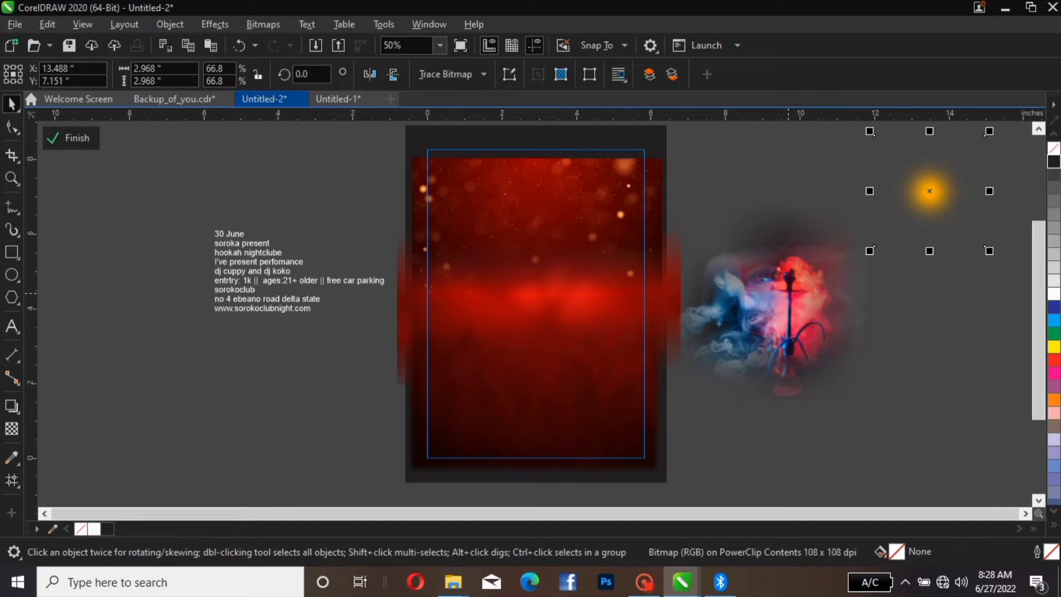
# Step: Lower the hookah photo slightly against the smoke and enlarge the smoke image to about 6.1 by 4.1 inches
pyautogui.moveTo(788, 292); pyautogui.dragTo(783, 307)
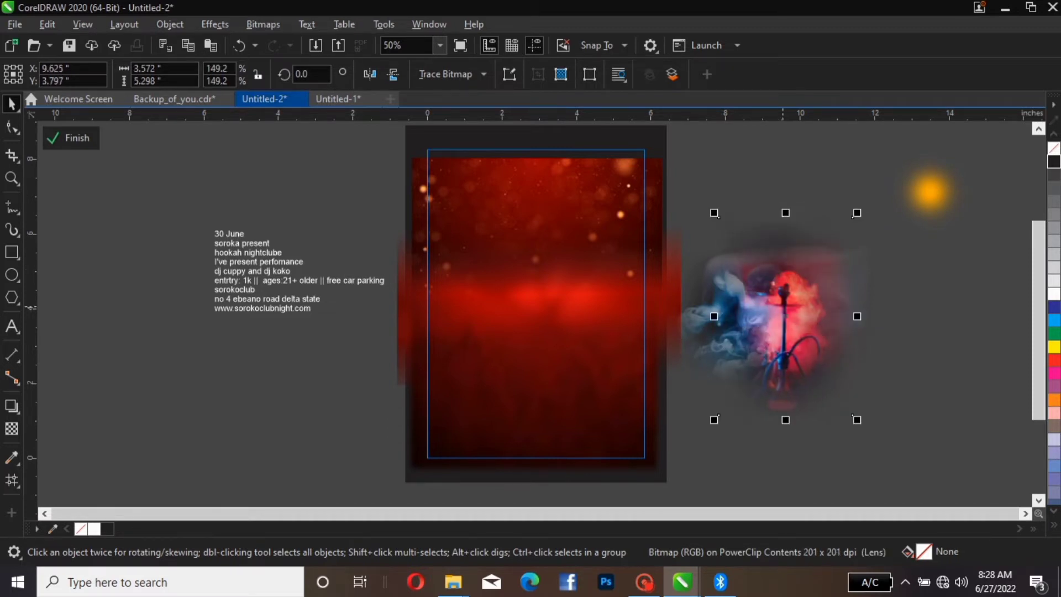
pyautogui.click(863, 268)
pyautogui.click(853, 253)
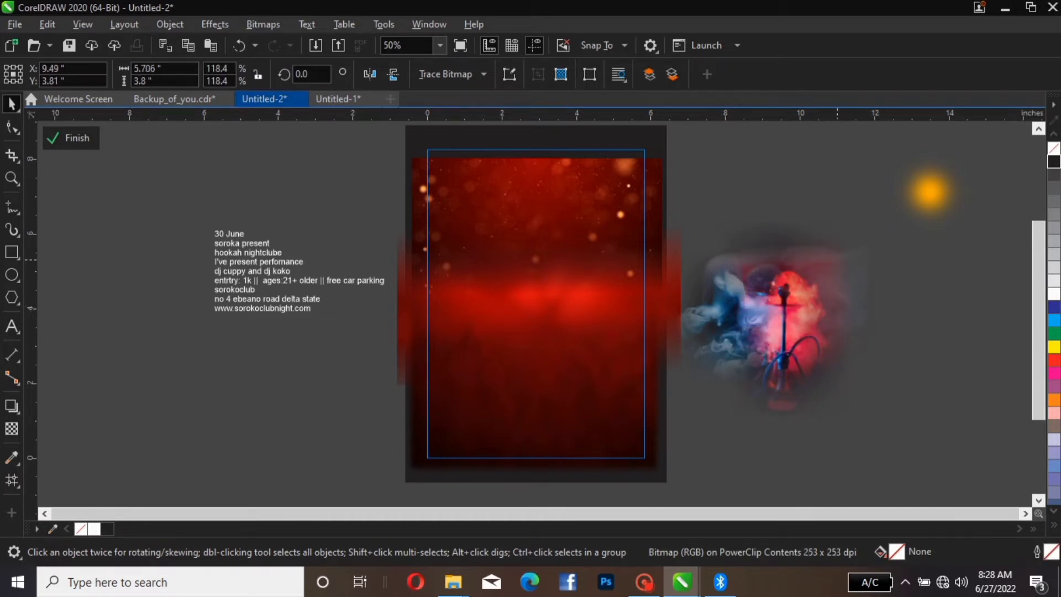
pyautogui.click(873, 326)
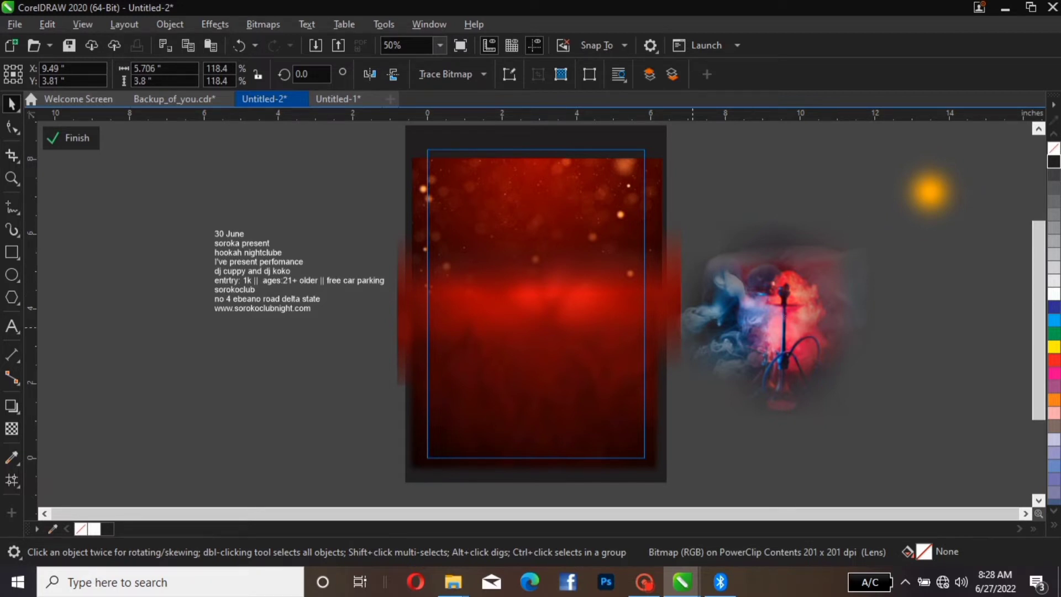
pyautogui.moveTo(891, 240); pyautogui.dragTo(906, 230)
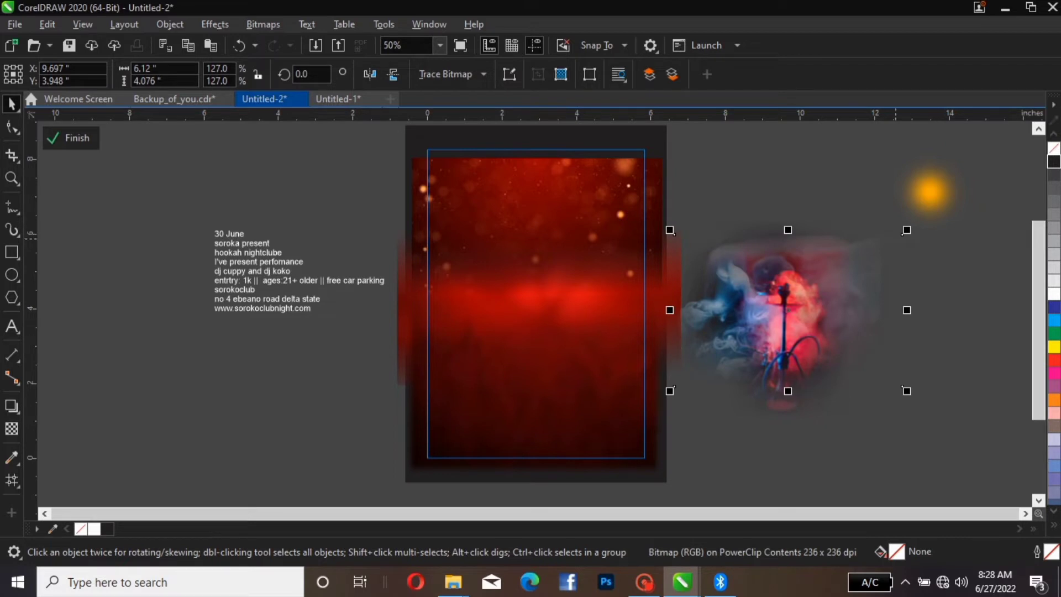
# Step: Place the orange glow above the overlapped images and group the hookah photo with the smoke image
pyautogui.moveTo(930, 192); pyautogui.dragTo(764, 187)
pyautogui.moveTo(947, 401); pyautogui.dragTo(660, 427)
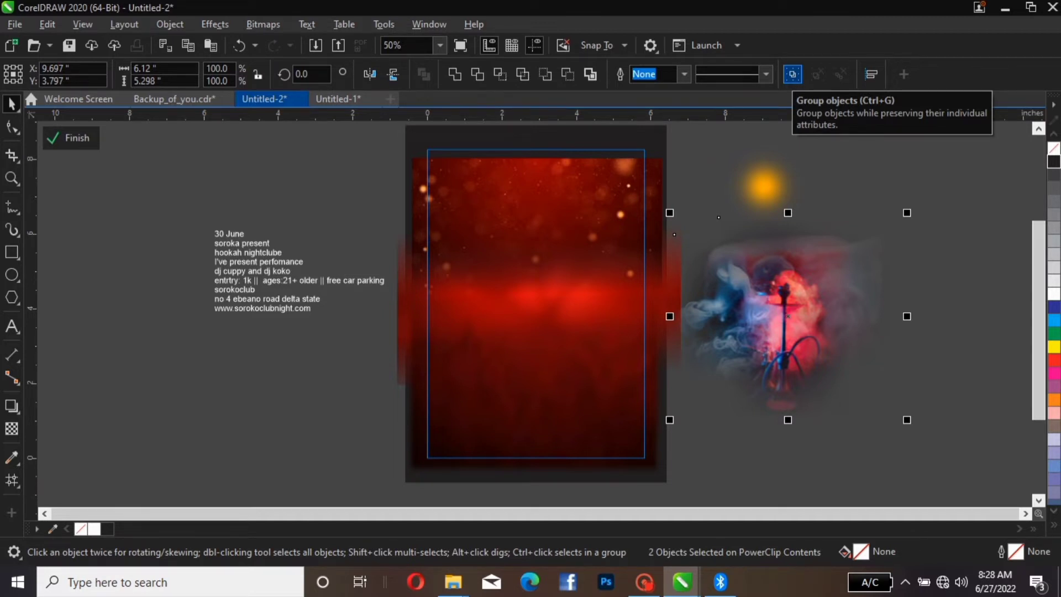
pyautogui.click(792, 74)
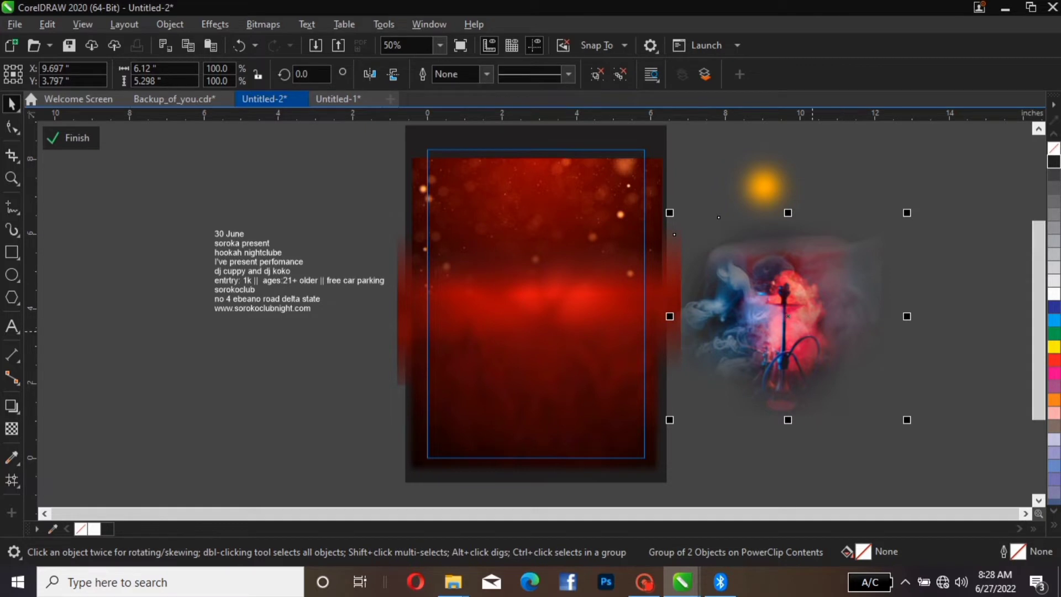
pyautogui.moveTo(787, 316)
pyautogui.mouseDown()
pyautogui.moveTo(772, 306)
pyautogui.moveTo(552, 296)
pyautogui.moveTo(787, 305)
pyautogui.mouseUp()
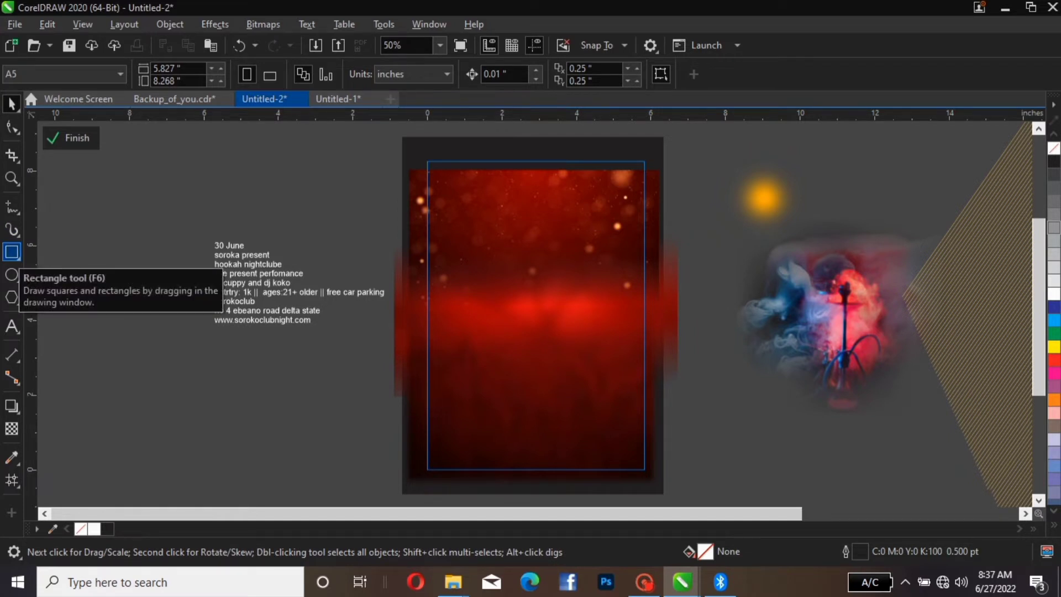
# Step: Draw a rectangle about 7.8 by 3.5 inches and position it across the lower part of the page
pyautogui.click(12, 252)
pyautogui.moveTo(289, 352); pyautogui.dragTo(582, 485)
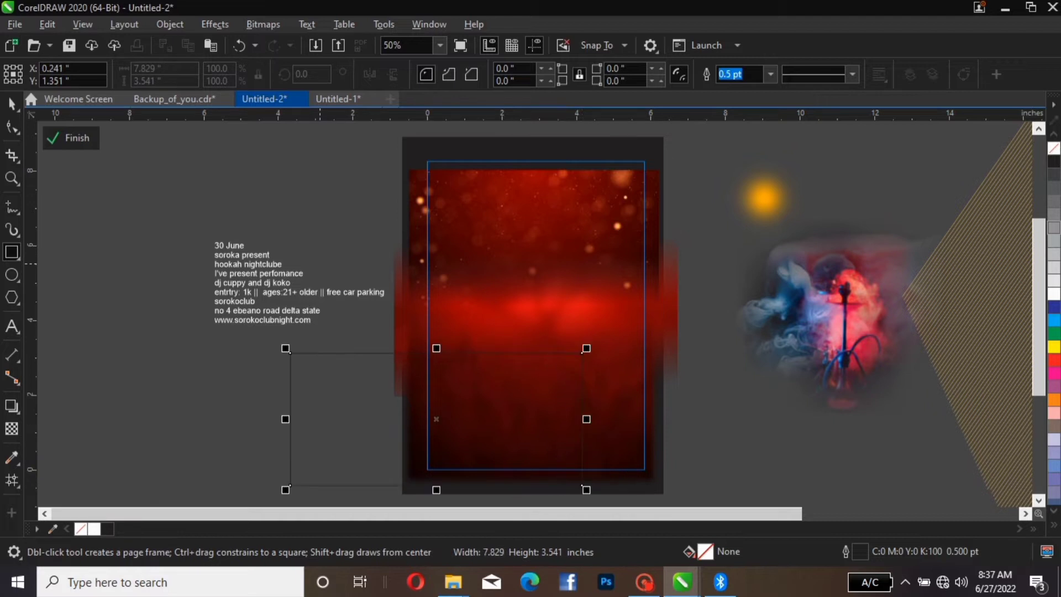
pyautogui.click(12, 103)
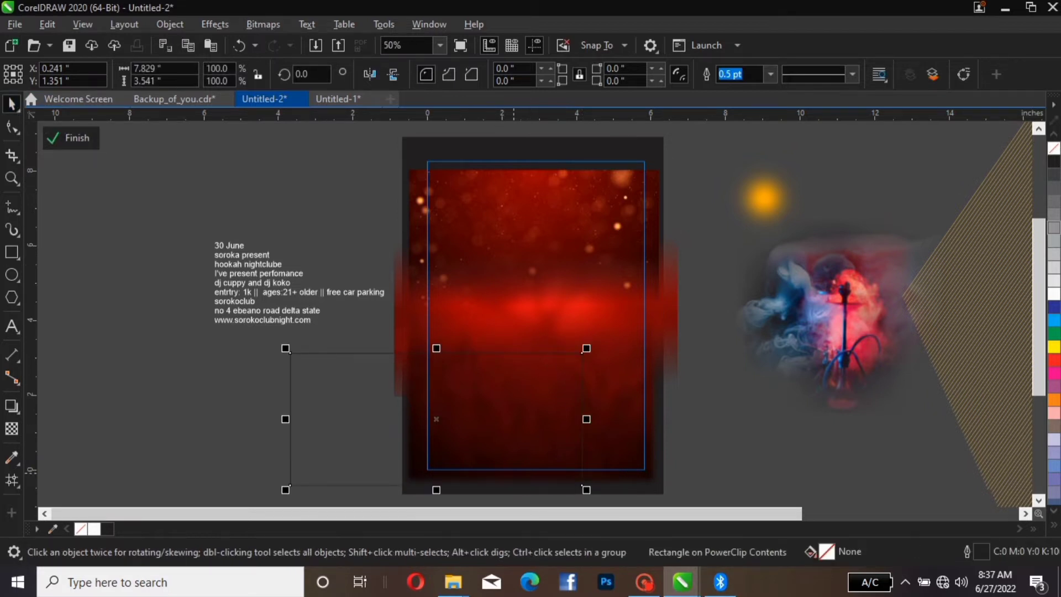
pyautogui.moveTo(445, 424); pyautogui.dragTo(541, 434)
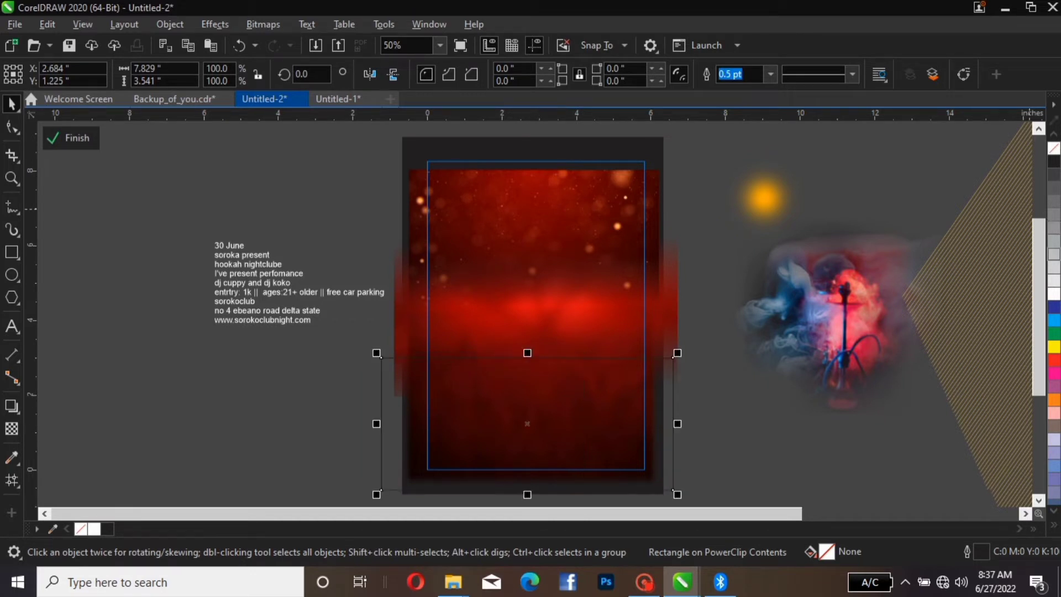
# Step: Fill the rectangle with black (K:100) and remove its outline
pyautogui.click(1054, 161)
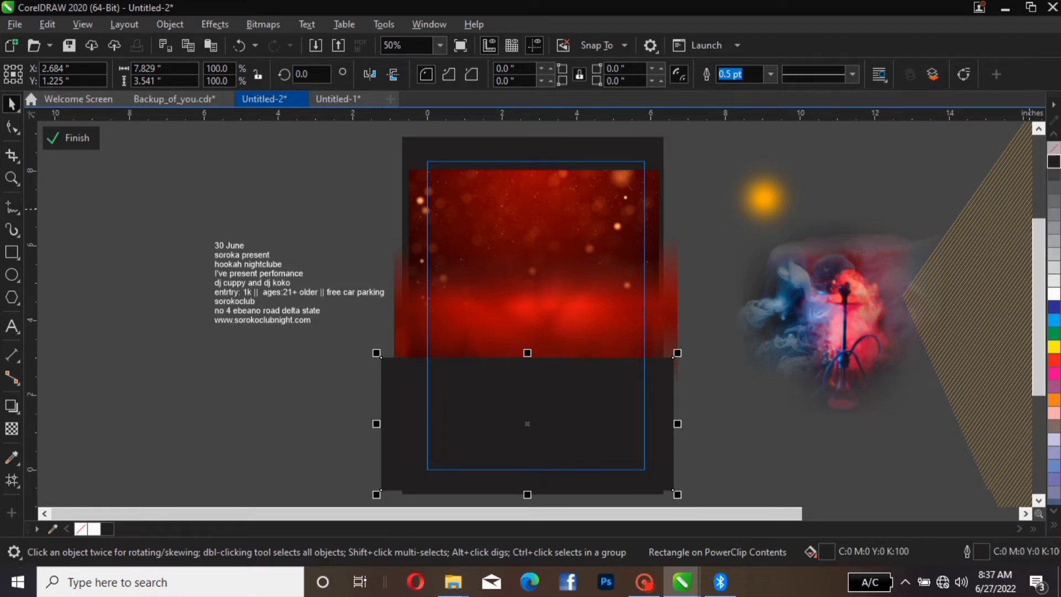
pyautogui.press('Escape')
pyautogui.rightClick(1053, 148)
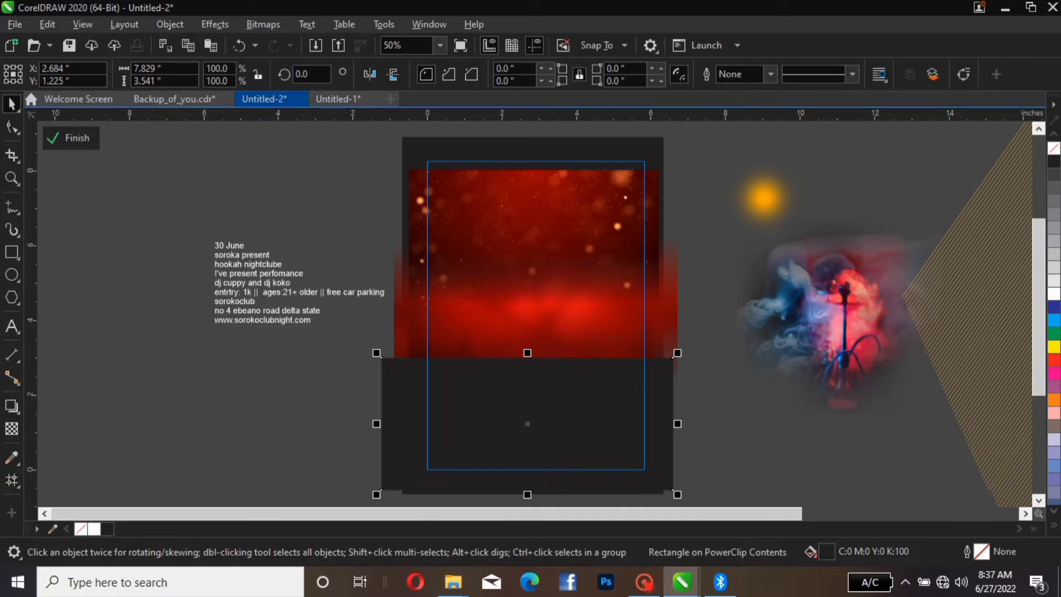
# Step: Fade out the black rectangle's upper edge with a vertical linear transparency running from near its base to just above its top
pyautogui.click(12, 428)
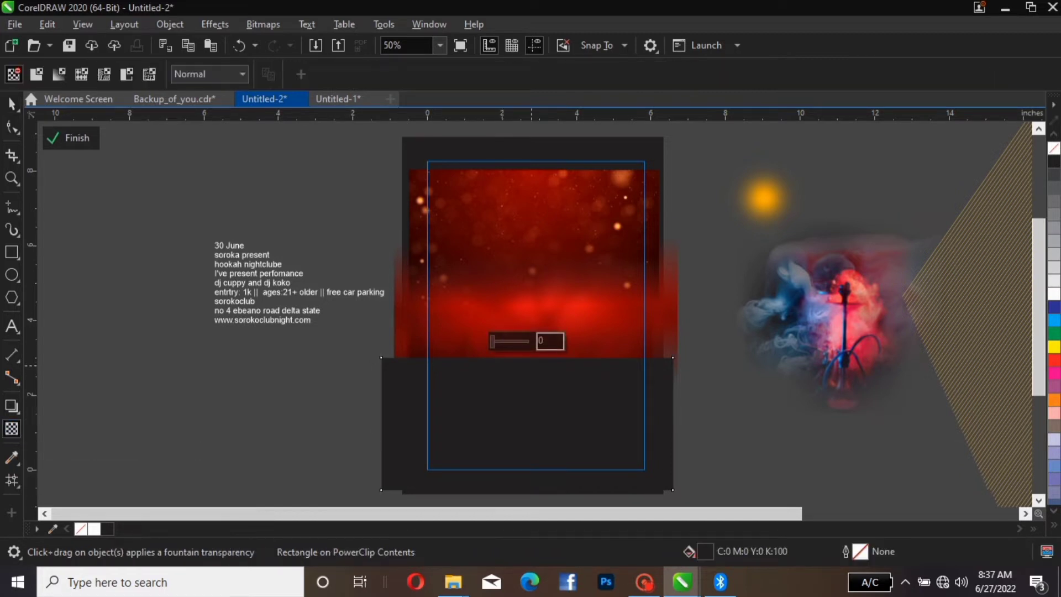
pyautogui.moveTo(531, 357); pyautogui.dragTo(514, 458)
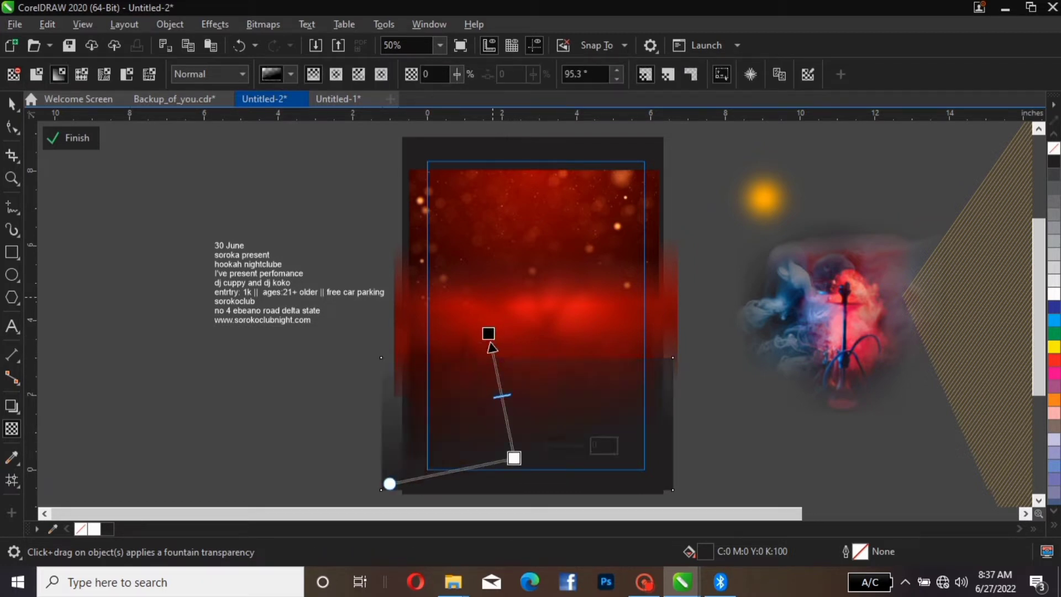
pyautogui.moveTo(488, 333); pyautogui.dragTo(519, 351)
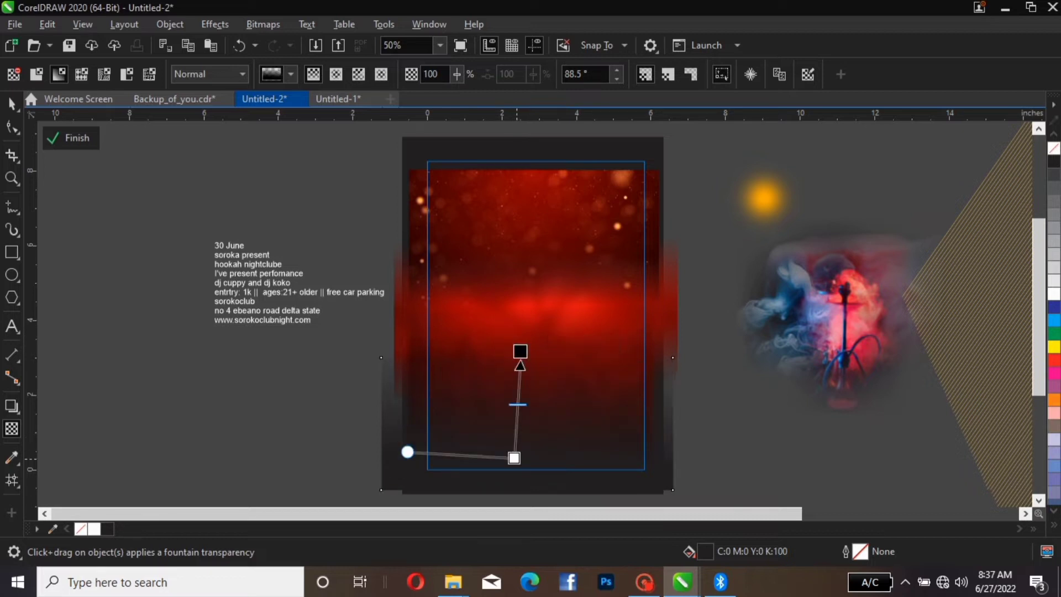
pyautogui.moveTo(513, 458); pyautogui.dragTo(521, 485)
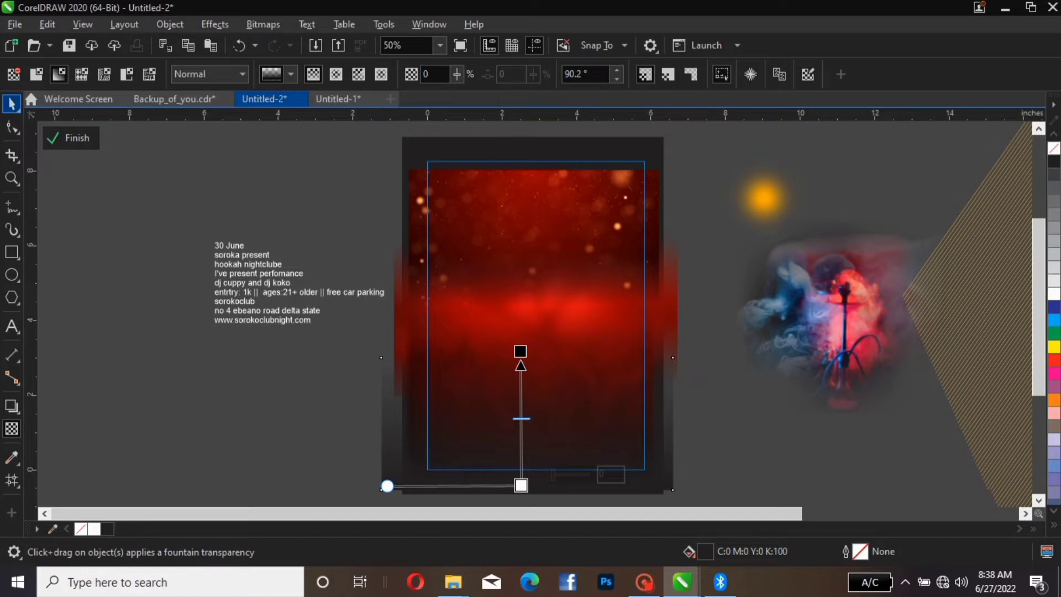
# Step: Stretch the faded black rectangle to about 4.8 inches tall and shift it down over the page's lower edge
pyautogui.click(11, 102)
pyautogui.moveTo(527, 353); pyautogui.dragTo(527, 305)
pyautogui.moveTo(551, 379); pyautogui.dragTo(554, 403)
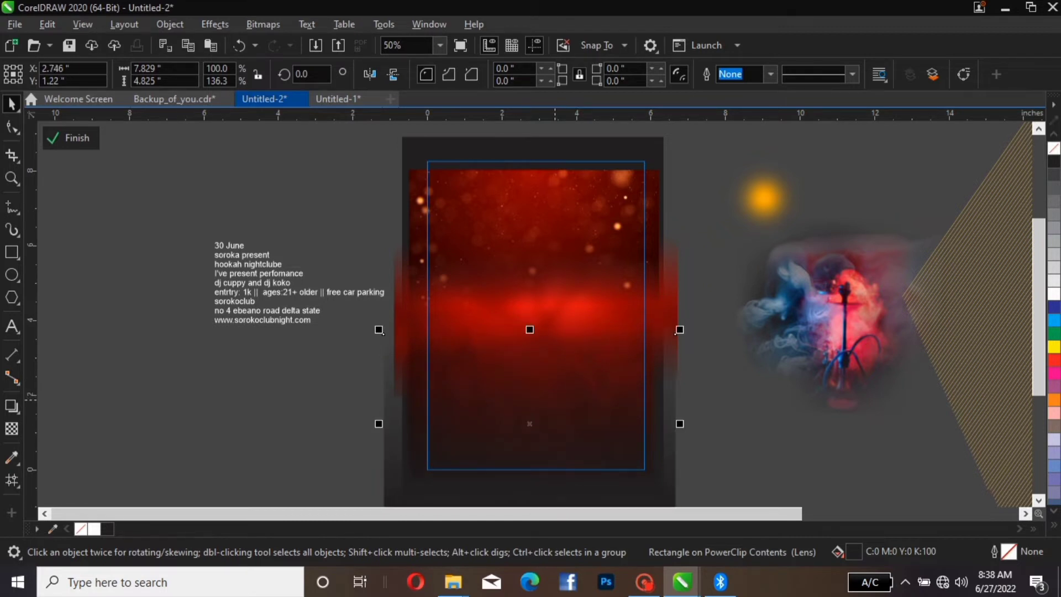
pyautogui.moveTo(674, 333); pyautogui.dragTo(664, 357)
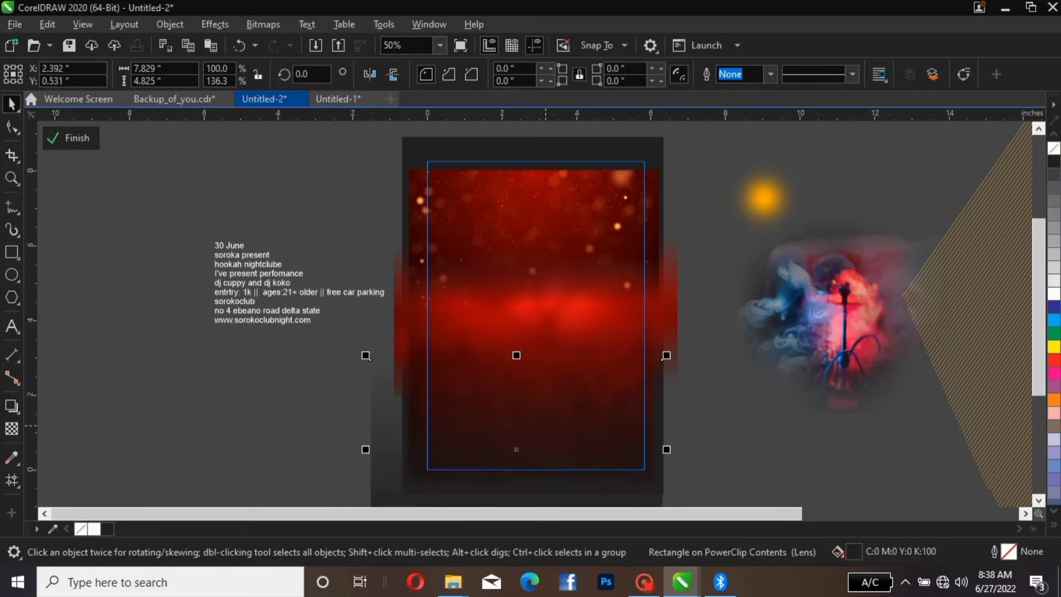
# Step: Stretch the faded black rectangle to about 6.4 inches tall and refit its vertical linear transparency from near its base to its top
pyautogui.moveTo(524, 359); pyautogui.dragTo(524, 309)
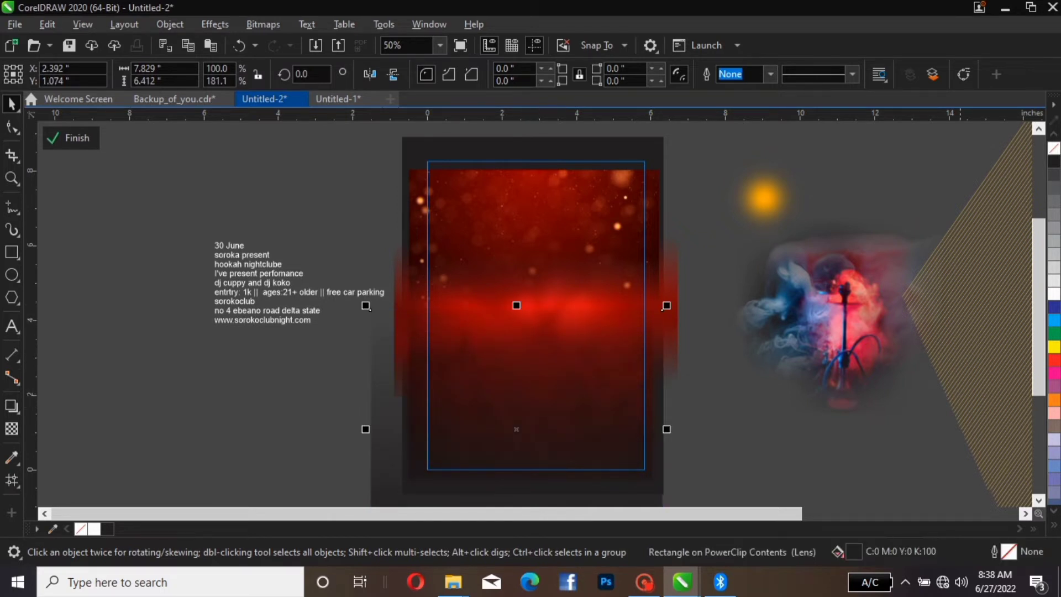
pyautogui.scroll(-3, 661, 357)
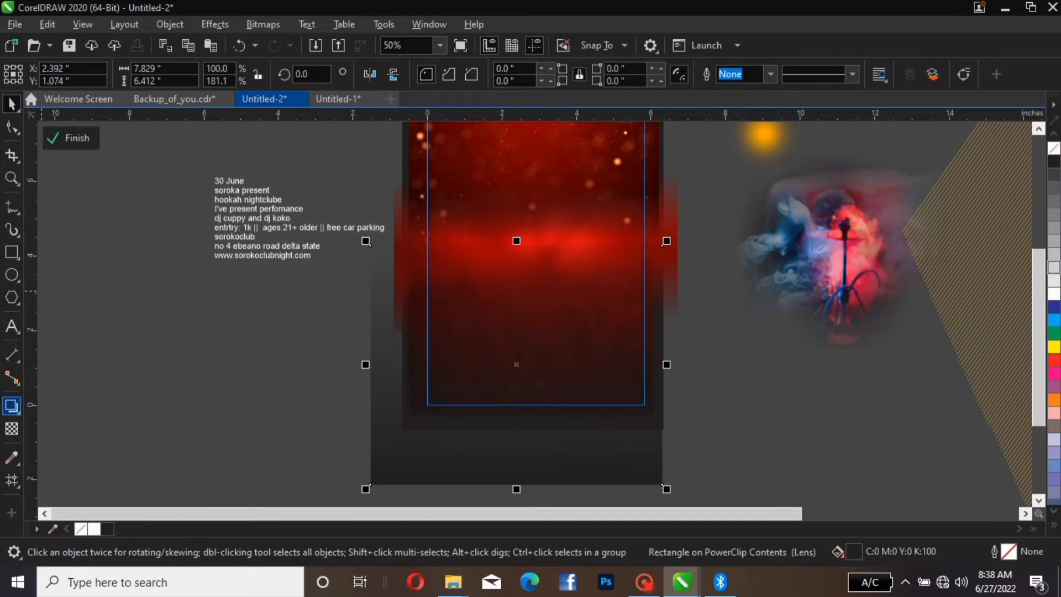
pyautogui.click(12, 428)
pyautogui.moveTo(510, 475); pyautogui.dragTo(510, 233)
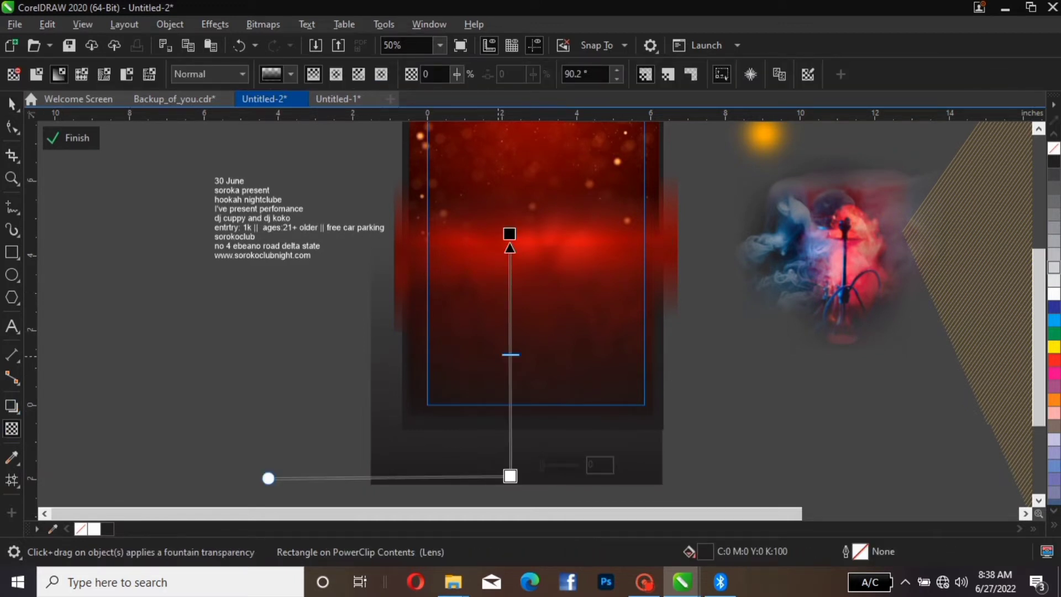
pyautogui.moveTo(509, 354)
pyautogui.mouseDown()
pyautogui.moveTo(510, 420)
pyautogui.moveTo(510, 365)
pyautogui.mouseUp()
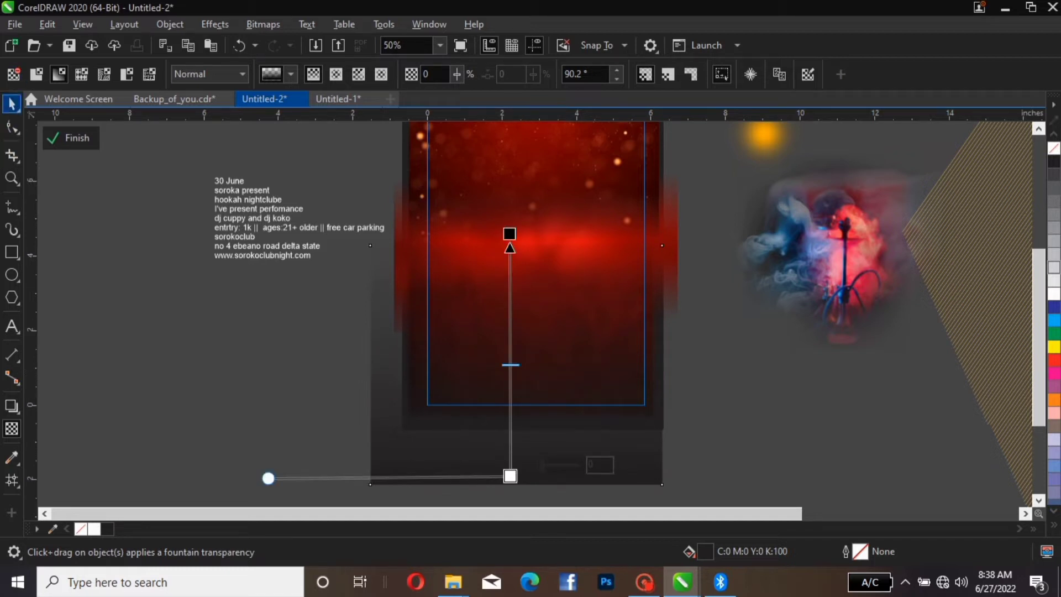
pyautogui.click(12, 103)
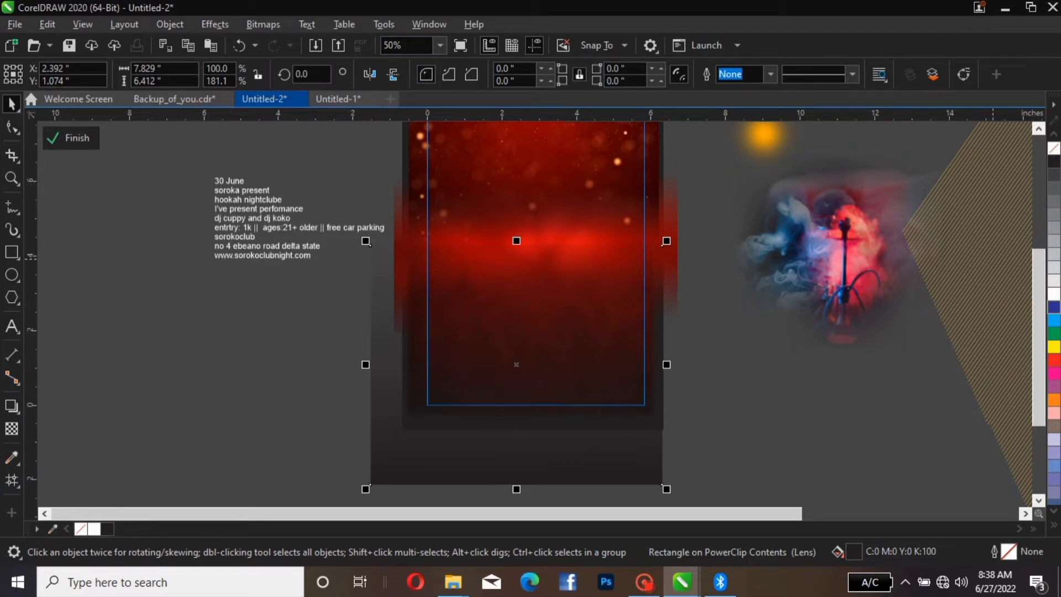
# Step: Move the gold line-pattern diamond onto the page, roughly centred over the red background
pyautogui.click(895, 263)
pyautogui.scroll(-1, 894, 263)
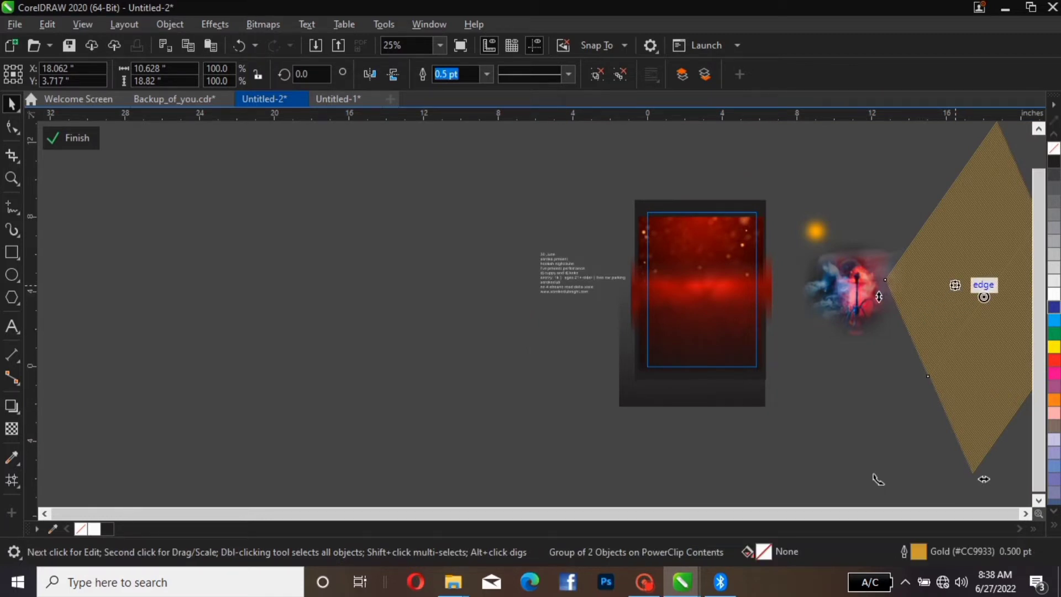
pyautogui.moveTo(954, 285); pyautogui.dragTo(760, 307)
pyautogui.hotkey('ctrl', 'z')
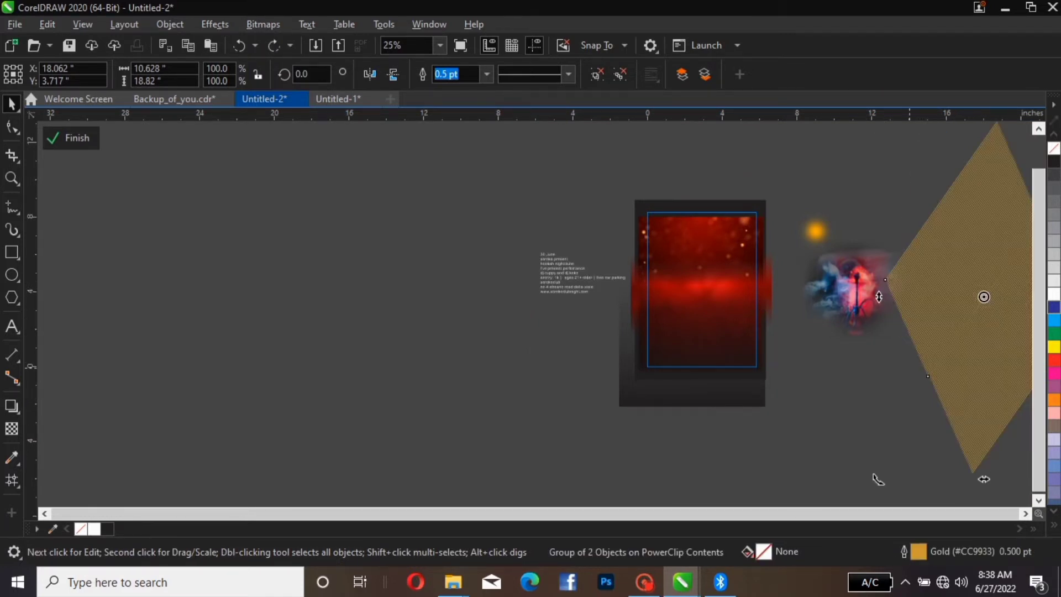
pyautogui.moveTo(989, 304); pyautogui.dragTo(702, 336)
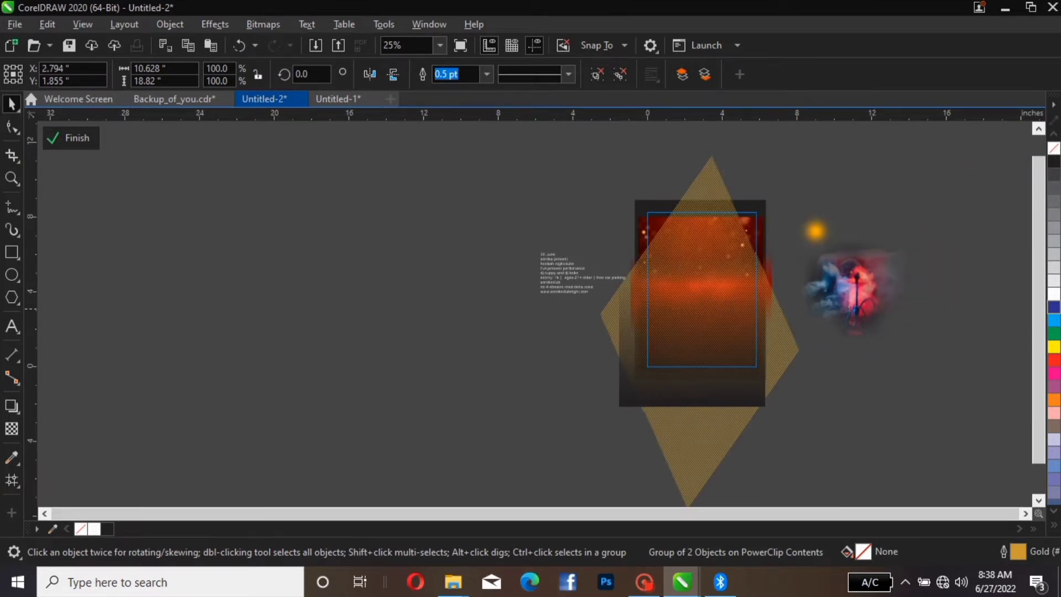
pyautogui.moveTo(687, 306); pyautogui.dragTo(685, 279)
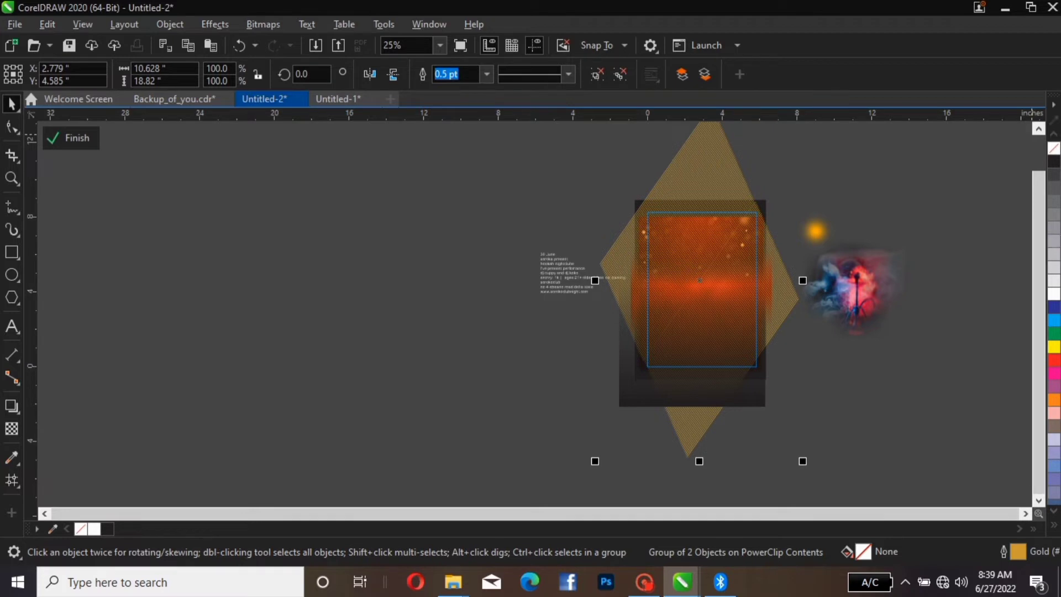
# Step: Recolour the diamond pattern's lines white and fade them downward with a linear transparency from above the page to below its lower edge
pyautogui.click(1053, 294)
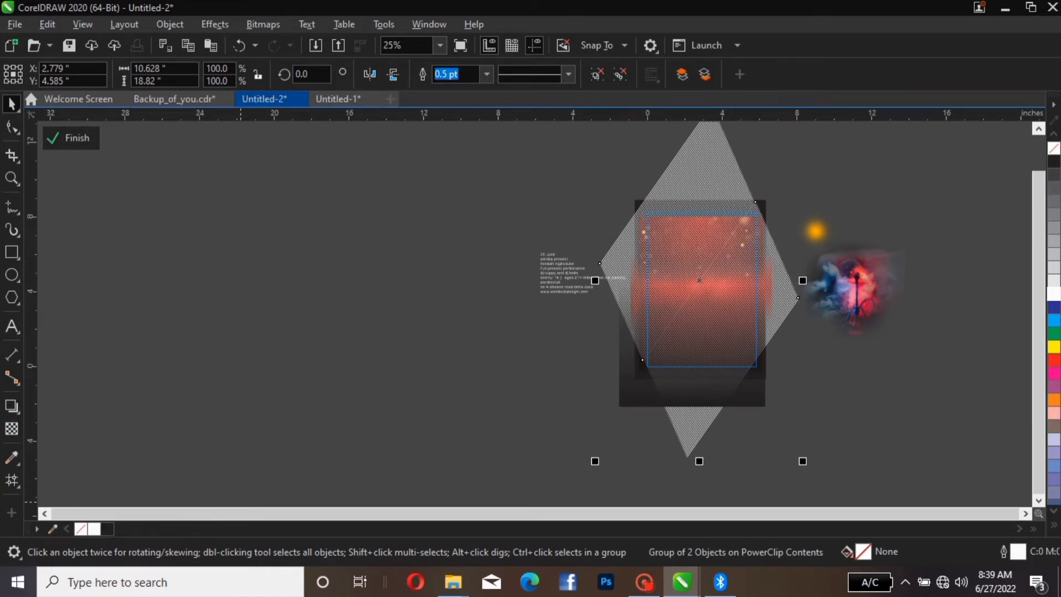
pyautogui.click(12, 428)
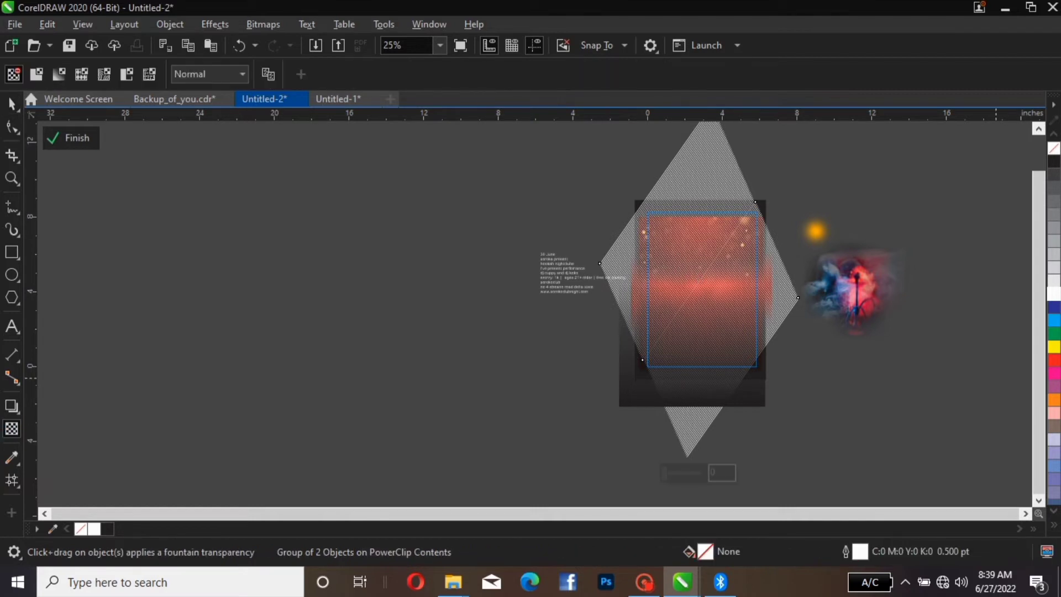
pyautogui.moveTo(719, 273); pyautogui.dragTo(718, 412)
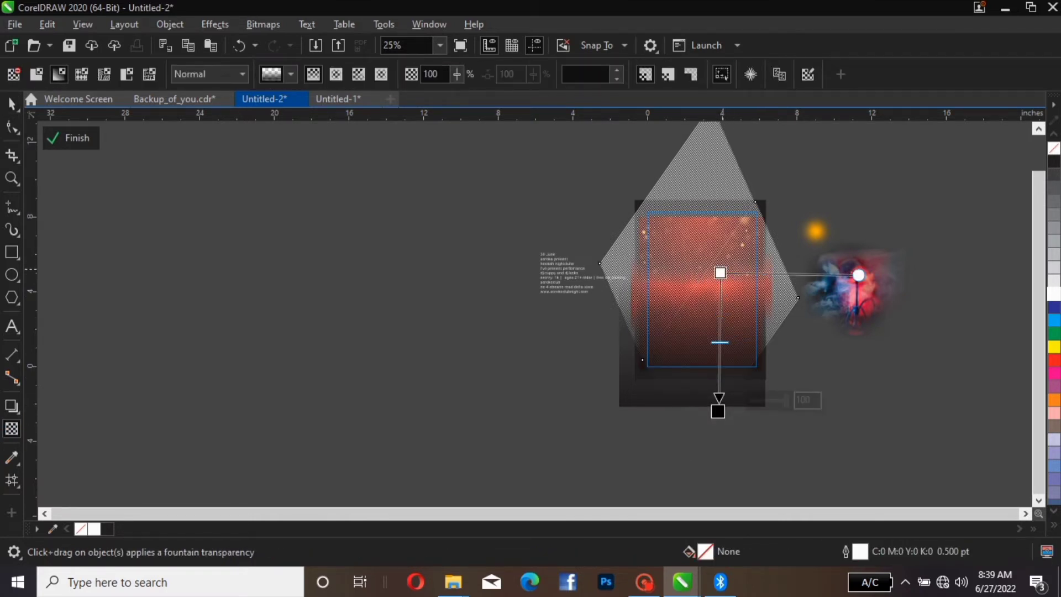
pyautogui.moveTo(720, 272); pyautogui.dragTo(709, 175)
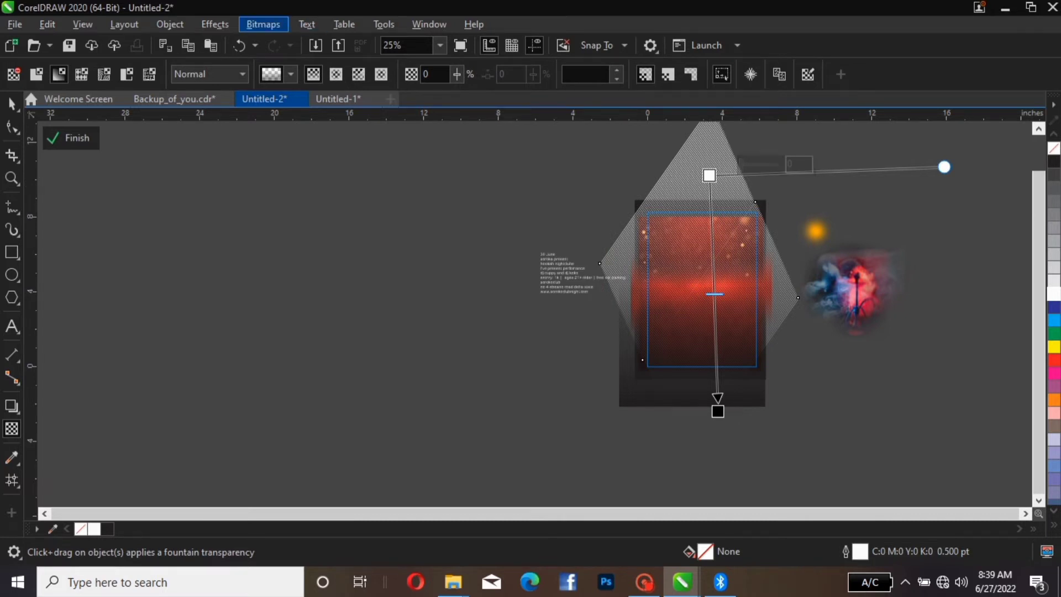
# Step: Convert the white diamond pattern to a 300 dpi RGB bitmap with anti-aliasing and a transparent background
pyautogui.click(263, 24)
pyautogui.click(309, 44)
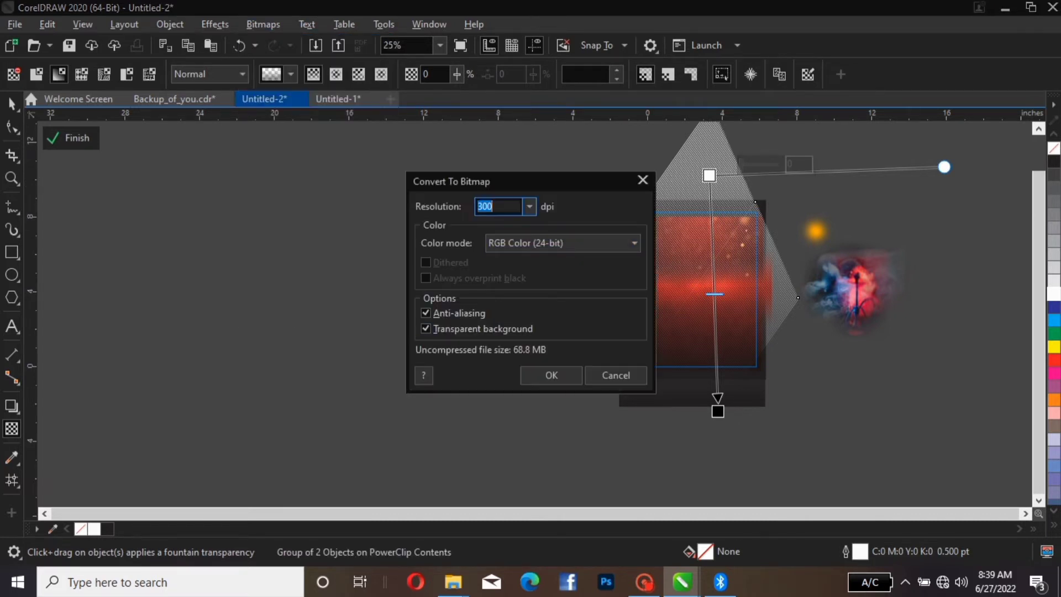
pyautogui.click(550, 375)
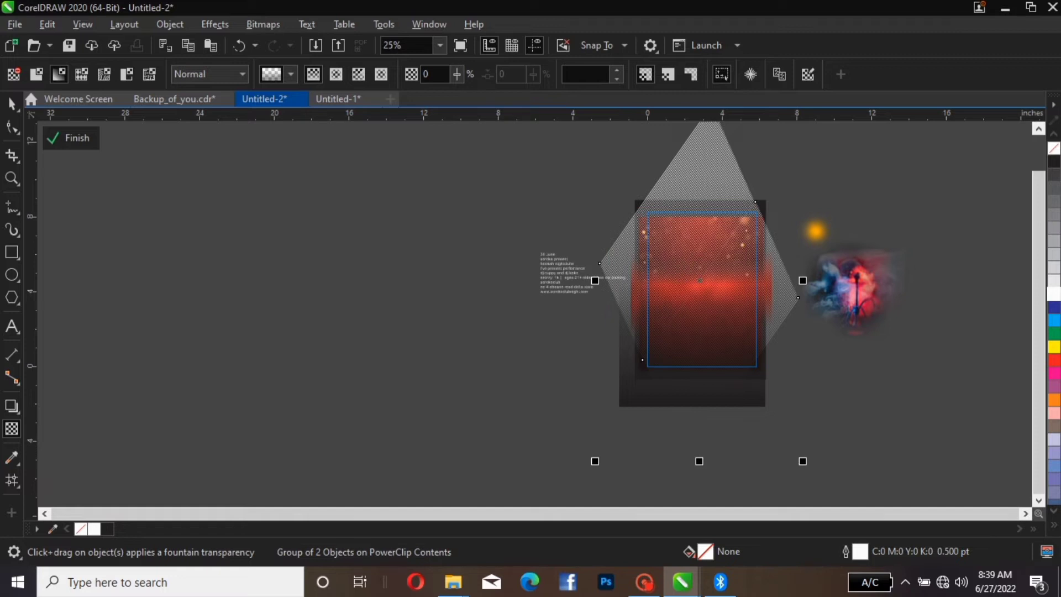
pyautogui.click(705, 304)
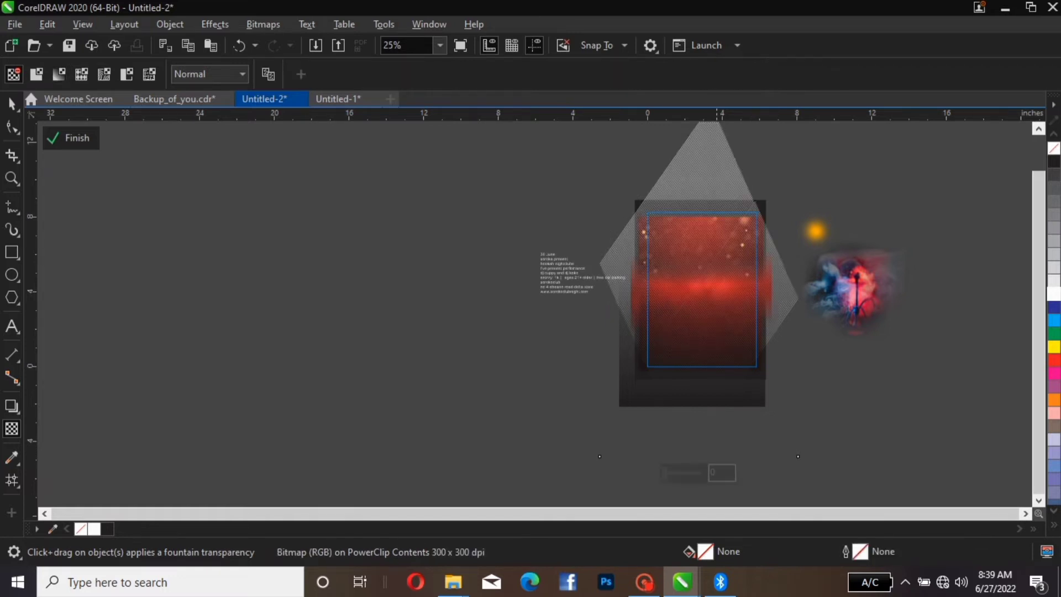
# Step: Fade the diamond bitmap with a near-vertical linear transparency running from just inside the page's upper edge up toward the diamond's tip
pyautogui.click(703, 311)
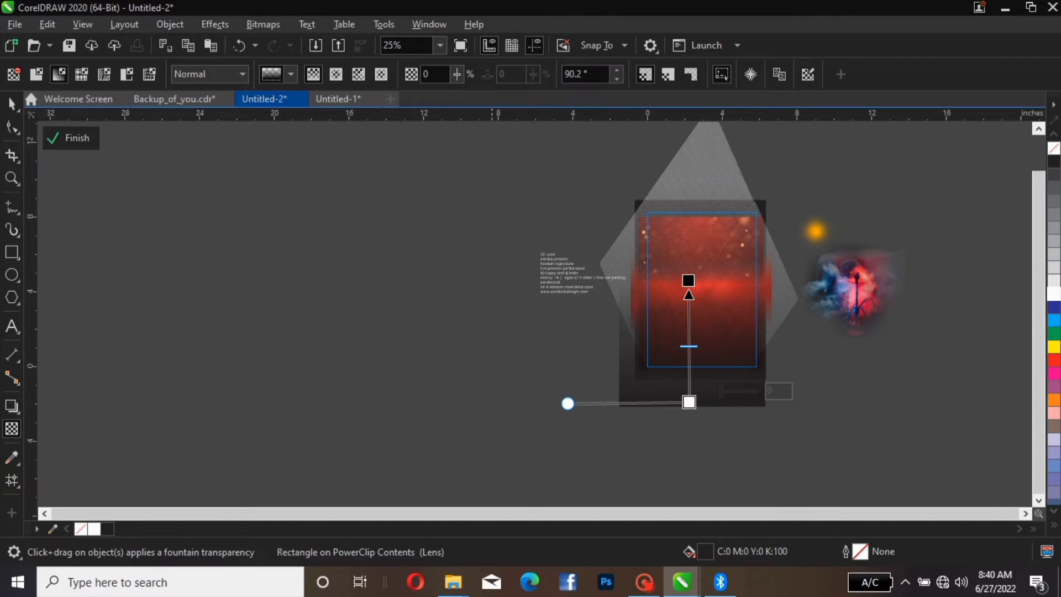
pyautogui.click(717, 173)
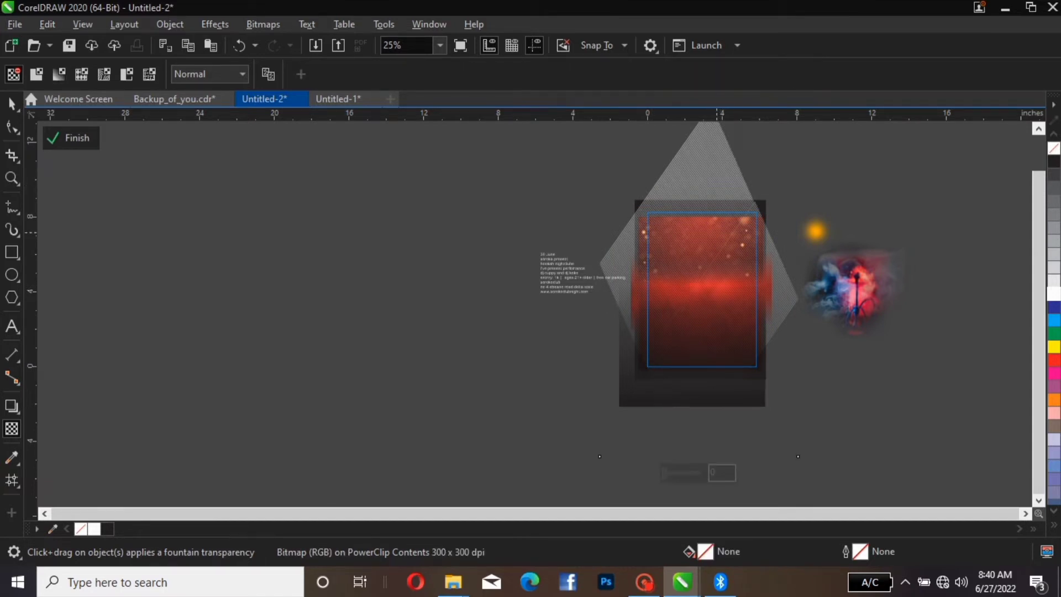
pyautogui.moveTo(715, 233); pyautogui.dragTo(710, 94)
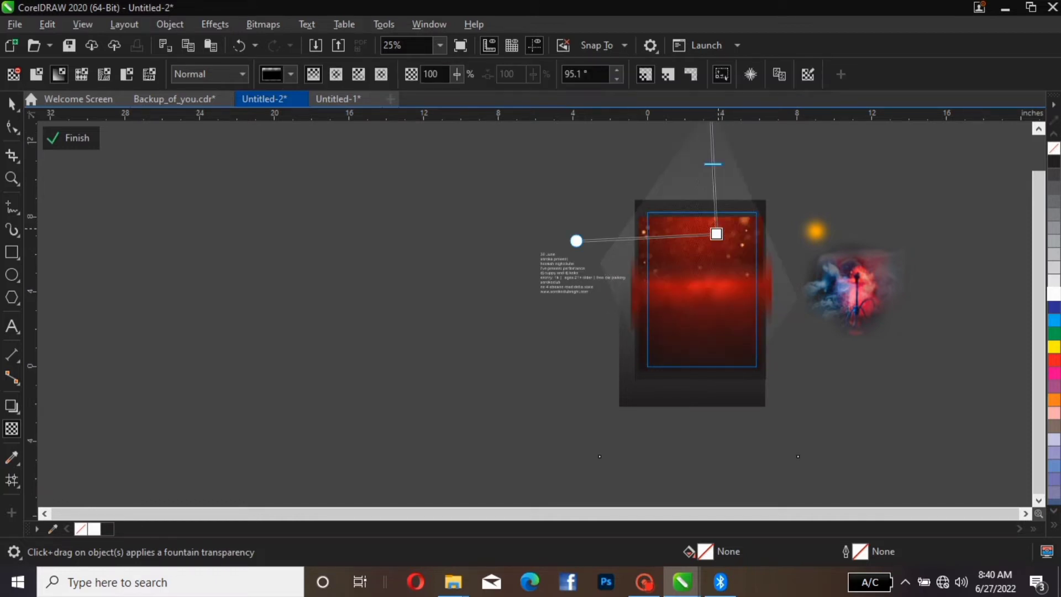
pyautogui.moveTo(716, 233); pyautogui.dragTo(708, 227)
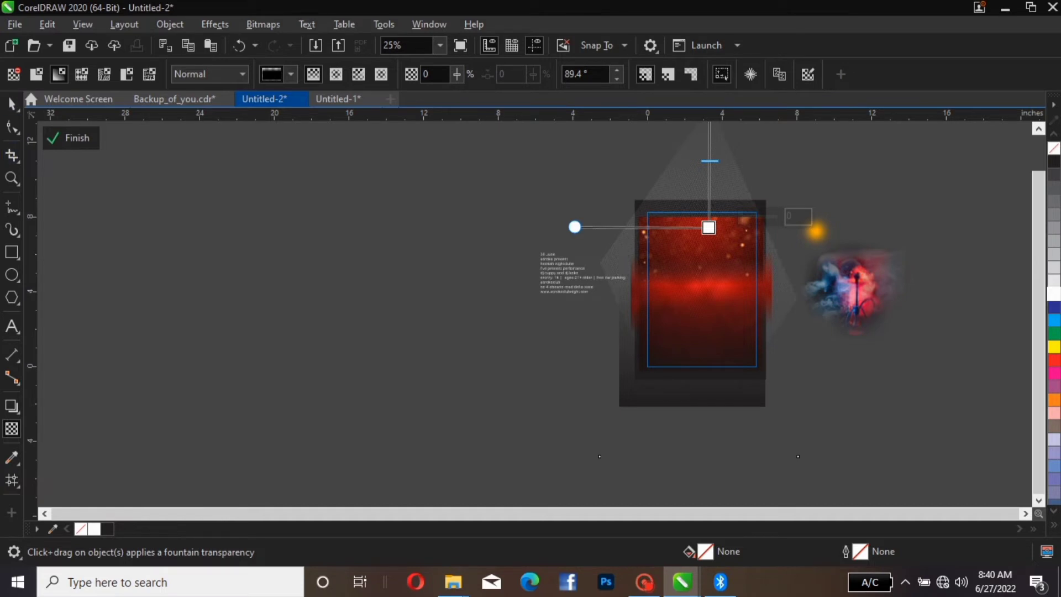
pyautogui.click(12, 104)
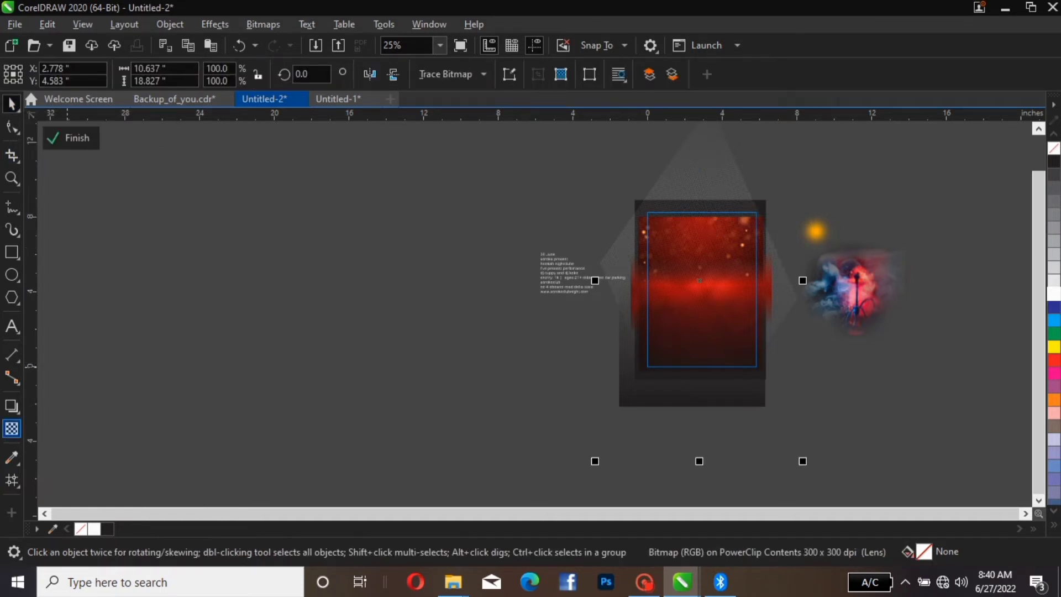
# Step: Set the diamond bitmap's transparency merge mode to Overlay
pyautogui.click(12, 428)
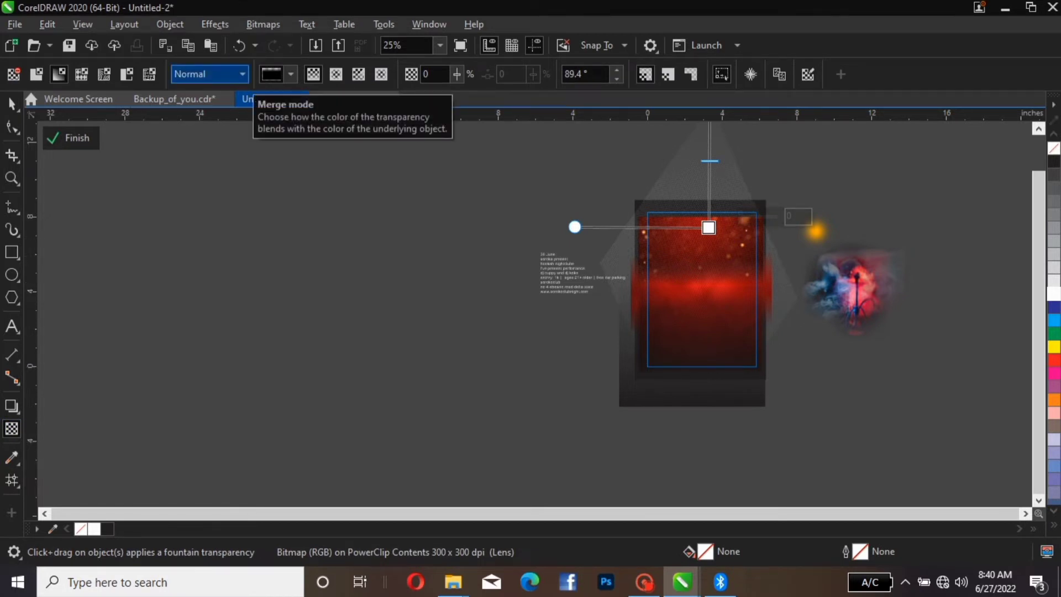
pyautogui.click(210, 73)
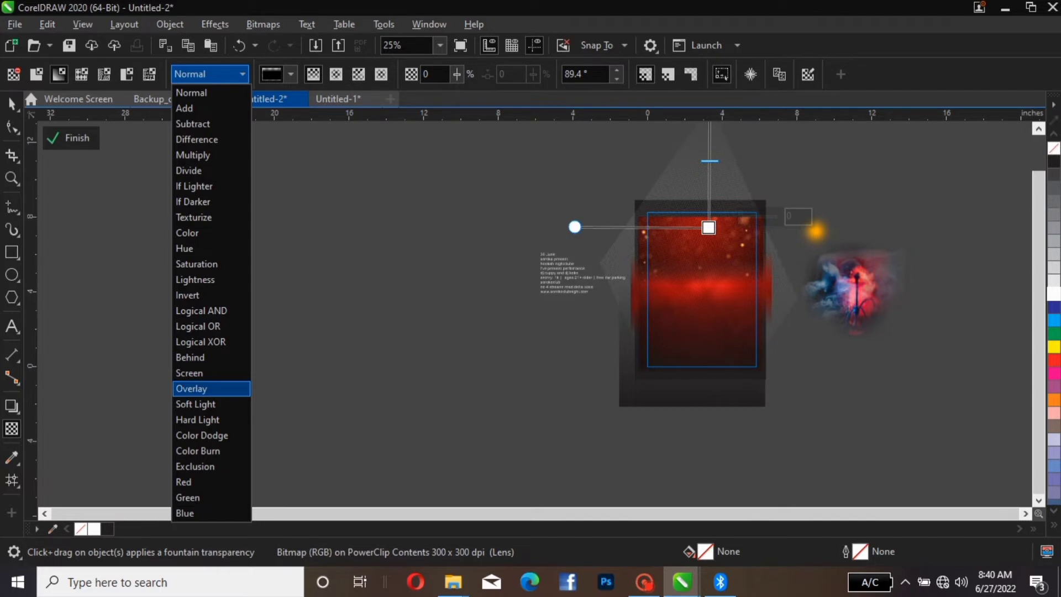
pyautogui.click(191, 389)
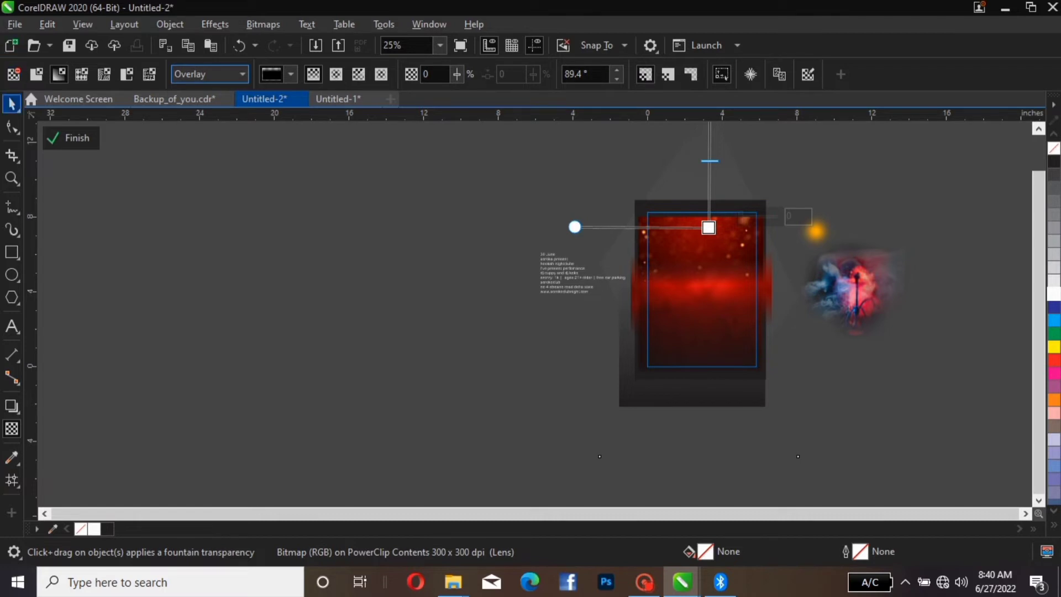
pyautogui.click(12, 103)
pyautogui.press('Escape')
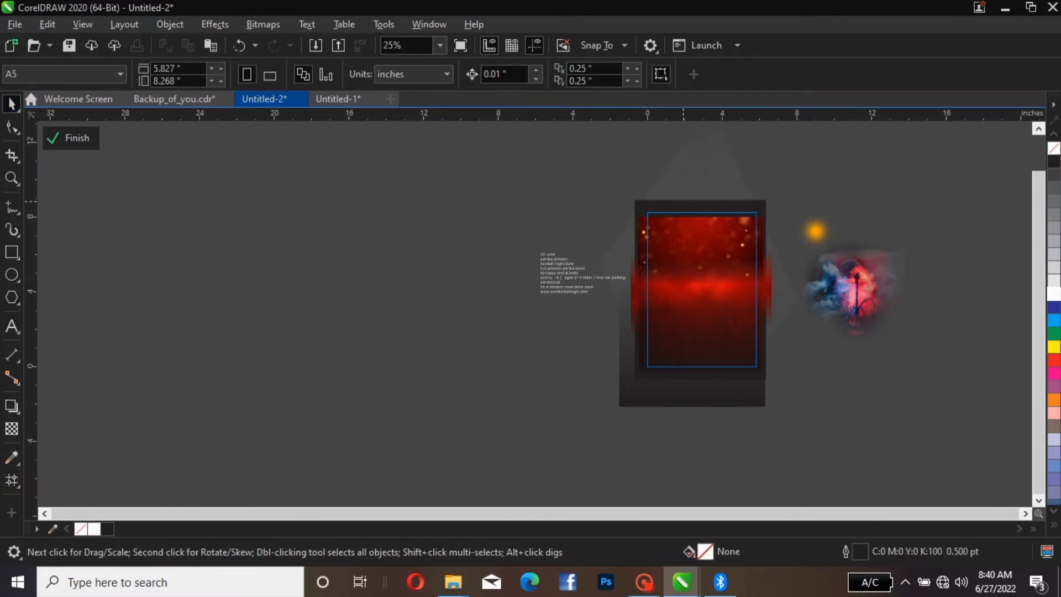
# Step: Shift the overlaid diamond bitmap slightly left and up, centring it at about X 2.195, Y 4.75 inches
pyautogui.click(685, 238)
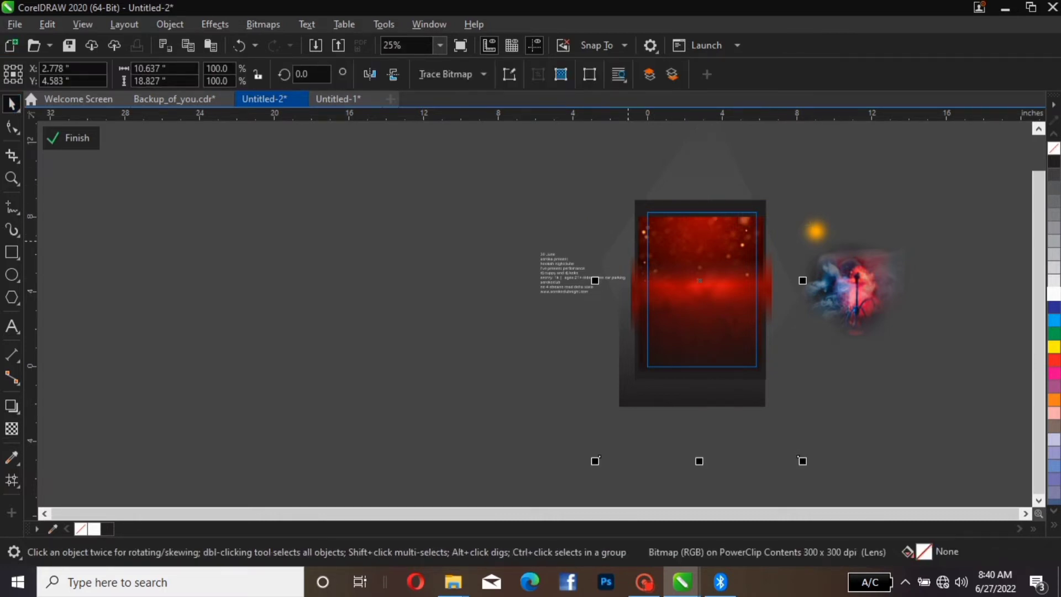
pyautogui.press('Escape')
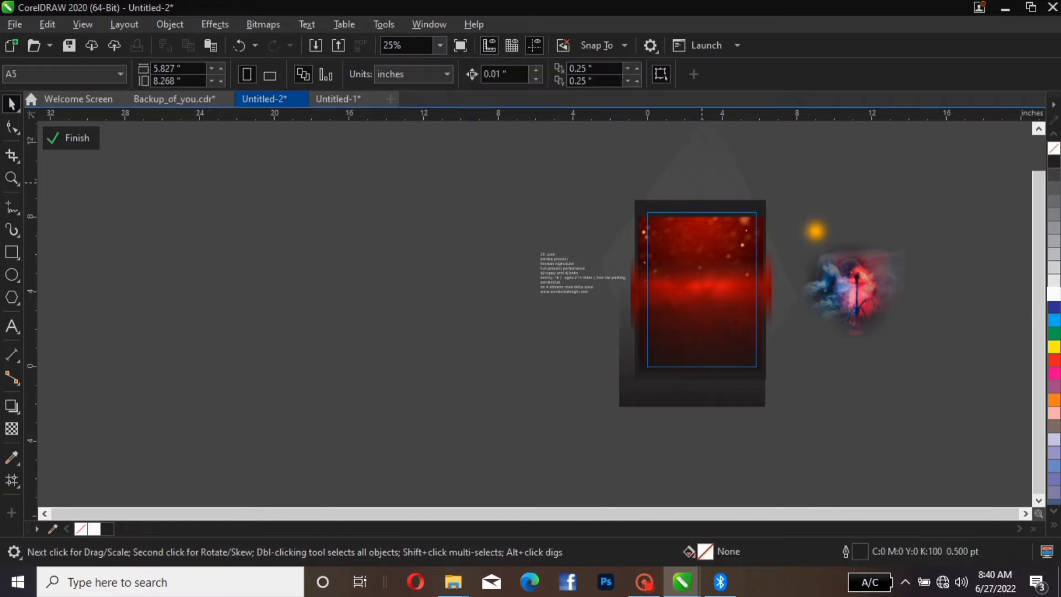
pyautogui.click(702, 183)
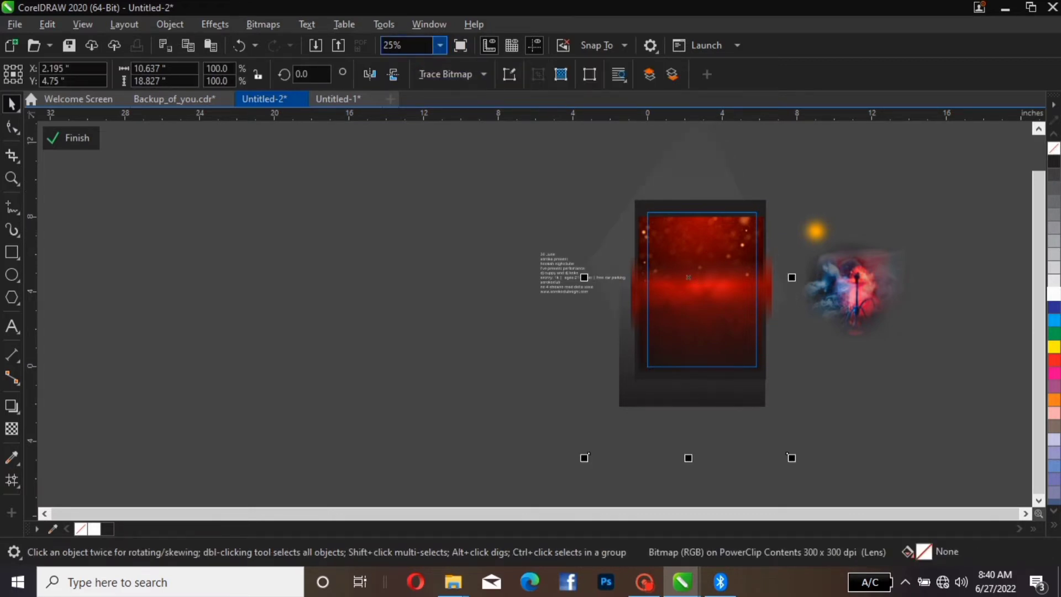
# Step: Examine how the faded line pattern blends with the red background and black base across the whole page
pyautogui.click(406, 45)
pyautogui.hotkey('alt', 'Down')
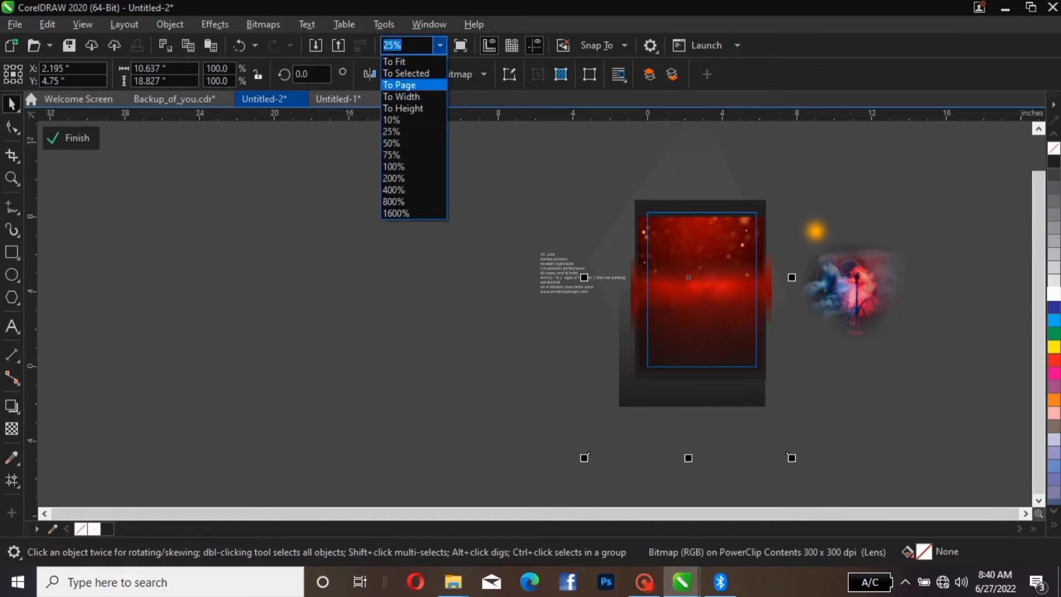
pyautogui.press('Return')
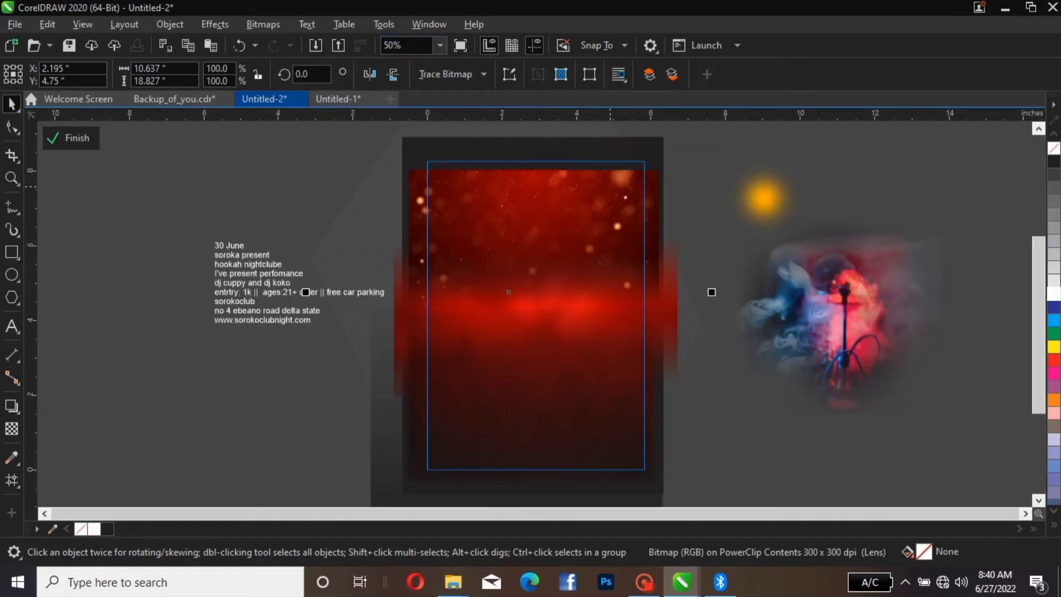
pyautogui.click(701, 178)
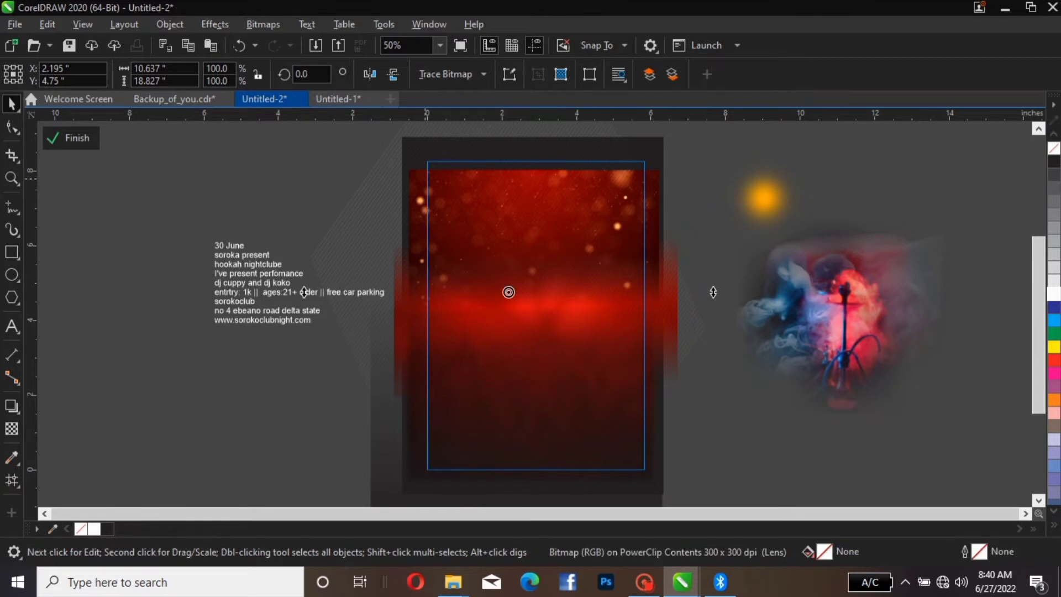
pyautogui.press('Escape')
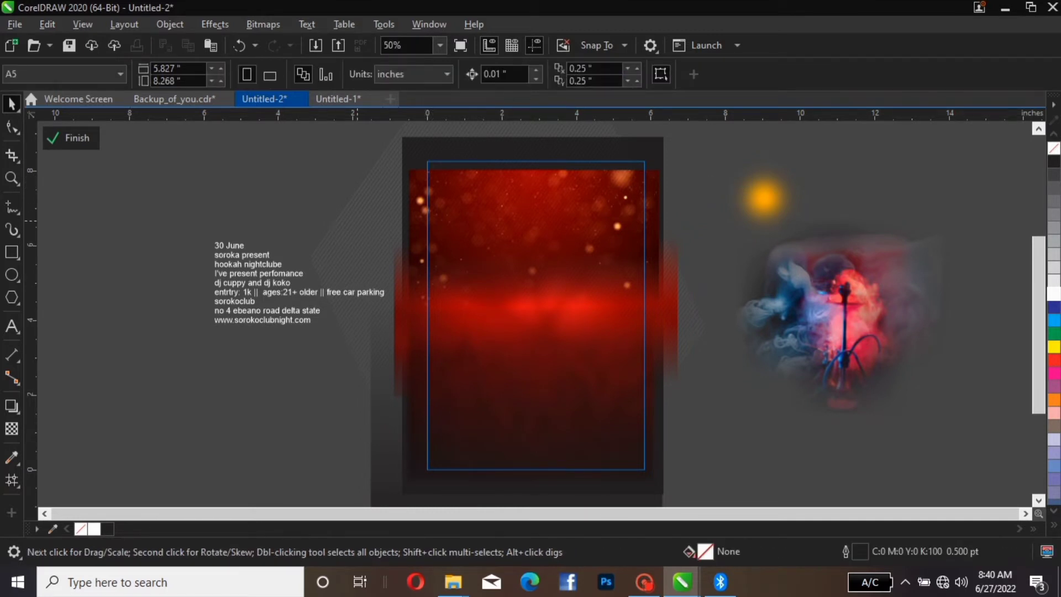
pyautogui.click(353, 220)
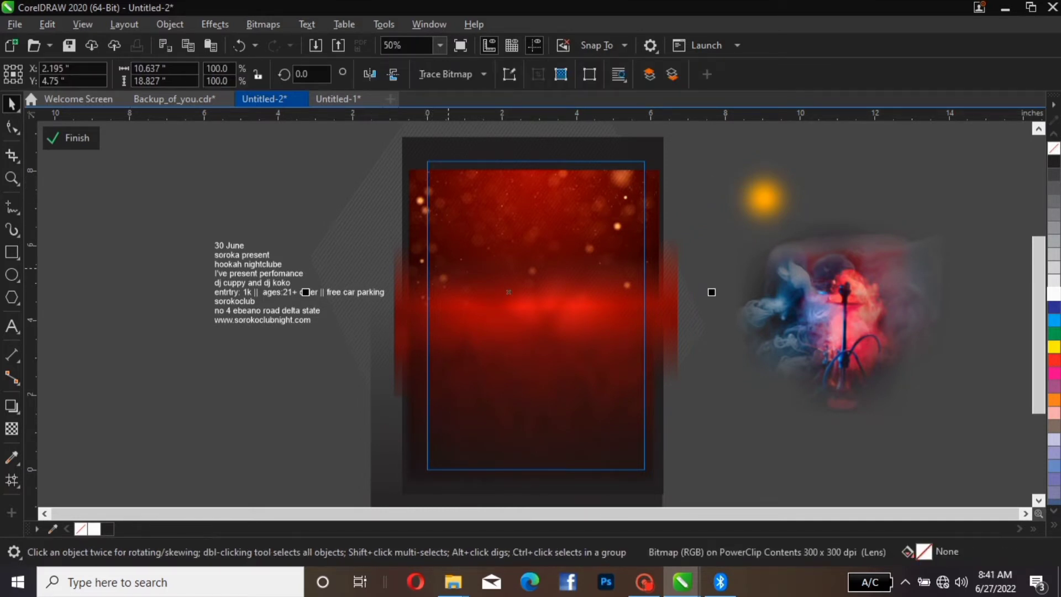
pyautogui.moveTo(290, 151); pyautogui.dragTo(731, 501)
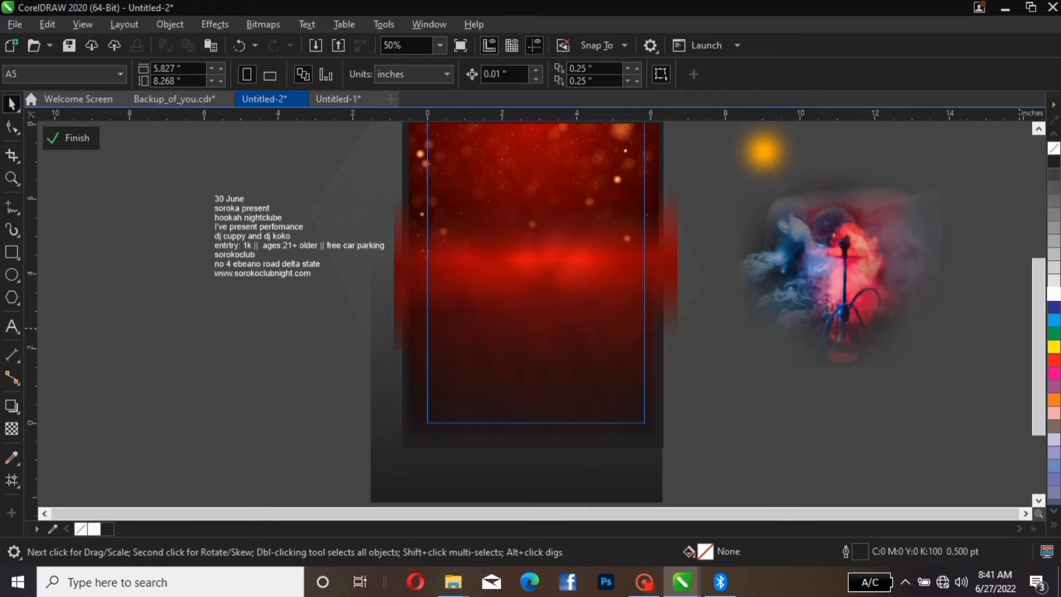
pyautogui.scroll(-1, 523, 301)
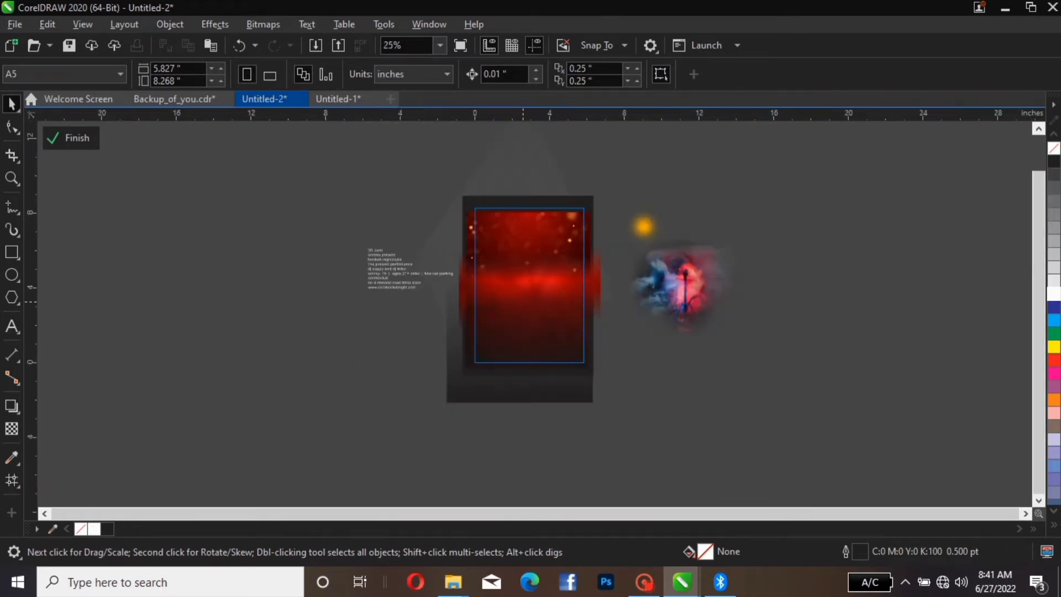
# Step: Move the diamond bitmap aside, enlarge the red background group to about 108.4% and centre it on the page
pyautogui.click(564, 258)
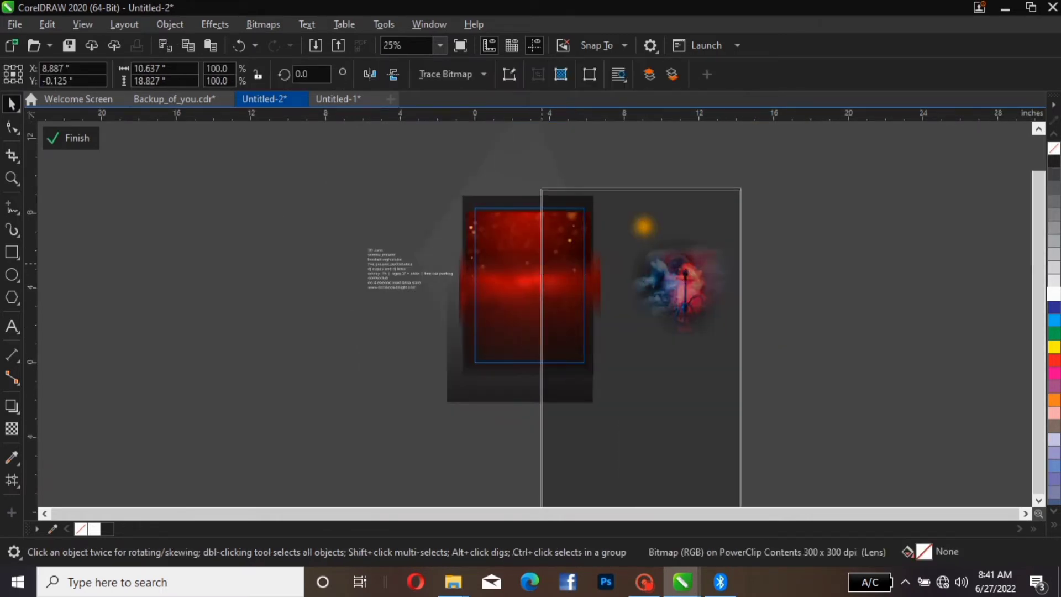
pyautogui.click(458, 241)
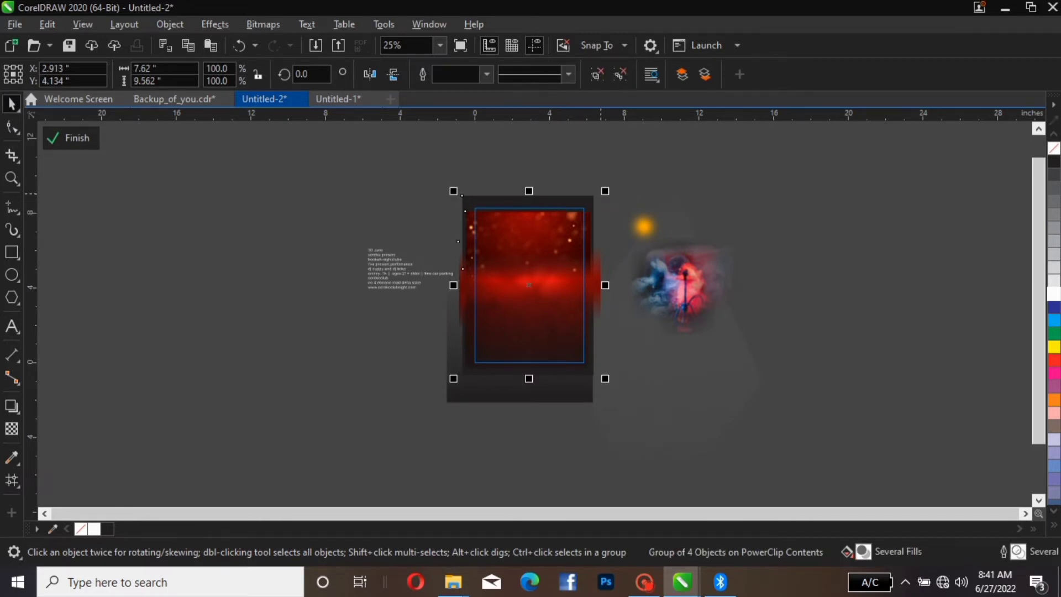
pyautogui.moveTo(605, 190); pyautogui.dragTo(616, 175)
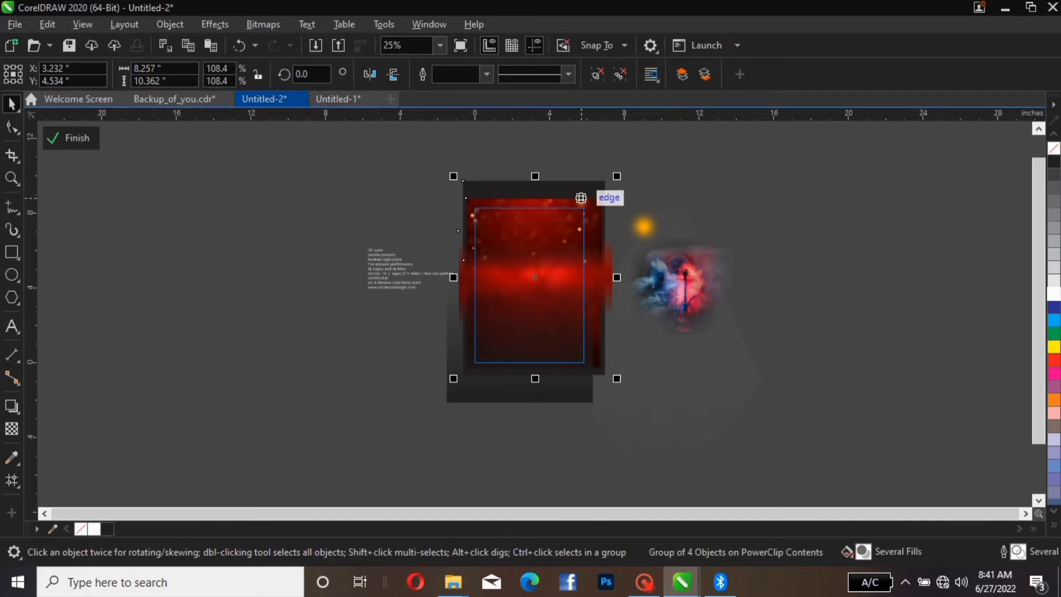
pyautogui.moveTo(581, 198); pyautogui.dragTo(575, 205)
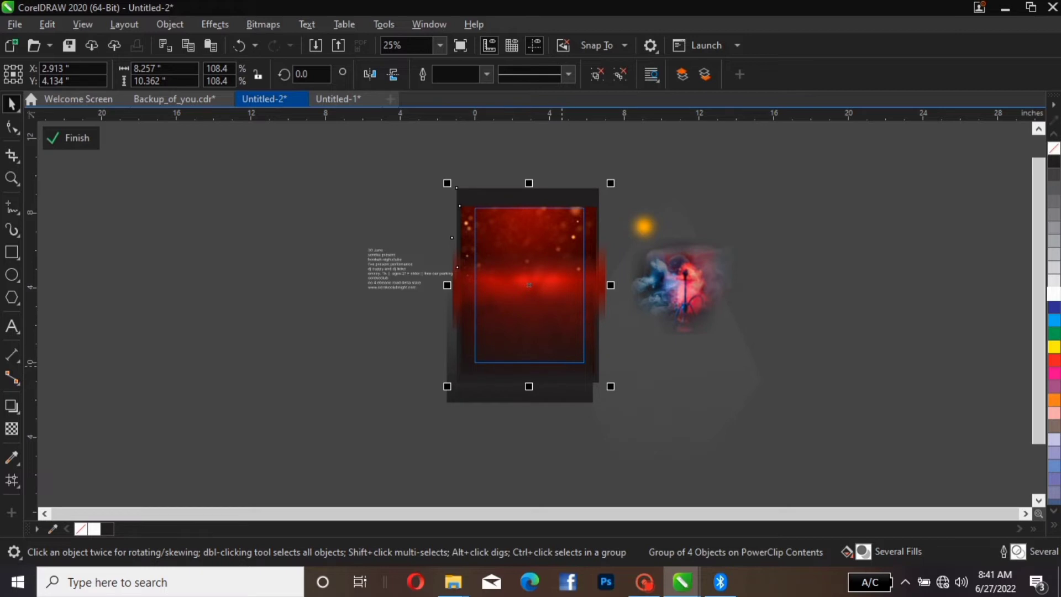
# Step: Move the diamond line-pattern bitmap back over the red background and centre it on the page
pyautogui.click(590, 268)
pyautogui.moveTo(750, 334); pyautogui.dragTo(593, 286)
pyautogui.press('p')
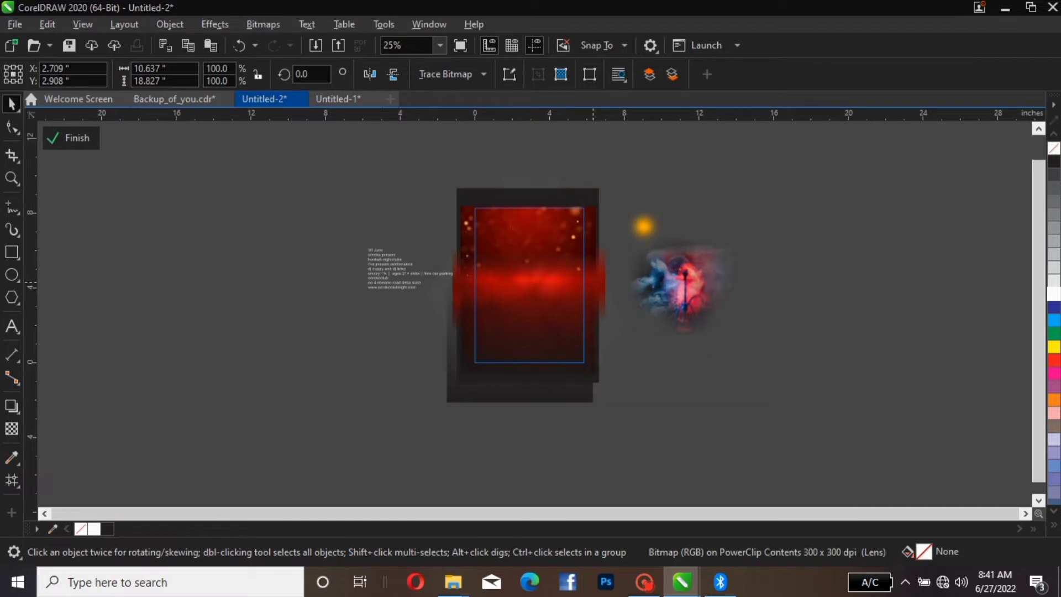
# Step: Try to place the hookah photo group over the middle of the page, and undo the move
pyautogui.click(690, 260)
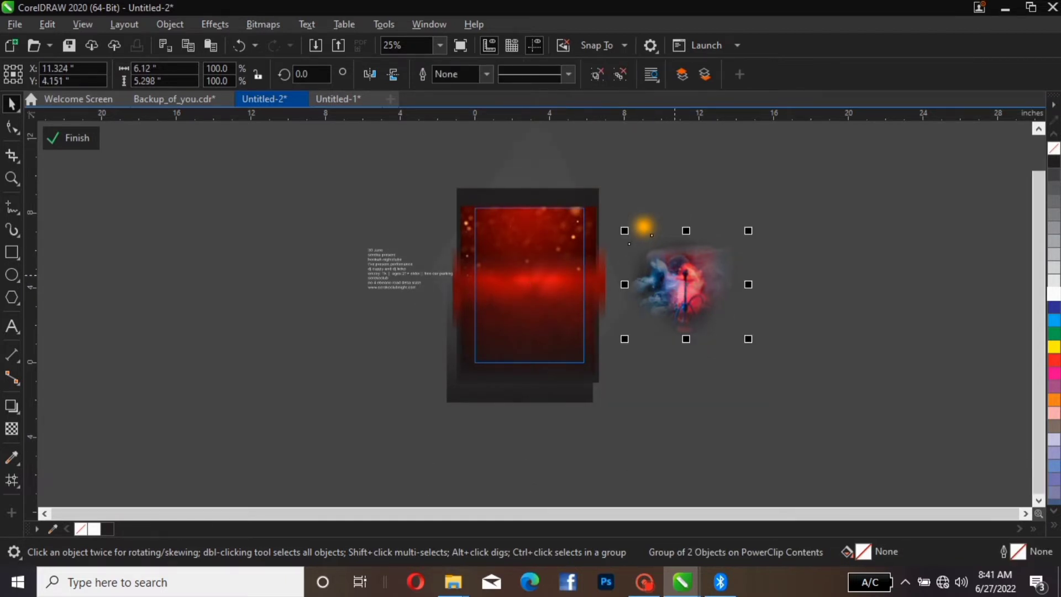
pyautogui.click(685, 285)
pyautogui.press('Escape')
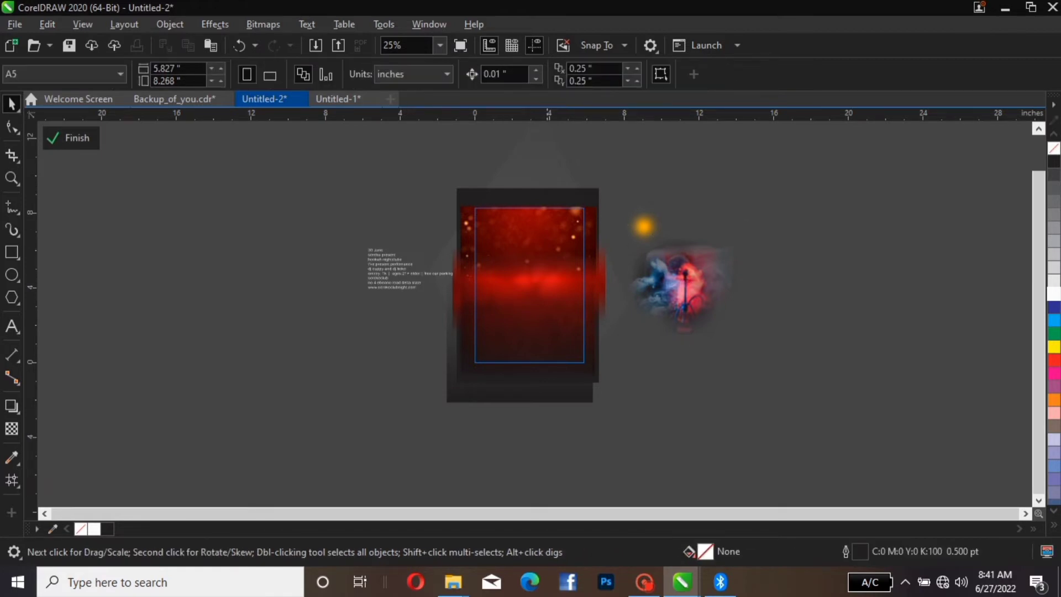
pyautogui.click(645, 217)
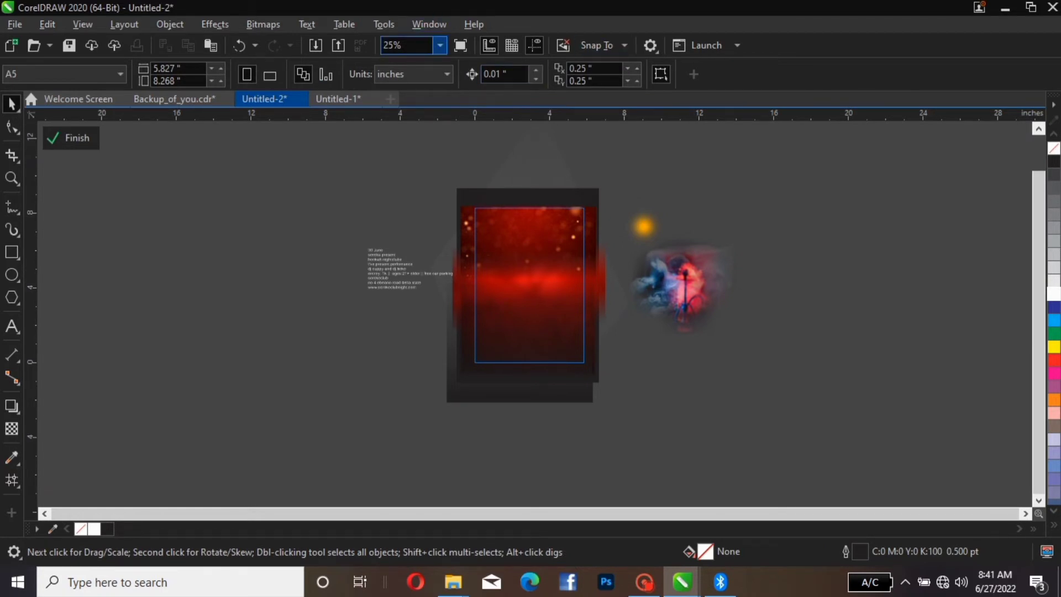
pyautogui.click(440, 45)
pyautogui.click(403, 72)
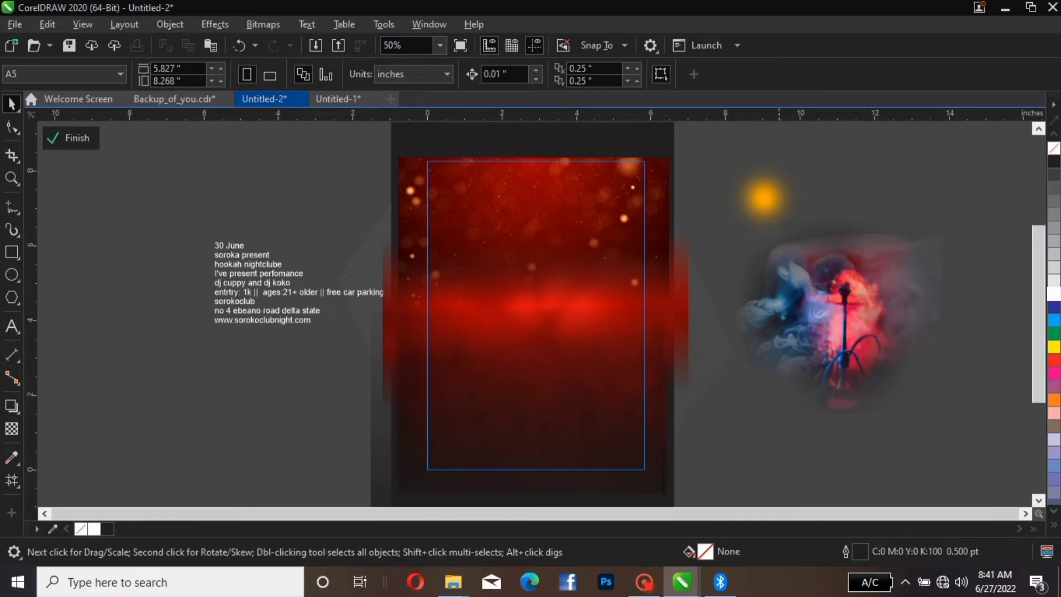
pyautogui.click(815, 287)
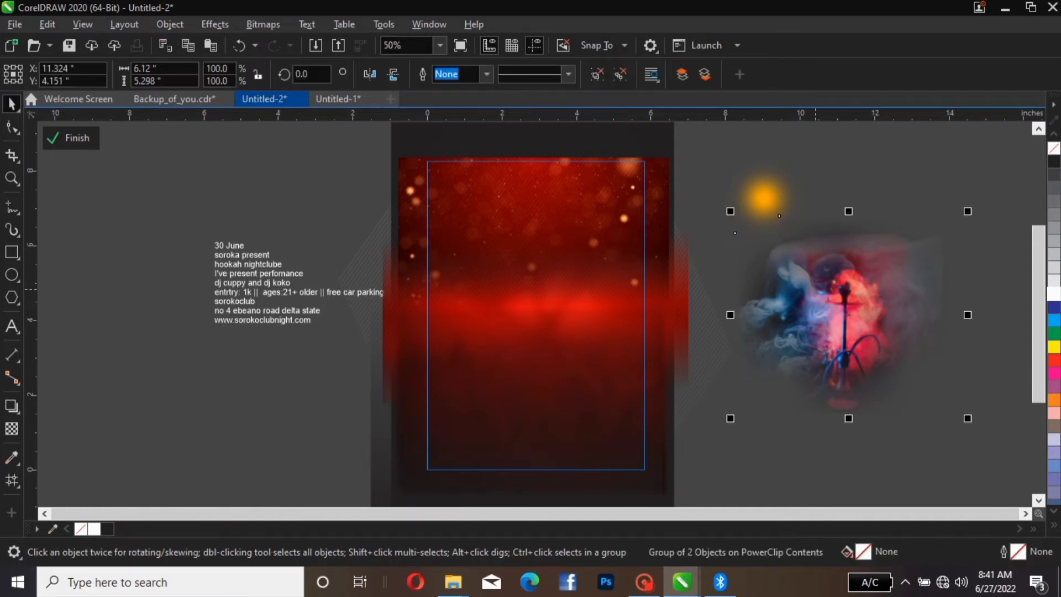
pyautogui.moveTo(814, 288); pyautogui.dragTo(510, 260)
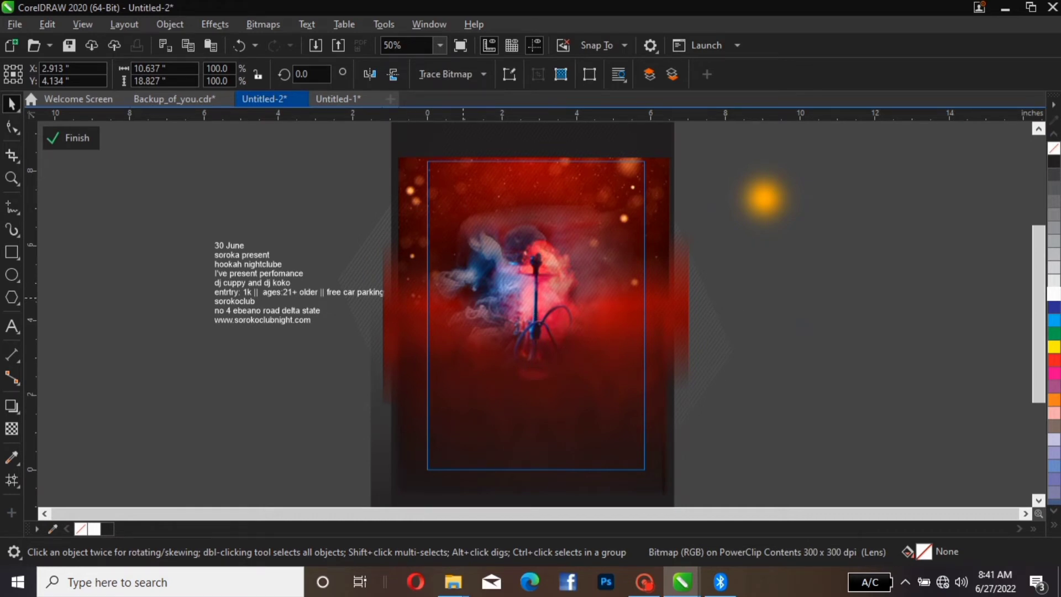
pyautogui.hotkey('ctrl', 'z')
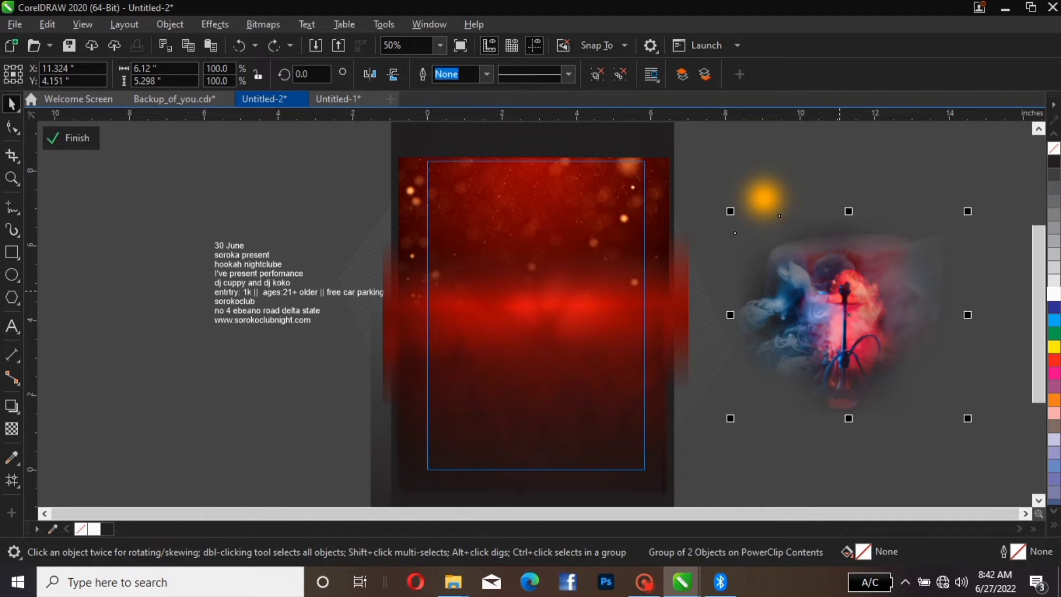
# Step: Try the hookah group slightly higher and further left on the page, bring an object to the front, and undo the changes
pyautogui.moveTo(816, 289); pyautogui.dragTo(500, 254)
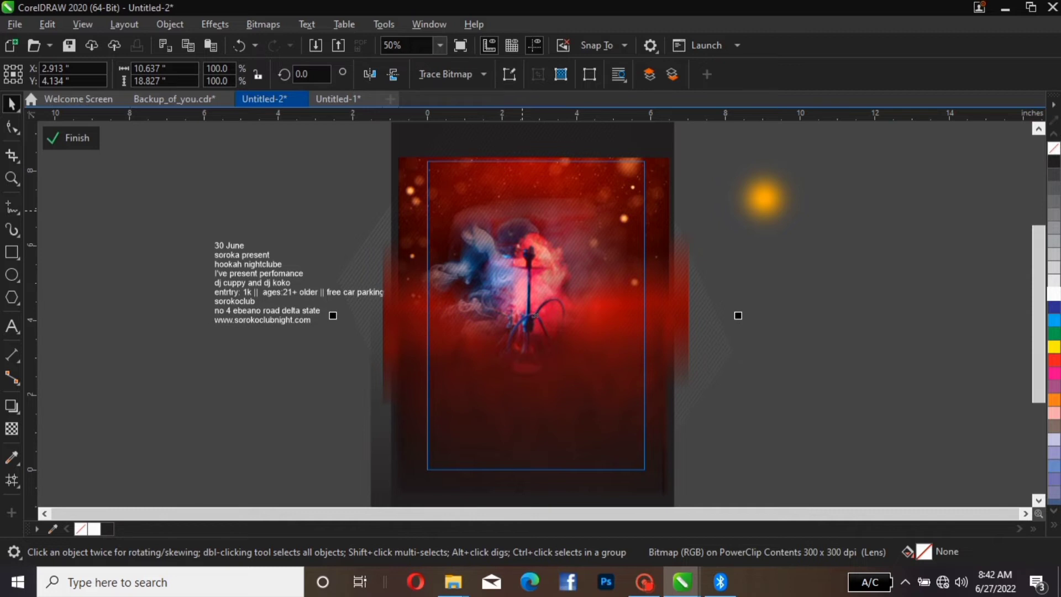
pyautogui.hotkey('shift', 'pageup')
pyautogui.press('Escape')
pyautogui.click(456, 270)
pyautogui.hotkey('ctrl', 'z')
pyautogui.hotkey('ctrl', 'z')
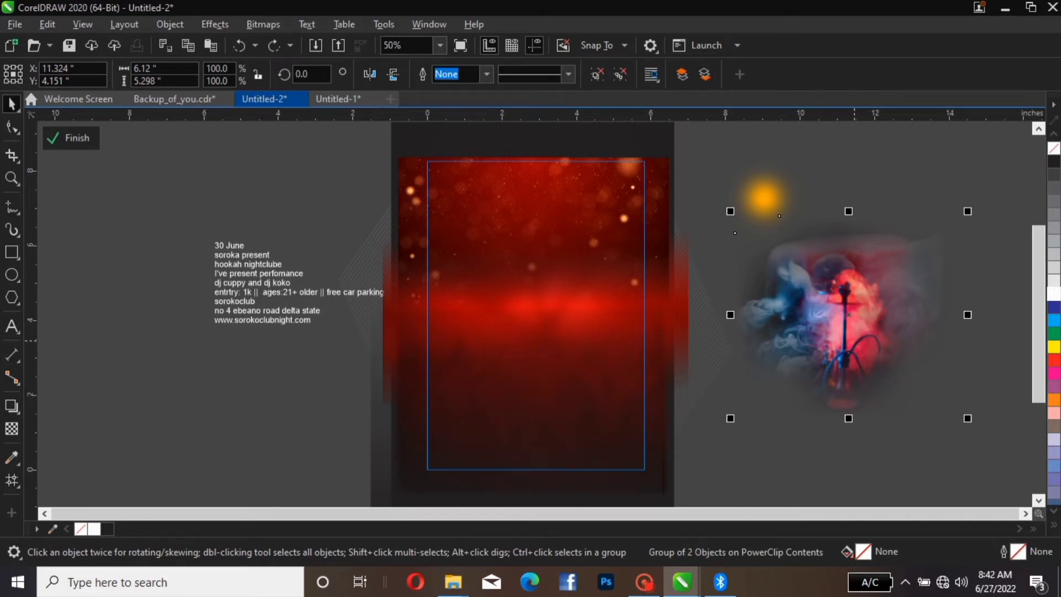
# Step: Bring the hookah group to the front and place it over the page at about X 3.091, Y 5.078 inches
pyautogui.hotkey('shift', 'pageup')
pyautogui.moveTo(829, 310); pyautogui.dragTo(532, 301)
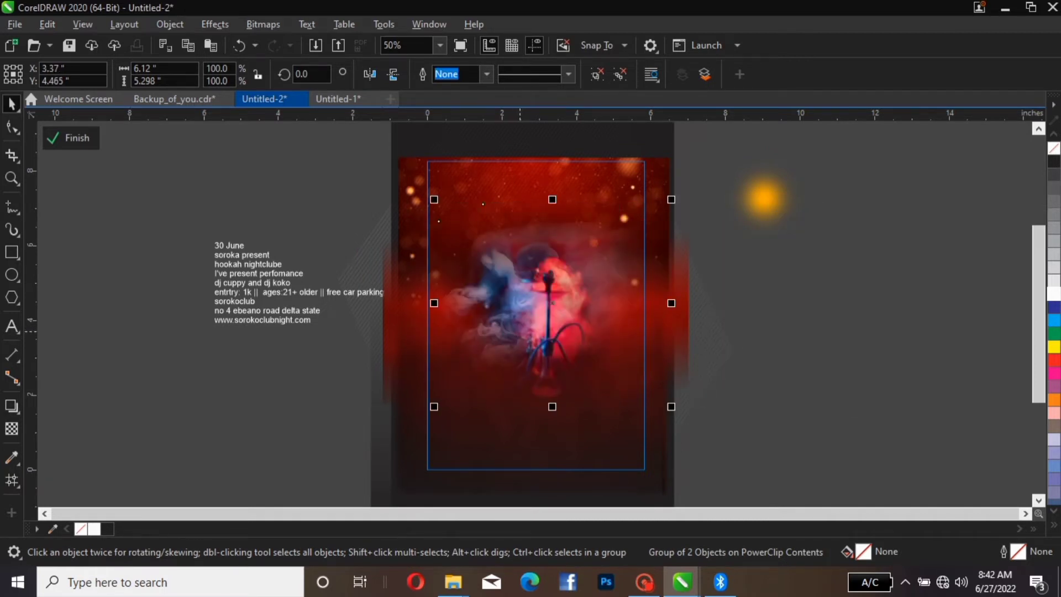
pyautogui.moveTo(520, 331); pyautogui.dragTo(542, 274)
pyautogui.click(542, 274)
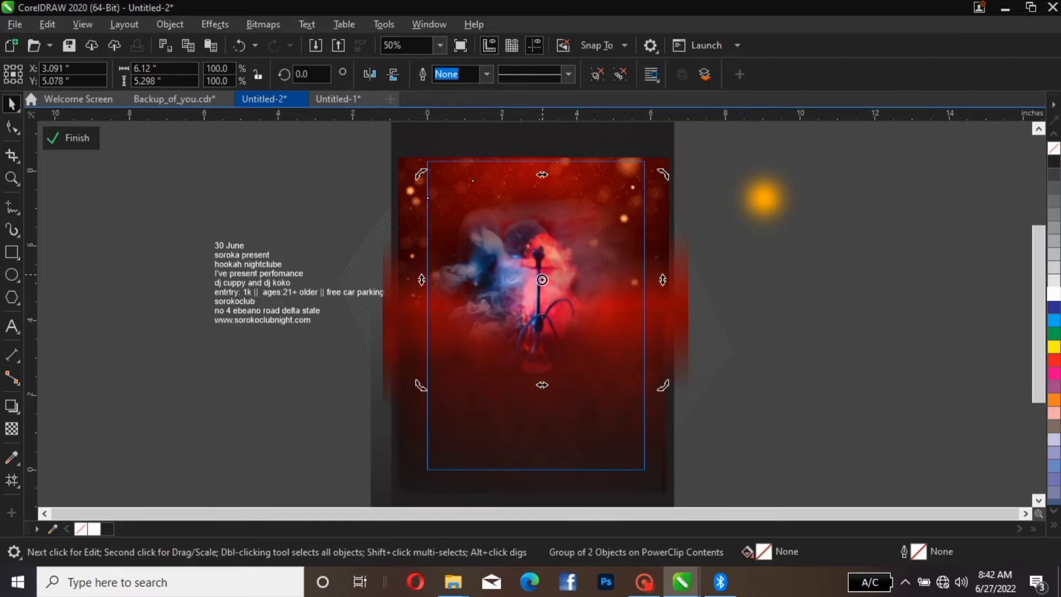
pyautogui.press('Escape')
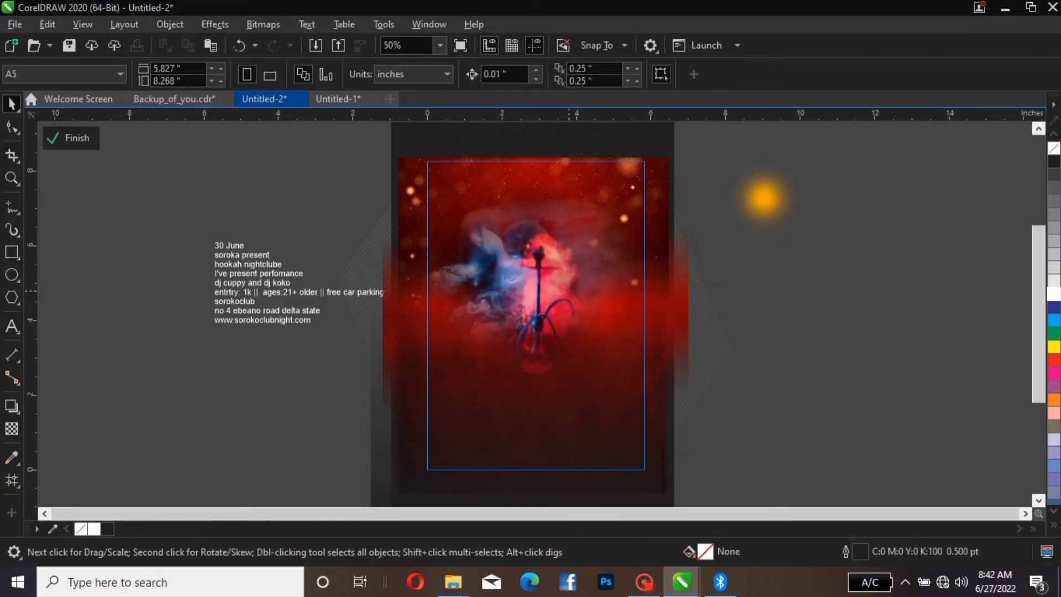
# Step: Raise the hookah group to about Y 5.47 inches and set it aside beside the page at about X 10.514, Y 3.883
pyautogui.click(569, 291)
pyautogui.moveTo(544, 300); pyautogui.dragTo(541, 267)
pyautogui.click(544, 296)
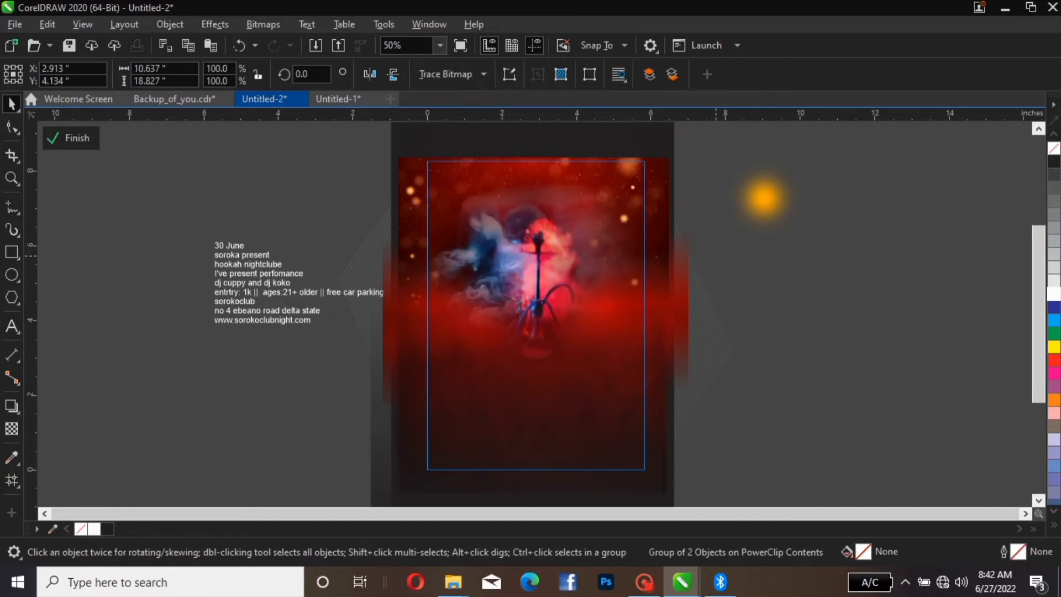
pyautogui.click(540, 266)
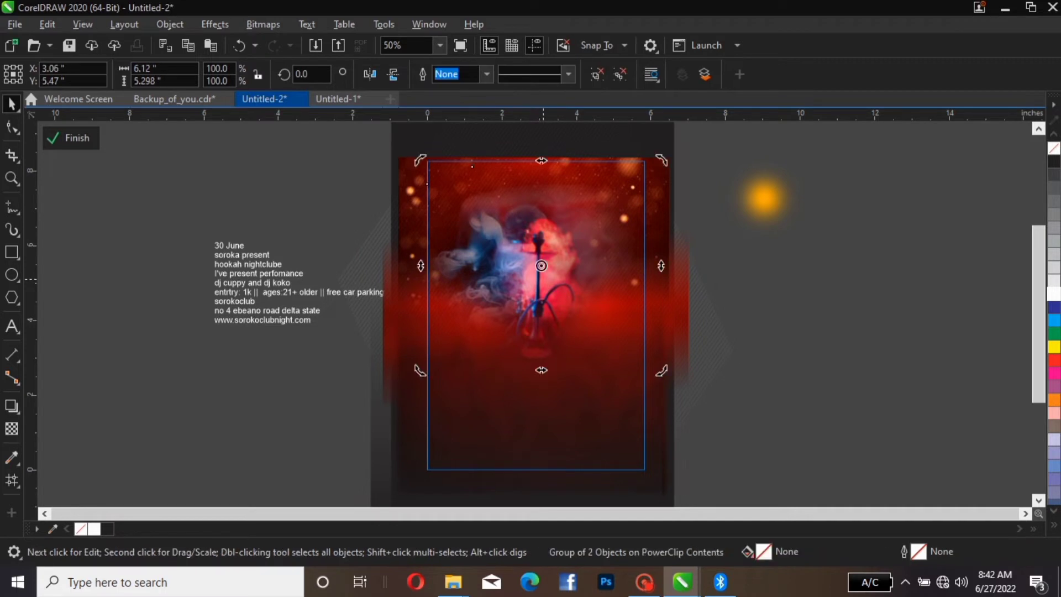
pyautogui.click(540, 266)
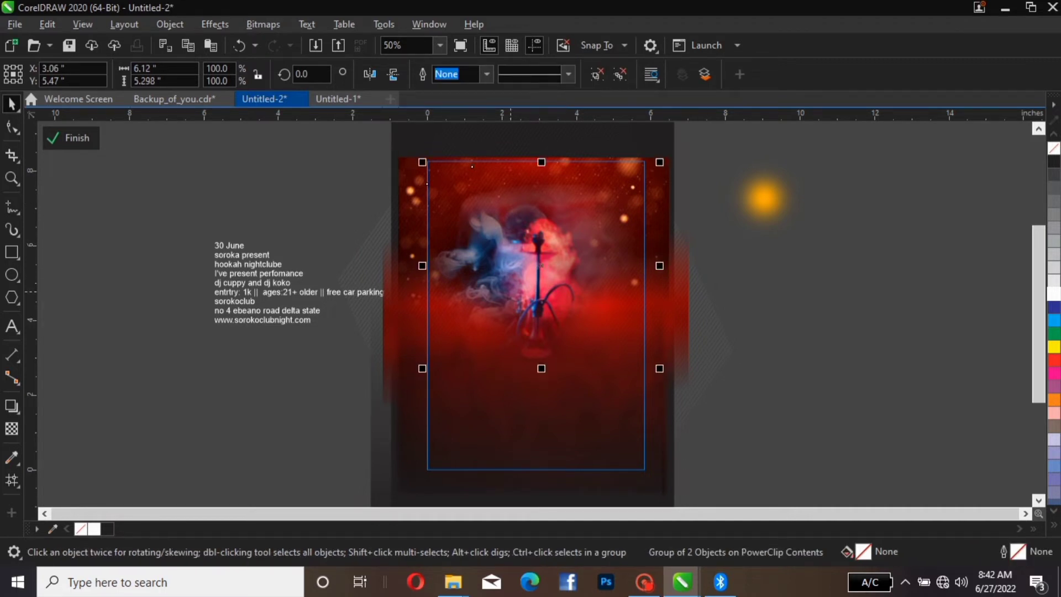
pyautogui.moveTo(540, 265); pyautogui.dragTo(820, 327)
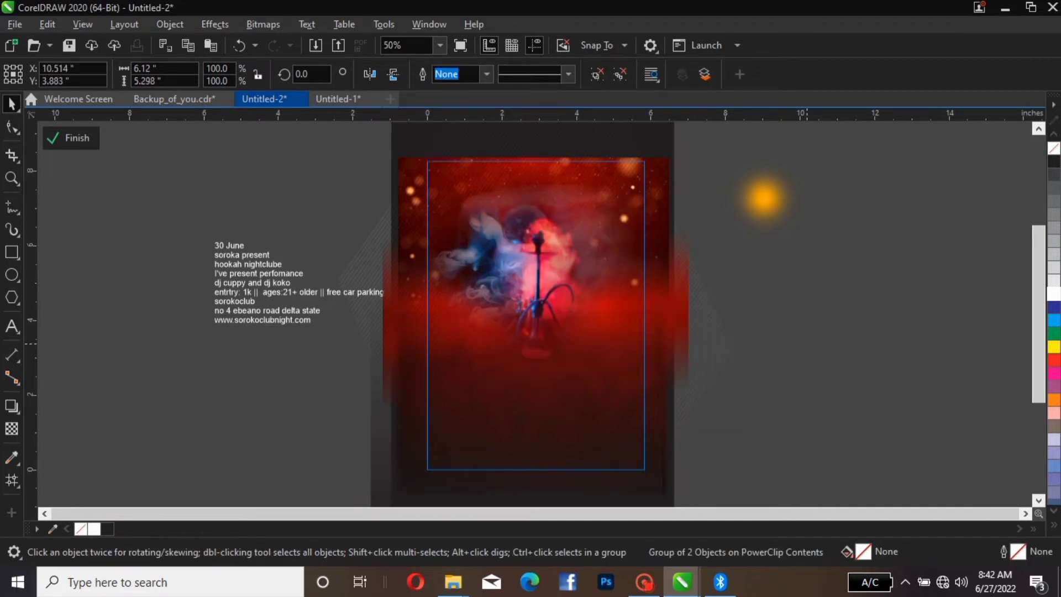
# Step: Bring the orange glow bitmap to the front and place it over the page at about X 2.791, Y 5.073 inches
pyautogui.moveTo(763, 198); pyautogui.dragTo(418, 330)
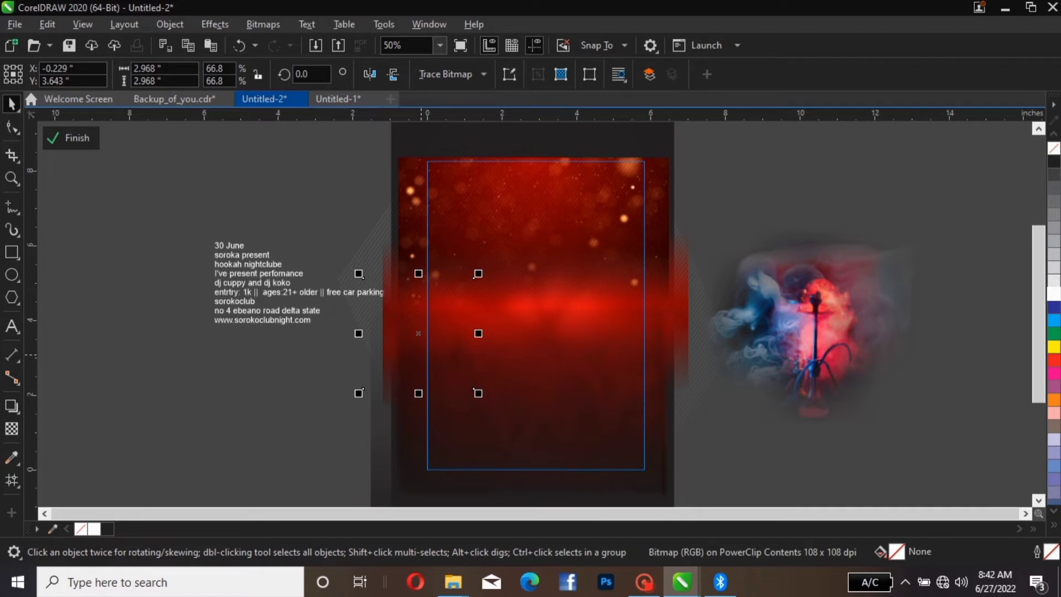
pyautogui.hotkey('shift', 'pageup')
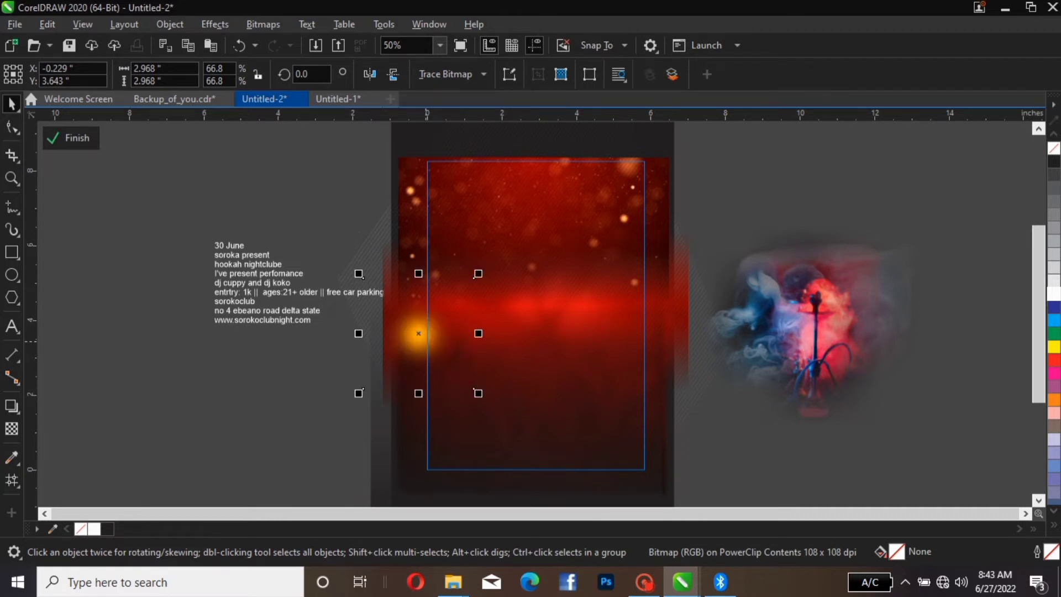
pyautogui.moveTo(424, 330); pyautogui.dragTo(537, 277)
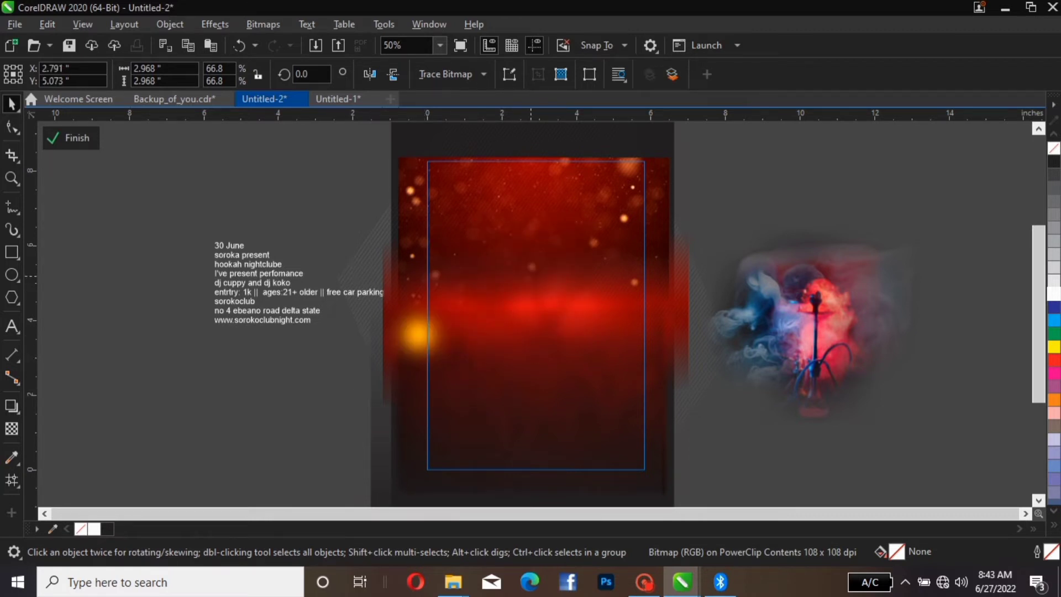
# Step: Flatten and stretch the orange glow into a thin horizontal light streak about 9.363 by 0.254 inches
pyautogui.moveTo(531, 340); pyautogui.dragTo(531, 291)
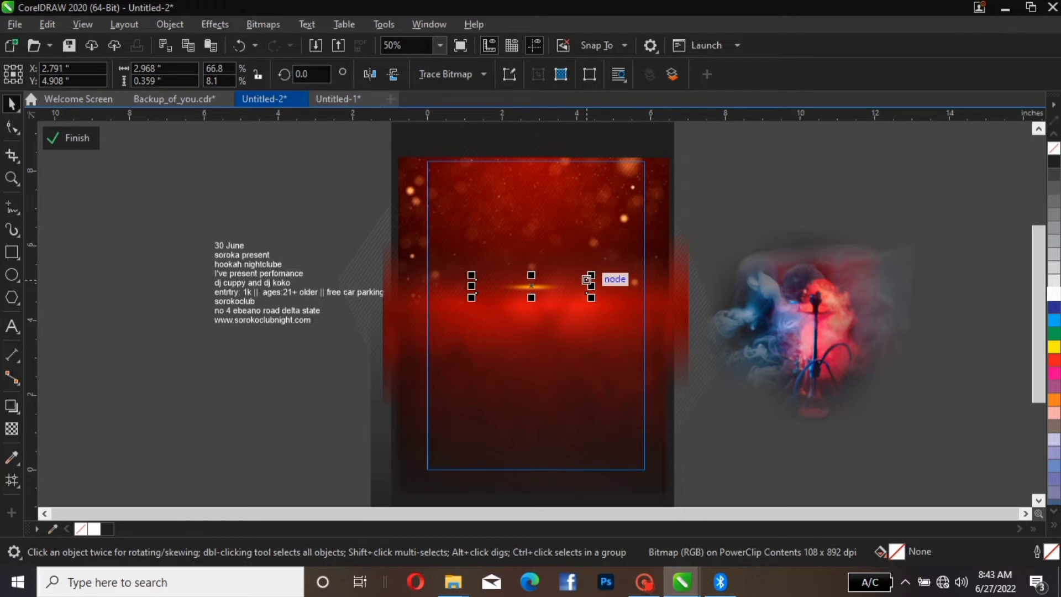
pyautogui.moveTo(587, 279); pyautogui.dragTo(828, 286)
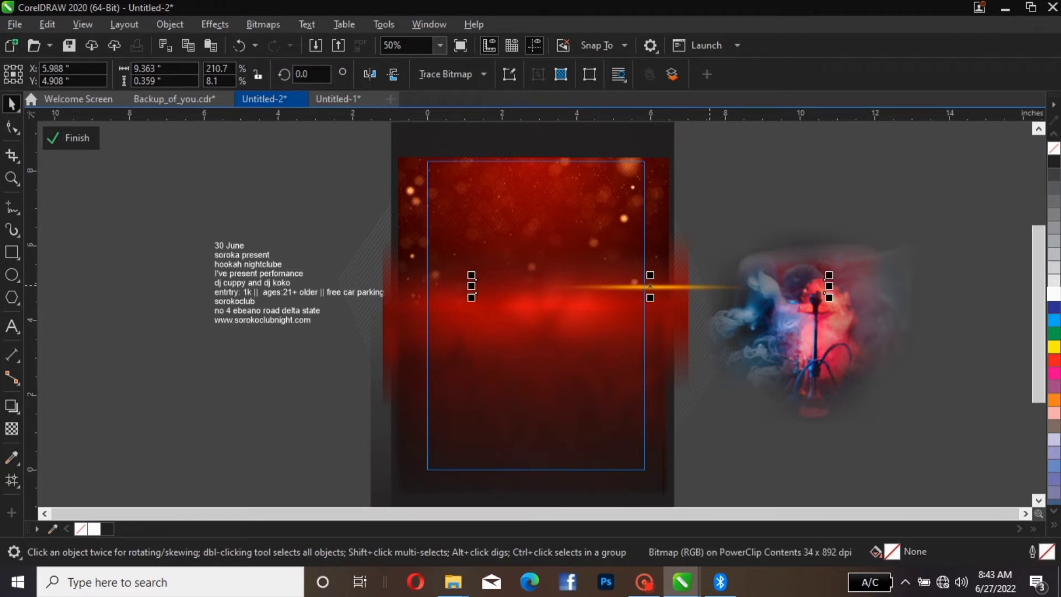
pyautogui.moveTo(650, 297); pyautogui.dragTo(650, 279)
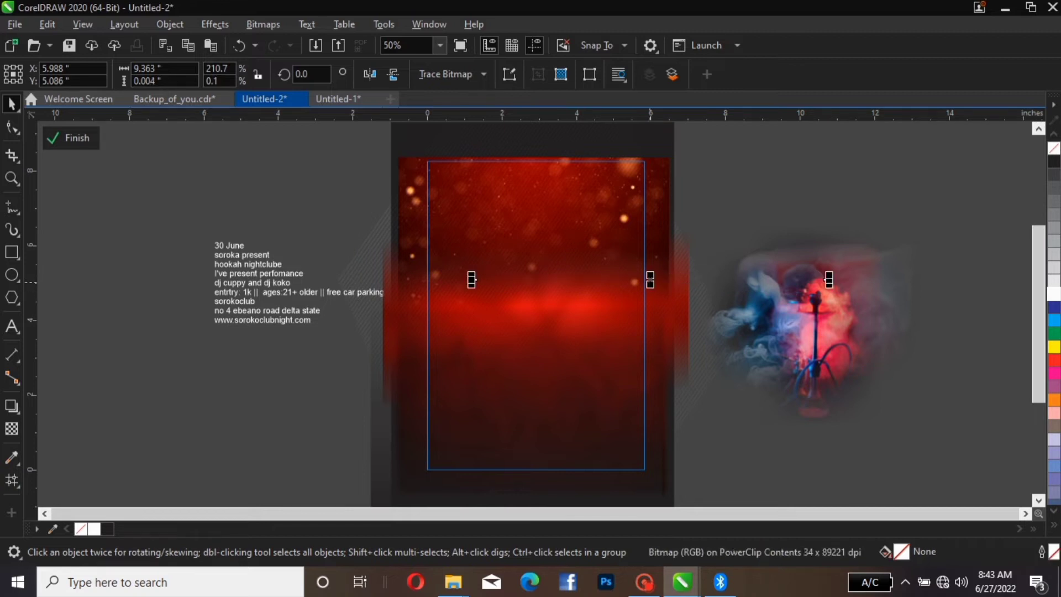
pyautogui.click(650, 280)
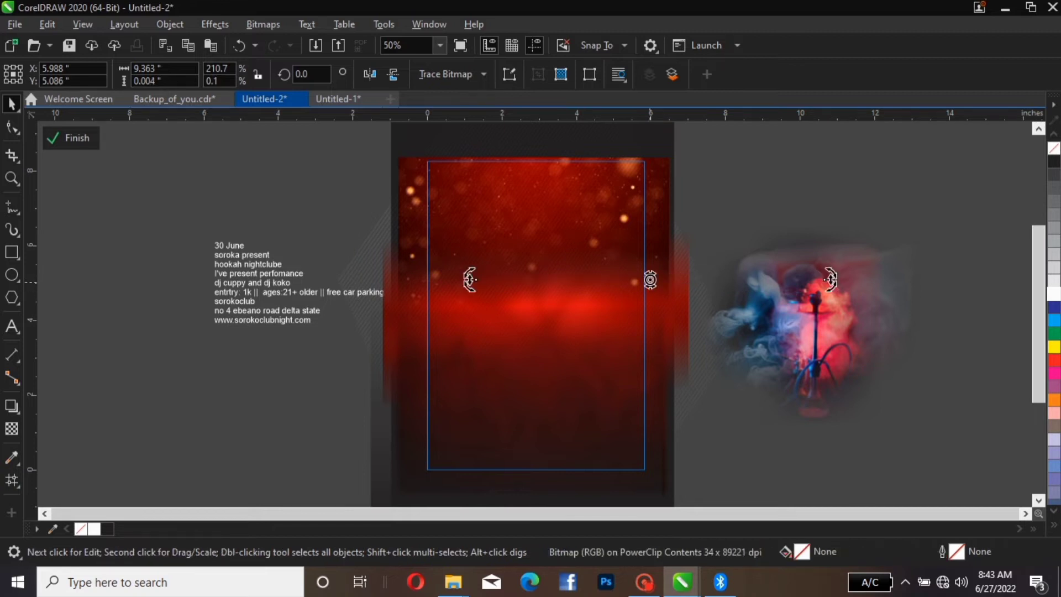
pyautogui.click(650, 280)
pyautogui.moveTo(651, 280)
pyautogui.mouseDown()
pyautogui.moveTo(651, 299)
pyautogui.moveTo(650, 287)
pyautogui.mouseUp()
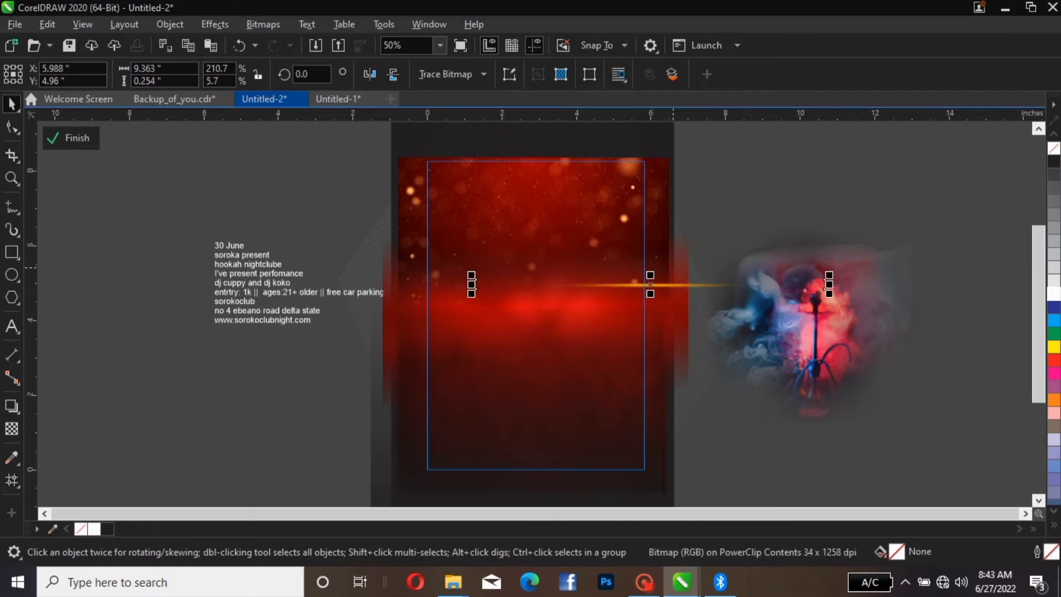
# Step: Shift the light streak slightly up and left and rotate it counterclockwise to about 36.23 degrees
pyautogui.moveTo(650, 285); pyautogui.dragTo(631, 263)
pyautogui.click(684, 266)
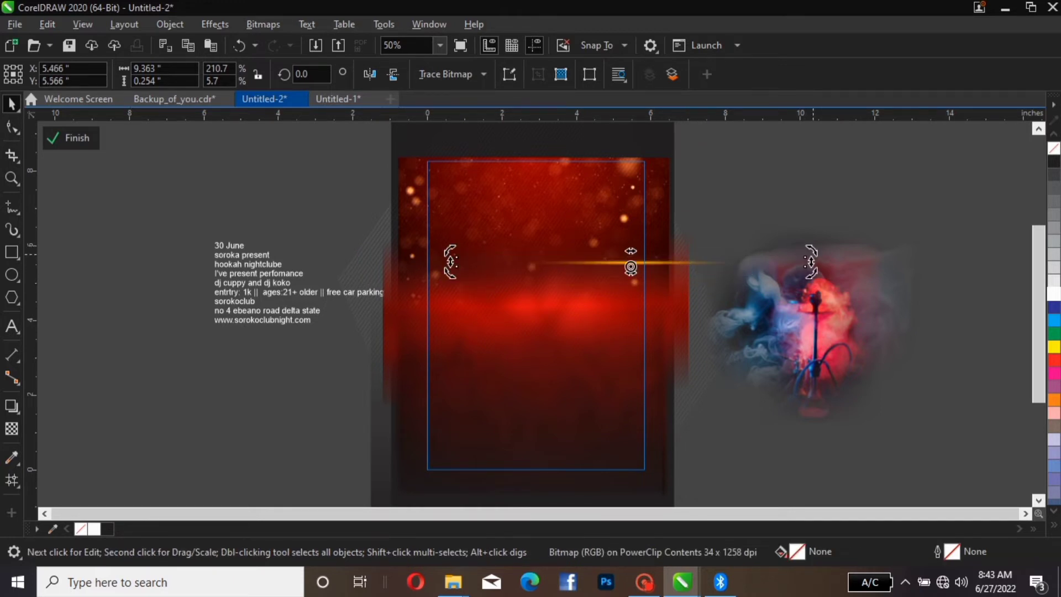
pyautogui.moveTo(811, 261); pyautogui.dragTo(772, 162)
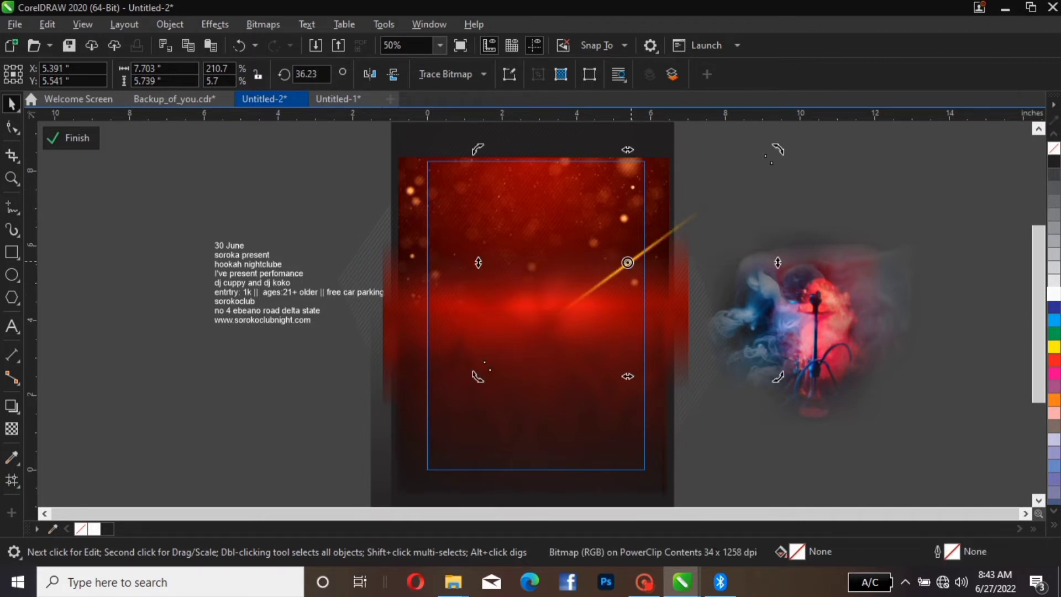
# Step: Position the angled light streak across the page's right half, centred at about X 4.747, Y 5.52 inches
pyautogui.click(628, 262)
pyautogui.moveTo(628, 262); pyautogui.dragTo(588, 274)
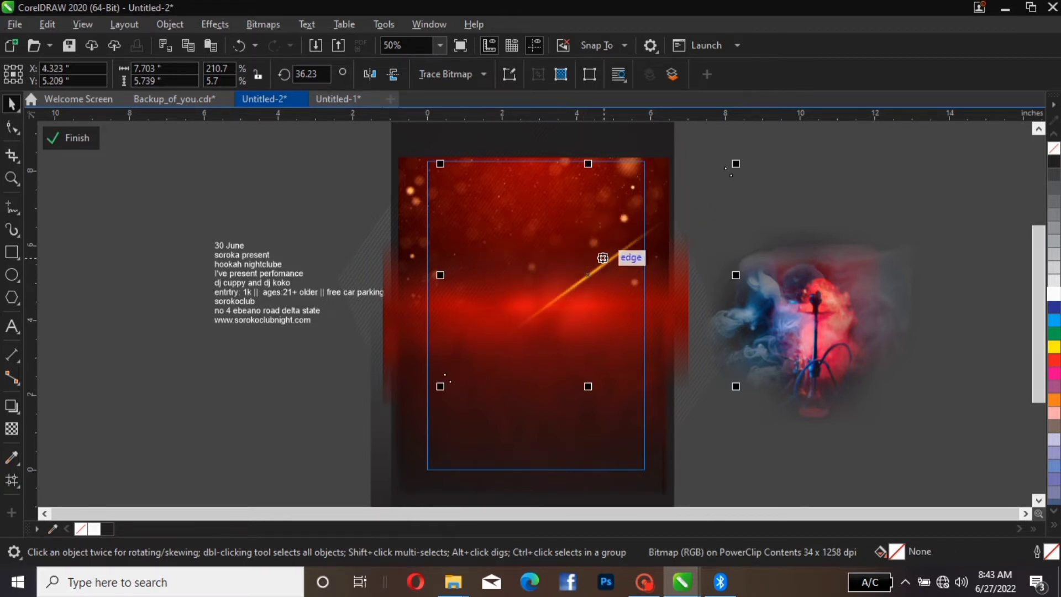
pyautogui.click(593, 279)
pyautogui.moveTo(593, 279); pyautogui.dragTo(609, 266)
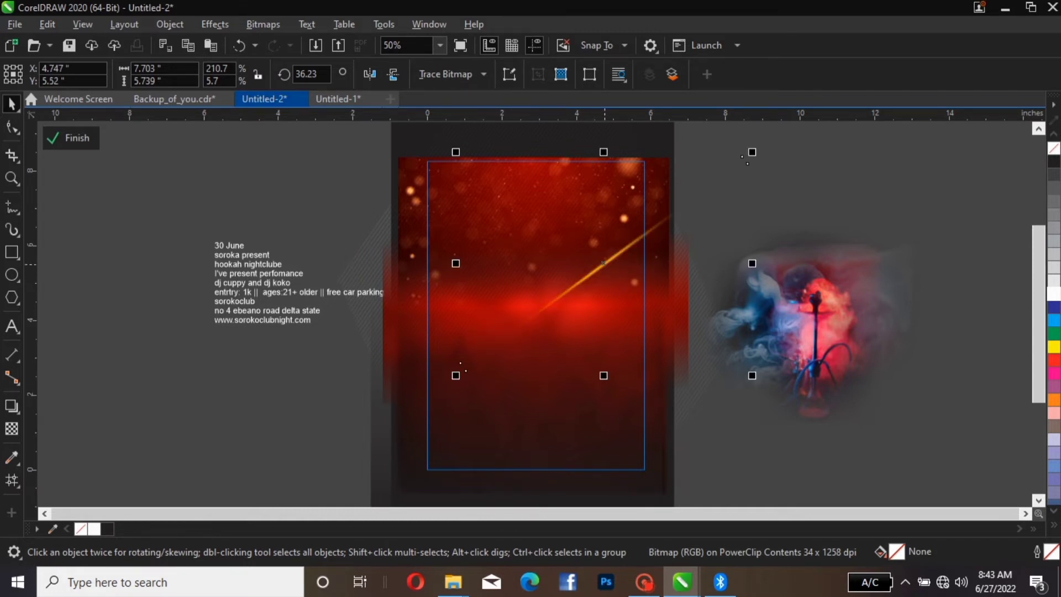
pyautogui.click(605, 264)
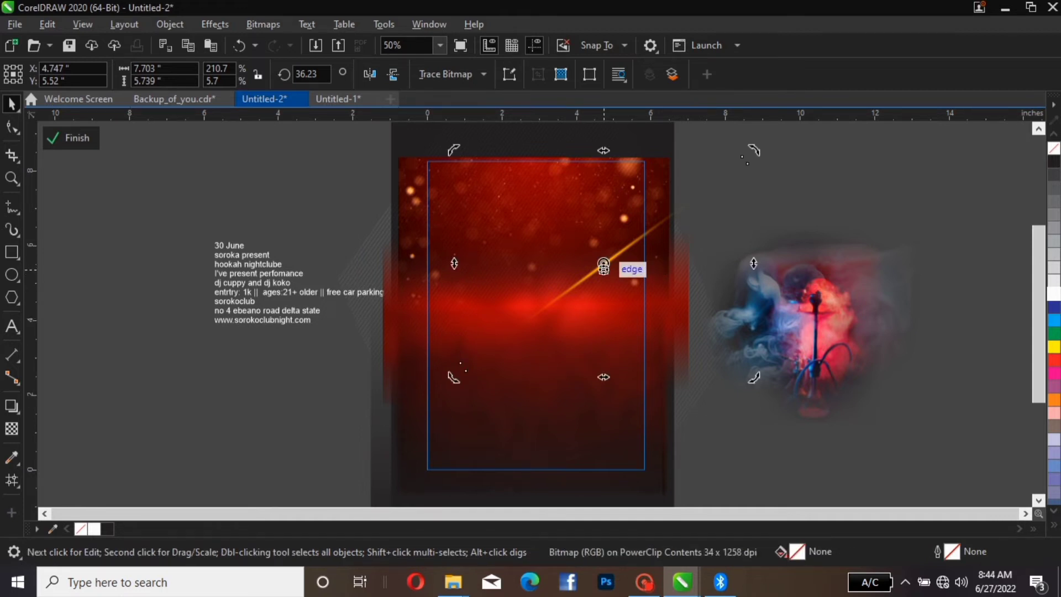
pyautogui.moveTo(603, 265); pyautogui.dragTo(604, 263)
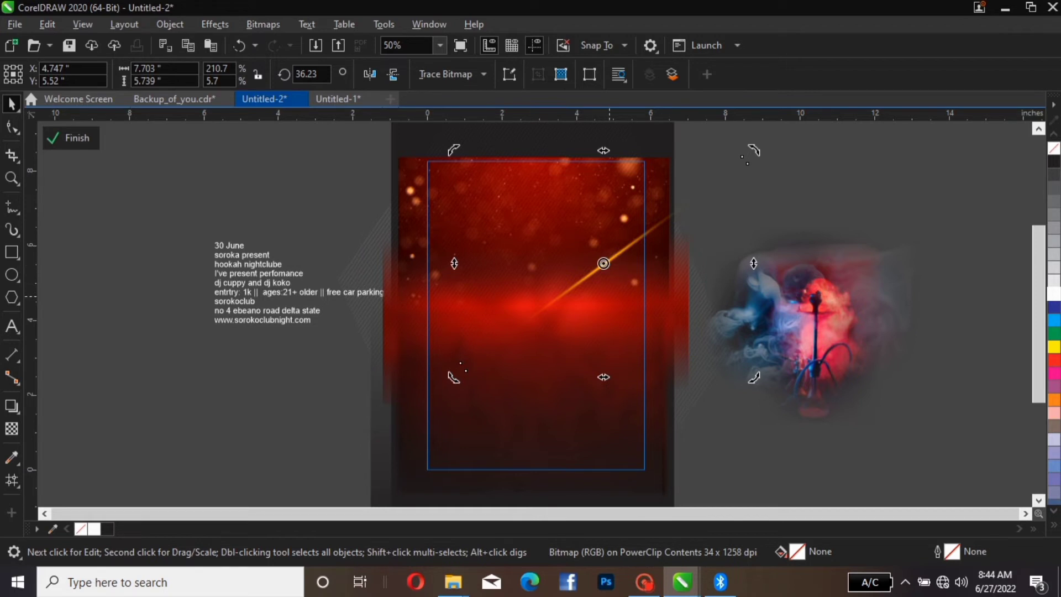
# Step: Duplicate the angled light streak and place the copy parallel above the original at about X 4.552, Y 6.399 inches
pyautogui.click(608, 299)
pyautogui.moveTo(608, 299); pyautogui.dragTo(625, 288)
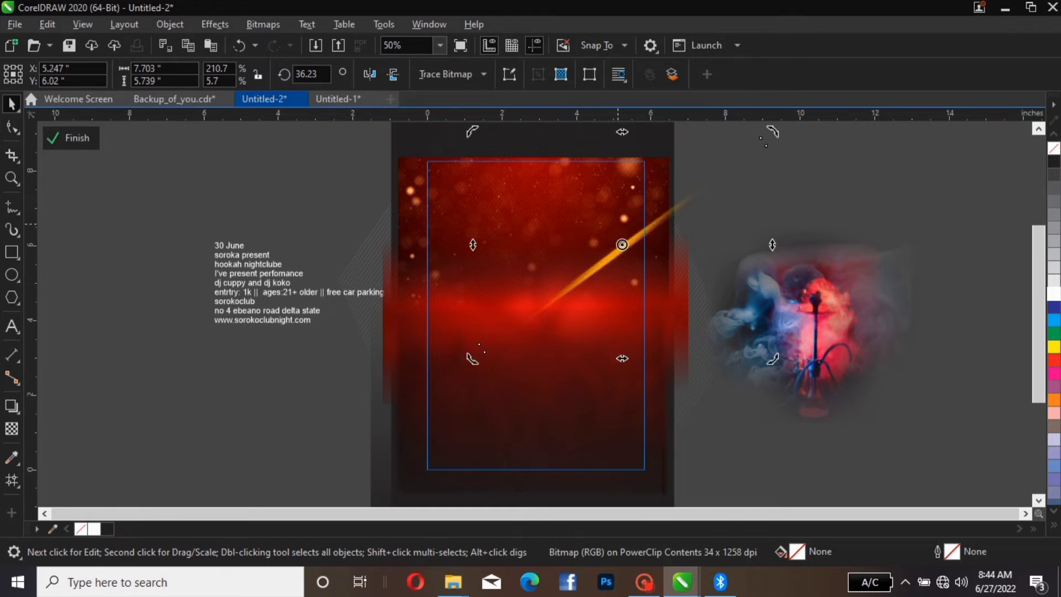
pyautogui.moveTo(623, 239); pyautogui.dragTo(632, 244)
pyautogui.click(831, 225)
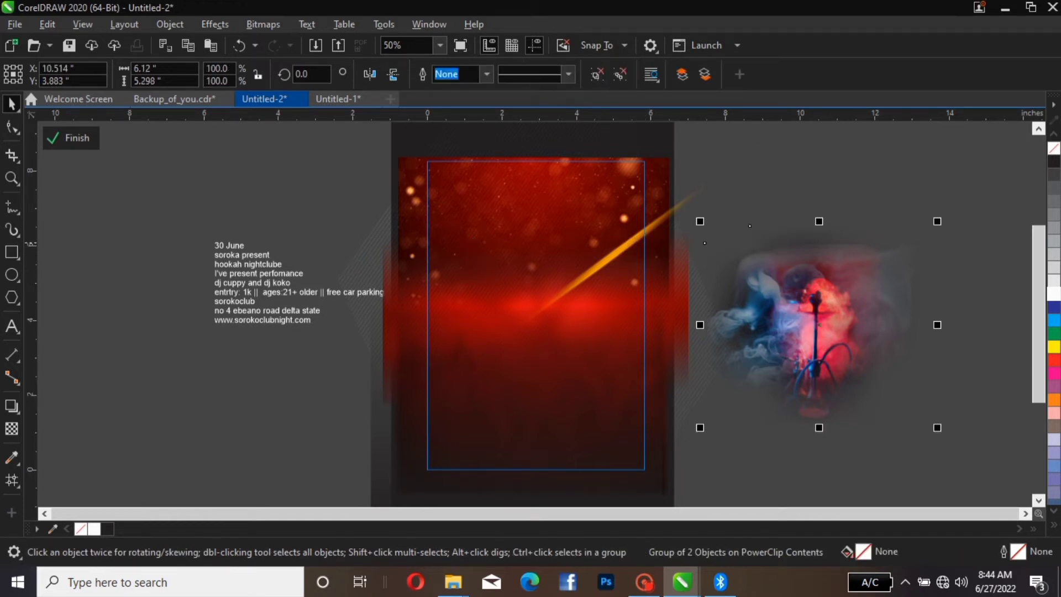
pyautogui.click(625, 243)
pyautogui.moveTo(625, 244); pyautogui.dragTo(600, 229)
pyautogui.click(600, 229)
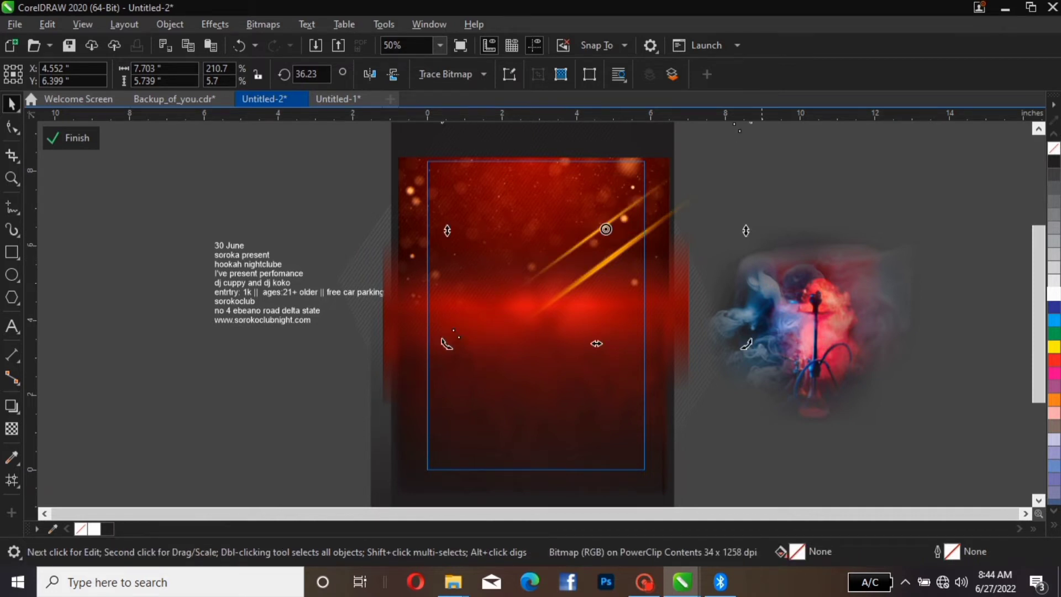
# Step: Add a third parallel light streak below the other two at about X 5.319, Y 5.098 inches
pyautogui.press('Escape')
pyautogui.press('Tab')
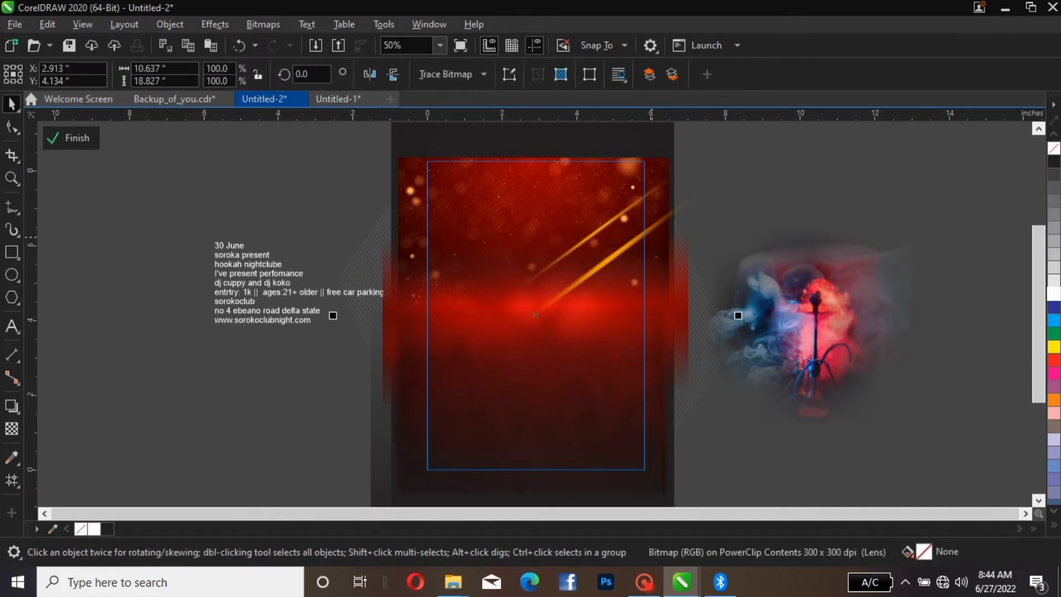
pyautogui.moveTo(658, 226); pyautogui.dragTo(664, 256)
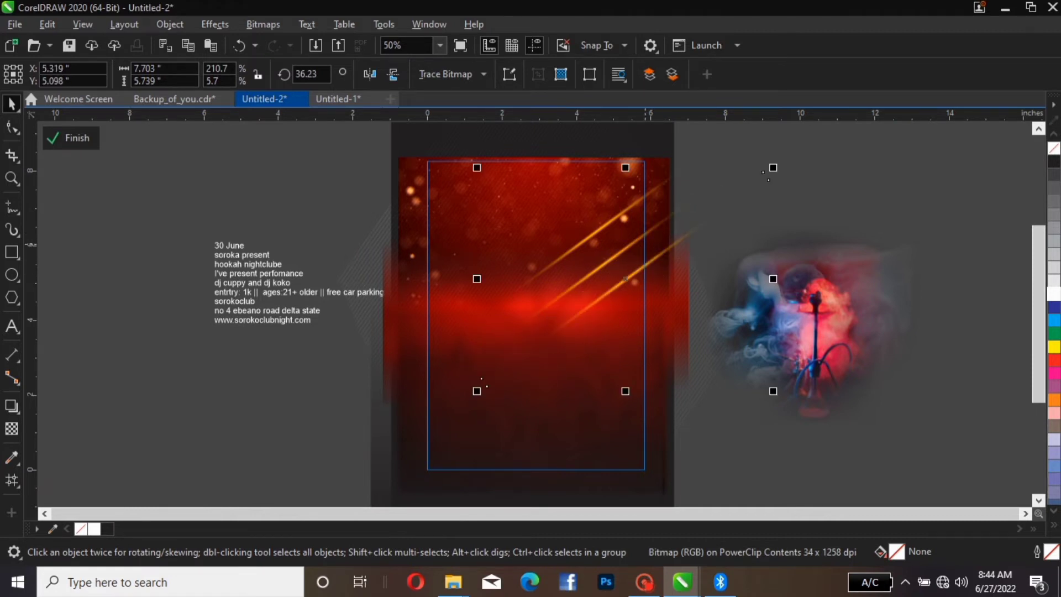
# Step: Tighten the spacing of the three streaks, settling the uppermost one at about X 4.548, Y 6.263 inches
pyautogui.moveTo(644, 259)
pyautogui.mouseDown()
pyautogui.moveTo(651, 253)
pyautogui.moveTo(627, 216)
pyautogui.mouseUp()
pyautogui.click(628, 218)
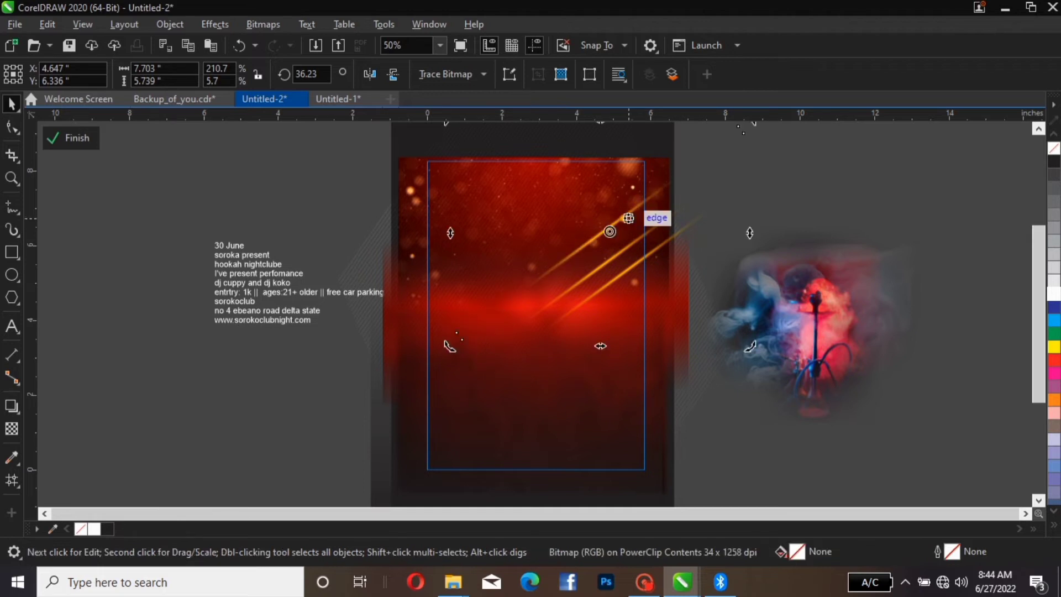
pyautogui.click(628, 217)
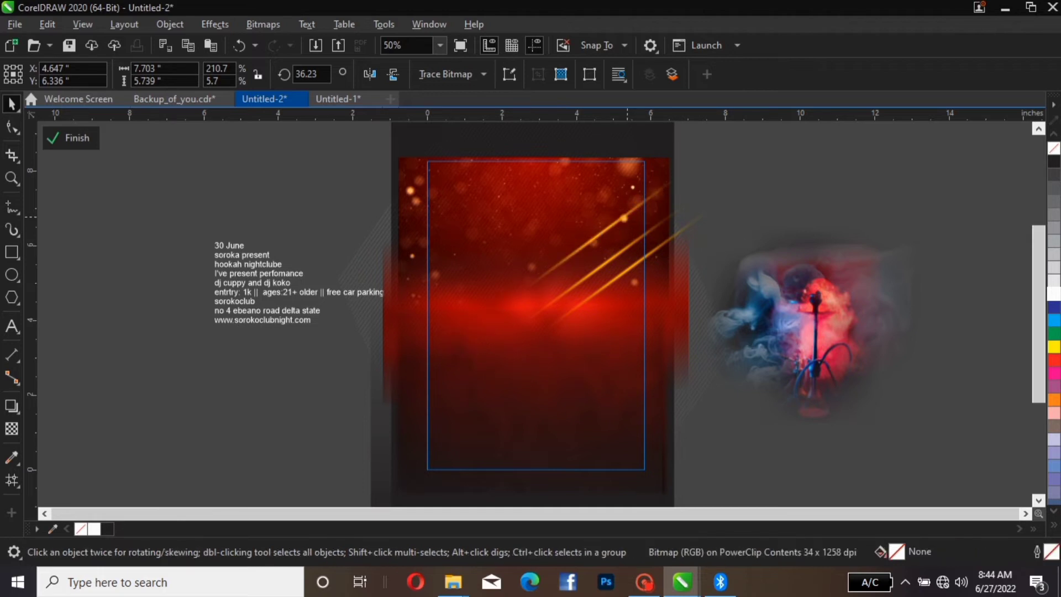
pyautogui.moveTo(625, 217); pyautogui.dragTo(624, 221)
pyautogui.click(626, 219)
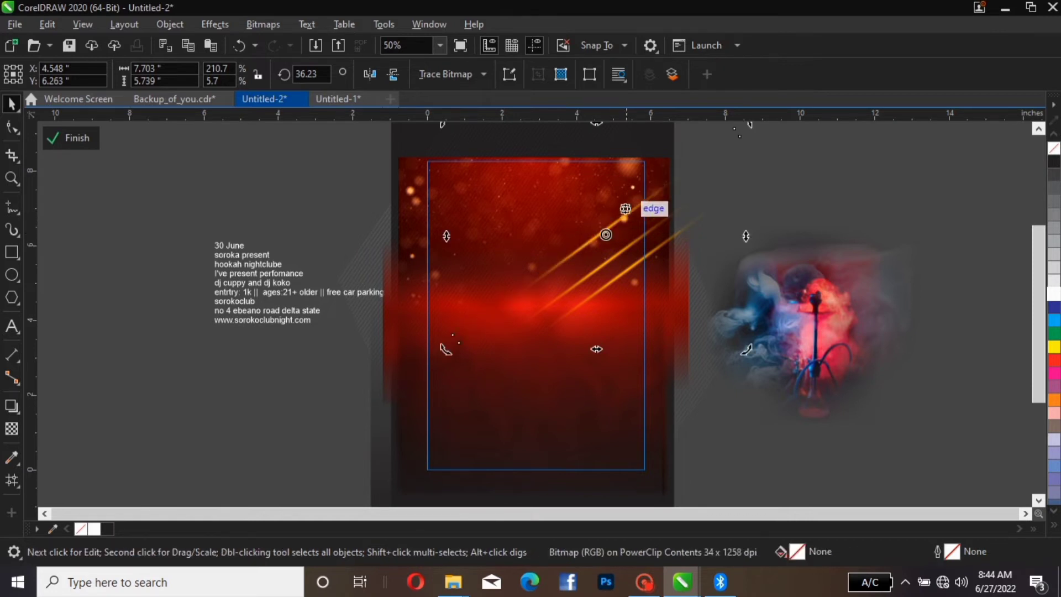
pyautogui.click(622, 221)
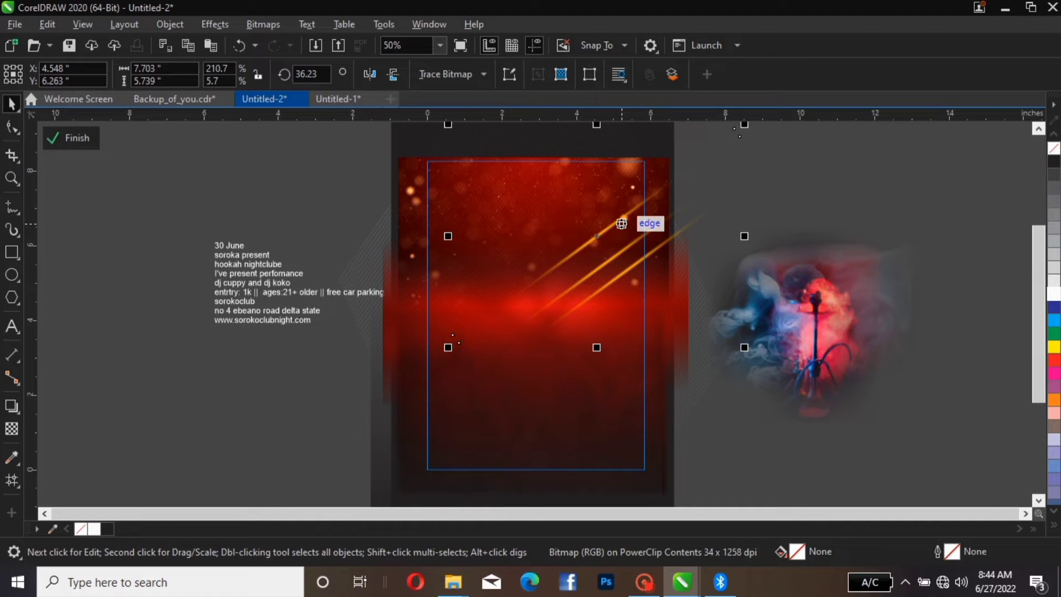
pyautogui.press('Escape')
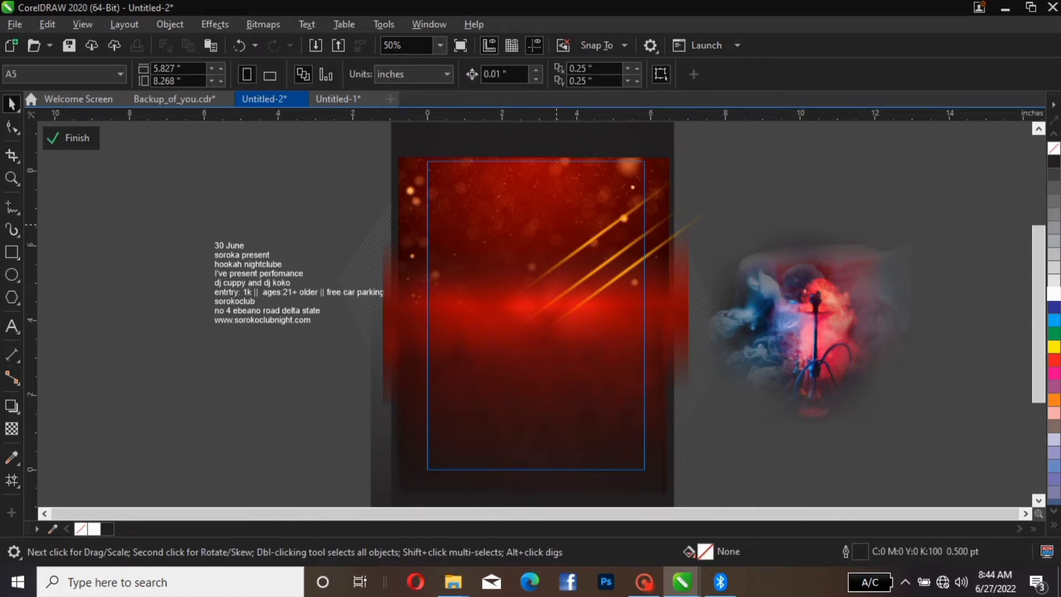
# Step: Copy the uppermost streak to the page's left half at about X 1.88, Y 6.263 inches and mirror it horizontally
pyautogui.click(580, 236)
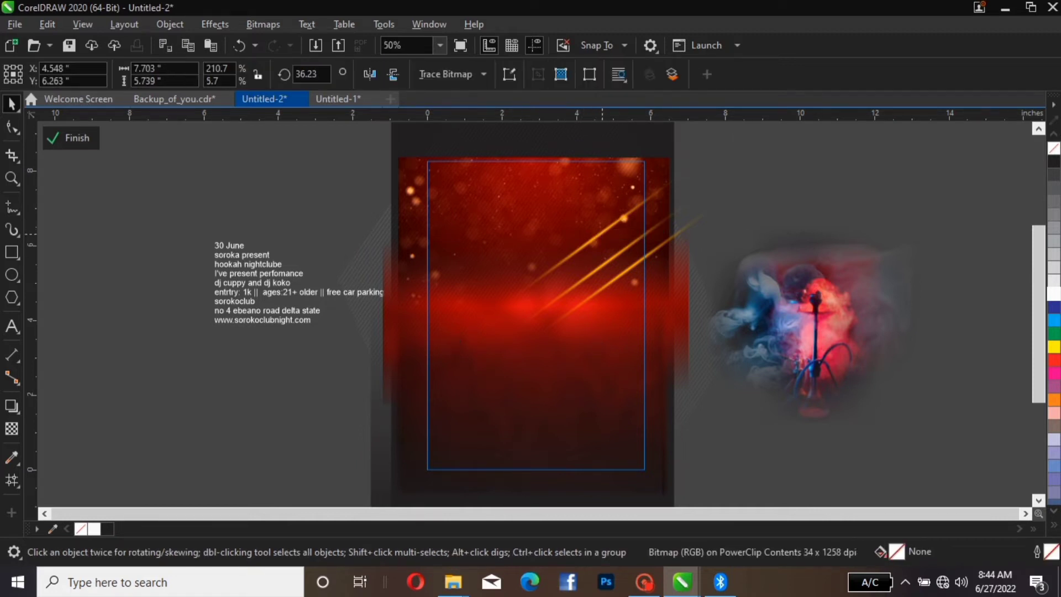
pyautogui.moveTo(580, 236); pyautogui.dragTo(497, 234)
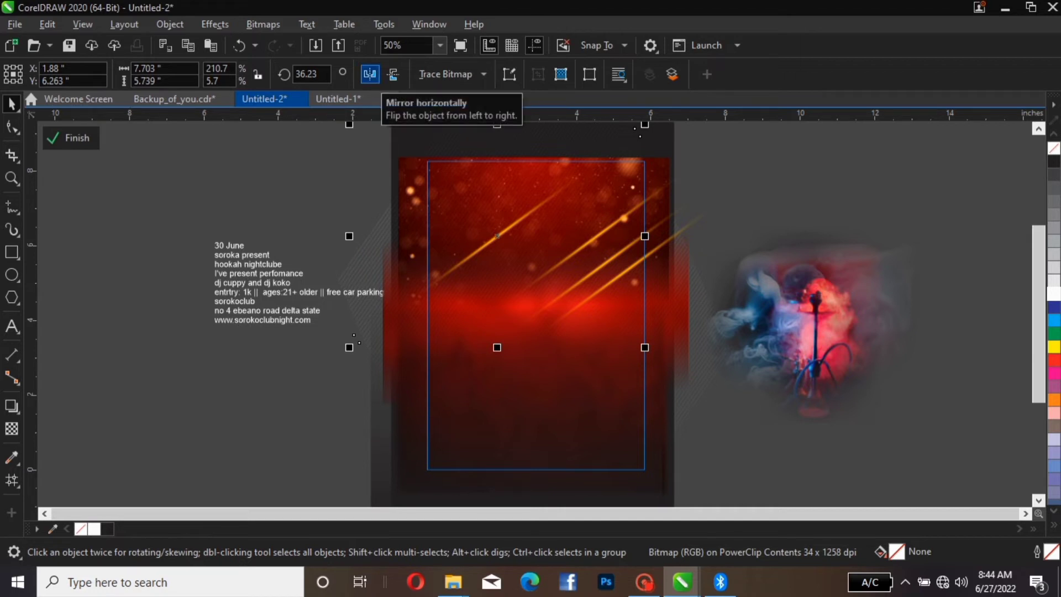
pyautogui.click(369, 74)
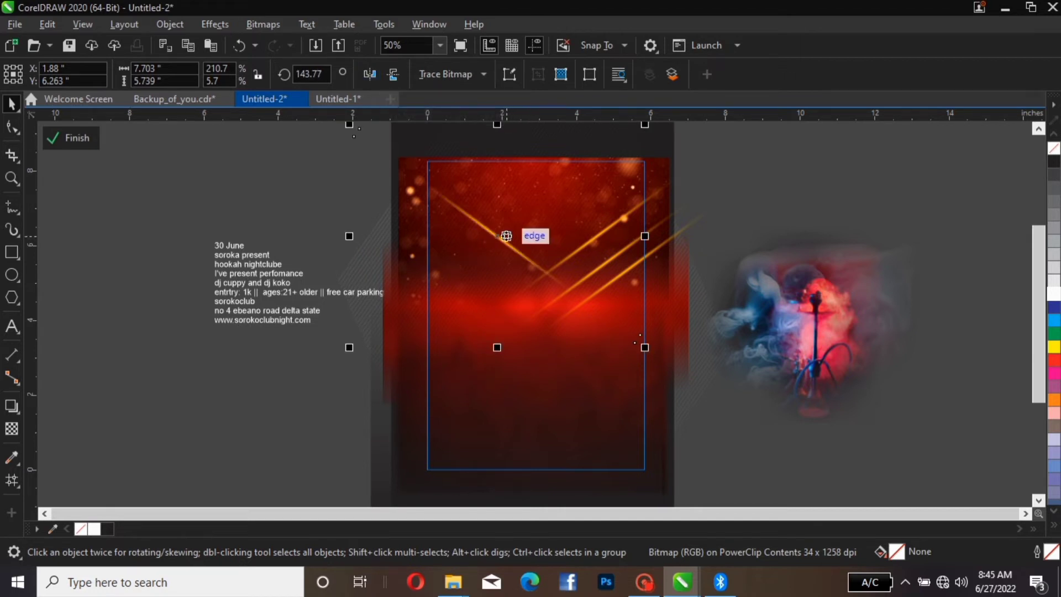
# Step: Duplicate the mirrored streak and place the copy parallel below it at about X 1.554, Y 5.604 inches
pyautogui.moveTo(506, 236); pyautogui.dragTo(494, 260)
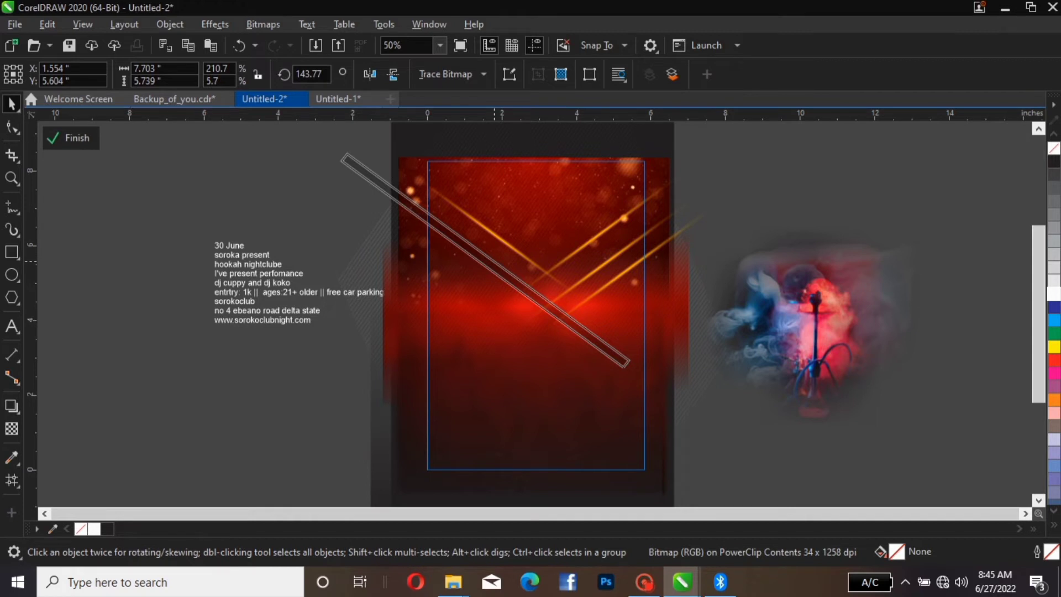
pyautogui.moveTo(493, 260); pyautogui.dragTo(493, 259)
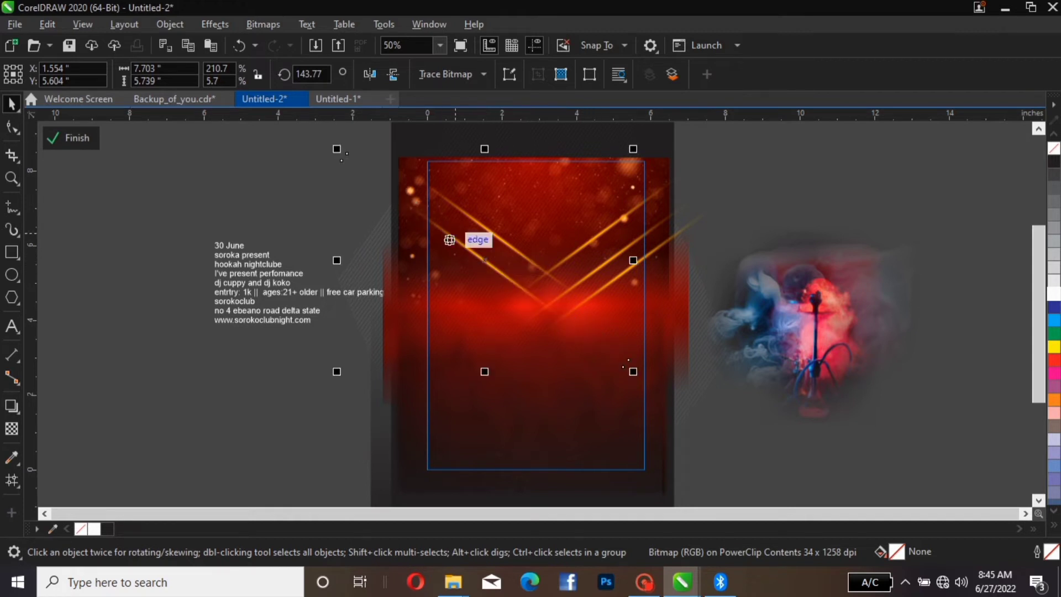
# Step: Reposition the left pair of gold light streaks so they converge with the right-hand streaks around the flyer's centre
pyautogui.moveTo(488, 257); pyautogui.dragTo(487, 291)
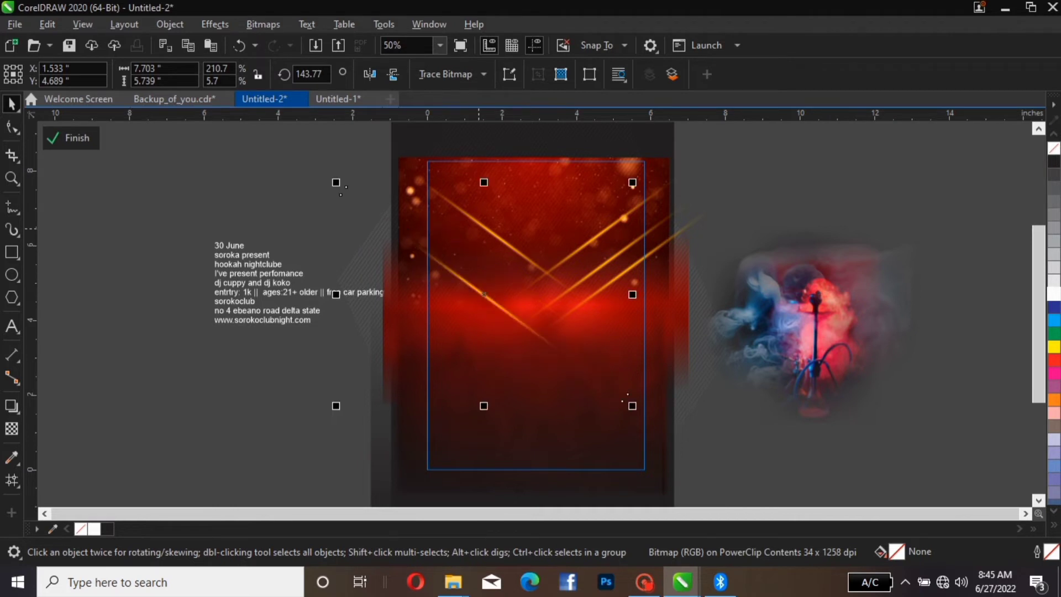
pyautogui.moveTo(485, 218); pyautogui.dragTo(476, 241)
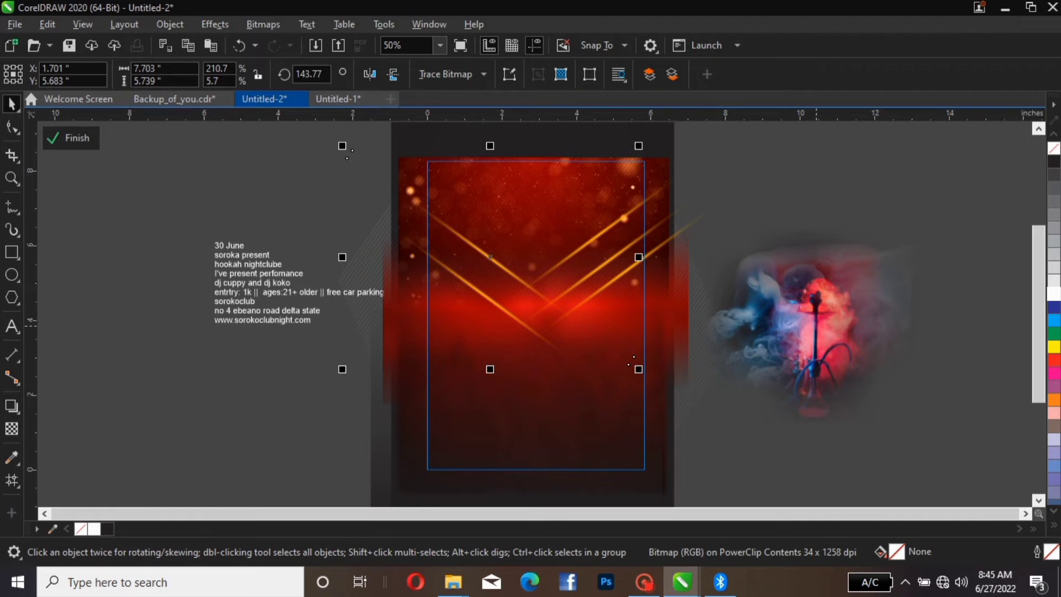
# Step: Move the hookah smoke image onto the centre of the flyer and bring it in front of the gold streaks
pyautogui.click(818, 318)
pyautogui.moveTo(819, 318)
pyautogui.mouseDown()
pyautogui.moveTo(704, 293)
pyautogui.moveTo(542, 283)
pyautogui.mouseUp()
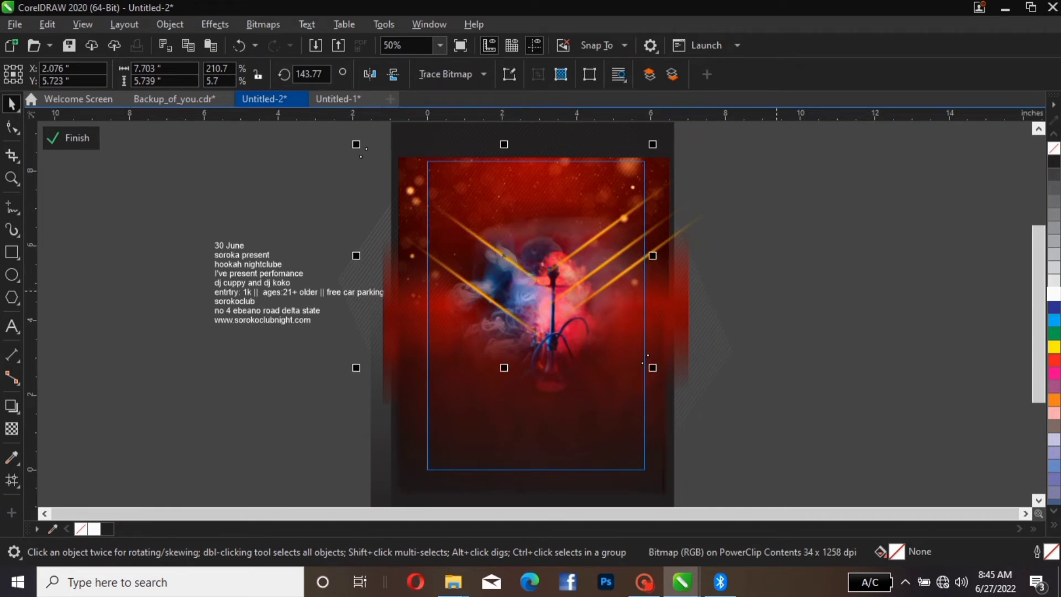
pyautogui.hotkey('shift', 'pageup')
pyautogui.click(805, 249)
pyautogui.click(581, 331)
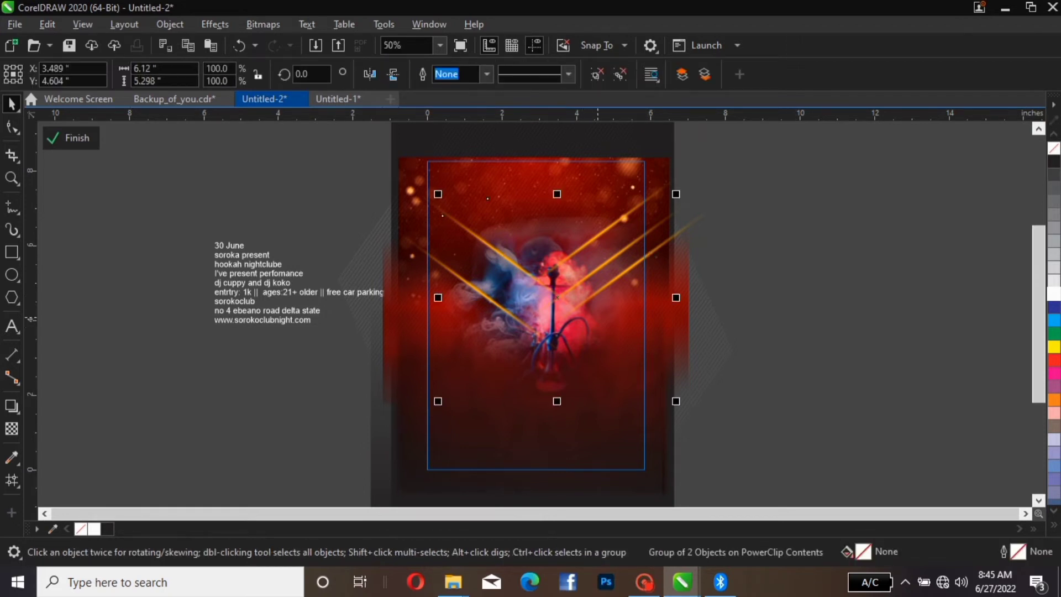
pyautogui.hotkey('shift', 'pageup')
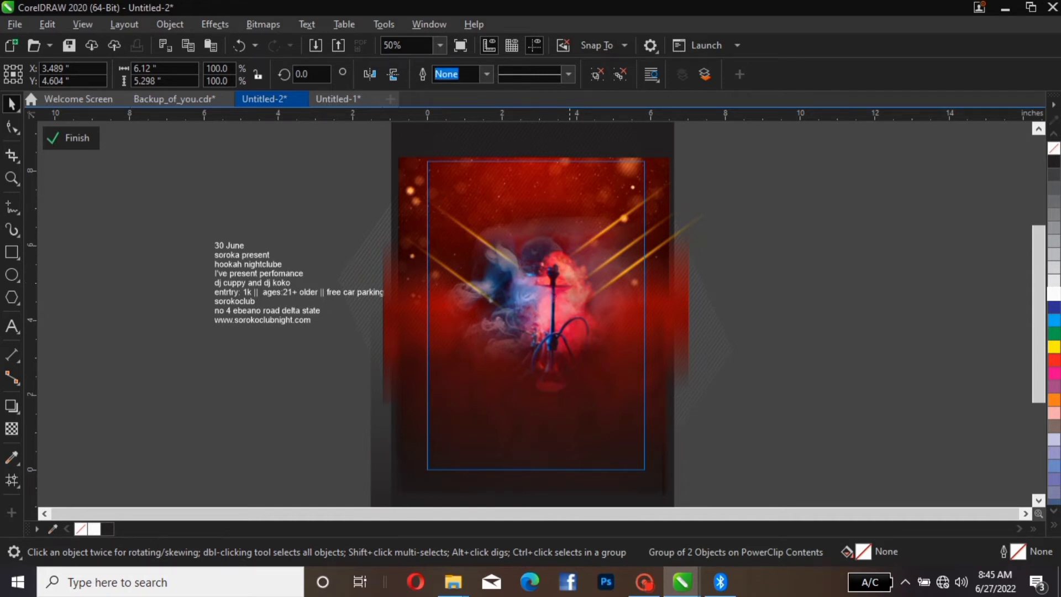
# Step: Shift the hookah image slightly up and left to about X 3.265", Y 5.165"
pyautogui.moveTo(582, 269); pyautogui.dragTo(577, 254)
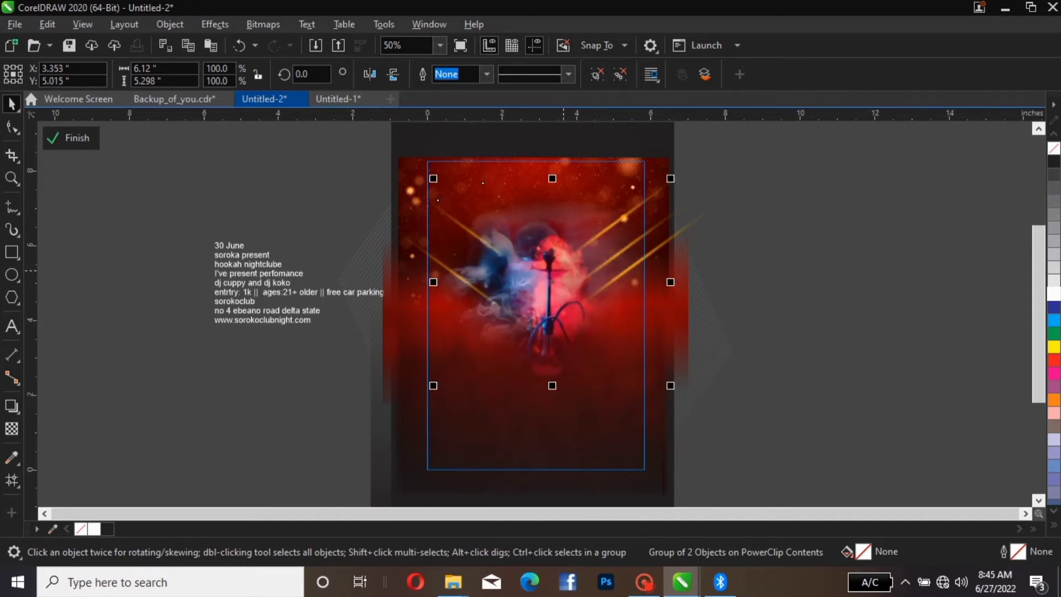
pyautogui.hotkey('ctrl', 'pagedown')
pyautogui.hotkey('ctrl', 'pagedown')
pyautogui.moveTo(563, 270)
pyautogui.mouseDown()
pyautogui.moveTo(560, 258)
pyautogui.moveTo(573, 280)
pyautogui.moveTo(563, 273)
pyautogui.mouseUp()
pyautogui.click(569, 280)
pyautogui.click(563, 273)
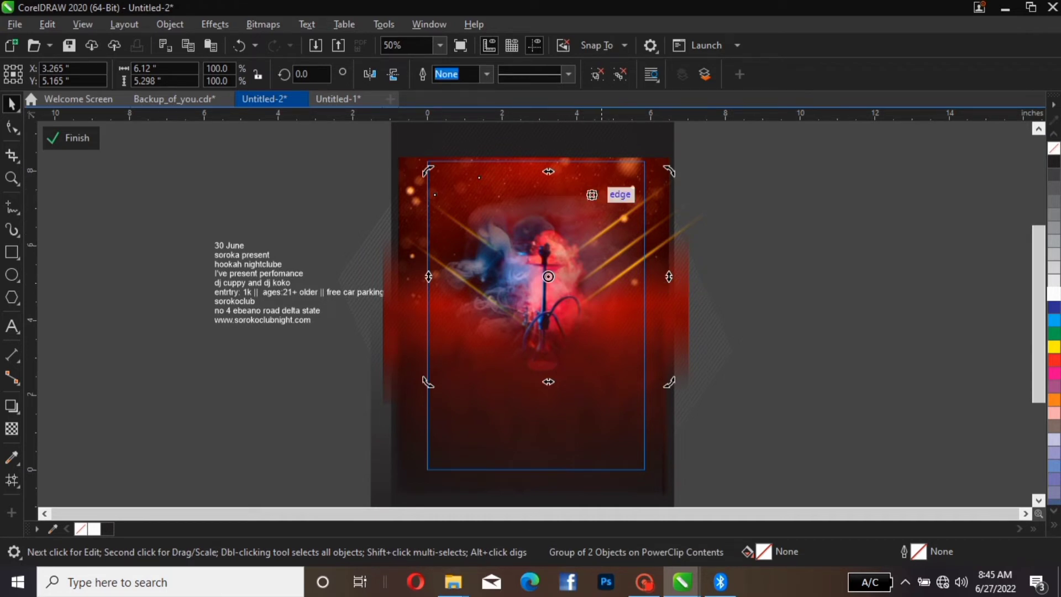
pyautogui.click(725, 311)
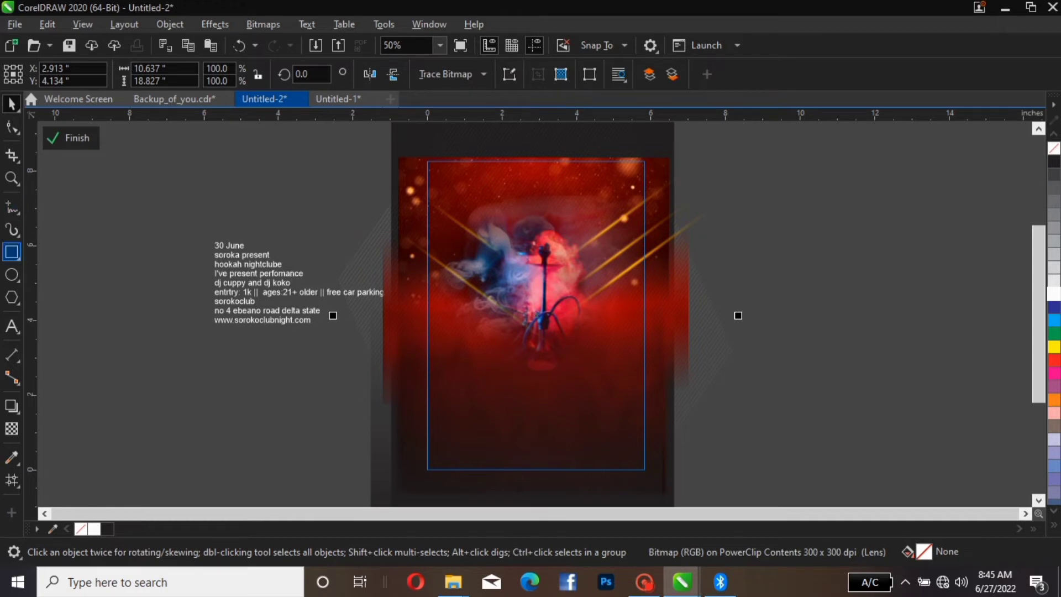
# Step: Draw an upright rectangle about 0.73 by 2.11 inches and place it across the flyer's top edge, right of centre
pyautogui.click(12, 252)
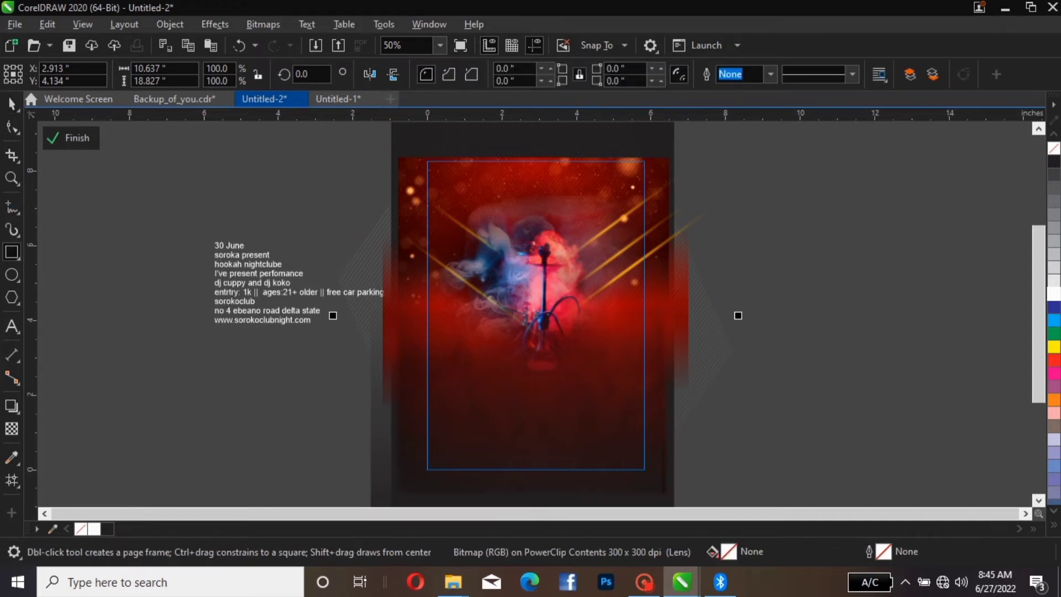
pyautogui.moveTo(251, 160); pyautogui.dragTo(279, 238)
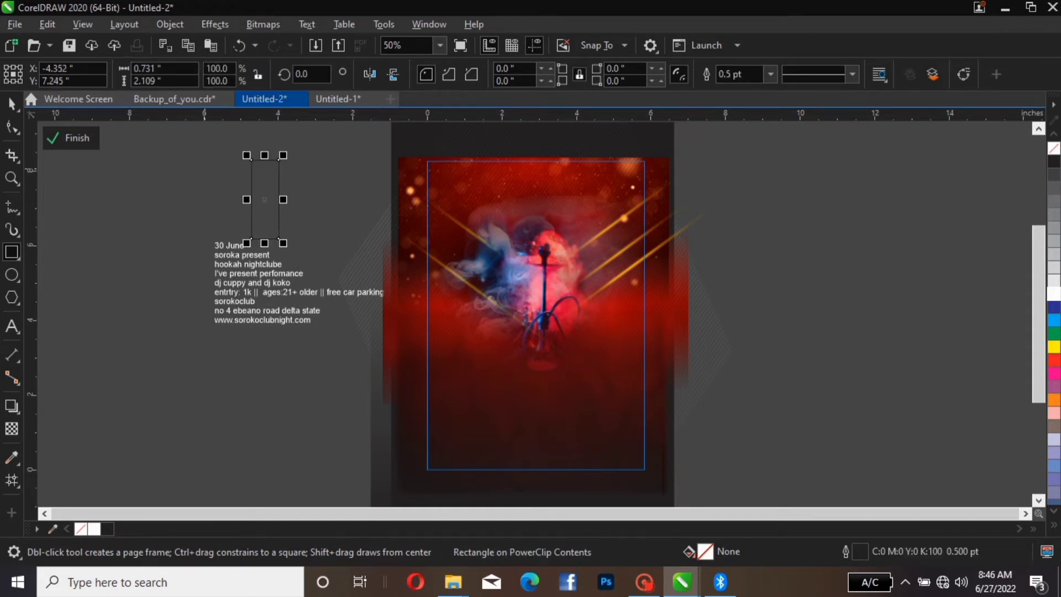
pyautogui.press('space')
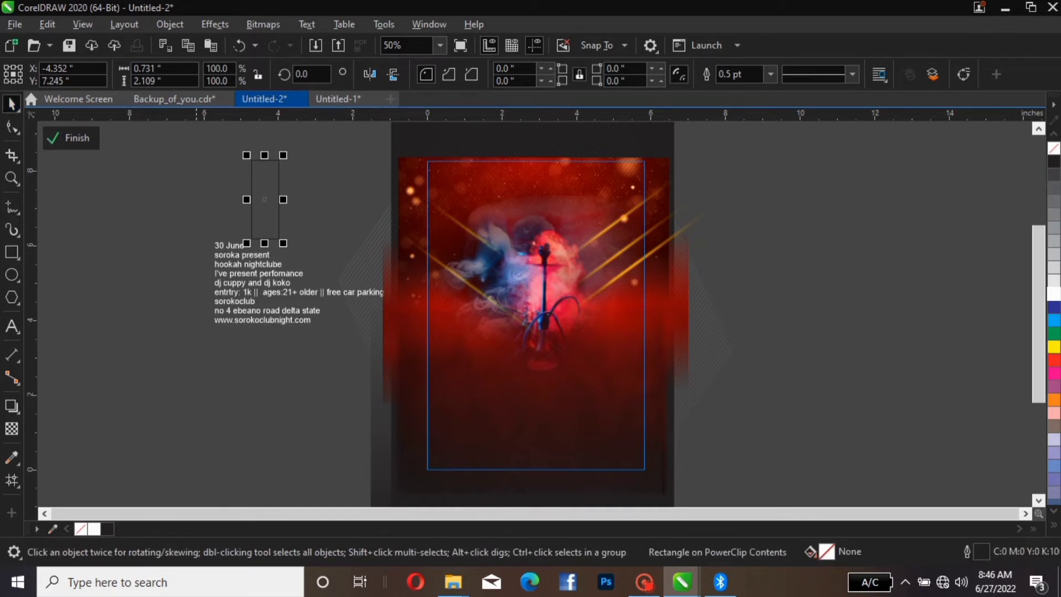
pyautogui.moveTo(249, 194); pyautogui.dragTo(573, 177)
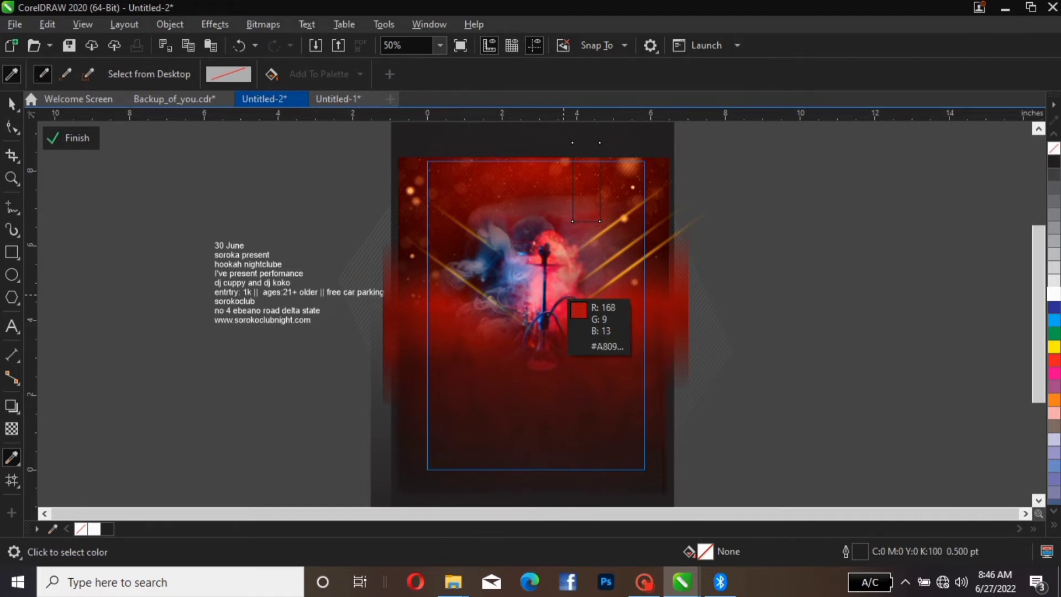
# Step: Fill the rectangle with the pink #DC3860 sampled from the hookah image and remove its outline
pyautogui.click(567, 299)
pyautogui.click(589, 194)
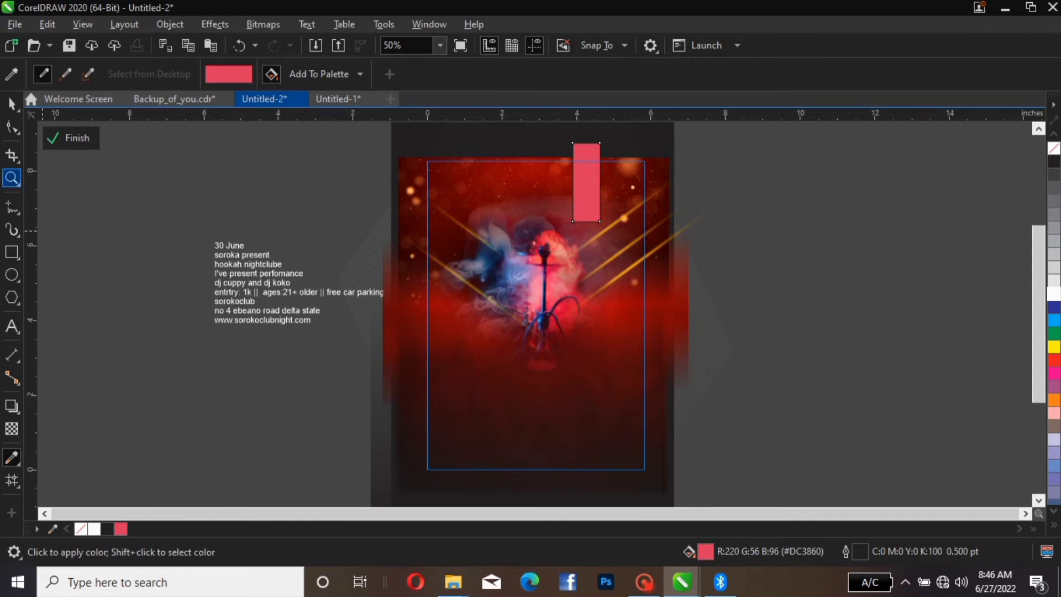
pyautogui.click(11, 102)
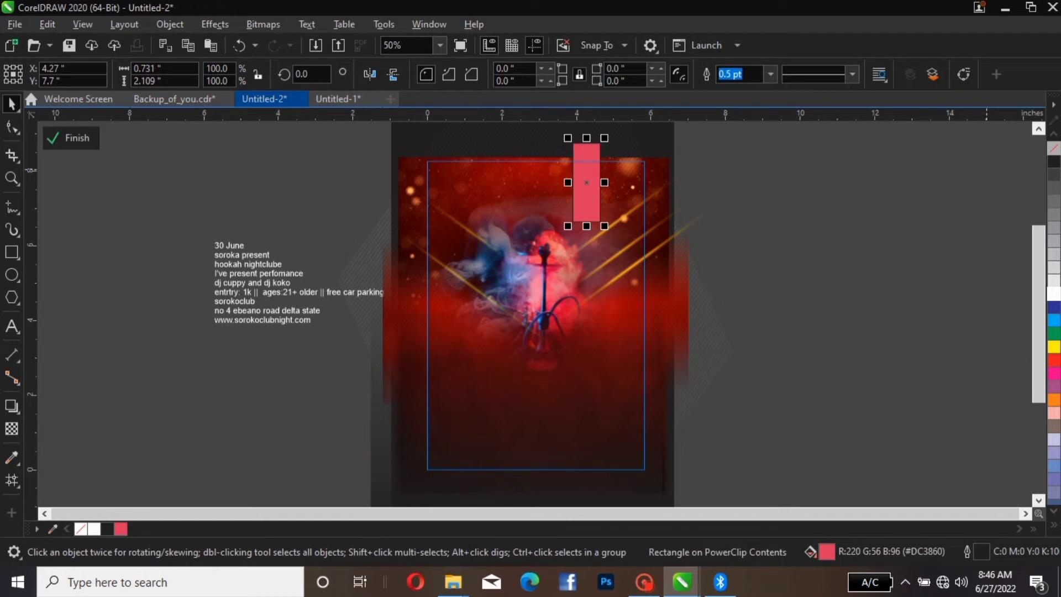
pyautogui.rightClick(1053, 148)
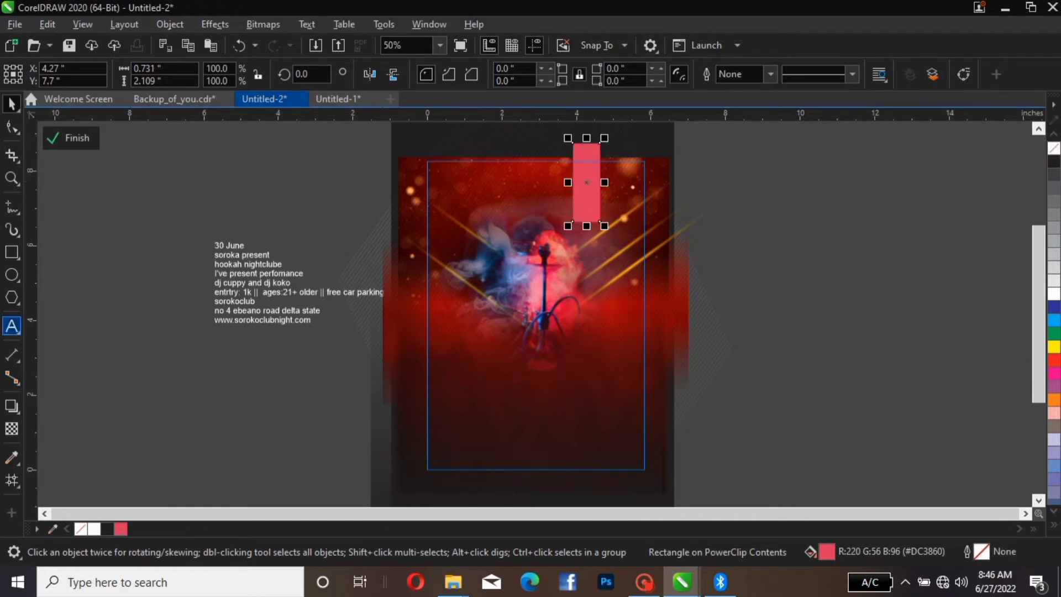
# Step: Add the two-line artistic text "30" and "june" and place it over the pink rectangle
pyautogui.click(12, 326)
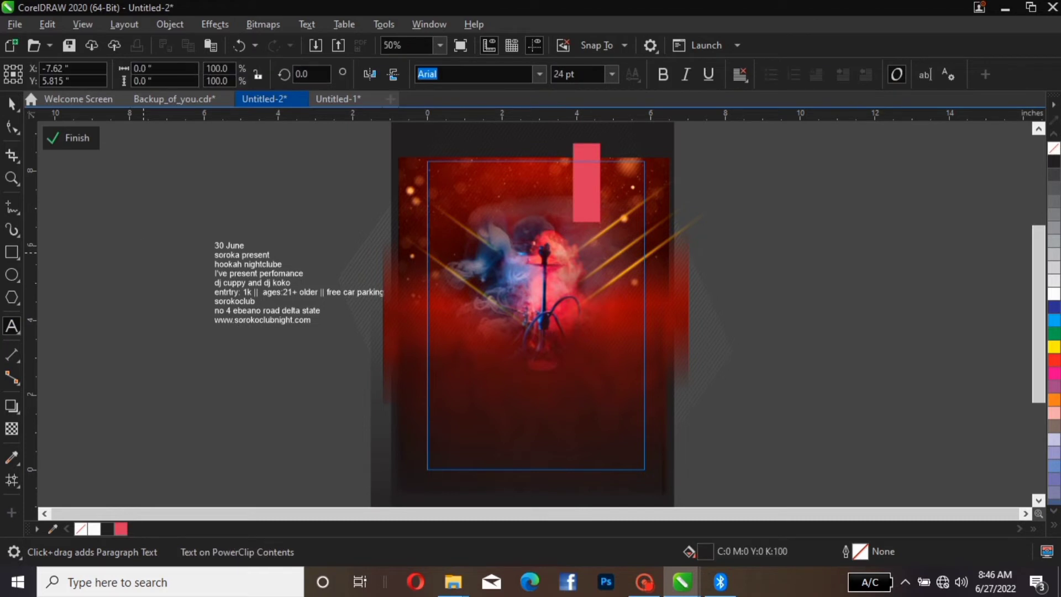
pyautogui.click(142, 247)
pyautogui.write('30')
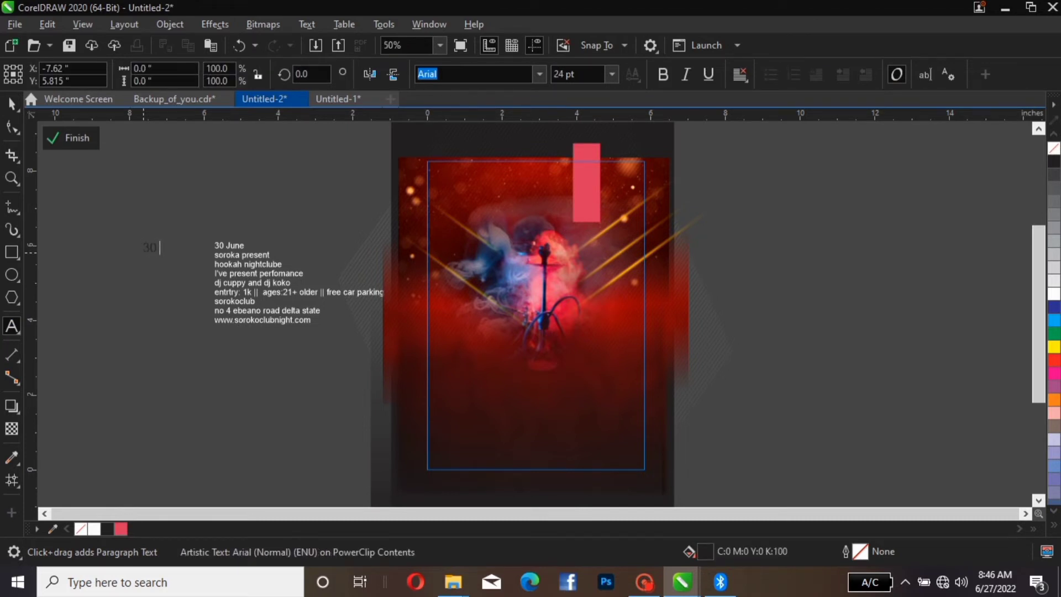
pyautogui.press('Return')
pyautogui.write('june')
pyautogui.press('Escape')
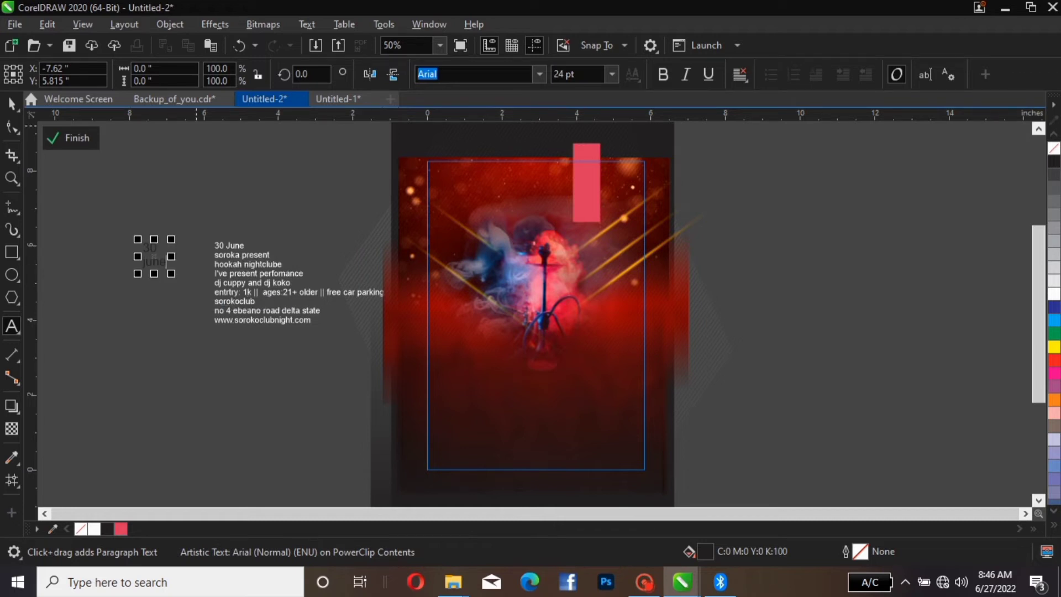
pyautogui.moveTo(152, 259); pyautogui.dragTo(590, 194)
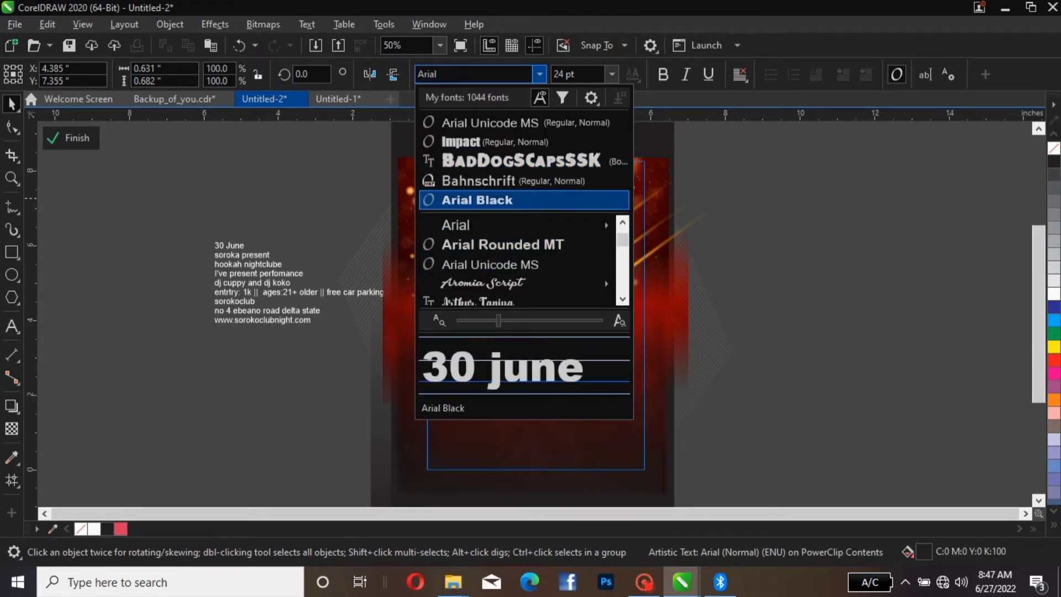
# Step: Set the date text's font to Arial Black and centre the text over the lower part of the pink rectangle
pyautogui.click(520, 199)
pyautogui.click(585, 200)
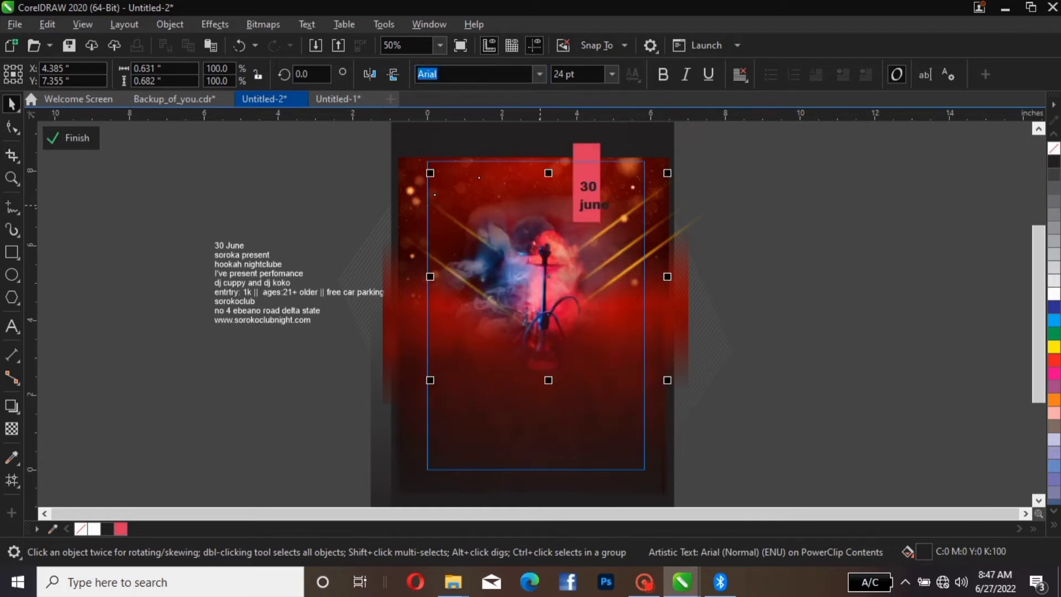
pyautogui.click(597, 204)
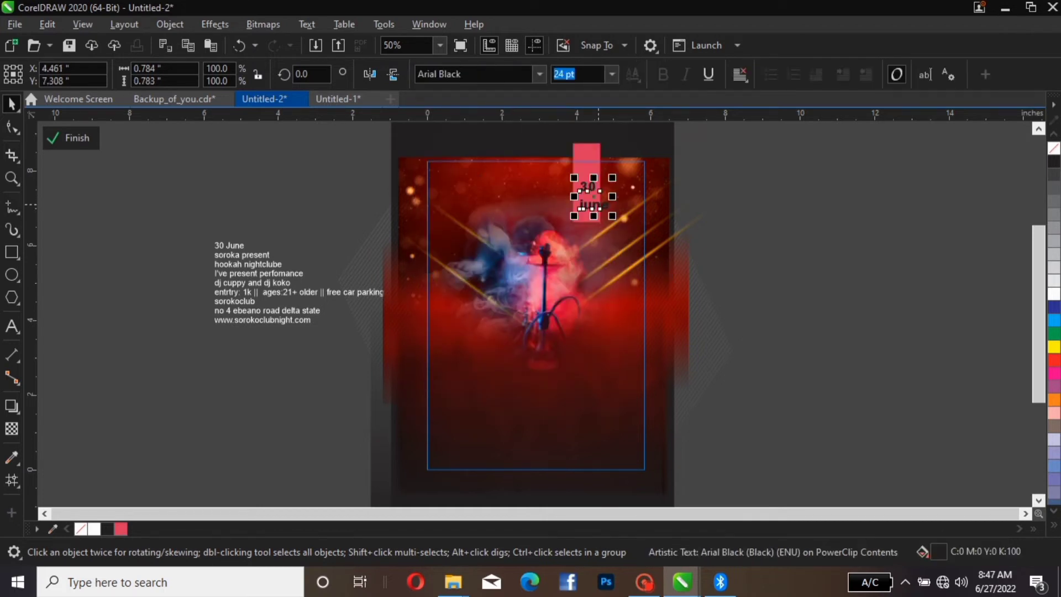
pyautogui.moveTo(595, 194); pyautogui.dragTo(586, 199)
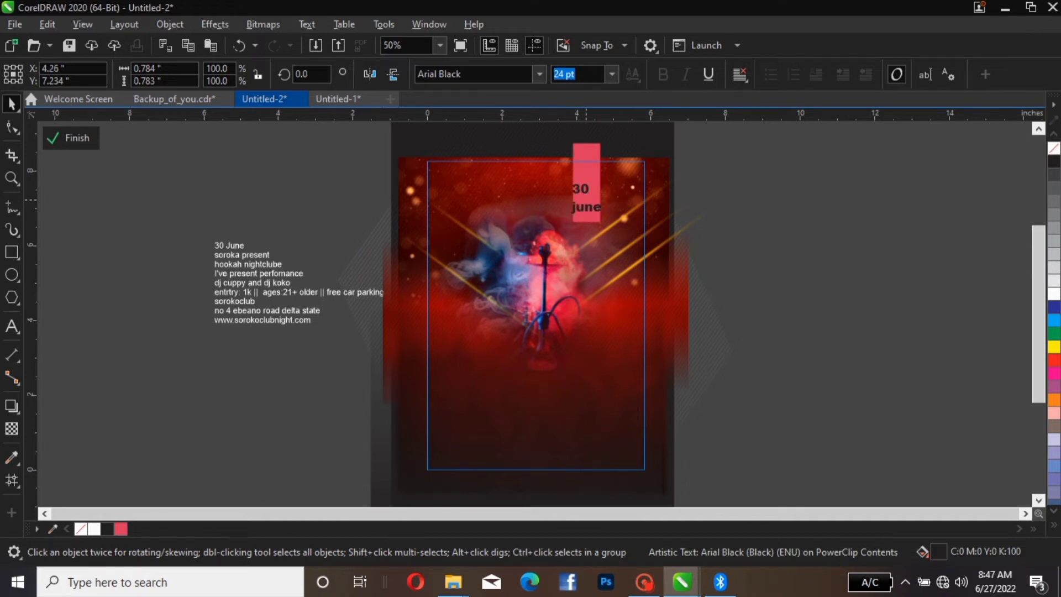
# Step: Align the two lines of the date text to the center
pyautogui.click(740, 73)
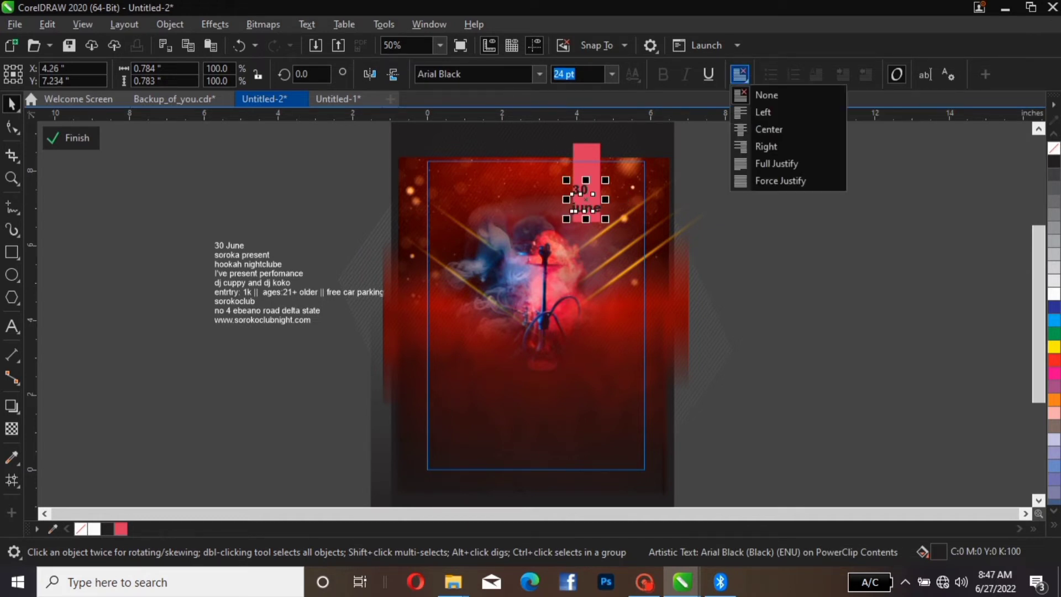
pyautogui.click(769, 128)
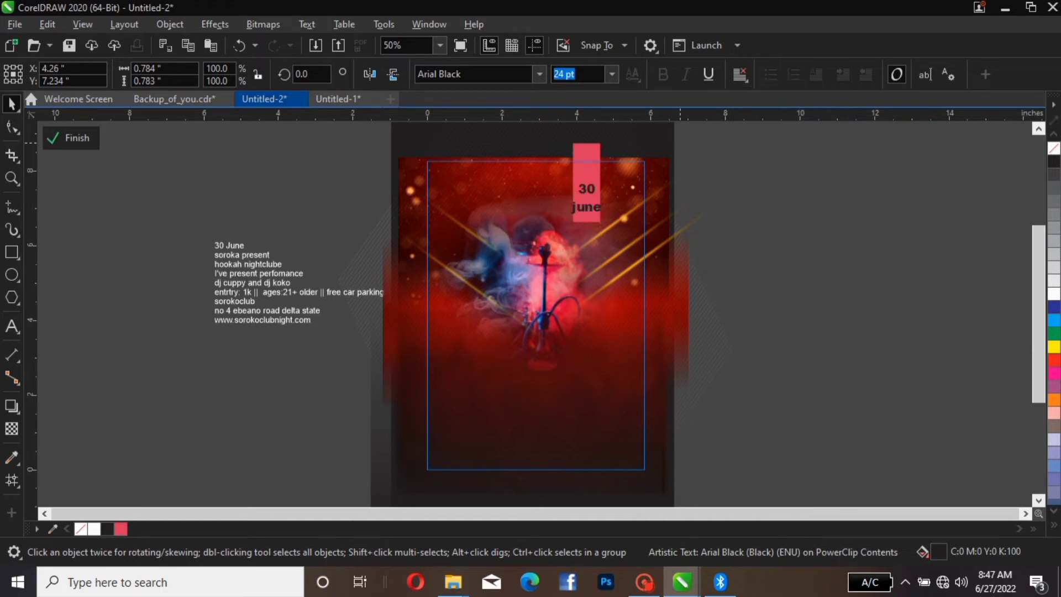
pyautogui.click(685, 221)
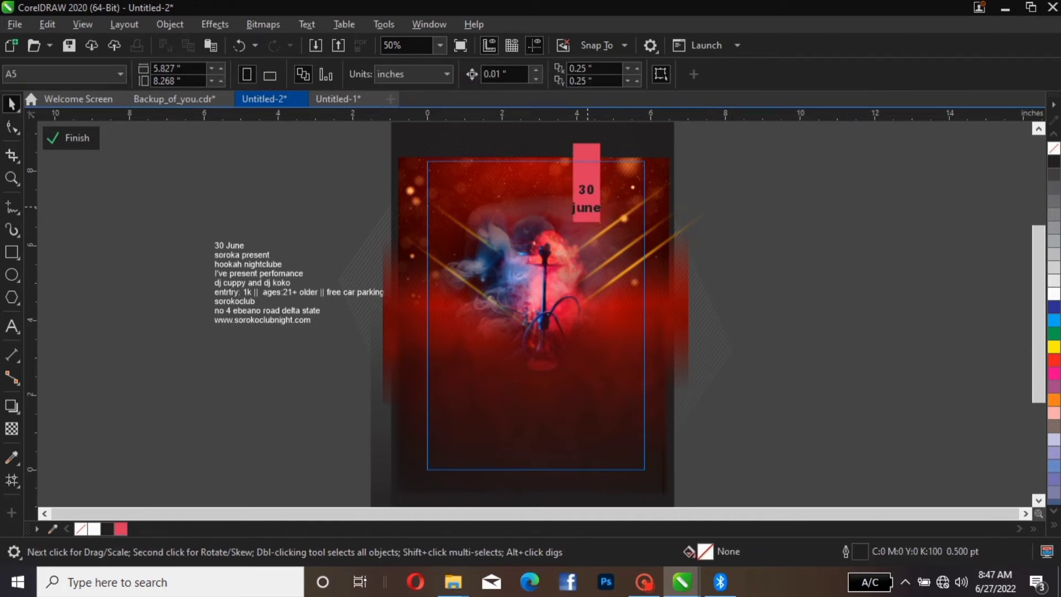
# Step: Set the date text's font size to 23 pt
pyautogui.click(586, 195)
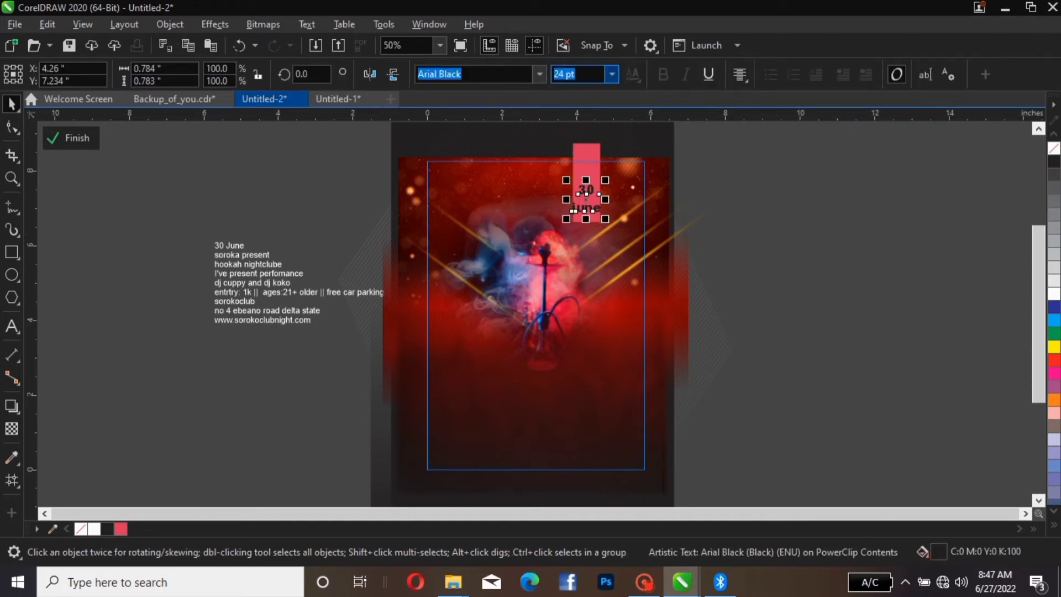
pyautogui.click(554, 73)
pyautogui.moveTo(575, 74); pyautogui.dragTo(554, 73)
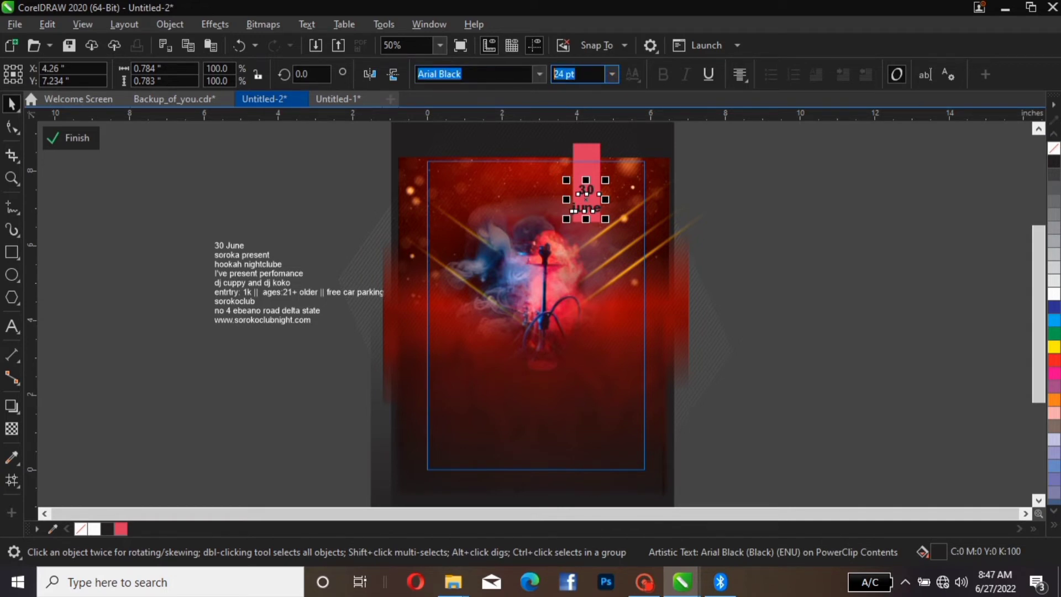
pyautogui.write('23')
pyautogui.press('Return')
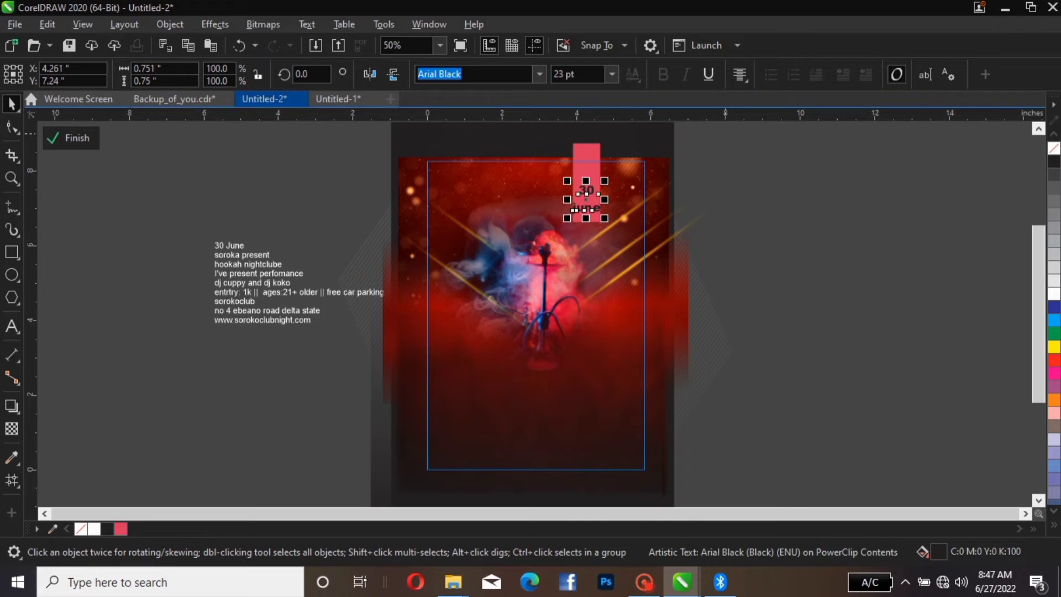
pyautogui.press('Escape')
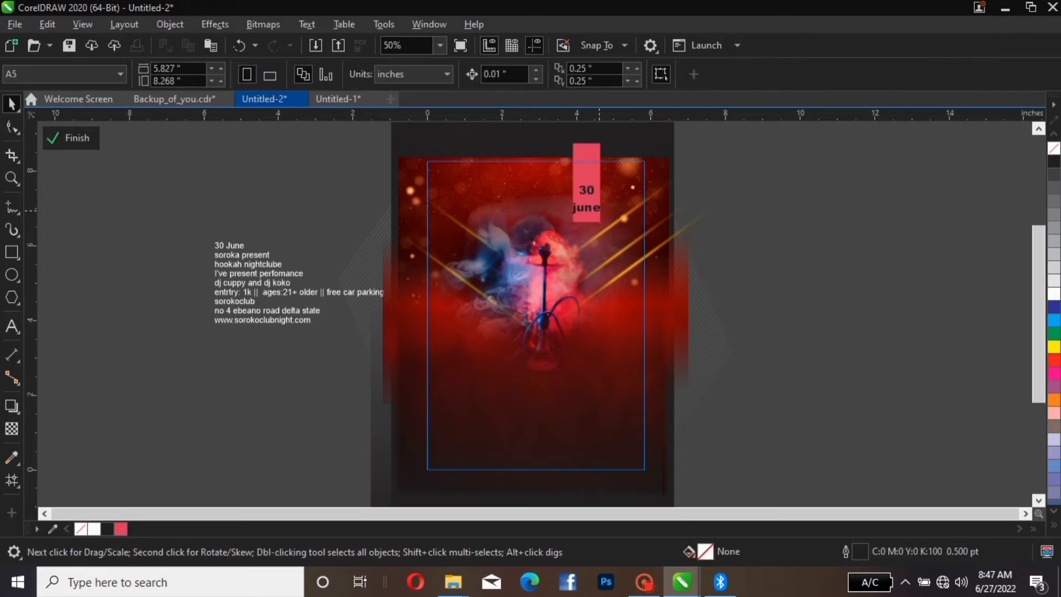
# Step: Reduce the date text's font size to 22 pt
pyautogui.click(585, 199)
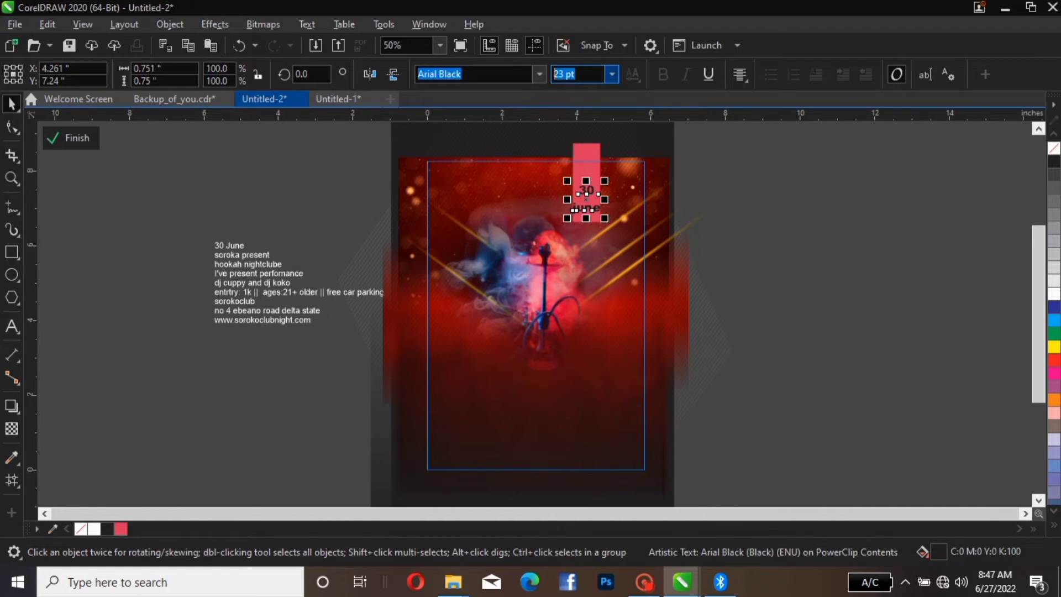
pyautogui.write('22')
pyautogui.press('Return')
pyautogui.press('Escape')
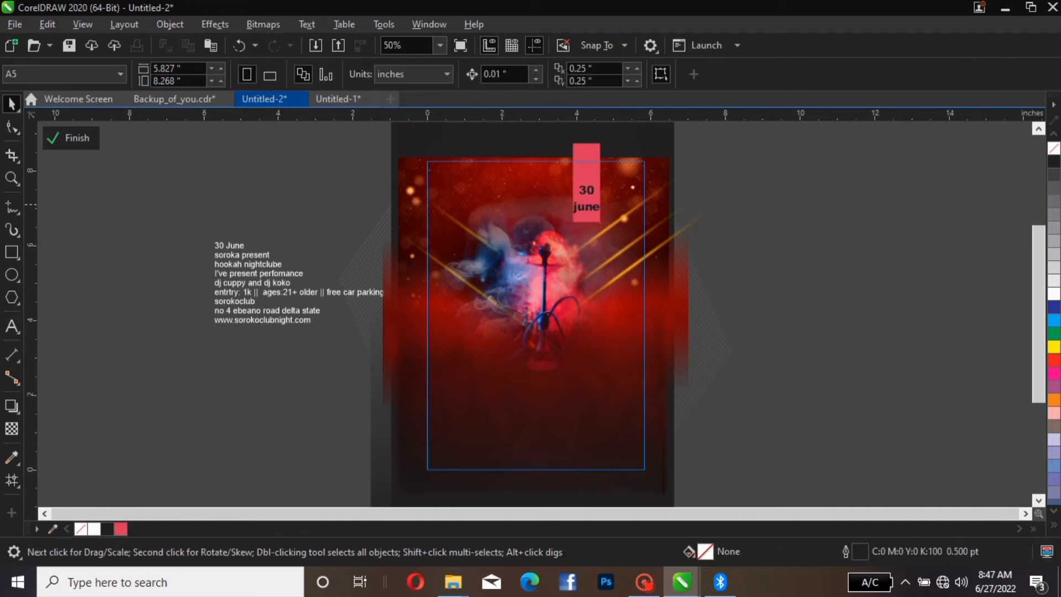
# Step: Colour the date text white
pyautogui.click(585, 199)
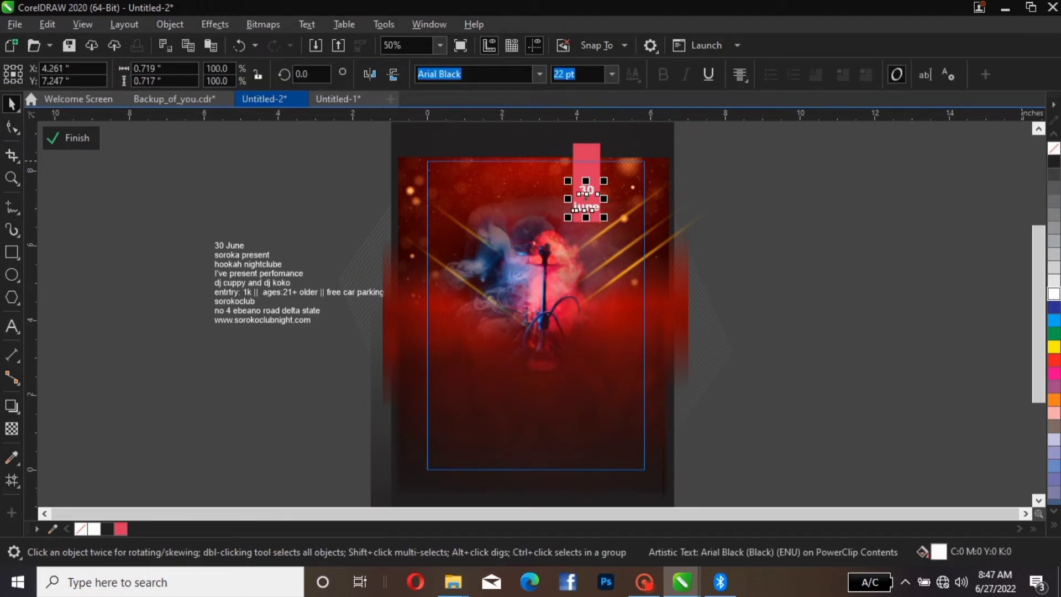
pyautogui.press('Escape')
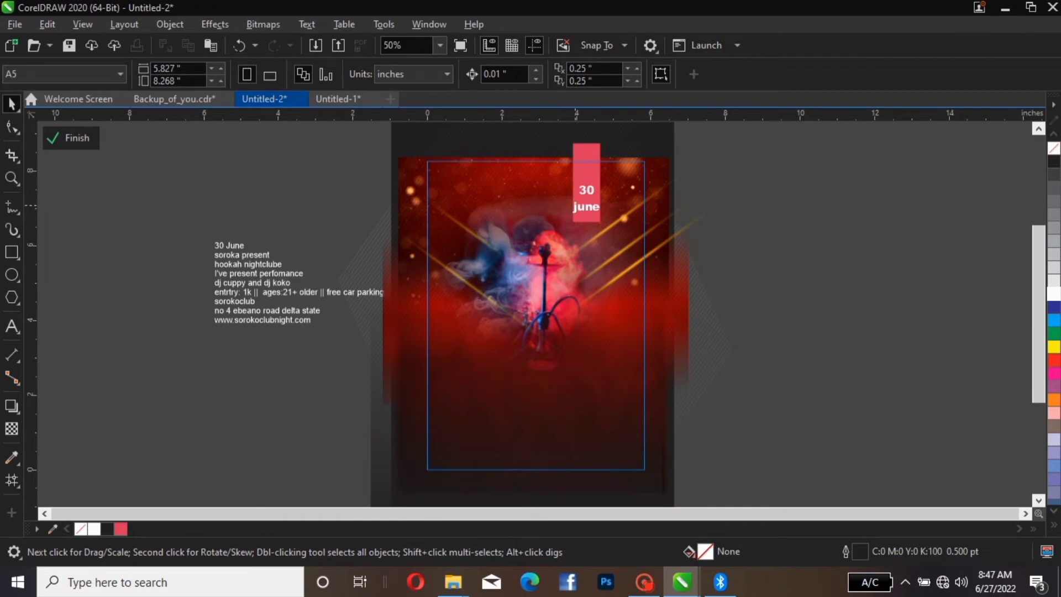
# Step: Recolour only the word june in the date text pale yellow
pyautogui.click(580, 203)
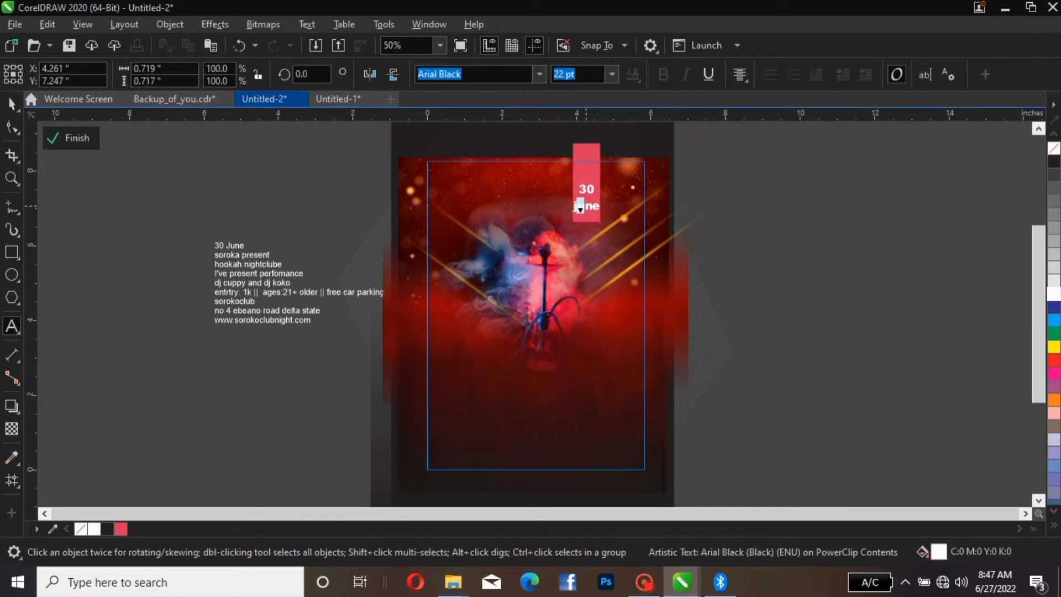
pyautogui.click(585, 204)
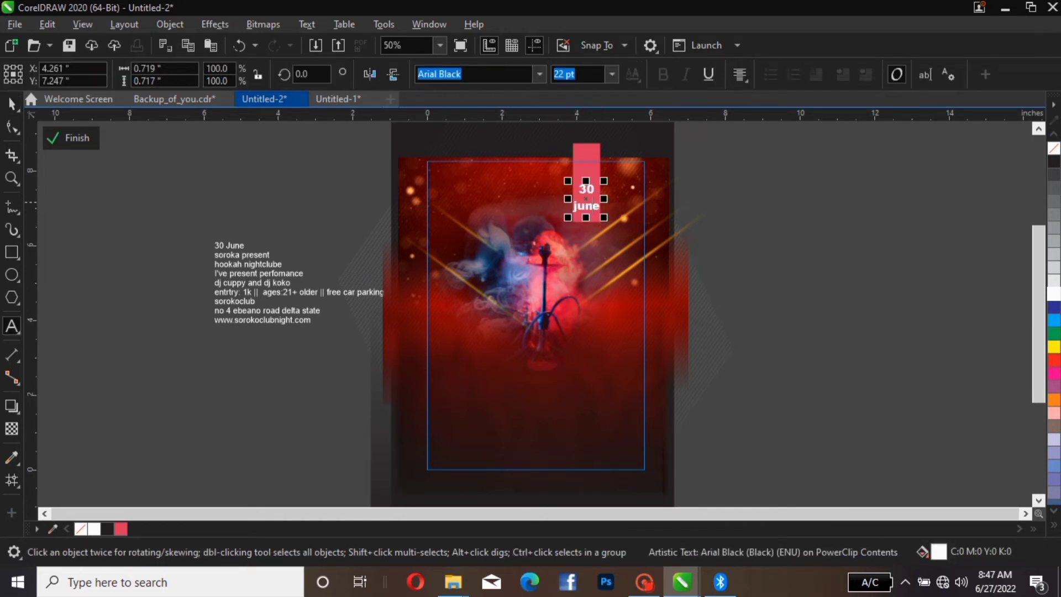
pyautogui.doubleClick(586, 206)
pyautogui.click(1053, 525)
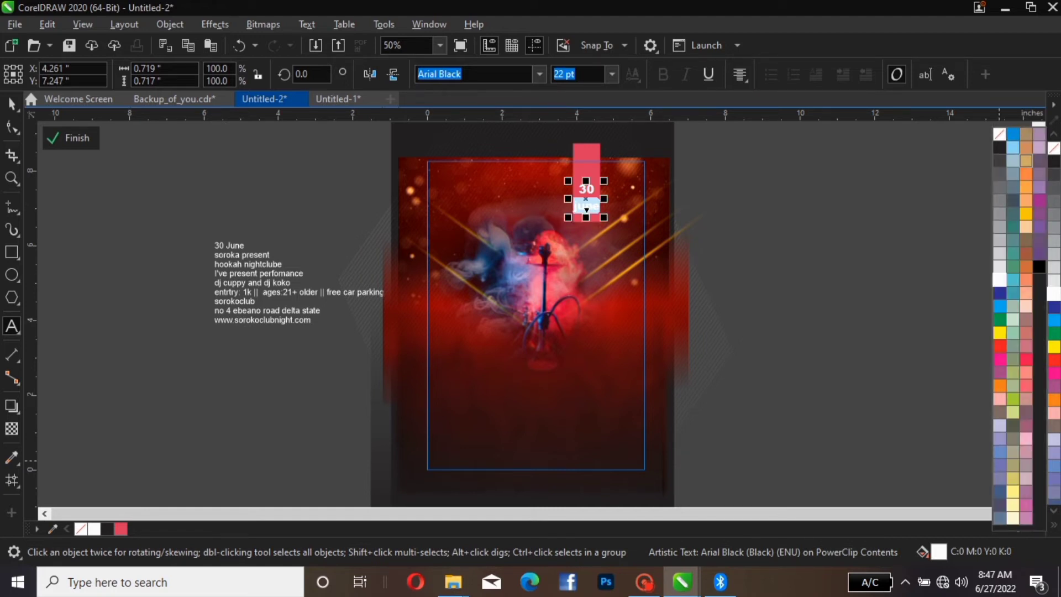
pyautogui.hotkey('ctrl', 'space')
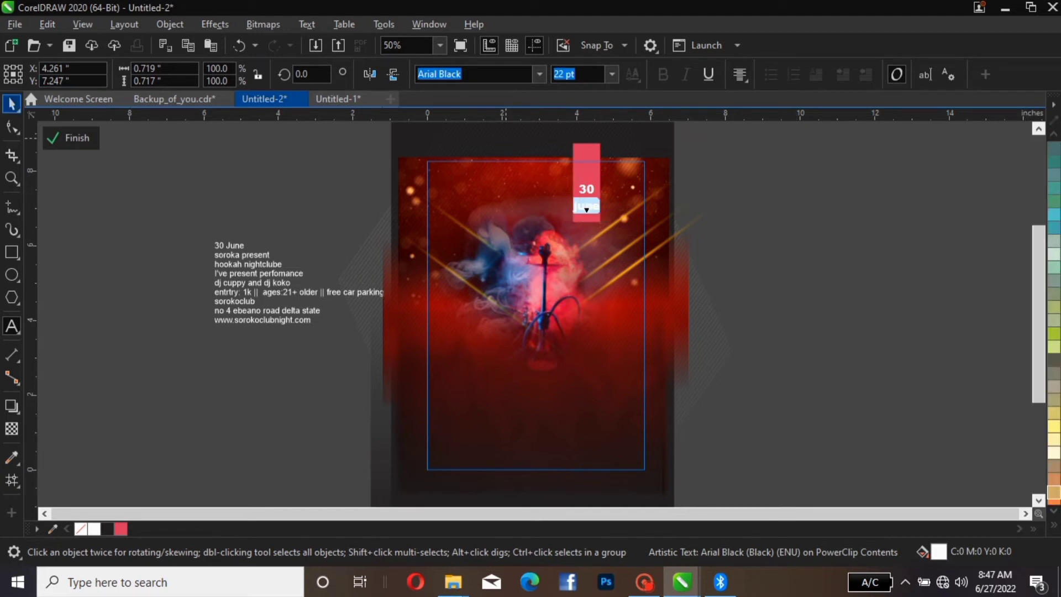
pyautogui.press('Escape')
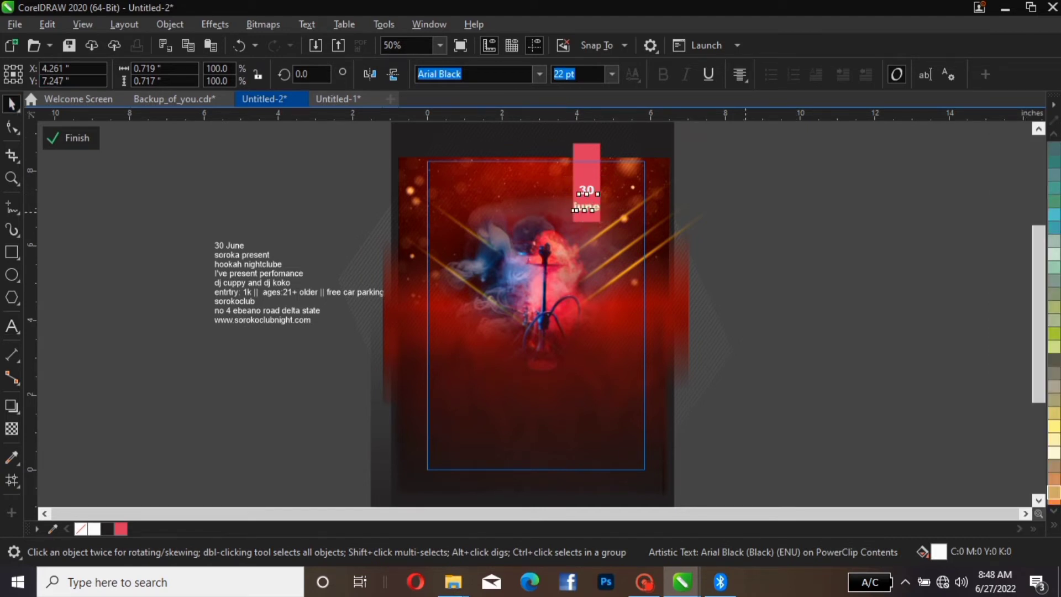
# Step: Duplicate the pink date tag rectangle with a 0.25-inch offset up and to the right, and fill the original rectangle white
pyautogui.click(587, 164)
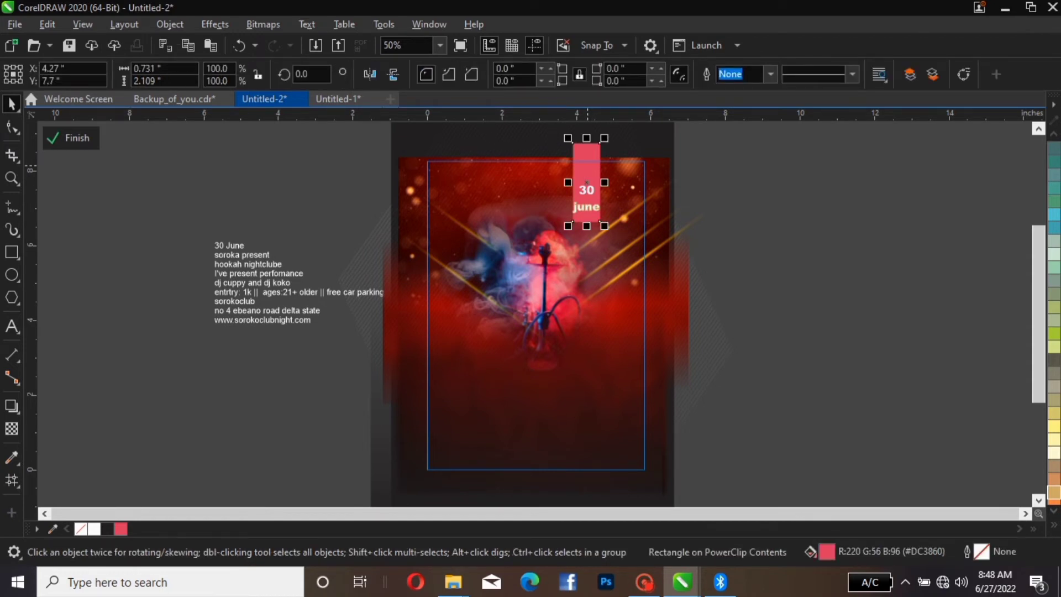
pyautogui.press('Right')
pyautogui.press('Up')
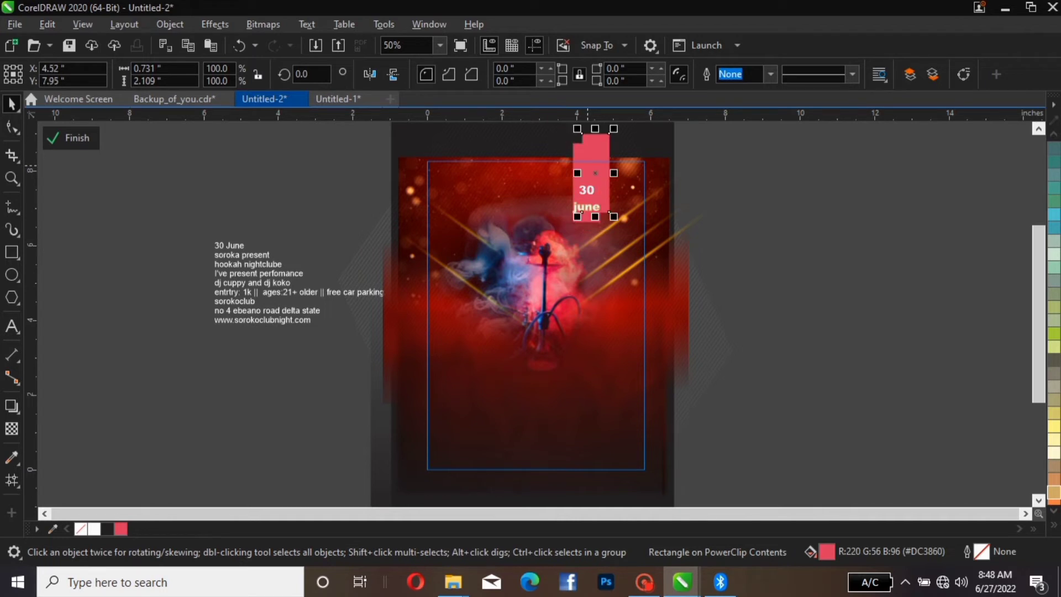
pyautogui.press('Escape')
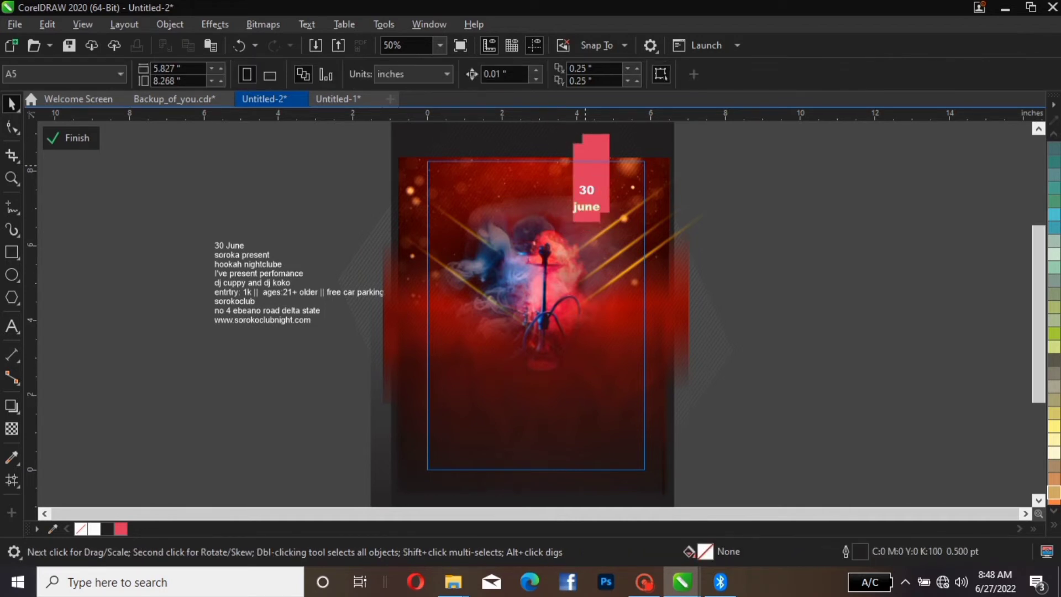
pyautogui.click(600, 142)
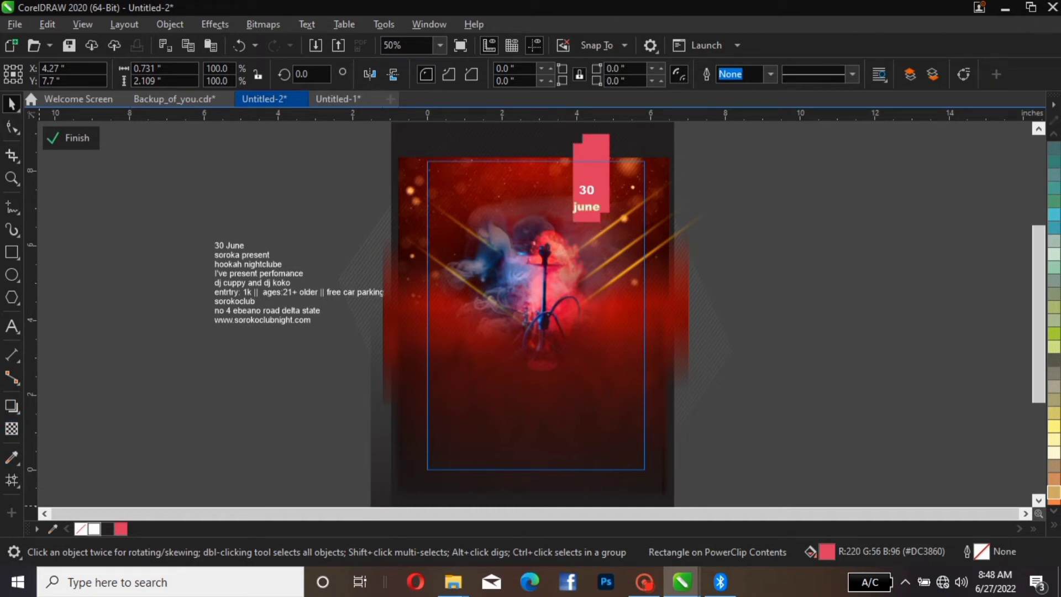
pyautogui.click(94, 529)
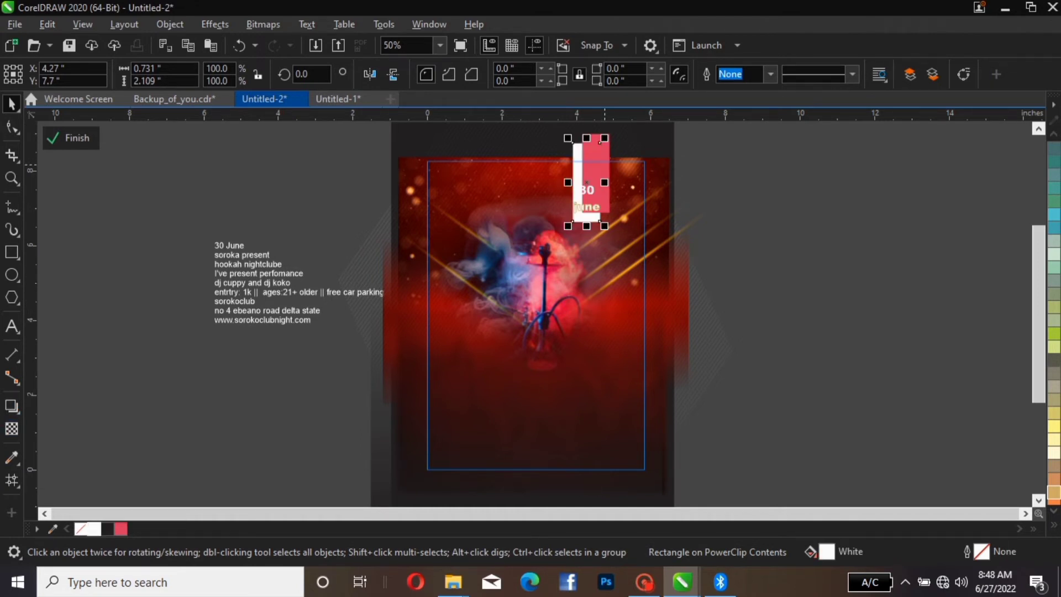
# Step: Move the pink rectangle over the white one, leaving a thin white strip along its lower edge, and finish editing the PowerClip
pyautogui.click(600, 142)
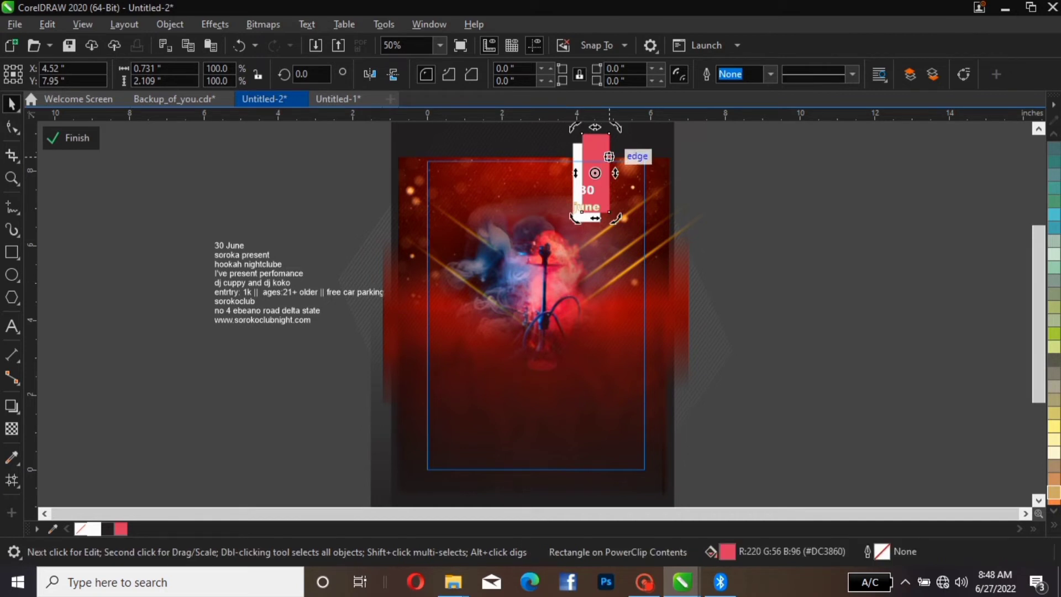
pyautogui.moveTo(609, 156); pyautogui.dragTo(599, 156)
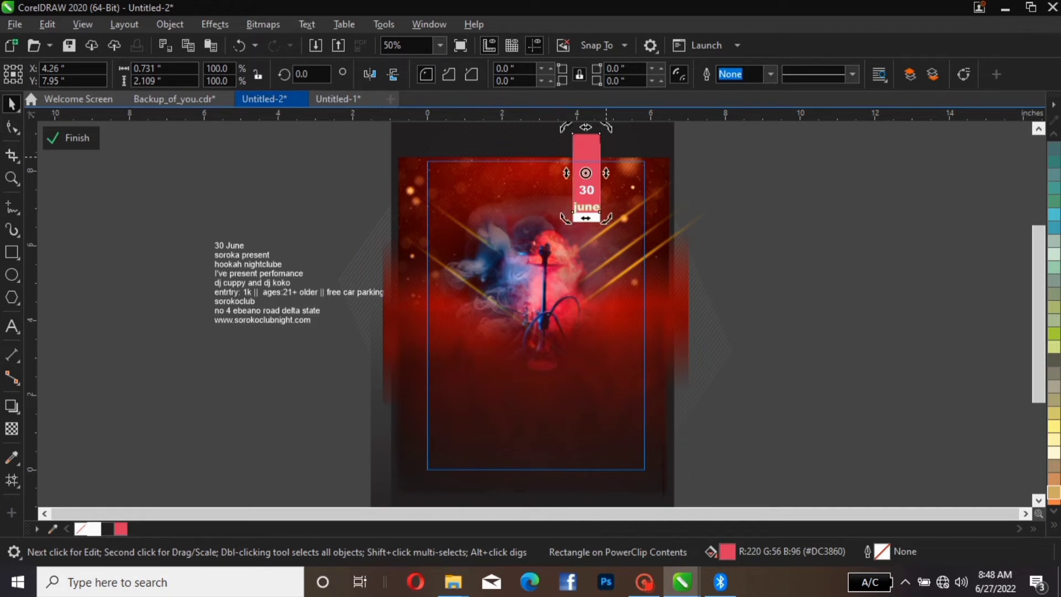
pyautogui.moveTo(586, 173); pyautogui.dragTo(585, 177)
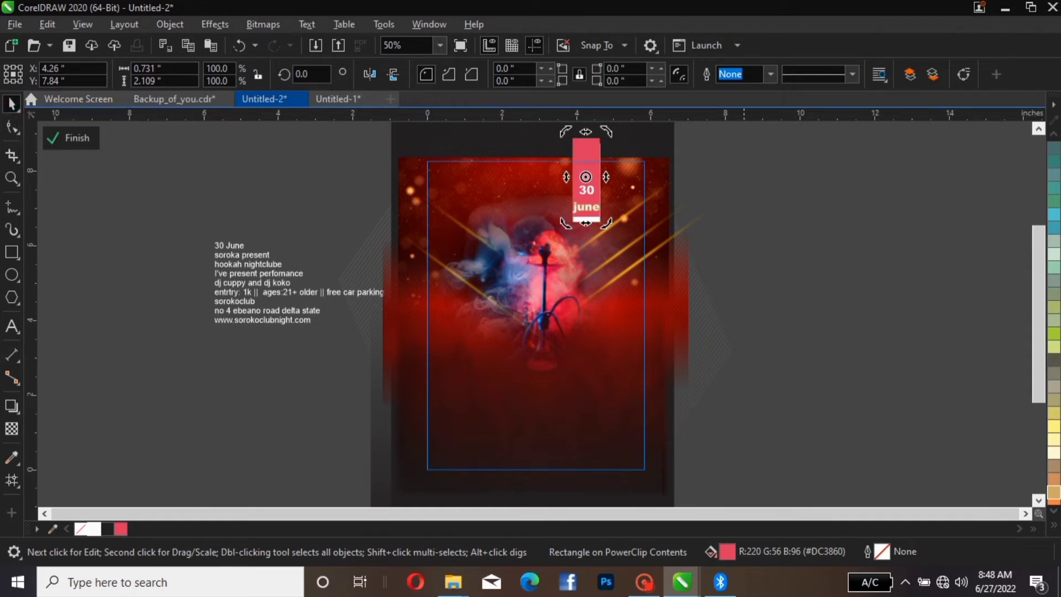
pyautogui.press('Escape')
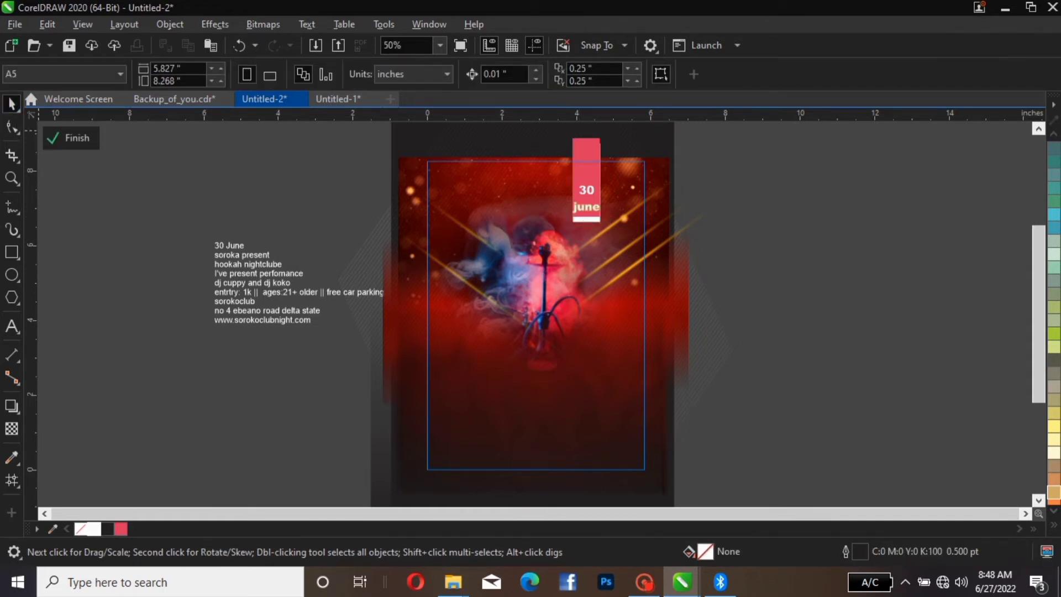
pyautogui.click(72, 138)
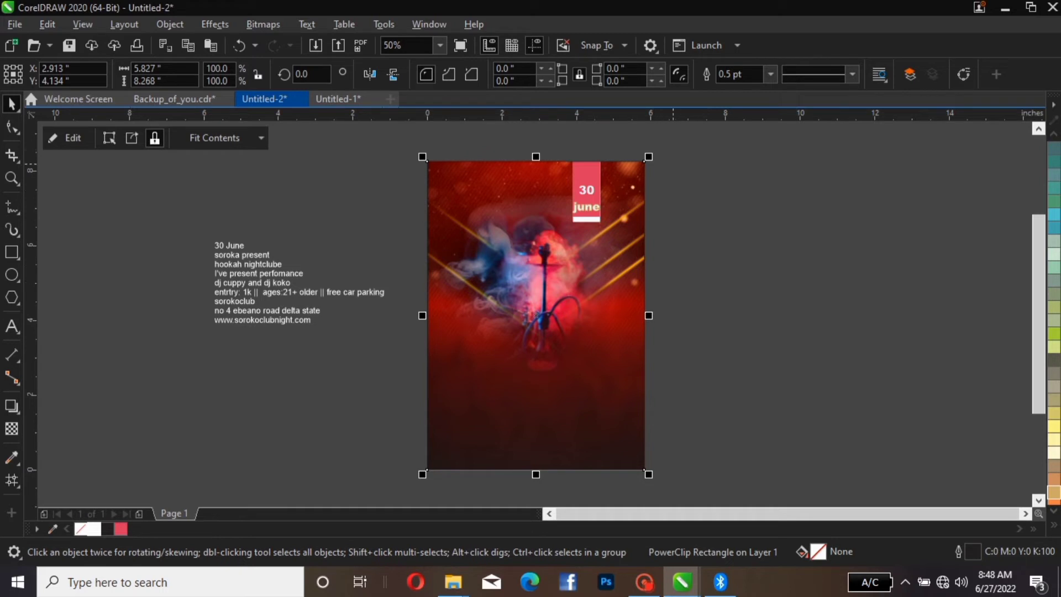
# Step: Enlarge the event details text beside the page to about 16.7 pt and break it apart into separate lines
pyautogui.click(232, 245)
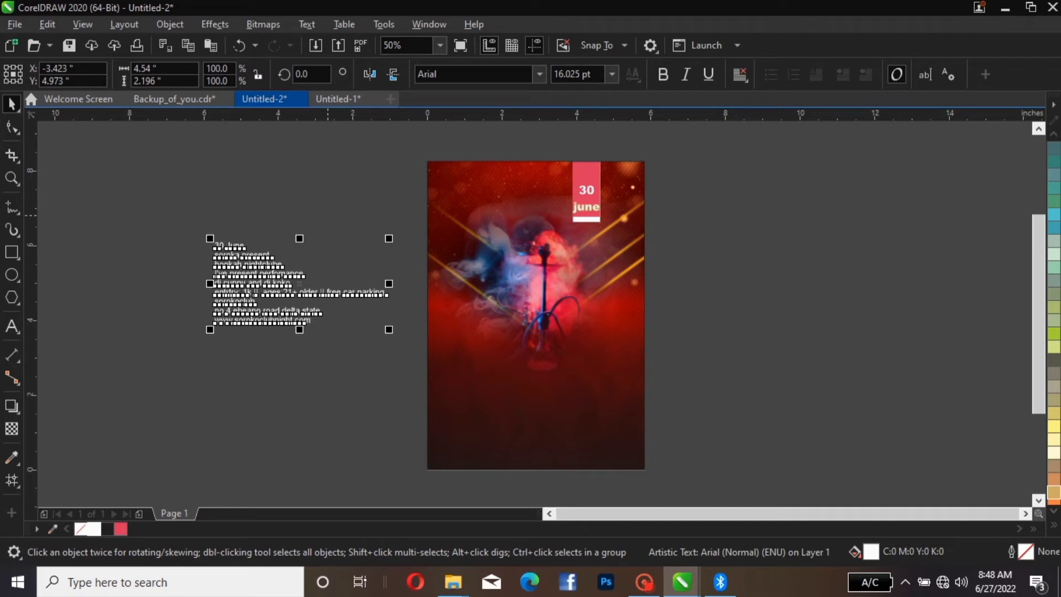
pyautogui.moveTo(301, 276); pyautogui.dragTo(299, 299)
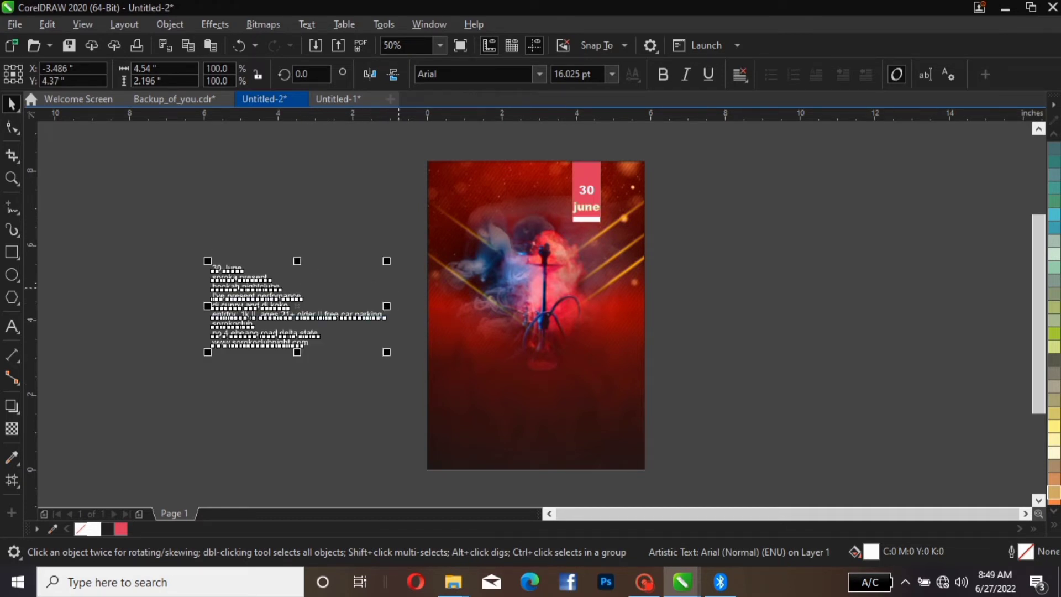
pyautogui.moveTo(386, 259); pyautogui.dragTo(394, 256)
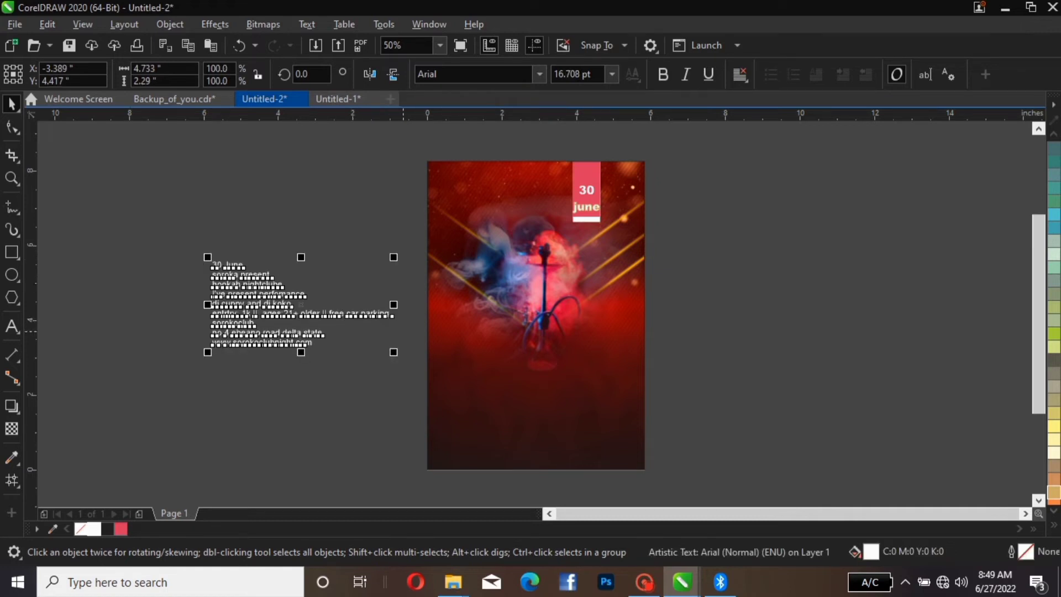
pyautogui.hotkey('ctrl', 'k')
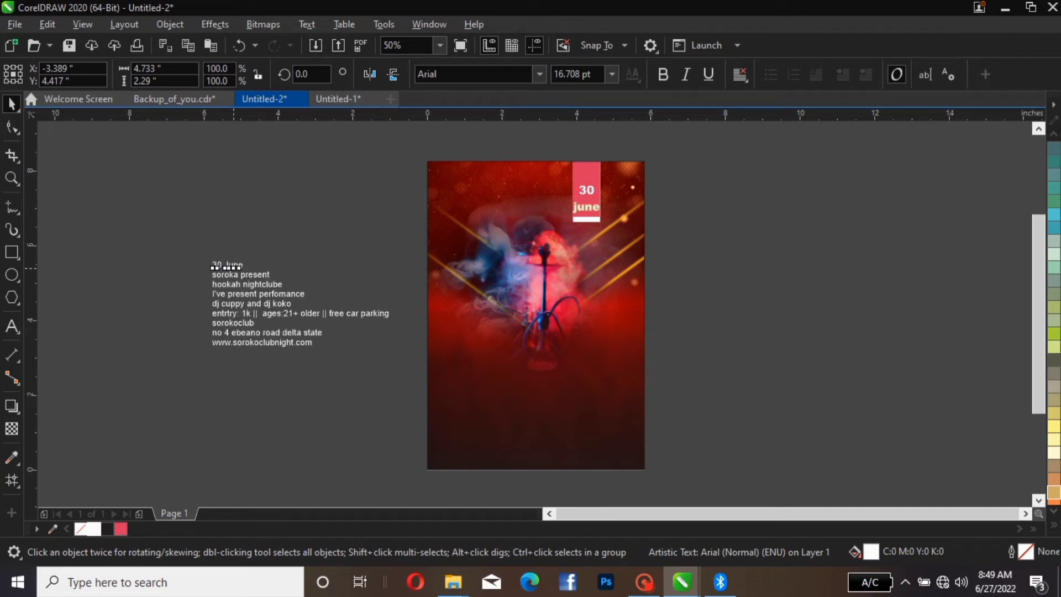
# Step: Move the lines 30 June, soroka present and hookah nightclube away from the rest of the event details
pyautogui.moveTo(232, 267); pyautogui.dragTo(228, 217)
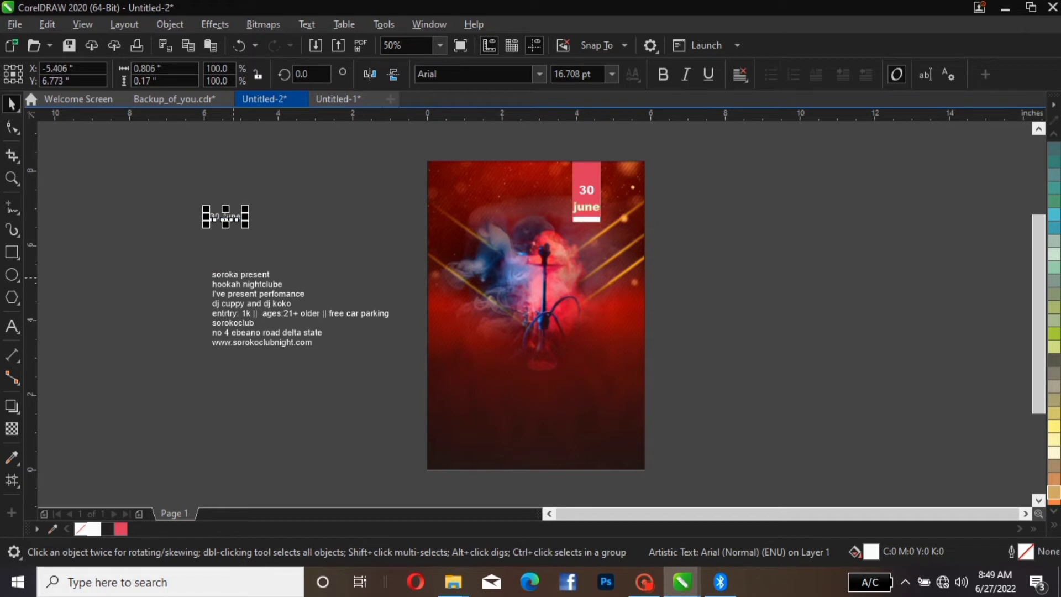
pyautogui.moveTo(240, 274); pyautogui.dragTo(318, 241)
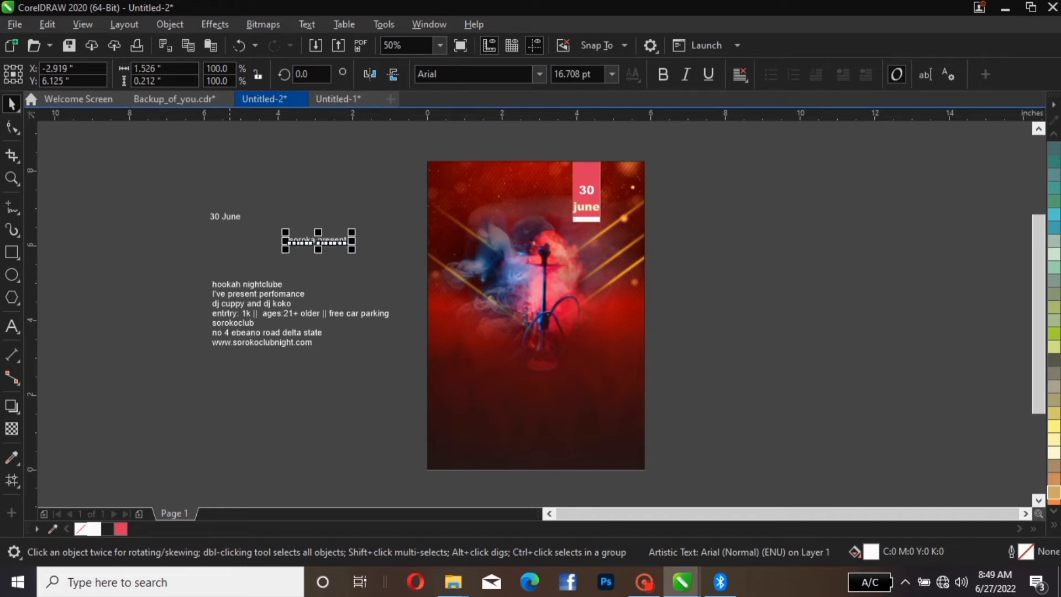
pyautogui.moveTo(247, 284); pyautogui.dragTo(315, 280)
# Step: Split hookah nightclube onto two lines and break it apart into two separate text objects
pyautogui.click(315, 280)
pyautogui.click(315, 279)
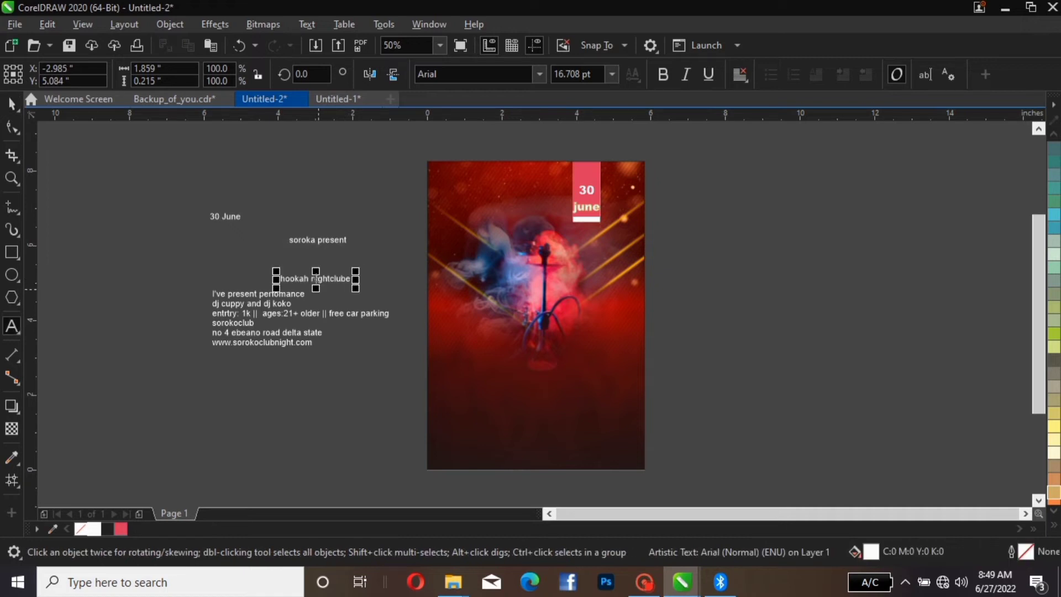
pyautogui.doubleClick(314, 278)
pyautogui.press('Return')
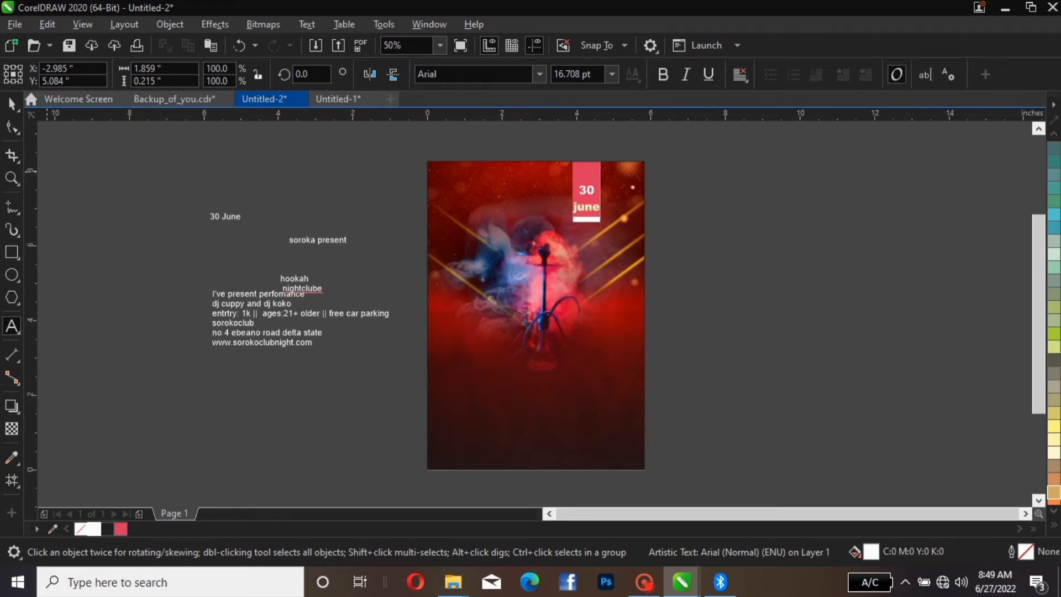
pyautogui.click(11, 103)
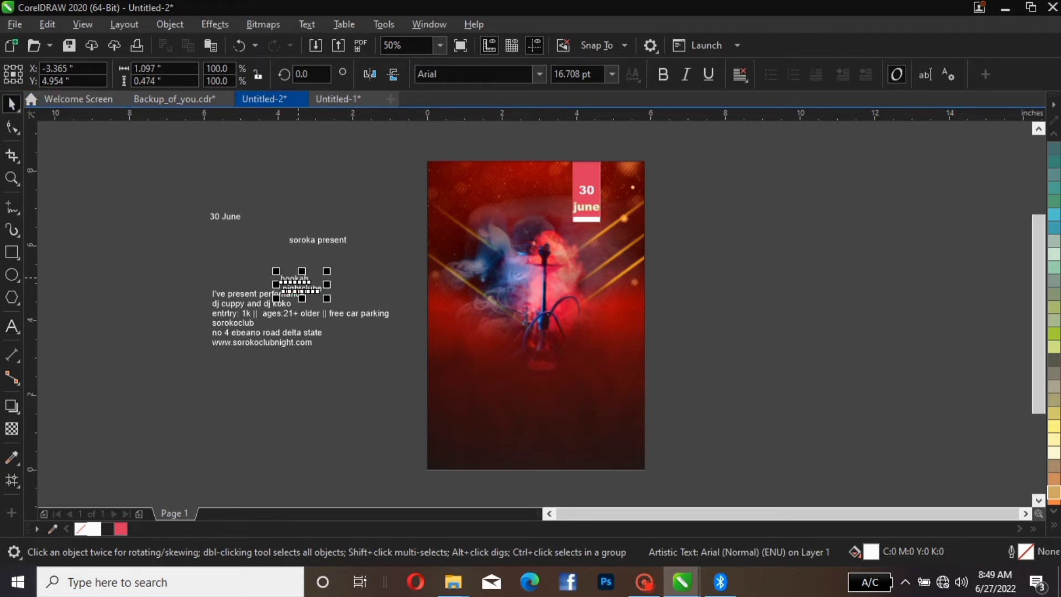
pyautogui.hotkey('ctrl', 'k')
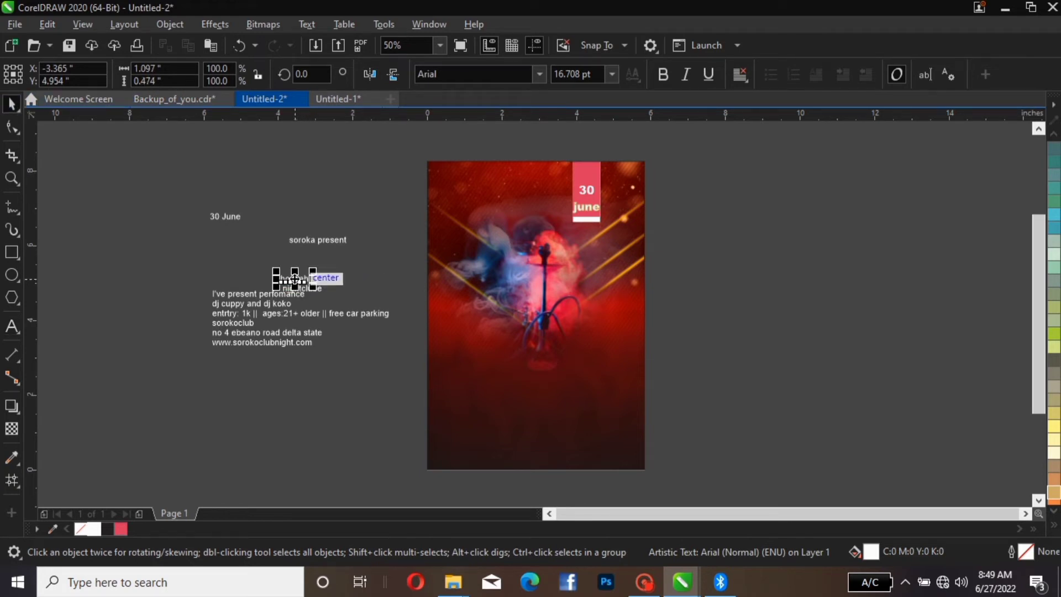
# Step: Place the word hookah across the flyer over the hookah base and enlarge it to about 98.7 pt
pyautogui.moveTo(294, 279); pyautogui.dragTo(662, 308)
pyautogui.click(685, 312)
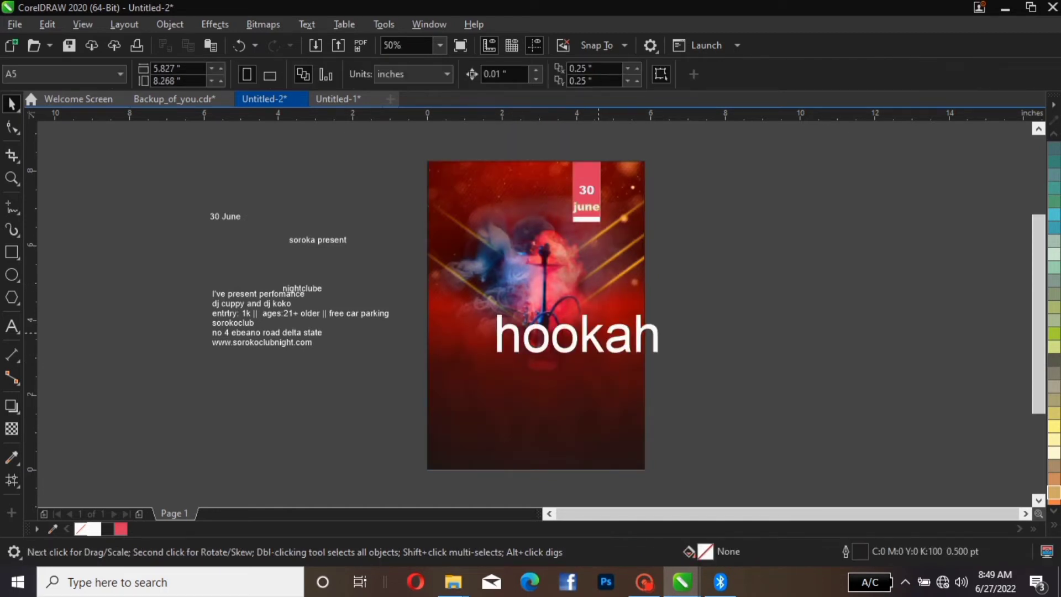
pyautogui.moveTo(598, 333); pyautogui.dragTo(556, 339)
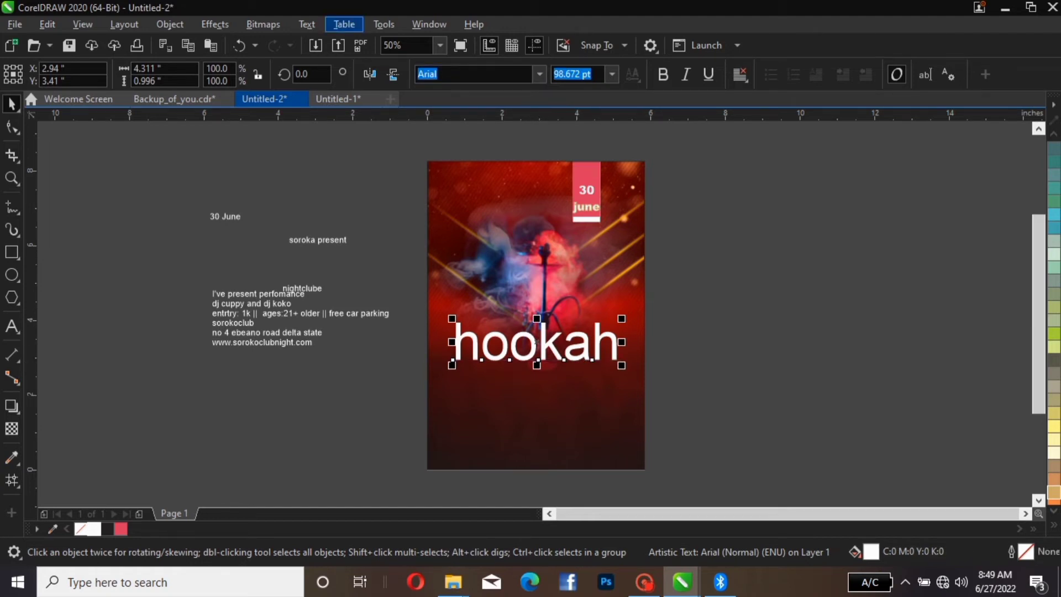
# Step: Change the case of the hookah title to UPPERCASE
pyautogui.click(307, 24)
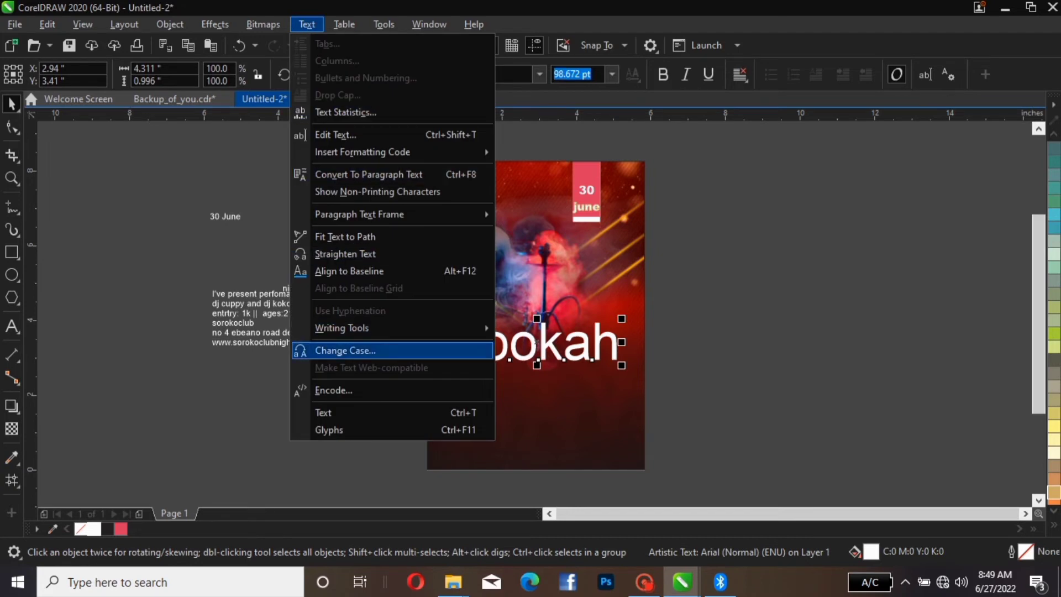
pyautogui.click(345, 351)
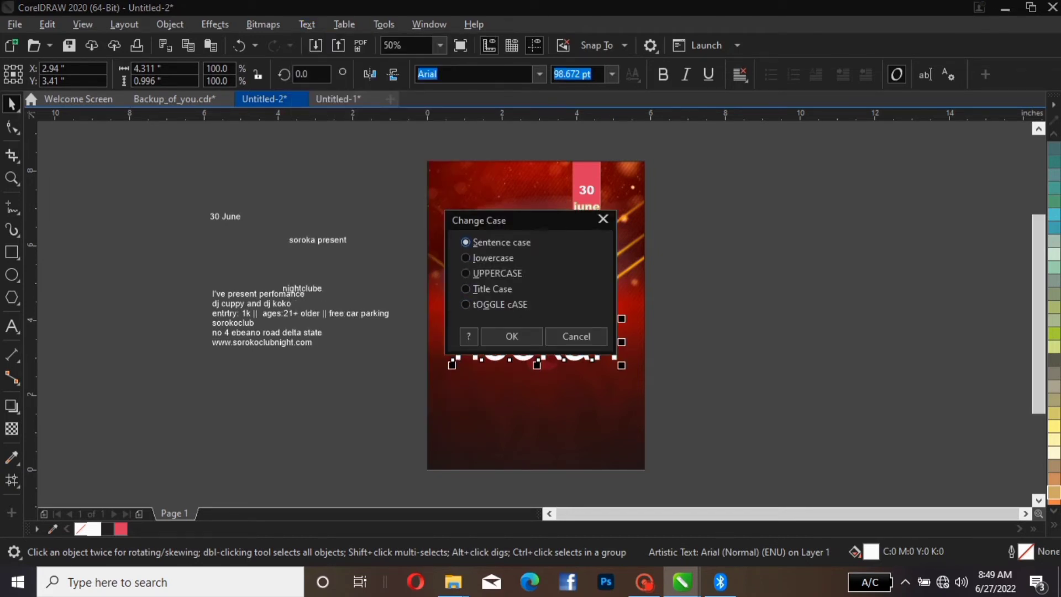
pyautogui.click(467, 273)
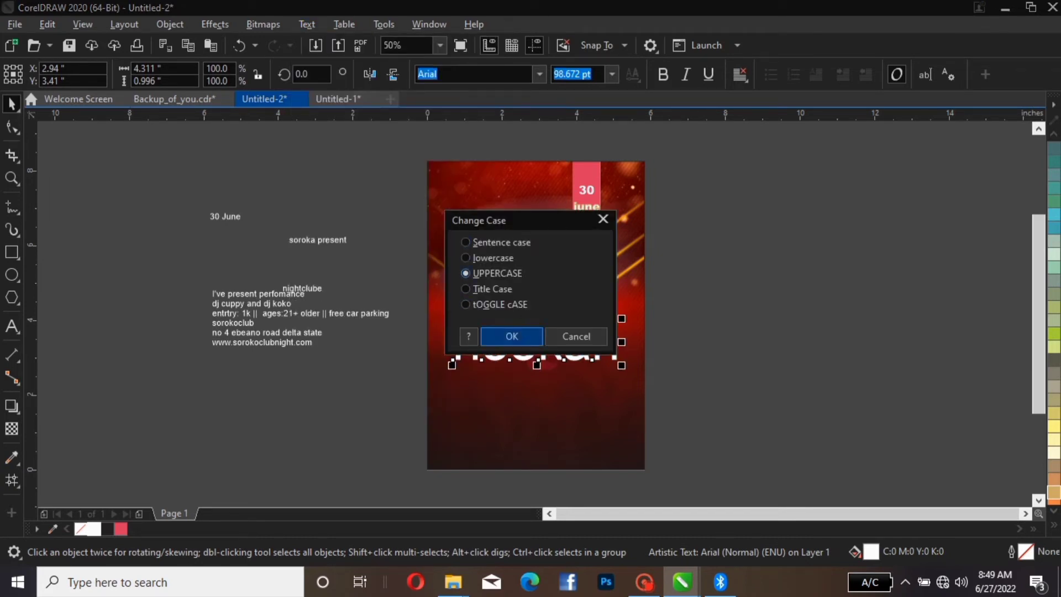
pyautogui.press('Return')
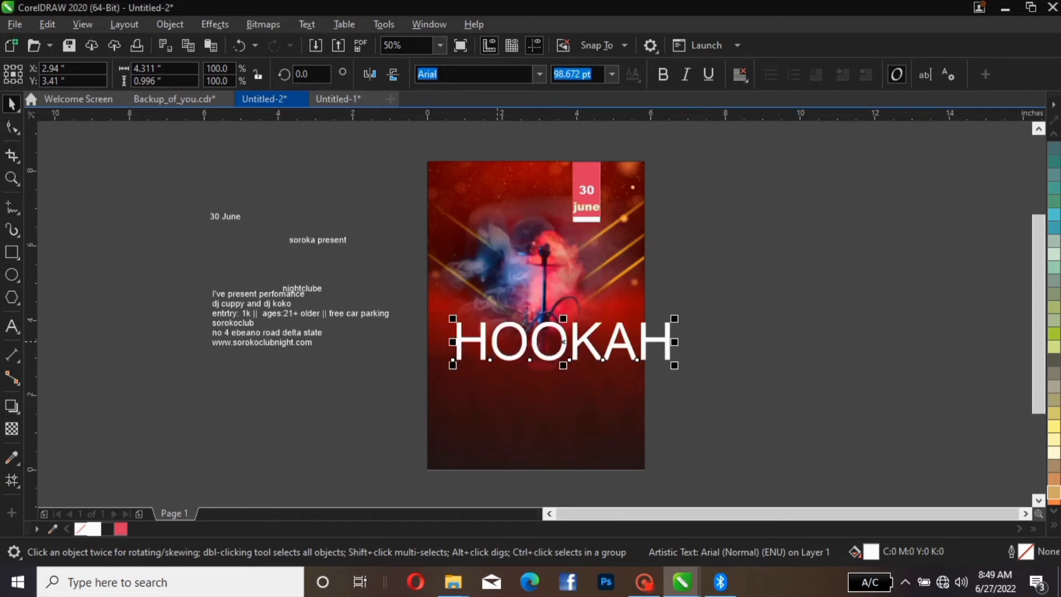
# Step: Scale the HOOKAH title down to about 83.5 pt and position it within the flyer's width
pyautogui.moveTo(562, 341); pyautogui.dragTo(530, 342)
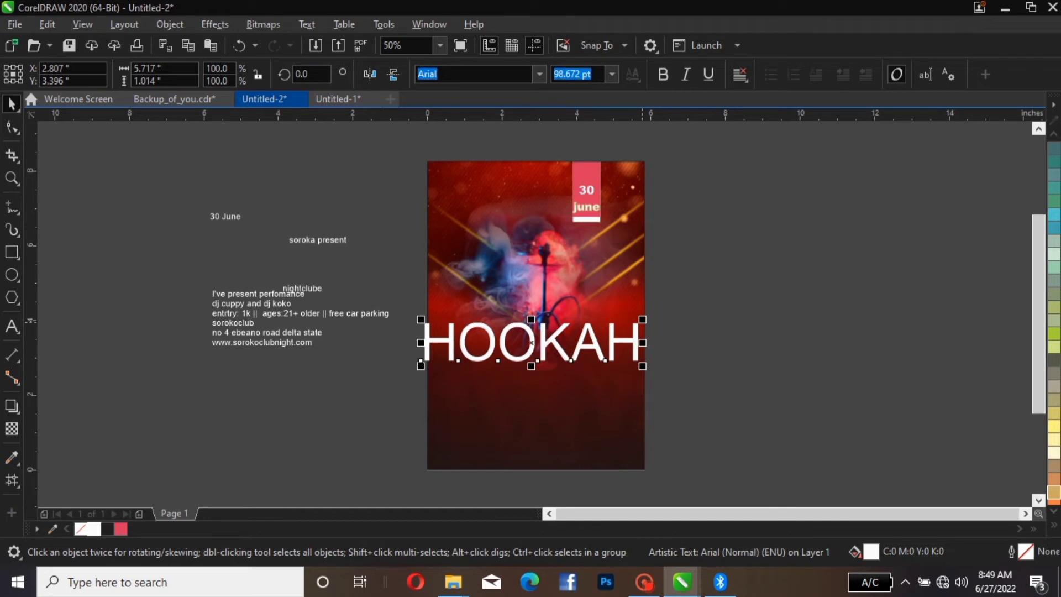
pyautogui.moveTo(642, 319); pyautogui.dragTo(625, 345)
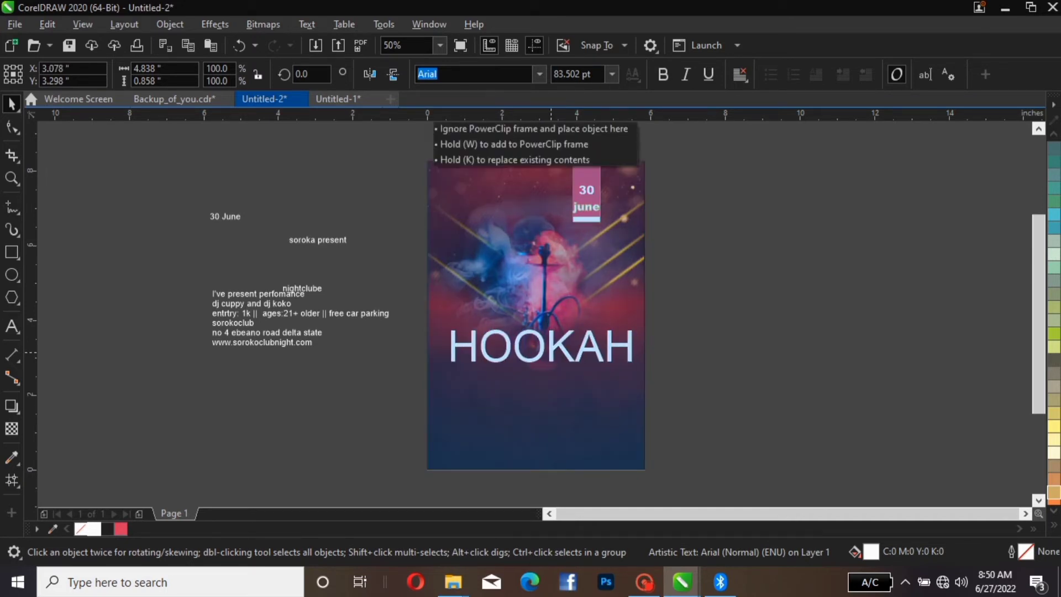
pyautogui.moveTo(626, 346); pyautogui.dragTo(626, 345)
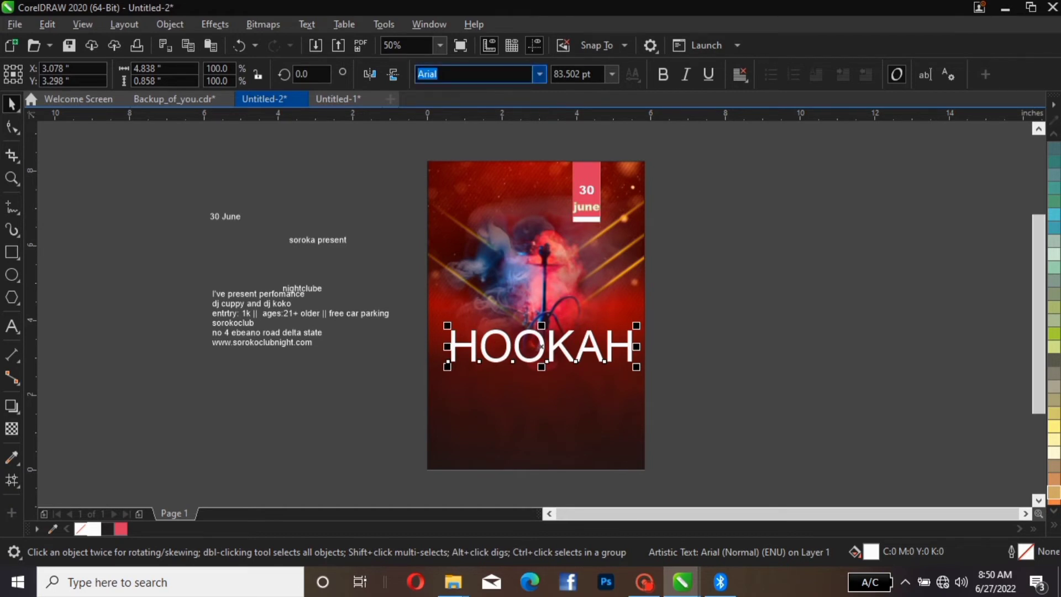
# Step: Set the HOOKAH title in the BadDogSCapsSSK font and scale it down to about 66.5 pt to fit the flyer
pyautogui.click(538, 74)
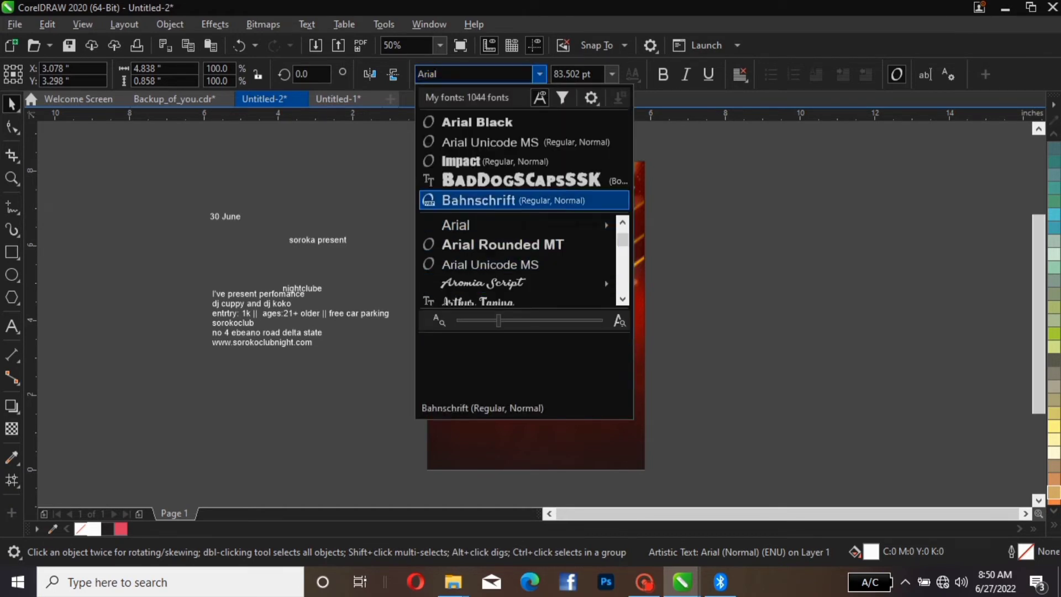
pyautogui.press('Up')
pyautogui.press('Return')
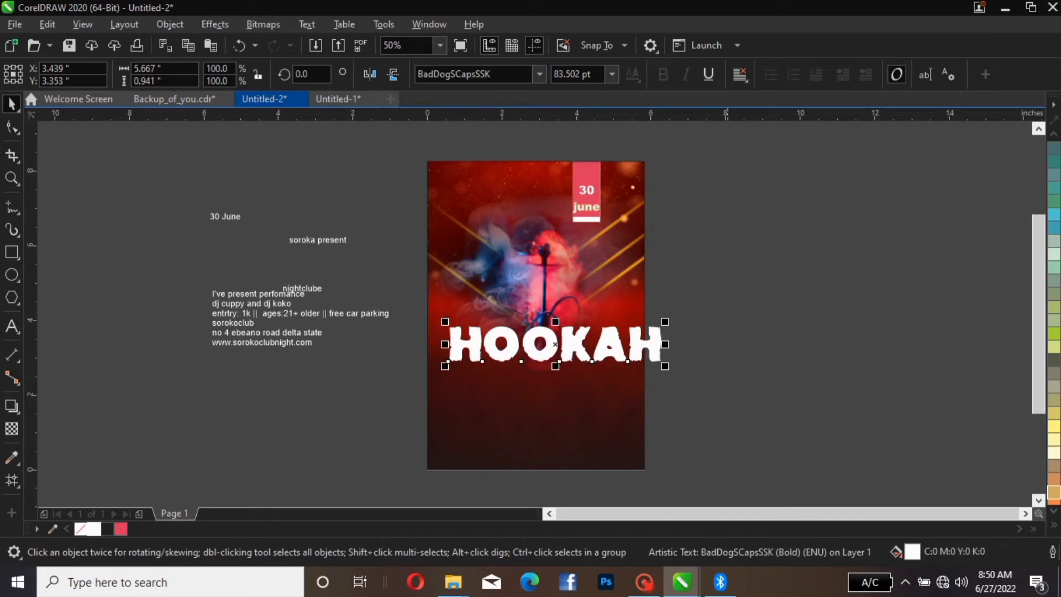
pyautogui.moveTo(665, 321); pyautogui.dragTo(625, 324)
pyautogui.moveTo(625, 322); pyautogui.dragTo(636, 319)
pyautogui.hotkey('ctrl', 'z')
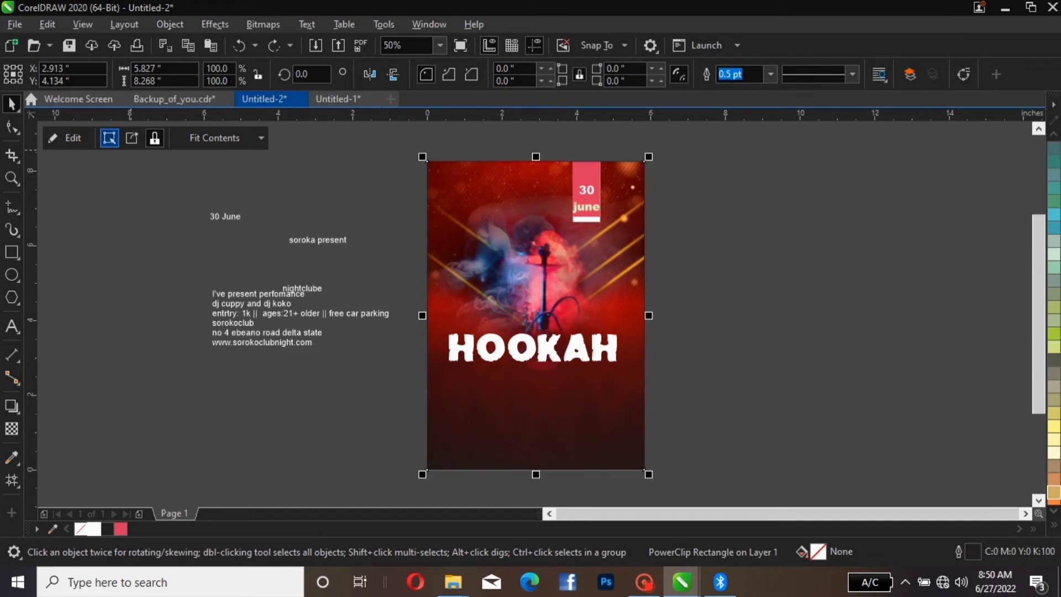
# Step: Open the flyer's PowerClip contents for editing and raise the hookah image group to about Y 5.585 in
pyautogui.click(67, 137)
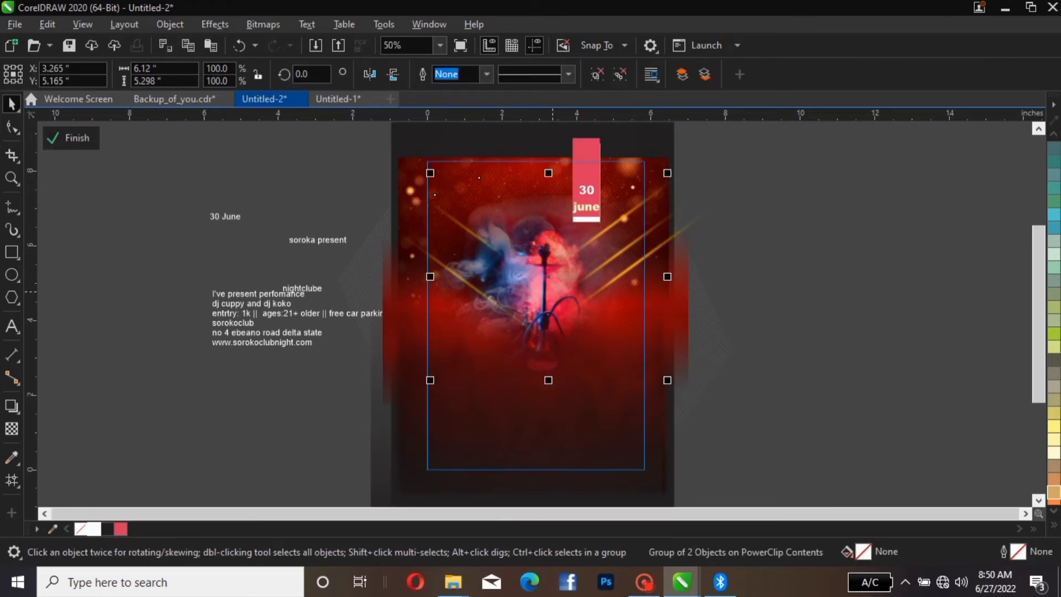
pyautogui.moveTo(552, 291)
pyautogui.mouseDown()
pyautogui.moveTo(576, 271)
pyautogui.moveTo(538, 299)
pyautogui.moveTo(537, 285)
pyautogui.moveTo(539, 294)
pyautogui.mouseUp()
pyautogui.press('Escape')
pyautogui.click(550, 275)
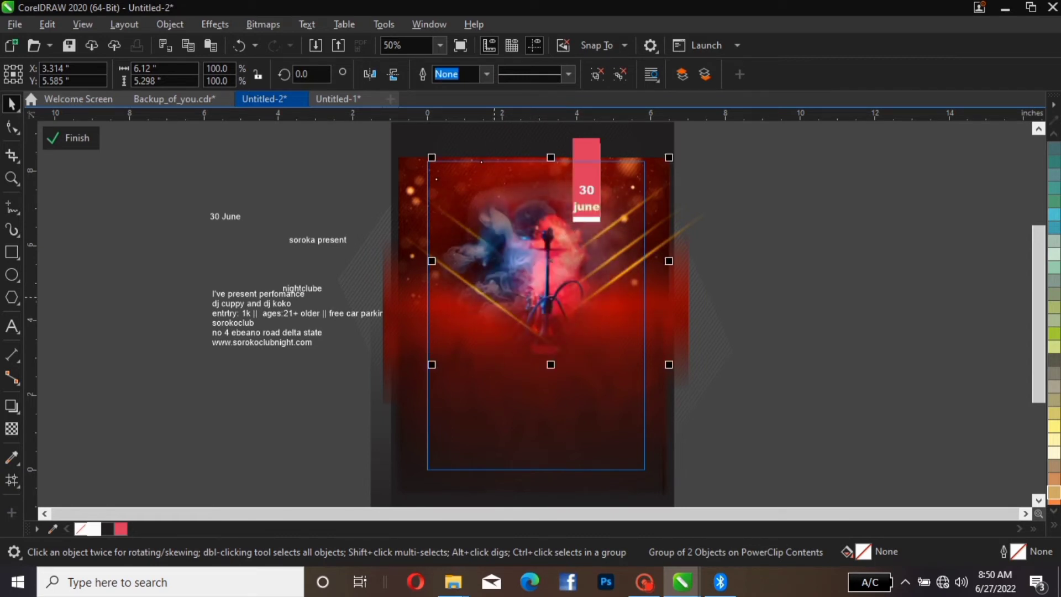
# Step: Raise the lower gold streak on the hookah's left side closer to the streak above it
pyautogui.click(405, 245)
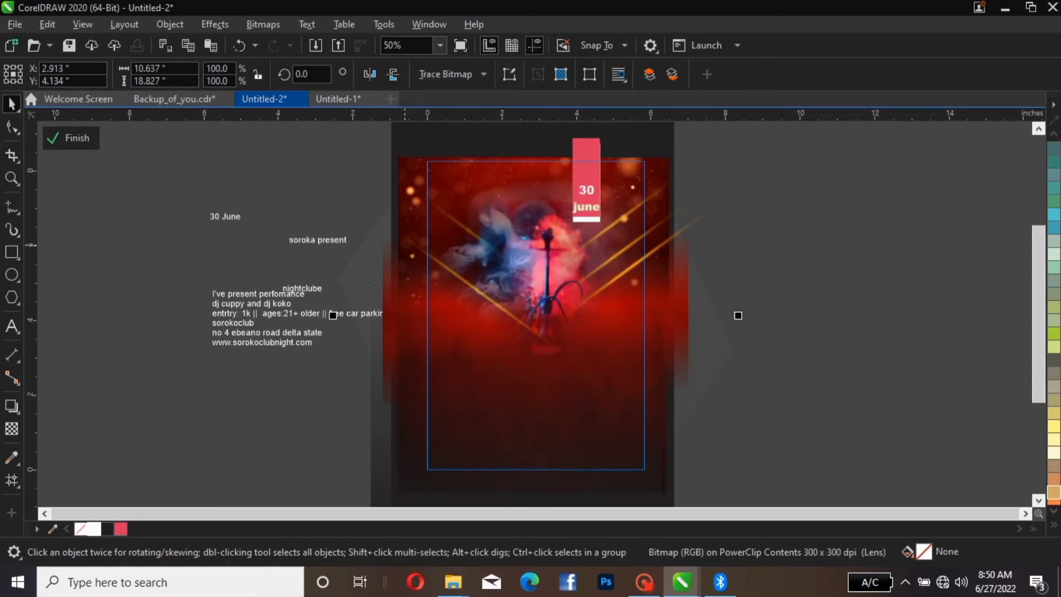
pyautogui.click(410, 244)
pyautogui.moveTo(427, 247); pyautogui.dragTo(426, 221)
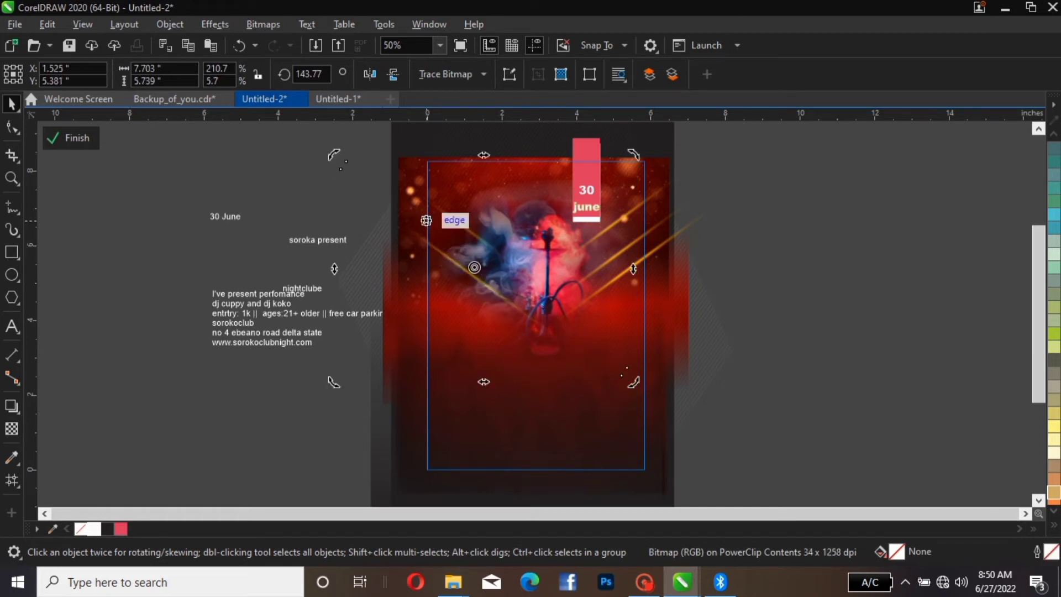
pyautogui.click(462, 259)
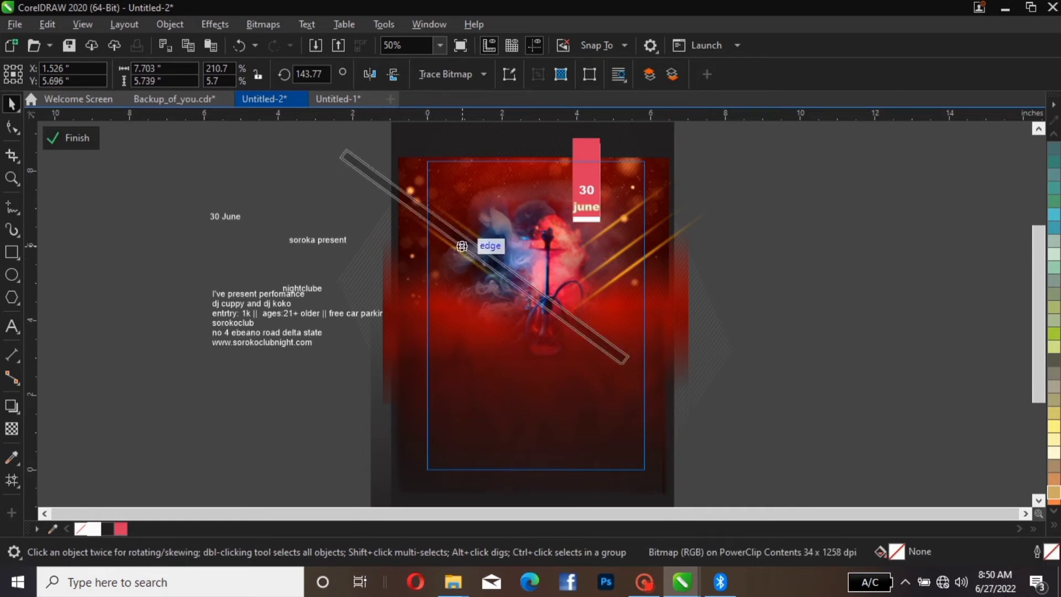
pyautogui.click(462, 259)
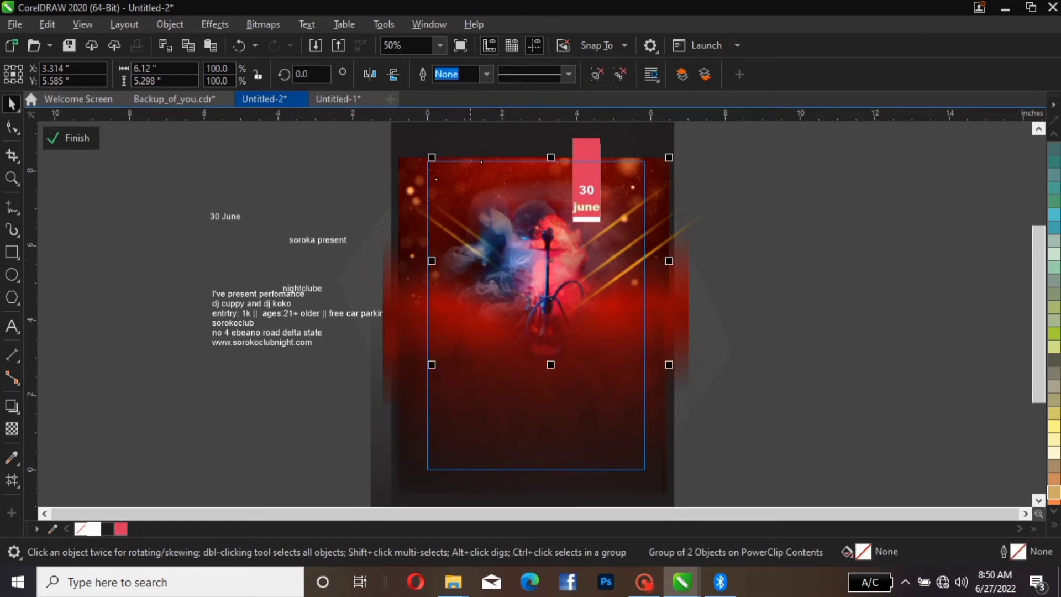
# Step: Lower the hookah group slightly, fine-tune the left gold streak to about Y 5.557 in, and finish editing the PowerClip
pyautogui.moveTo(470, 285); pyautogui.dragTo(470, 288)
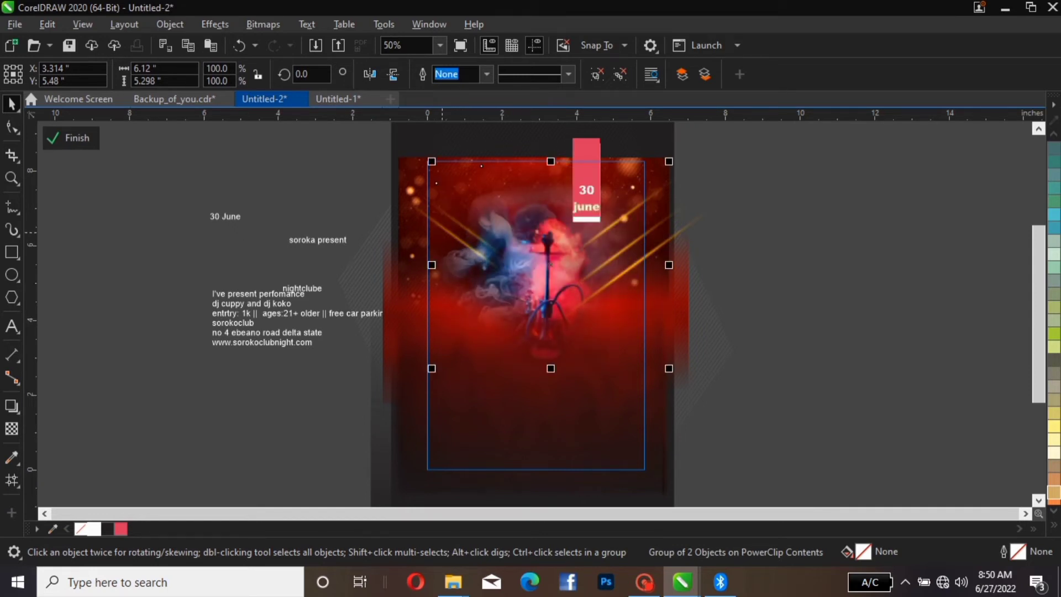
pyautogui.press('Up')
pyautogui.click(427, 221)
pyautogui.moveTo(427, 220); pyautogui.dragTo(427, 221)
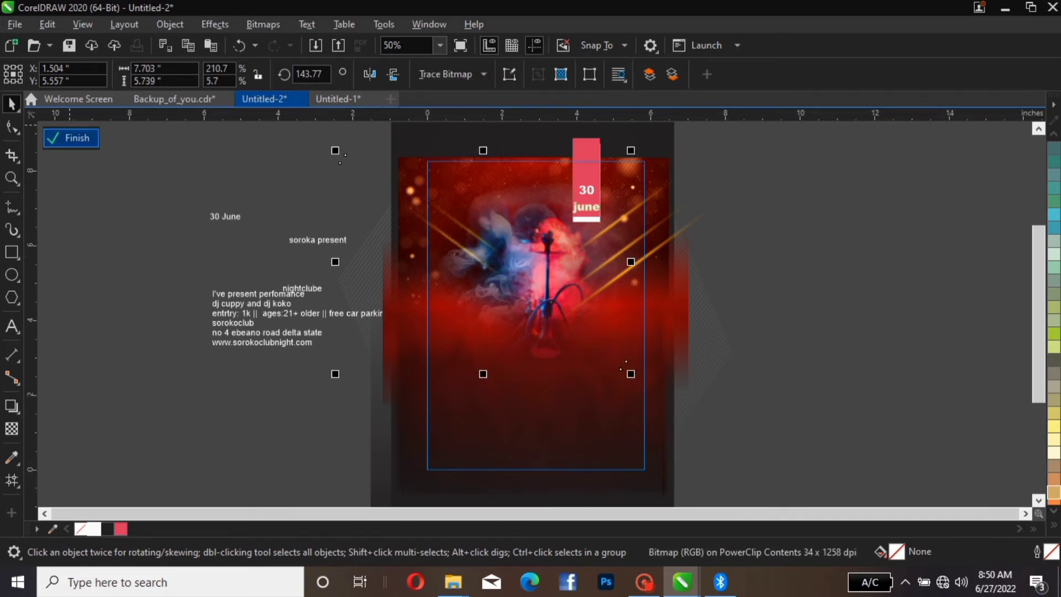
pyautogui.click(70, 138)
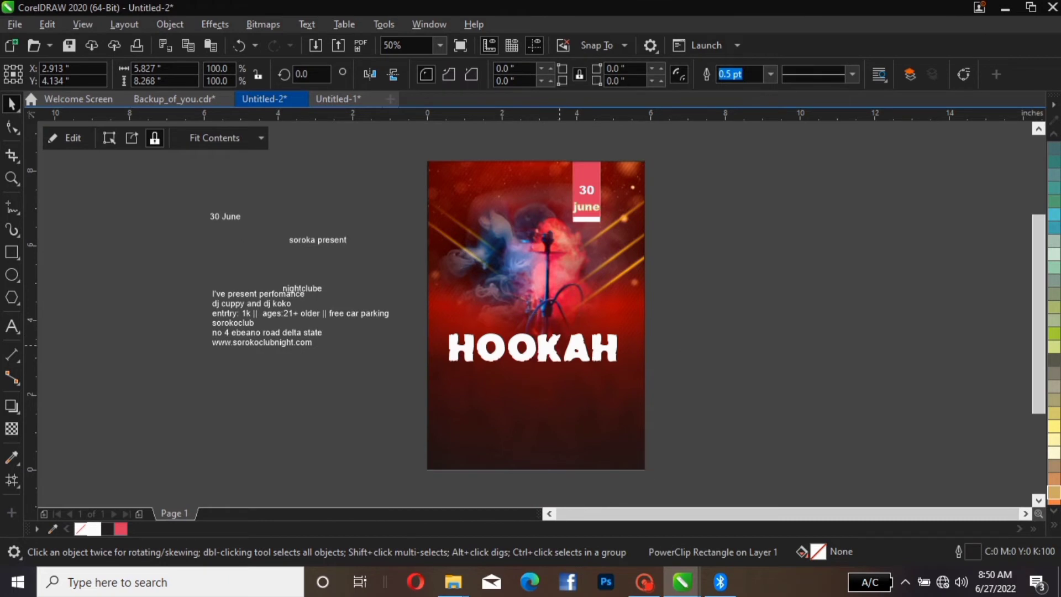
# Step: Shift the HOOKAH title toward the flyer's centre and place nightclube beneath it, enlarged to about 34.9 pt
pyautogui.click(533, 348)
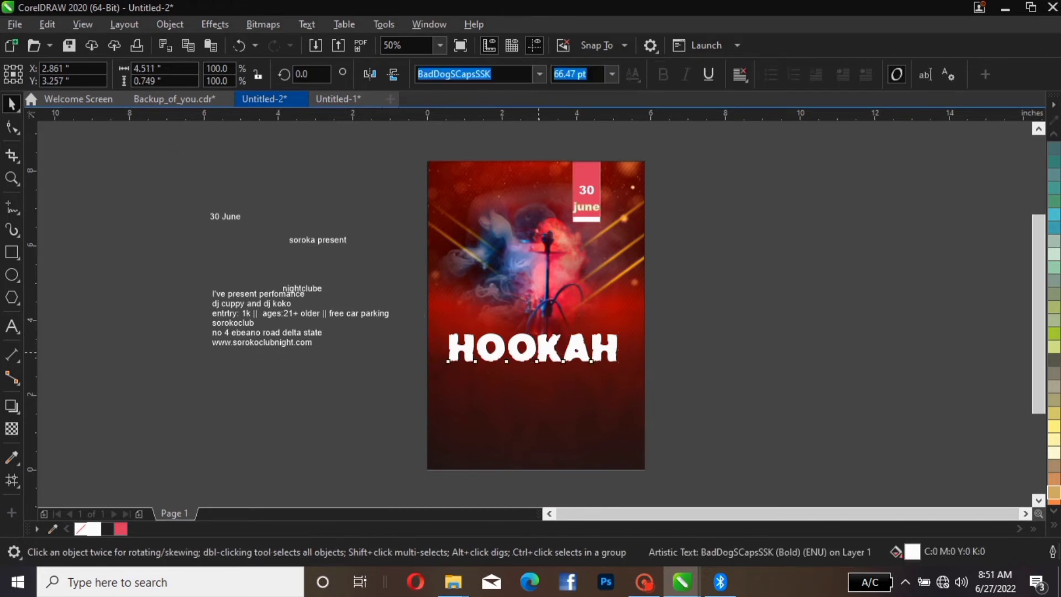
pyautogui.moveTo(533, 348); pyautogui.dragTo(538, 348)
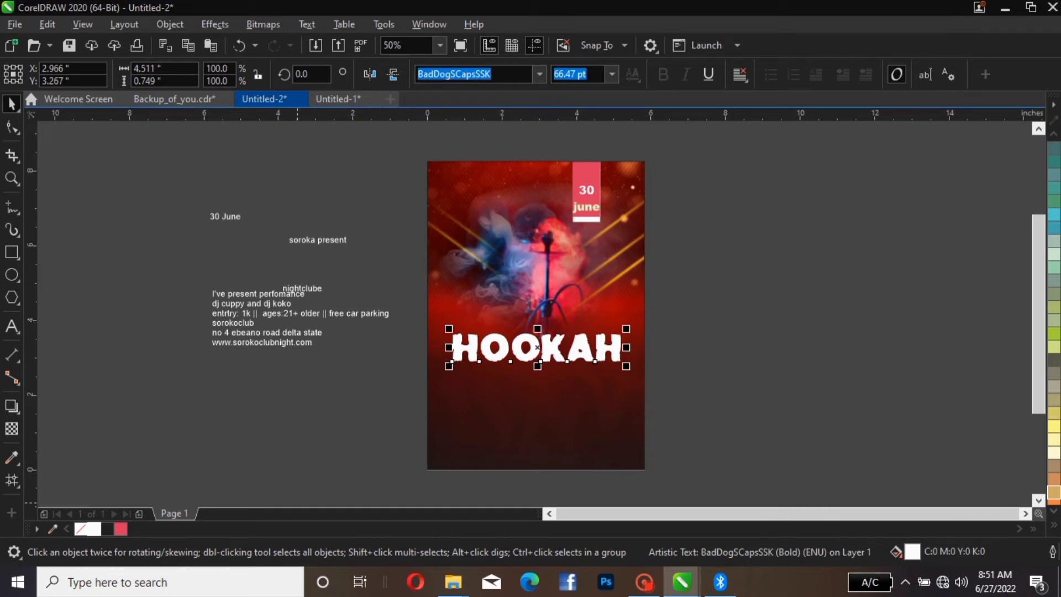
pyautogui.click(302, 288)
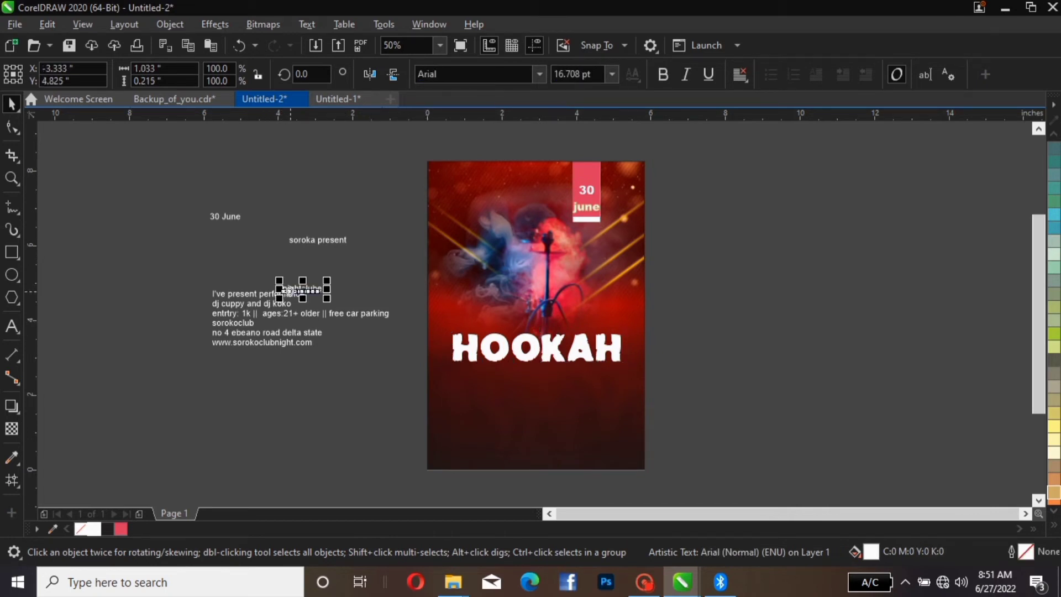
pyautogui.moveTo(289, 291); pyautogui.dragTo(612, 339)
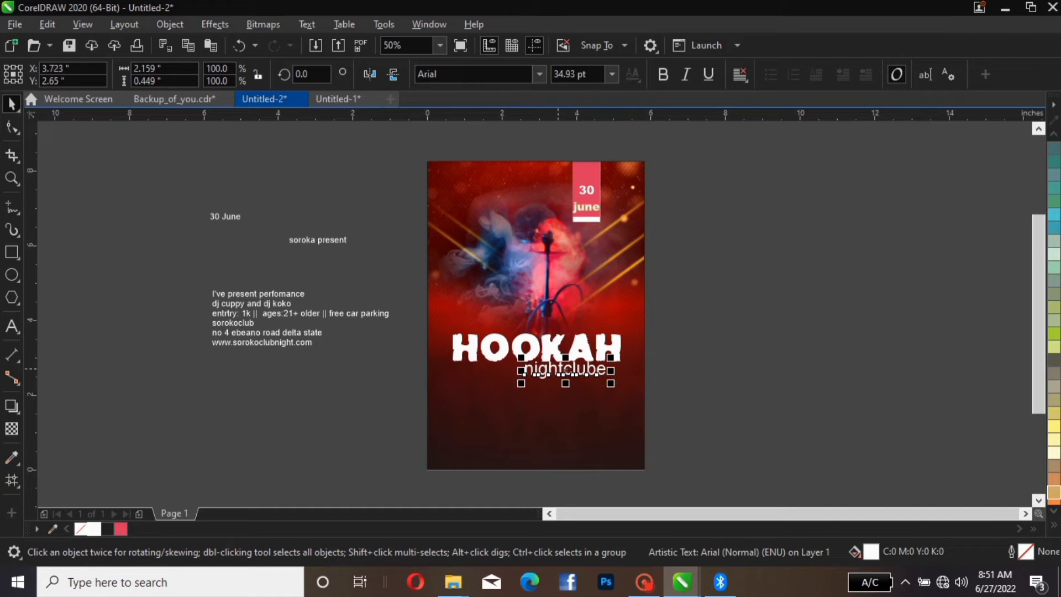
pyautogui.moveTo(563, 369); pyautogui.dragTo(536, 377)
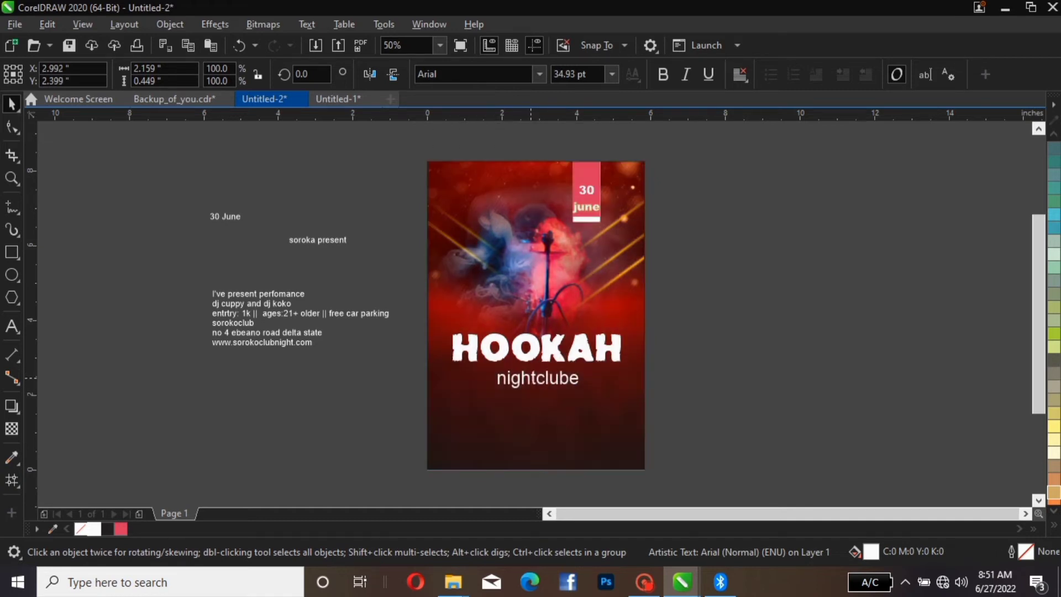
# Step: Change the case of the nightclube text to UPPERCASE
pyautogui.click(306, 25)
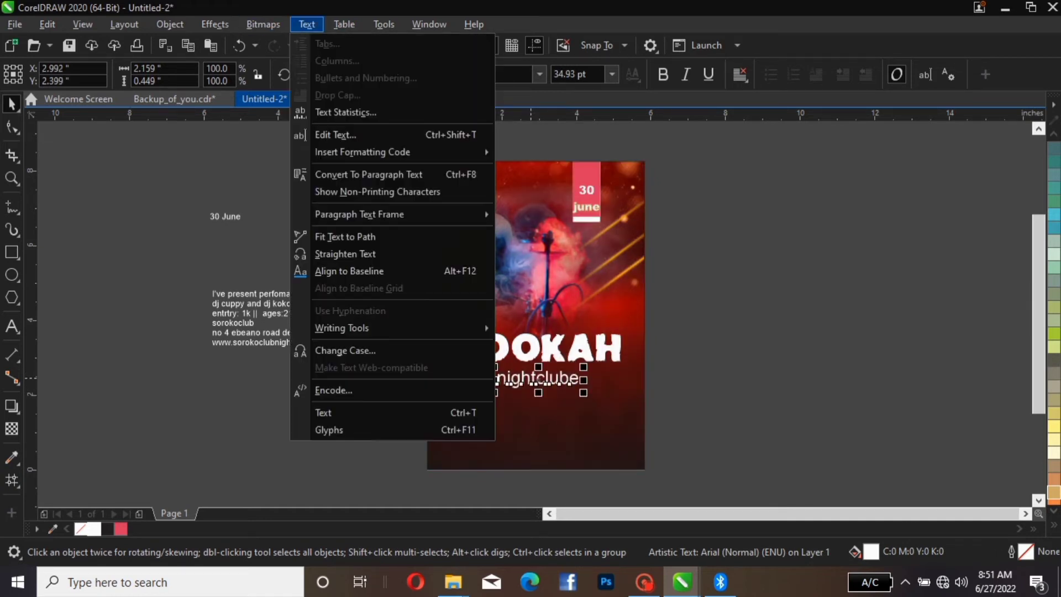
pyautogui.click(345, 350)
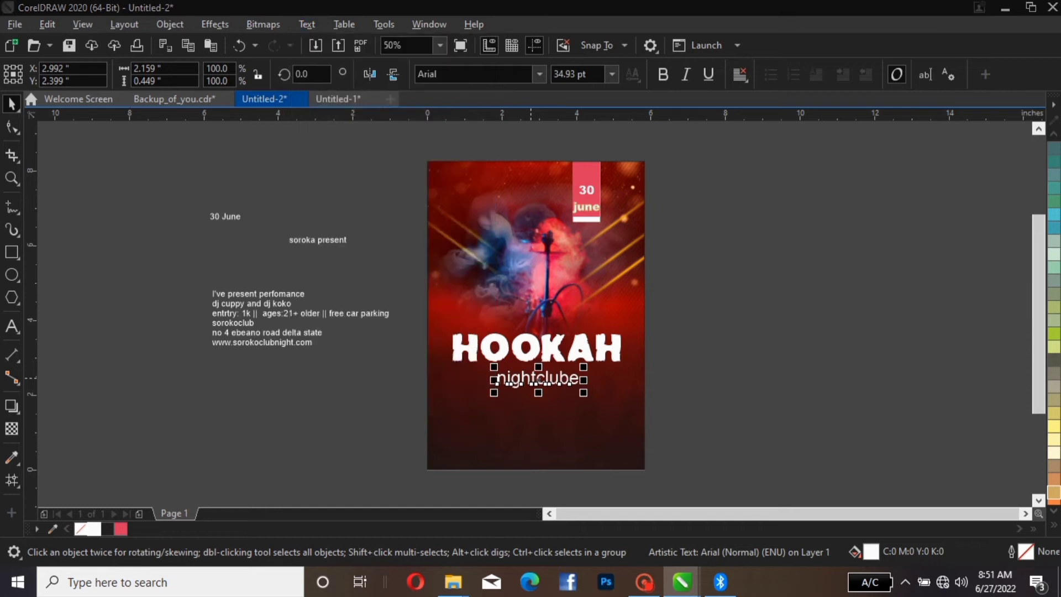
pyautogui.click(465, 273)
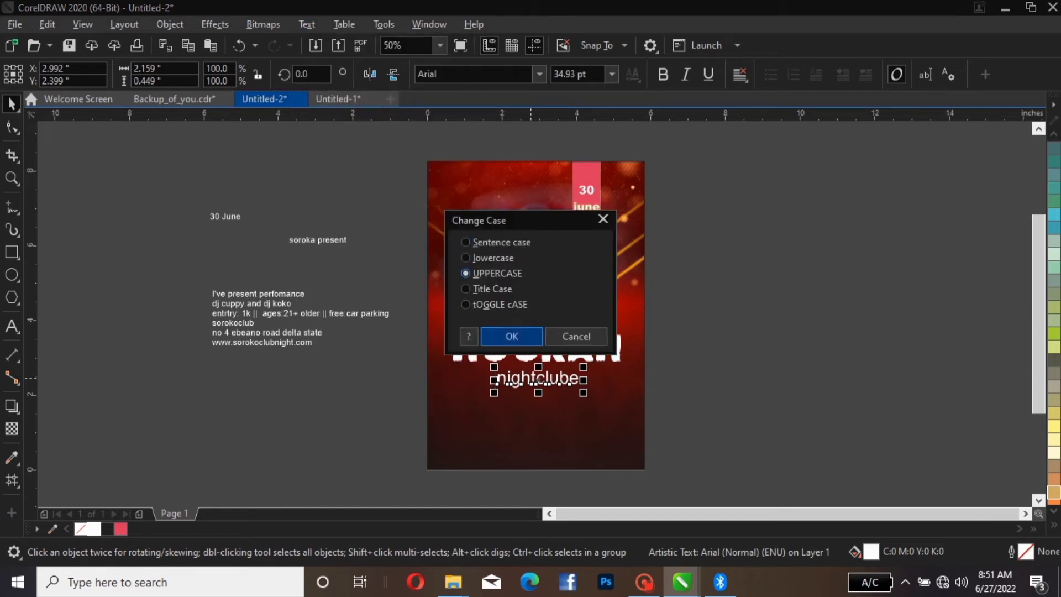
pyautogui.click(512, 336)
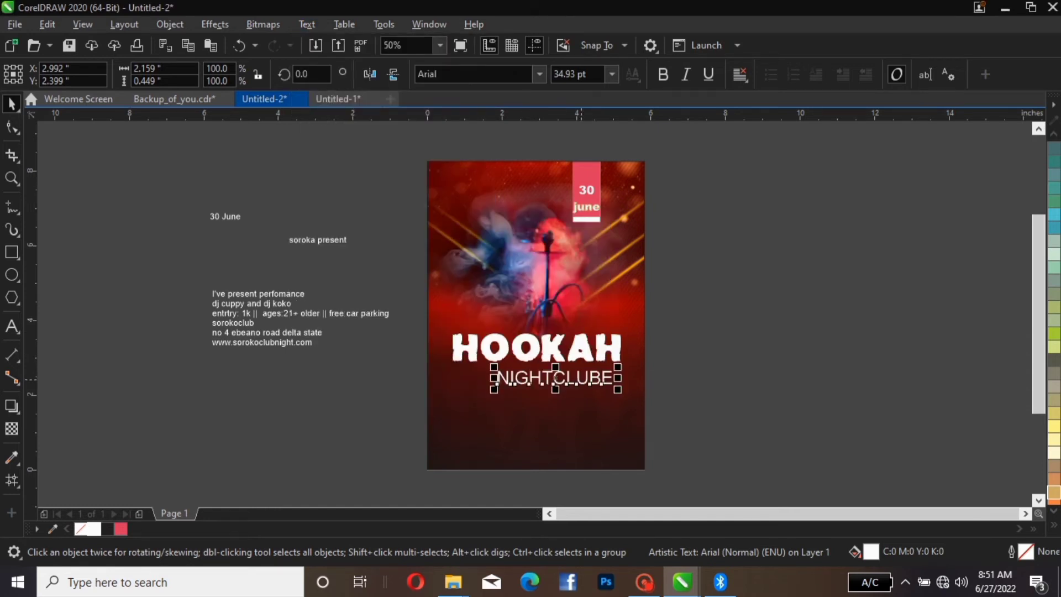
# Step: Shift the NIGHTCLUBE text slightly left beneath the HOOKAH title
pyautogui.moveTo(543, 377); pyautogui.dragTo(532, 378)
pyautogui.hotkey('ctrl', 'z')
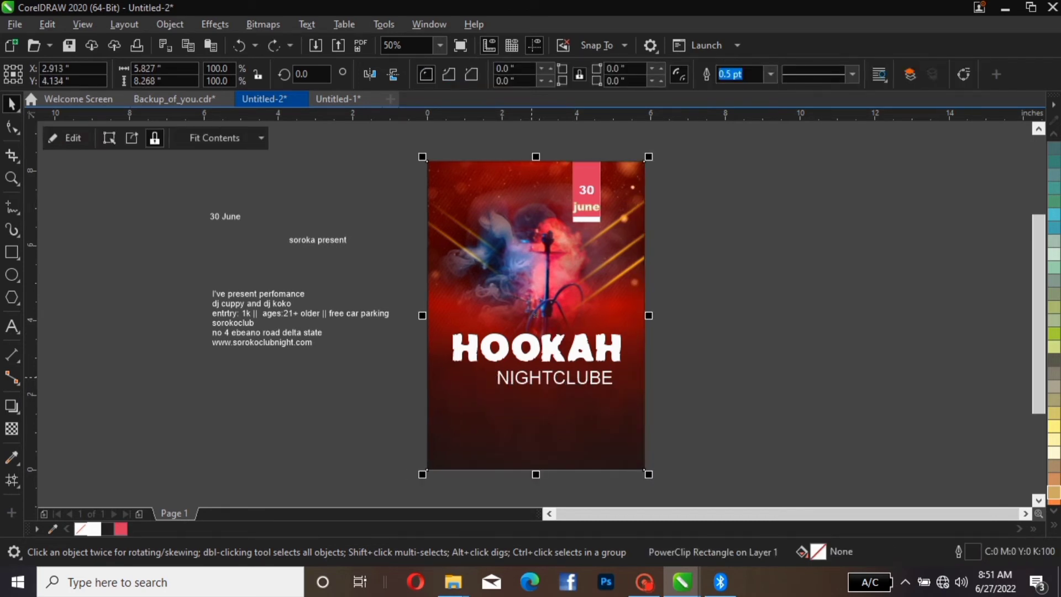
pyautogui.click(531, 377)
pyautogui.moveTo(531, 378); pyautogui.dragTo(525, 376)
pyautogui.press('Escape')
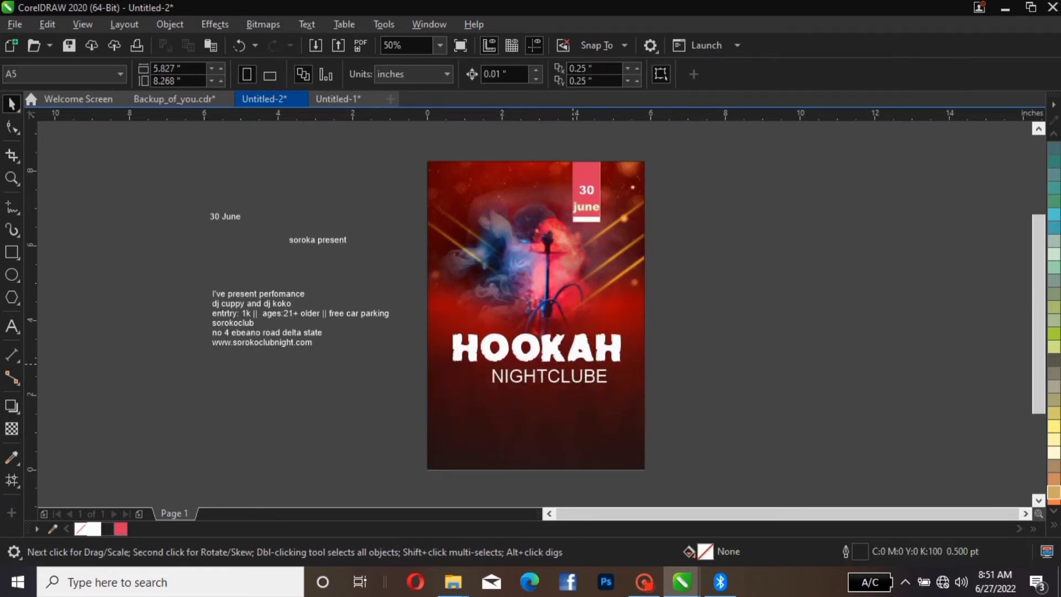
# Step: Split NIGHTCLUBE into NIGHT and CLUBE on two lines and break them apart into separate text objects
pyautogui.click(531, 377)
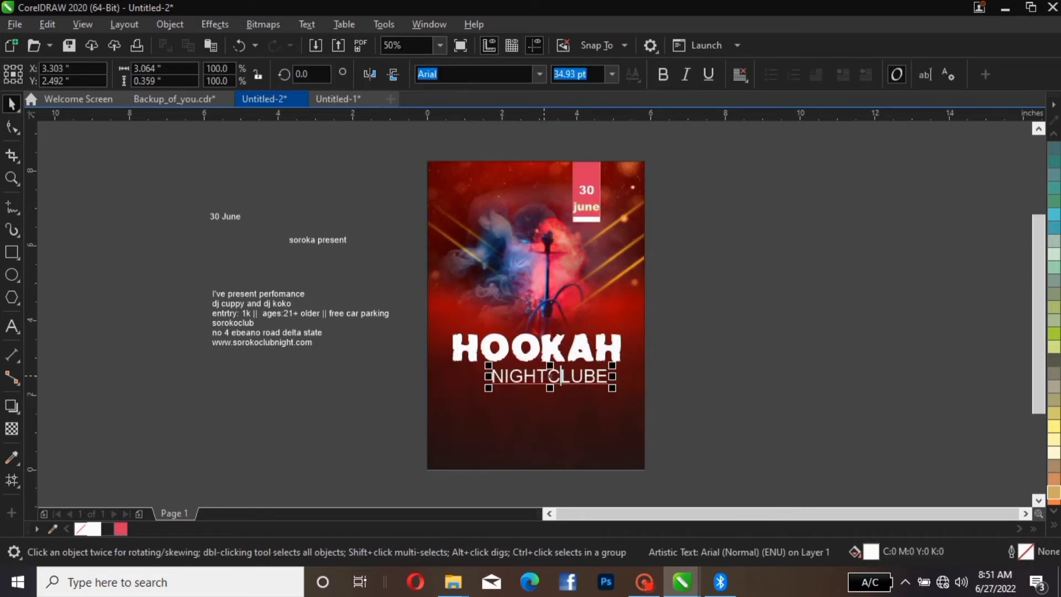
pyautogui.doubleClick(548, 375)
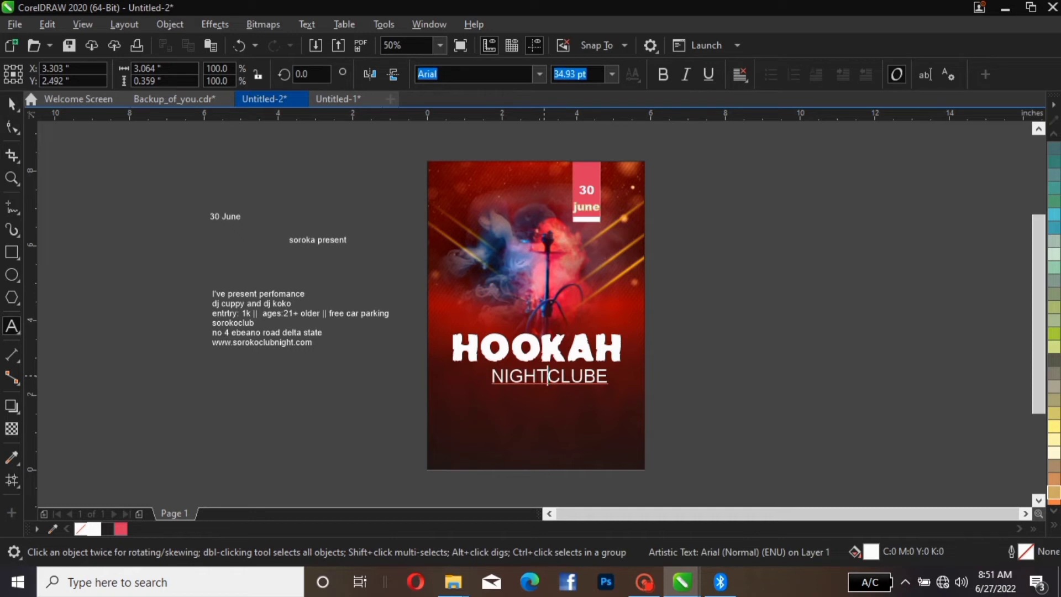
pyautogui.press('Return')
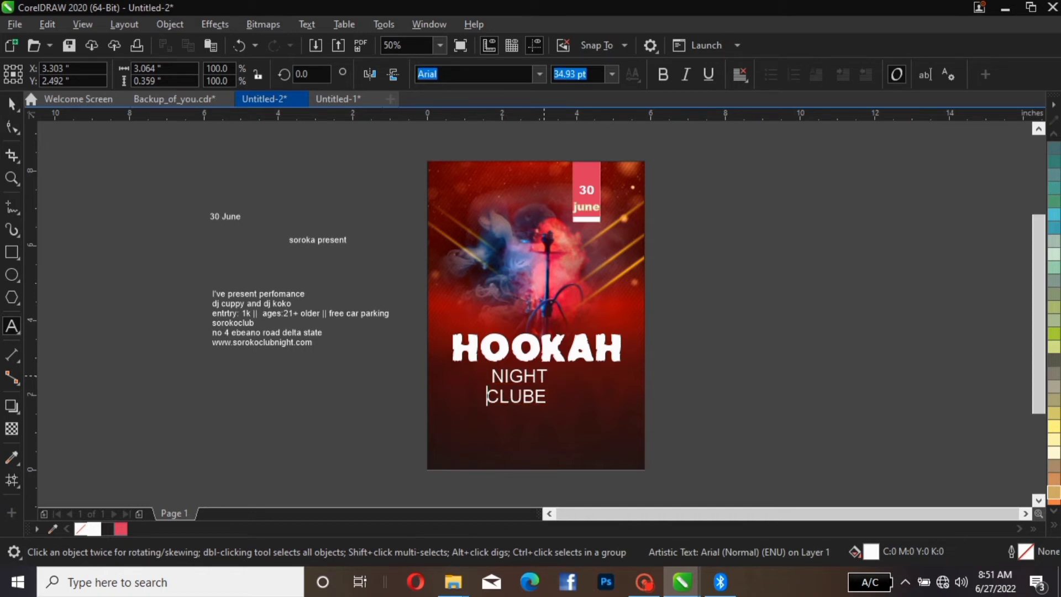
pyautogui.hotkey('ctrl', 'space')
pyautogui.hotkey('ctrl', 'k')
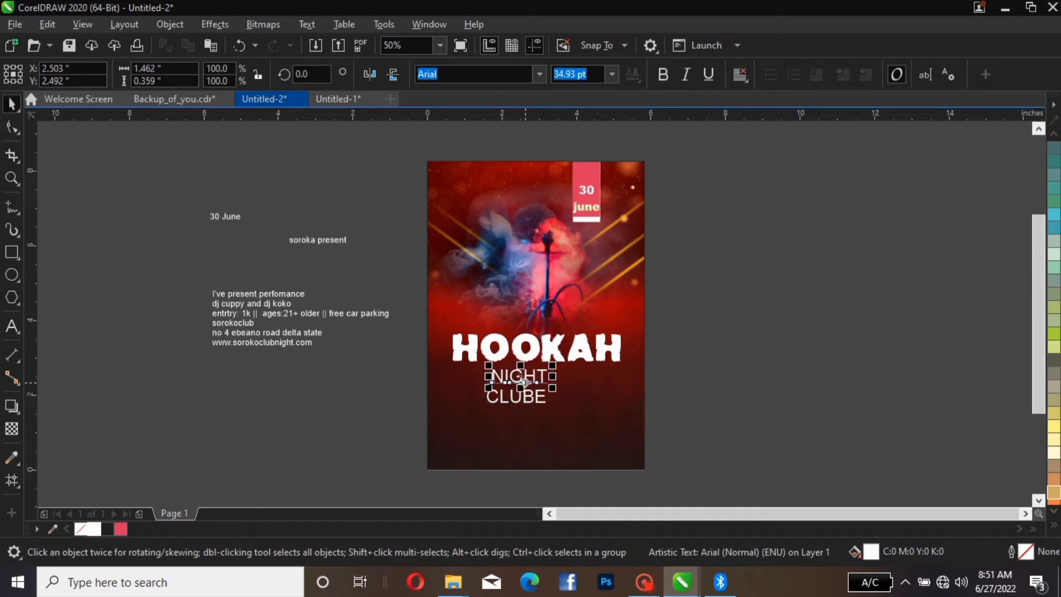
# Step: Move the CLUBE text off the page, to the left of the flyer
pyautogui.click(528, 395)
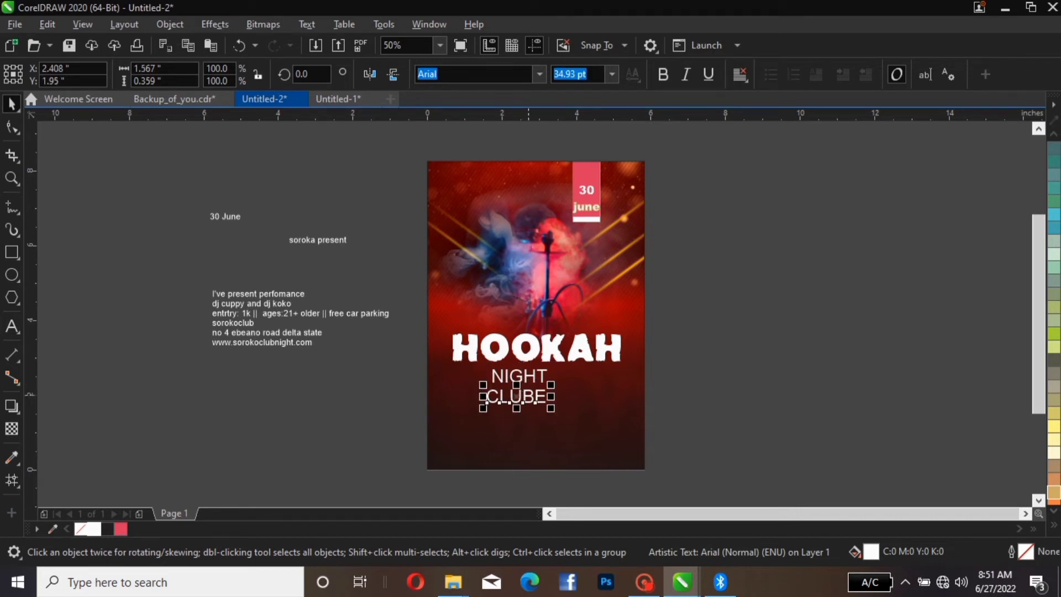
pyautogui.moveTo(514, 395); pyautogui.dragTo(414, 399)
pyautogui.press('F8')
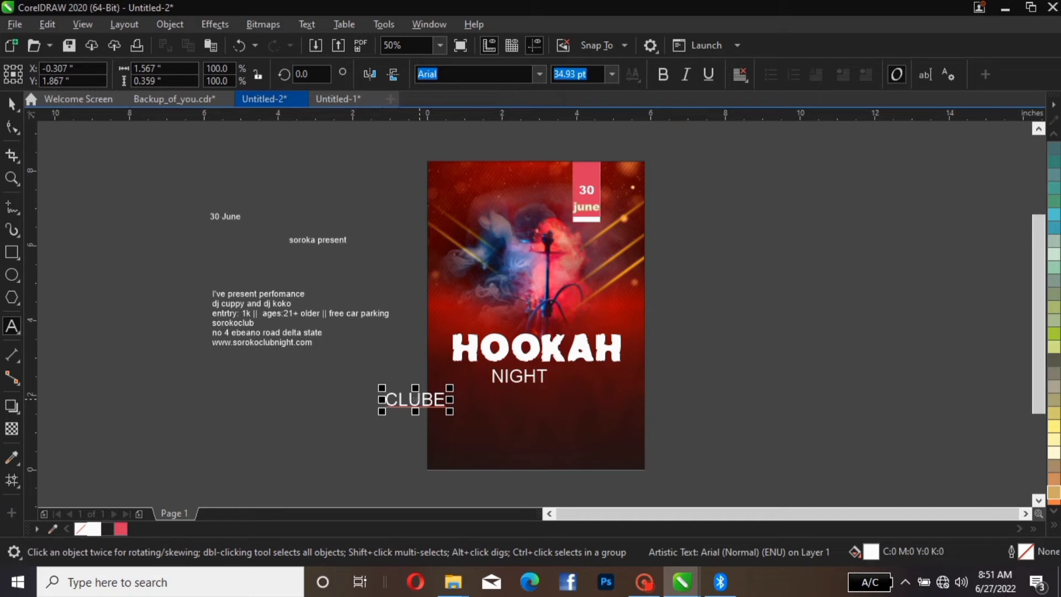
pyautogui.moveTo(415, 399); pyautogui.dragTo(380, 401)
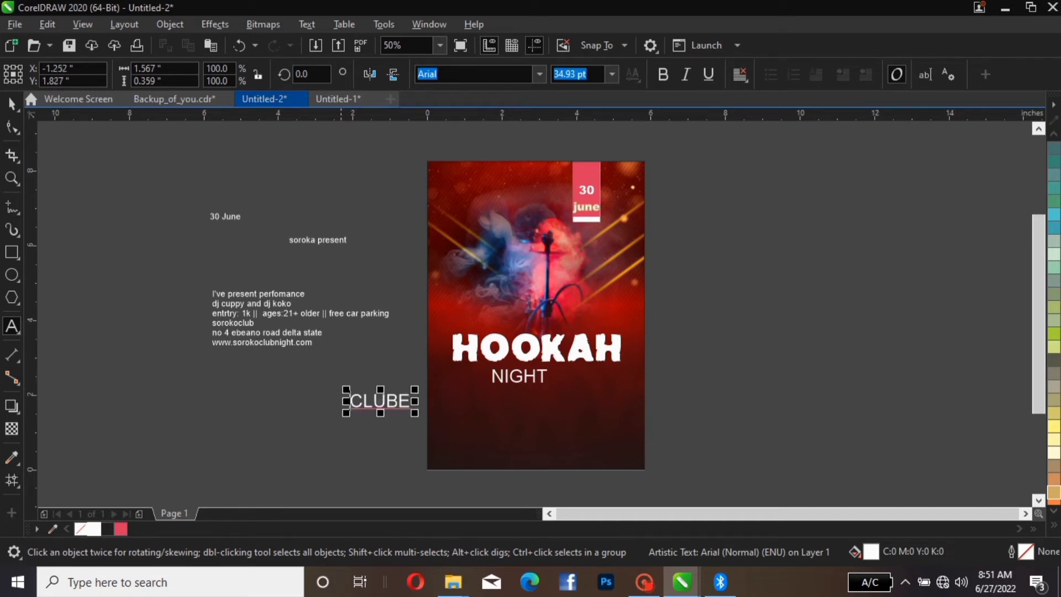
pyautogui.click(12, 104)
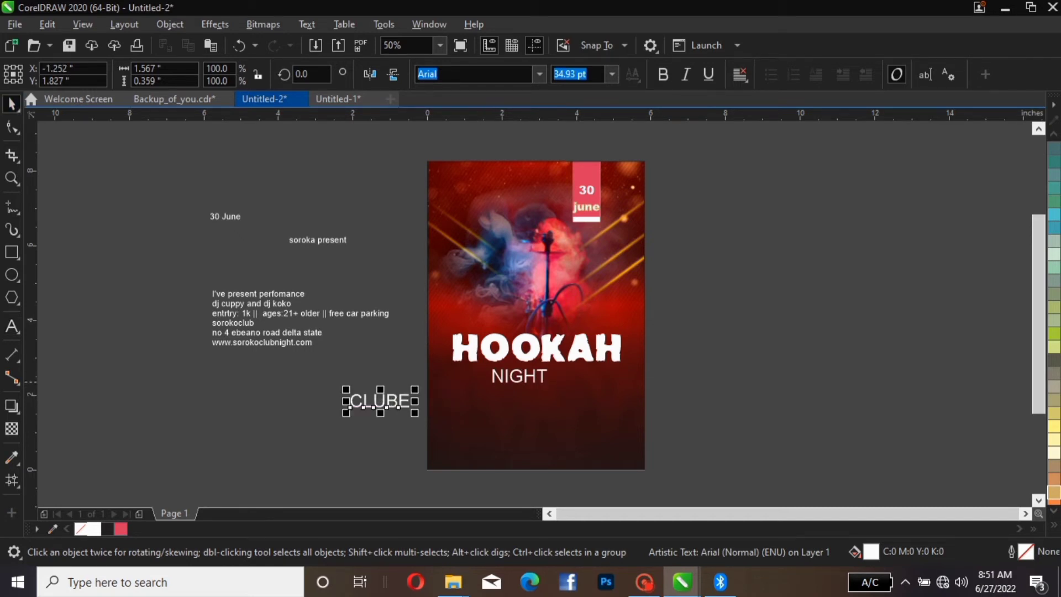
# Step: Enlarge the NIGHT text to about 45.5 pt and centre it beneath the HOOKAH title
pyautogui.click(518, 380)
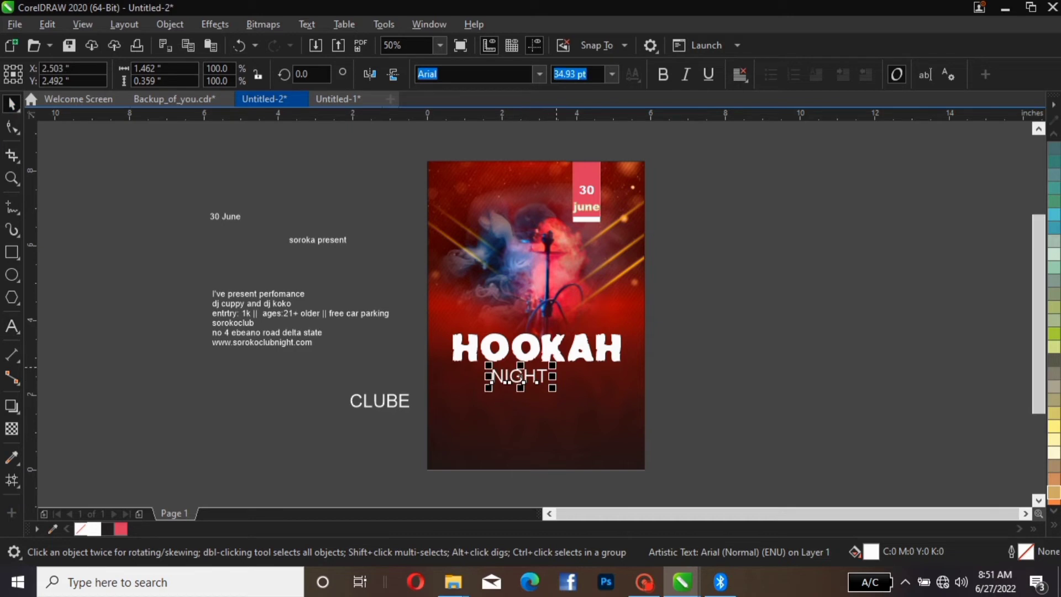
pyautogui.moveTo(552, 365); pyautogui.dragTo(537, 380)
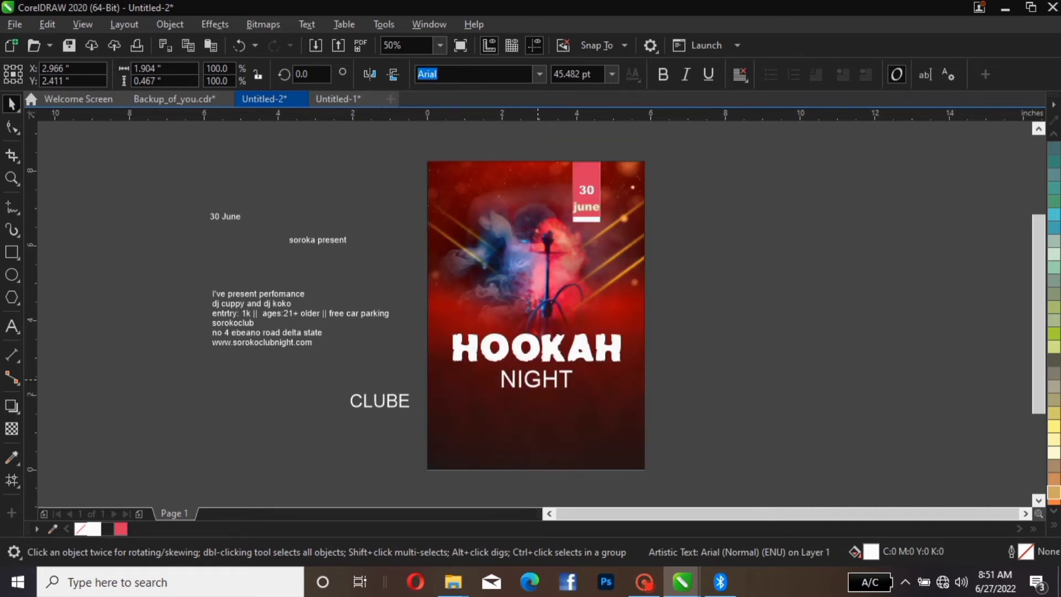
pyautogui.press('Escape')
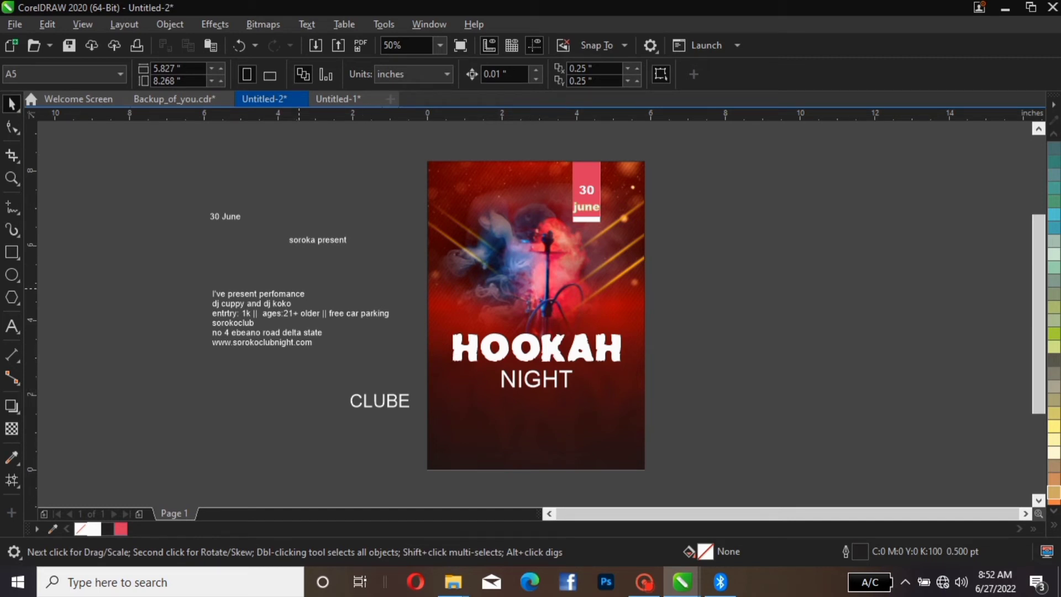
# Step: Place the "I've present perfomance" line beneath NIGHT at about 30.7 pt and change its first word to "live"
pyautogui.moveTo(296, 293); pyautogui.dragTo(617, 386)
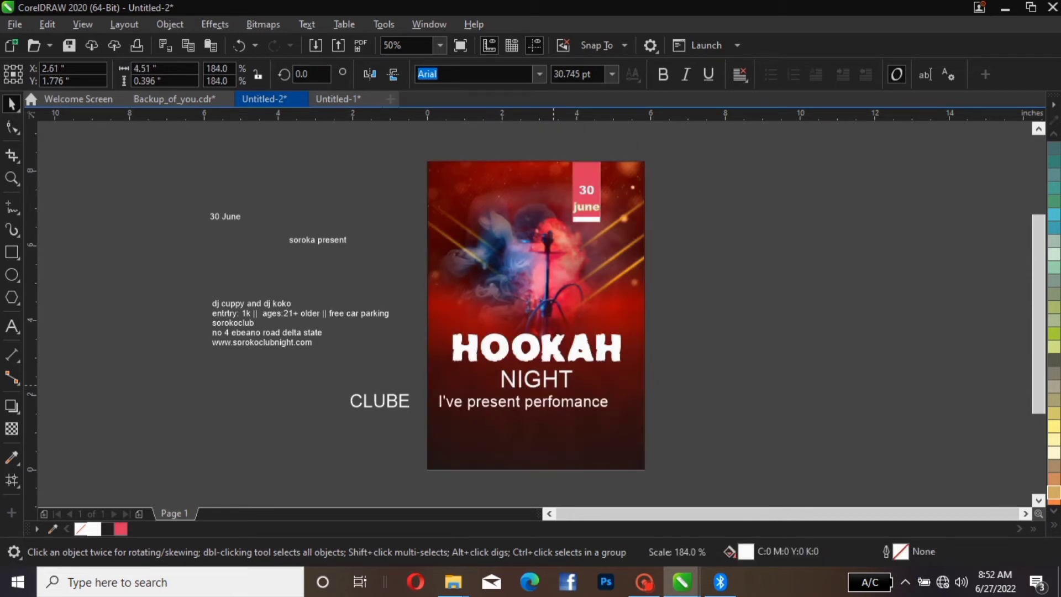
pyautogui.click(453, 408)
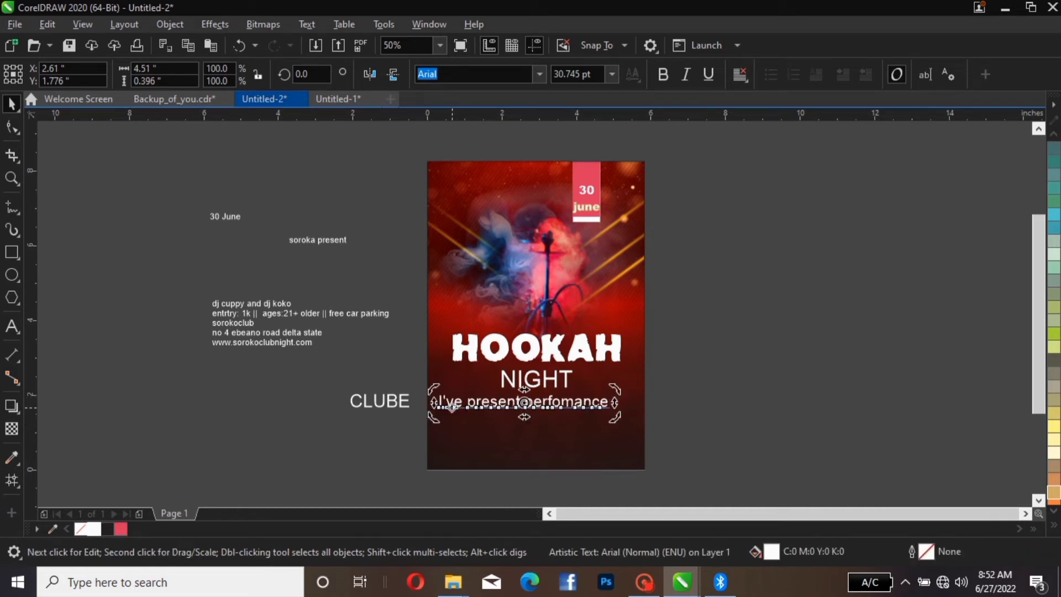
pyautogui.click(454, 403)
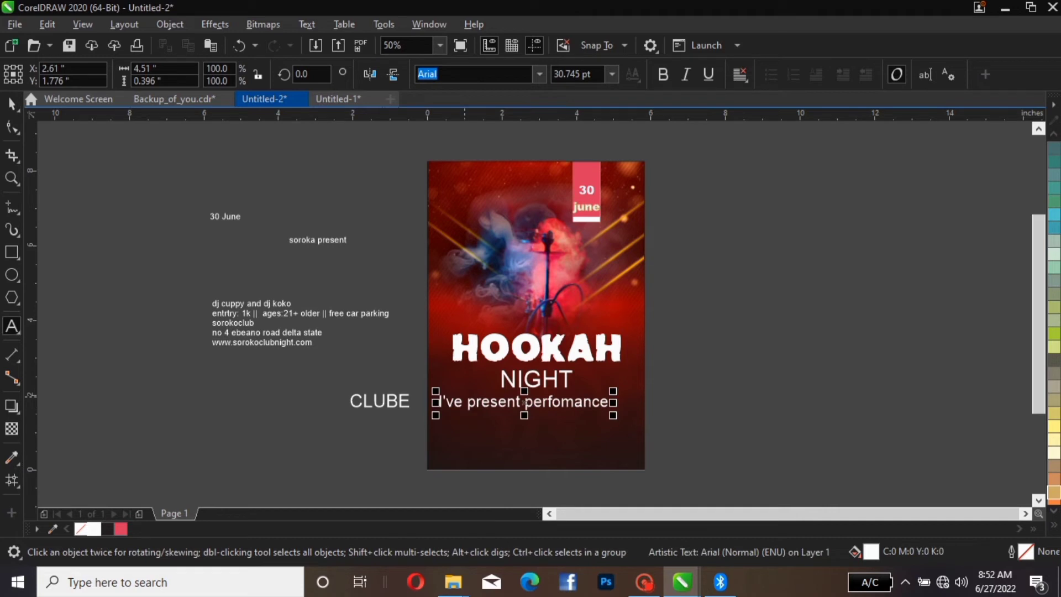
pyautogui.press('BackSpace')
pyautogui.press('BackSpace')
pyautogui.write('iv')
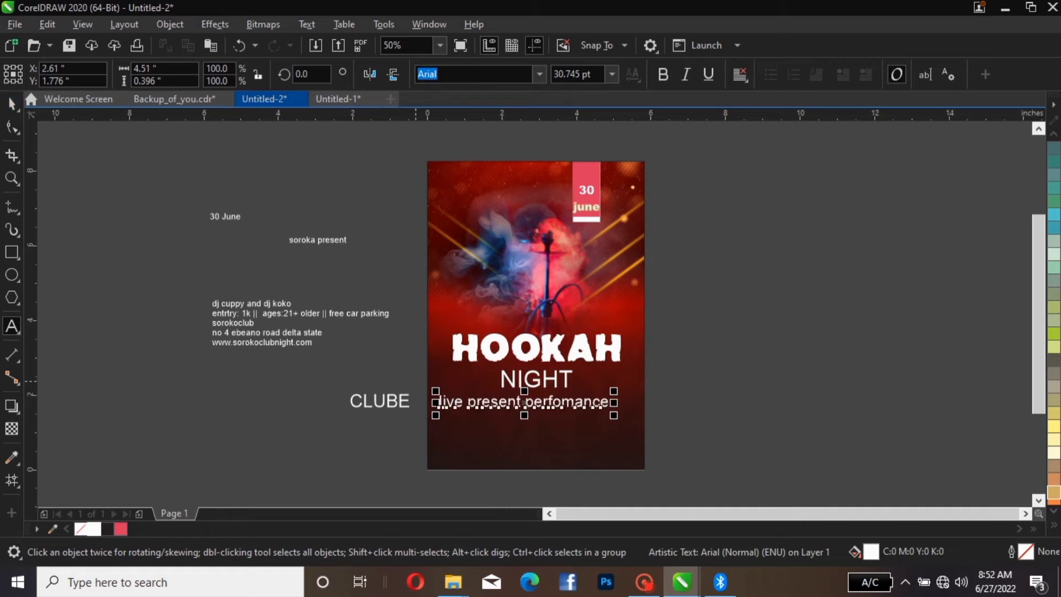
pyautogui.hotkey('ctrl', 'space')
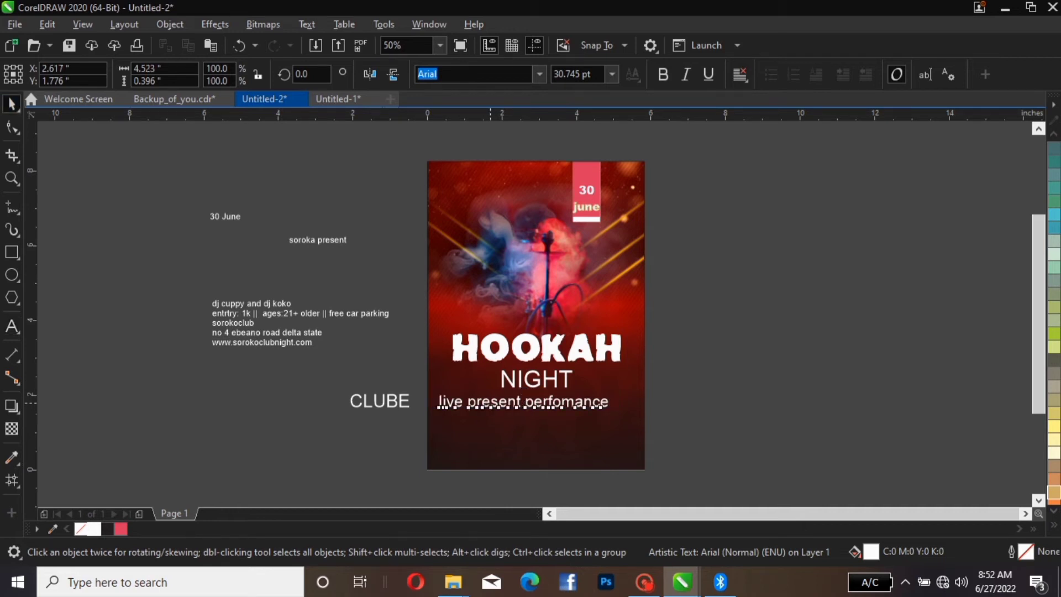
# Step: Shift the performance line slightly right and convert it to UPPERCASE
pyautogui.moveTo(491, 402)
pyautogui.mouseDown()
pyautogui.moveTo(520, 403)
pyautogui.moveTo(511, 403)
pyautogui.mouseUp()
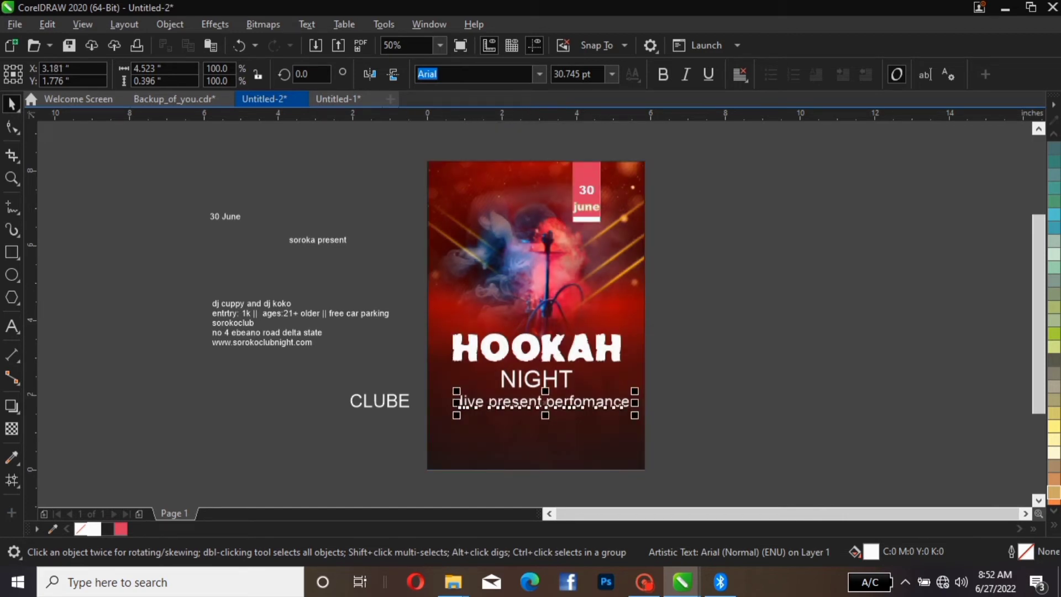
pyautogui.click(306, 24)
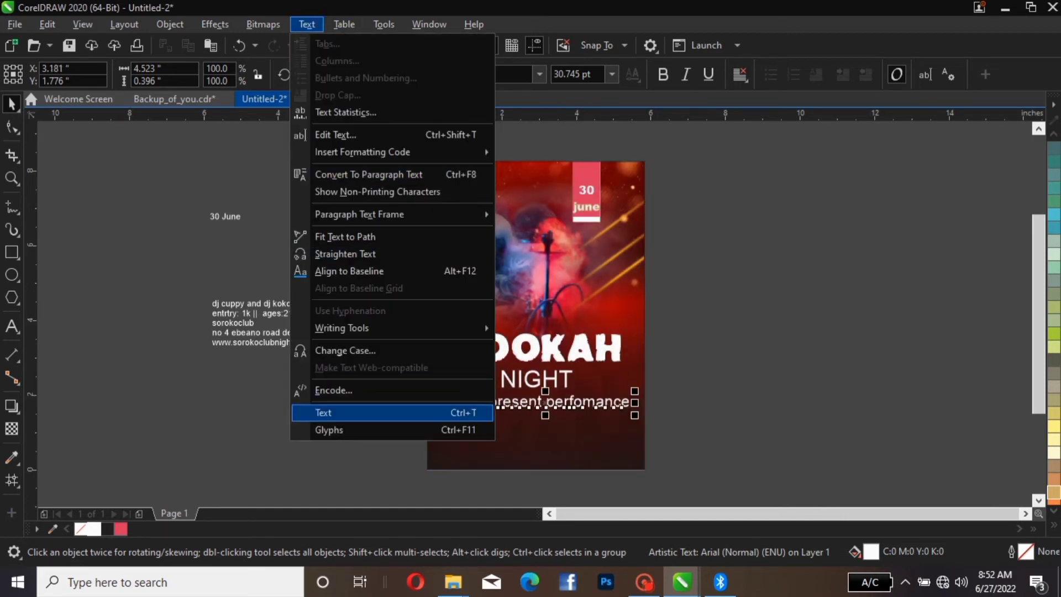
pyautogui.press('Up')
pyautogui.press('Up')
pyautogui.press('Return')
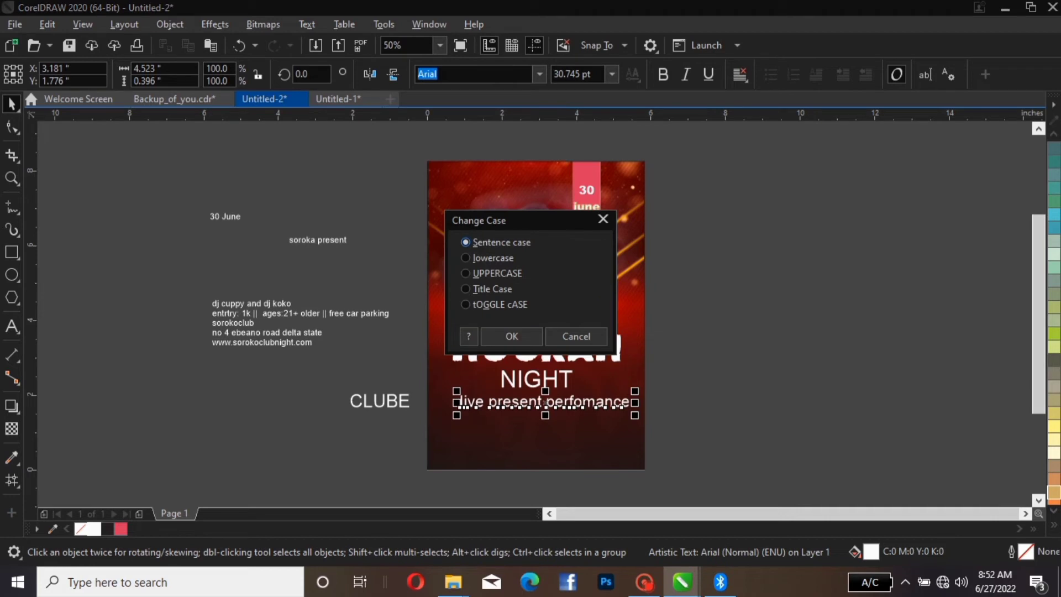
pyautogui.click(491, 273)
pyautogui.click(511, 336)
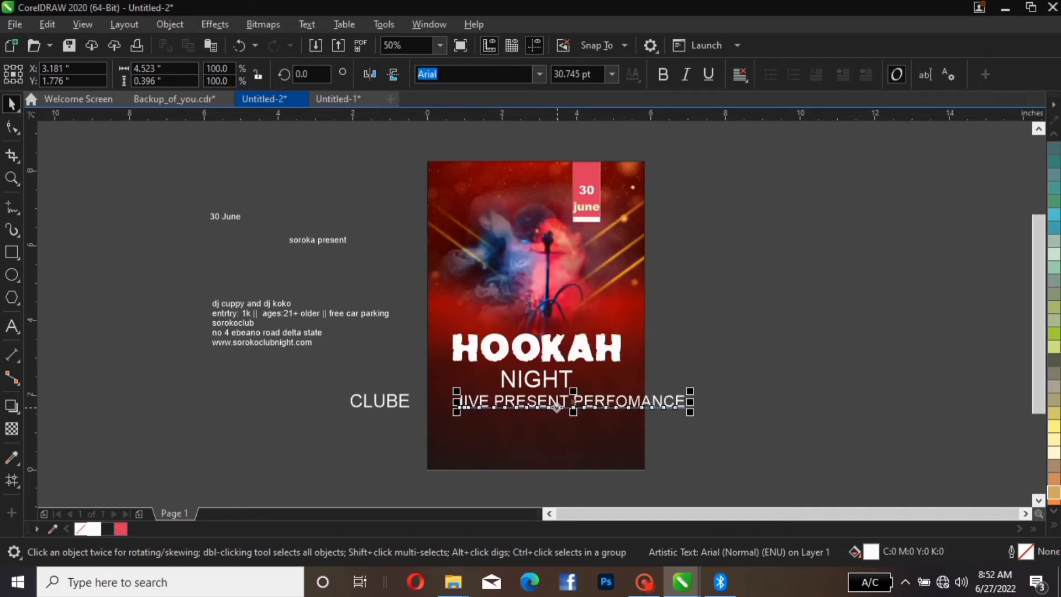
# Step: Shrink the performance line to about 16.7 pt and centre it directly beneath NIGHT
pyautogui.moveTo(557, 407); pyautogui.dragTo(525, 405)
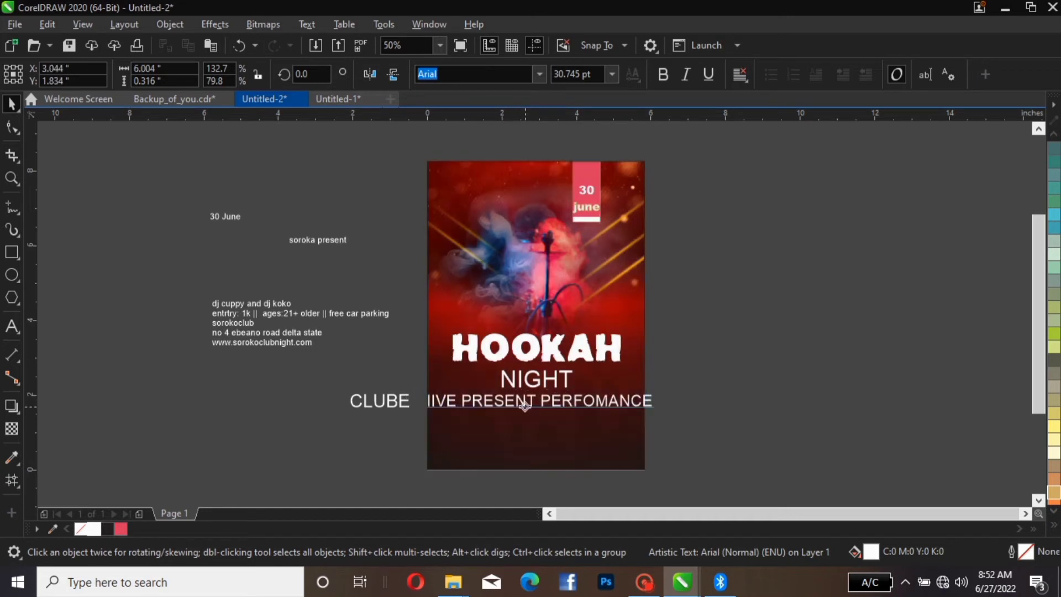
pyautogui.moveTo(657, 391); pyautogui.dragTo(616, 397)
pyautogui.moveTo(523, 406); pyautogui.dragTo(568, 398)
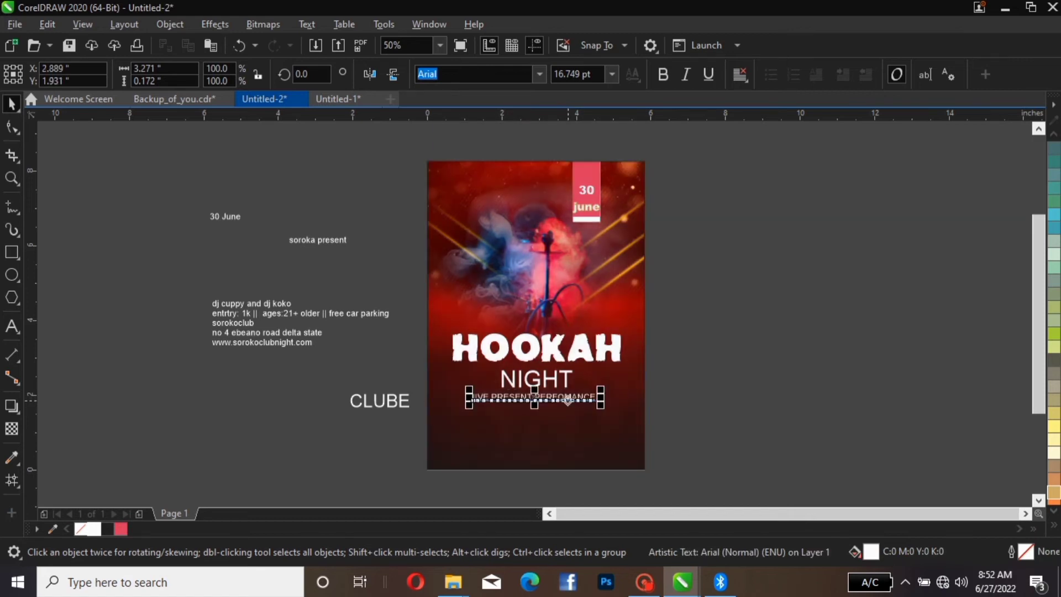
pyautogui.click(464, 385)
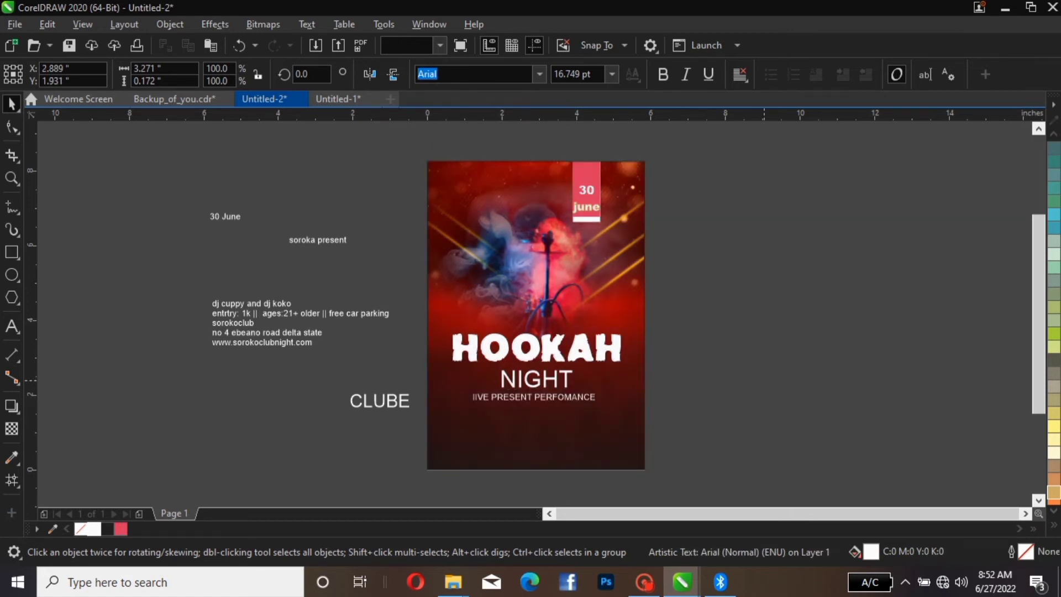
# Step: Set the performance line in the Impact font and enlarge it to about 18.7 pt
pyautogui.click(492, 398)
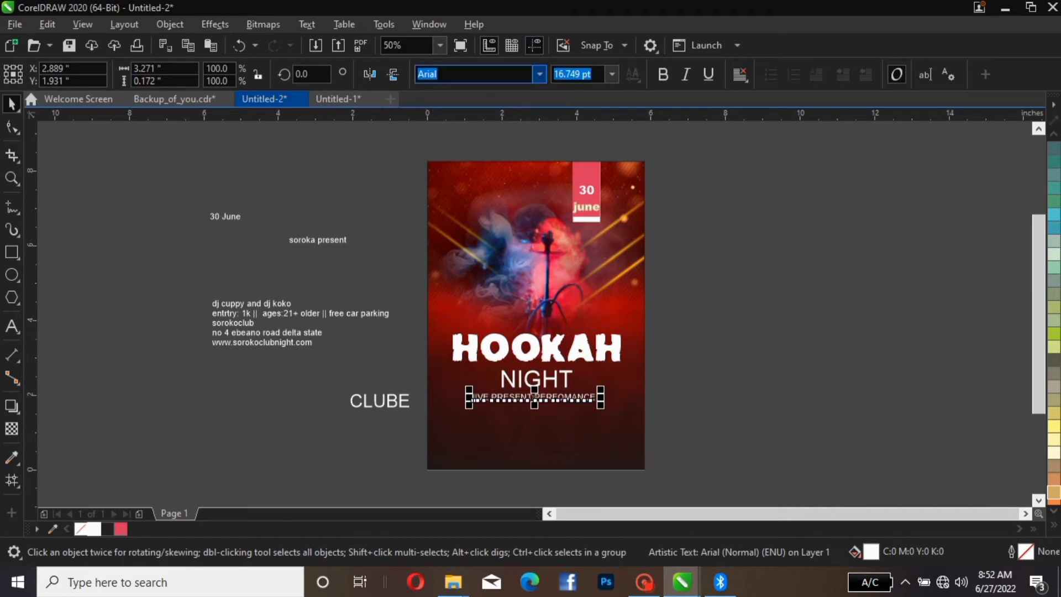
pyautogui.click(539, 74)
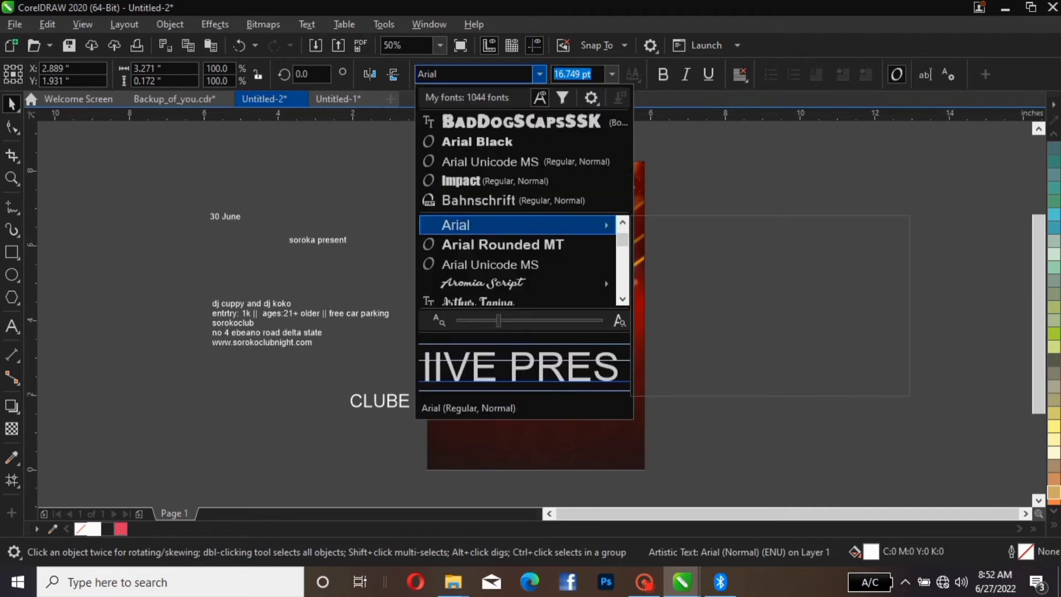
pyautogui.press('Up')
pyautogui.press('Up')
pyautogui.press('Return')
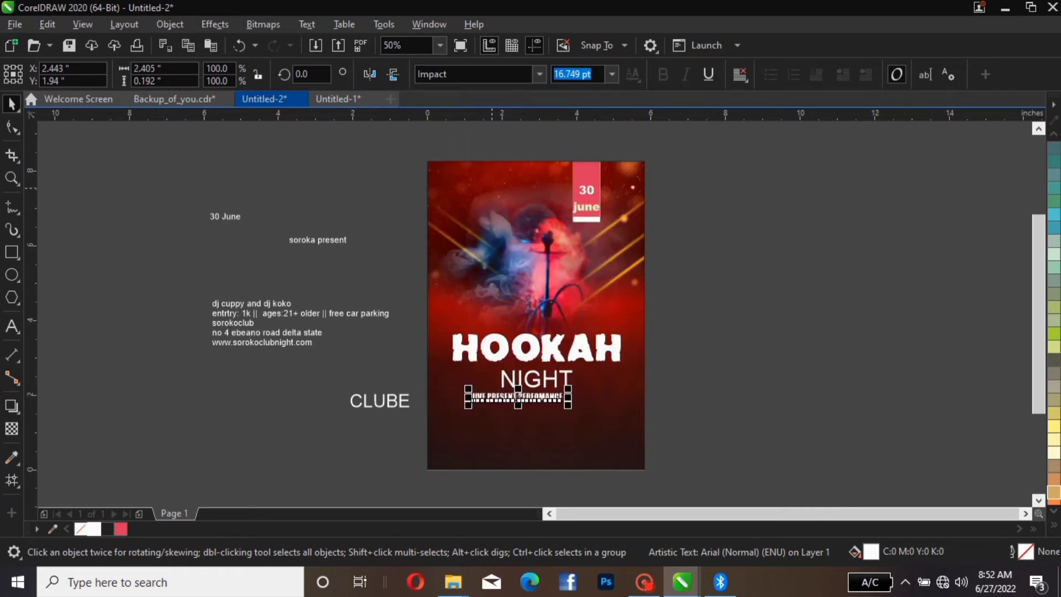
pyautogui.moveTo(568, 388); pyautogui.dragTo(578, 387)
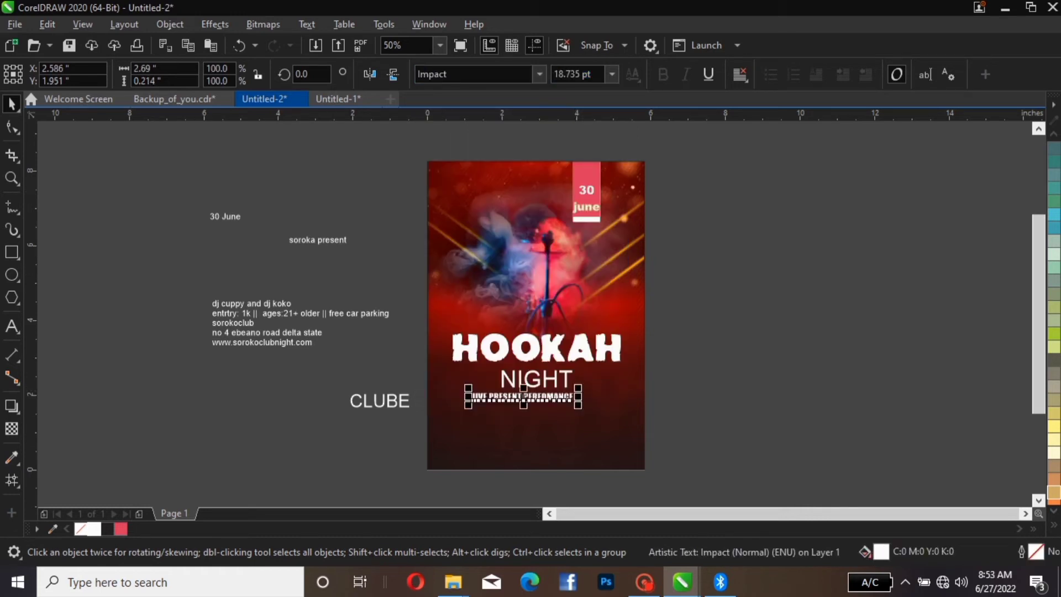
# Step: Widen the letter spacing of the performance line to about 4.56 inches overall and centre it beneath NIGHT
pyautogui.click(12, 127)
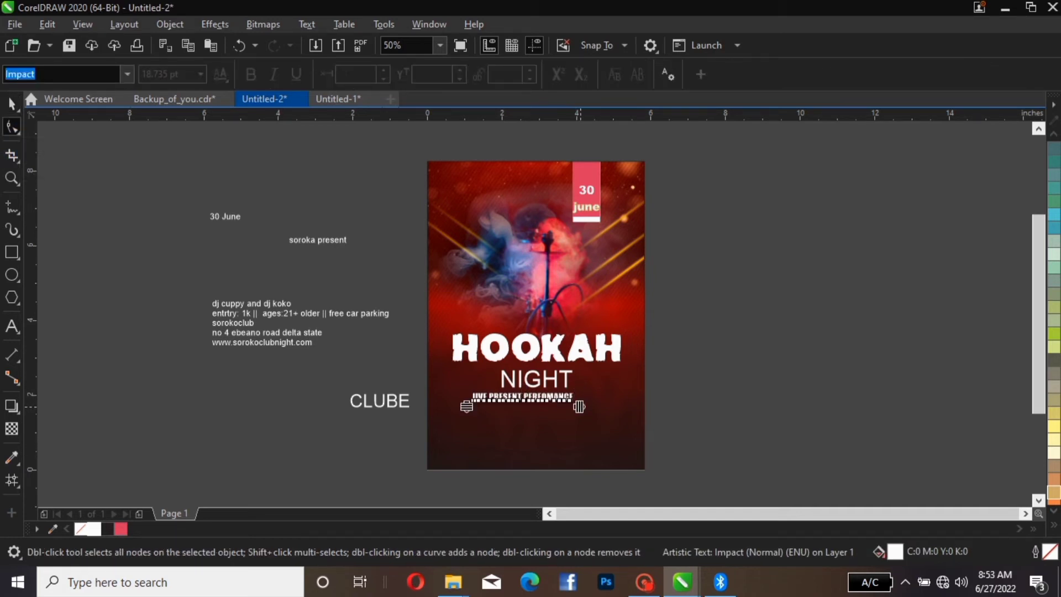
pyautogui.moveTo(578, 407); pyautogui.dragTo(643, 424)
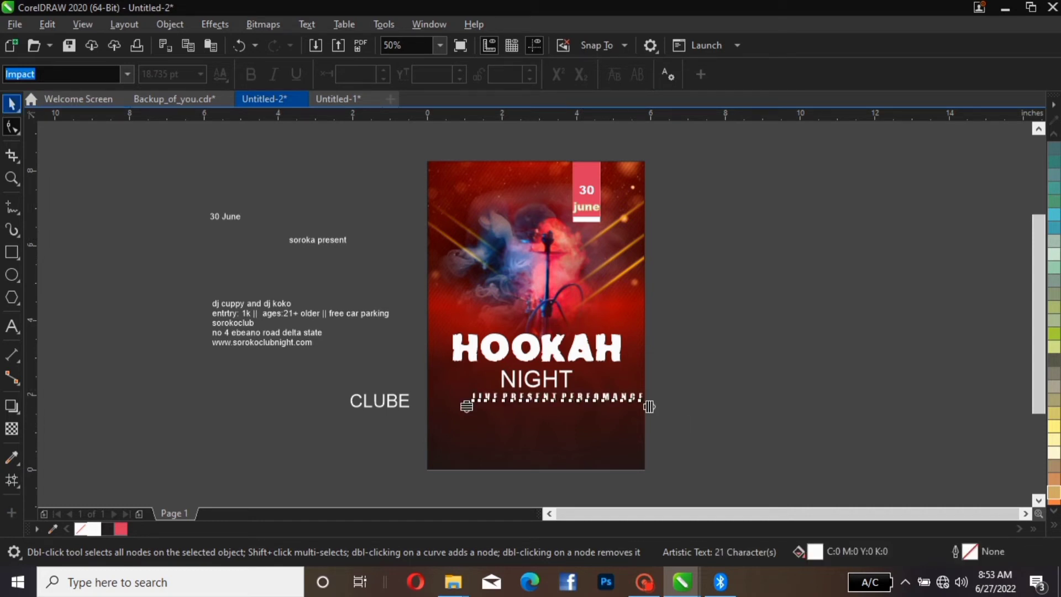
pyautogui.click(12, 103)
pyautogui.moveTo(583, 399); pyautogui.dragTo(559, 397)
pyautogui.click(552, 412)
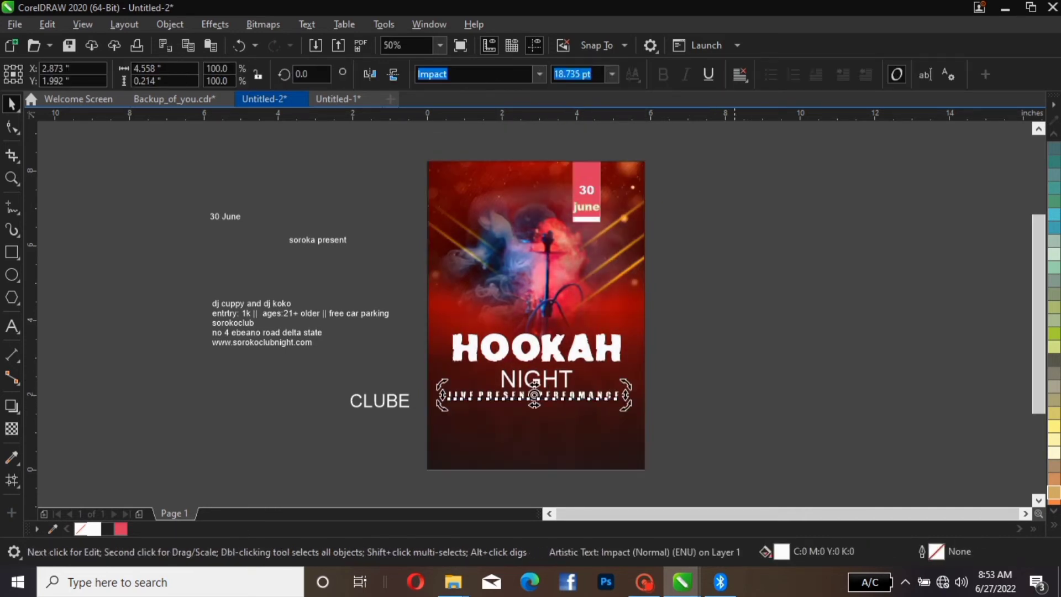
pyautogui.press('Escape')
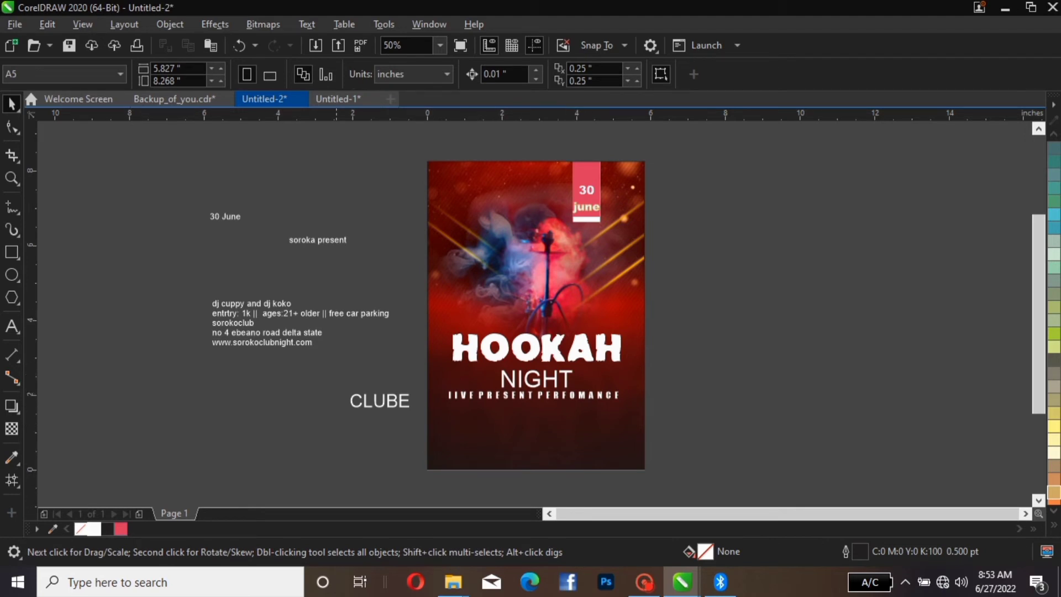
# Step: Move the "dj cuppy and dj koko" line onto the flyer below the performance line and convert it to UPPERCASE
pyautogui.moveTo(282, 303); pyautogui.dragTo(559, 421)
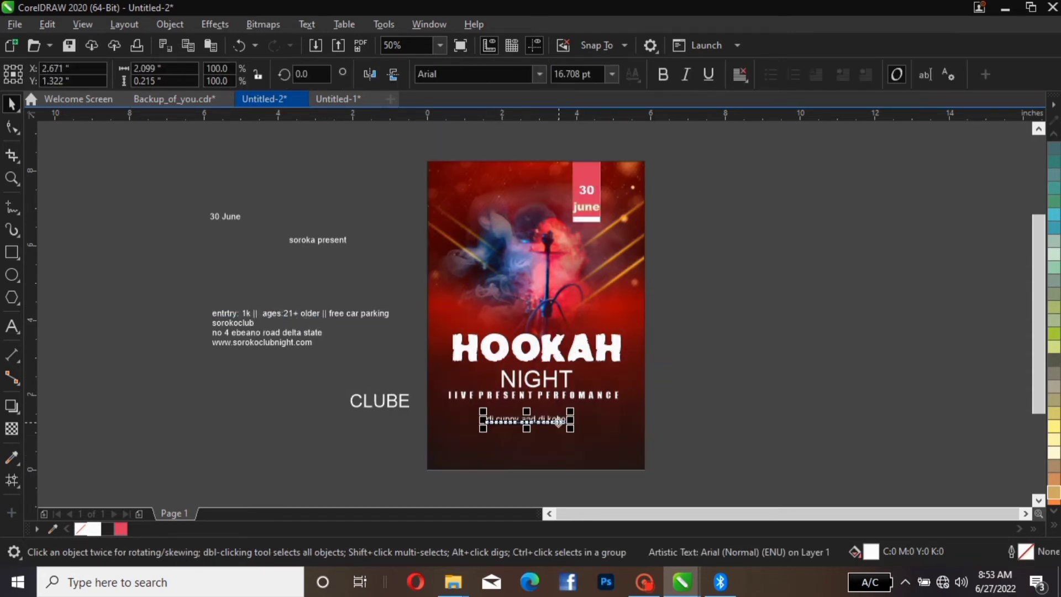
pyautogui.hotkey('alt', 'x')
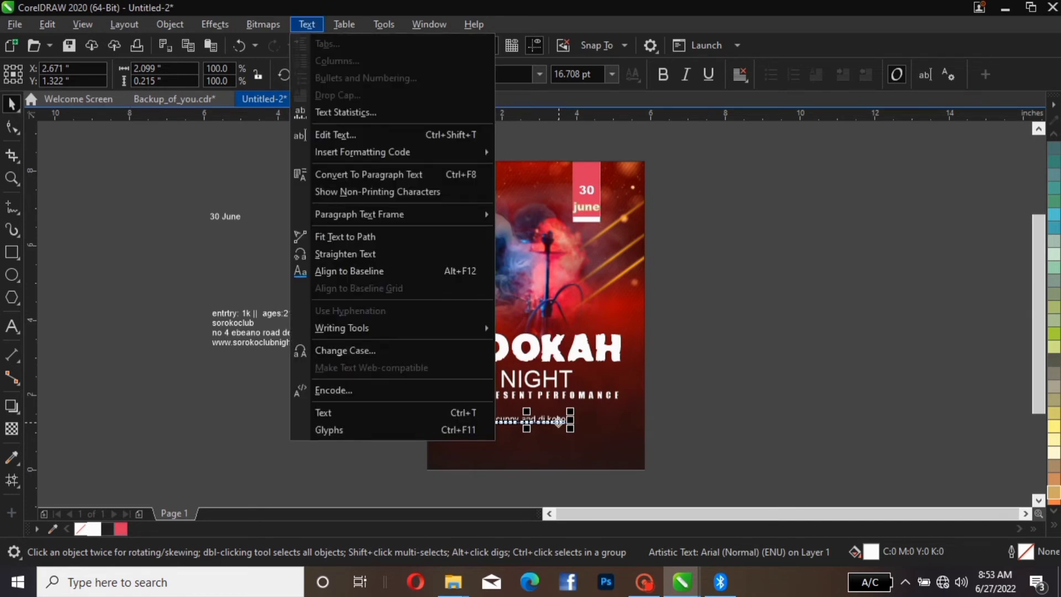
pyautogui.press('Down')
pyautogui.press('Down')
pyautogui.press('Down')
pyautogui.press('Down')
pyautogui.press('Down')
pyautogui.press('Down')
pyautogui.press('Down')
pyautogui.press('Down')
pyautogui.press('Down')
pyautogui.press('Down')
pyautogui.press('Down')
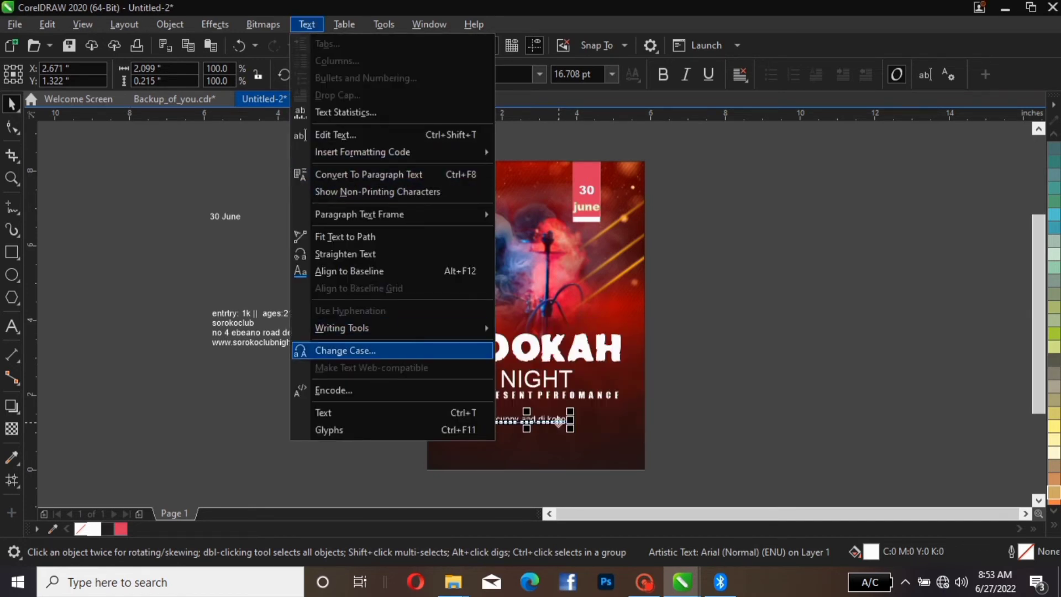
pyautogui.press('Return')
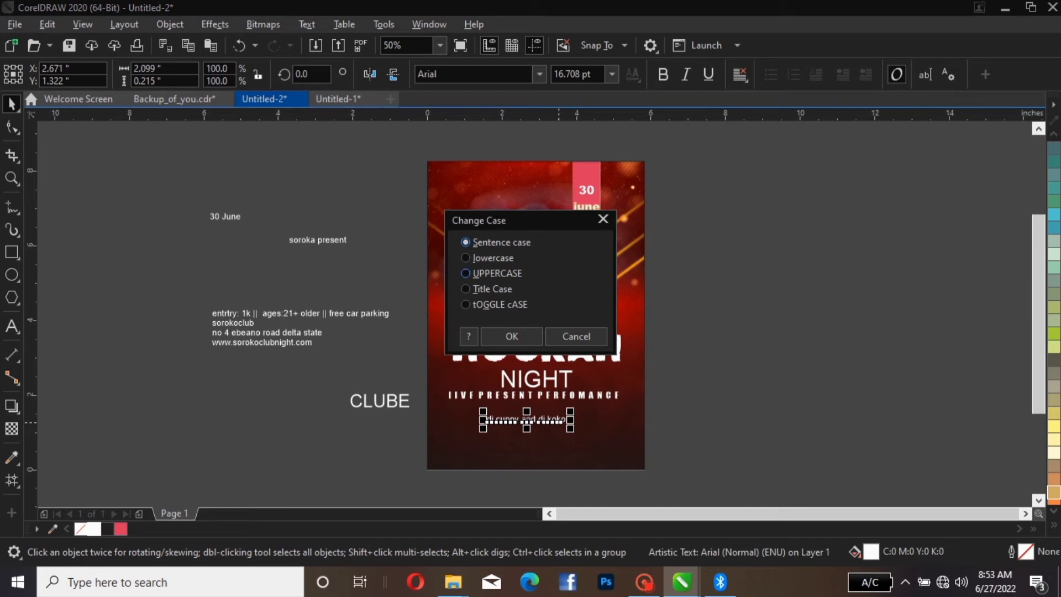
pyautogui.click(465, 273)
pyautogui.click(512, 336)
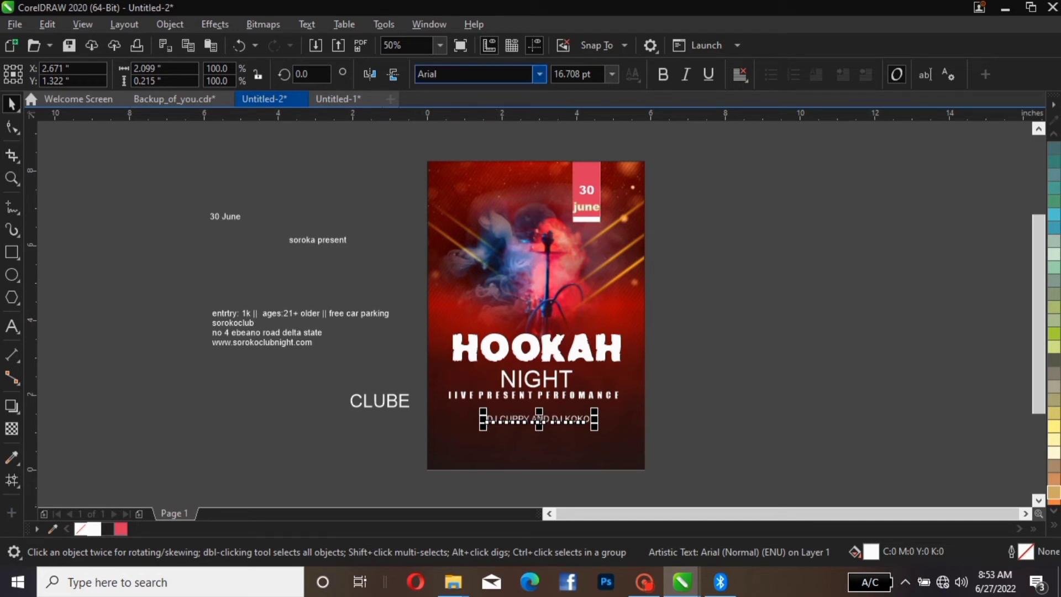
# Step: Set the DJ CUPPY AND DJ KOKO line in Battlestar and enlarge it to about 22.9 pt just below the performance line
pyautogui.click(475, 73)
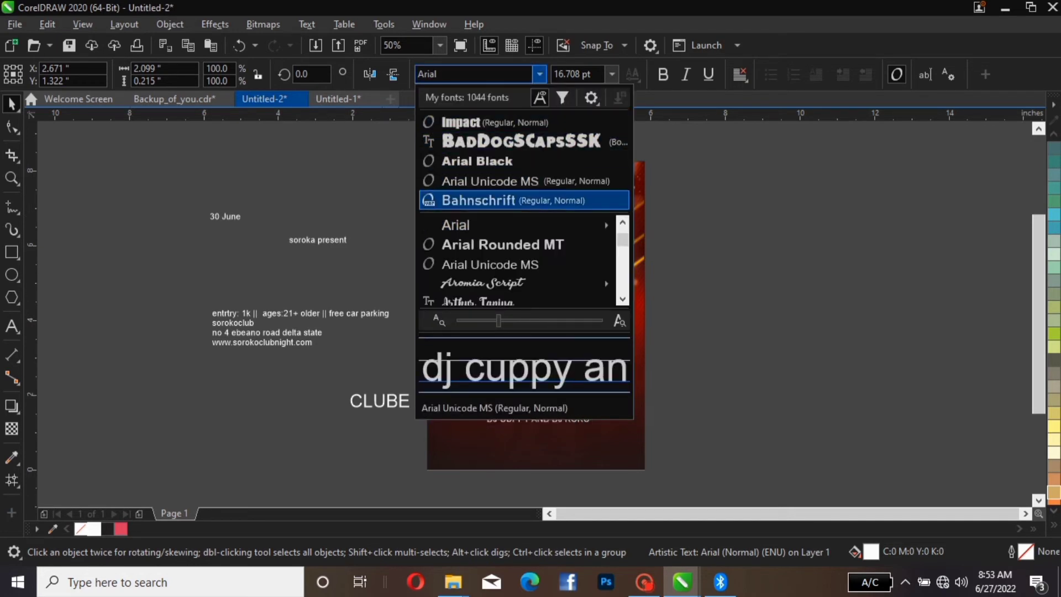
pyautogui.moveTo(517, 284)
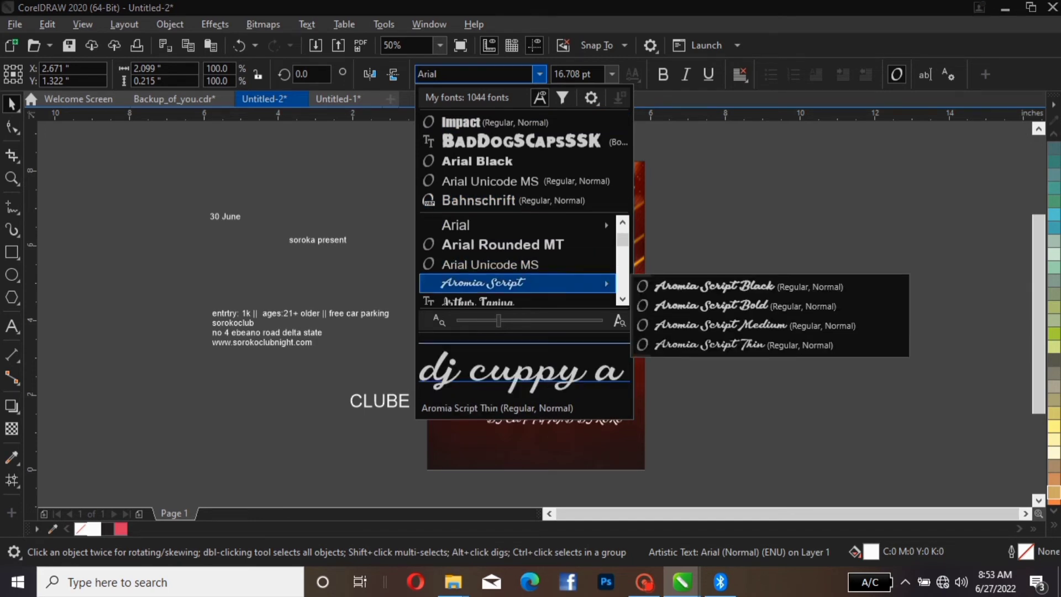
pyautogui.moveTo(516, 225)
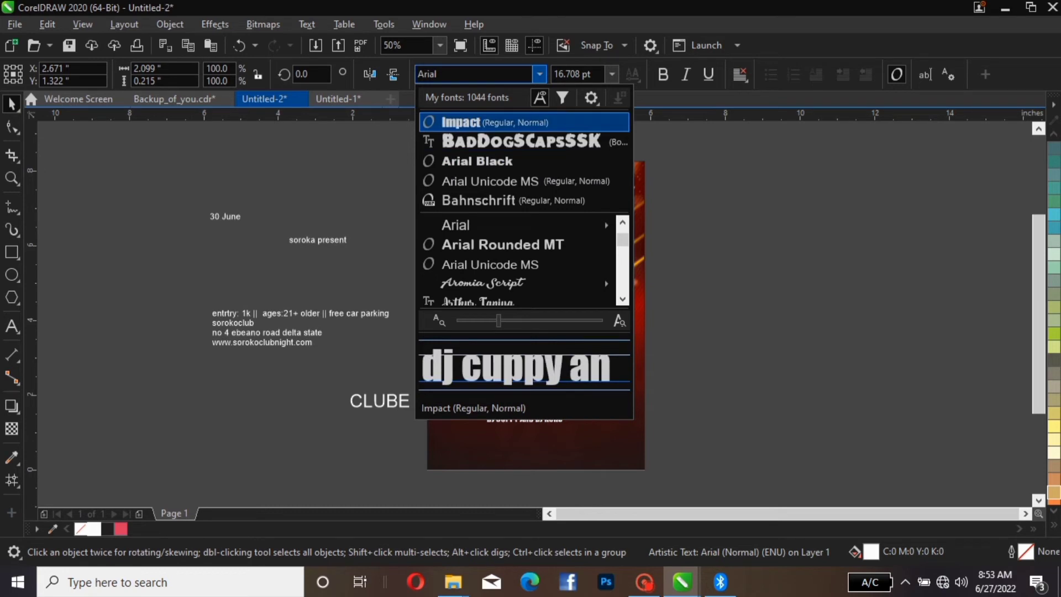
pyautogui.scroll(-5, 516, 284)
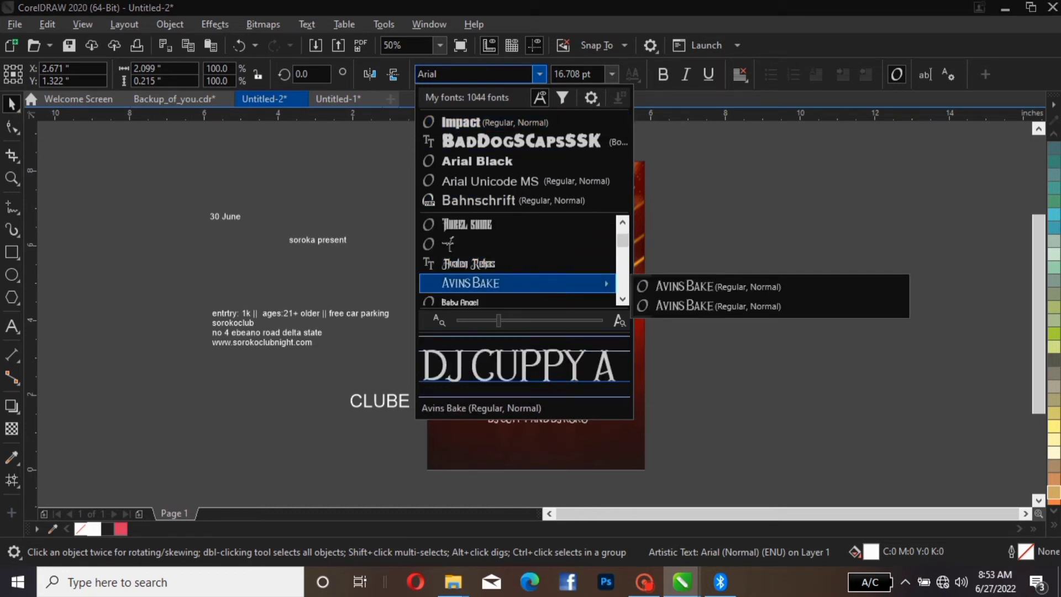
pyautogui.scroll(-1, 516, 284)
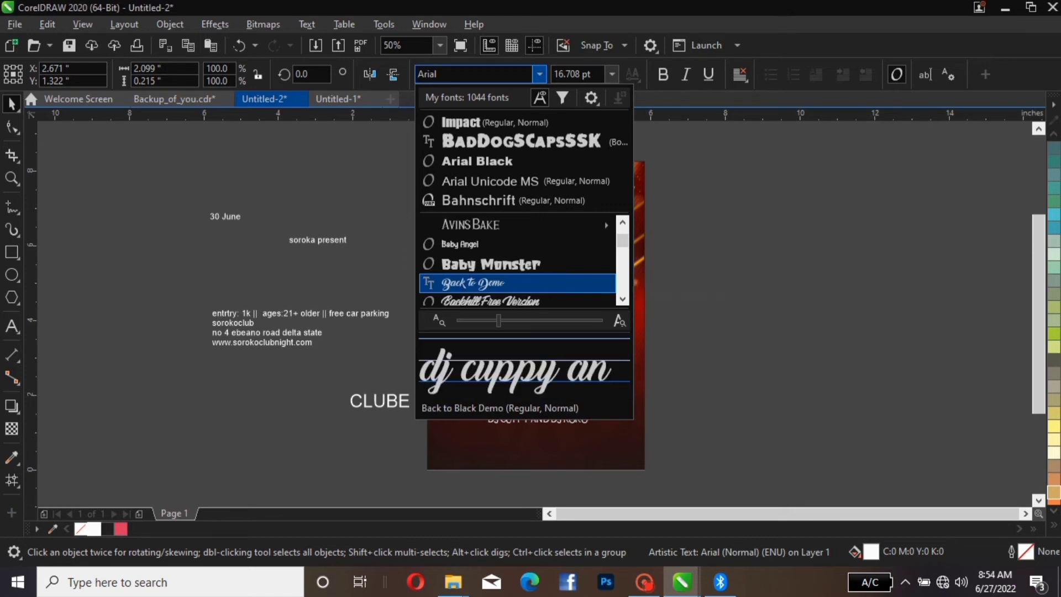
pyautogui.scroll(-1, 517, 283)
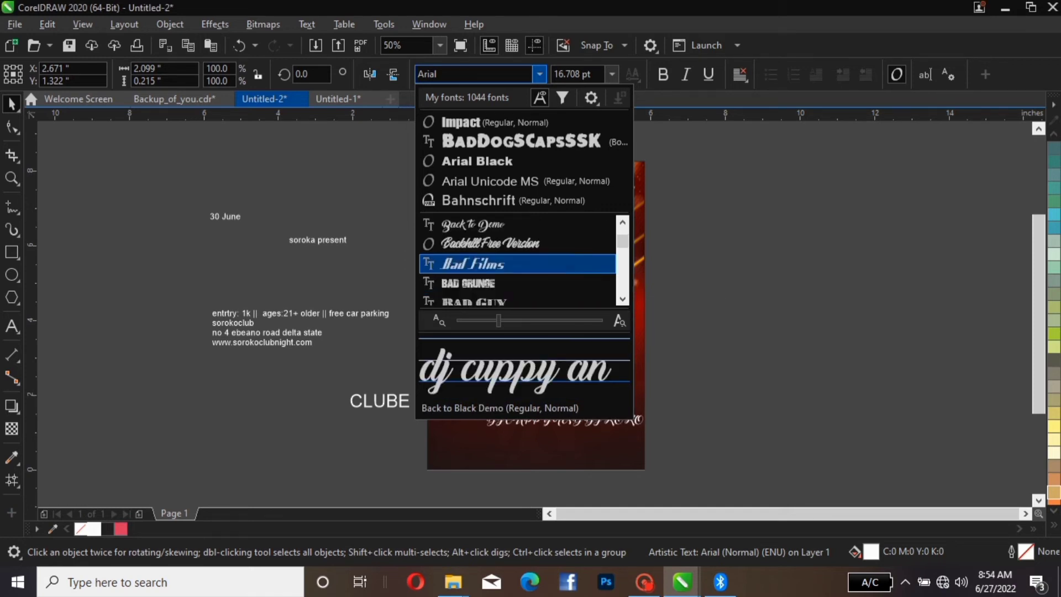
pyautogui.scroll(-2, 517, 265)
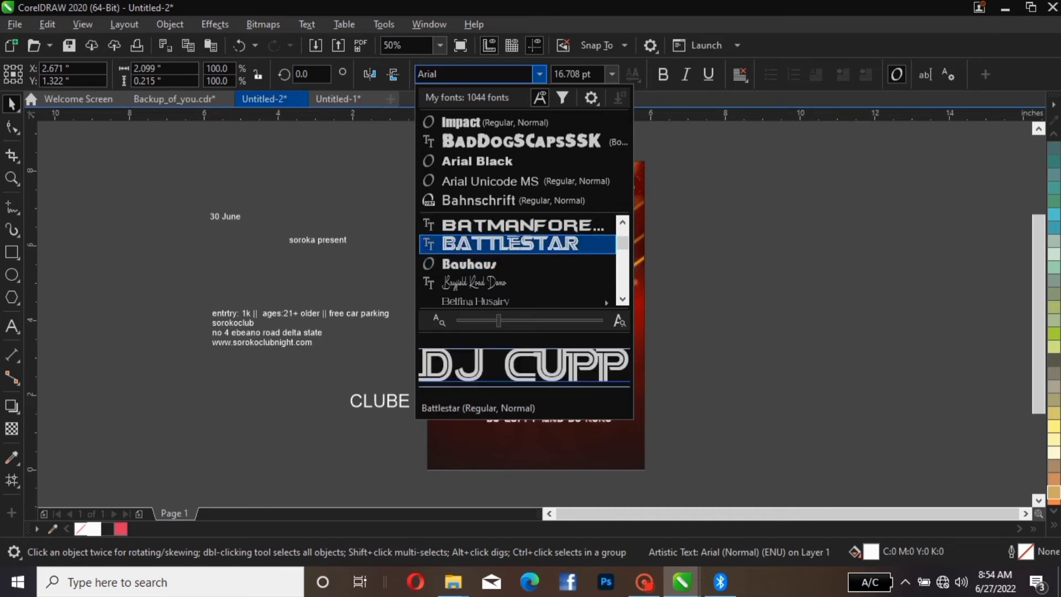
pyautogui.click(516, 243)
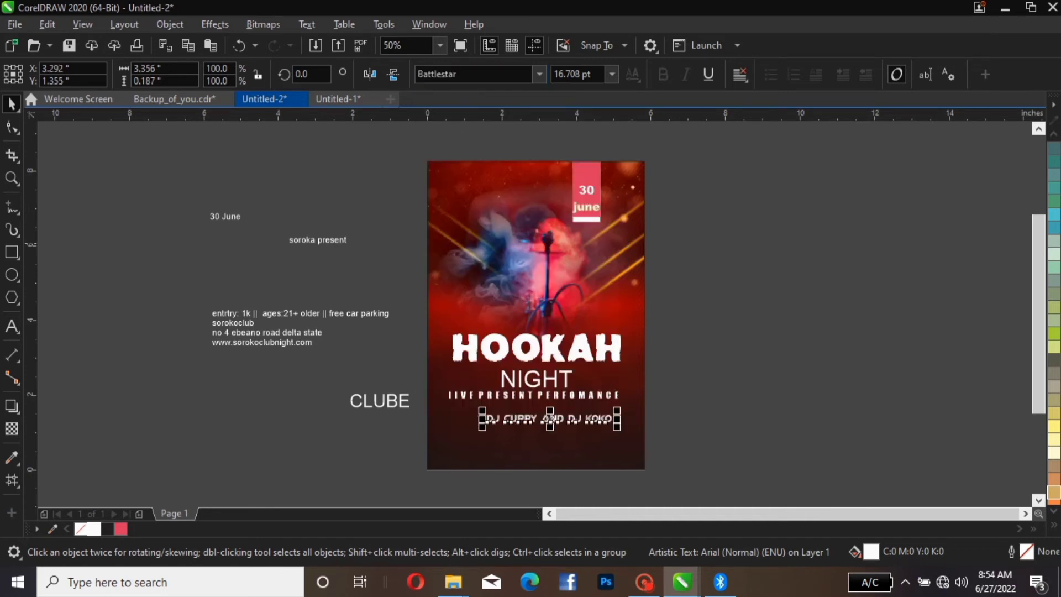
pyautogui.moveTo(549, 418); pyautogui.dragTo(526, 410)
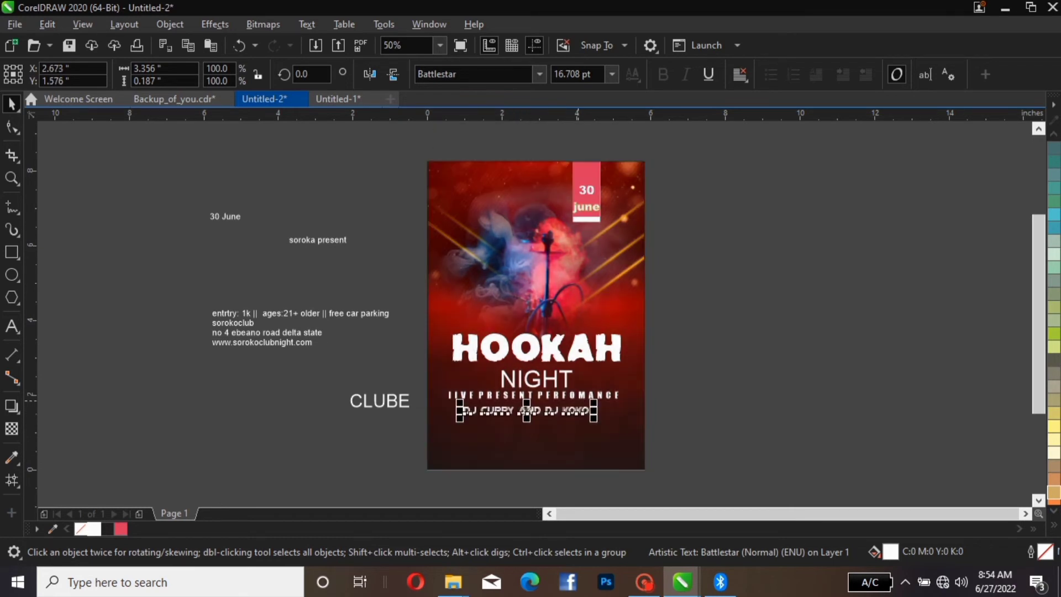
pyautogui.moveTo(593, 398); pyautogui.dragTo(617, 377)
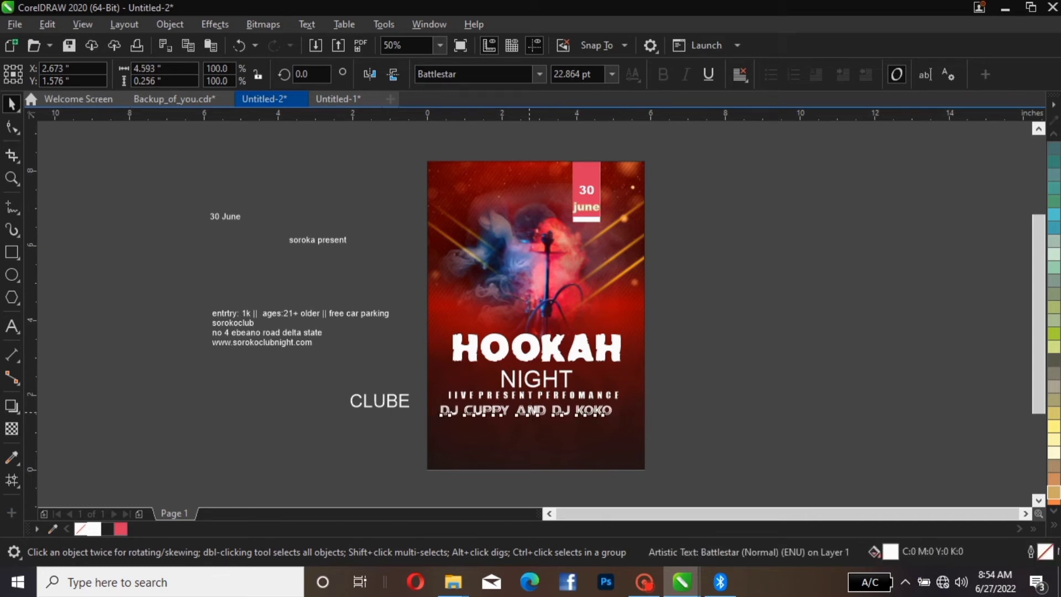
# Step: Shift the DJ CUPPY AND DJ KOKO line slightly to centre it, and shrink the performance line to a narrower width above it
pyautogui.moveTo(525, 410); pyautogui.dragTo(530, 411)
pyautogui.click(534, 394)
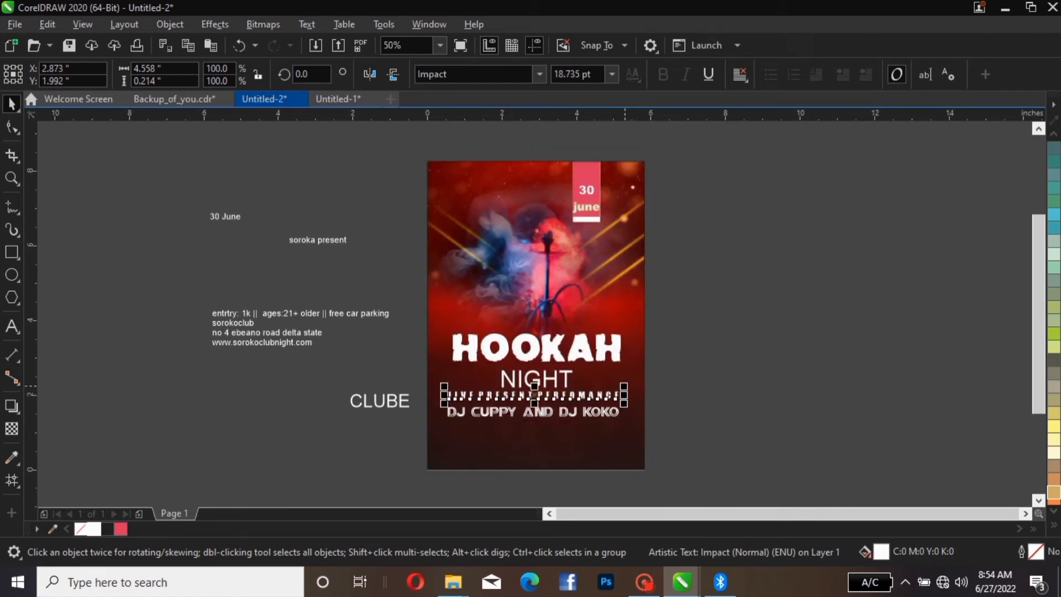
pyautogui.moveTo(625, 385); pyautogui.dragTo(528, 395)
pyautogui.click(528, 395)
pyautogui.press('Escape')
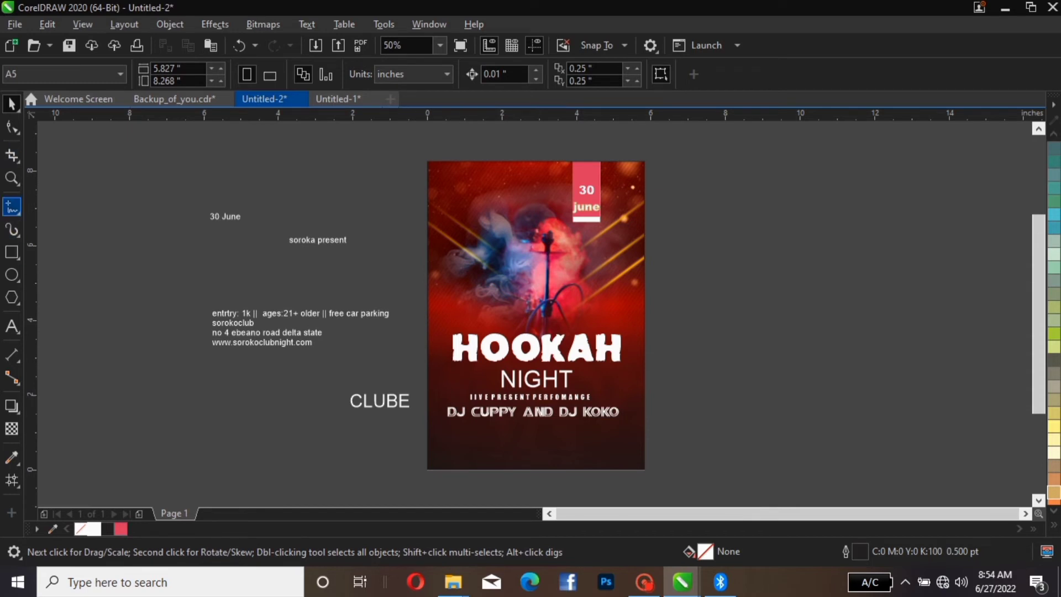
# Step: Draw a straight horizontal line about 3.9 inches long, place it beneath the DJ line and give it a gold outline (C0 M20 Y60 K20)
pyautogui.click(12, 208)
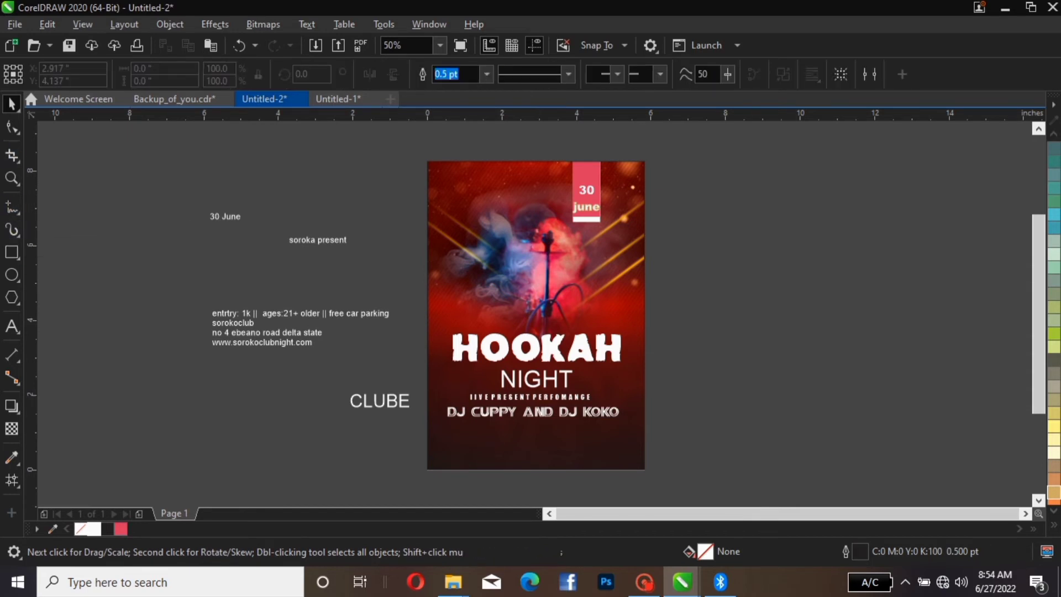
pyautogui.click(228, 434)
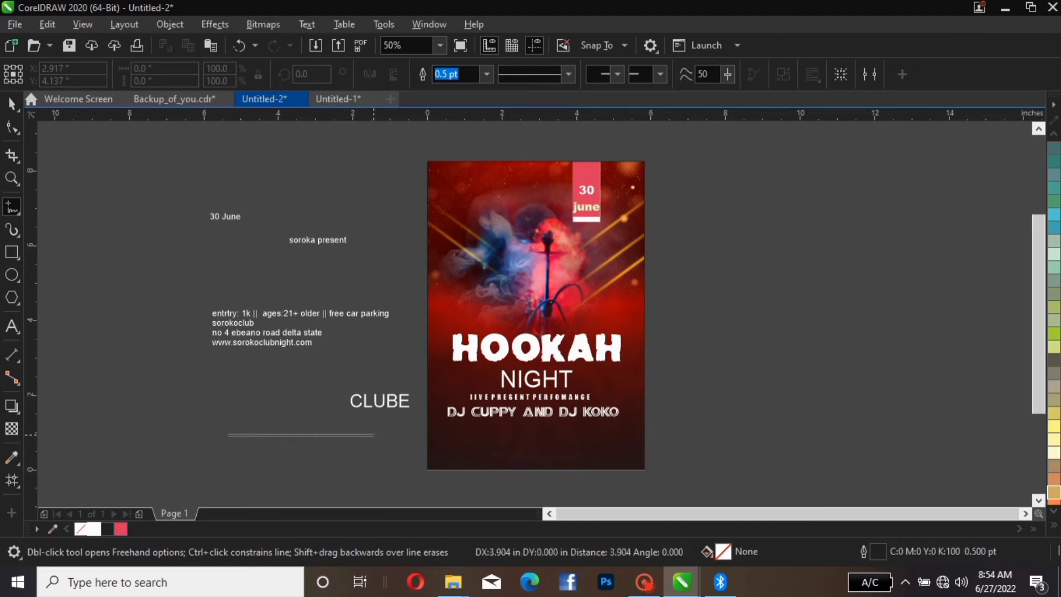
pyautogui.click(373, 435)
pyautogui.press('space')
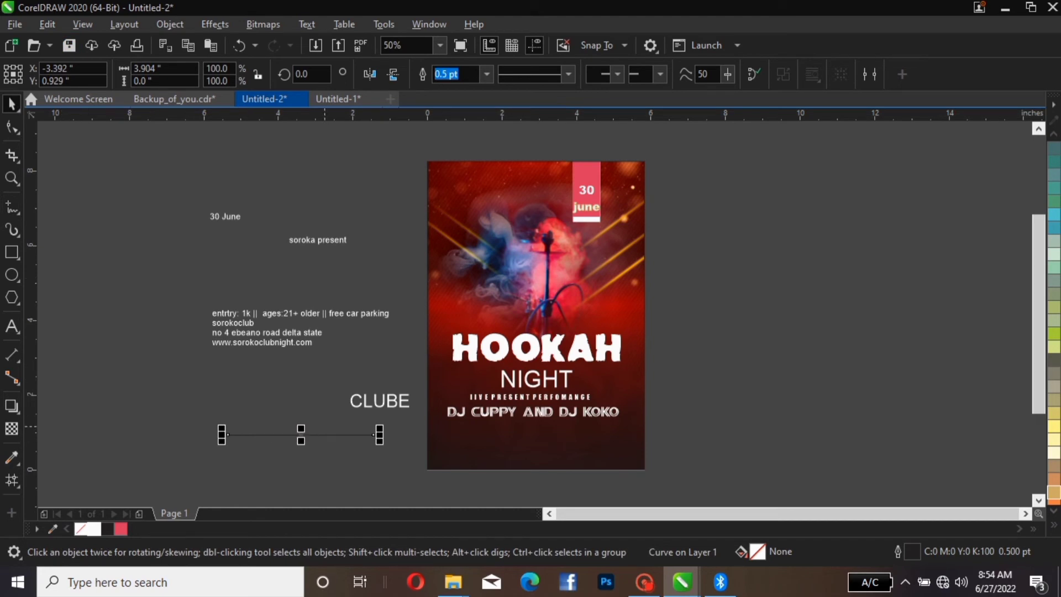
pyautogui.moveTo(374, 435); pyautogui.dragTo(615, 425)
pyautogui.moveTo(543, 425); pyautogui.dragTo(540, 425)
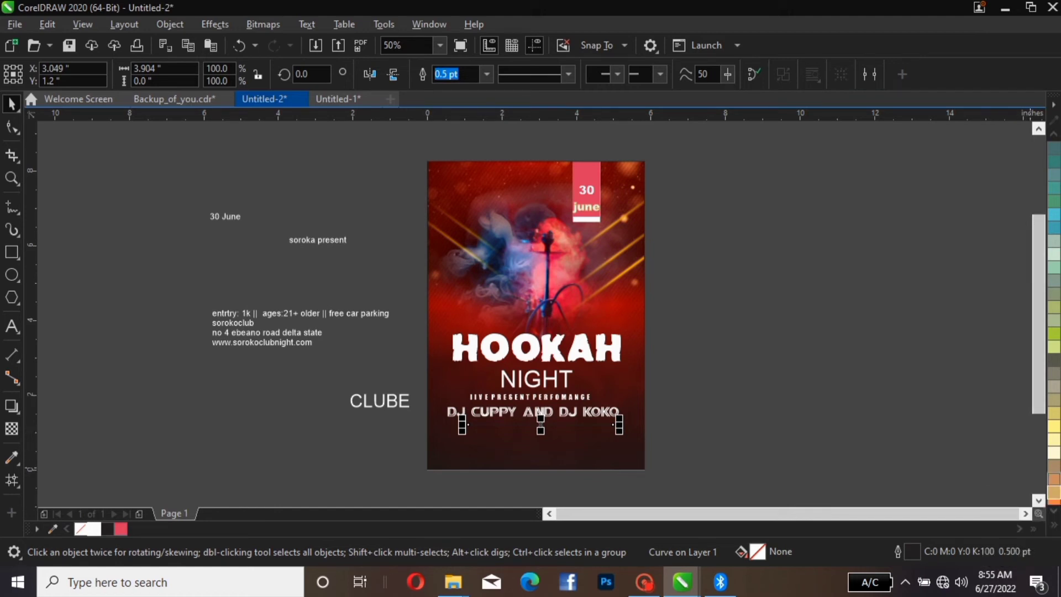
pyautogui.rightClick(1054, 491)
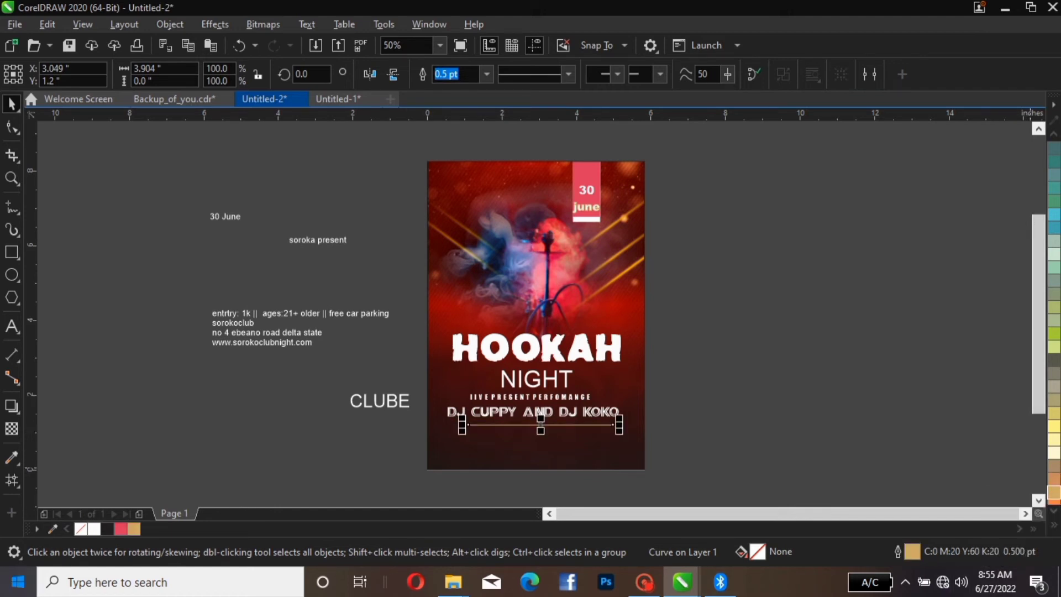
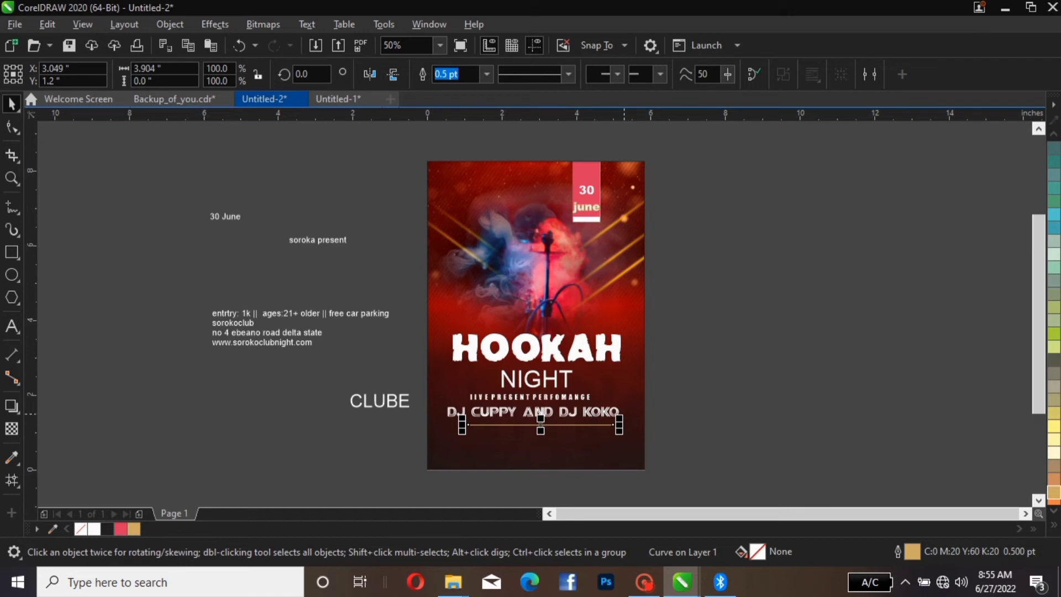
# Step: Duplicate the gold line just below the first and shorten the copy to about 3.48 inches
pyautogui.press('Escape')
pyautogui.moveTo(622, 424); pyautogui.dragTo(619, 426)
pyautogui.moveTo(540, 424); pyautogui.dragTo(541, 436)
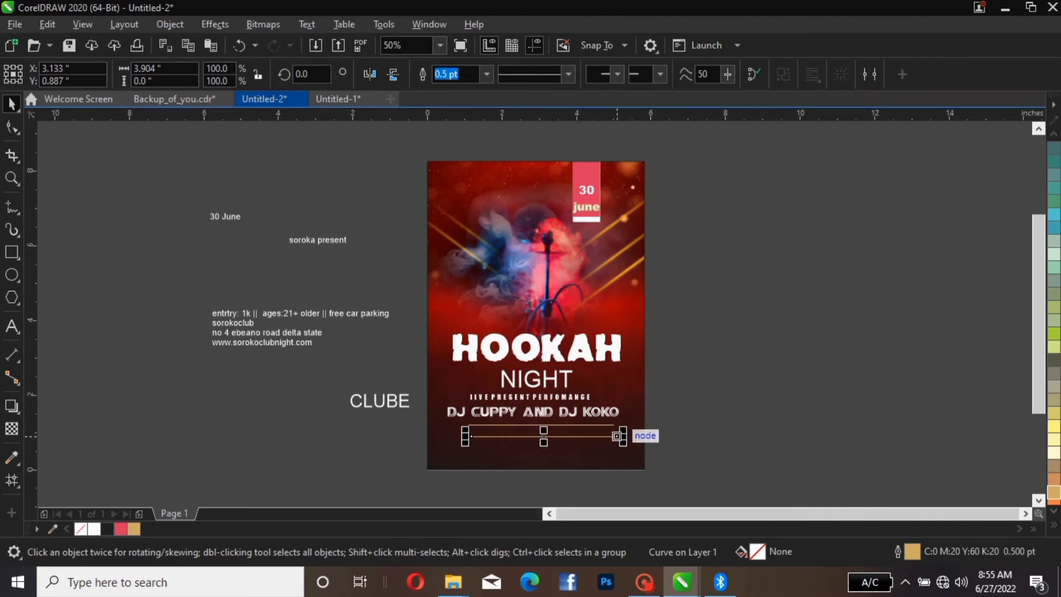
pyautogui.moveTo(617, 435); pyautogui.dragTo(596, 435)
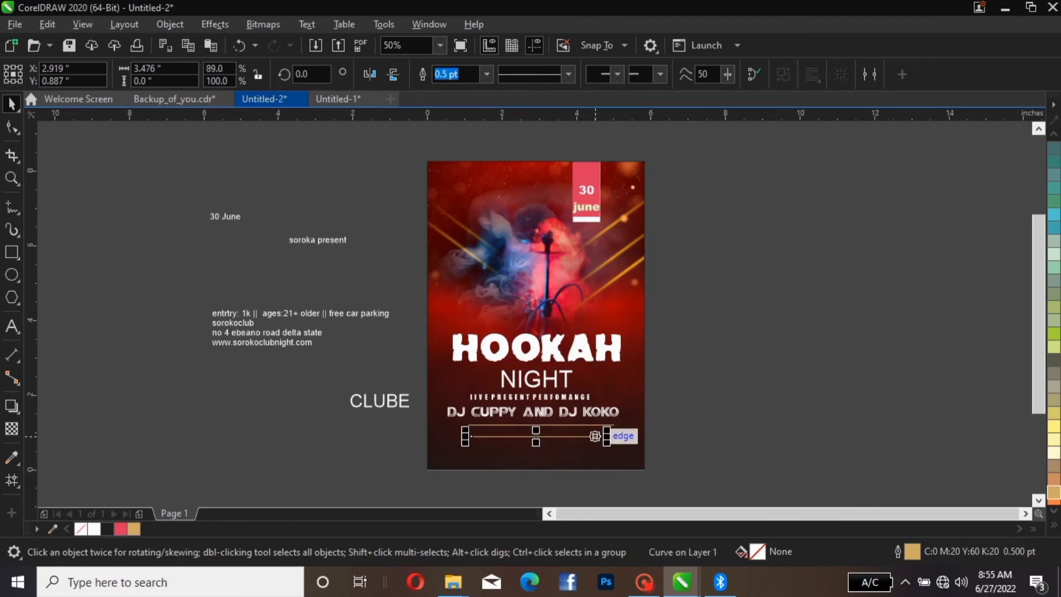
pyautogui.click(564, 442)
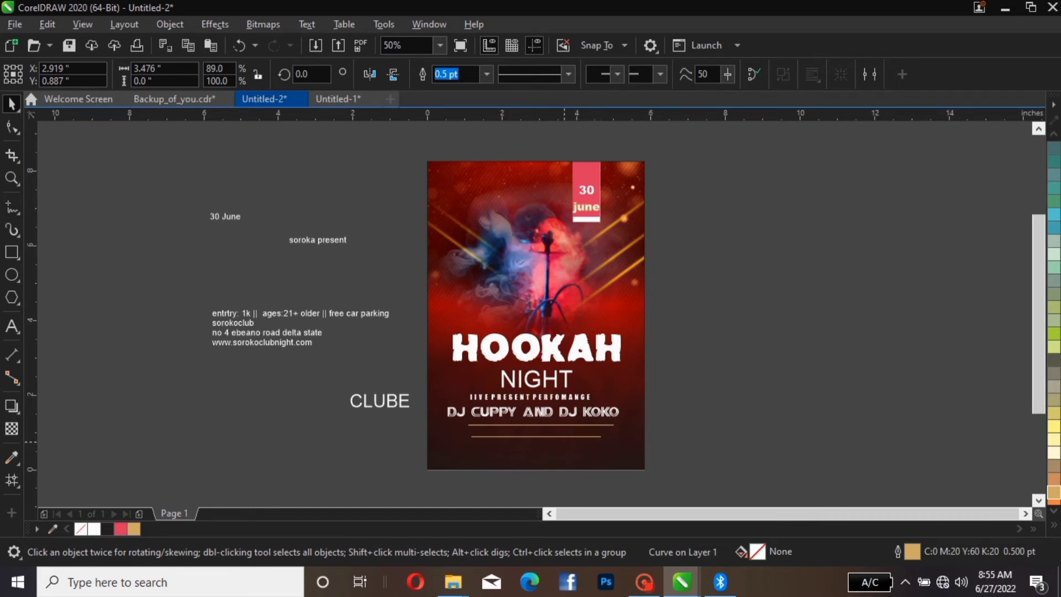
pyautogui.click(69, 138)
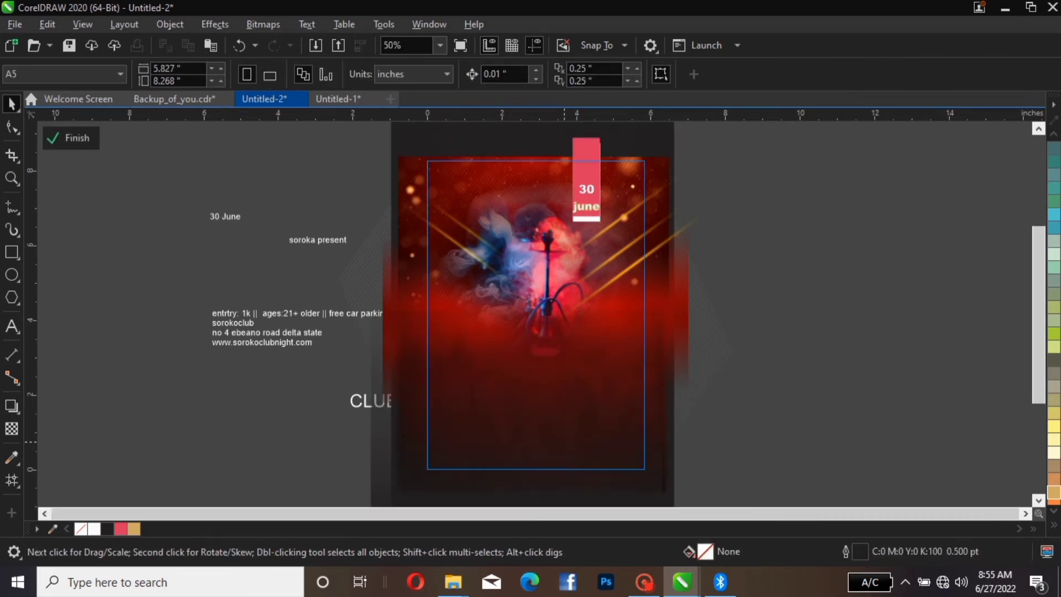
pyautogui.click(69, 138)
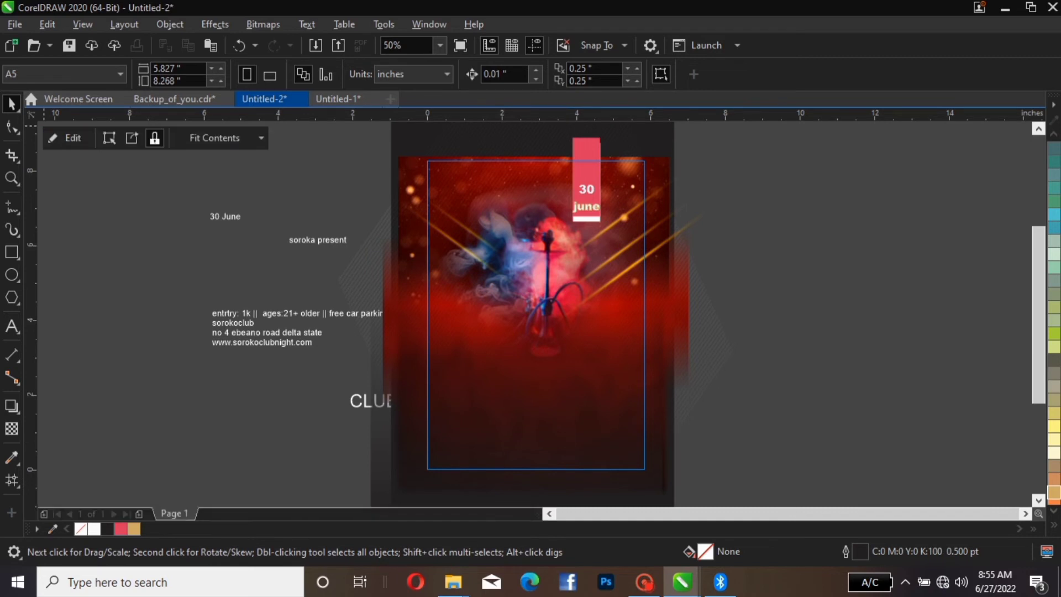
# Step: Move the shorter gold line up so it sits close beneath the longer one as a double divider
pyautogui.click(555, 436)
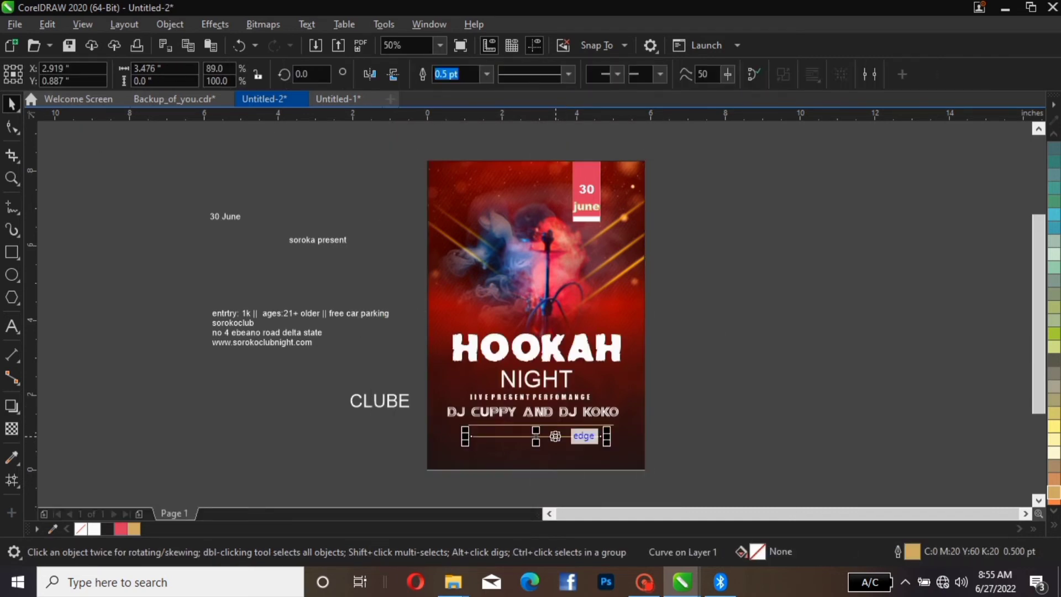
pyautogui.moveTo(555, 436); pyautogui.dragTo(555, 430)
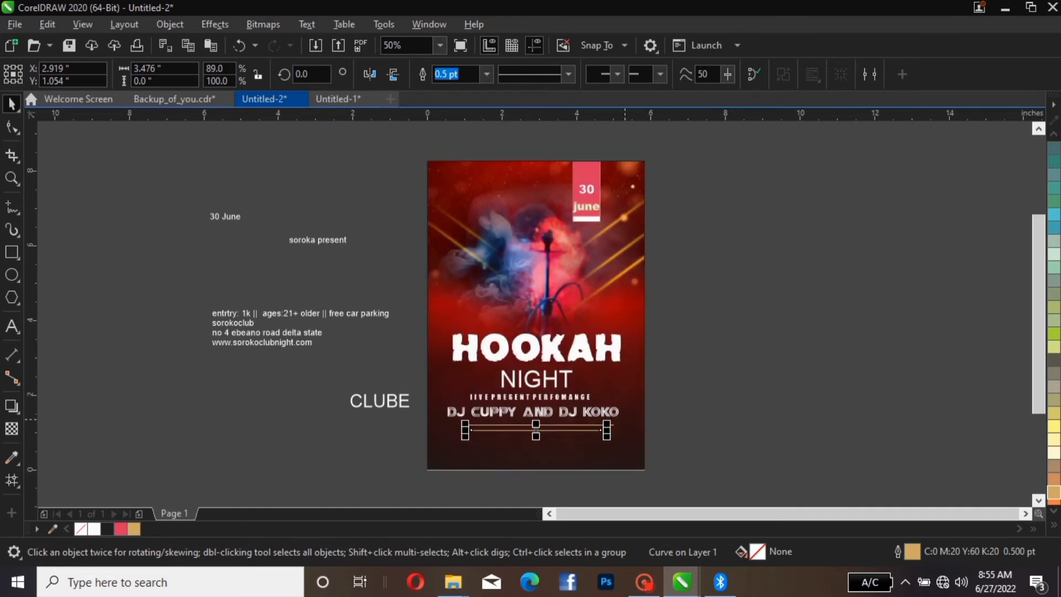
pyautogui.press('Up')
pyautogui.press('Up')
pyautogui.press('Up')
pyautogui.press('Up')
pyautogui.press('Up')
pyautogui.press('Up')
pyautogui.press('Up')
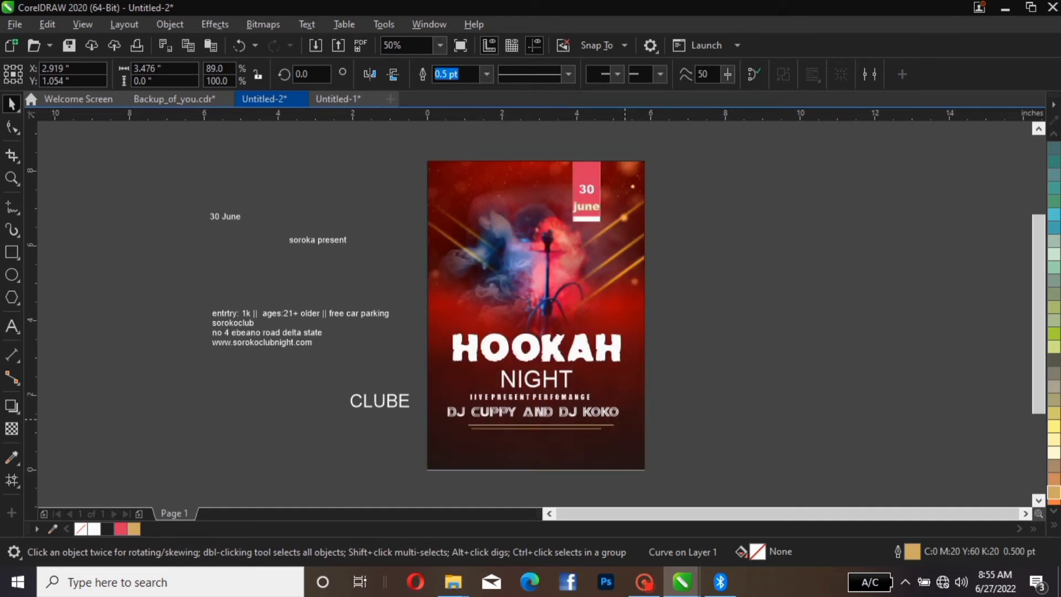
pyautogui.press('Escape')
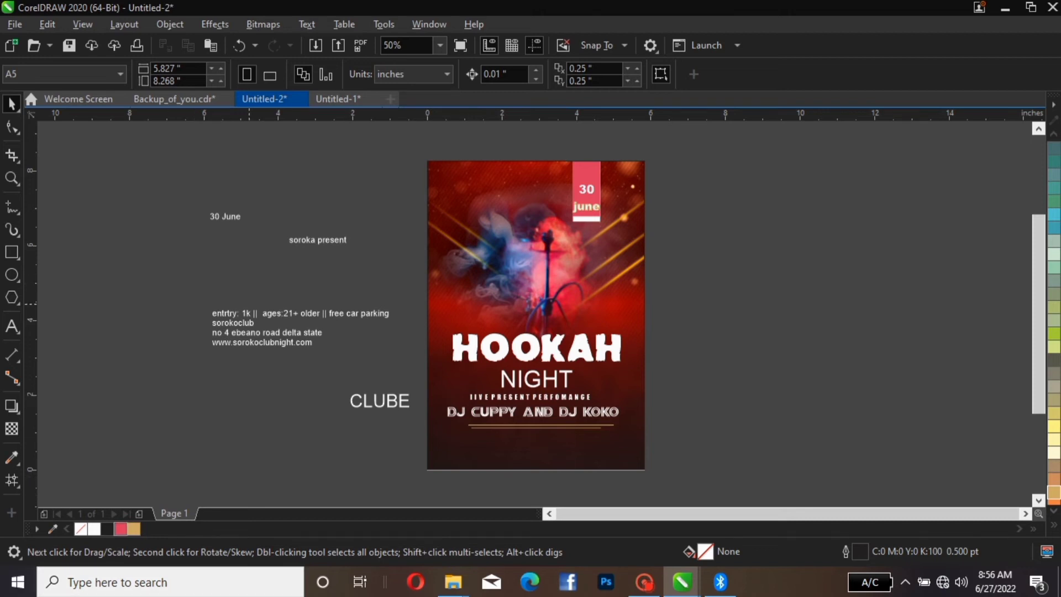
# Step: Move the entry, ages and free car parking line onto the flyer below the gold lines and convert it to UPPERCASE
pyautogui.moveTo(252, 312); pyautogui.dragTo(483, 435)
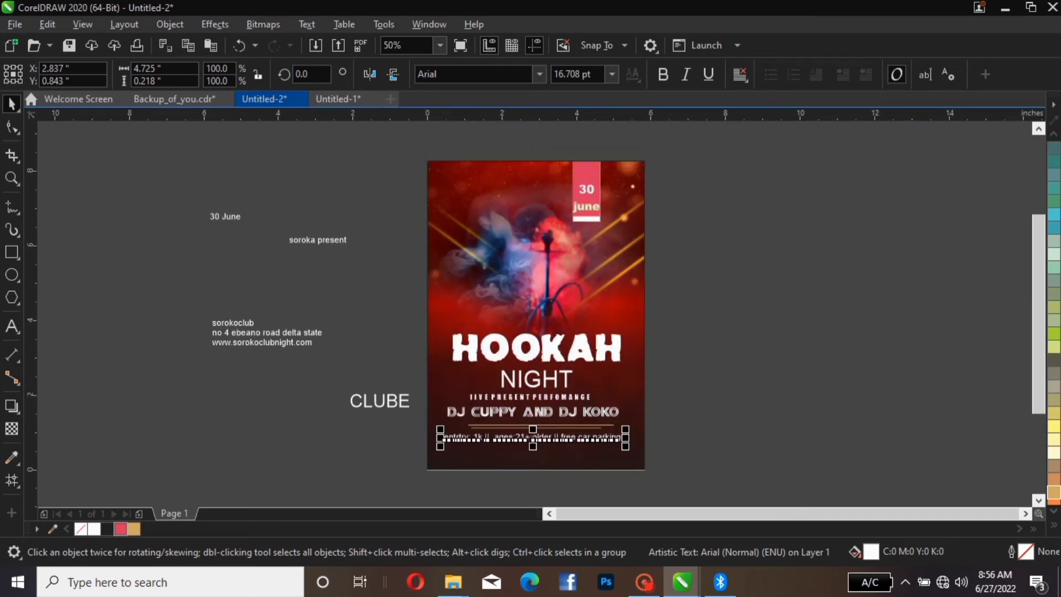
pyautogui.click(307, 25)
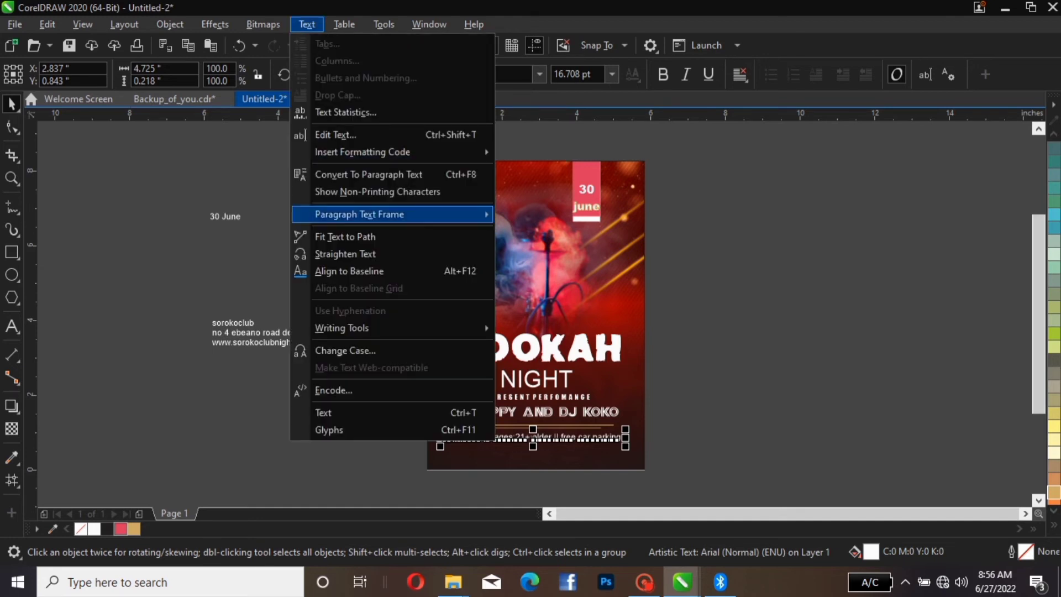
pyautogui.click(344, 350)
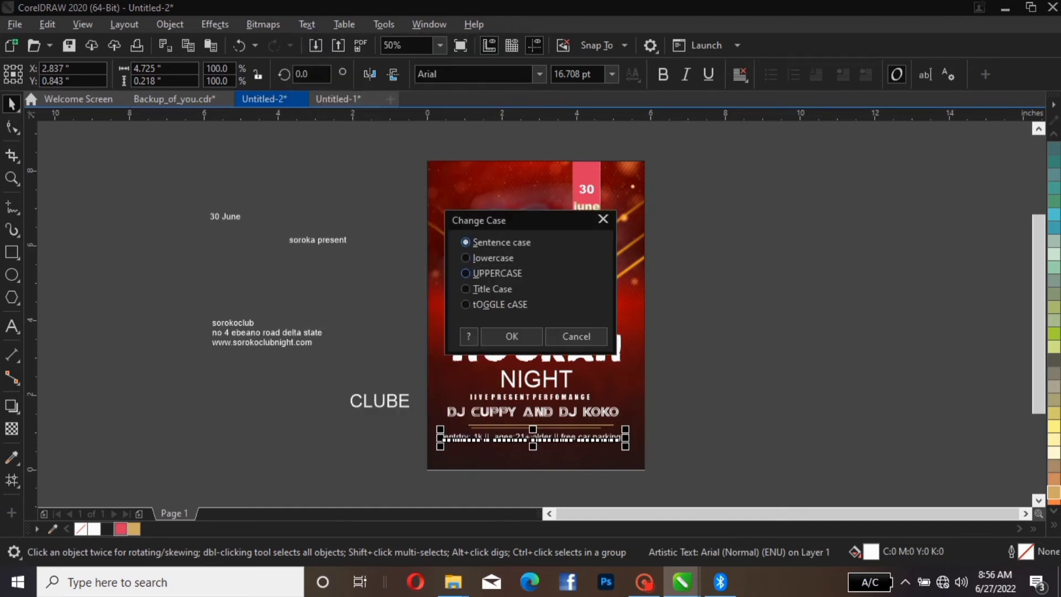
pyautogui.click(465, 273)
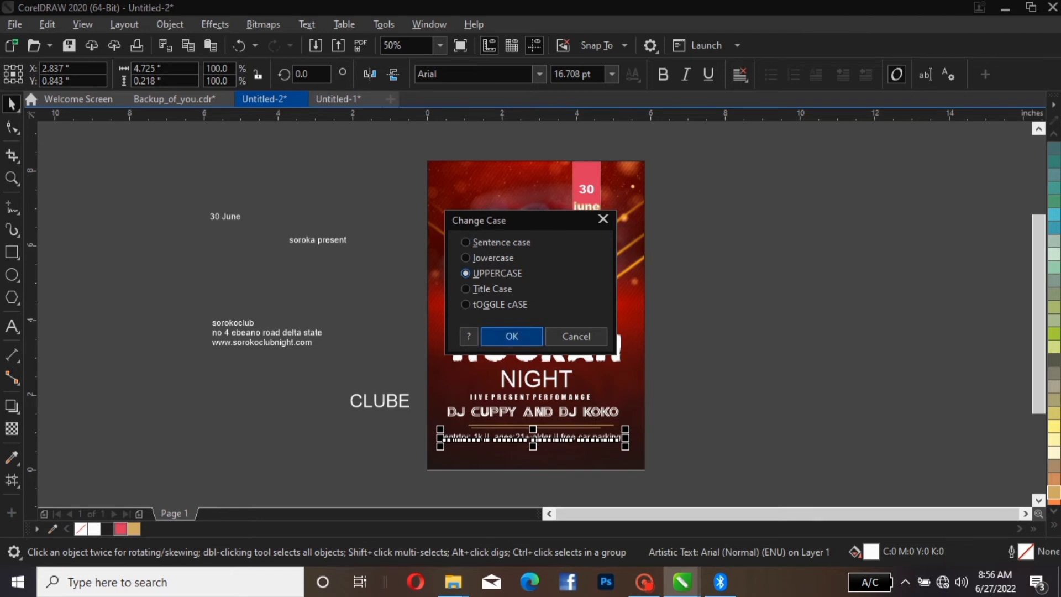
pyautogui.click(511, 335)
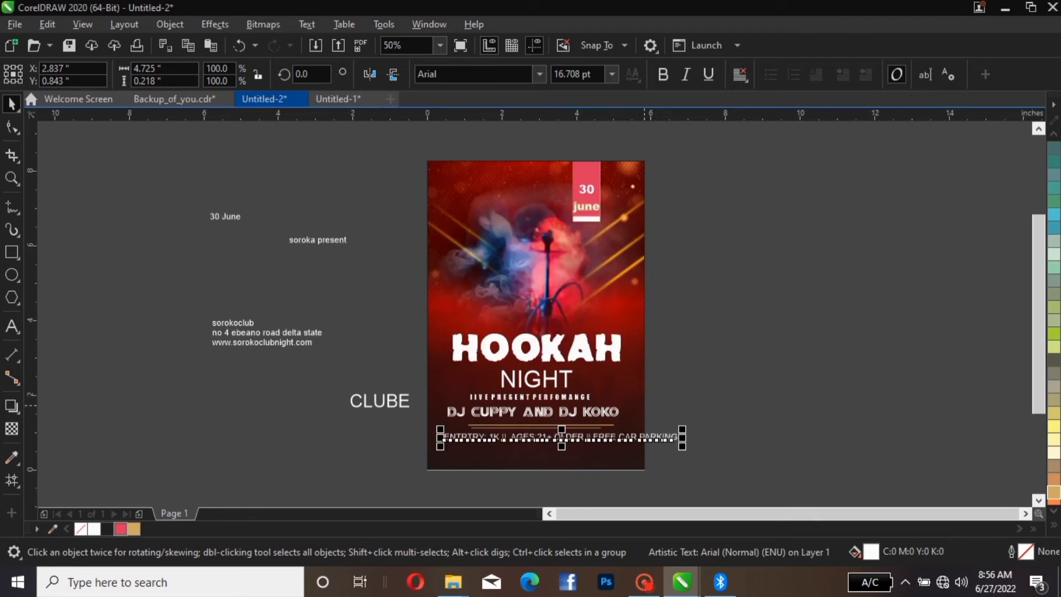
# Step: Reduce the entry details line to about 10.2 pt and centre it close beneath the double gold lines
pyautogui.moveTo(682, 429)
pyautogui.mouseDown()
pyautogui.moveTo(663, 434)
pyautogui.moveTo(673, 431)
pyautogui.mouseUp()
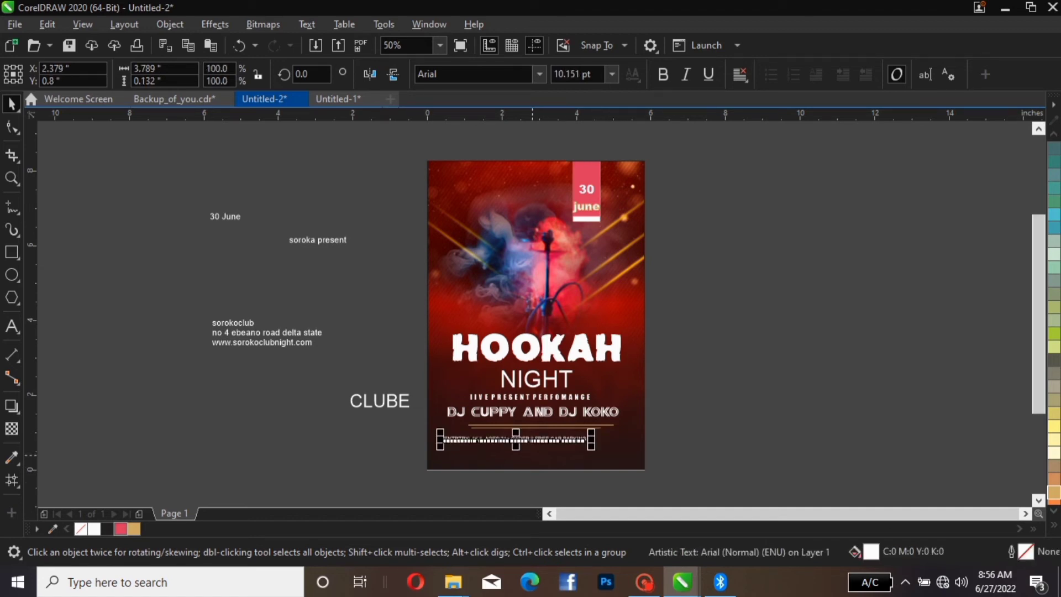
pyautogui.moveTo(519, 444); pyautogui.dragTo(539, 444)
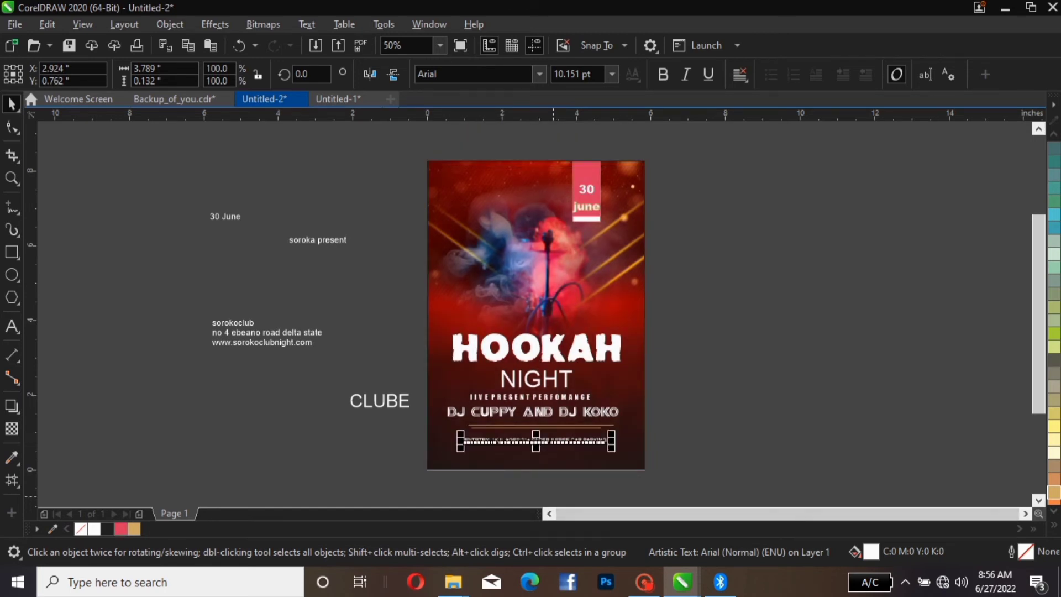
pyautogui.press('Up')
pyautogui.press('Up')
pyautogui.press('Up')
pyautogui.press('Up')
pyautogui.press('Up')
pyautogui.press('Up')
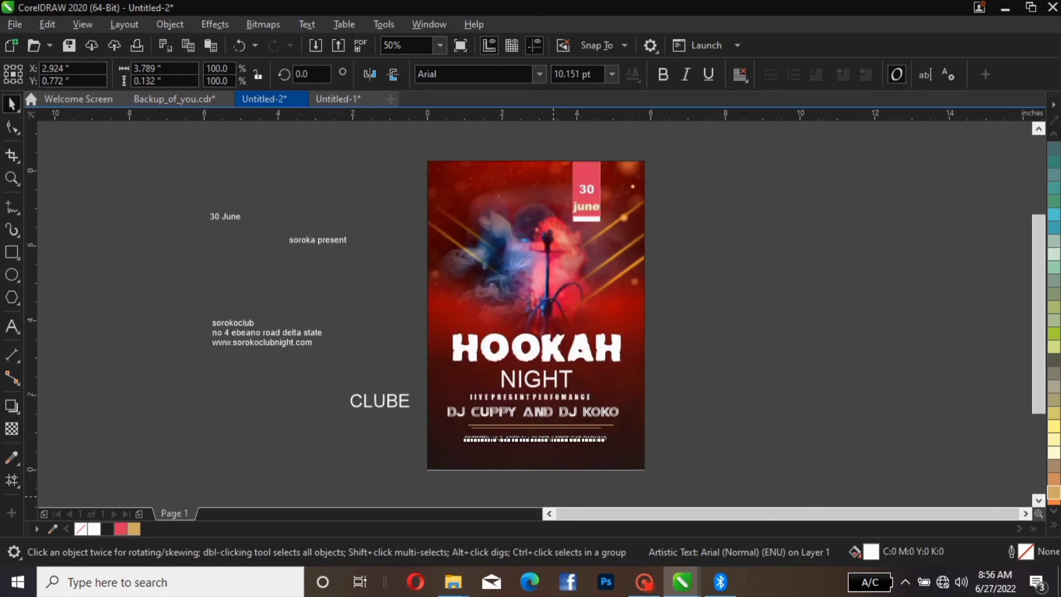
pyautogui.press('Up')
pyautogui.press('Up')
pyautogui.press('Up')
pyautogui.press('Up')
pyautogui.press('Up')
pyautogui.press('Up')
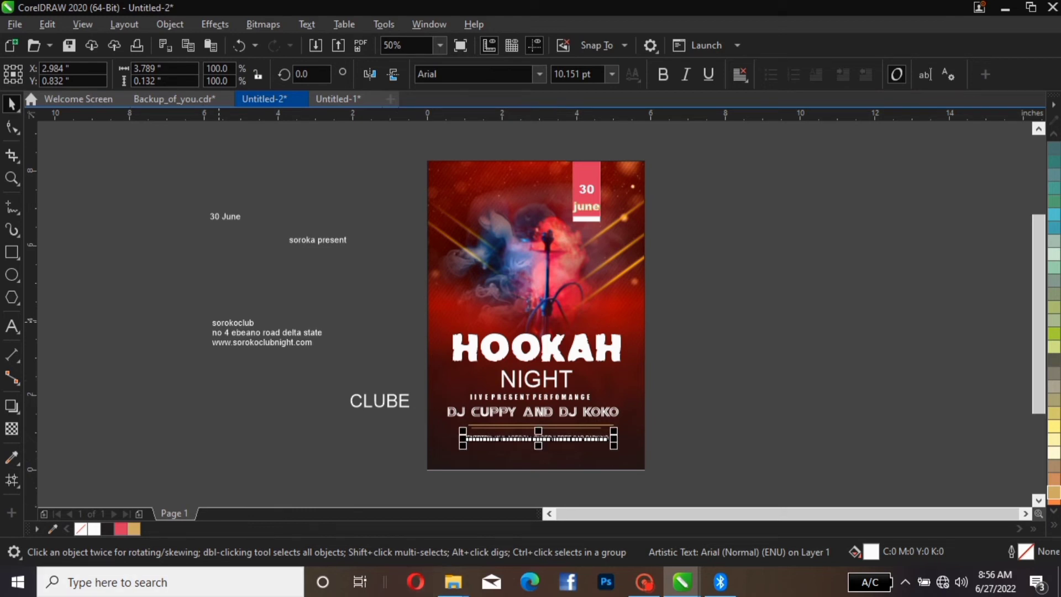
# Step: Move the "sorokoclub" text onto the flyer below the entry details line and convert it to UPPERCASE
pyautogui.click(233, 324)
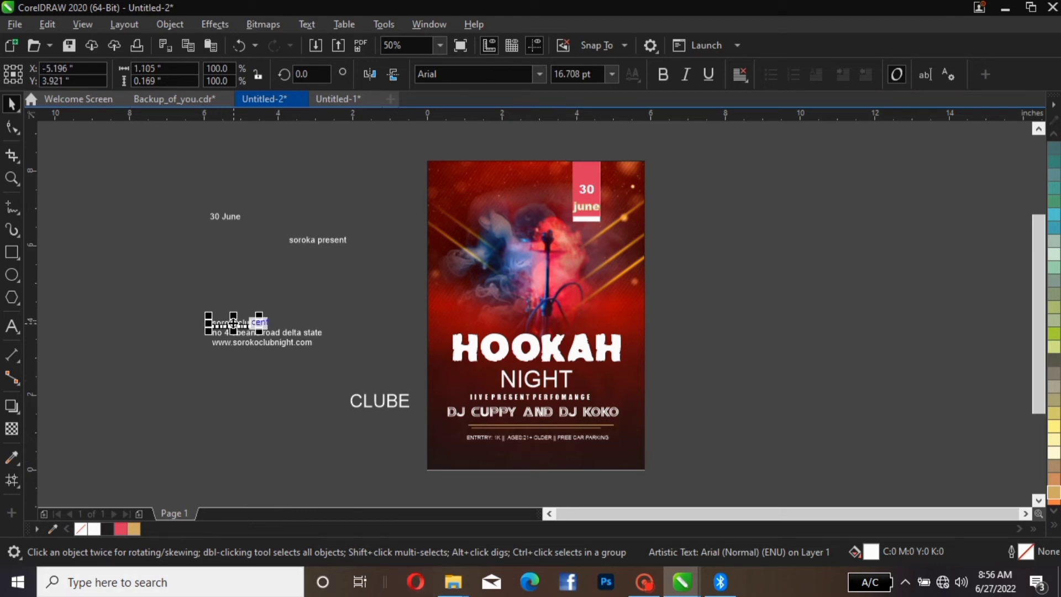
pyautogui.moveTo(233, 323); pyautogui.dragTo(500, 456)
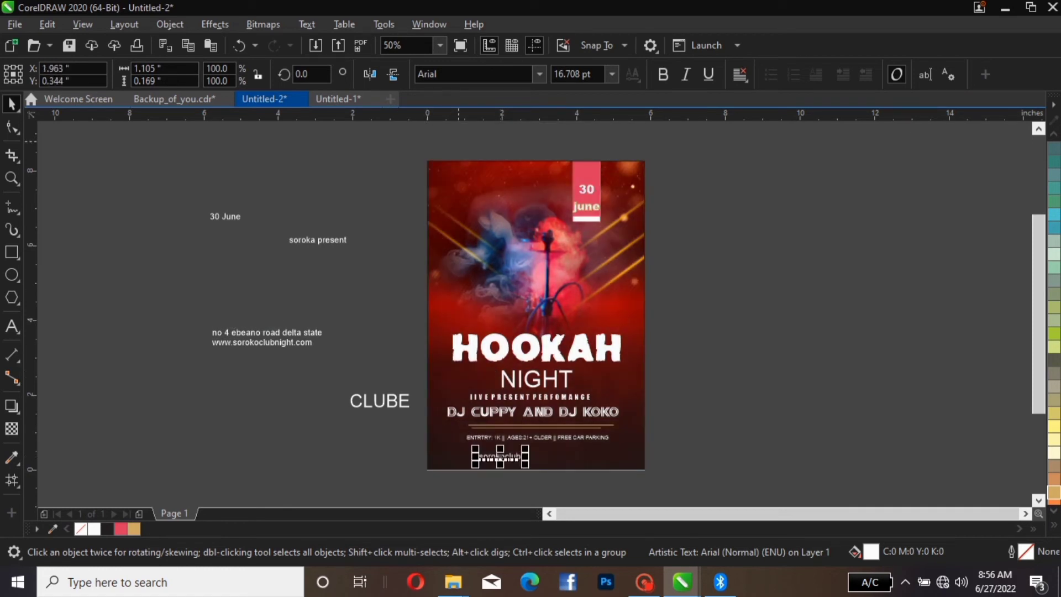
pyautogui.click(306, 25)
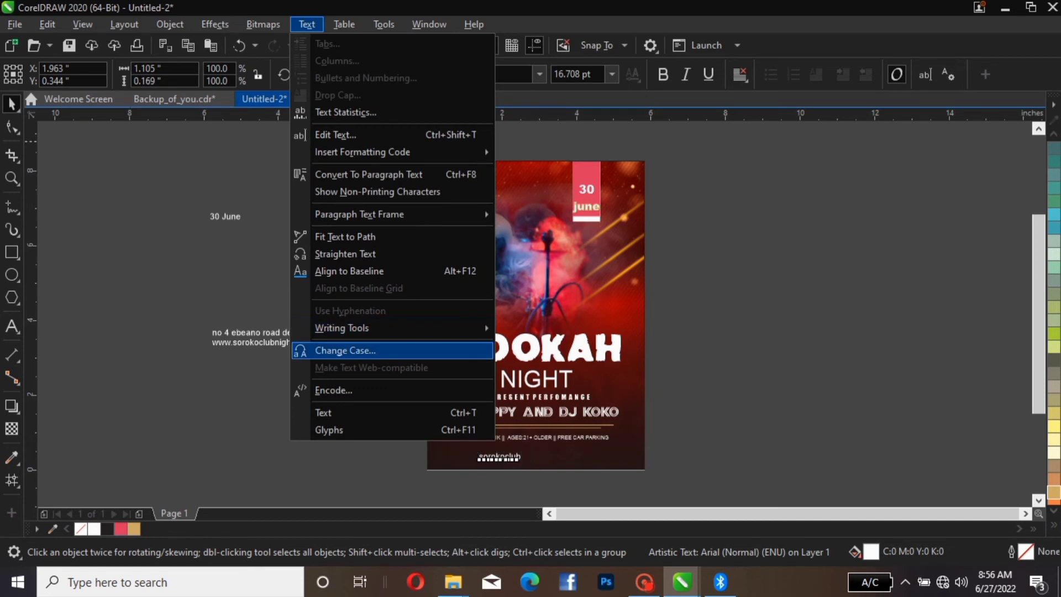
pyautogui.press('Return')
pyautogui.click(490, 273)
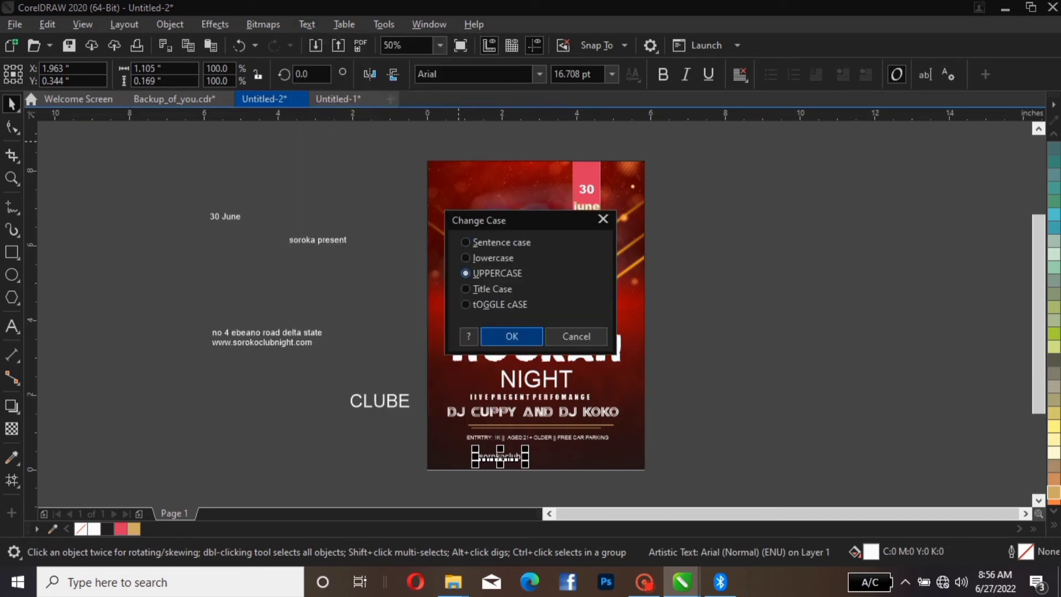
pyautogui.click(511, 337)
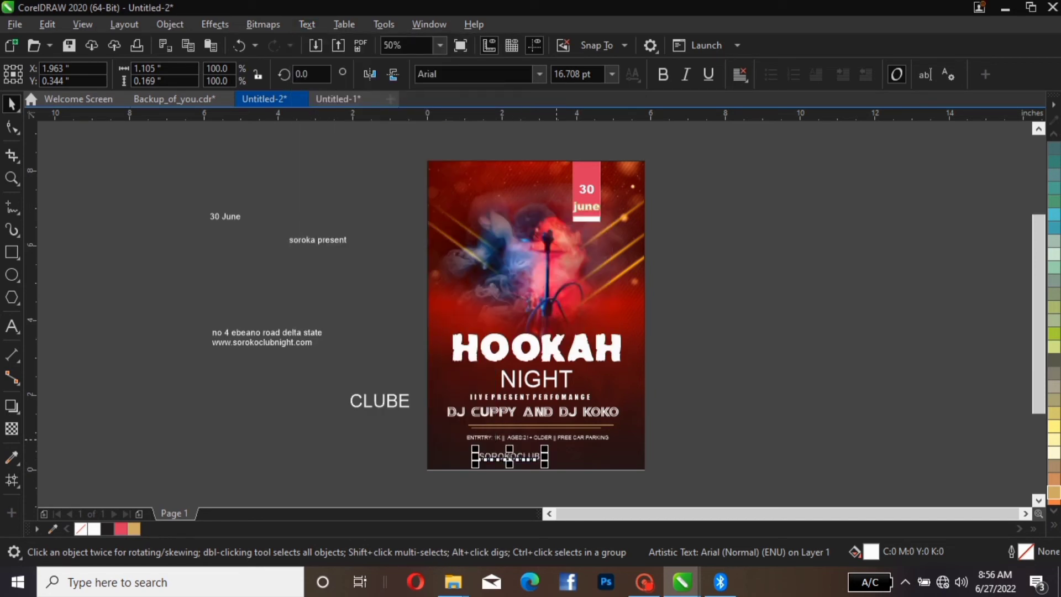
# Step: Set the SOROKOCLUB text in the Impact font
pyautogui.click(540, 74)
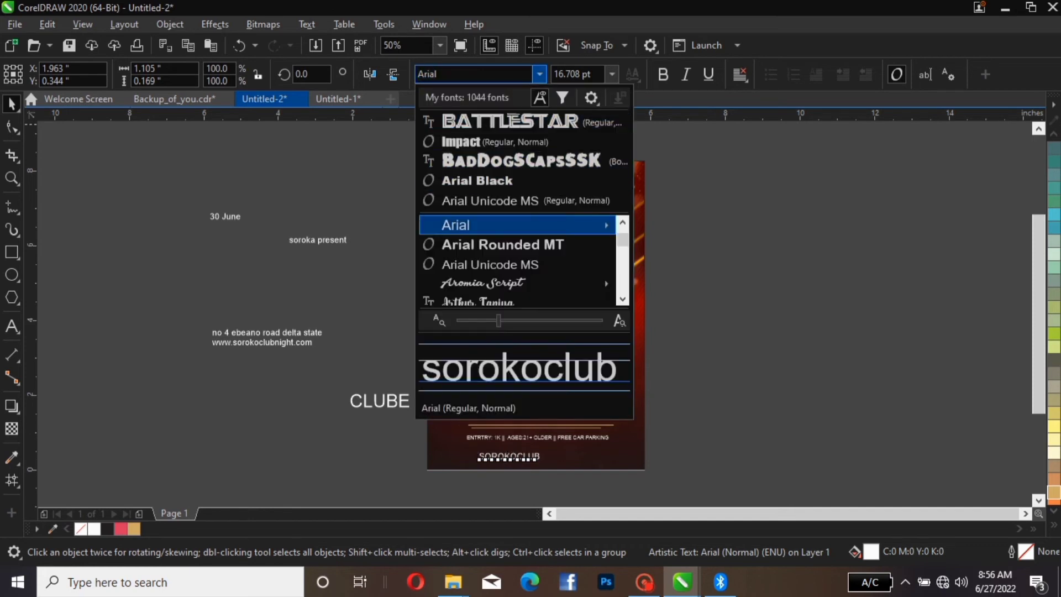
pyautogui.click(460, 141)
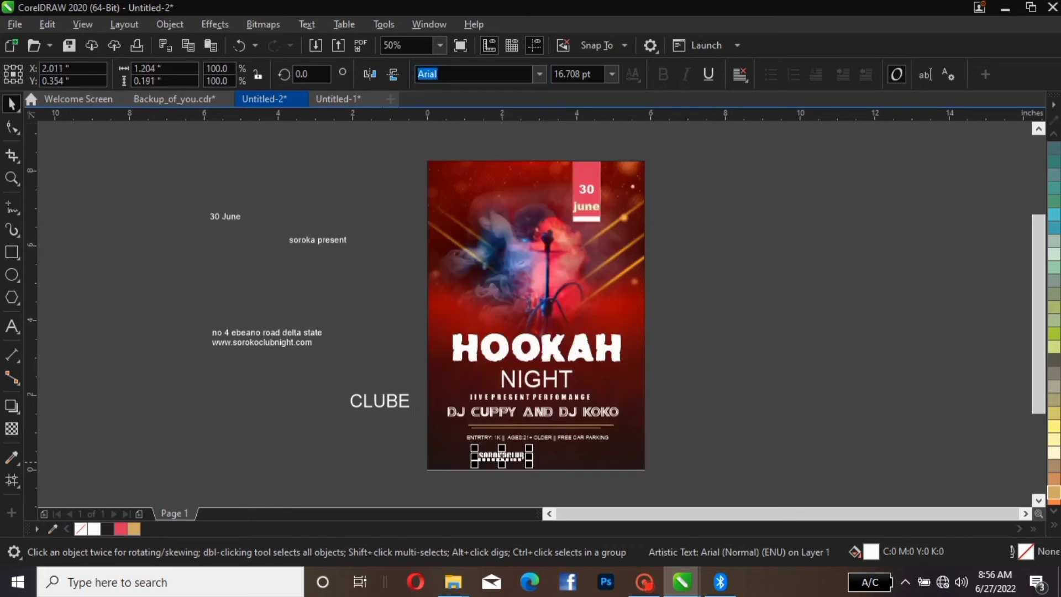
pyautogui.scroll(1, 613, 423)
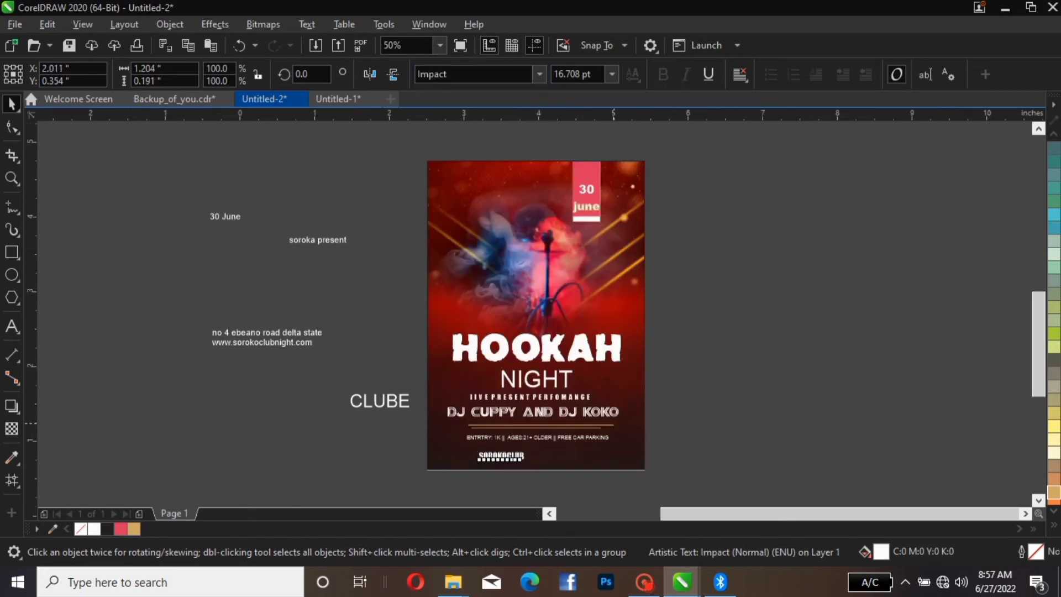
pyautogui.moveTo(1039, 334); pyautogui.dragTo(1039, 352)
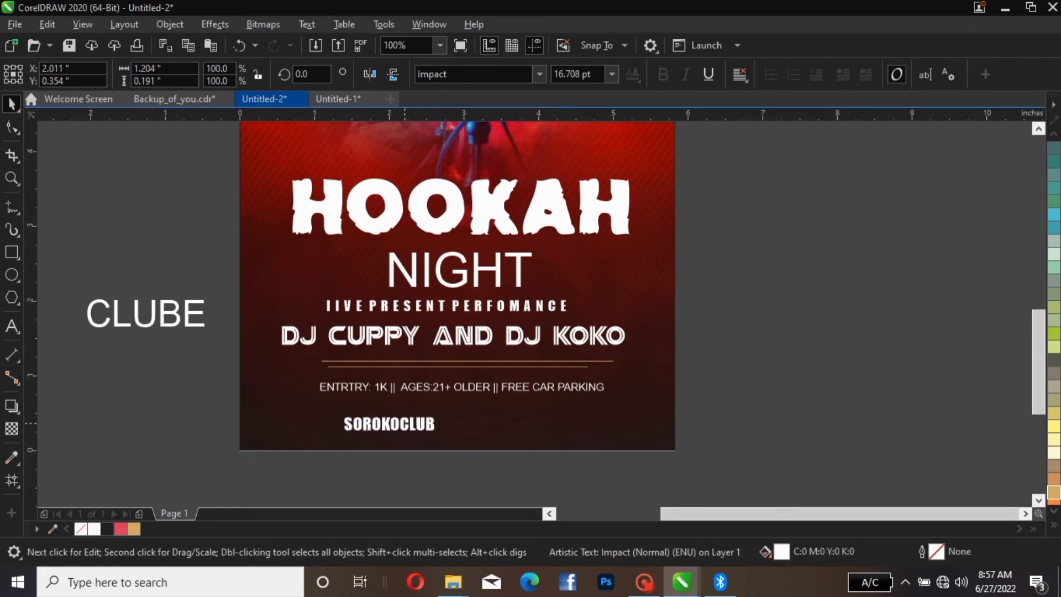
# Step: Colour the CLUB part of the SOROKOCLUB text red and give the whole text a white outline
pyautogui.doubleClick(399, 423)
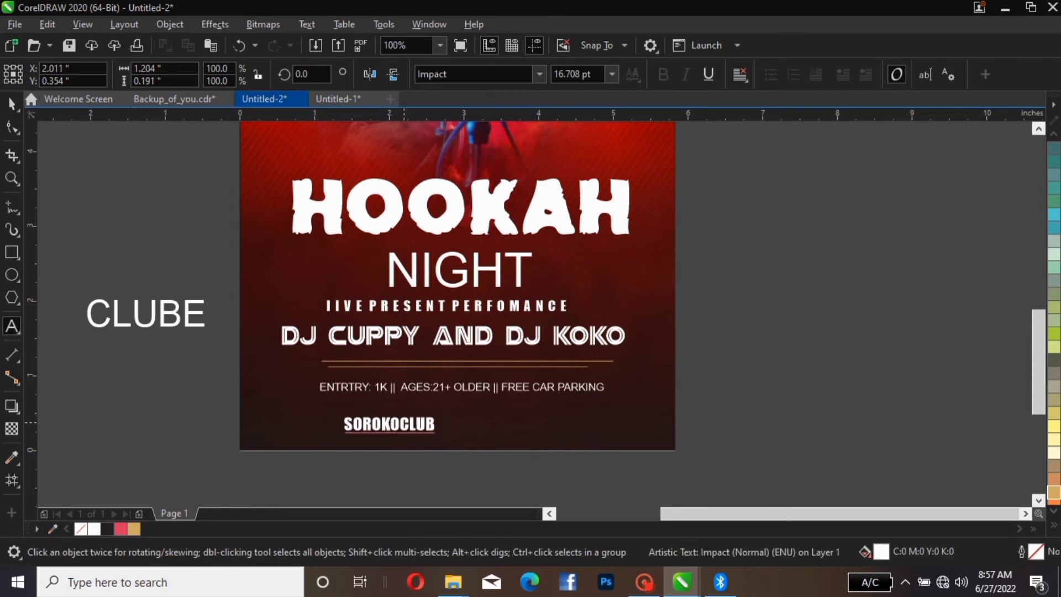
pyautogui.moveTo(400, 424); pyautogui.dragTo(436, 426)
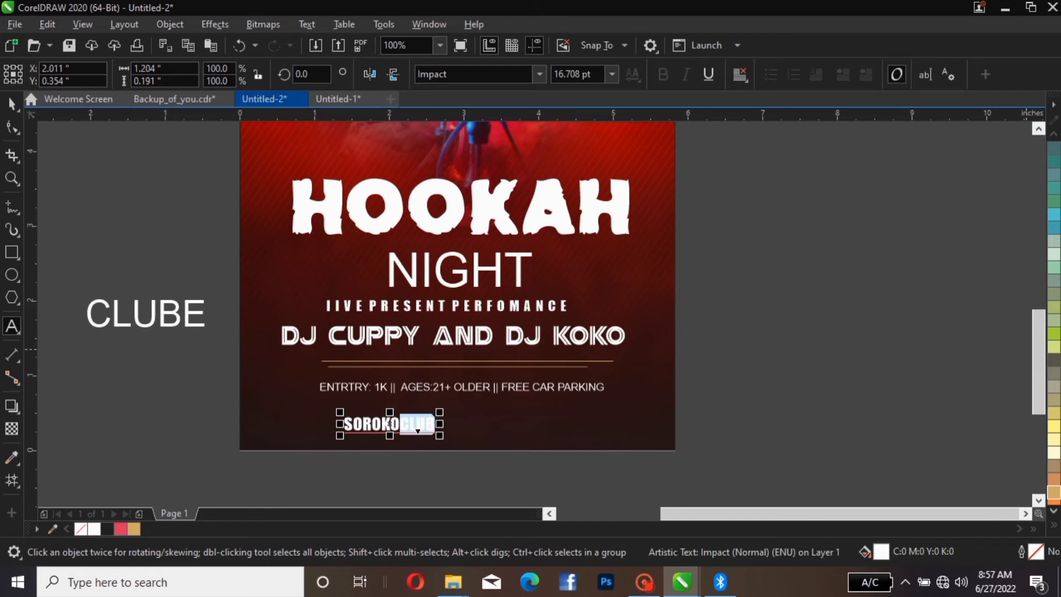
pyautogui.click(1053, 525)
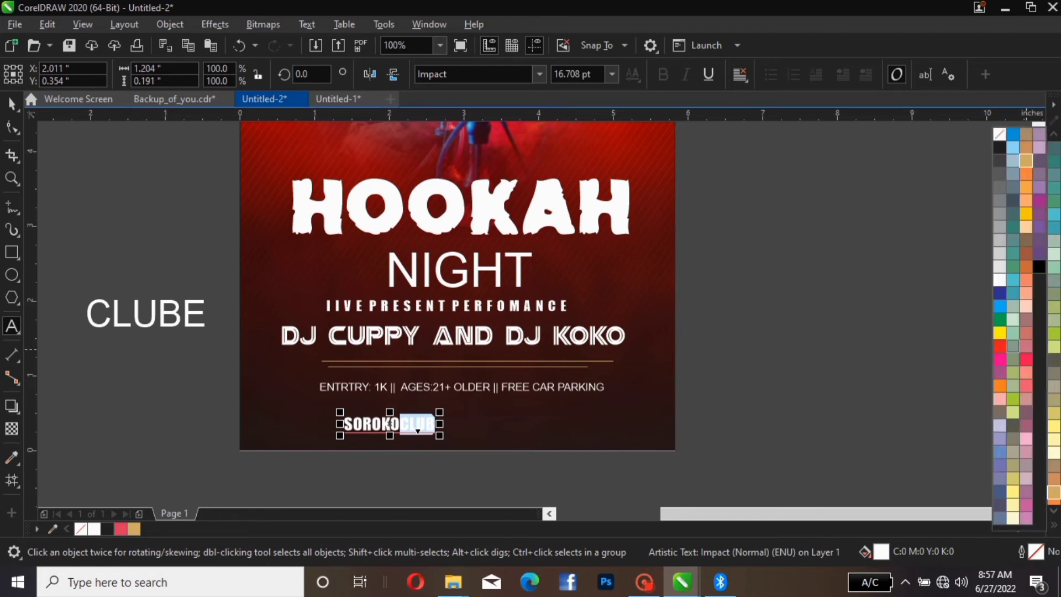
pyautogui.click(999, 345)
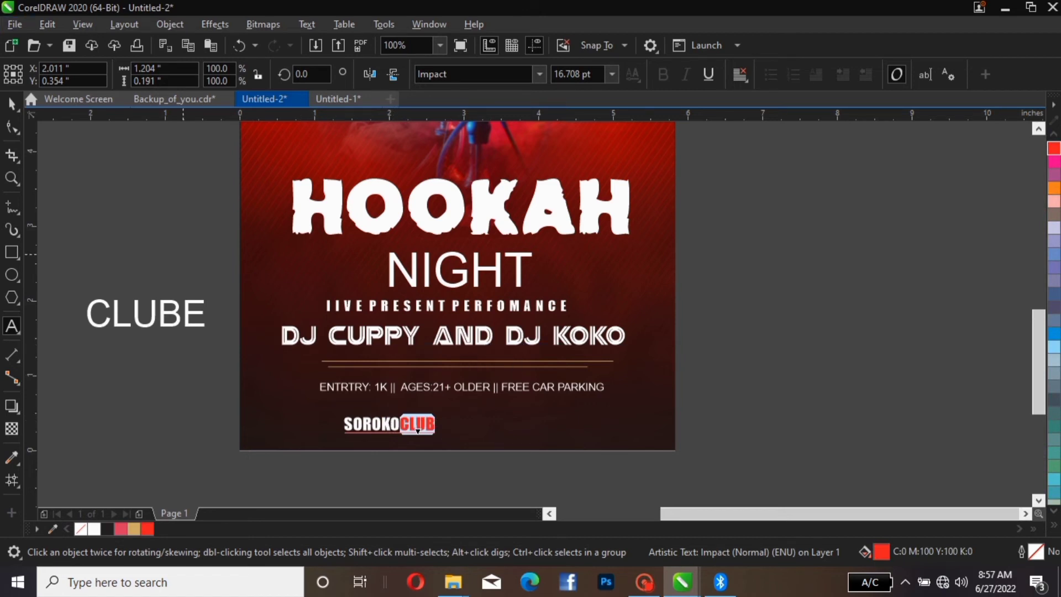
pyautogui.click(11, 103)
pyautogui.click(417, 430)
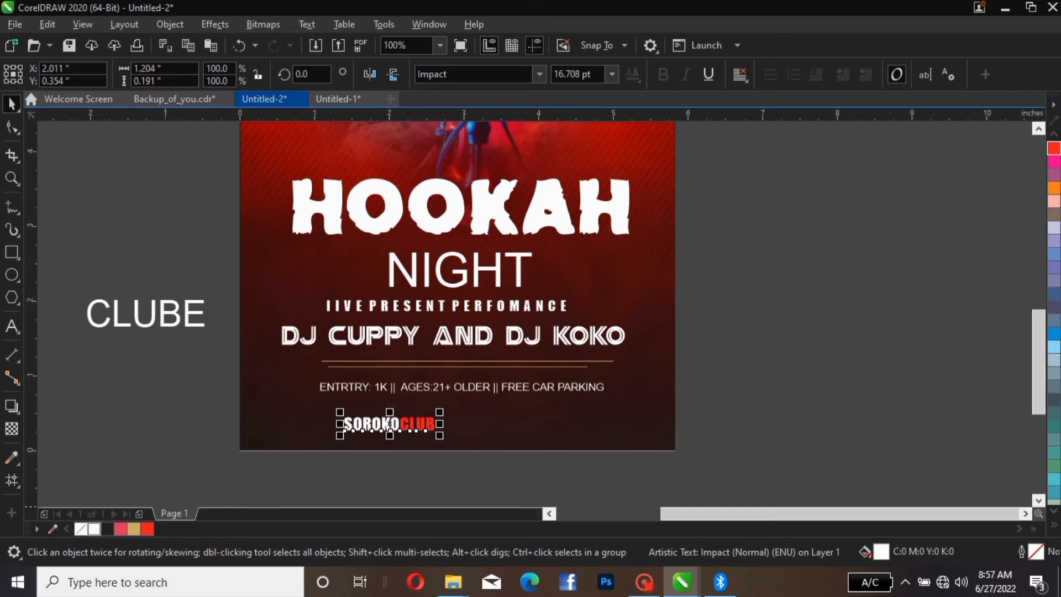
pyautogui.rightClick(94, 528)
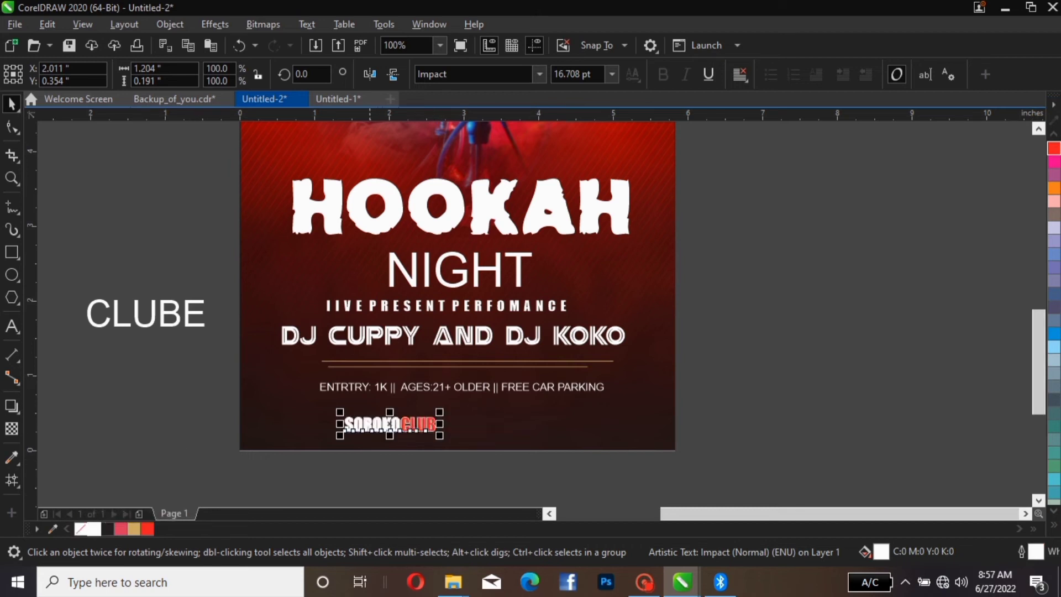
# Step: Move the venue's street address line onto the flyer beside the SOROKOCLUB text and convert it to Title Case
pyautogui.press('F3')
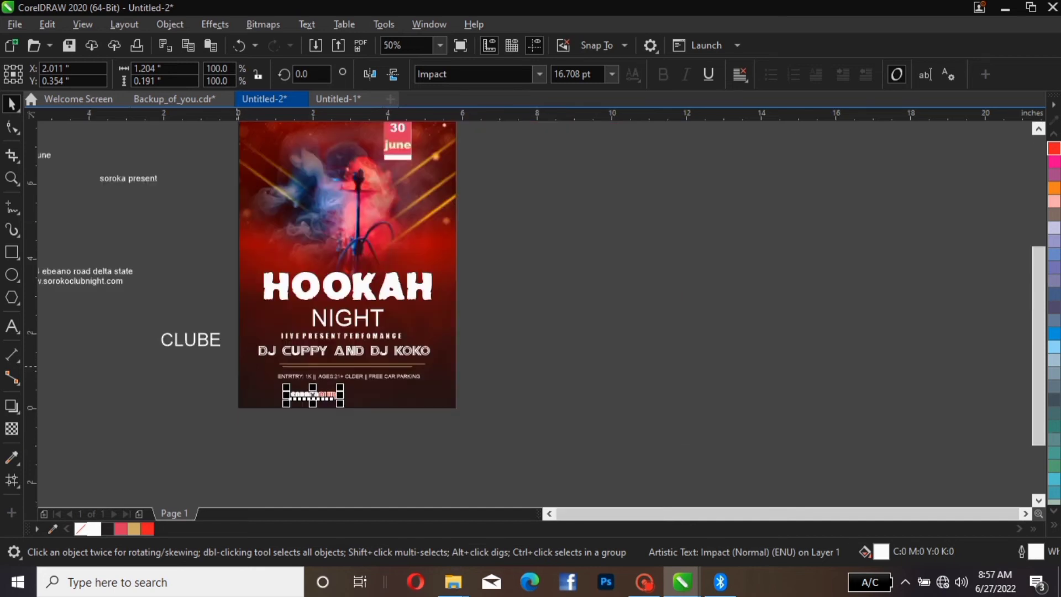
pyautogui.click(89, 271)
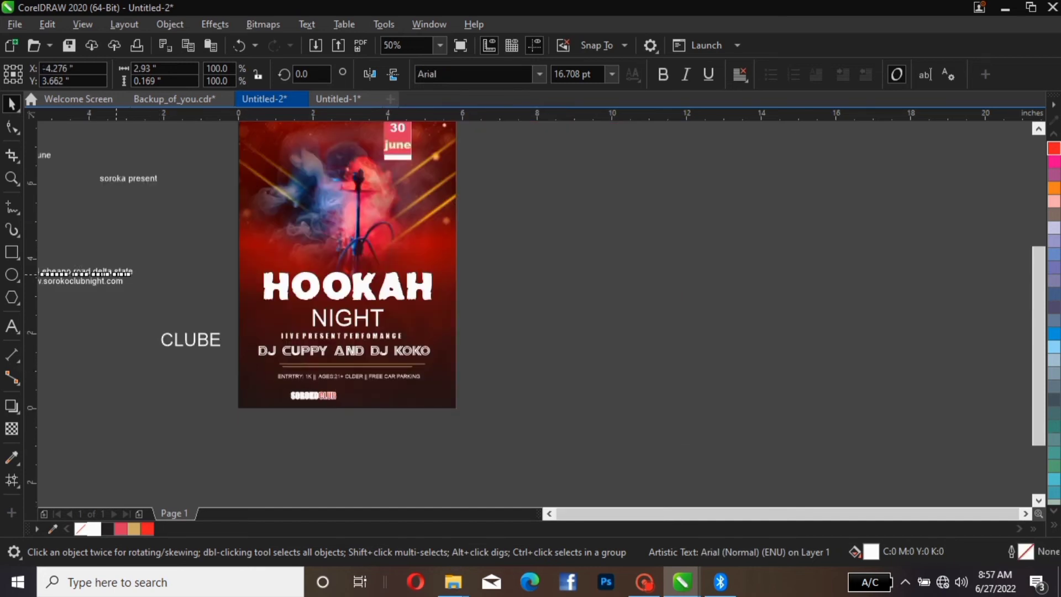
pyautogui.moveTo(88, 271); pyautogui.dragTo(423, 389)
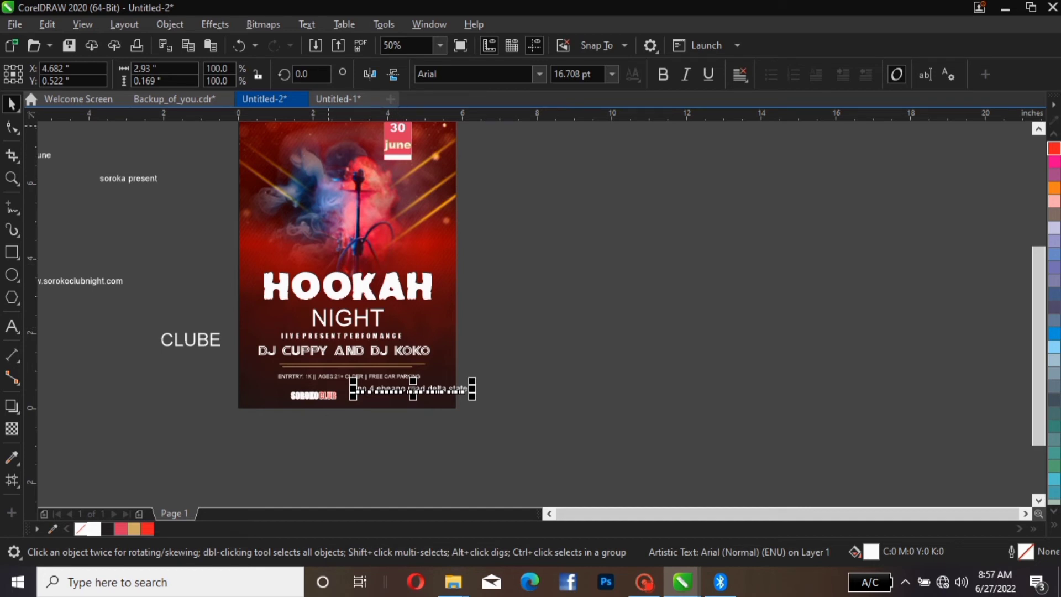
pyautogui.hotkey('alt', 'x')
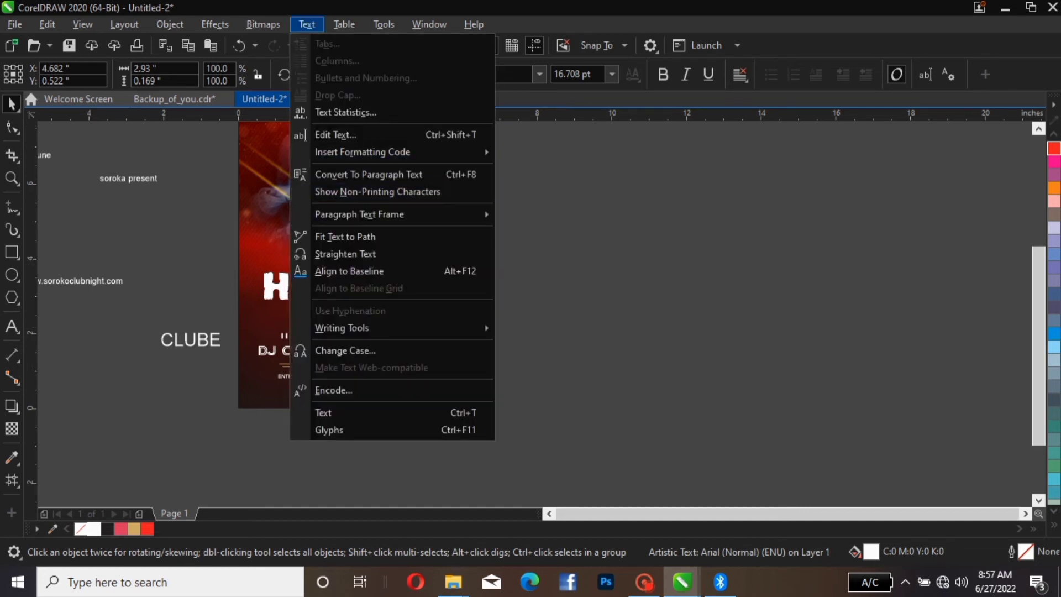
pyautogui.press('Return')
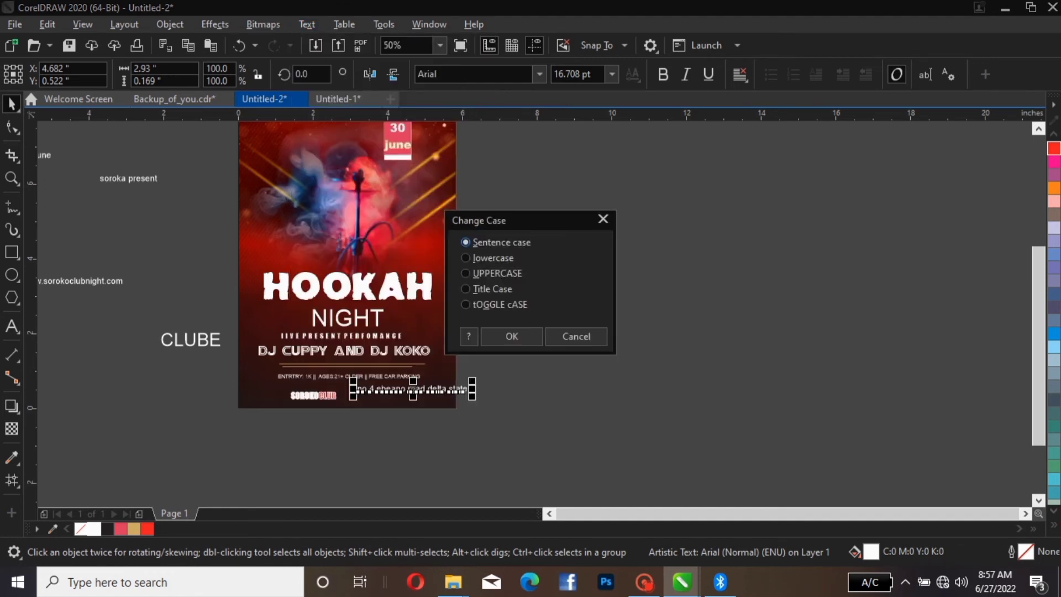
pyautogui.hotkey('alt', 't')
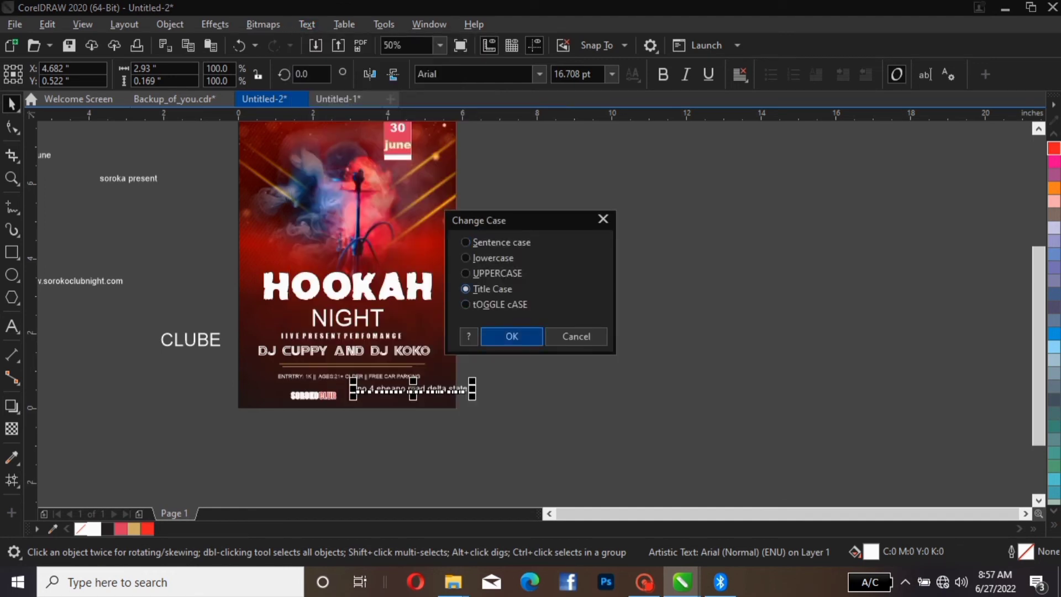
pyautogui.press('Return')
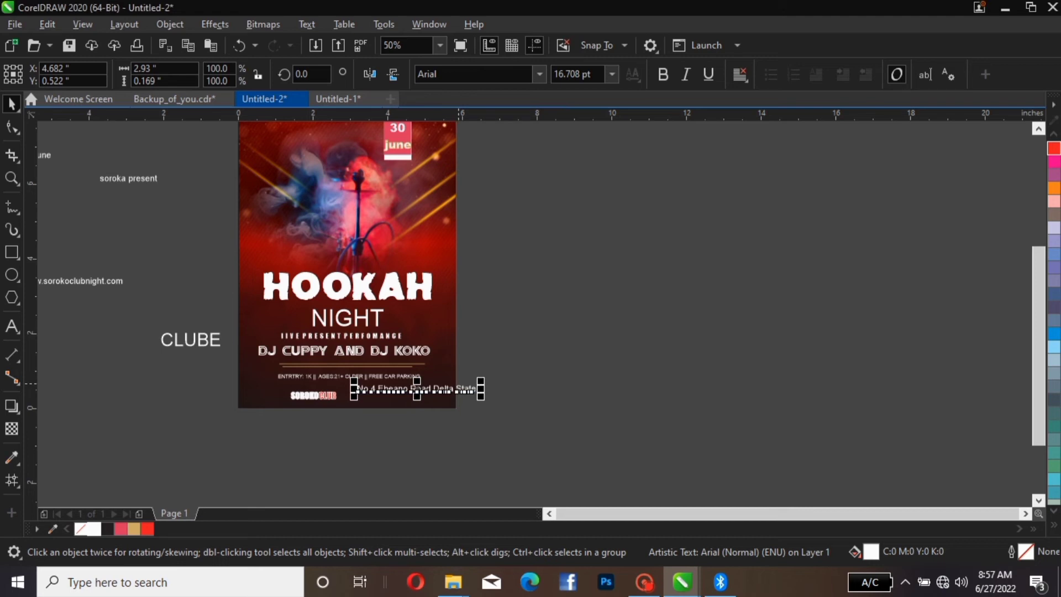
# Step: Add an "addres:" heading on its own line above the venue address and centre-align the two lines
pyautogui.scroll(1, 459, 384)
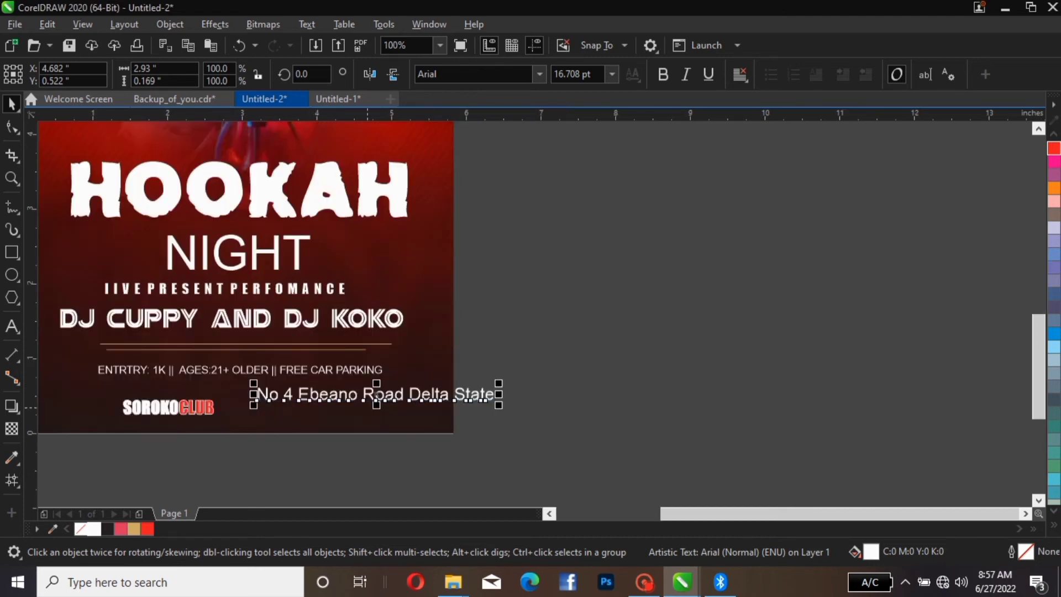
pyautogui.doubleClick(363, 394)
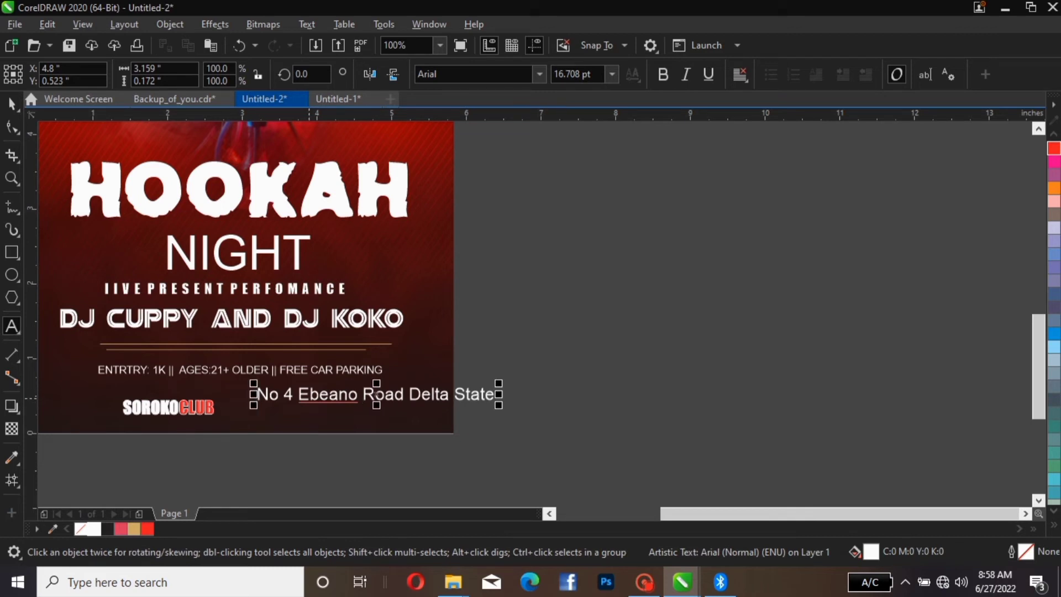
pyautogui.write('addres')
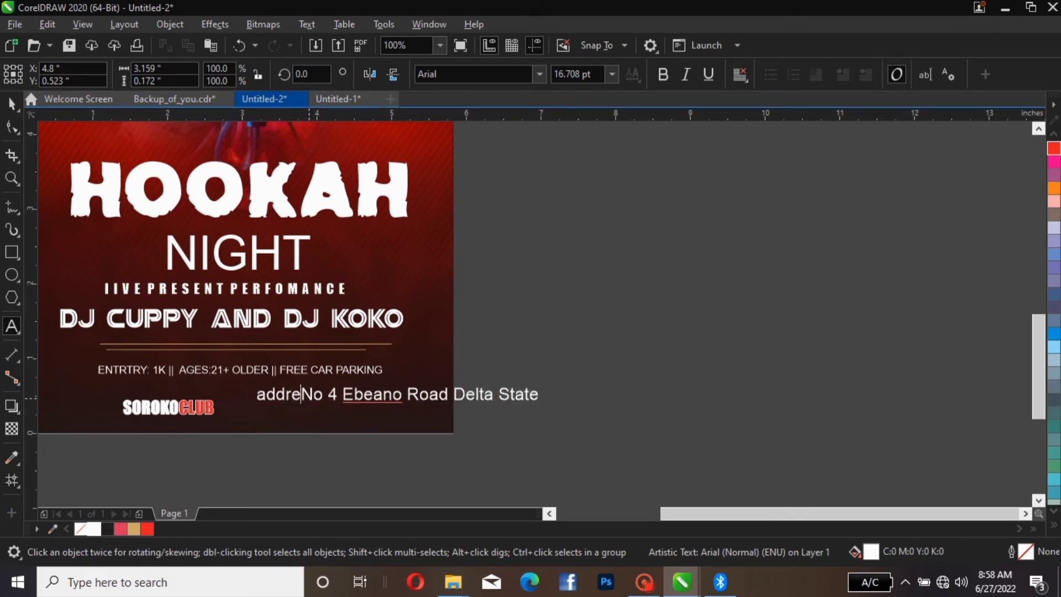
pyautogui.write(':')
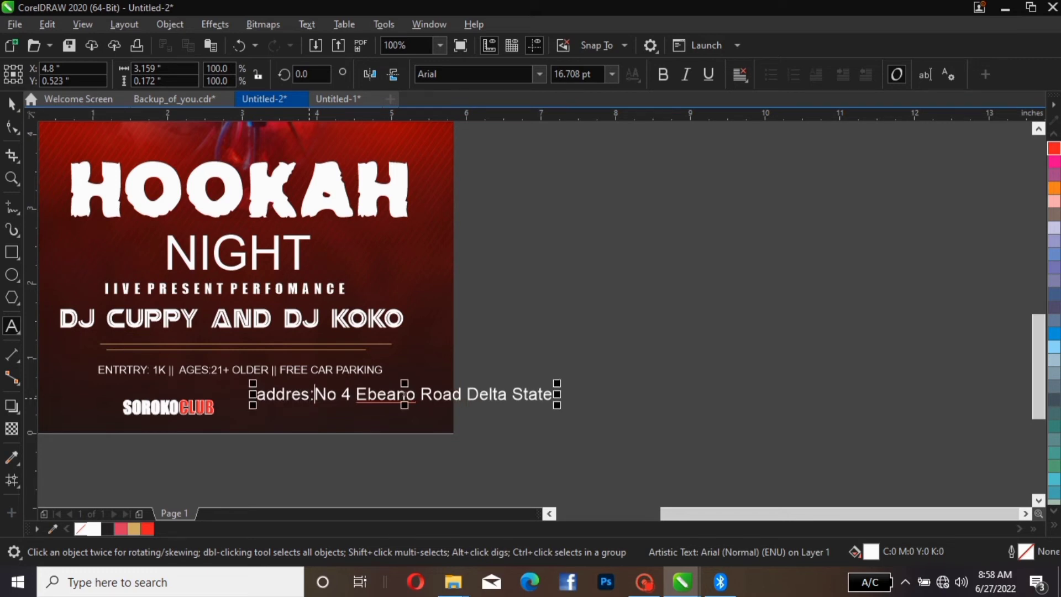
pyautogui.press('Return')
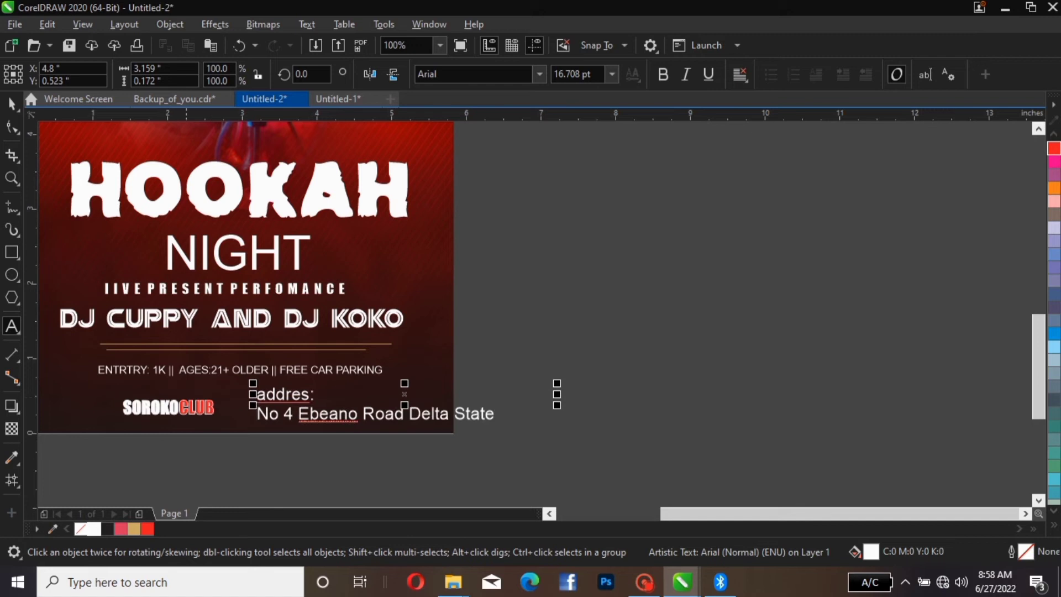
pyautogui.click(739, 74)
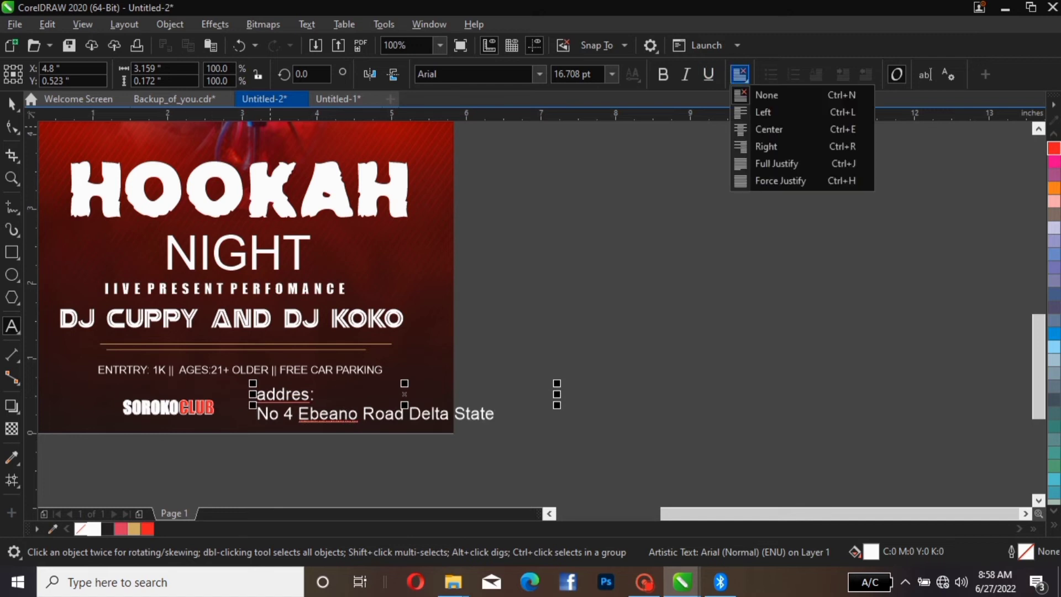
pyautogui.click(773, 128)
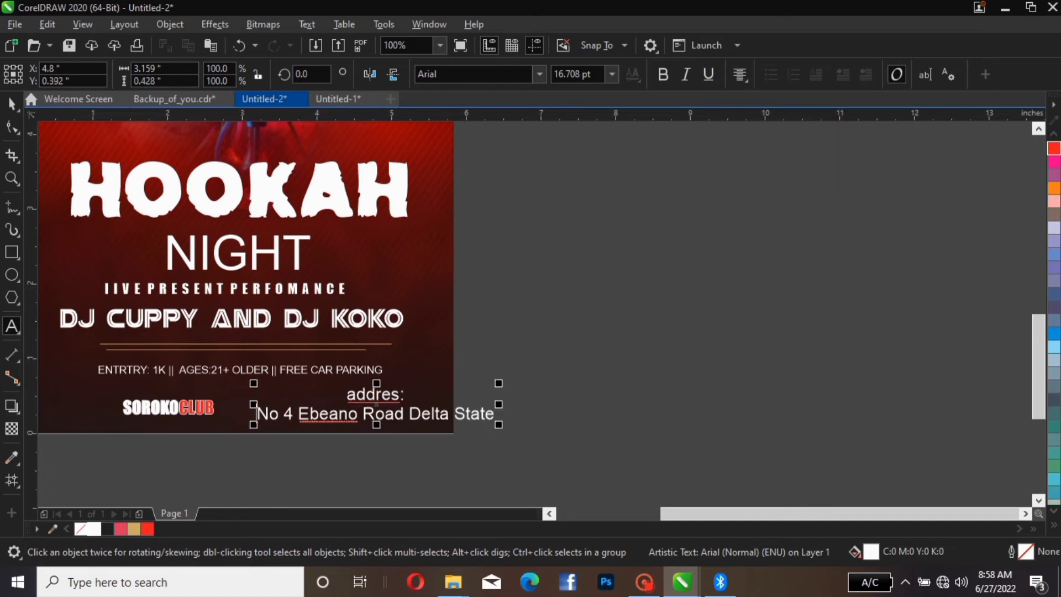
pyautogui.hotkey('ctrl', 'space')
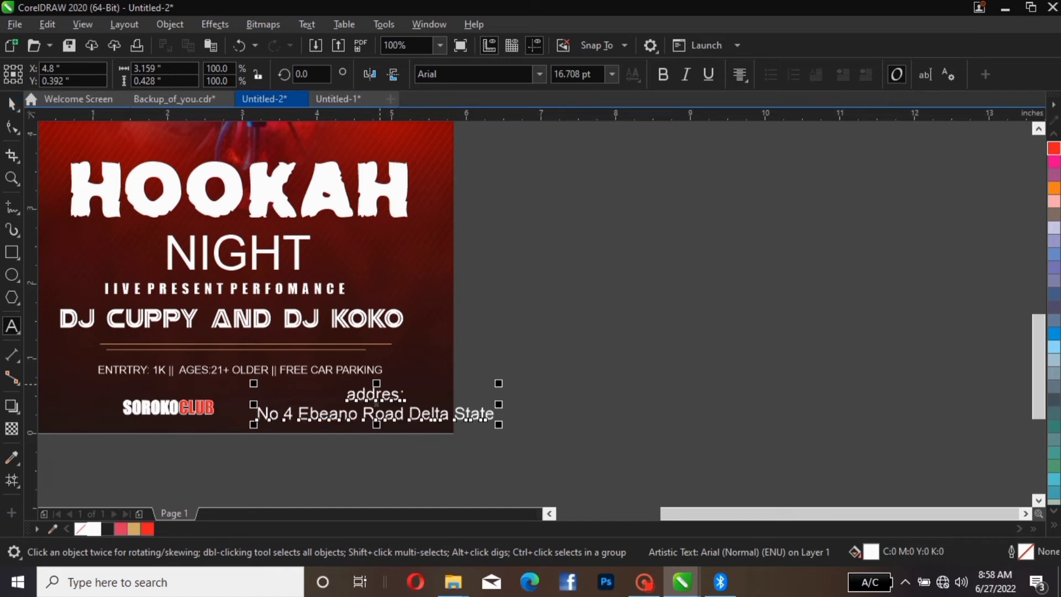
pyautogui.press('Escape')
# Step: Reduce the address block to about 12 pt and place it on the flyer to the right of SOROKOCLUB
pyautogui.moveTo(374, 413); pyautogui.dragTo(332, 410)
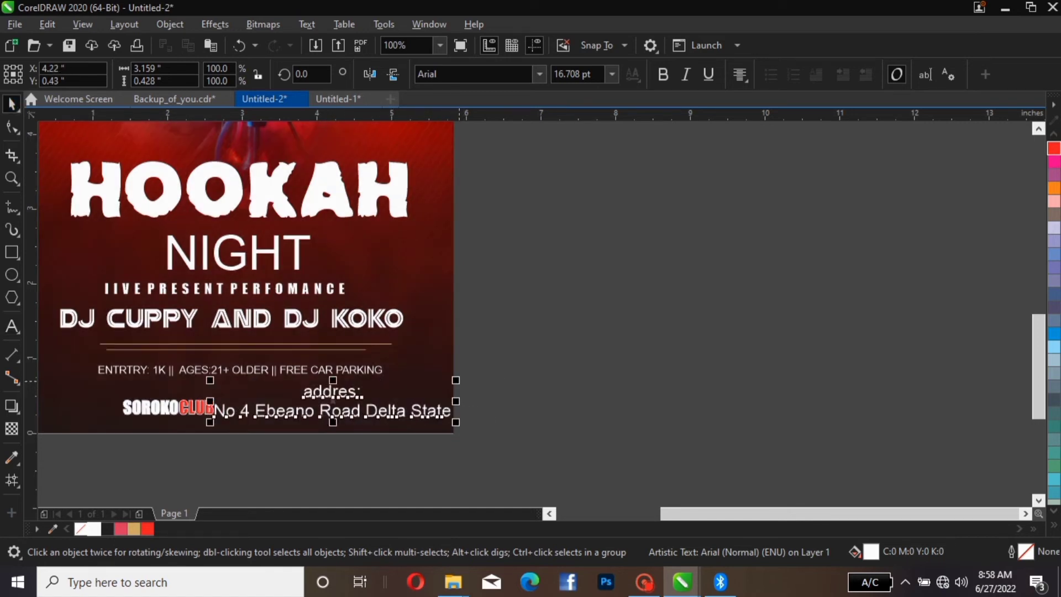
pyautogui.moveTo(457, 380); pyautogui.dragTo(389, 389)
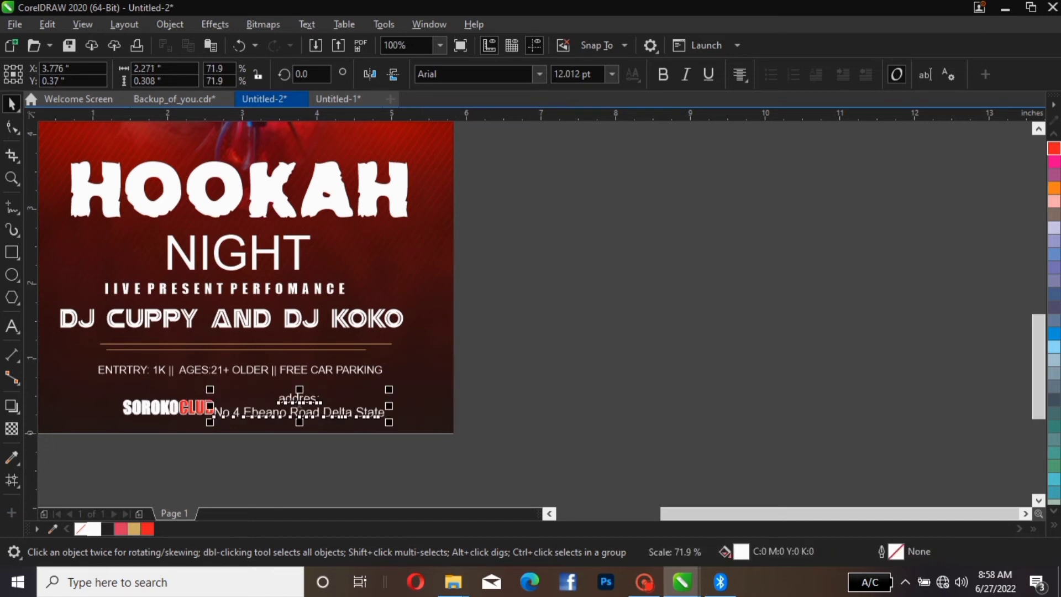
pyautogui.moveTo(299, 405); pyautogui.dragTo(354, 404)
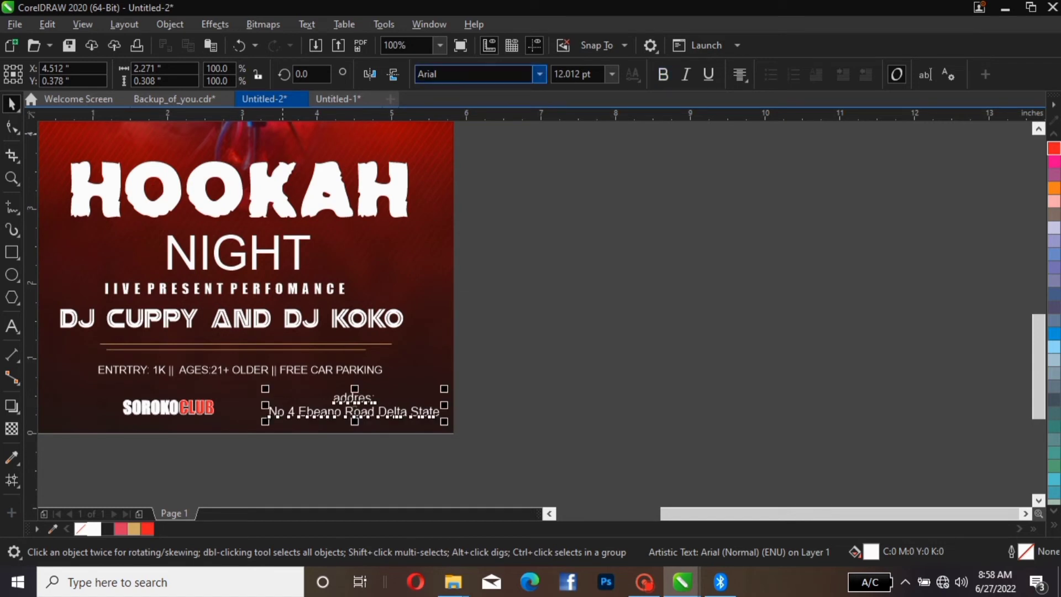
# Step: Set the address block in Arial Rounded MT Bold and shift it slightly up and left, level with SOROKOCLUB
pyautogui.click(427, 74)
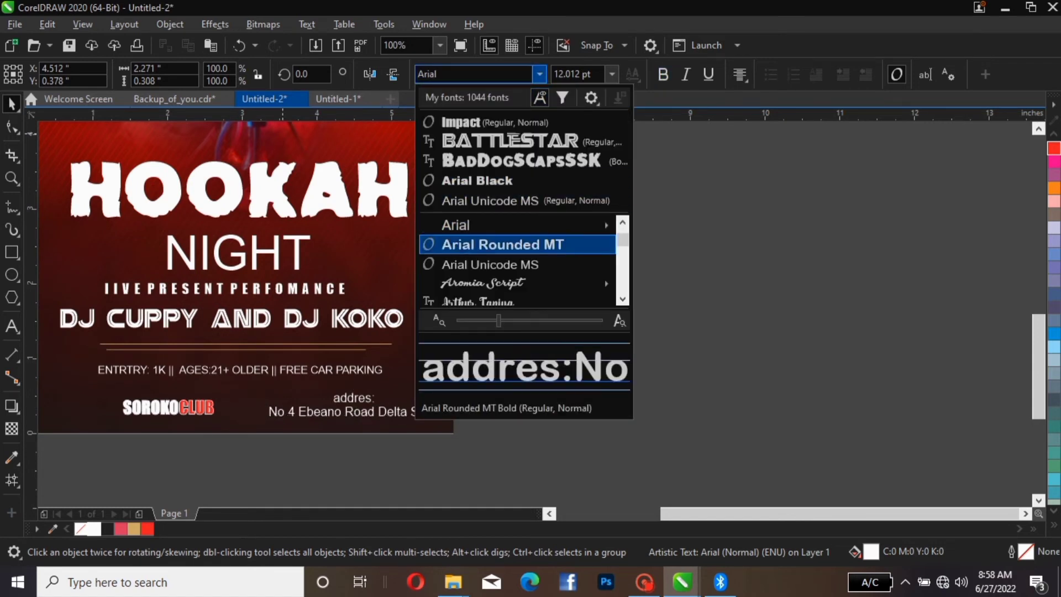
pyautogui.click(503, 245)
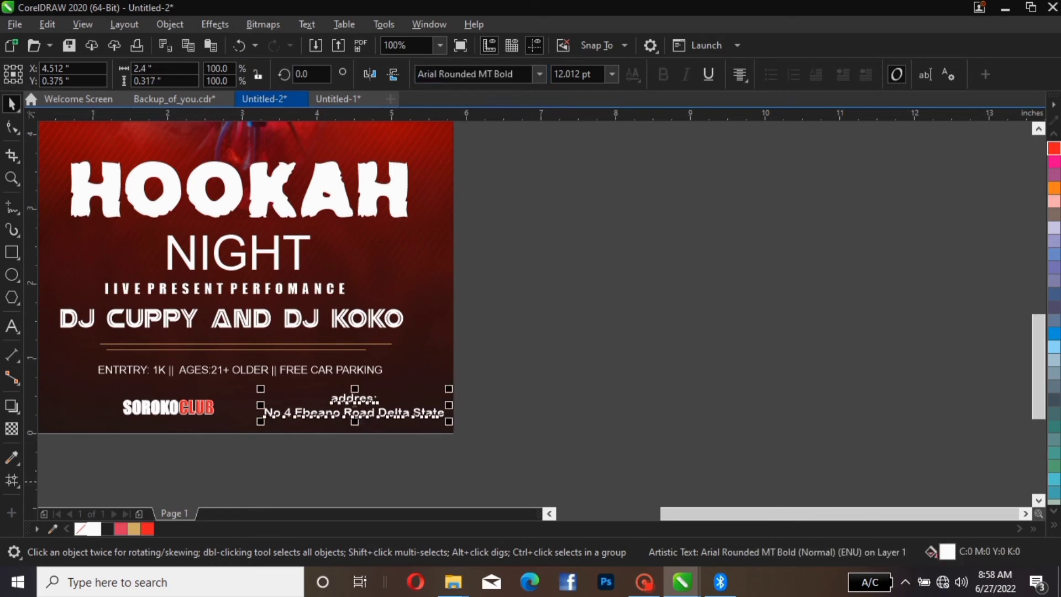
pyautogui.press('Escape')
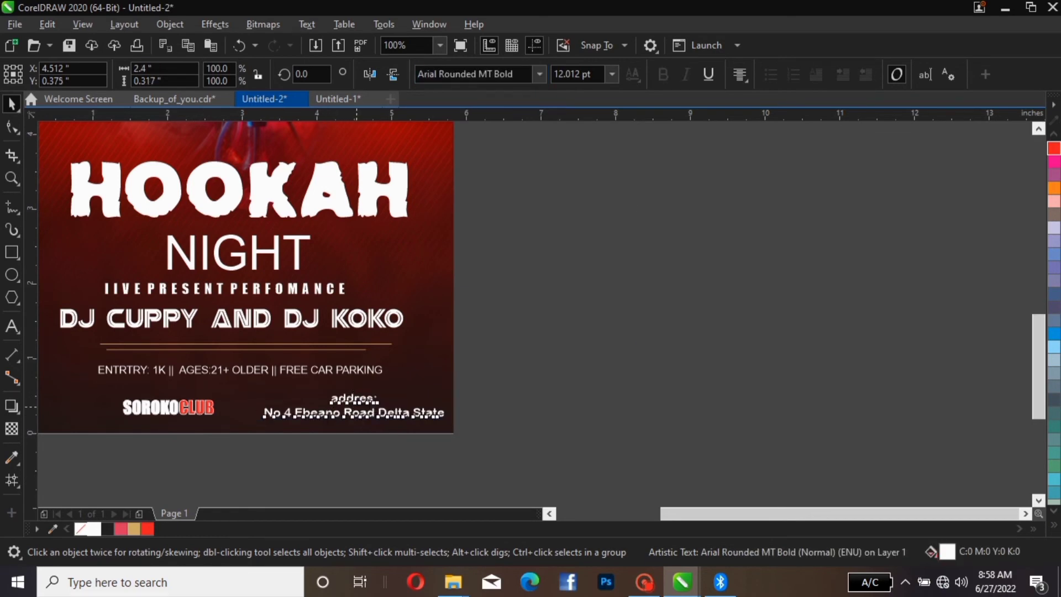
pyautogui.moveTo(353, 412); pyautogui.dragTo(344, 408)
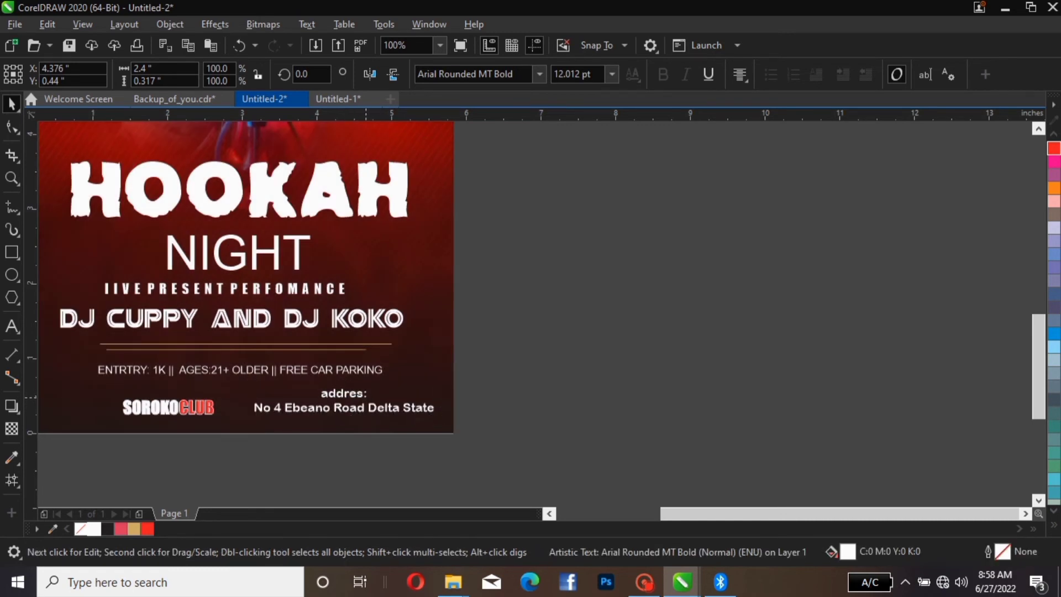
# Step: Convert only the "addres:" heading of the address block to UPPERCASE
pyautogui.doubleClick(368, 394)
pyautogui.moveTo(367, 393); pyautogui.dragTo(308, 395)
pyautogui.click(306, 24)
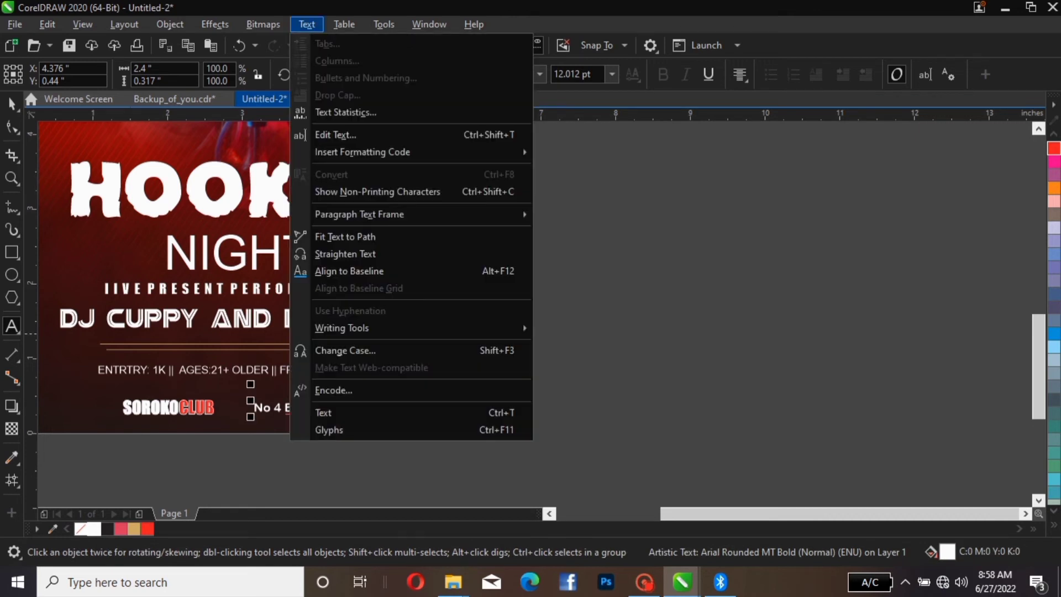
pyautogui.click(345, 350)
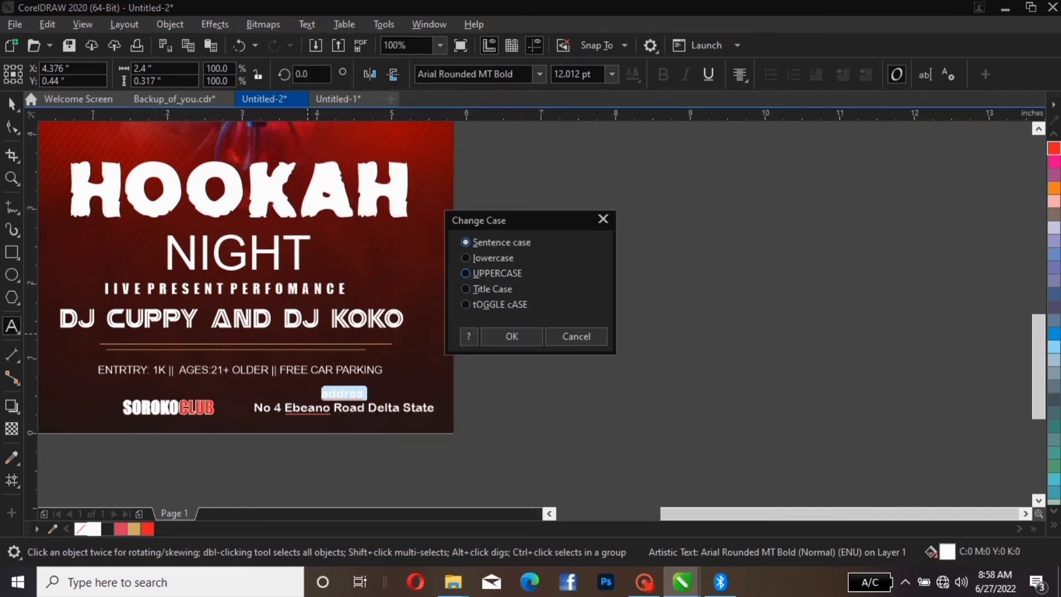
pyautogui.click(465, 272)
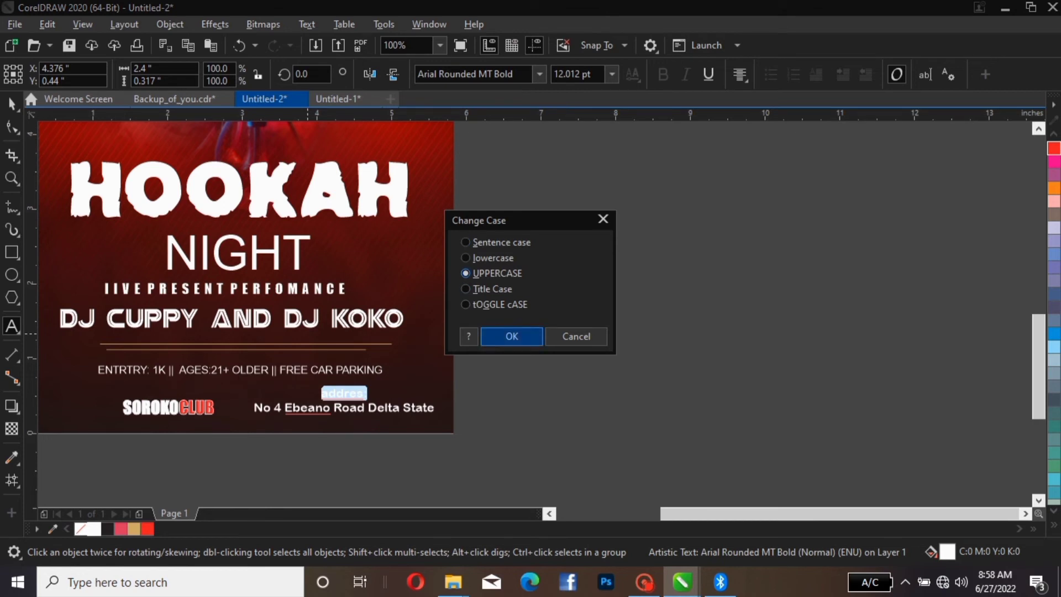
pyautogui.click(511, 336)
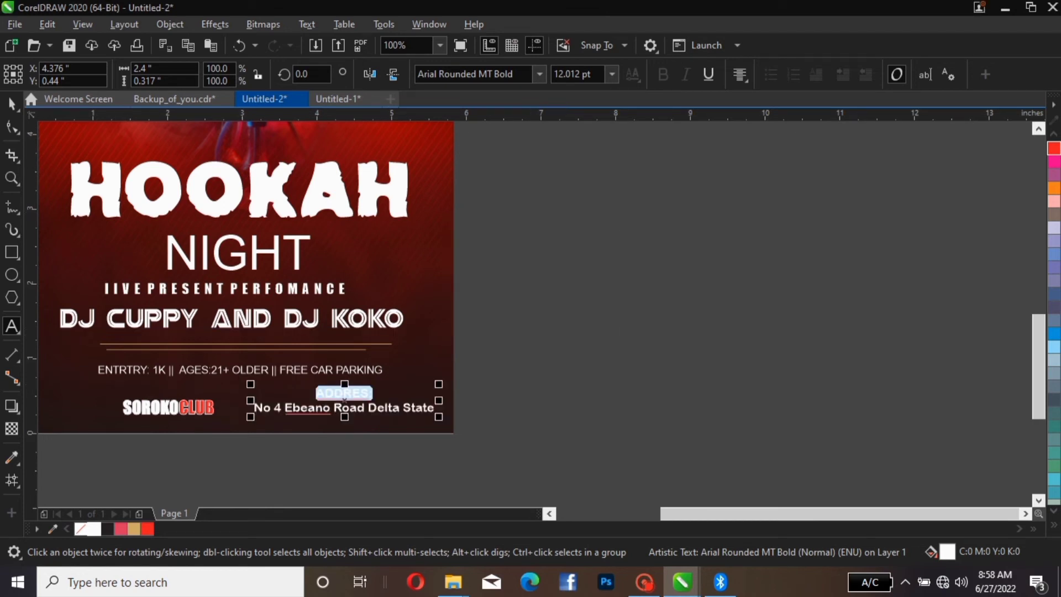
pyautogui.click(12, 104)
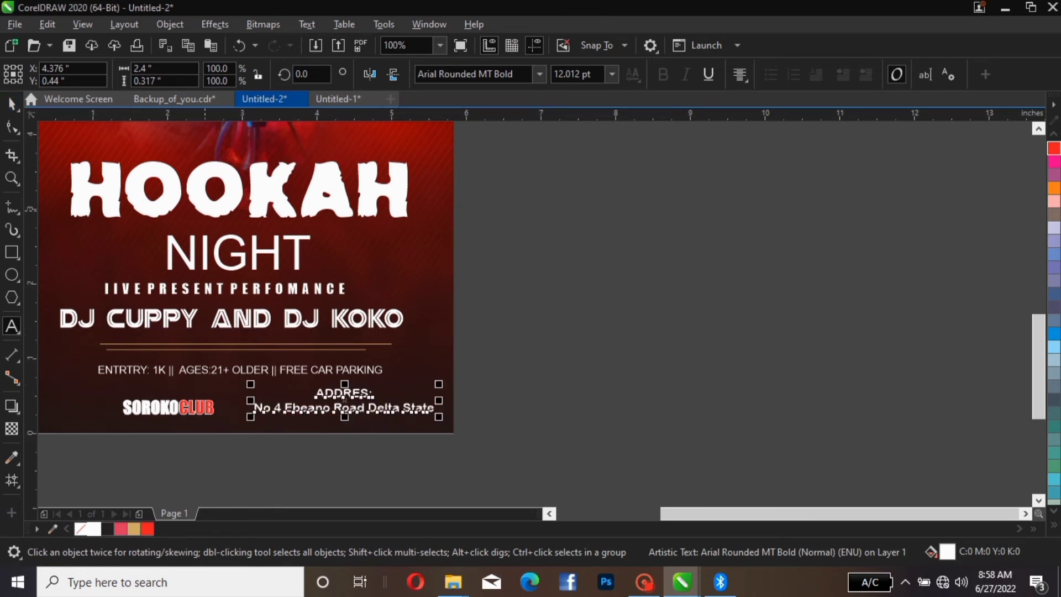
pyautogui.click(439, 306)
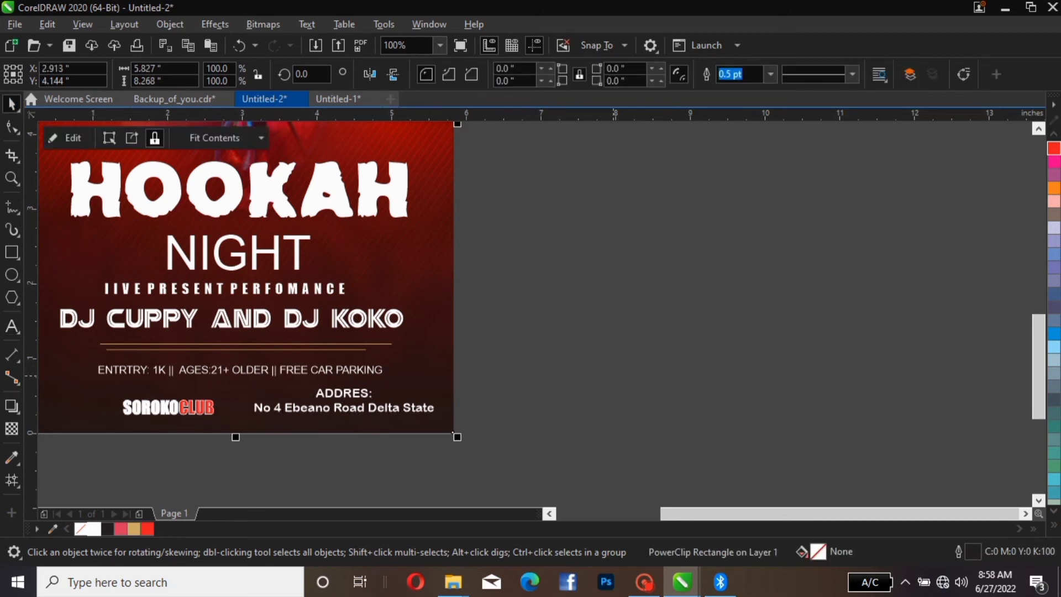
pyautogui.scroll(-1, 566, 268)
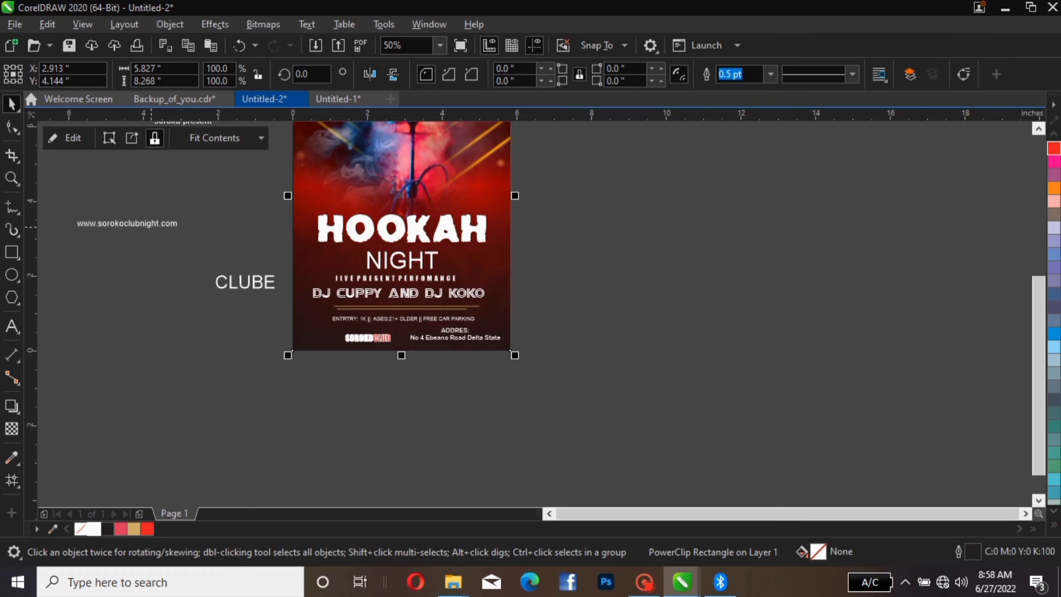
pyautogui.click(151, 226)
pyautogui.moveTo(150, 226); pyautogui.dragTo(422, 350)
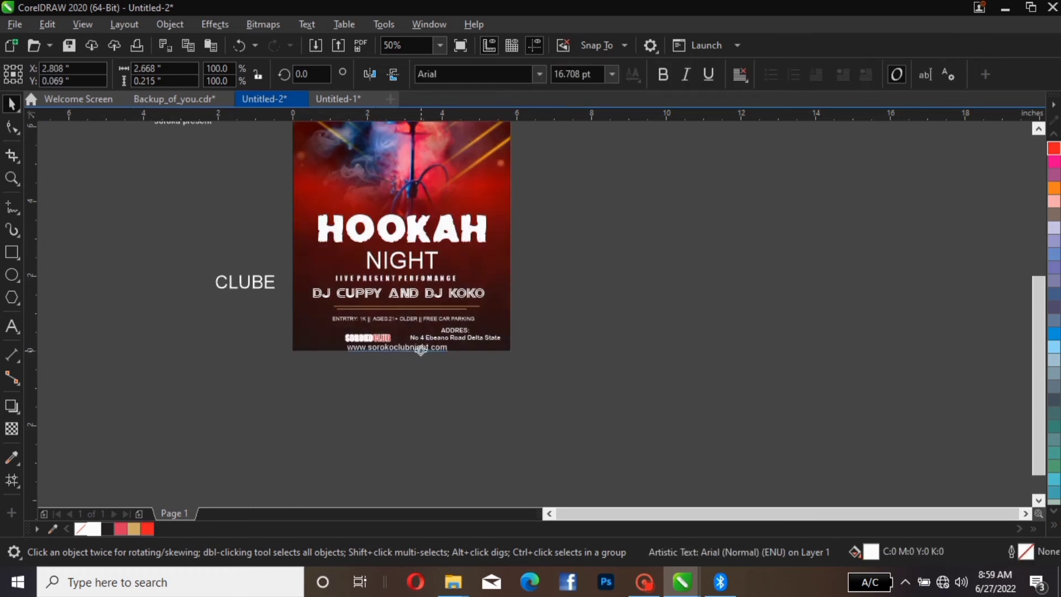
# Step: Select all text and dividers from HOOKAH down to the venue details and nudge them up about 0.3 inches, leaving out the website line
pyautogui.moveTo(537, 185); pyautogui.dragTo(250, 352)
pyautogui.press('Up')
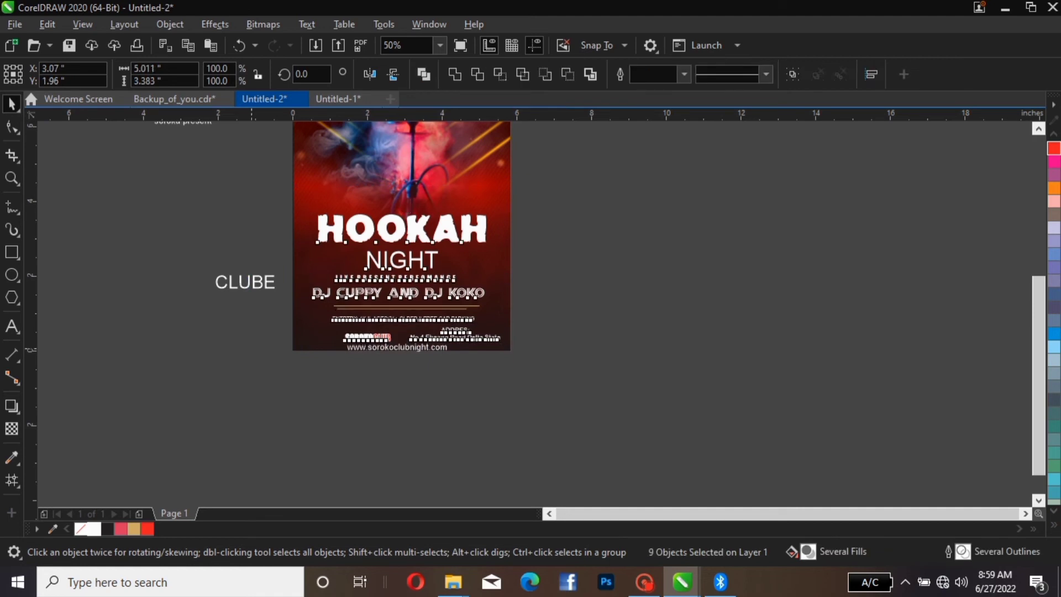
pyautogui.press('Up')
pyautogui.press('Up')
pyautogui.press('Up')
pyautogui.press('Up')
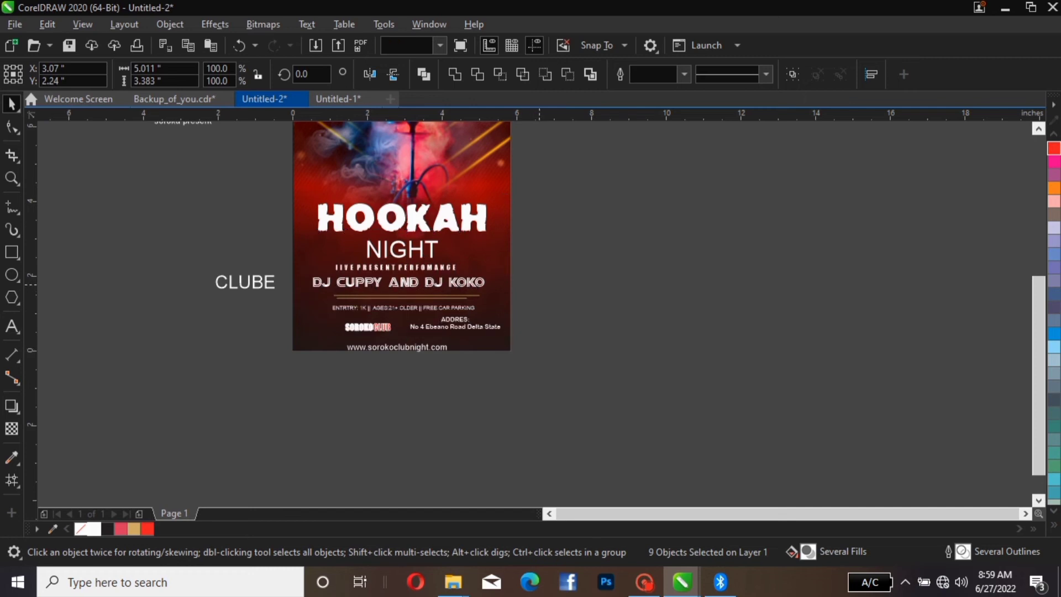
pyautogui.press('Escape')
# Step: Raise the website line slightly so it sits just below SOROKOCLUB, clear of the flyer's bottom edge
pyautogui.scroll(3, 522, 312)
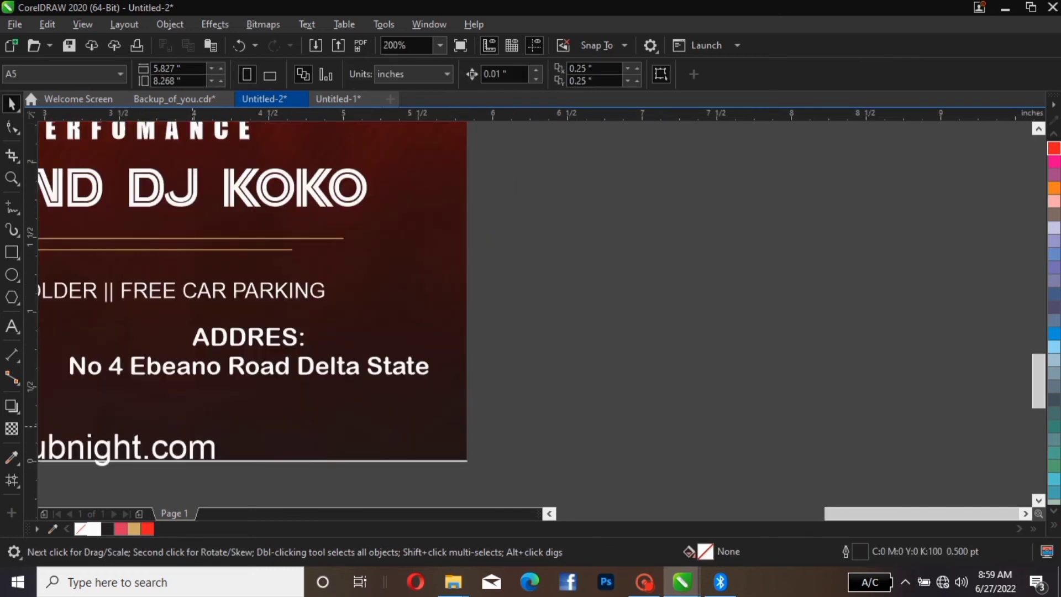
pyautogui.moveTo(1000, 514); pyautogui.dragTo(921, 514)
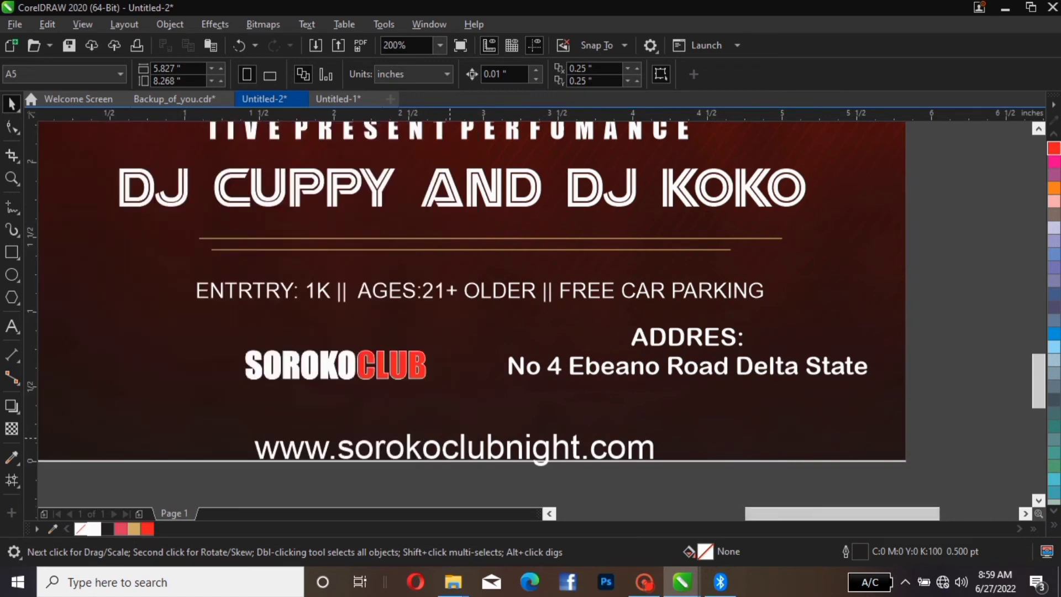
pyautogui.click(493, 454)
pyautogui.moveTo(493, 454); pyautogui.dragTo(494, 432)
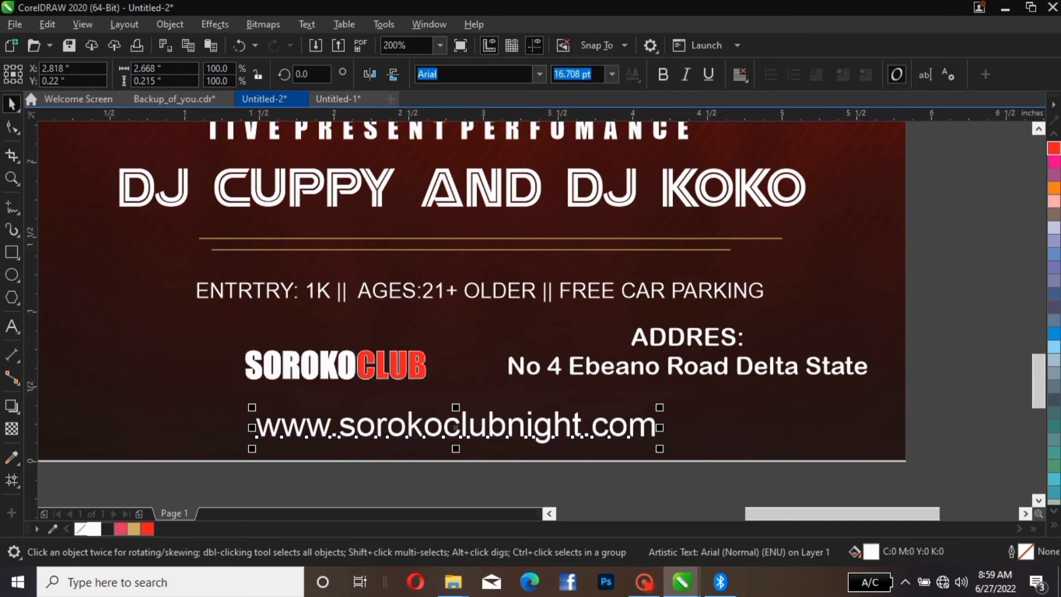
# Step: Set the website line in Arial Narrow Bold, then deselect it with the whole page in view
pyautogui.click(539, 74)
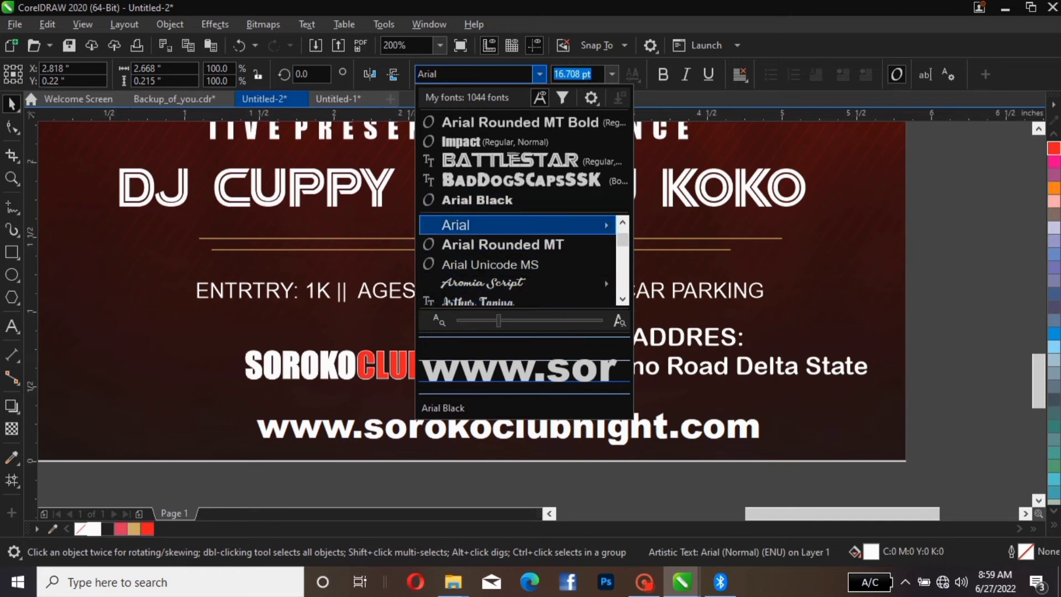
pyautogui.moveTo(517, 224)
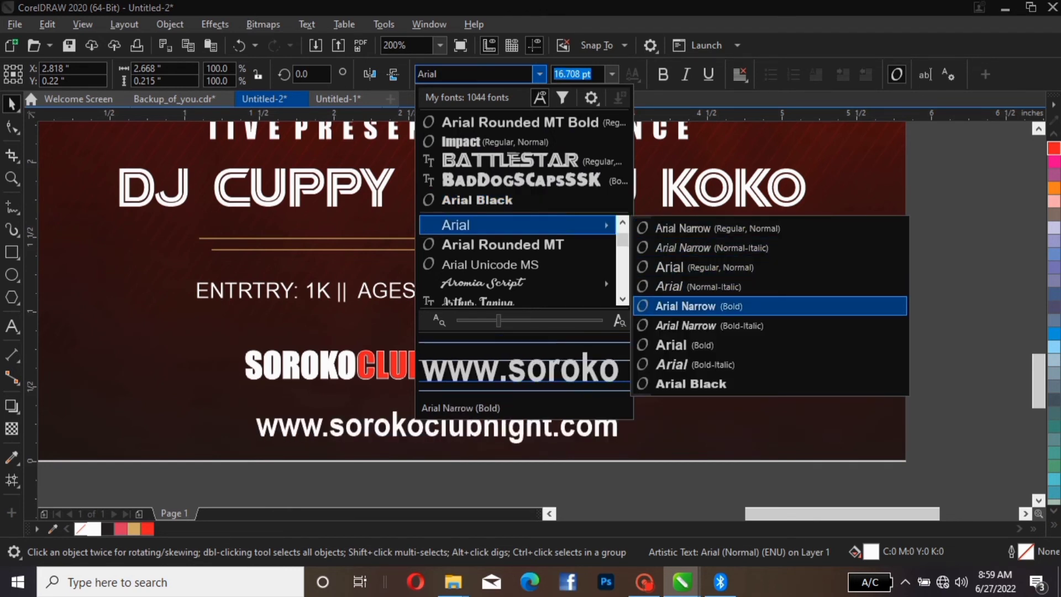
pyautogui.click(685, 306)
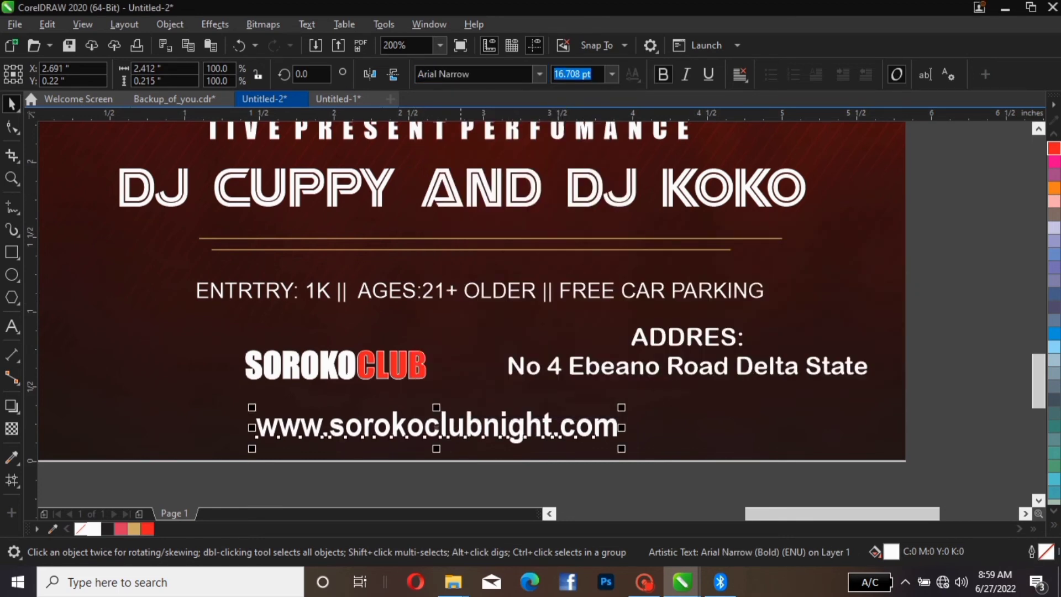
pyautogui.scroll(-1, 461, 194)
pyautogui.scroll(-1, 461, 195)
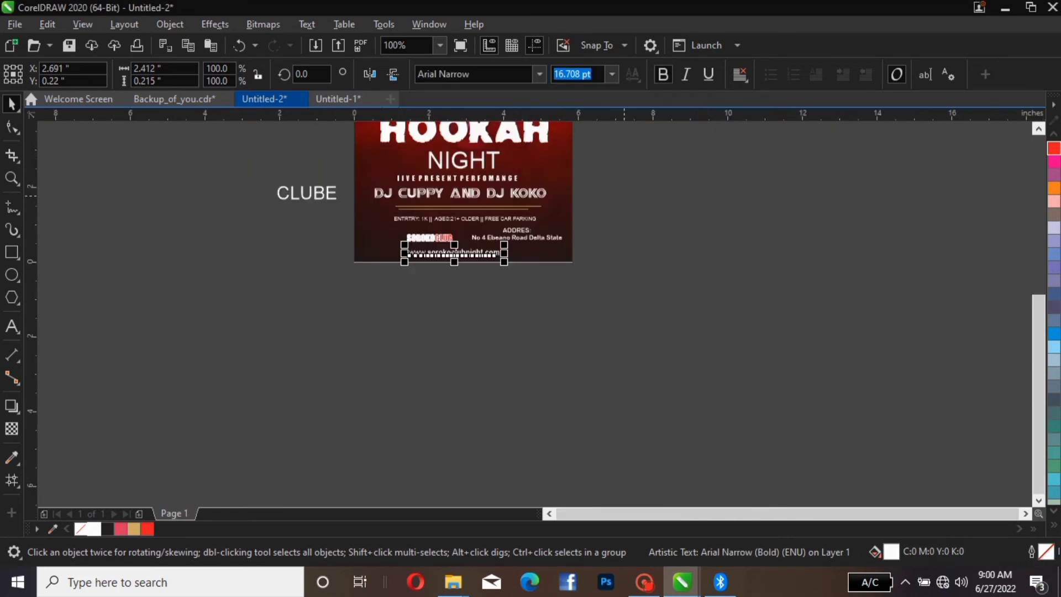
pyautogui.click(440, 44)
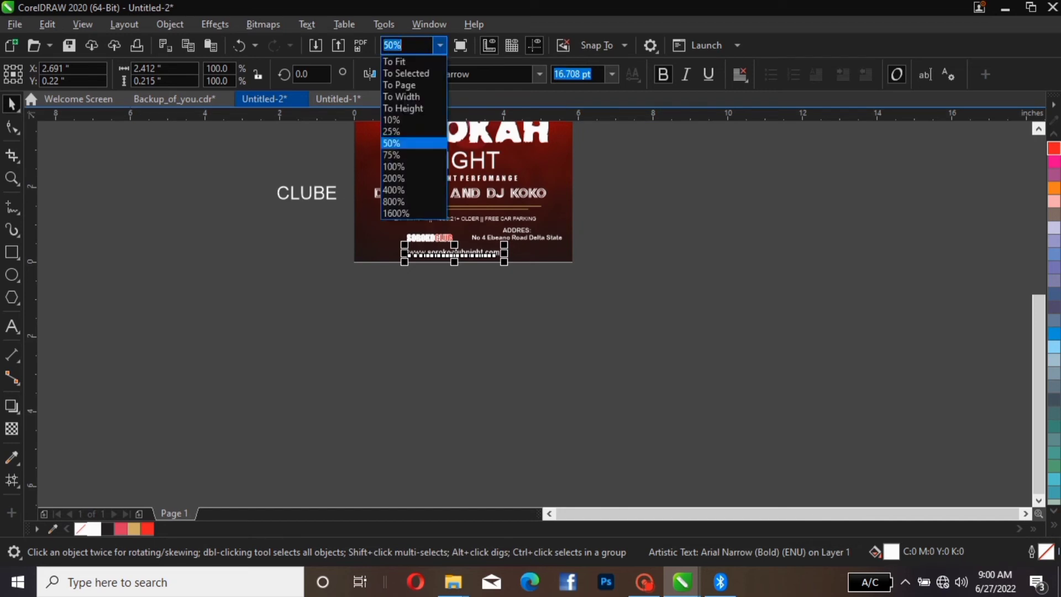
pyautogui.click(399, 85)
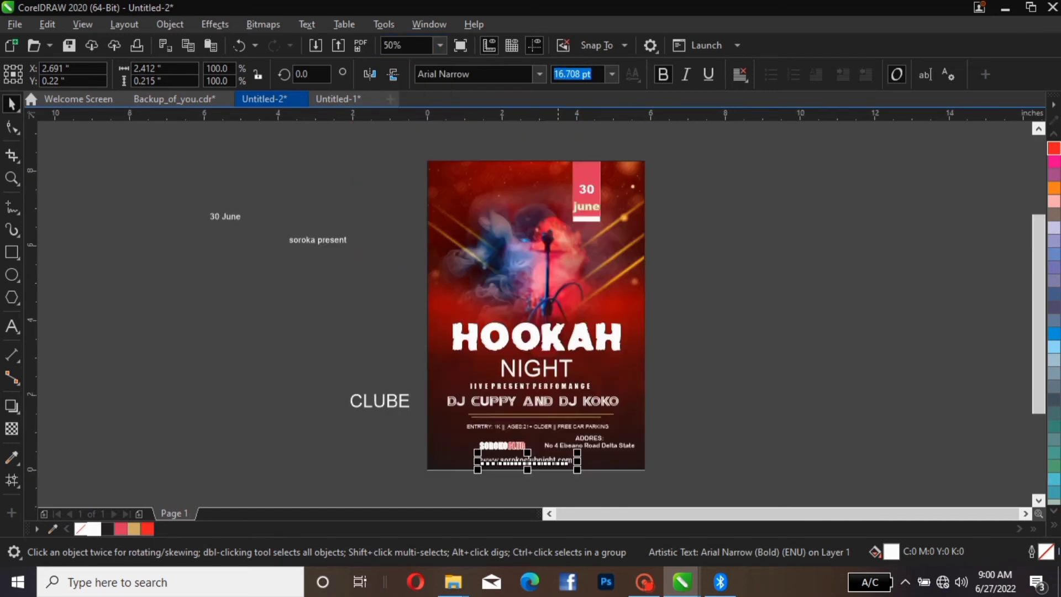
pyautogui.press('Escape')
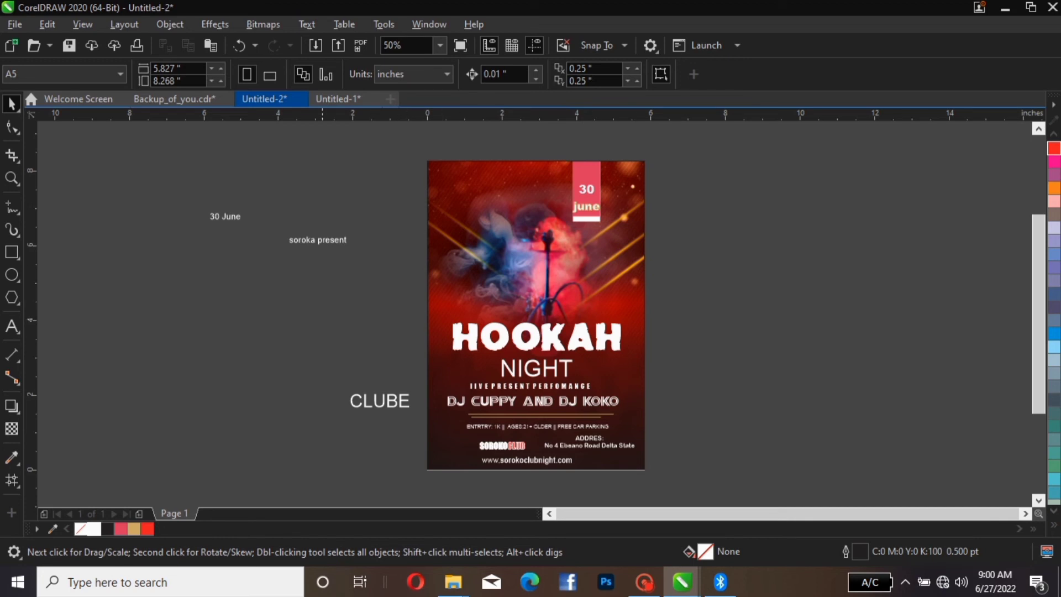
# Step: Draw a rectangular bar beside the flyer and stretch it to about 2.2 by 0.38 inches
pyautogui.click(11, 252)
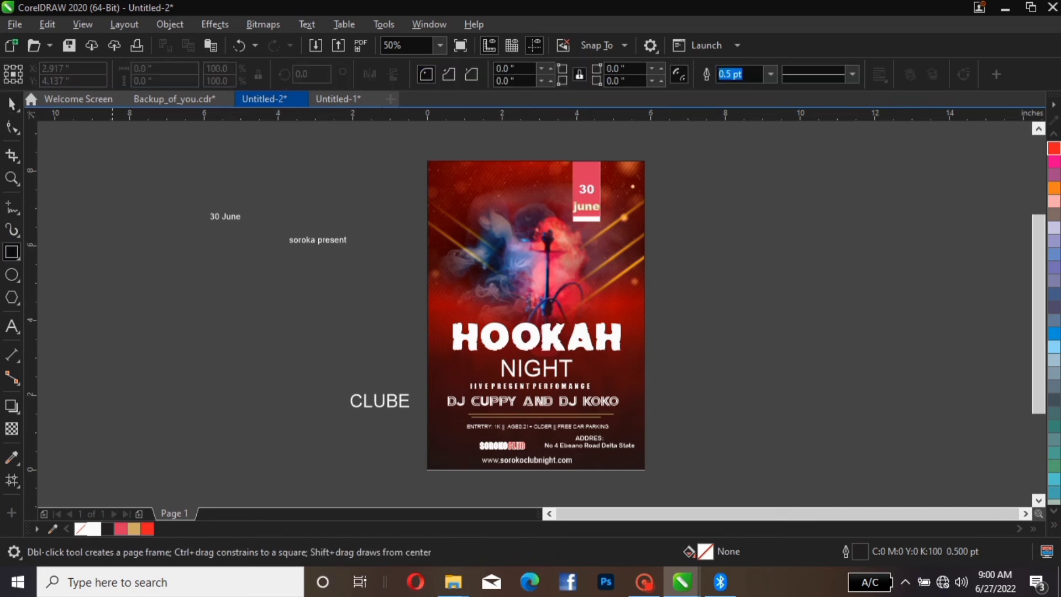
pyautogui.moveTo(219, 295); pyautogui.dragTo(281, 309)
pyautogui.click(12, 103)
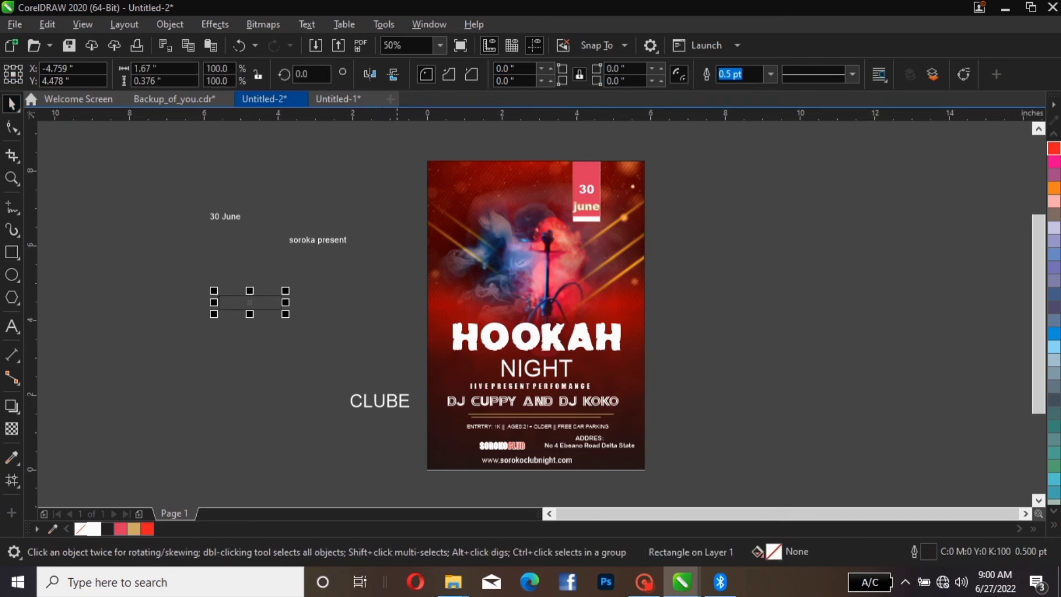
pyautogui.moveTo(285, 304); pyautogui.dragTo(431, 326)
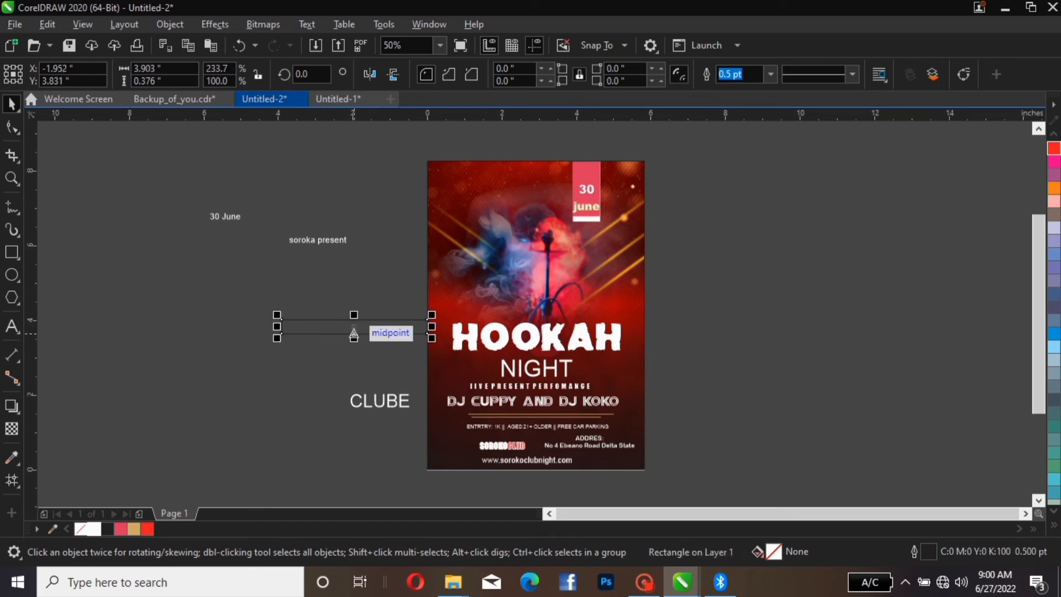
pyautogui.moveTo(354, 335)
pyautogui.mouseDown()
pyautogui.moveTo(354, 326)
pyautogui.moveTo(348, 334)
pyautogui.mouseUp()
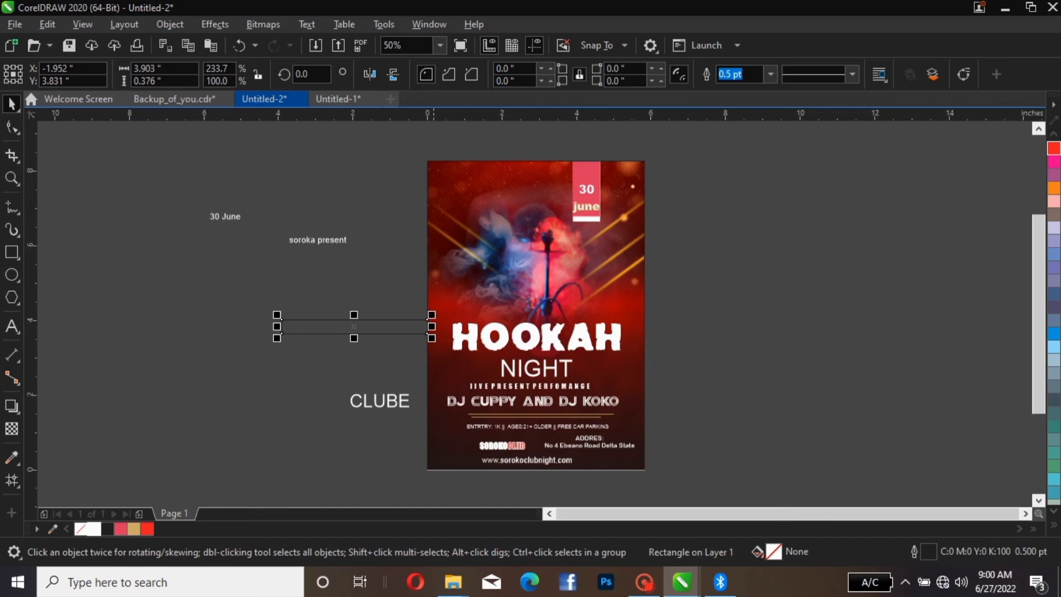
pyautogui.moveTo(431, 326); pyautogui.dragTo(363, 327)
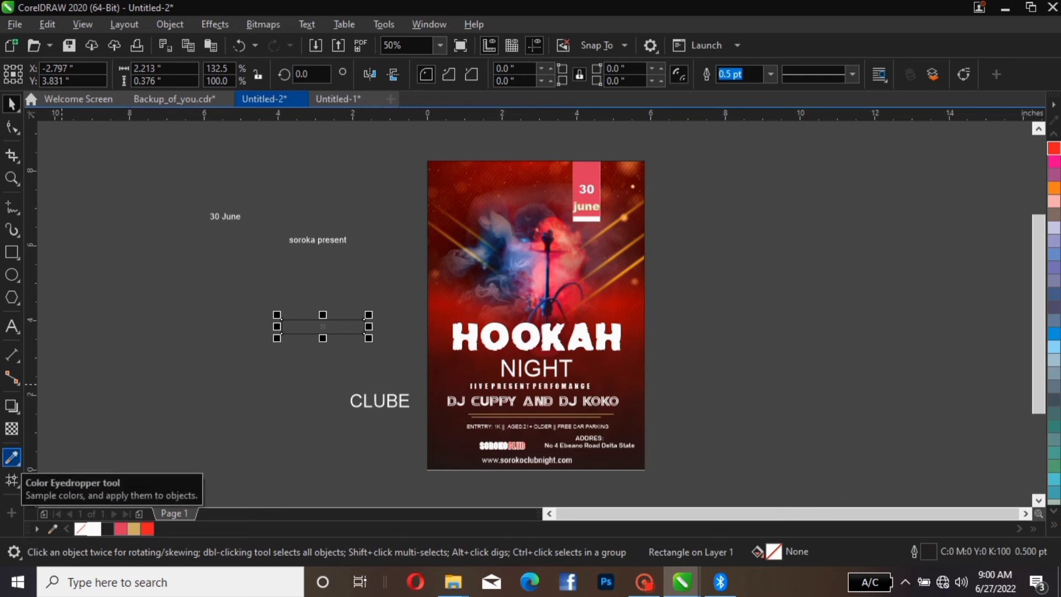
pyautogui.click(11, 456)
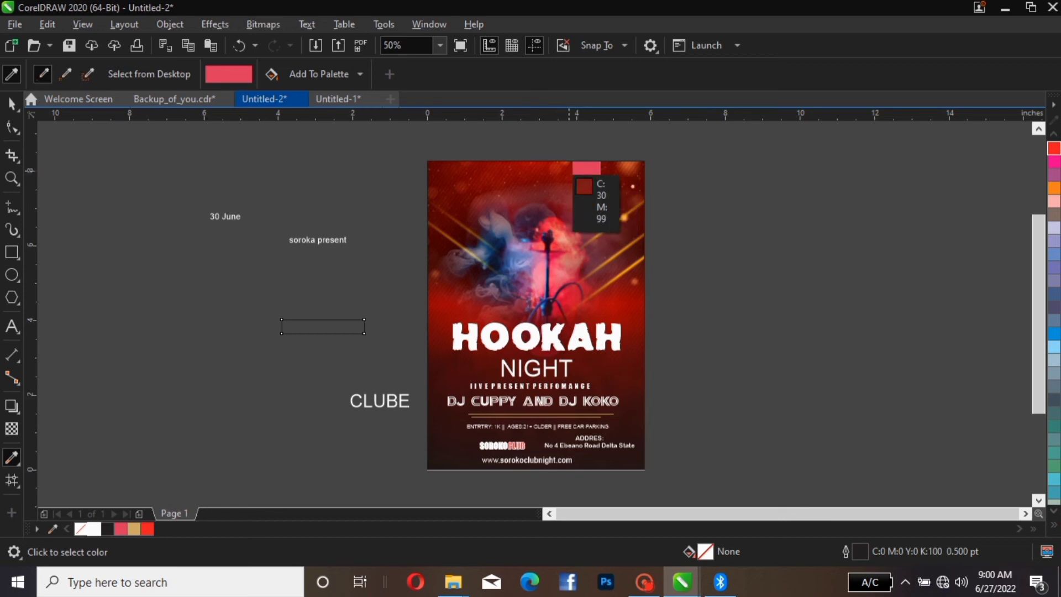
pyautogui.click(574, 174)
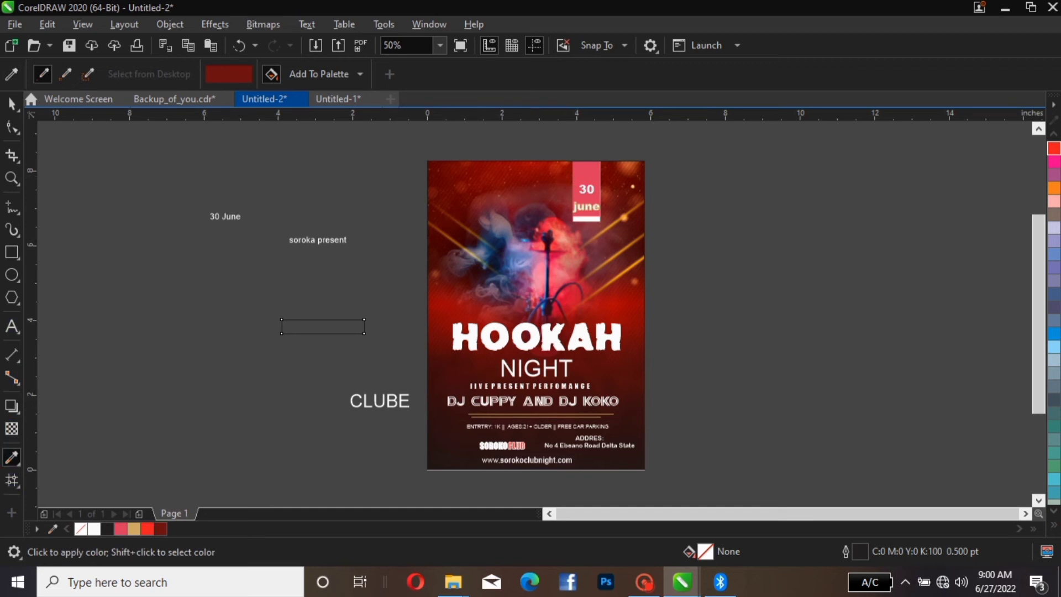
pyautogui.click(12, 103)
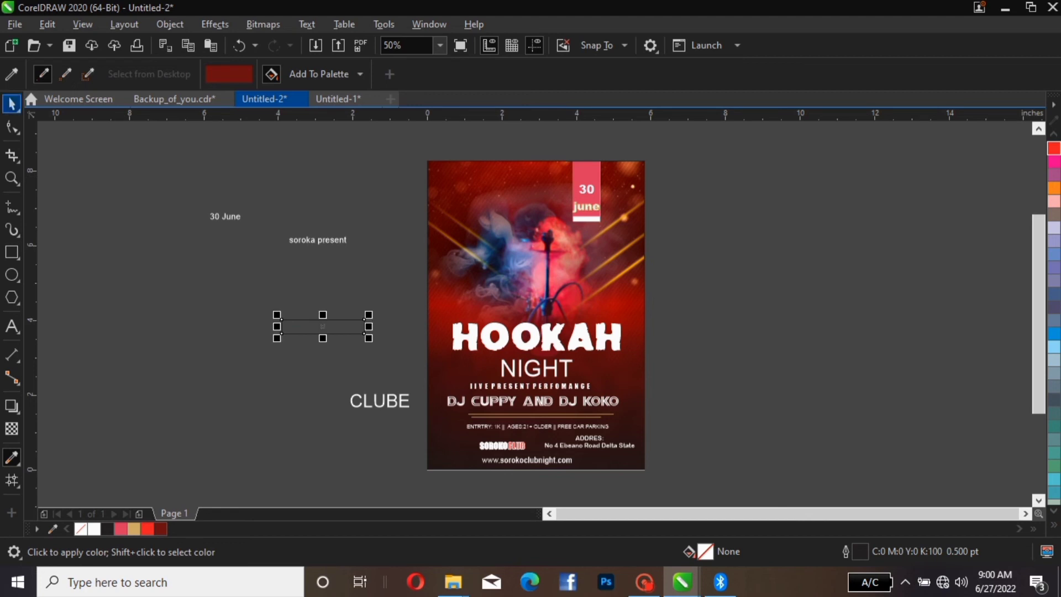
# Step: Fill the new bar with the pink sampled from the 30 june tag
pyautogui.click(12, 457)
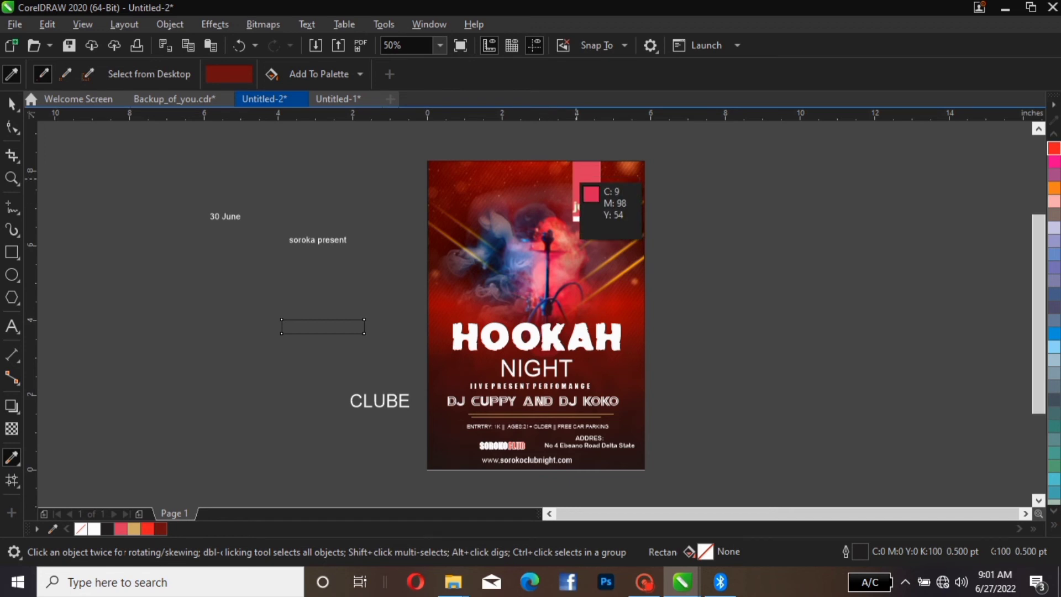
pyautogui.click(577, 183)
pyautogui.click(340, 332)
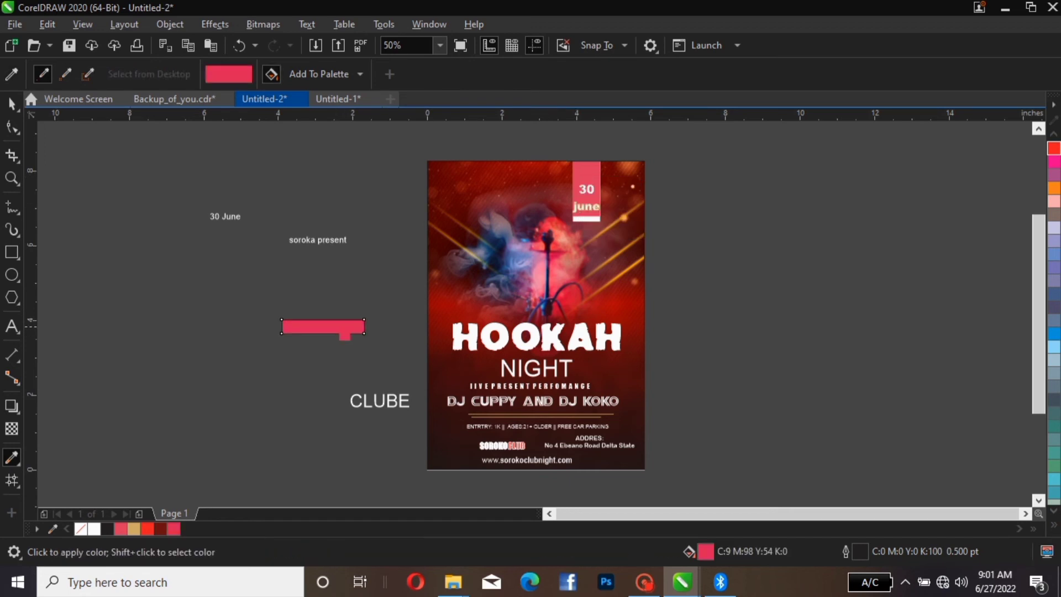
pyautogui.press('space')
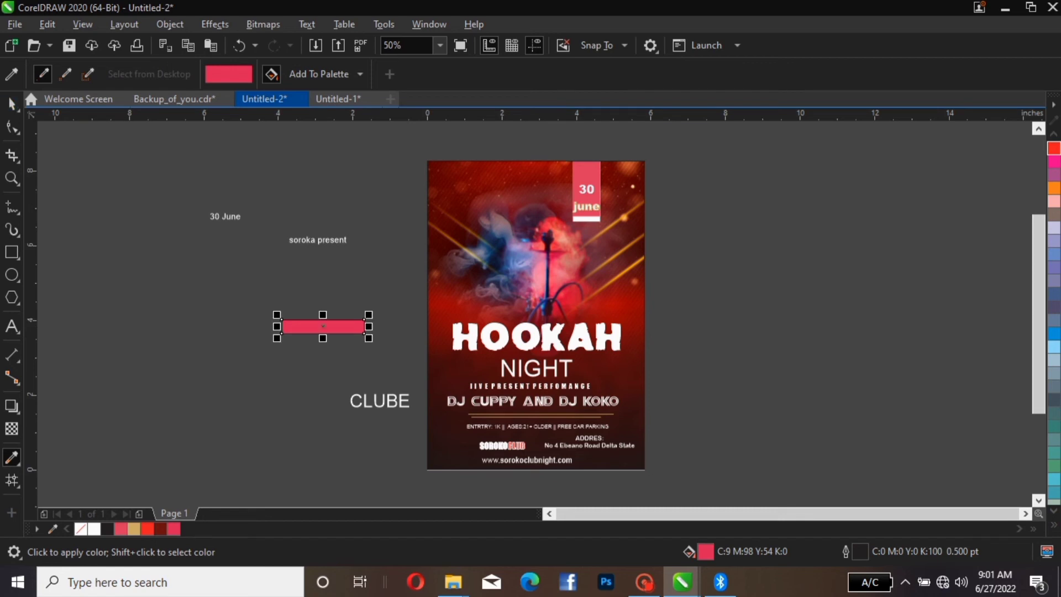
# Step: Place the pink bar directly above the start of HOOKAH and remove its outline
pyautogui.moveTo(339, 333); pyautogui.dragTo(514, 320)
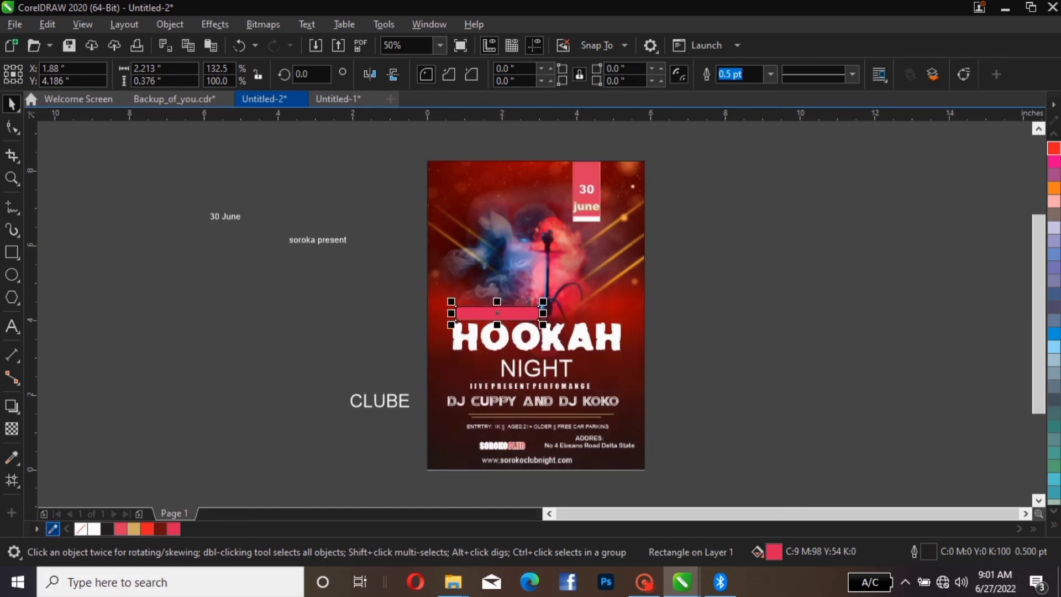
pyautogui.rightClick(81, 528)
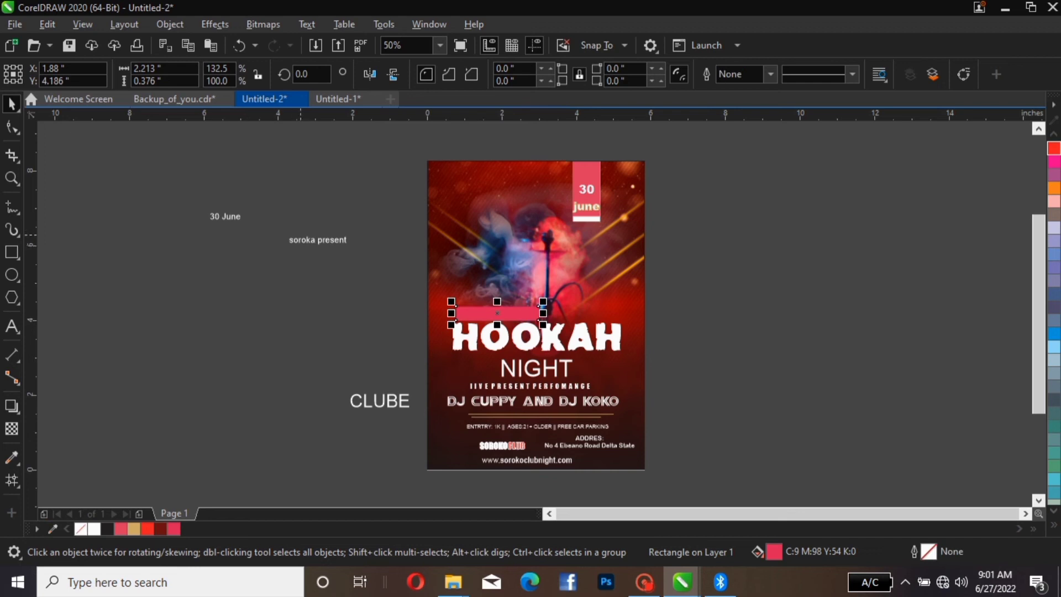
# Step: Move the "soroka present" text onto the pink bar above HOOKAH, roughly centred within it
pyautogui.click(318, 240)
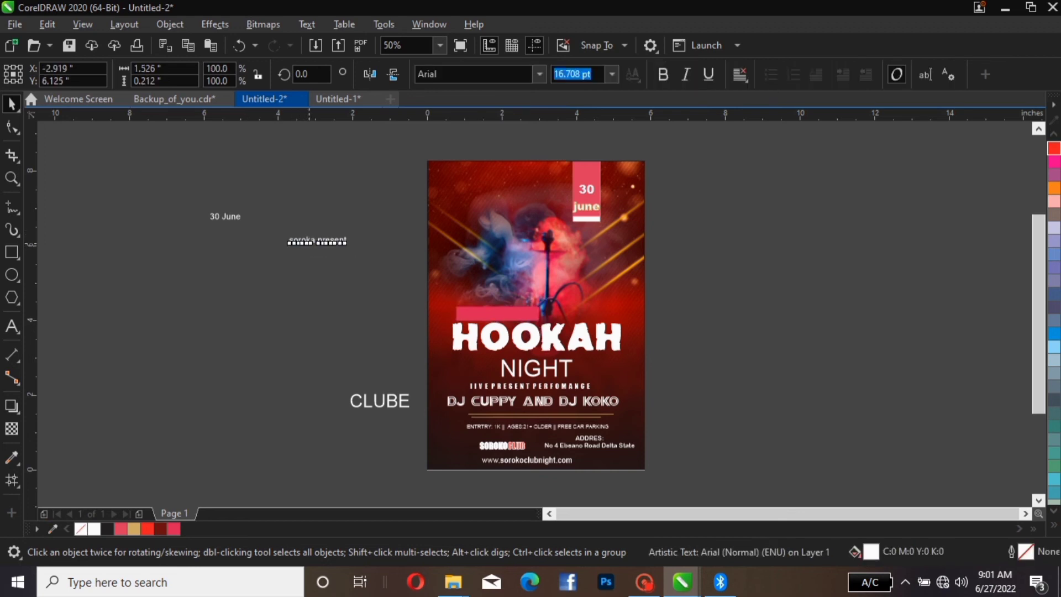
pyautogui.moveTo(318, 241); pyautogui.dragTo(497, 320)
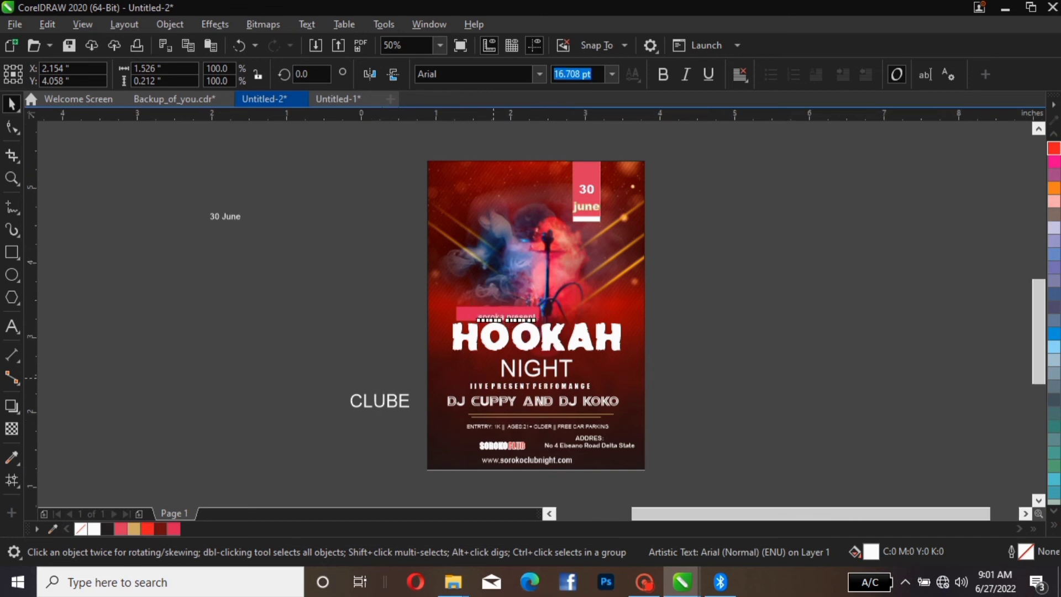
pyautogui.scroll(1, 493, 377)
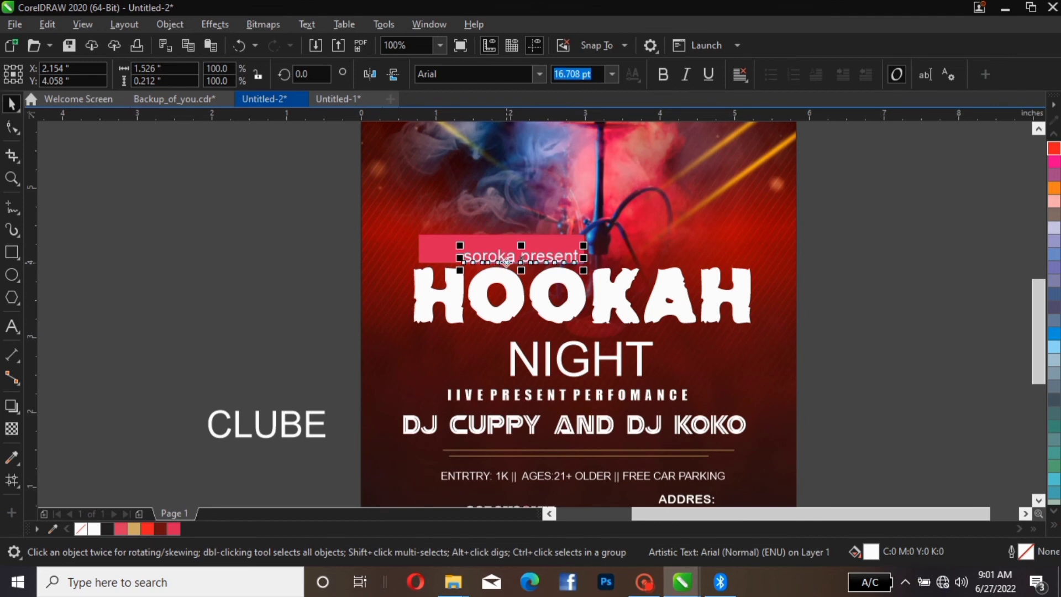
pyautogui.moveTo(505, 262); pyautogui.dragTo(487, 251)
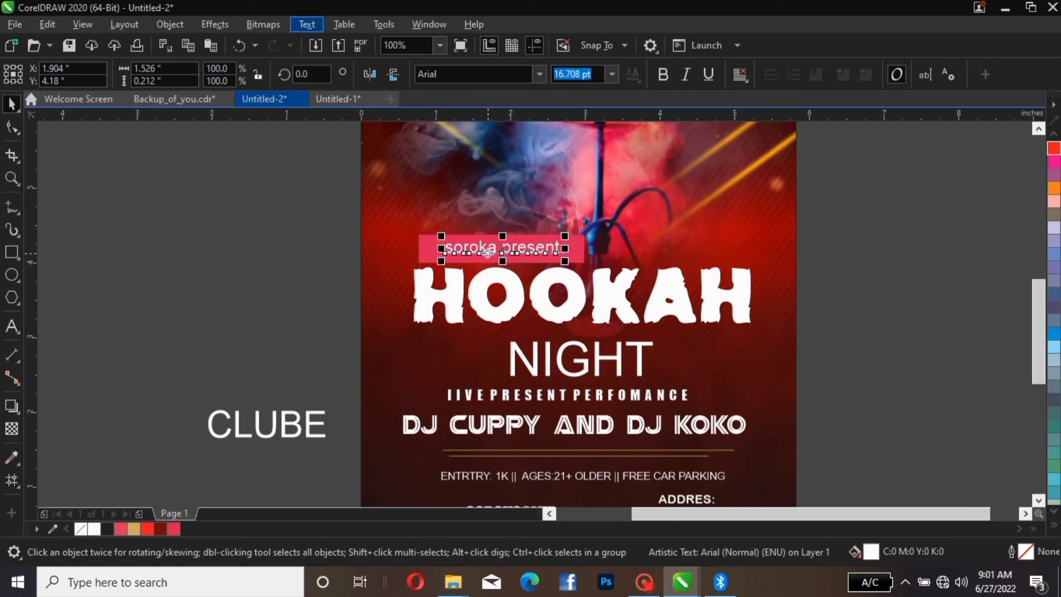
# Step: Convert the "soroka present" text to UPPERCASE
pyautogui.click(307, 24)
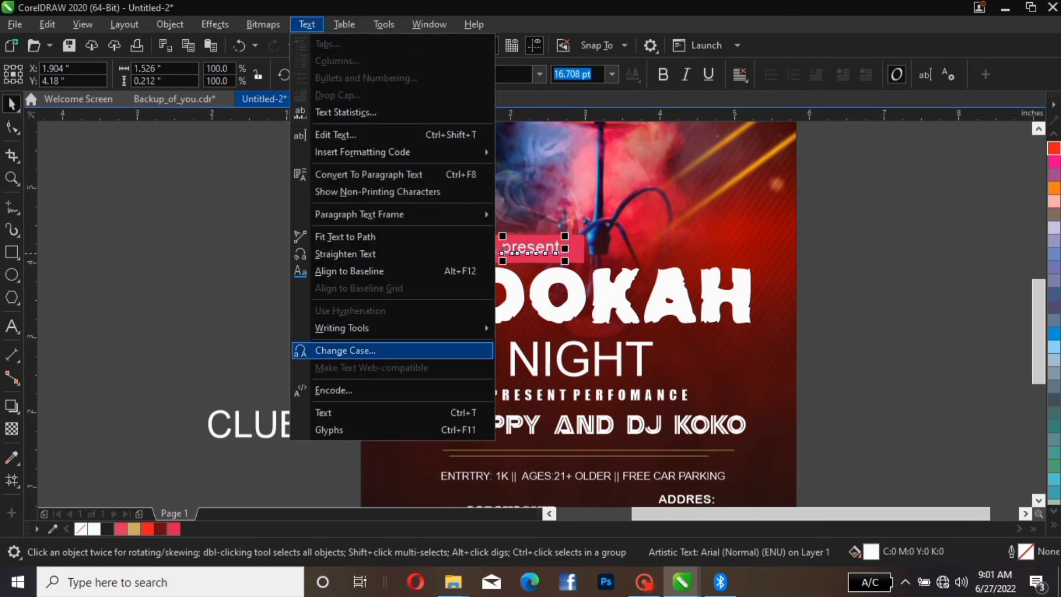
pyautogui.click(344, 350)
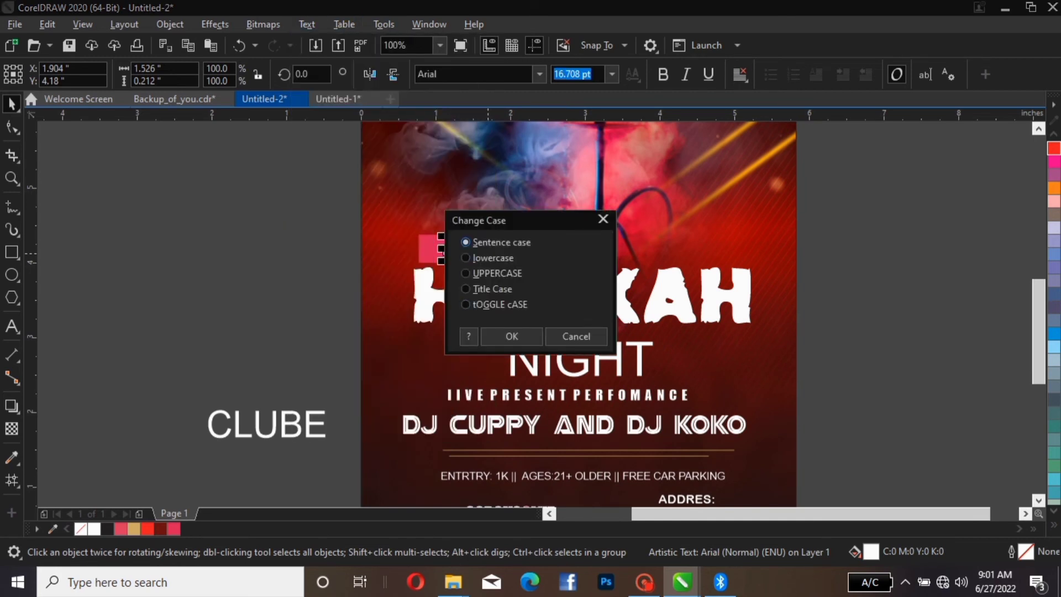
pyautogui.click(490, 274)
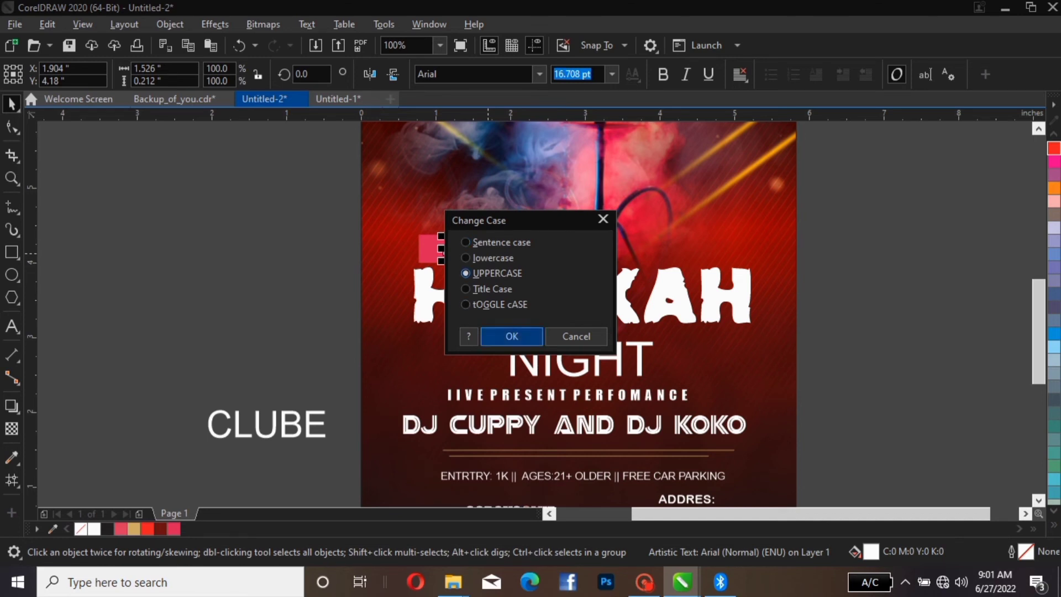
pyautogui.click(511, 336)
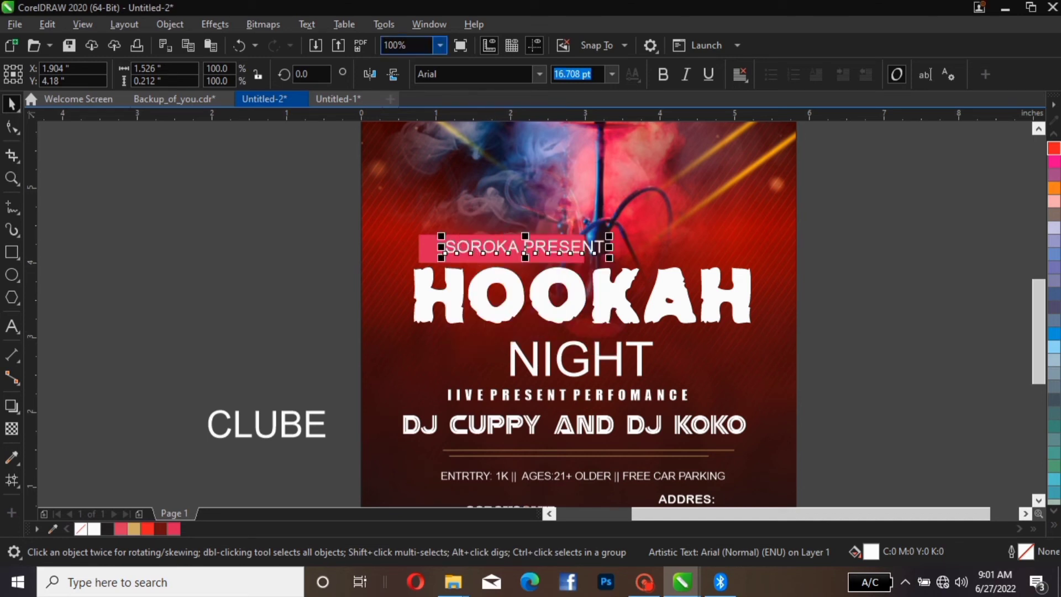
# Step: Change the SOROKA PRESENT text to the Impact font and shift it slightly left and down on the pink bar
pyautogui.click(539, 73)
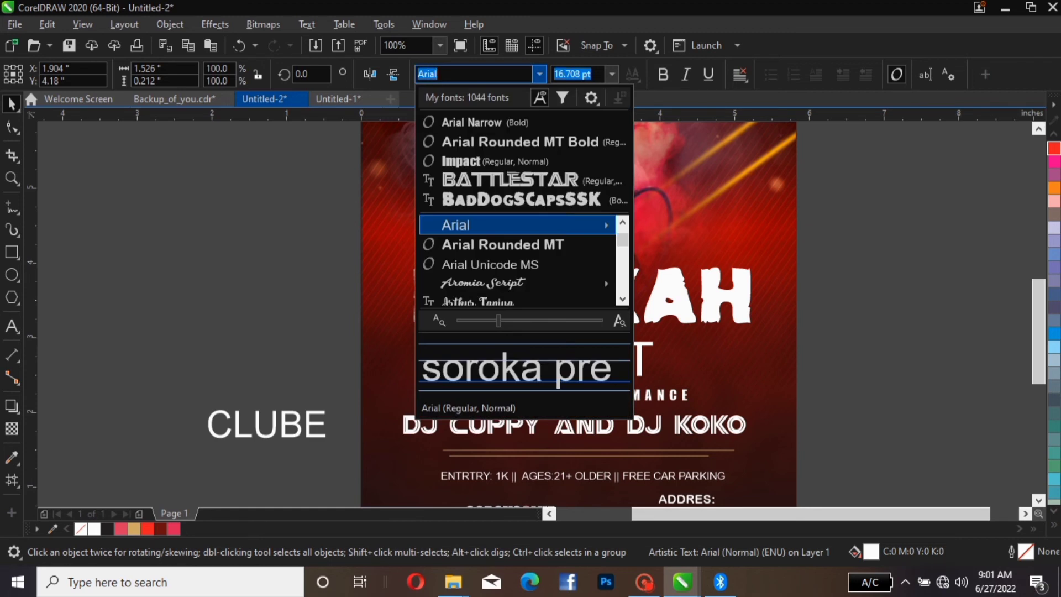
pyautogui.moveTo(517, 284)
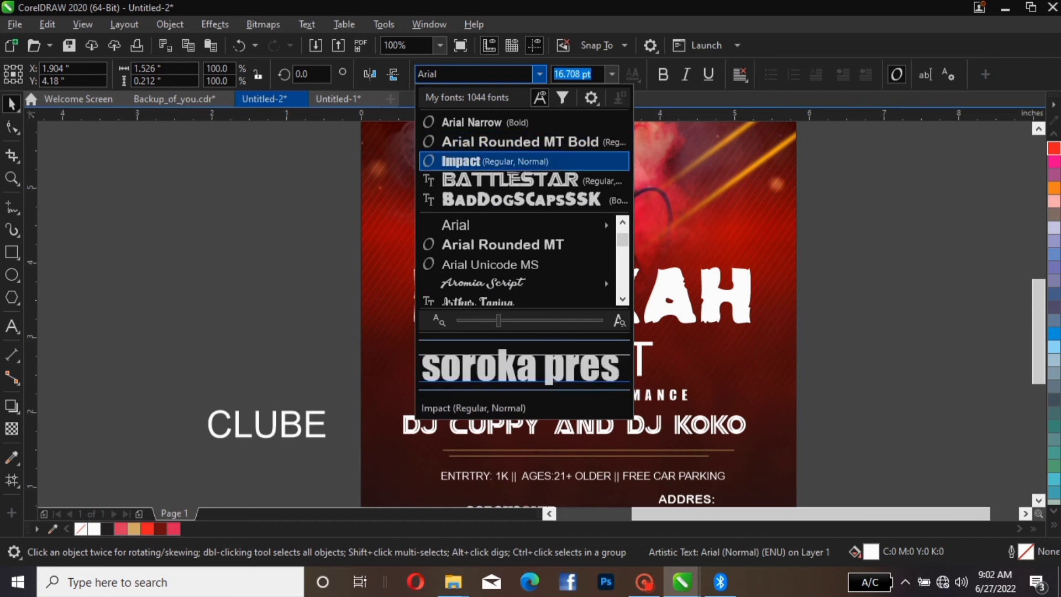
pyautogui.click(497, 161)
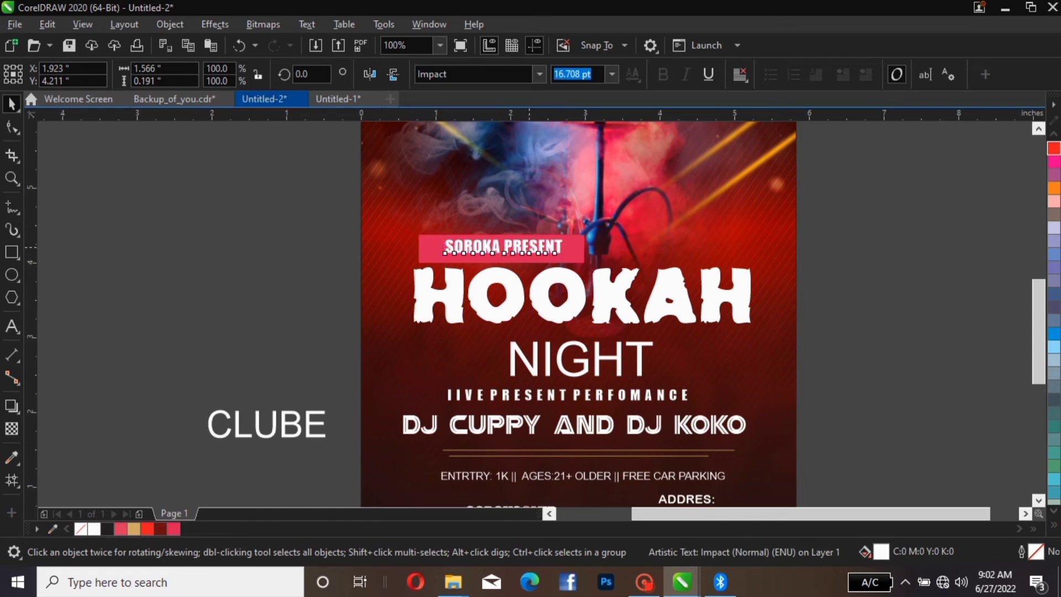
pyautogui.moveTo(500, 246); pyautogui.dragTo(489, 251)
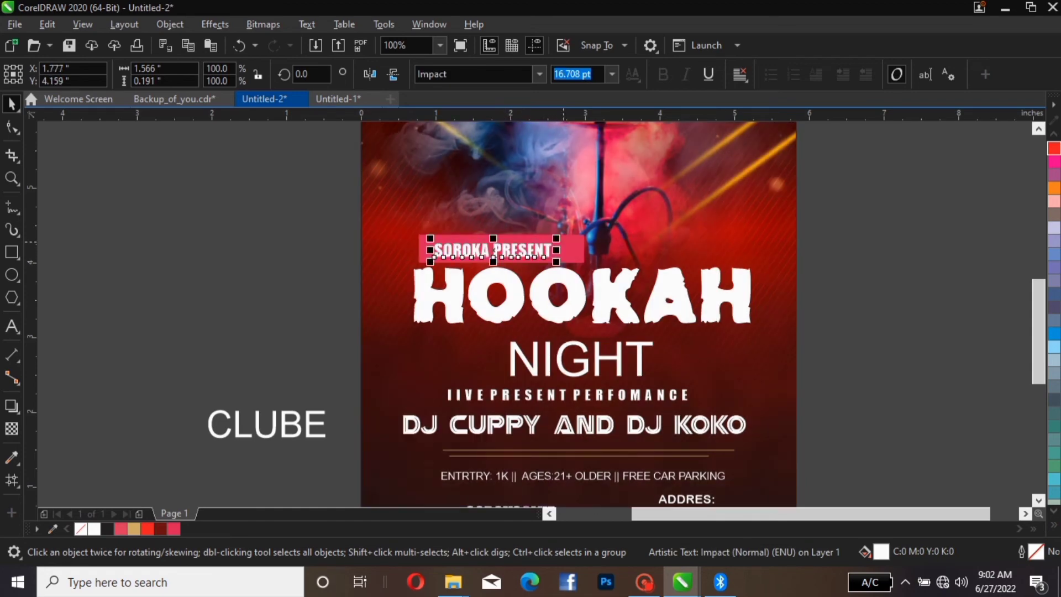
# Step: Shrink the pink bar around the SOROKA PRESENT text to about 1.615 by 0.188 inches
pyautogui.click(575, 249)
pyautogui.moveTo(583, 250); pyautogui.dragTo(553, 250)
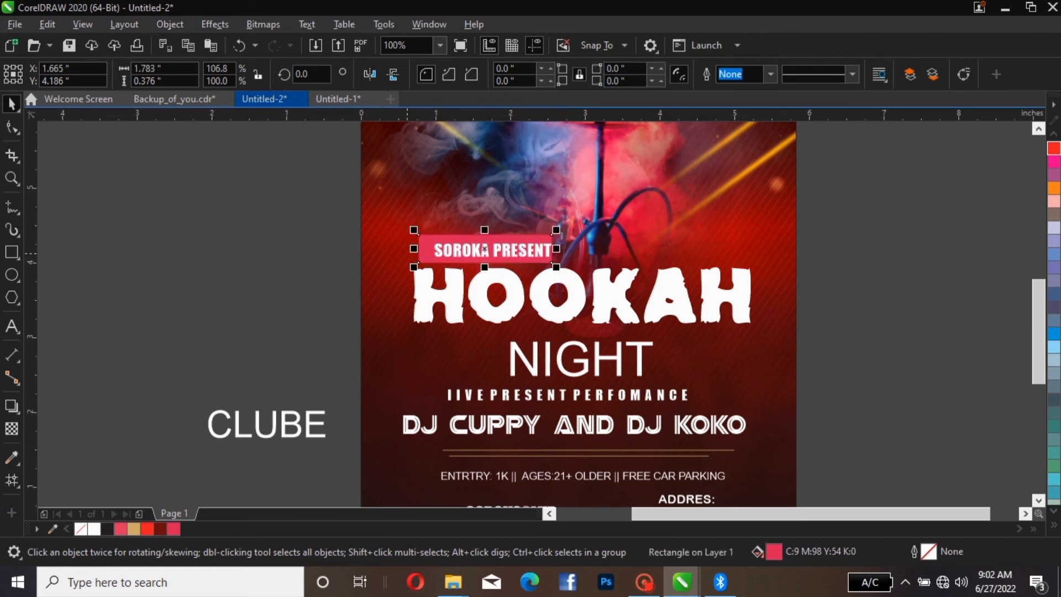
pyautogui.moveTo(413, 248); pyautogui.dragTo(426, 249)
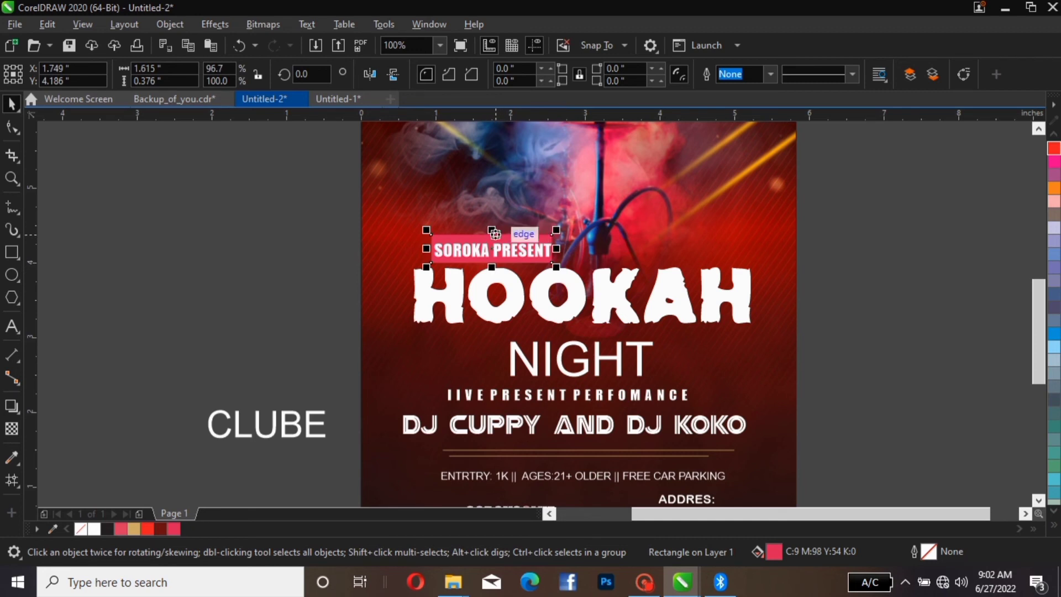
pyautogui.moveTo(492, 231); pyautogui.dragTo(492, 248)
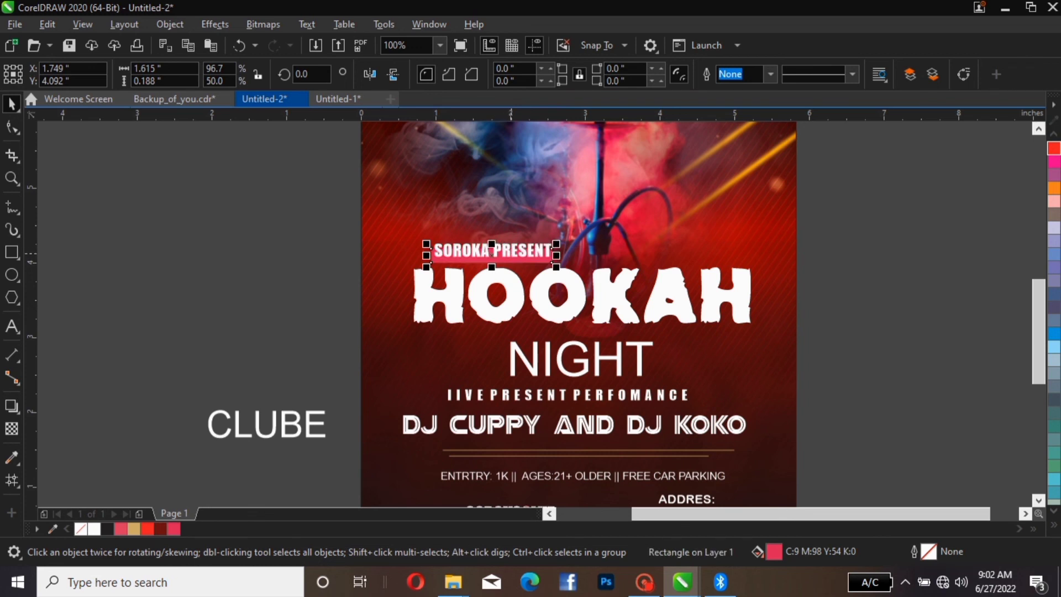
# Step: Nudge the pink bar vertically until it sits evenly behind the SOROKA PRESENT text
pyautogui.press('Down')
pyautogui.press('Down')
pyautogui.press('Down')
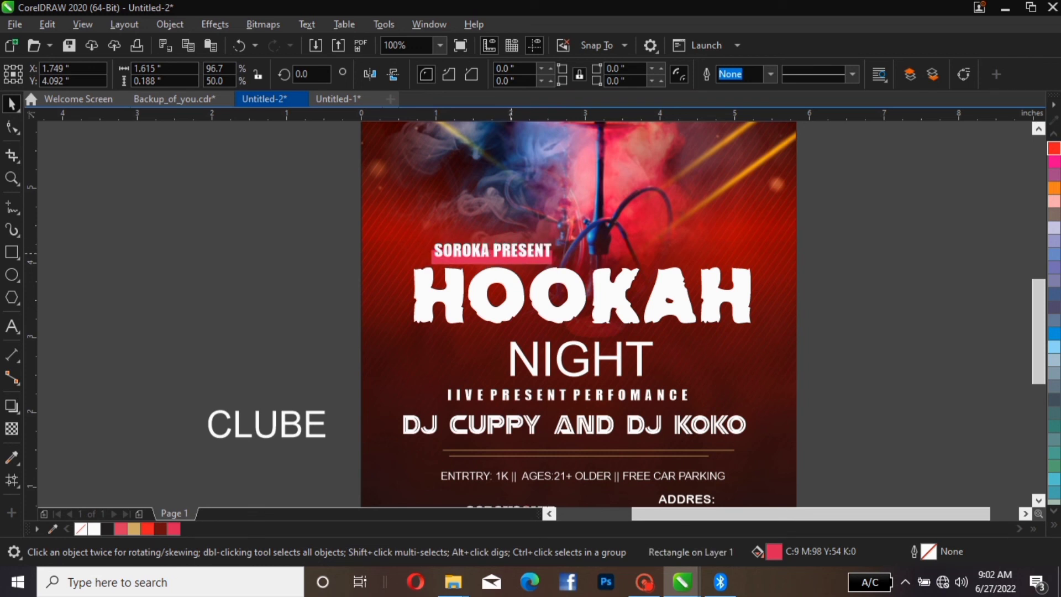
pyautogui.press('Down')
pyautogui.press('Up')
pyautogui.press('Up')
pyautogui.press('Up')
pyautogui.press('Up')
pyautogui.press('Up')
pyautogui.press('Up')
pyautogui.press('Up')
pyautogui.press('Up')
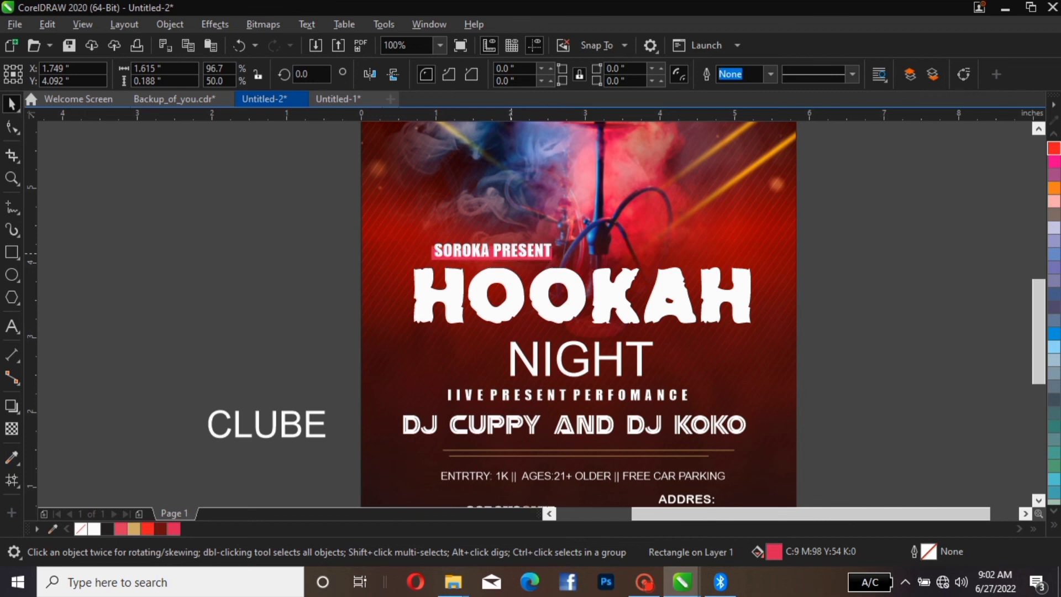
pyautogui.press('Up')
pyautogui.press('Up')
pyautogui.press('Up')
pyautogui.press('Up')
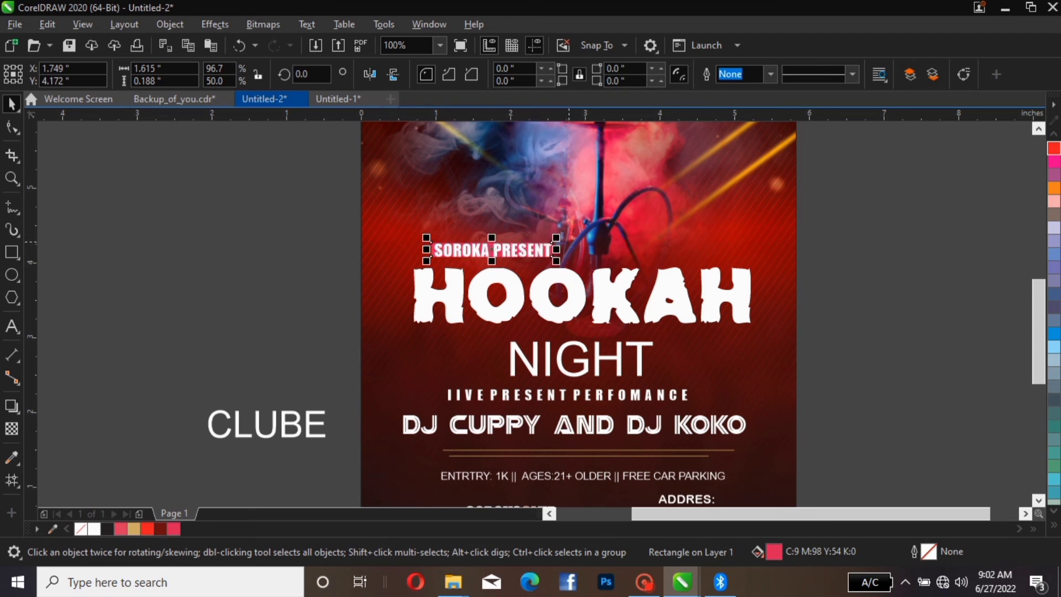
# Step: Scale the SOROKA PRESENT text and its bar together to 112% and move them directly above the start of HOOKAH
pyautogui.moveTo(349, 221); pyautogui.dragTo(560, 295)
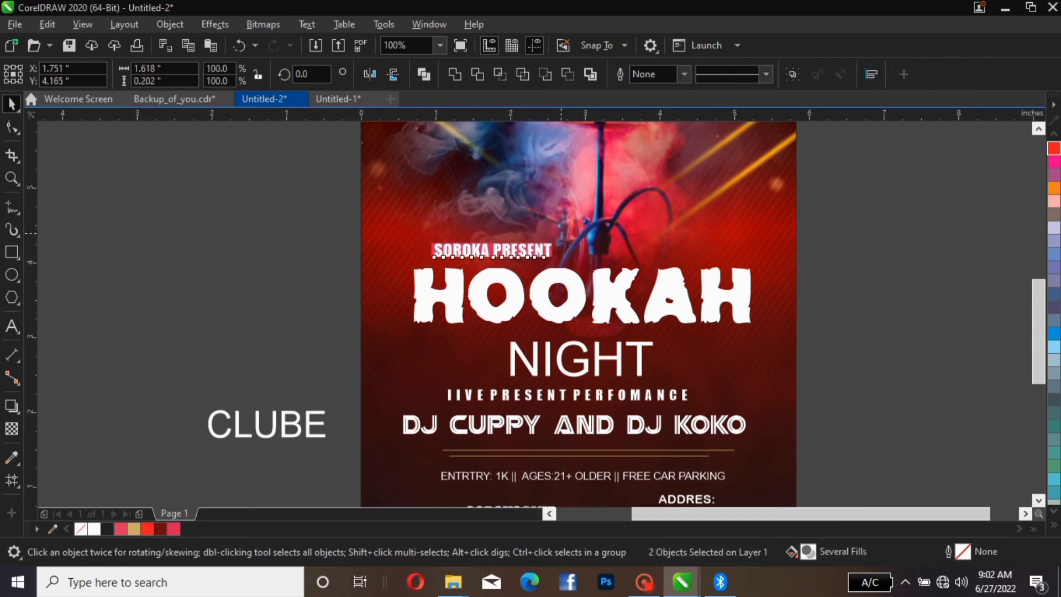
pyautogui.moveTo(561, 233); pyautogui.dragTo(575, 228)
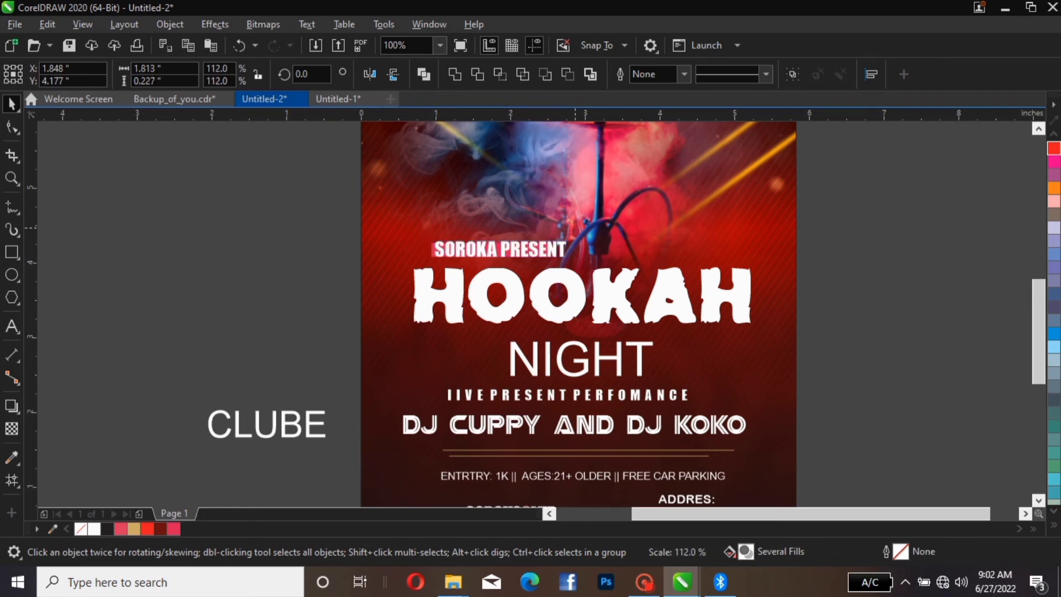
pyautogui.moveTo(517, 247); pyautogui.dragTo(504, 255)
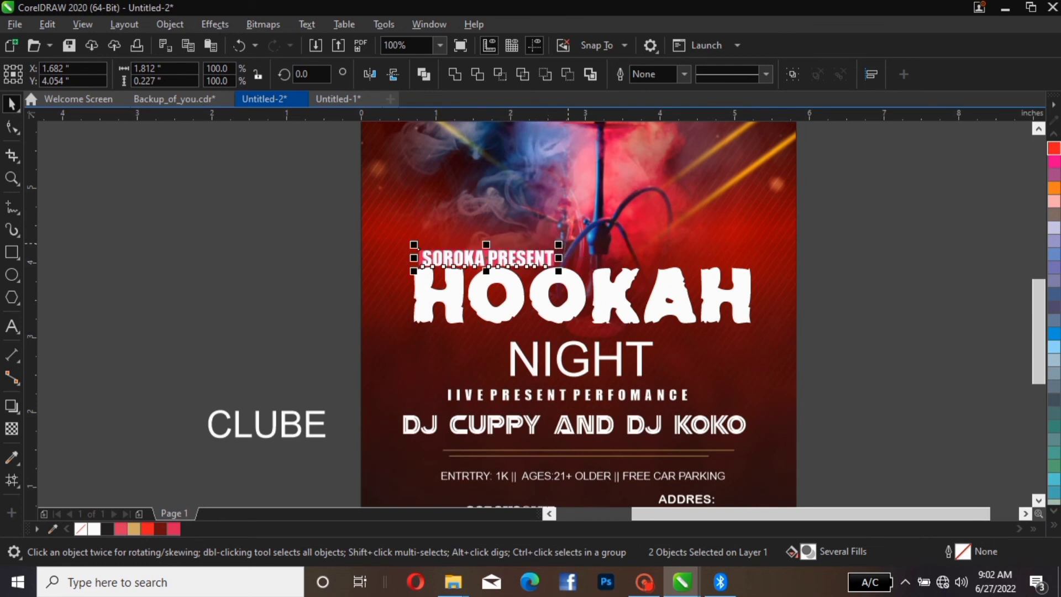
pyautogui.press('Escape')
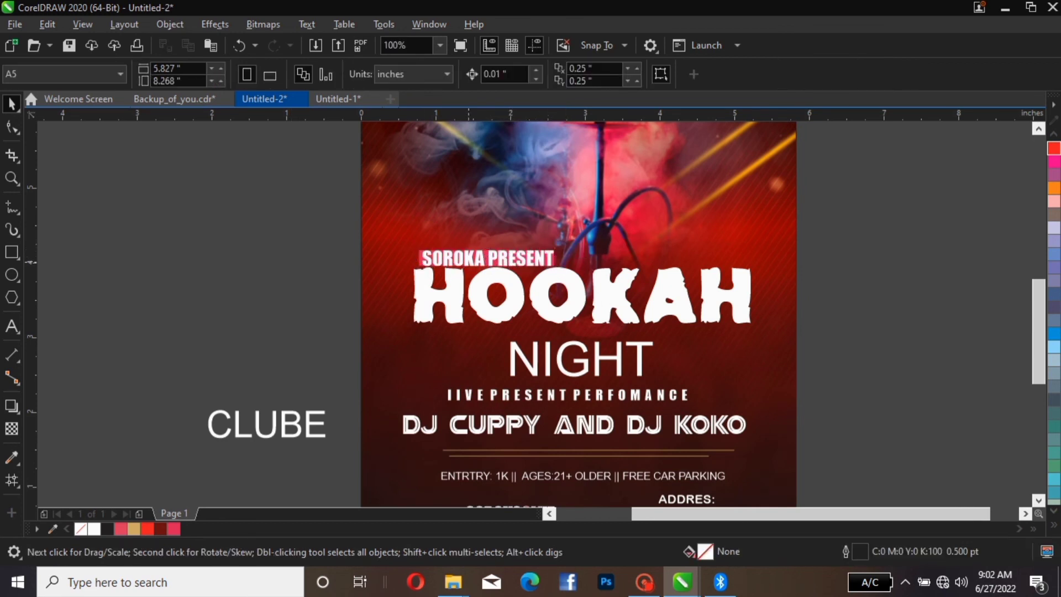
# Step: Reduce the SOROKA PRESENT text's font size to 16 pt so it fits inside the pink bar
pyautogui.click(488, 259)
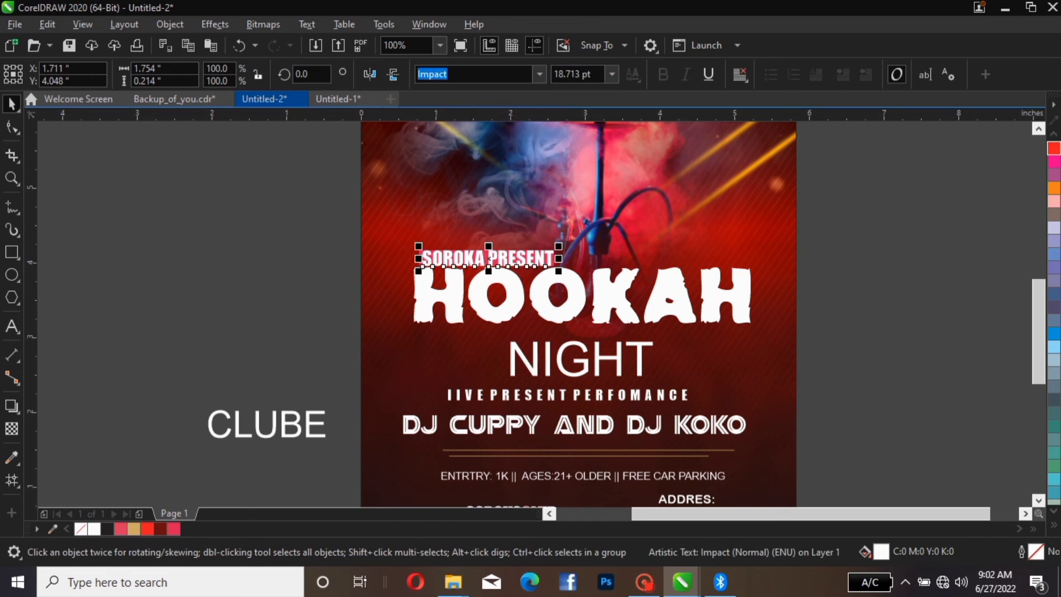
pyautogui.click(575, 74)
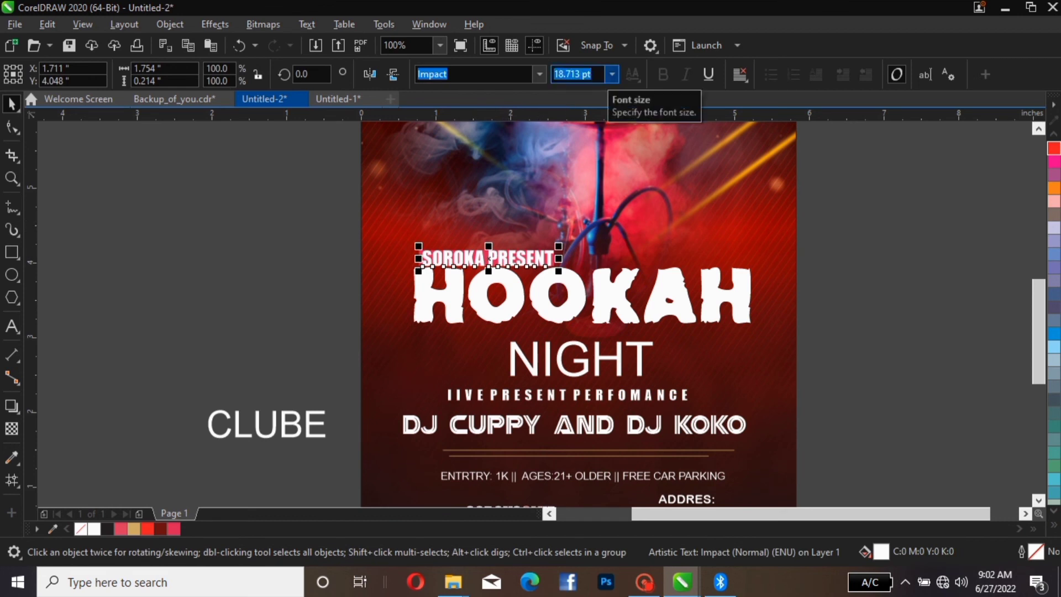
pyautogui.write('18')
pyautogui.press('Return')
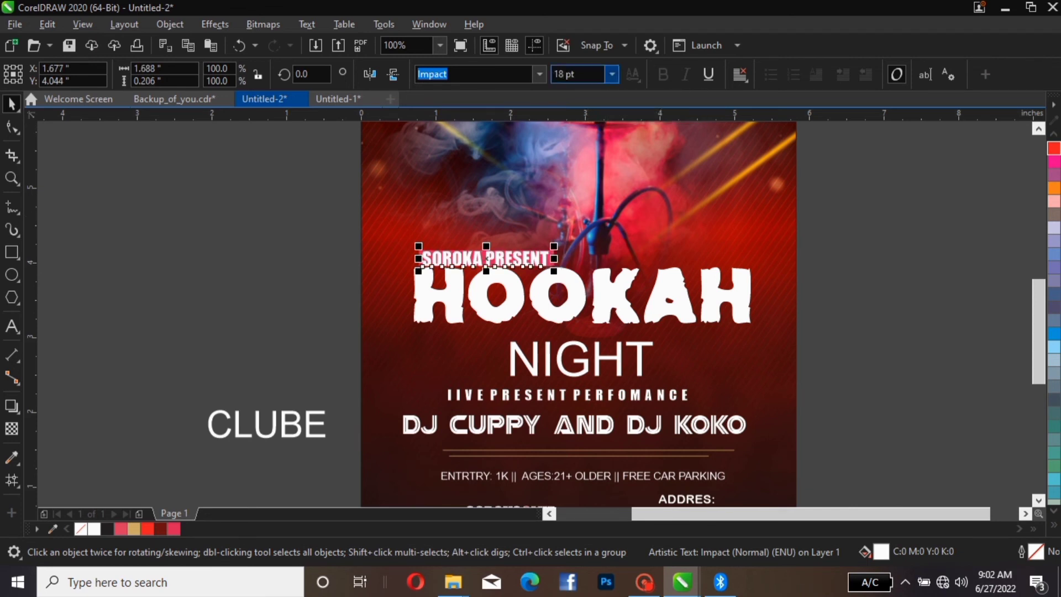
pyautogui.click(577, 74)
pyautogui.write('17')
pyautogui.press('Return')
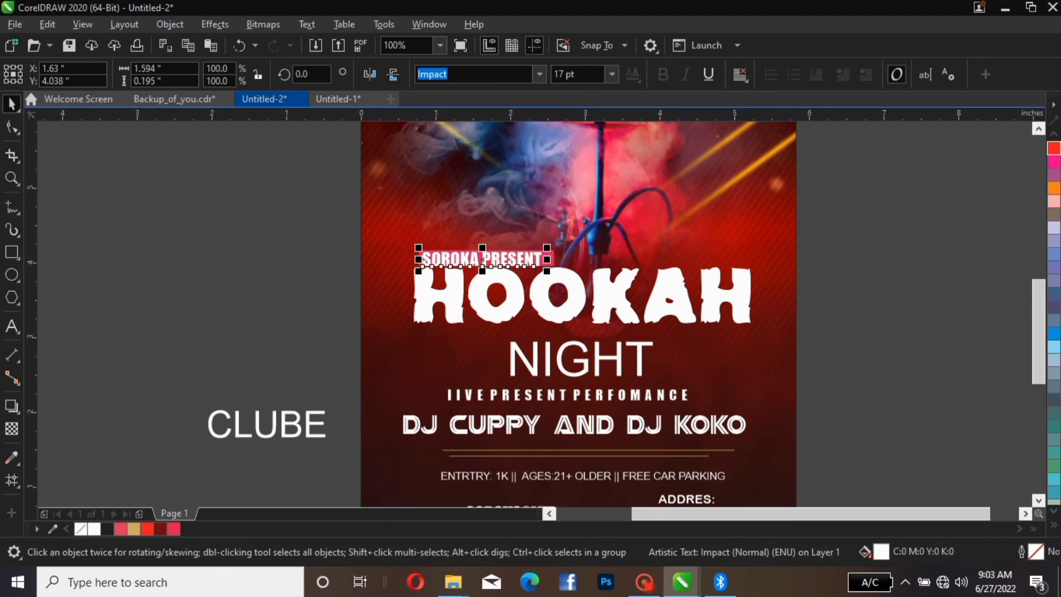
pyautogui.click(576, 74)
pyautogui.moveTo(576, 74); pyautogui.dragTo(553, 74)
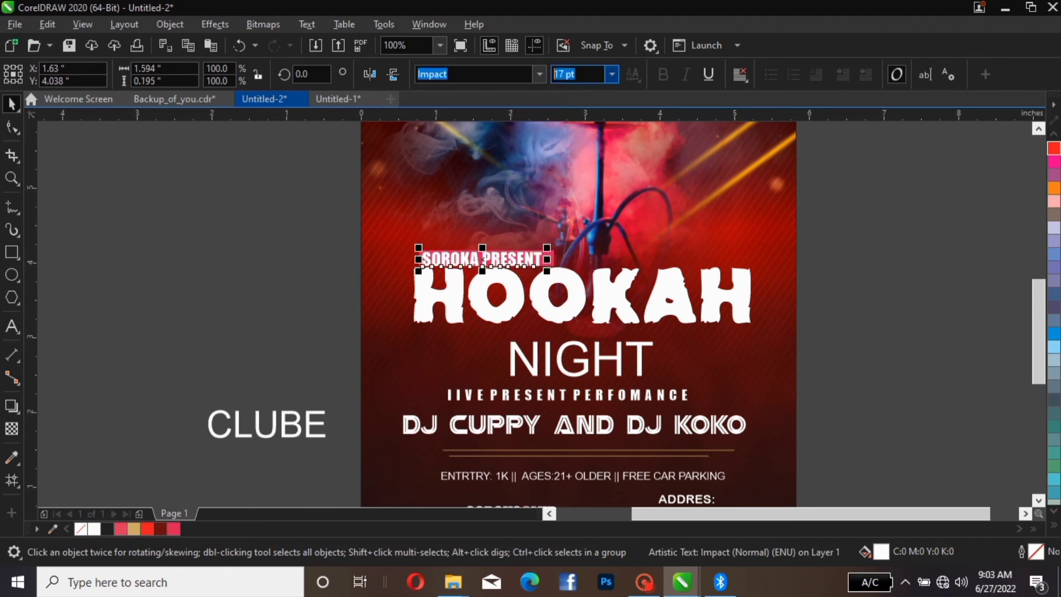
pyautogui.write('16')
pyautogui.press('Return')
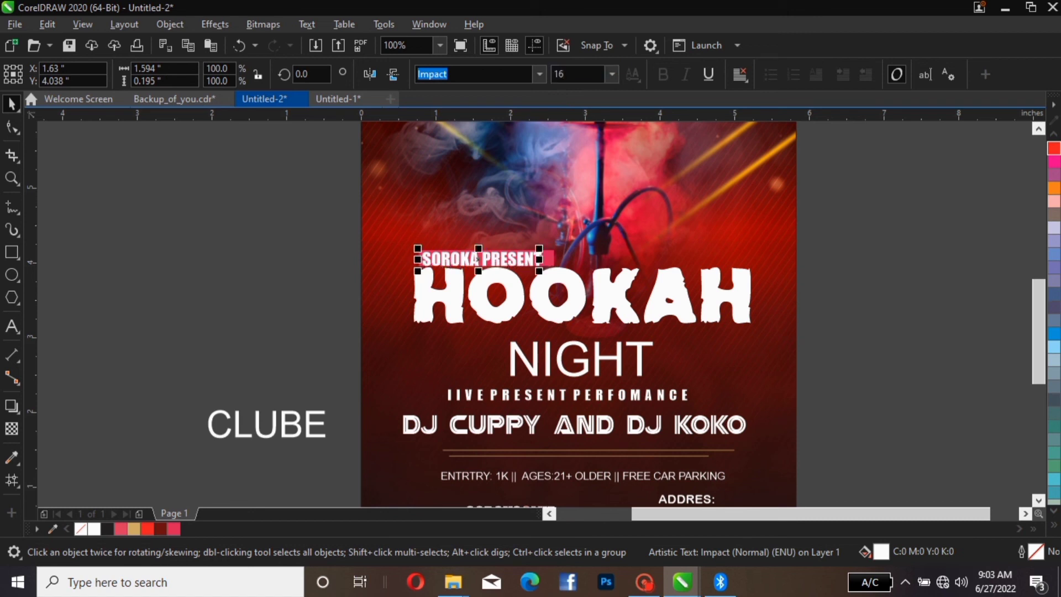
pyautogui.press('Escape')
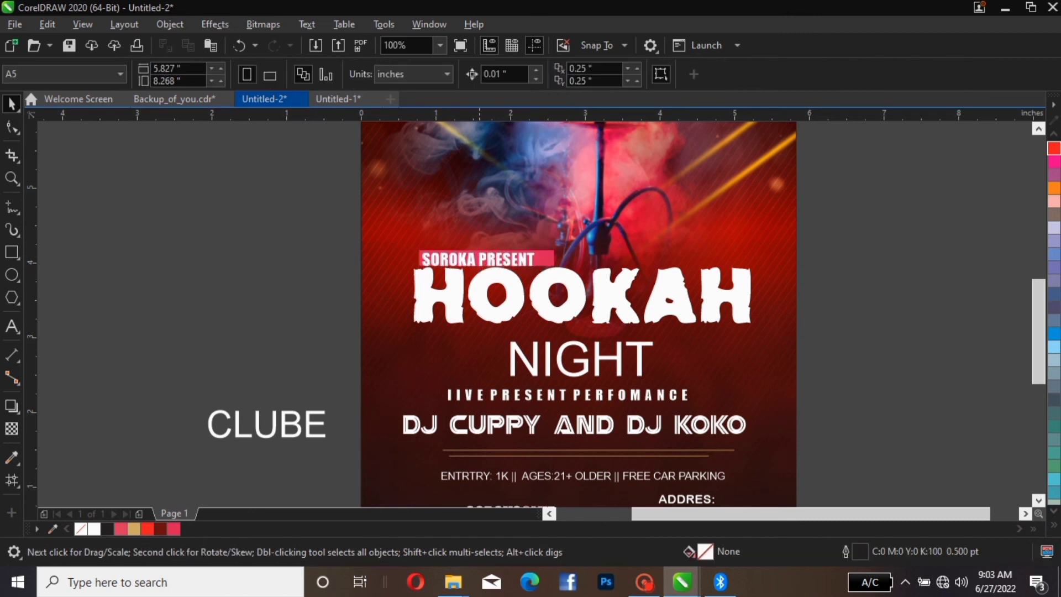
# Step: Give only the word PRESENT on the pink bar a gold outline
pyautogui.click(495, 261)
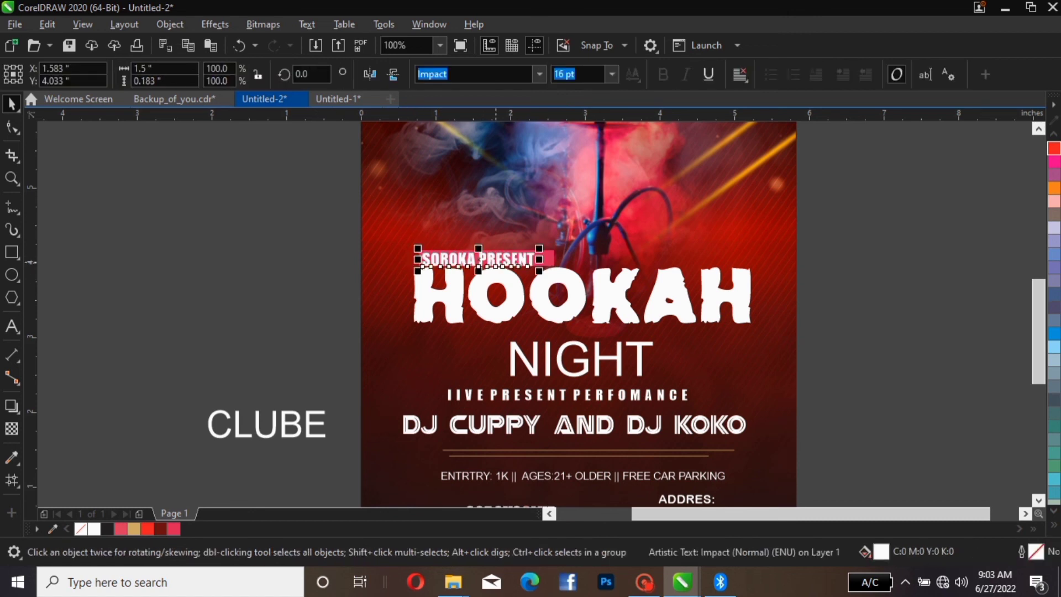
pyautogui.doubleClick(478, 260)
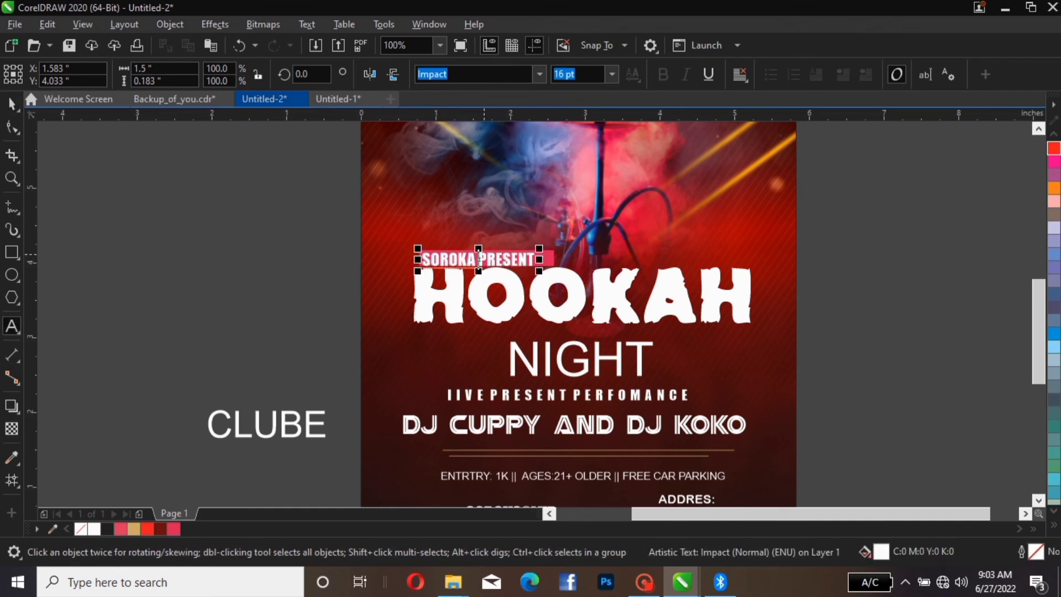
pyautogui.moveTo(479, 260); pyautogui.dragTo(537, 260)
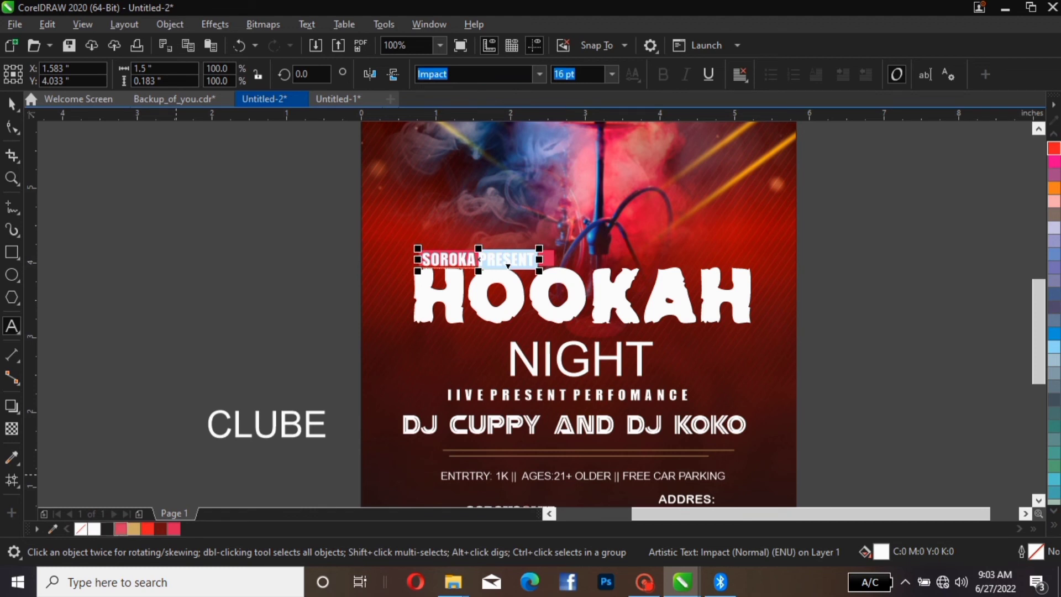
pyautogui.click(134, 529)
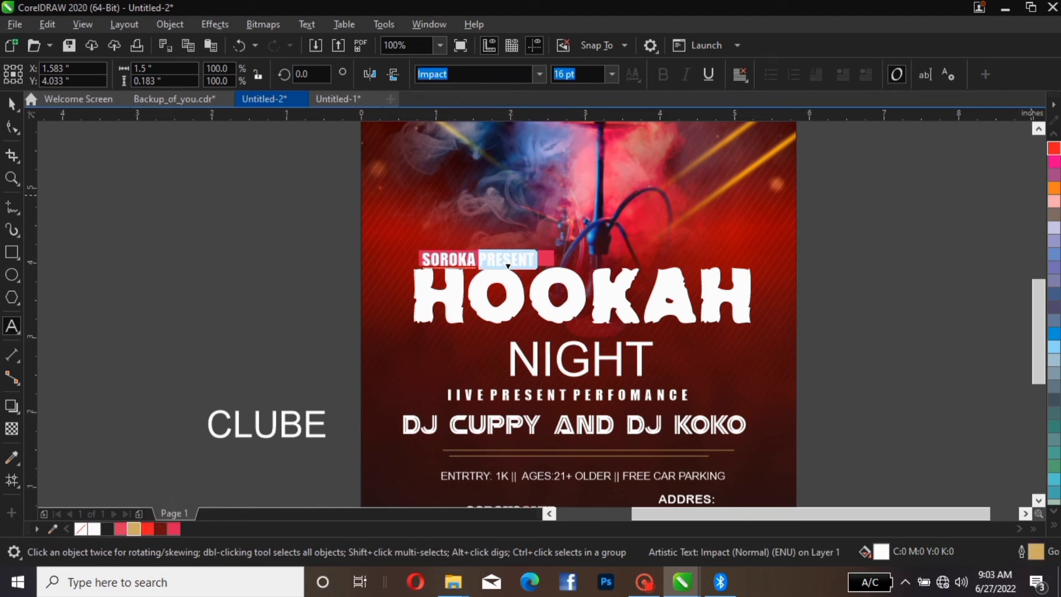
pyautogui.click(11, 103)
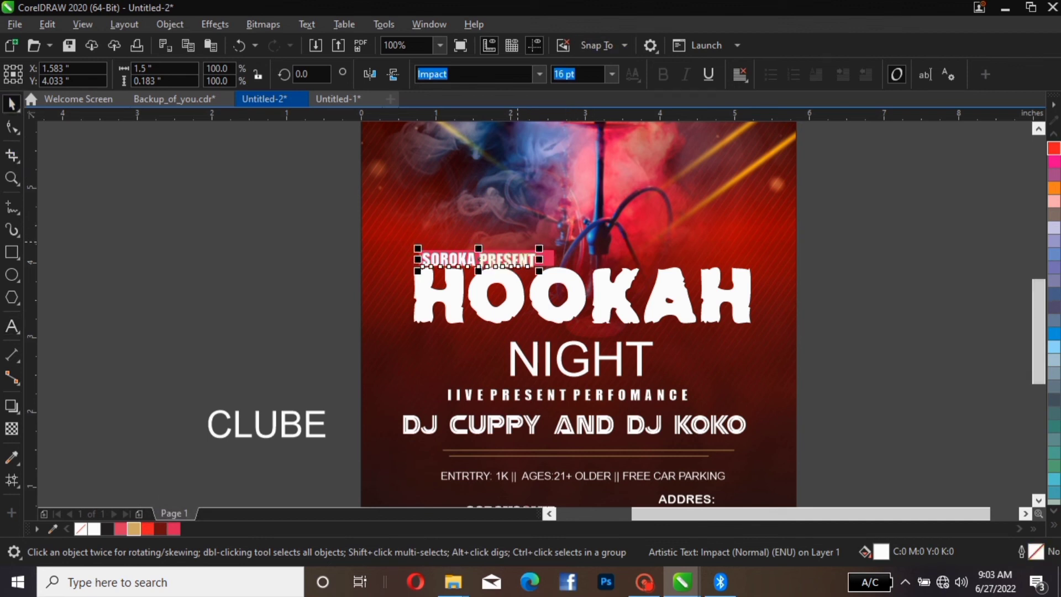
# Step: Fill the word PRESENT on the pink bar with gold and give it a white outline
pyautogui.doubleClick(478, 259)
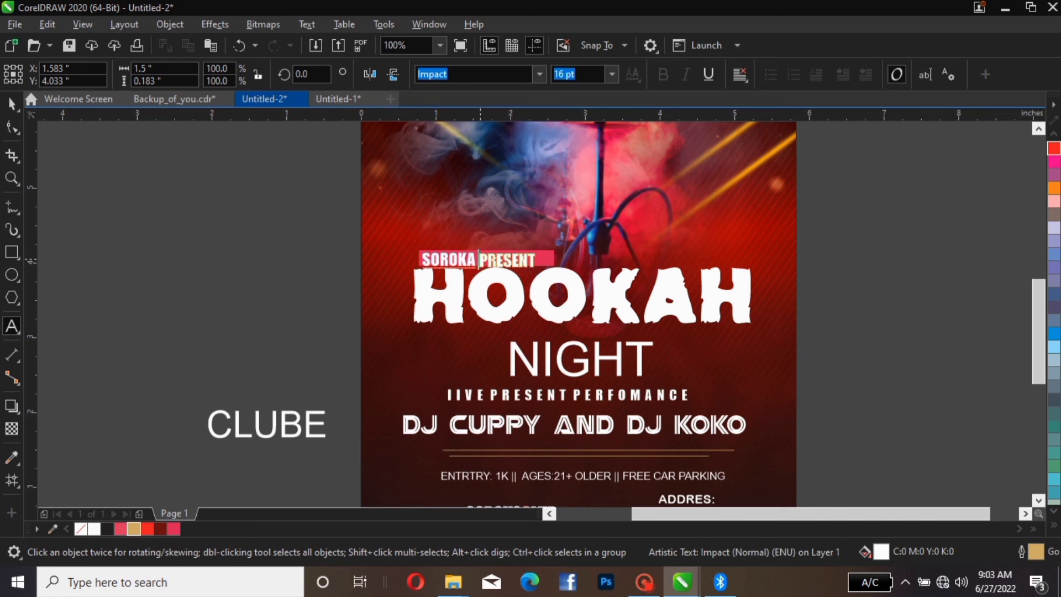
pyautogui.click(479, 259)
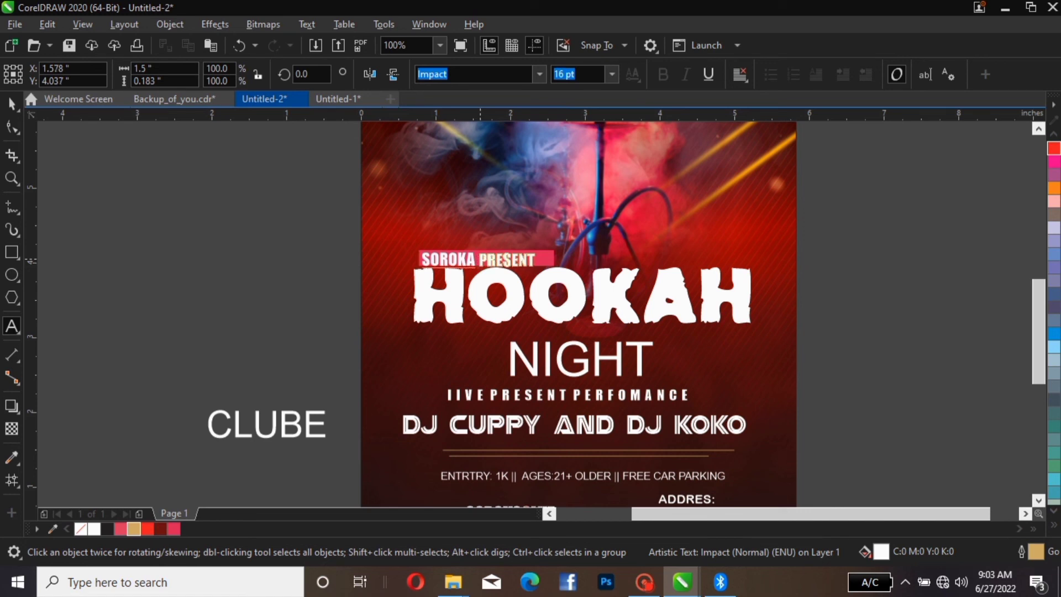
pyautogui.doubleClick(508, 259)
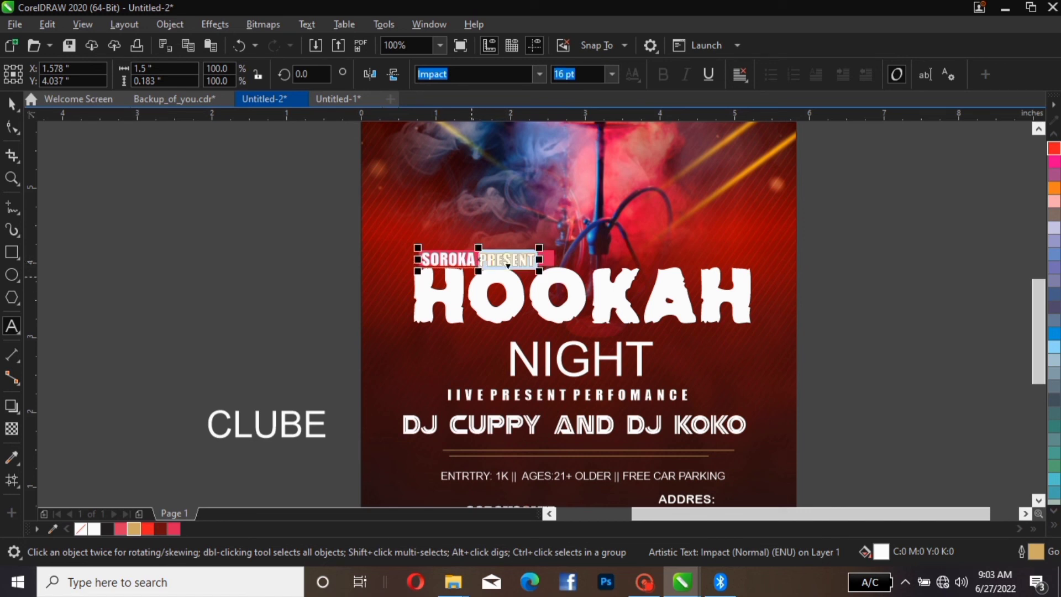
pyautogui.click(133, 529)
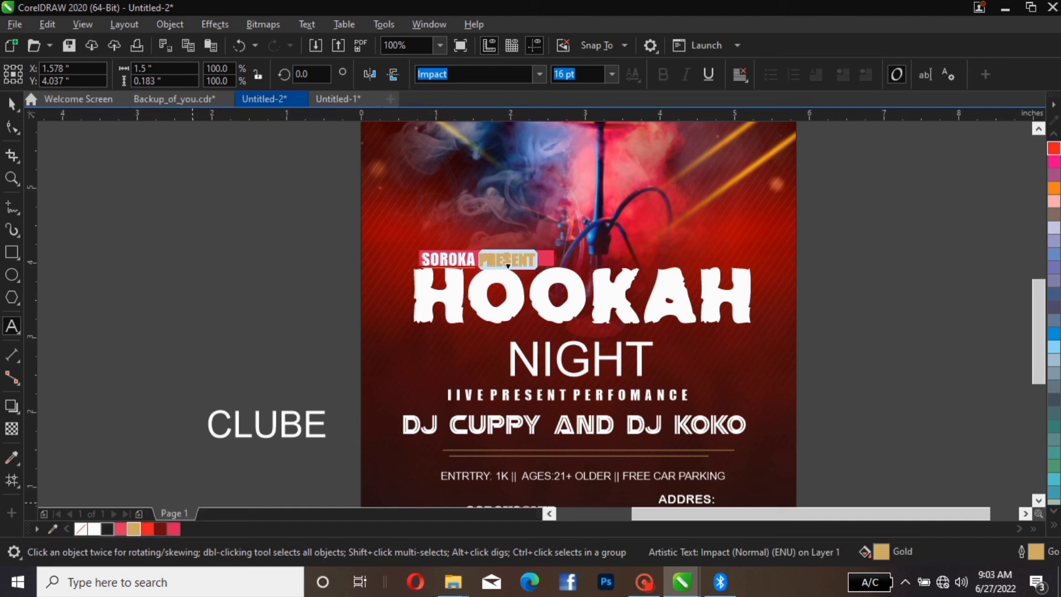
pyautogui.rightClick(94, 529)
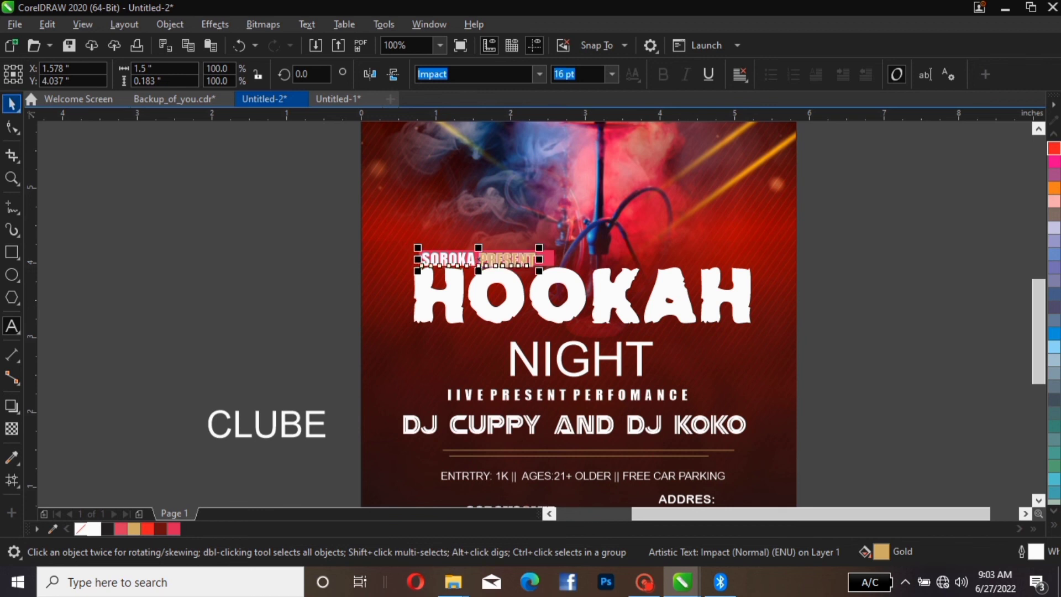
pyautogui.click(12, 103)
pyautogui.click(177, 284)
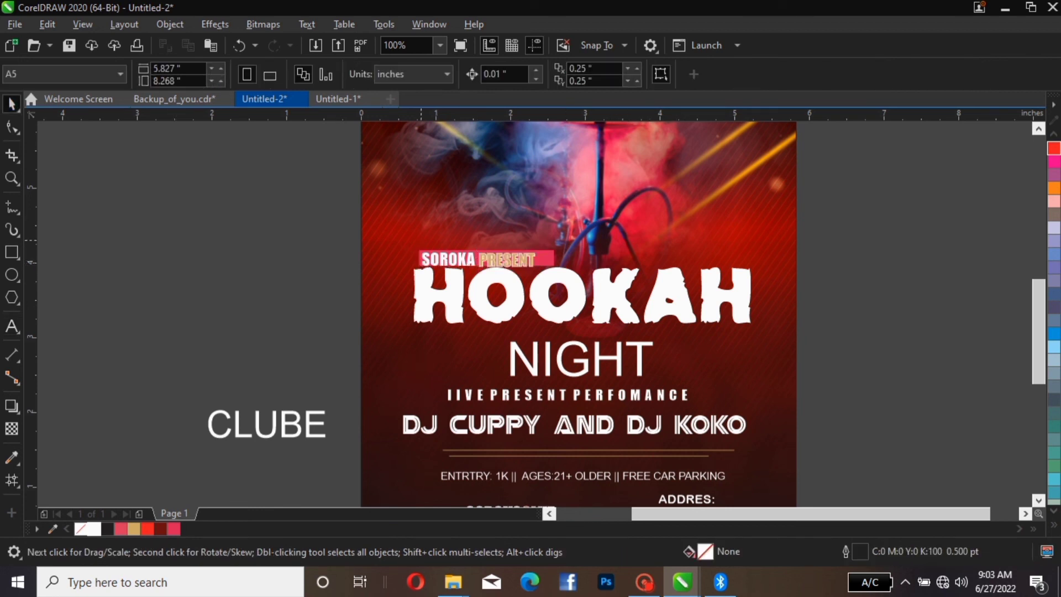
# Step: Nudge the SOROKA PRESENT text and its pink bar together slightly to the right above HOOKAH
pyautogui.moveTo(335, 234); pyautogui.dragTo(554, 265)
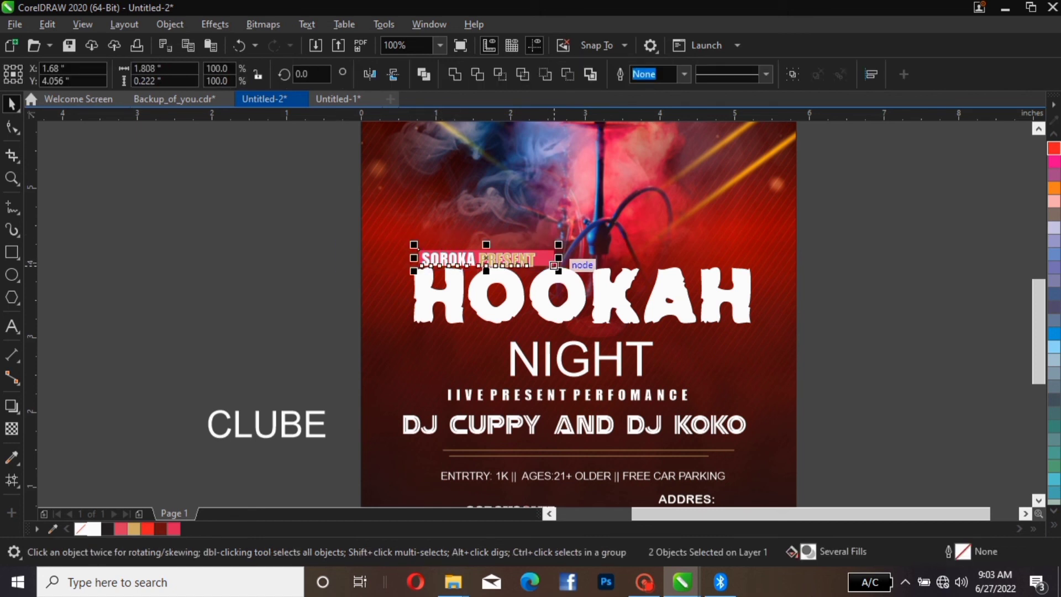
pyautogui.hotkey('ctrl', 'g')
pyautogui.press('Right')
pyautogui.press('Right')
pyautogui.press('Right')
pyautogui.press('Right')
pyautogui.press('Right')
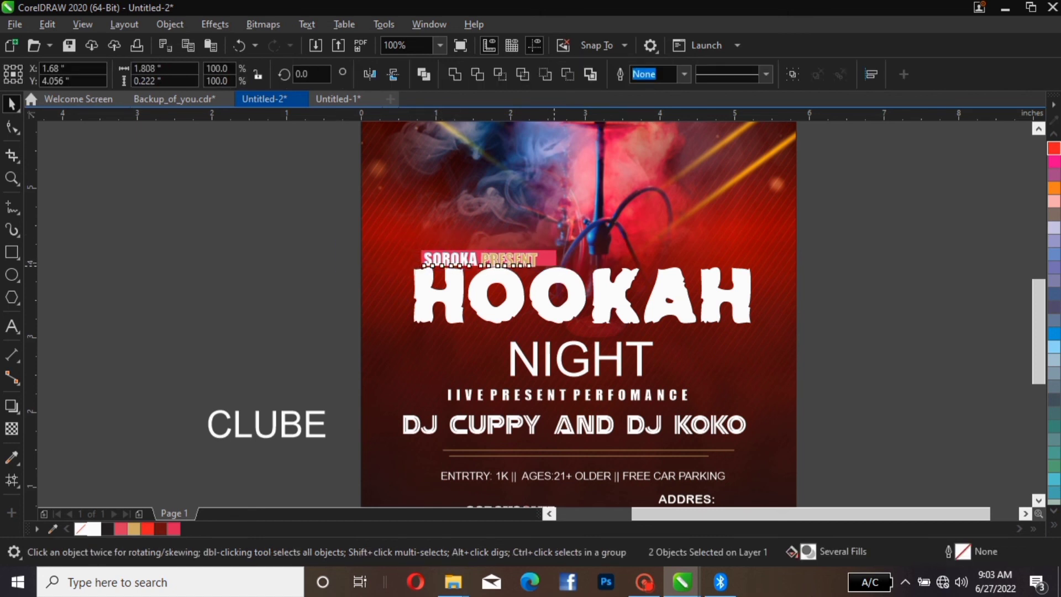
pyautogui.press('Right')
pyautogui.press('Right')
pyautogui.press('Right')
pyautogui.press('Right')
pyautogui.press('Right')
pyautogui.press('Right')
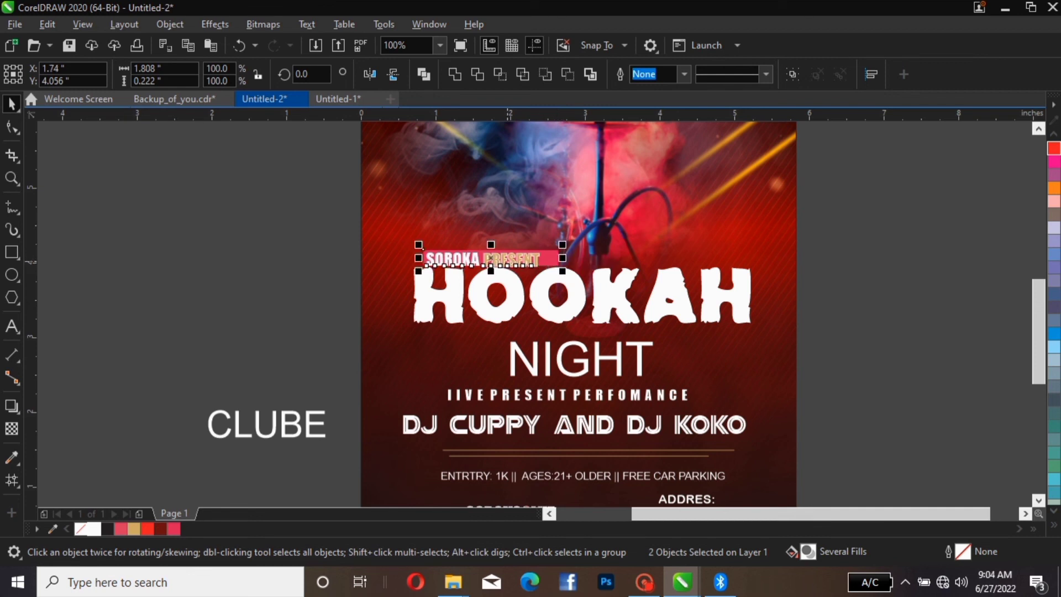
# Step: Nudge the SOROKA PRESENT text and its pink bar together to the left, toward the left edge of HOOKAH
pyautogui.press('Left')
pyautogui.press('Left')
pyautogui.press('Left')
pyautogui.press('Left')
pyautogui.press('Left')
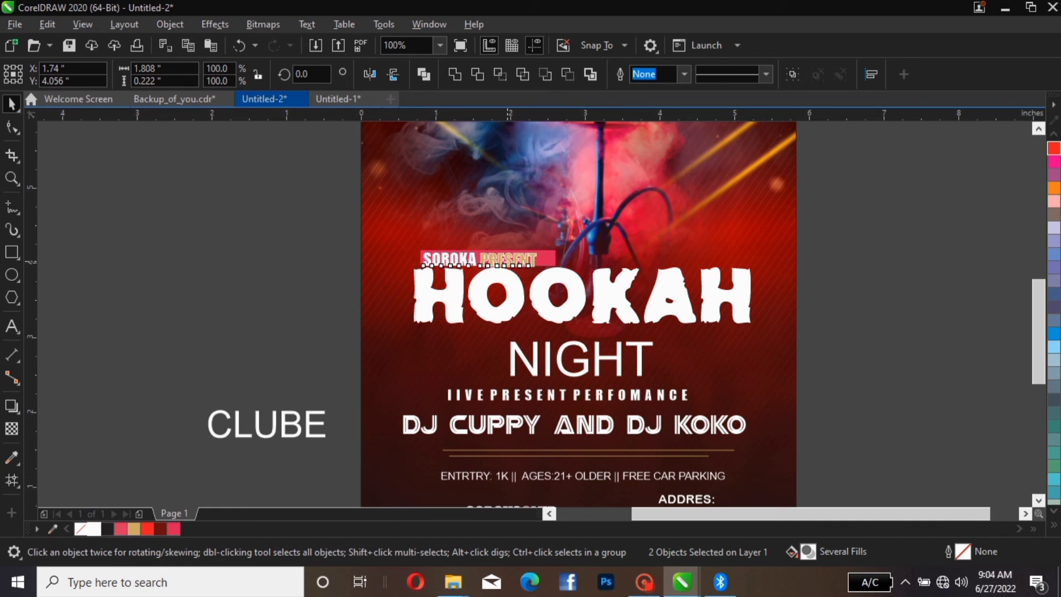
pyautogui.press('Left')
pyautogui.press('Left')
pyautogui.press('Left')
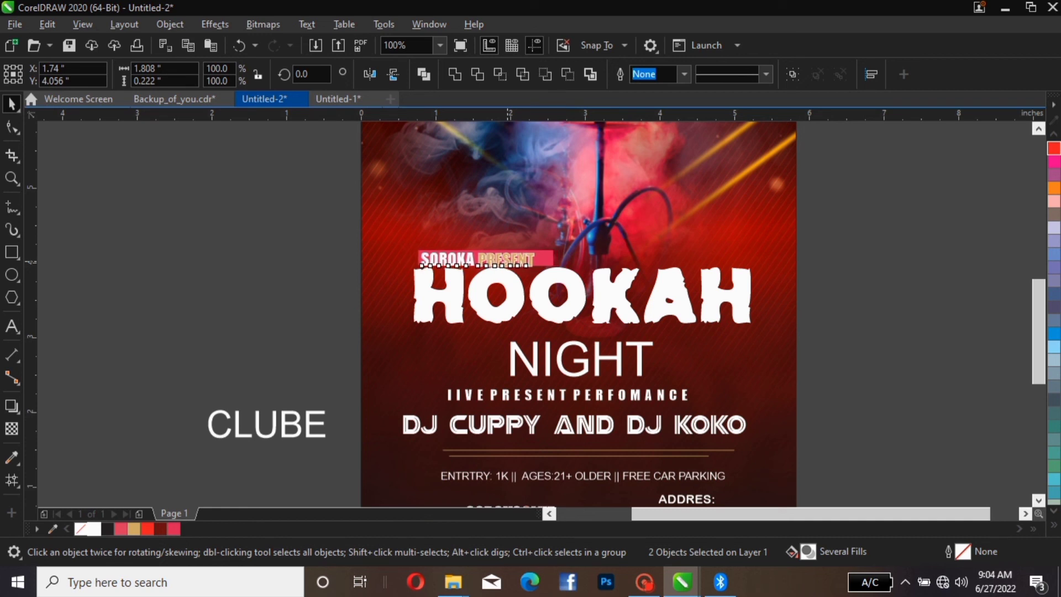
pyautogui.press('Left')
pyautogui.press('Left')
pyautogui.press('Left')
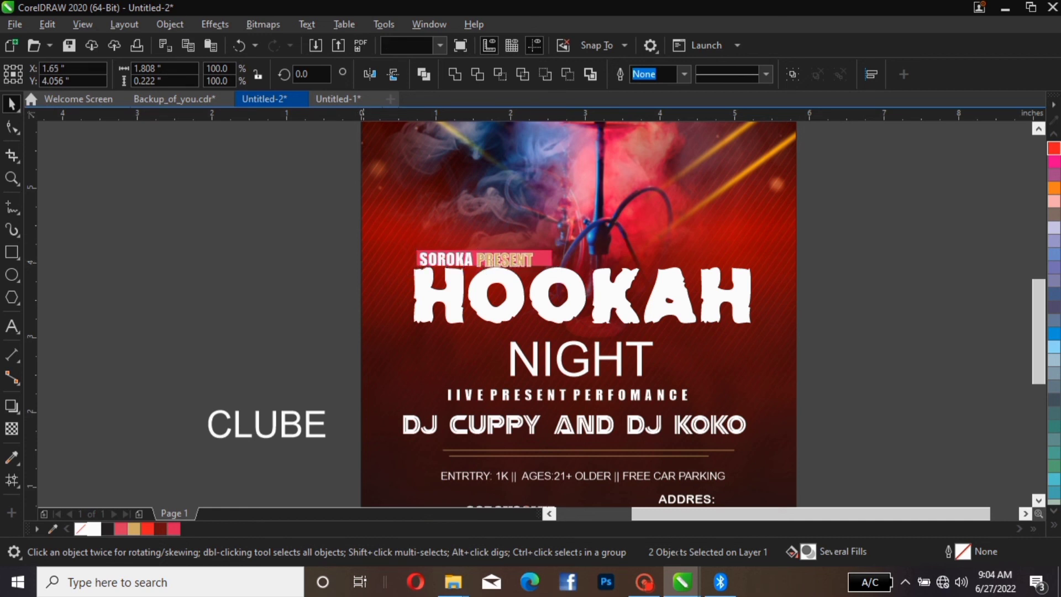
pyautogui.press('Escape')
# Step: Shift only the SOROKA PRESENT text slightly right to centre it within the pink bar
pyautogui.click(511, 264)
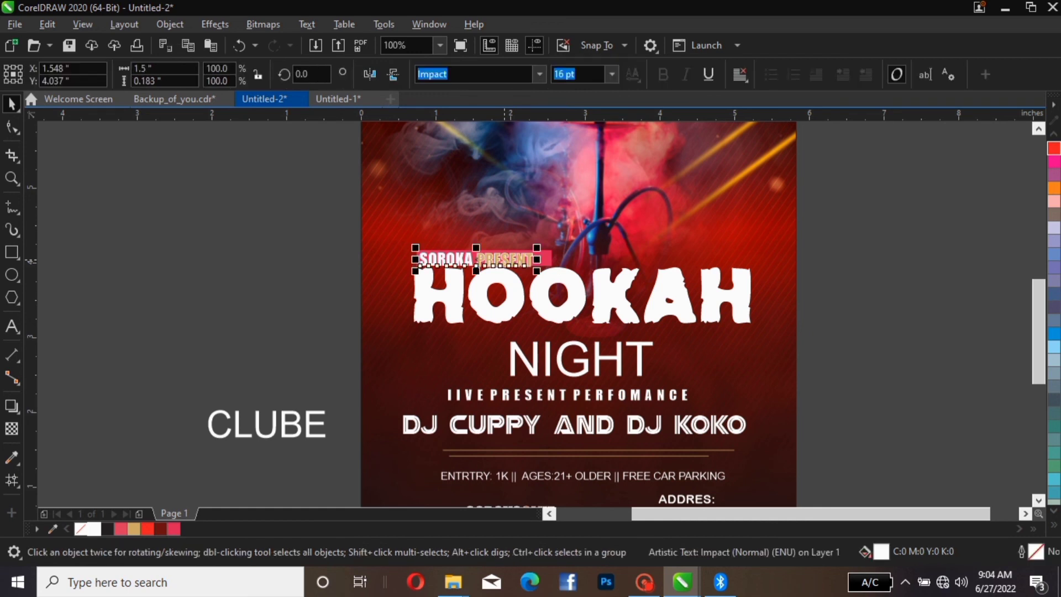
pyautogui.moveTo(511, 264); pyautogui.dragTo(516, 264)
pyautogui.press('Escape')
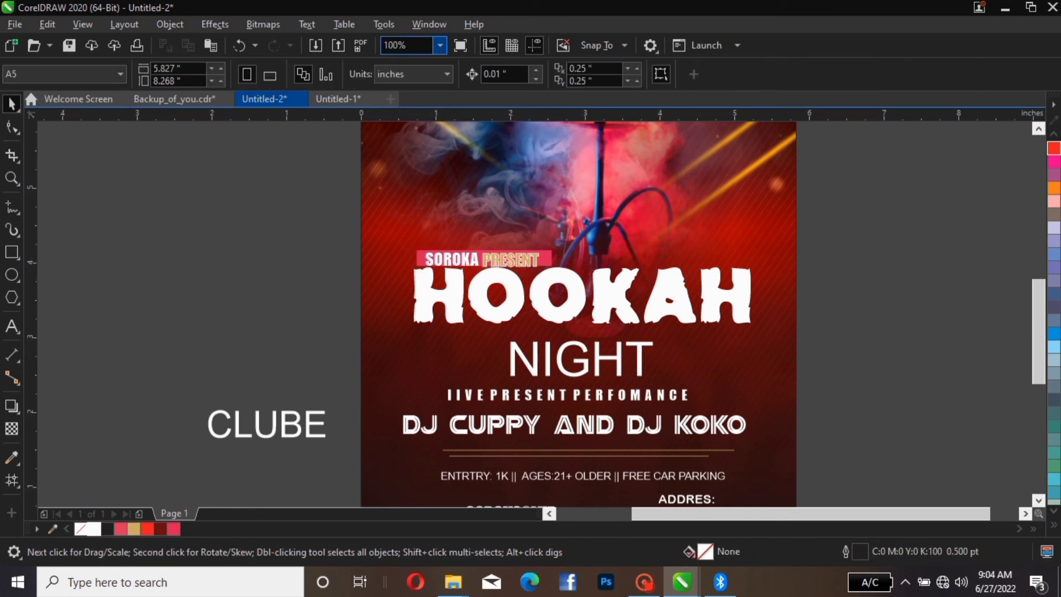
# Step: Delete the leftover CLUBE and 30 June texts lying outside the flyer page
pyautogui.click(440, 45)
pyautogui.click(402, 68)
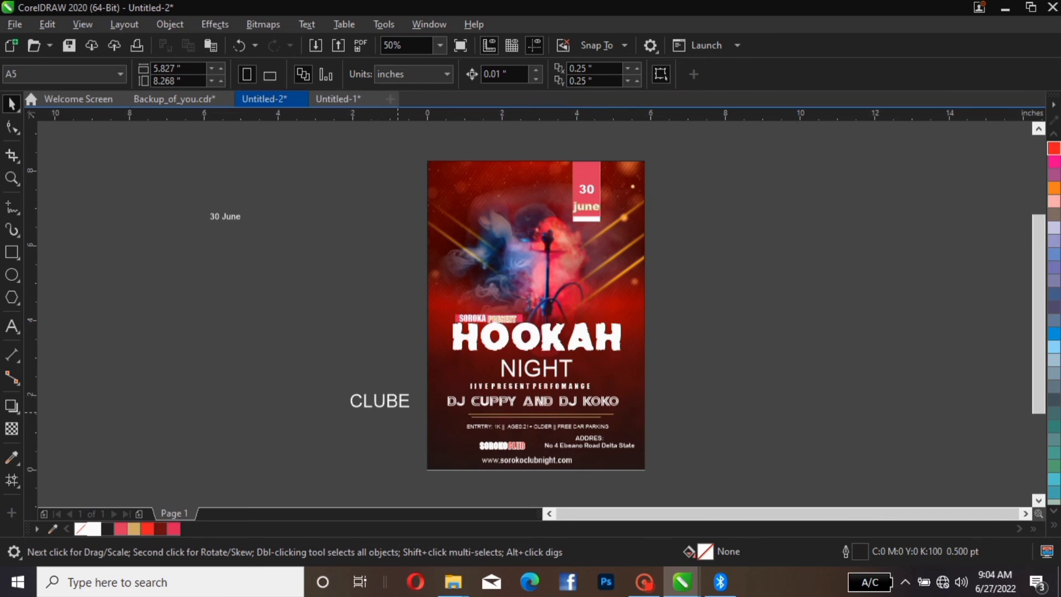
pyautogui.click(389, 401)
pyautogui.press('Escape')
pyautogui.click(225, 216)
pyautogui.press('Delete')
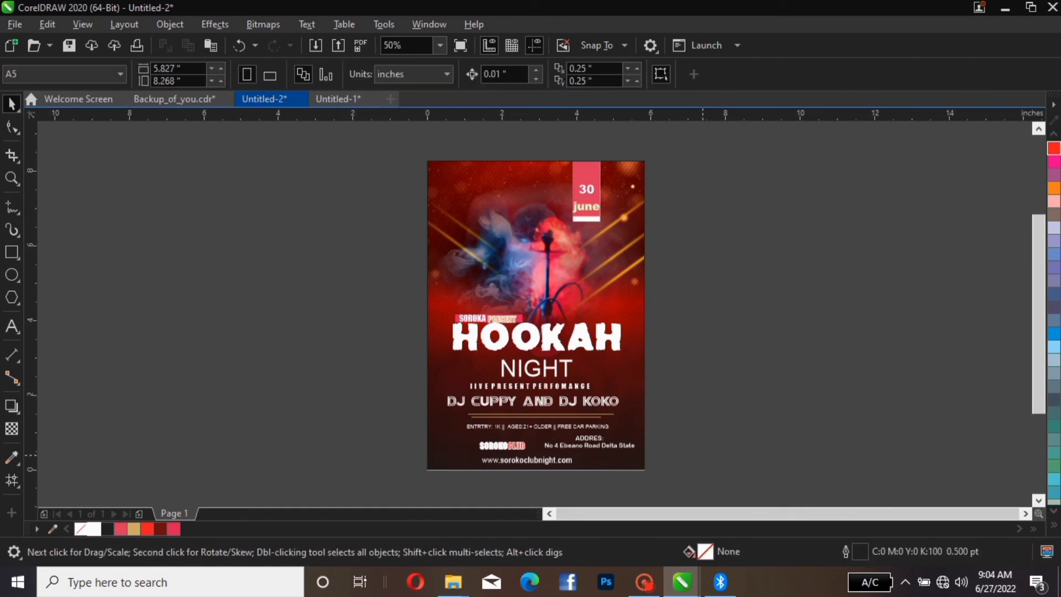
# Step: Nudge the website address at the flyer's bottom to the right to centre it on the page
pyautogui.moveTo(703, 453); pyautogui.dragTo(395, 438)
pyautogui.press('Right')
pyautogui.press('Right')
pyautogui.press('Right')
pyautogui.press('Right')
pyautogui.press('Right')
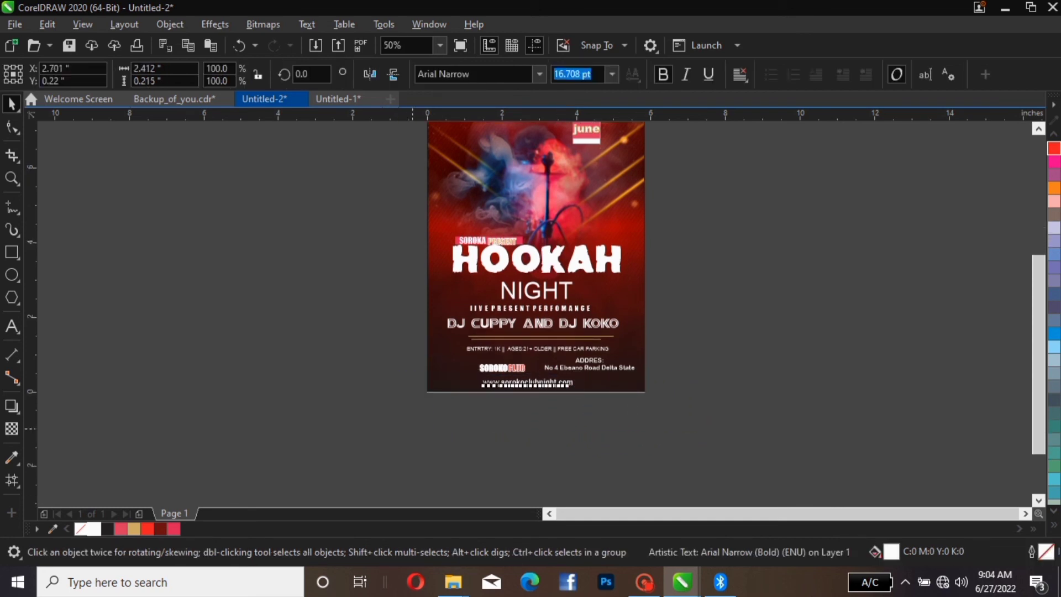
pyautogui.press('Right')
pyautogui.press('Right')
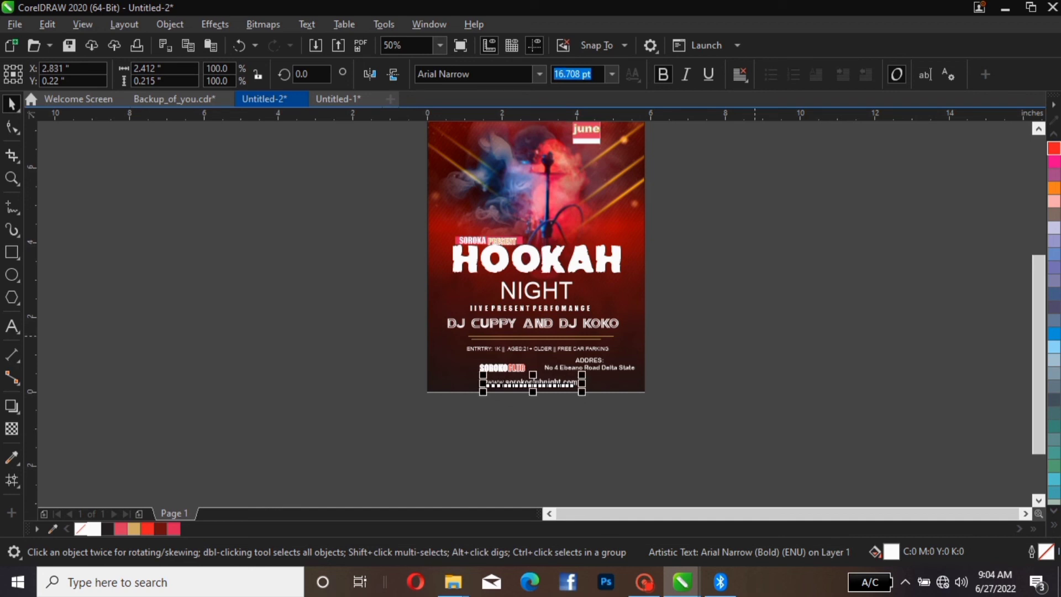
# Step: Align the SOROKO CLUB name and the address block to each other by their horizontal centre line
pyautogui.moveTo(736, 403); pyautogui.dragTo(569, 345)
pyautogui.moveTo(569, 404); pyautogui.dragTo(460, 420)
pyautogui.click(465, 387)
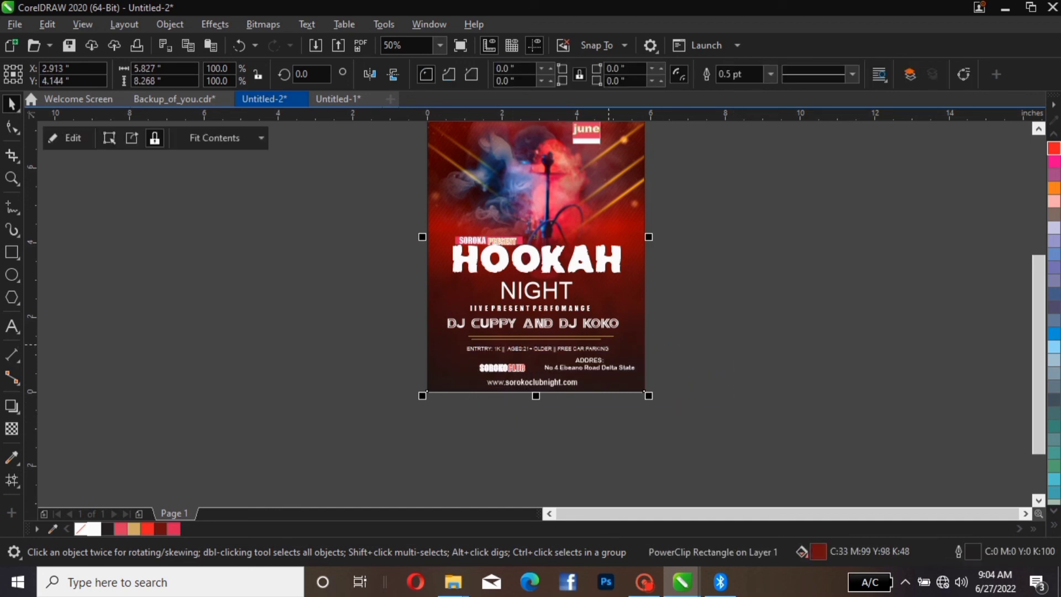
pyautogui.moveTo(663, 352); pyautogui.dragTo(432, 391)
pyautogui.moveTo(666, 352); pyautogui.dragTo(474, 380)
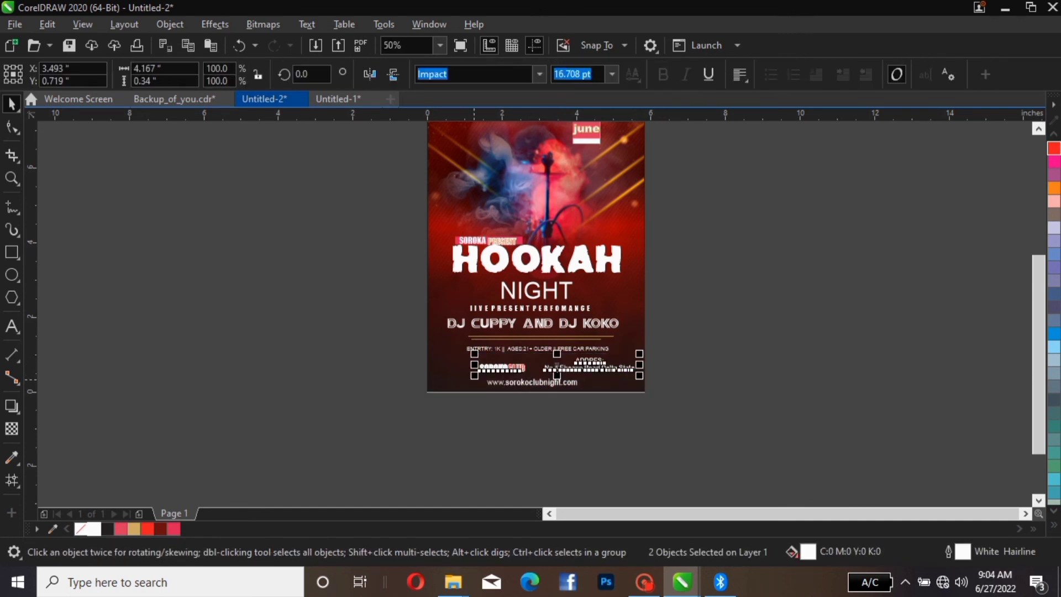
pyautogui.press('e')
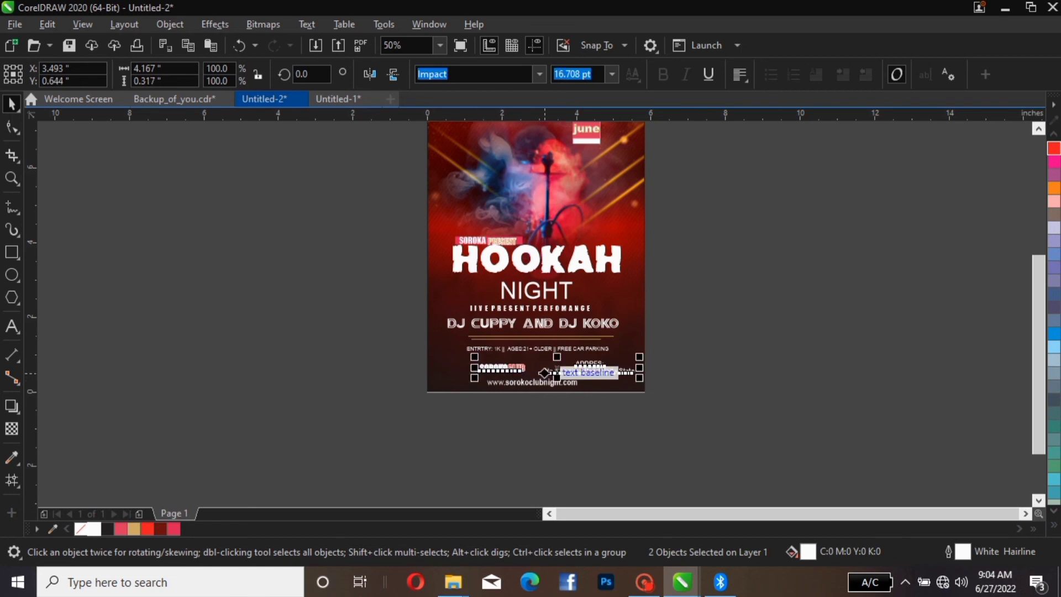
# Step: Nudge the SOROKO CLUB name and the address block together to the left to balance them on the page
pyautogui.press('Left')
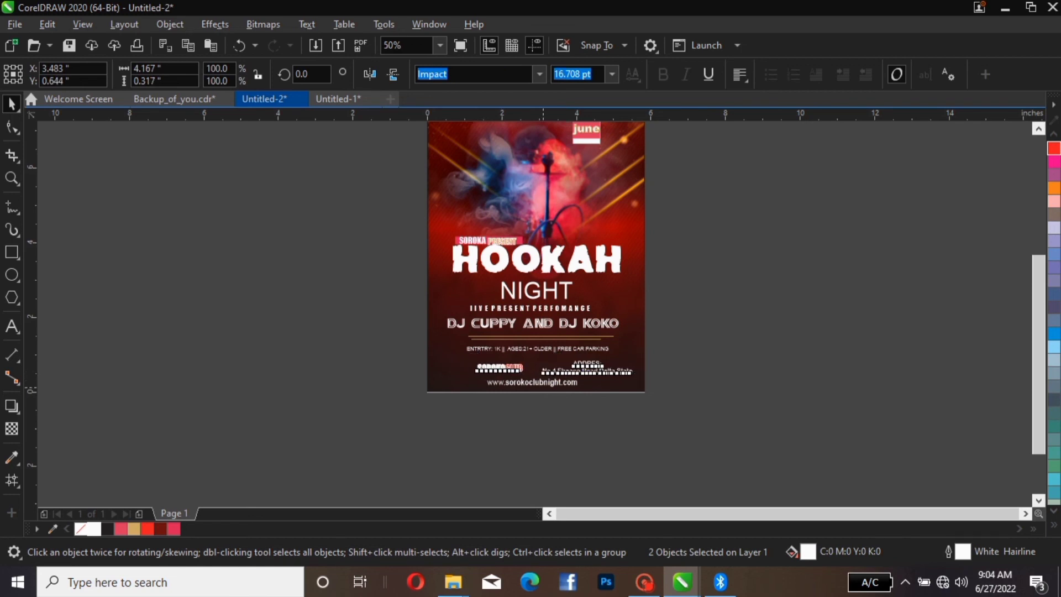
pyautogui.press('Left')
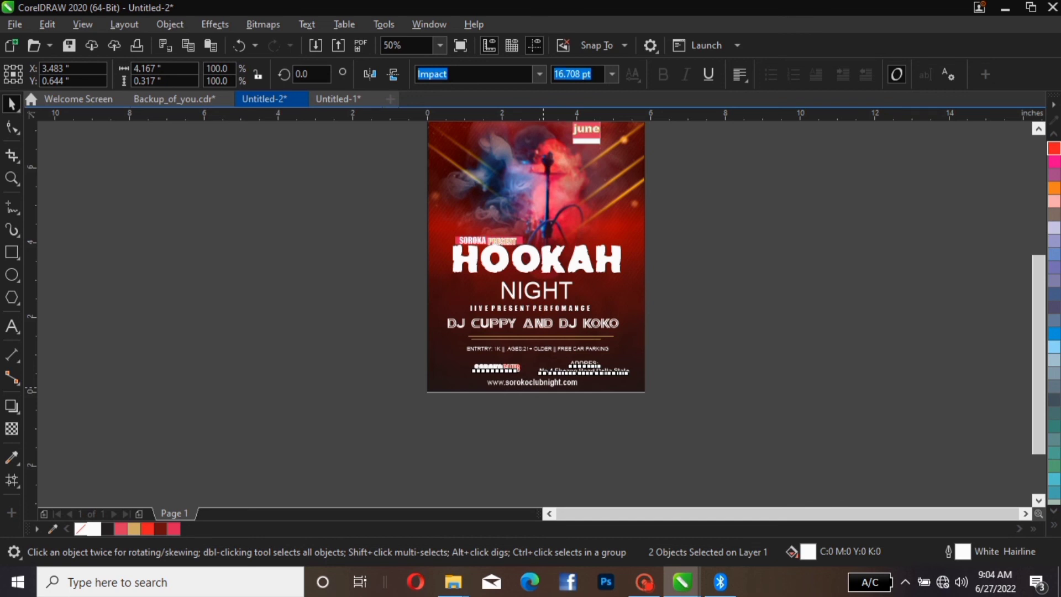
pyautogui.press('Left')
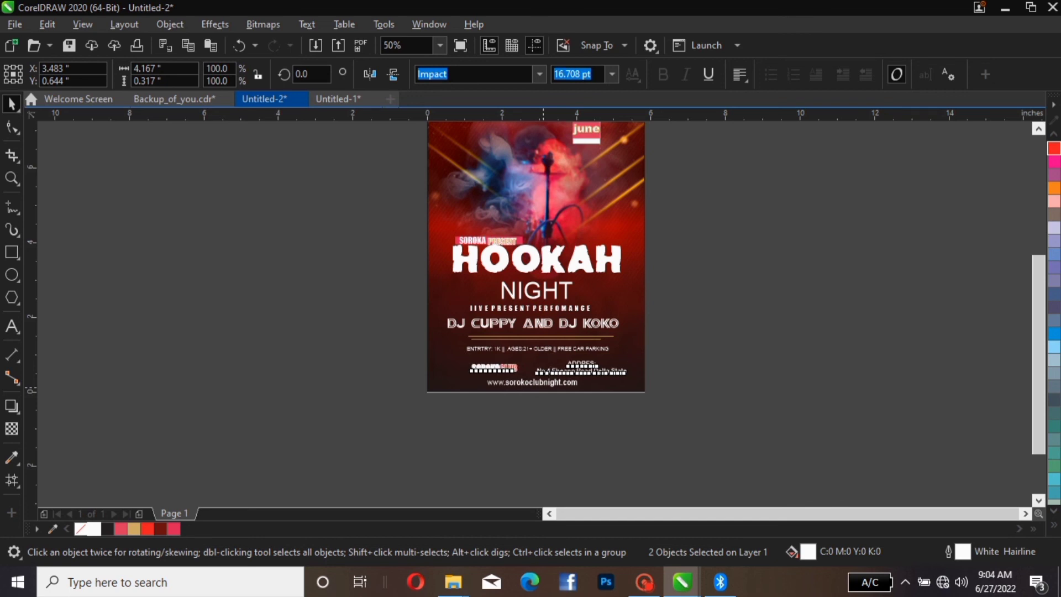
pyautogui.press('Left')
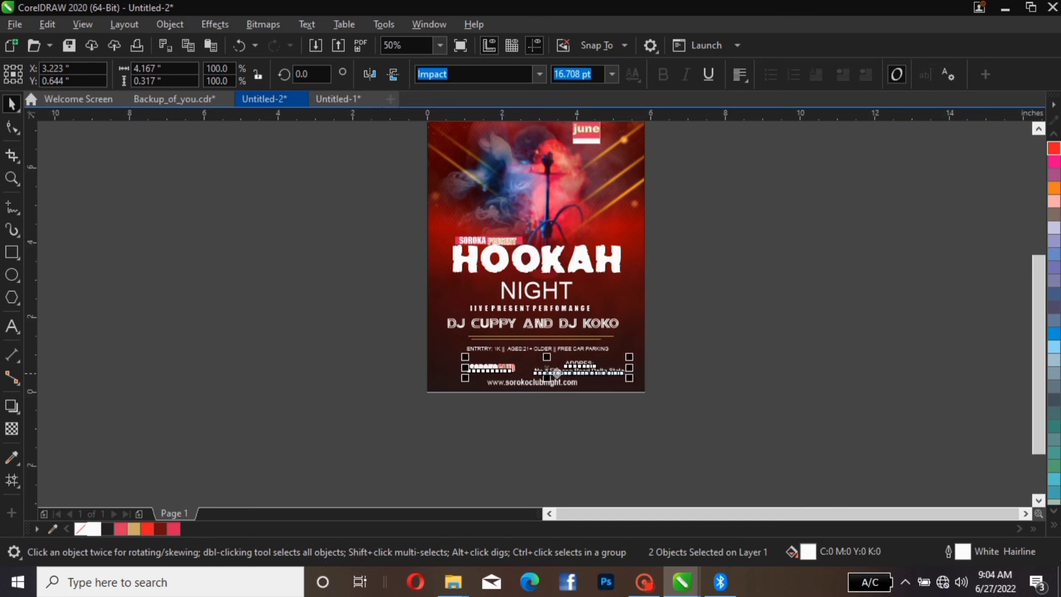
# Step: Nudge the longer gold divider line below the DJ names to the left, centring it over the shorter line
pyautogui.click(607, 336)
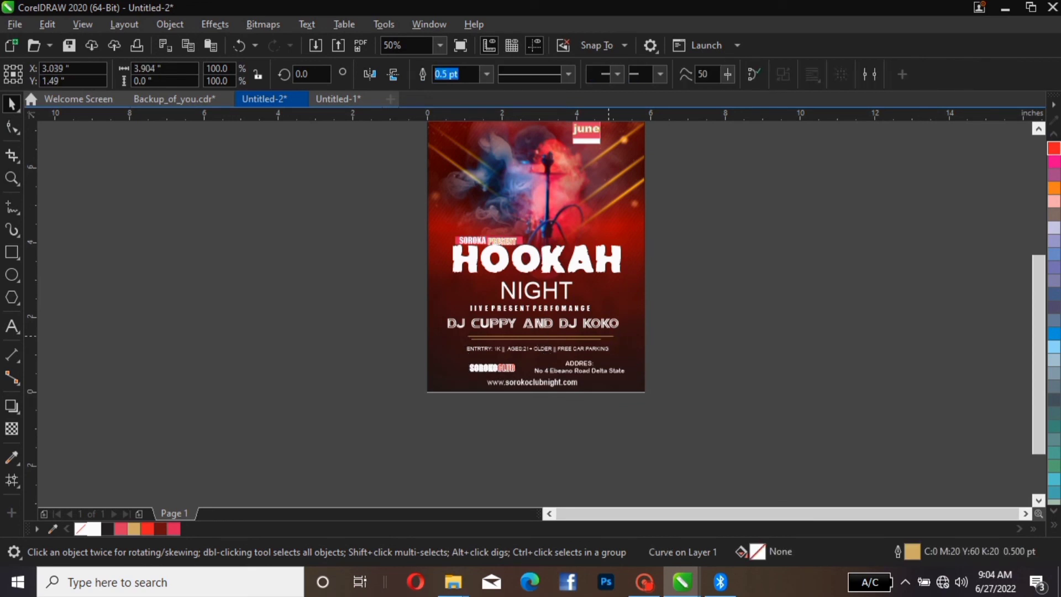
pyautogui.press('Left')
pyautogui.press('Left')
pyautogui.press('Left')
pyautogui.press('Left')
pyautogui.press('Left')
pyautogui.press('Left')
pyautogui.press('Left')
pyautogui.press('Left')
pyautogui.press('Left')
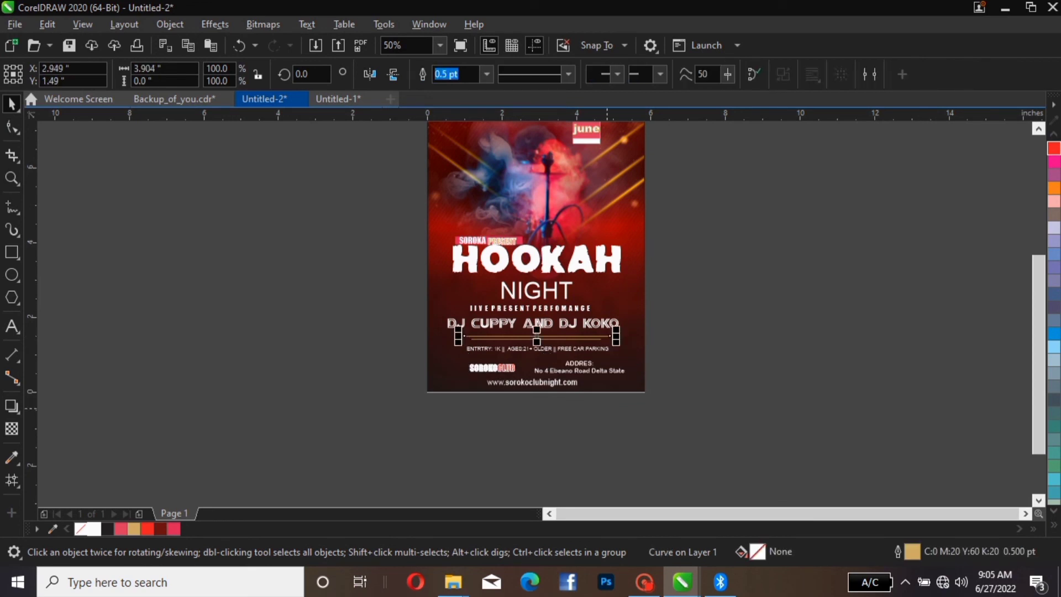
pyautogui.press('Escape')
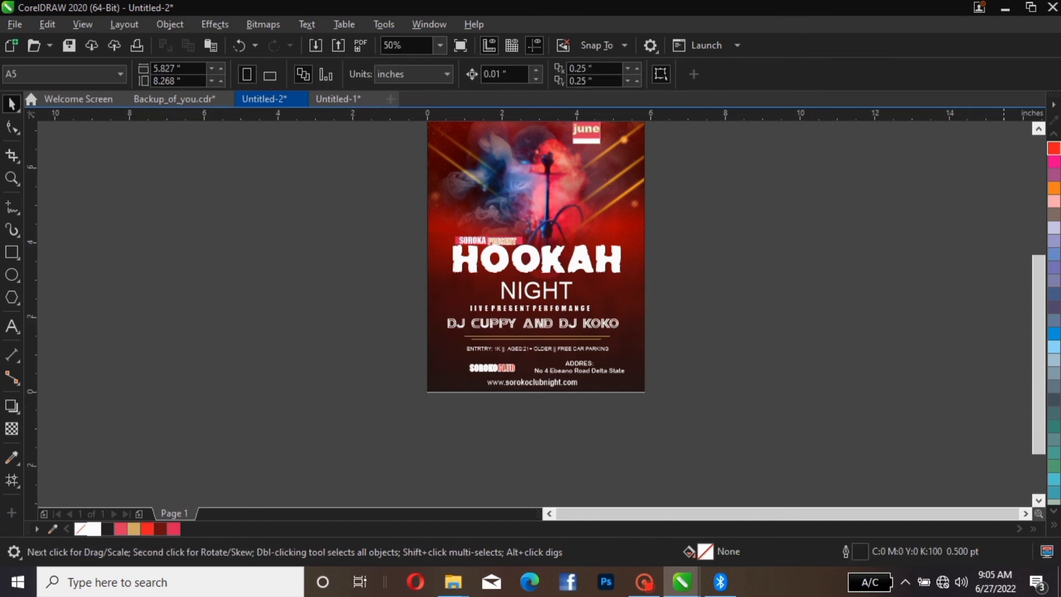
# Step: Open the background PowerClip's contents for editing and draw a circle about 0.88 by 0.86 inches left of the artwork
pyautogui.scroll(3, 536, 309)
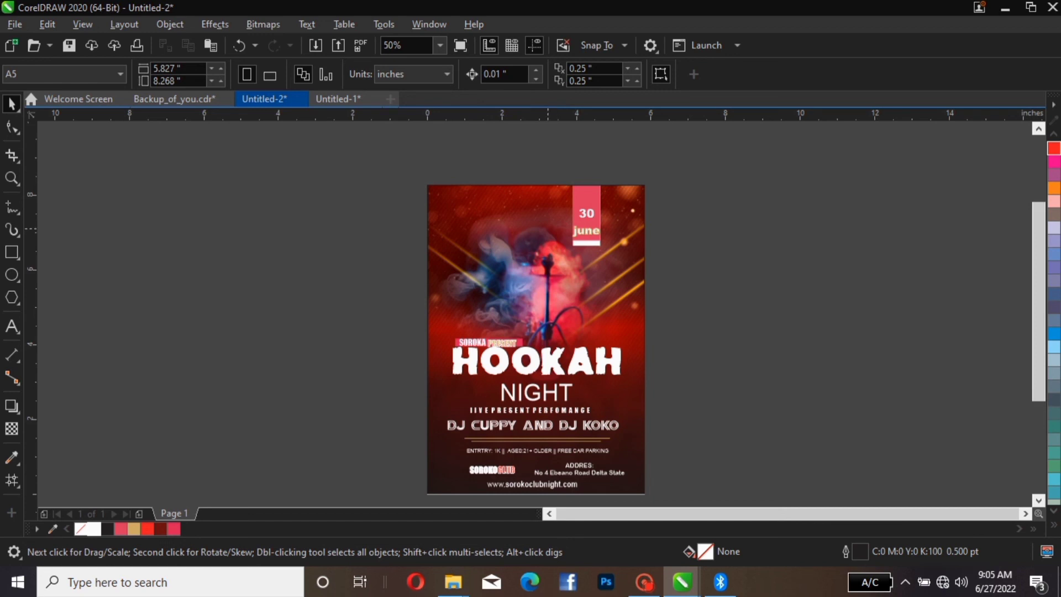
pyautogui.click(511, 254)
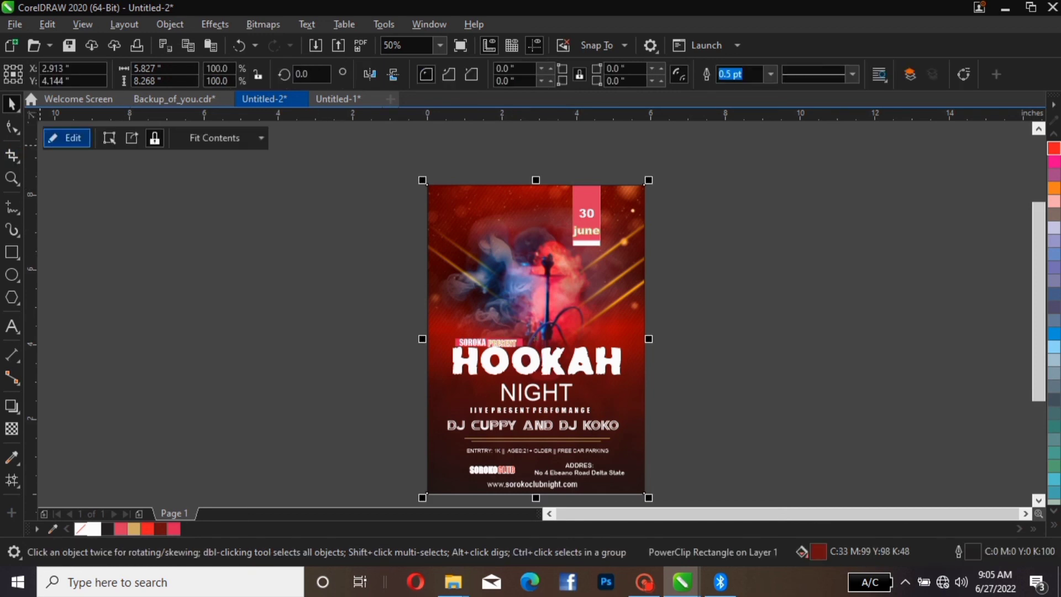
pyautogui.click(67, 137)
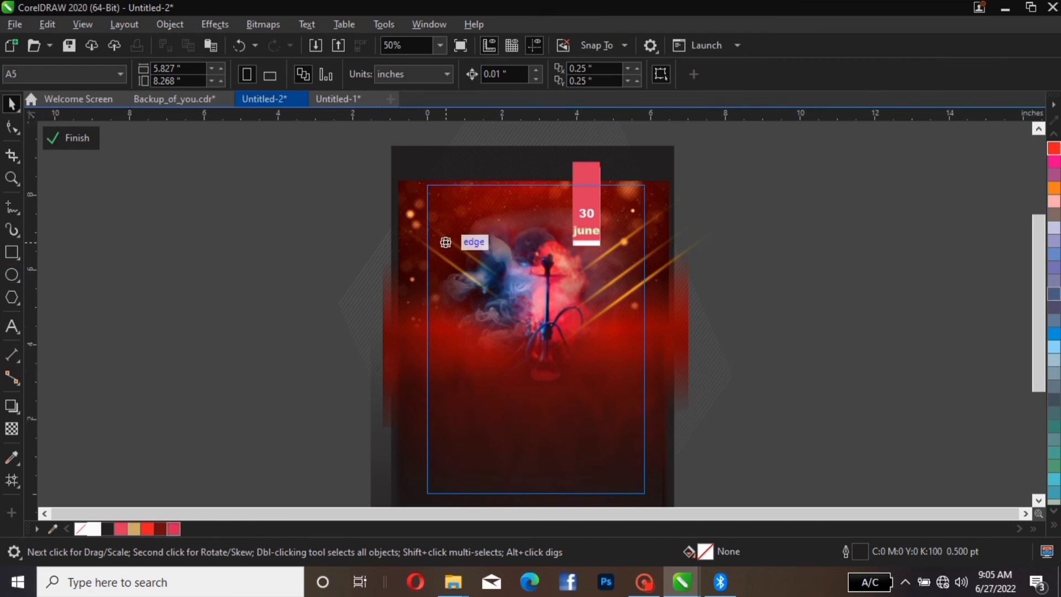
pyautogui.press('F7')
pyautogui.moveTo(338, 302); pyautogui.dragTo(370, 333)
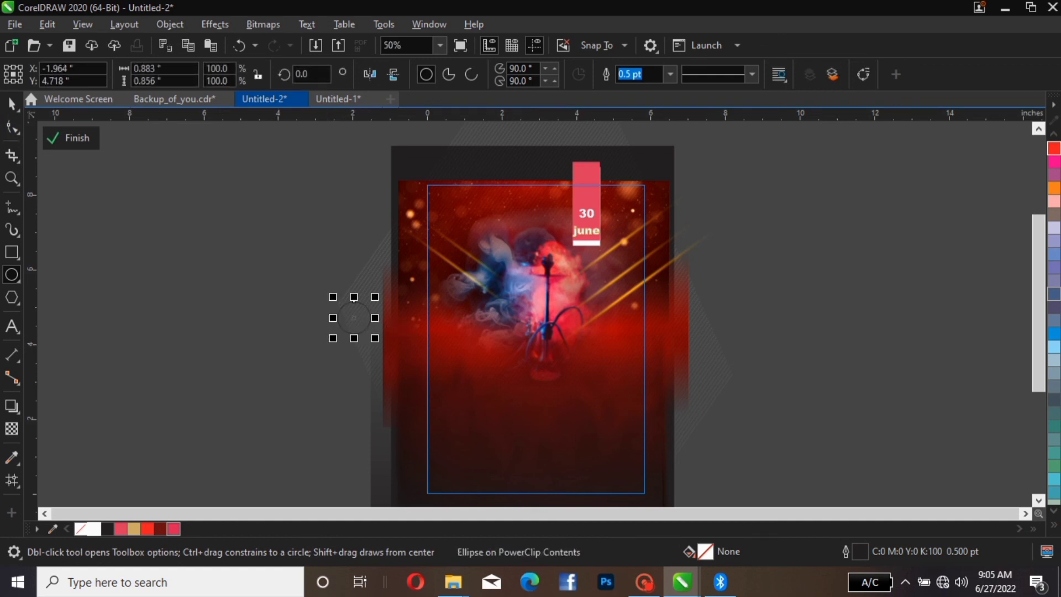
pyautogui.click(11, 103)
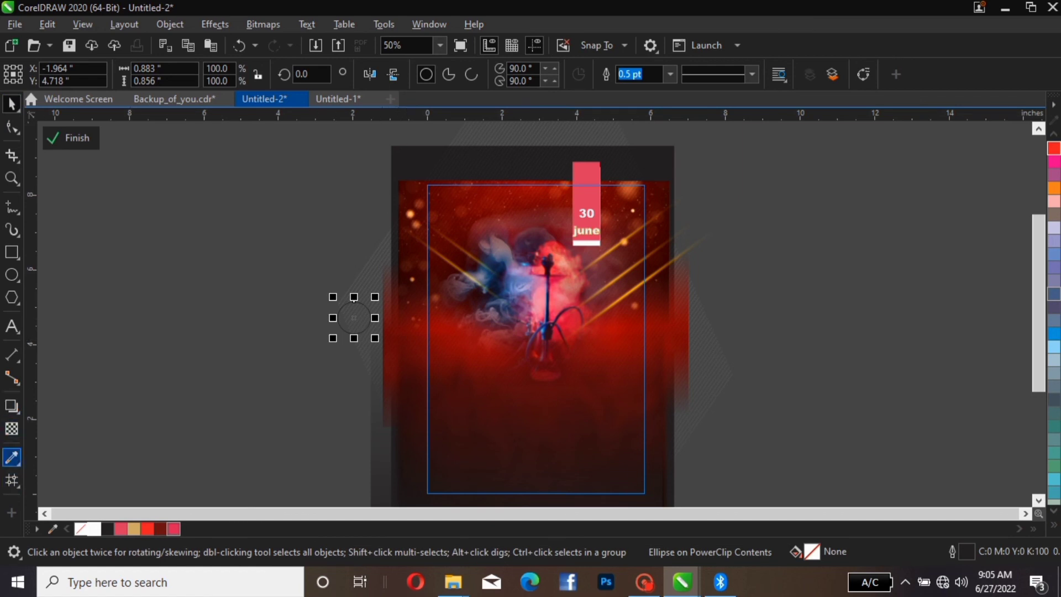
# Step: Fill the circle with the coral colour #D65B62 sampled from the hookah smoke
pyautogui.click(12, 457)
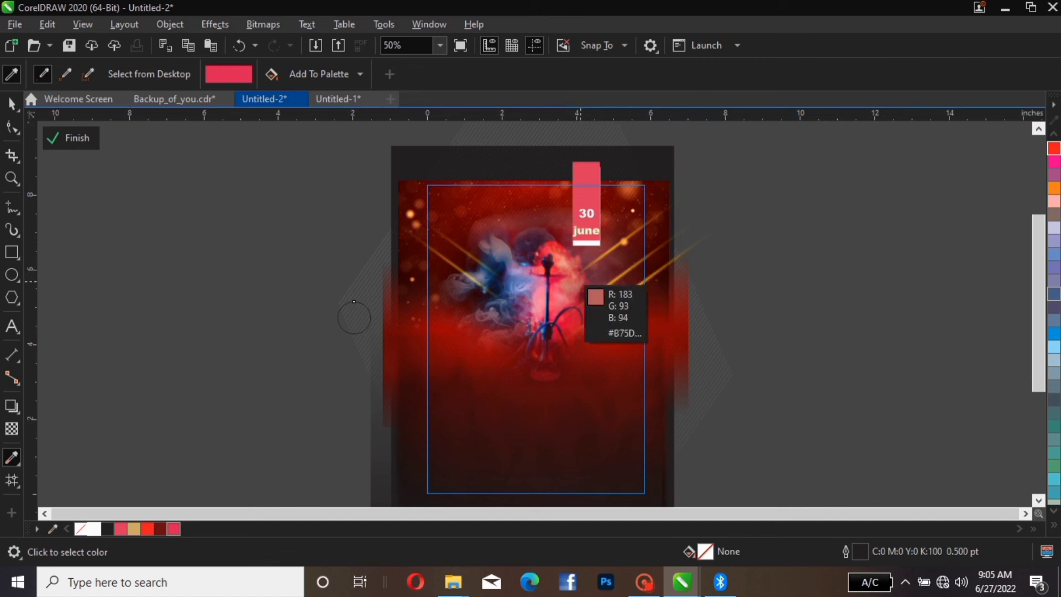
pyautogui.click(353, 317)
pyautogui.click(353, 301)
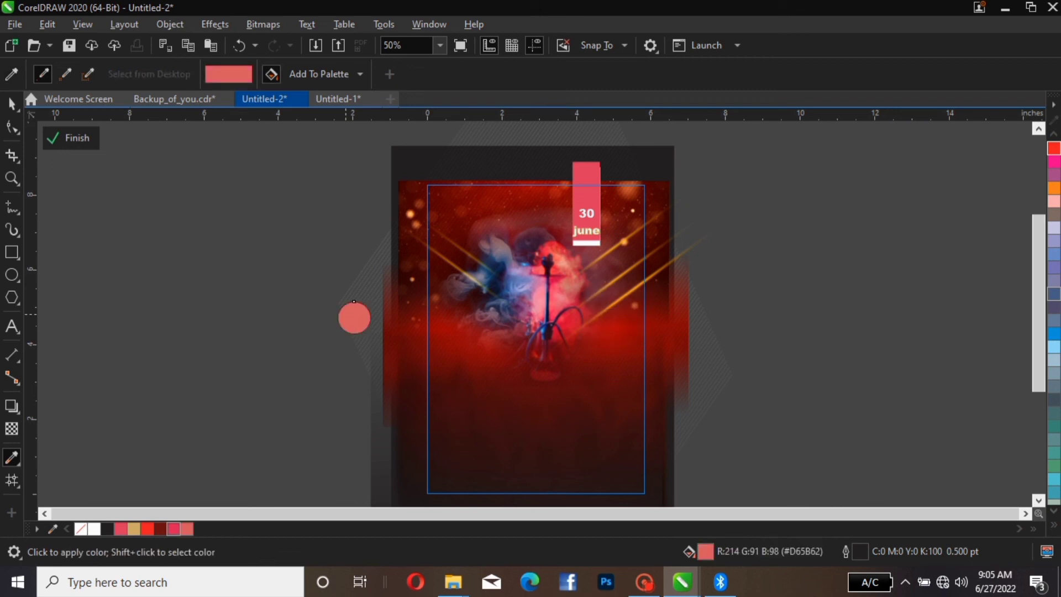
pyautogui.press('space')
pyautogui.click(353, 317)
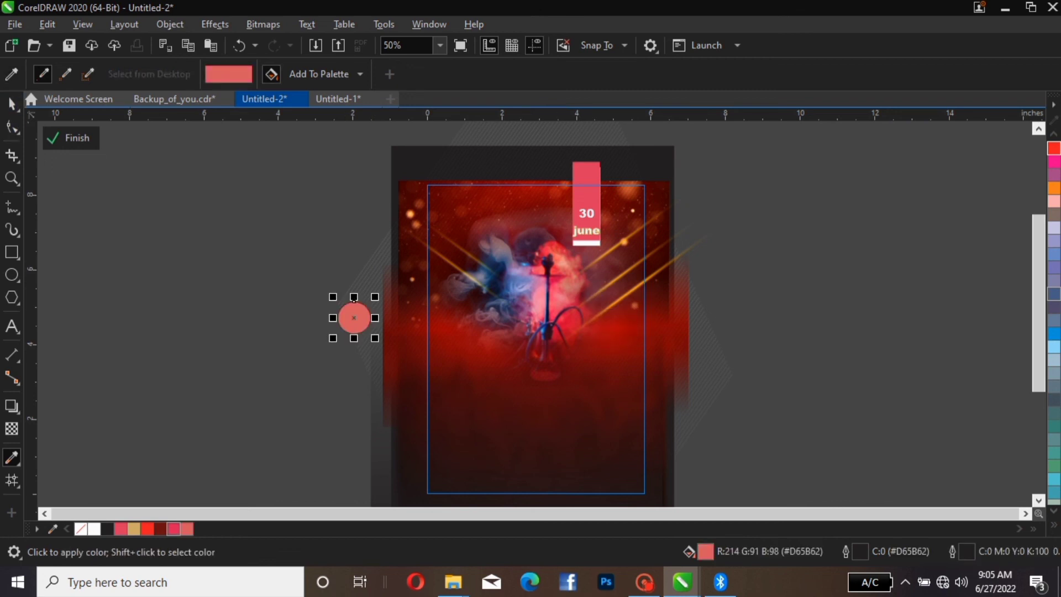
# Step: Place the coral circle over the page's left edge at about X 0.254, Y 4.082 inches and remove its outline
pyautogui.moveTo(354, 317); pyautogui.dragTo(443, 339)
pyautogui.click(443, 339)
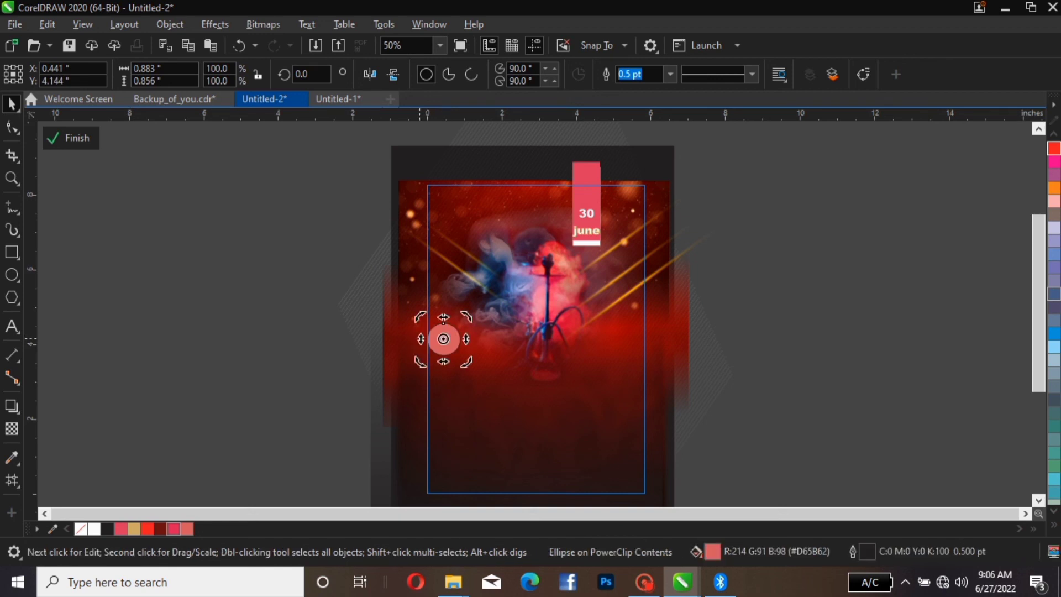
pyautogui.click(444, 338)
pyautogui.press('Escape')
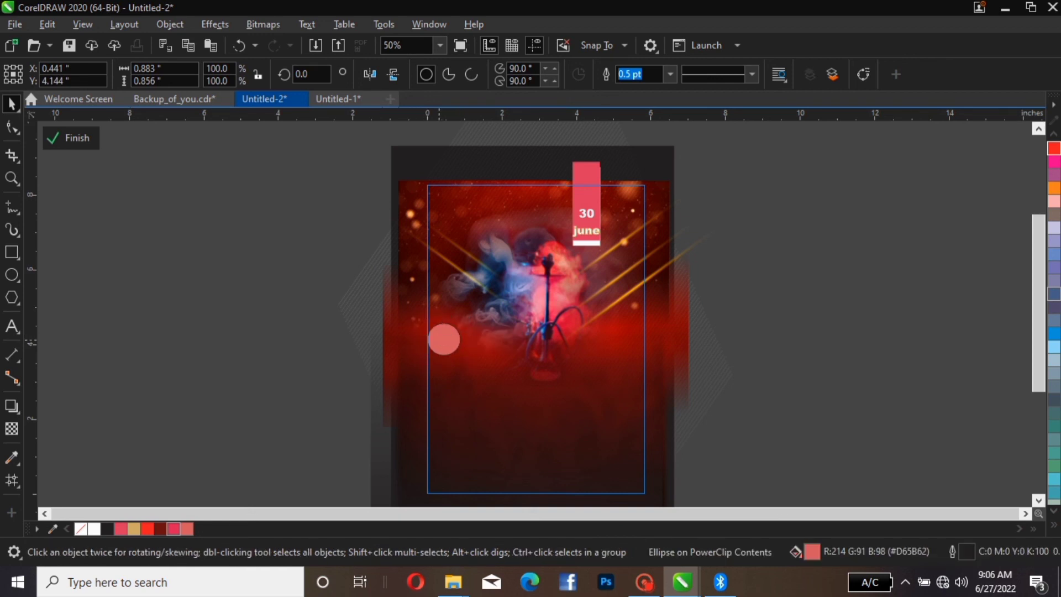
pyautogui.moveTo(443, 339); pyautogui.dragTo(436, 341)
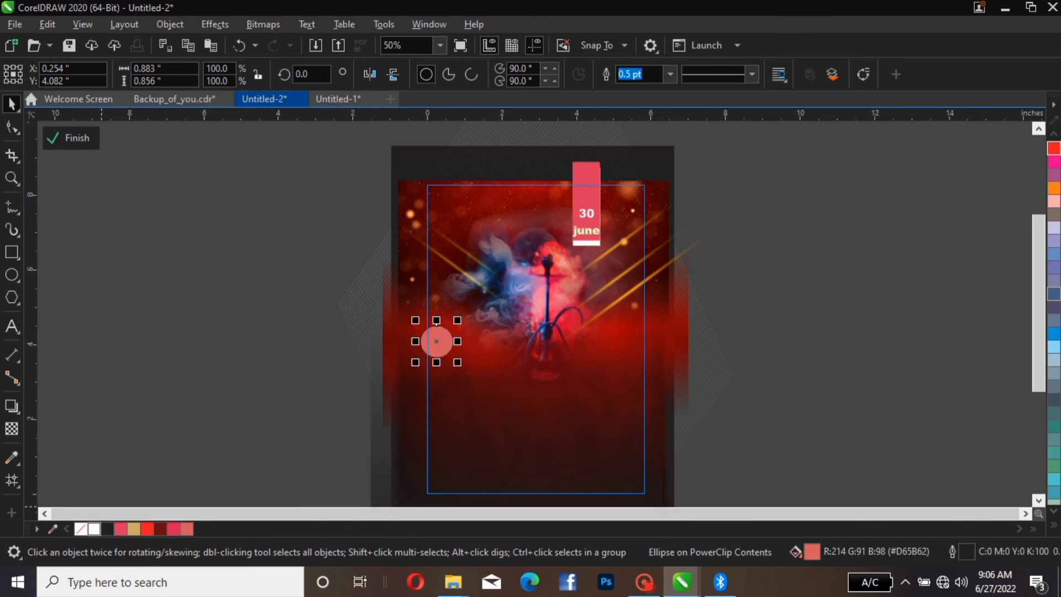
pyautogui.rightClick(81, 529)
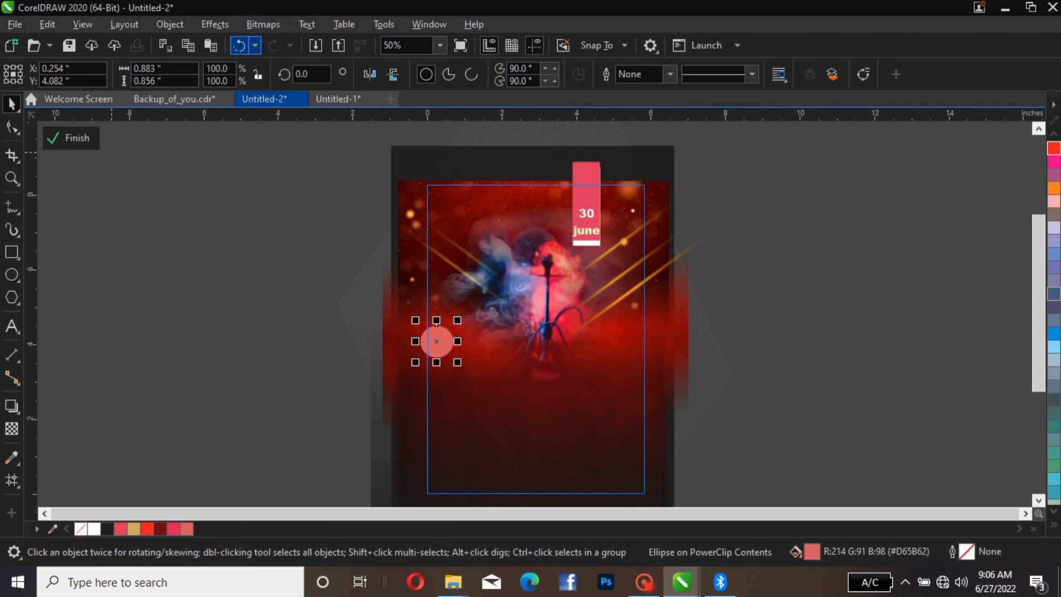
# Step: Apply a Gaussian Blur with a radius of 34.9 pixels to the coral circle
pyautogui.click(215, 25)
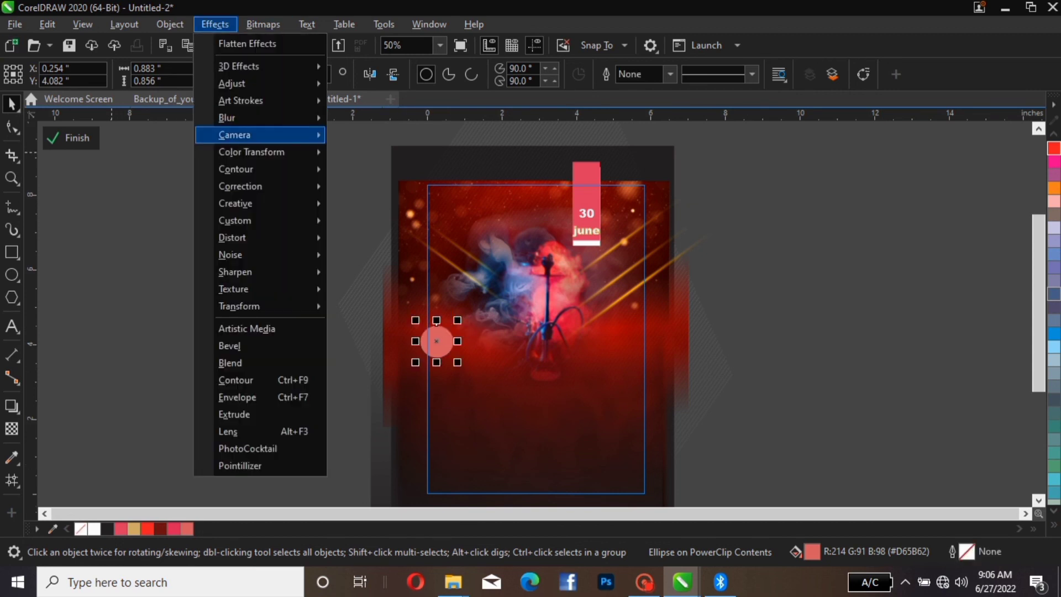
pyautogui.moveTo(234, 135)
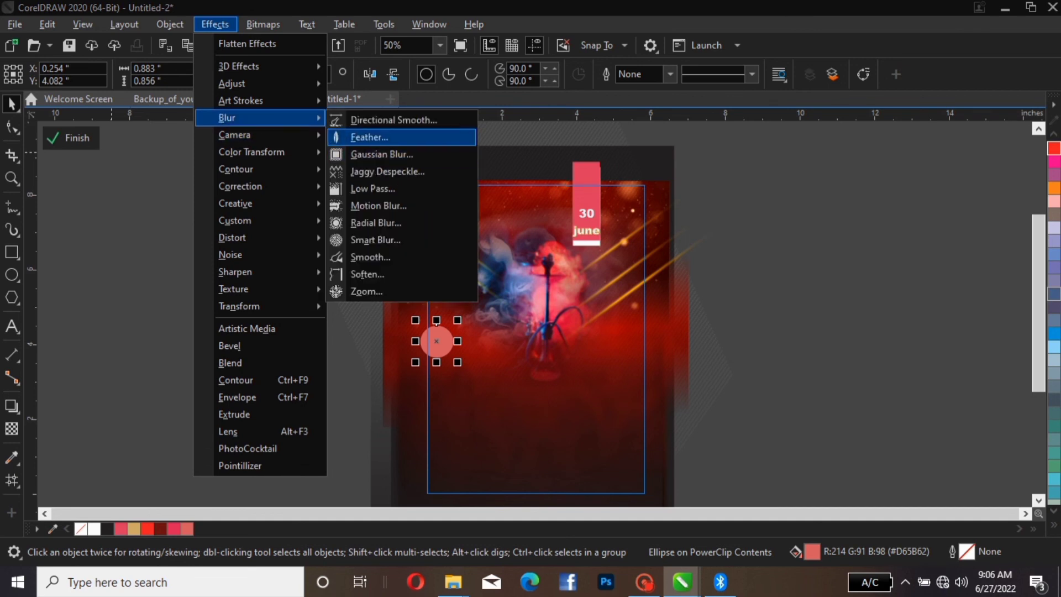
pyautogui.click(381, 154)
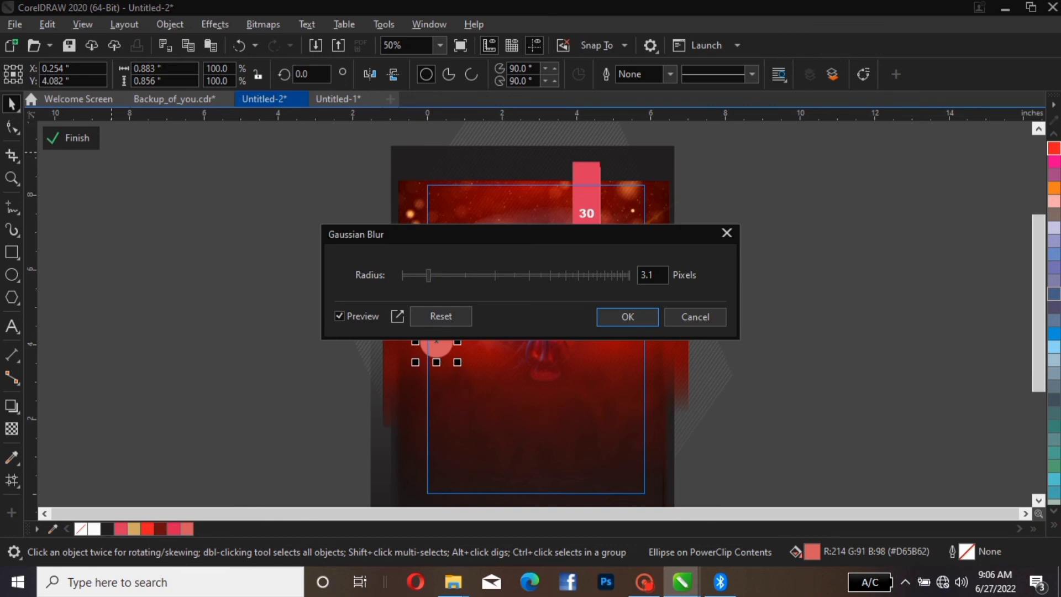
pyautogui.moveTo(442, 234); pyautogui.dragTo(425, 436)
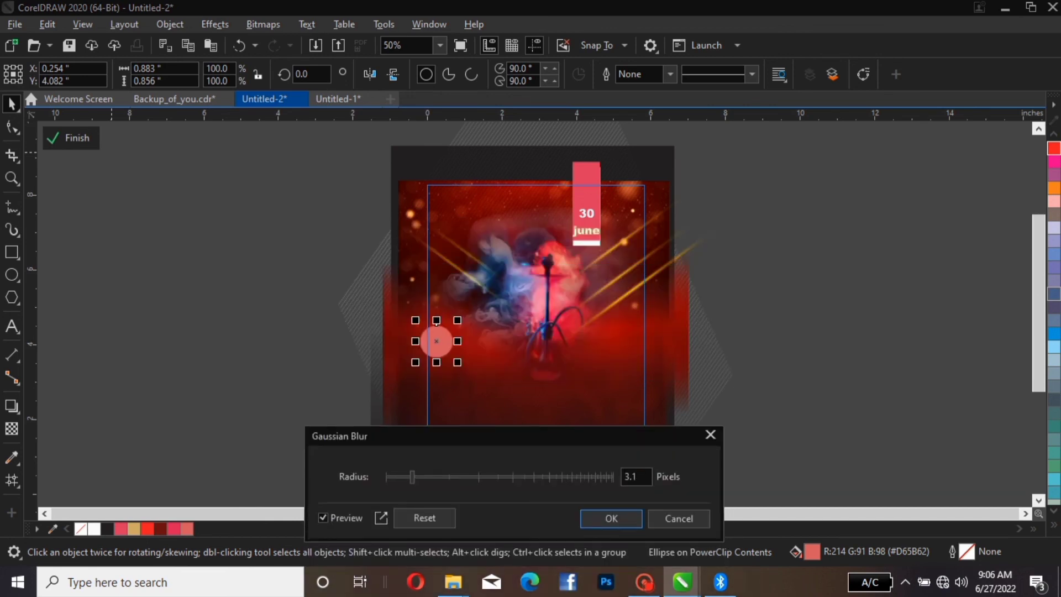
pyautogui.moveTo(411, 476); pyautogui.dragTo(580, 476)
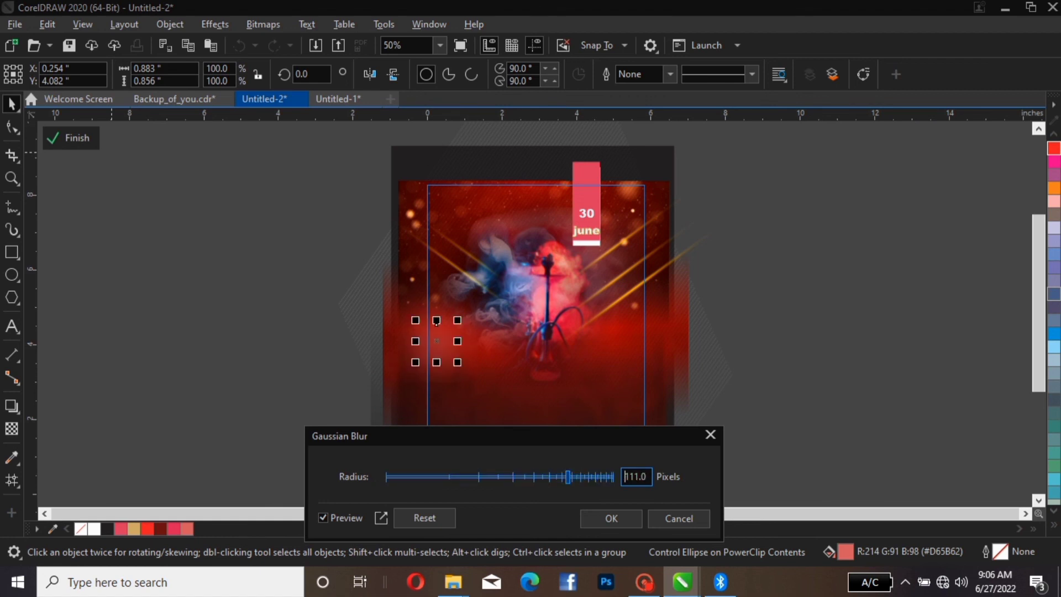
pyautogui.moveTo(580, 476); pyautogui.dragTo(505, 476)
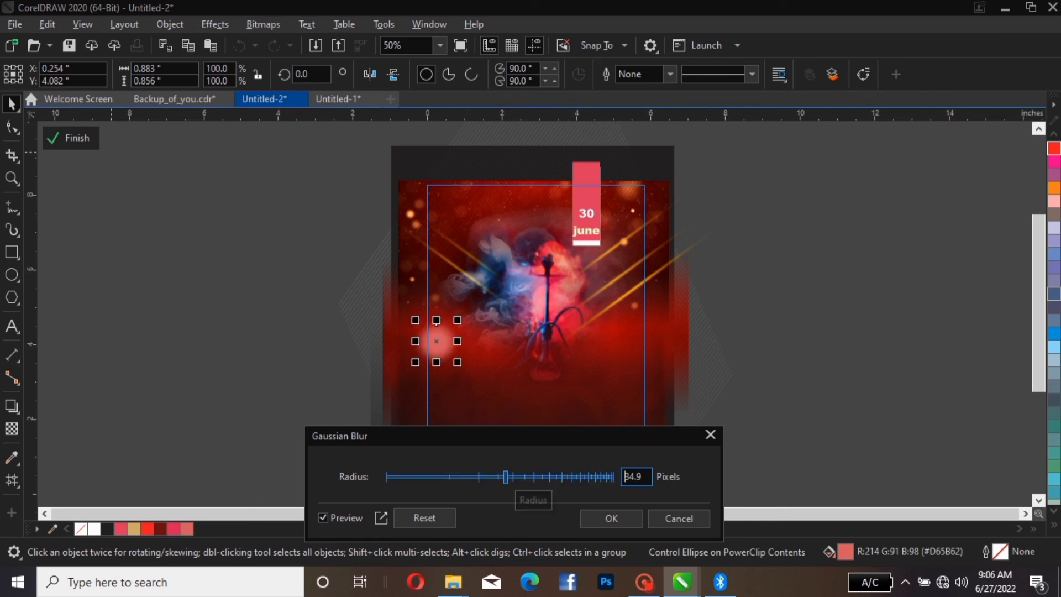
pyautogui.click(611, 518)
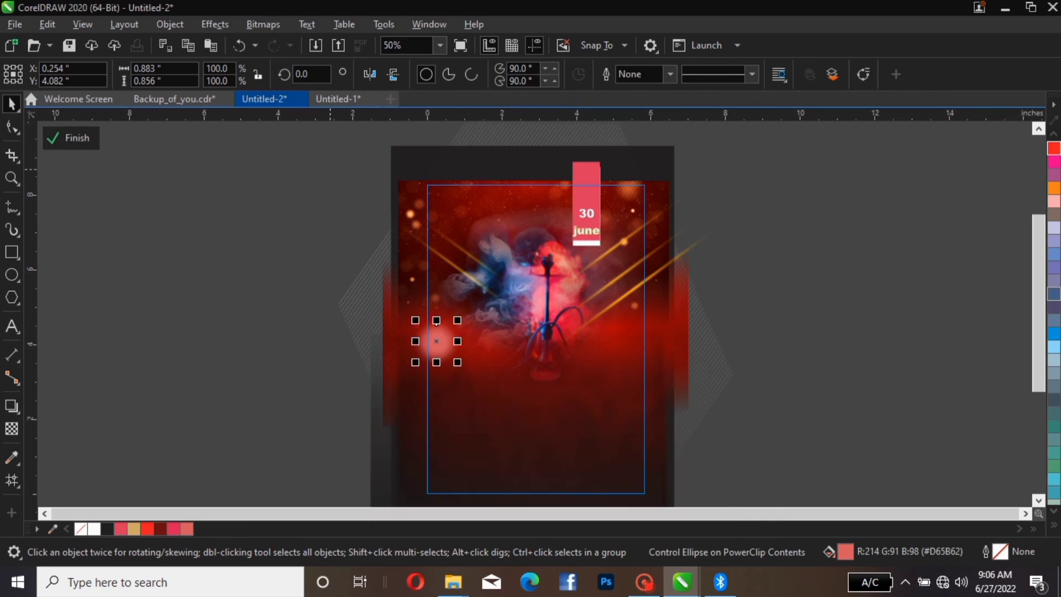
# Step: Finish editing the PowerClip contents and remove the outline from the flyer's background rectangle
pyautogui.click(70, 137)
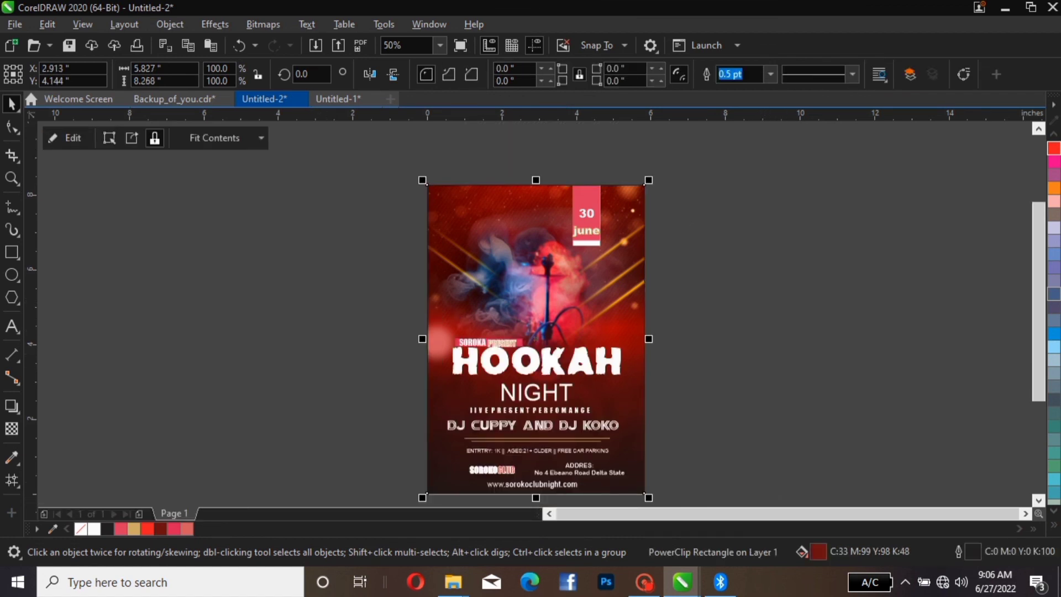
pyautogui.rightClick(81, 529)
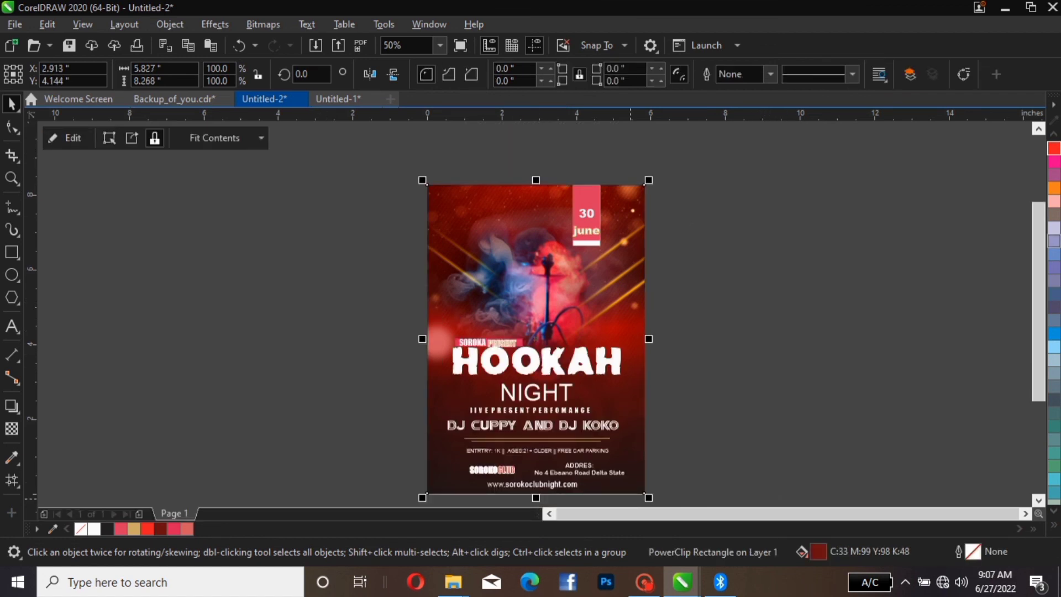